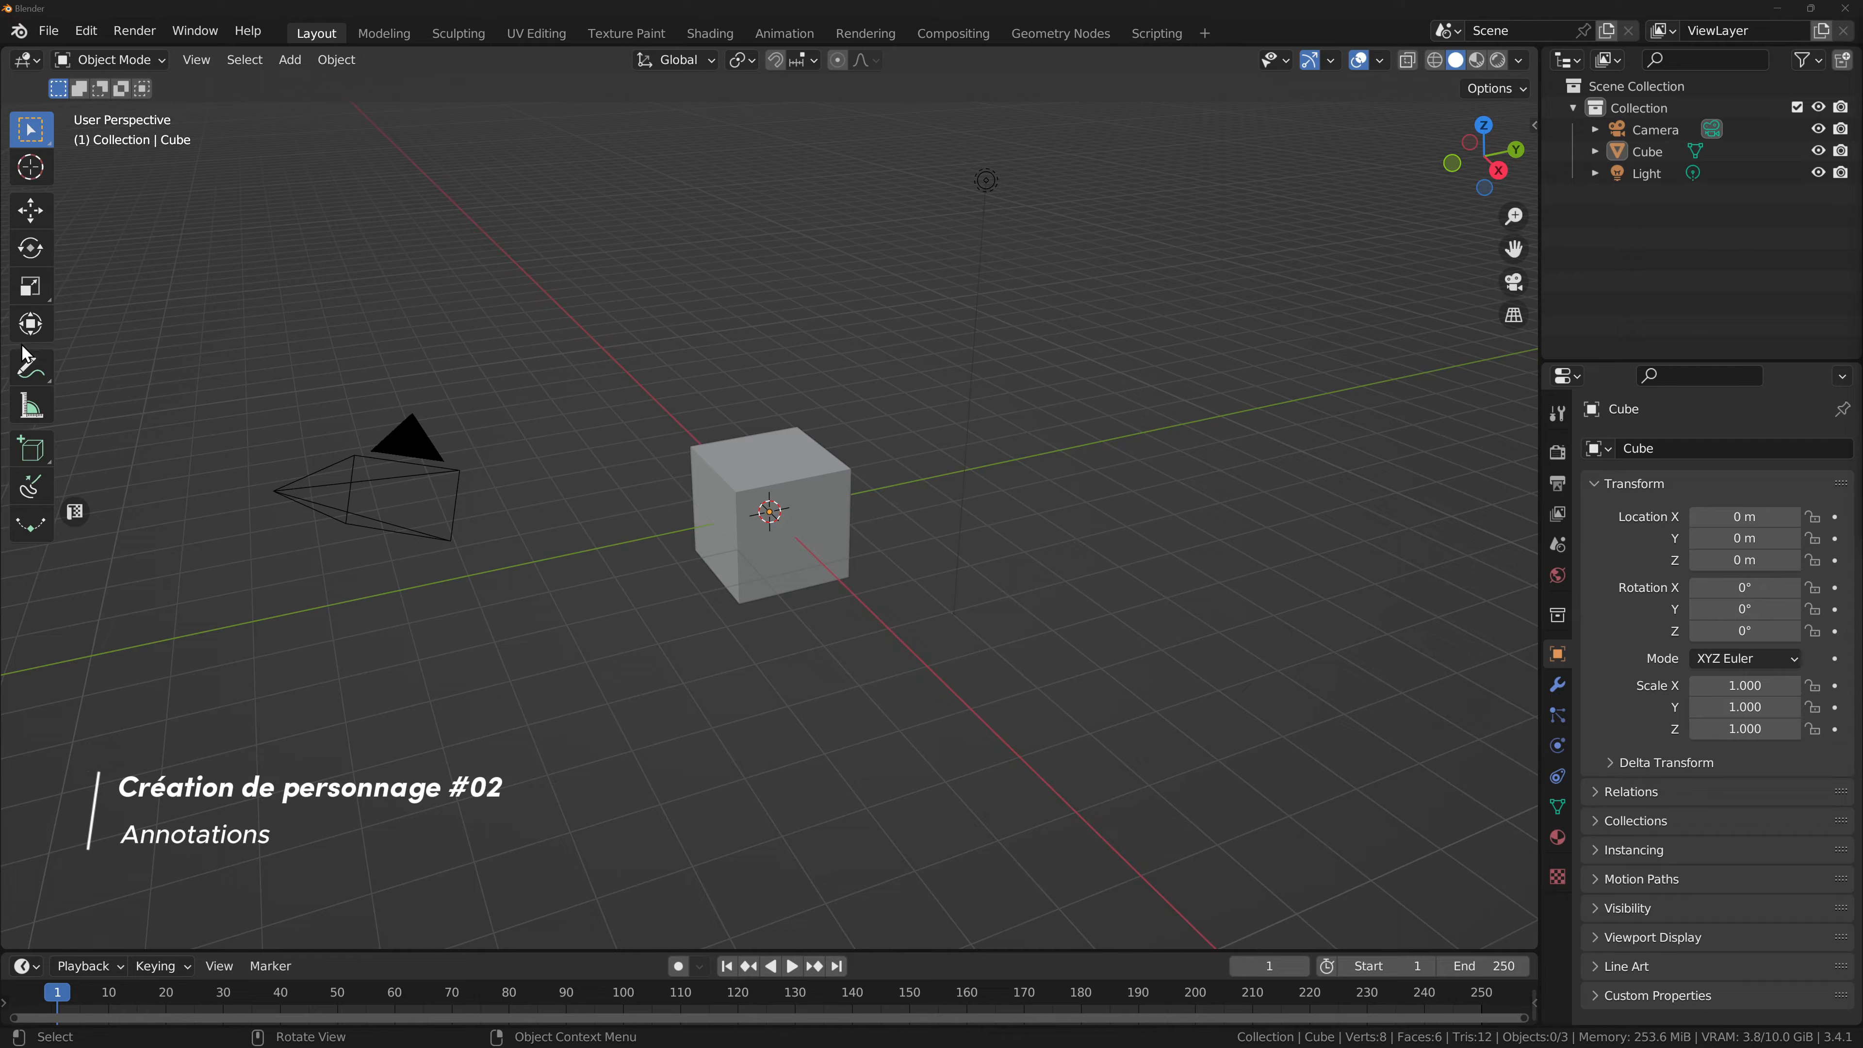
# Step: With the Annotate tool, draw freehand circles around the light and the camera and a cross over the cube
pyautogui.click(30, 368)
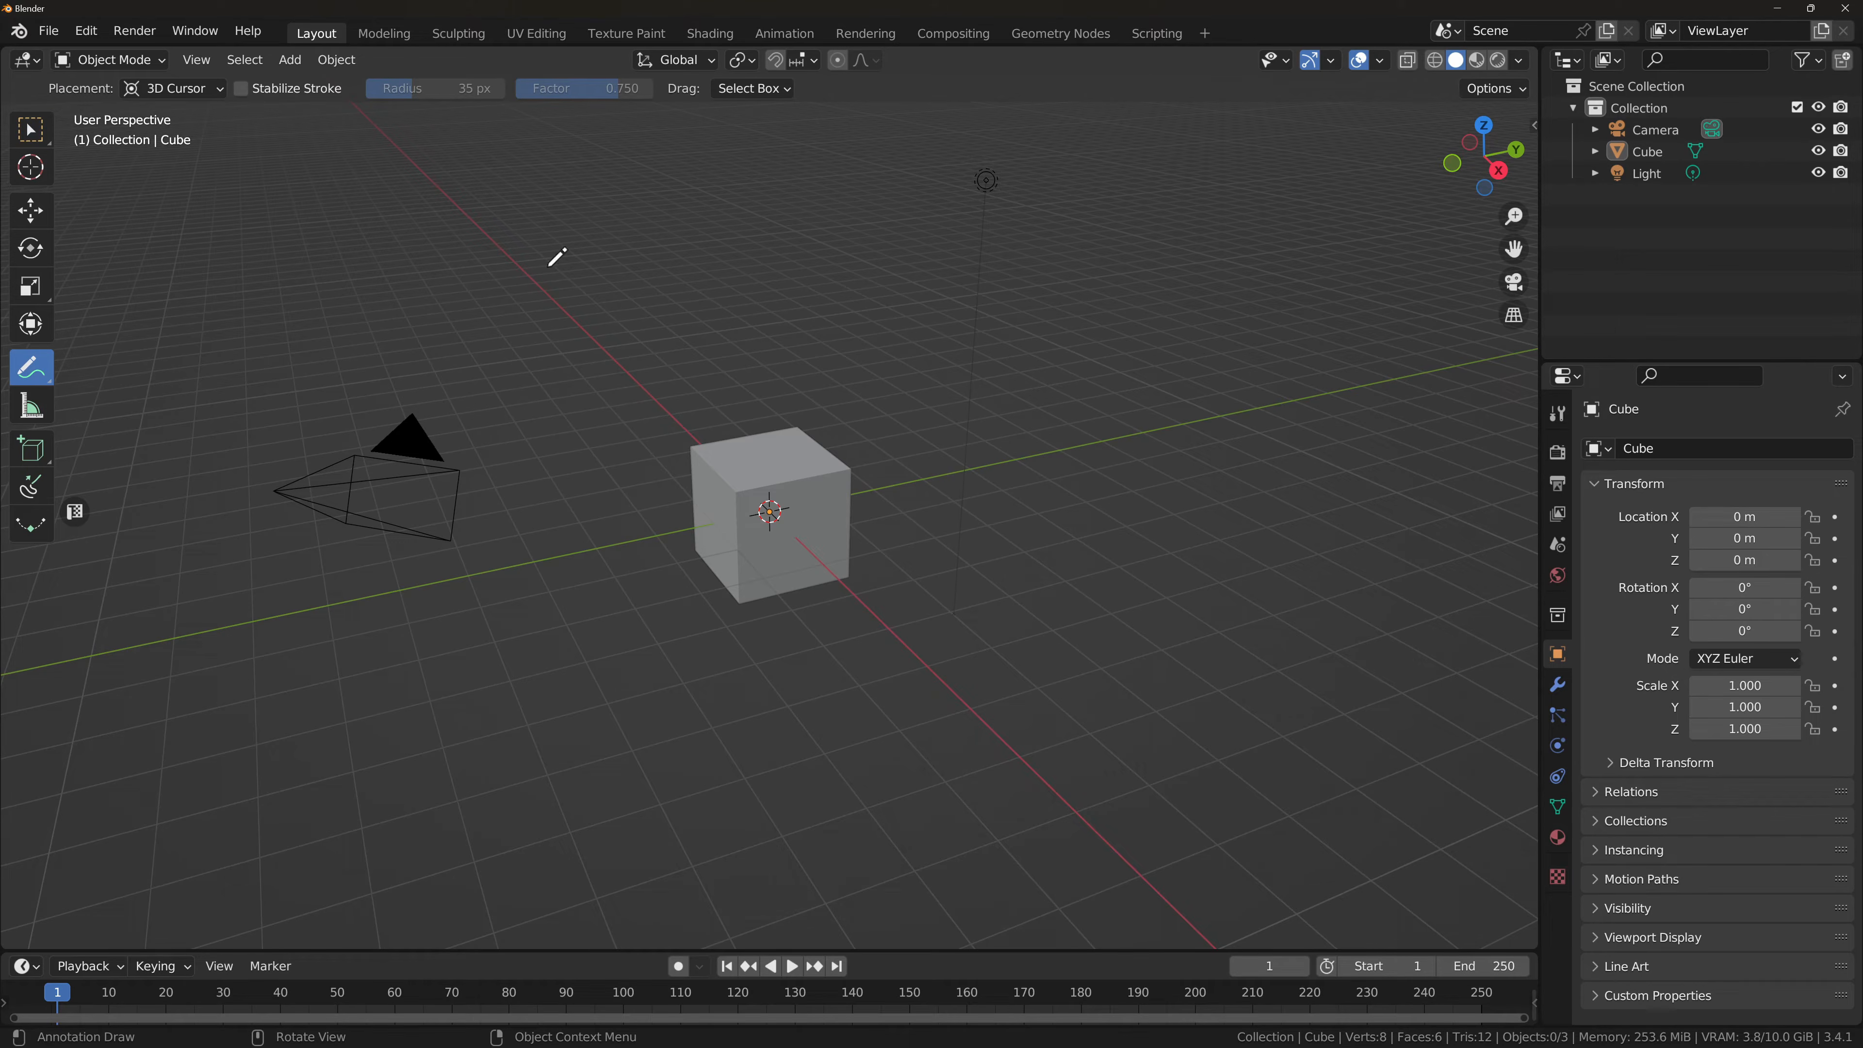
pyautogui.moveTo(984, 137)
pyautogui.mouseDown()
pyautogui.moveTo(1072, 160)
pyautogui.moveTo(889, 220)
pyautogui.moveTo(935, 222)
pyautogui.mouseUp()
pyautogui.moveTo(472, 330)
pyautogui.mouseDown()
pyautogui.moveTo(274, 527)
pyautogui.moveTo(291, 518)
pyautogui.mouseUp()
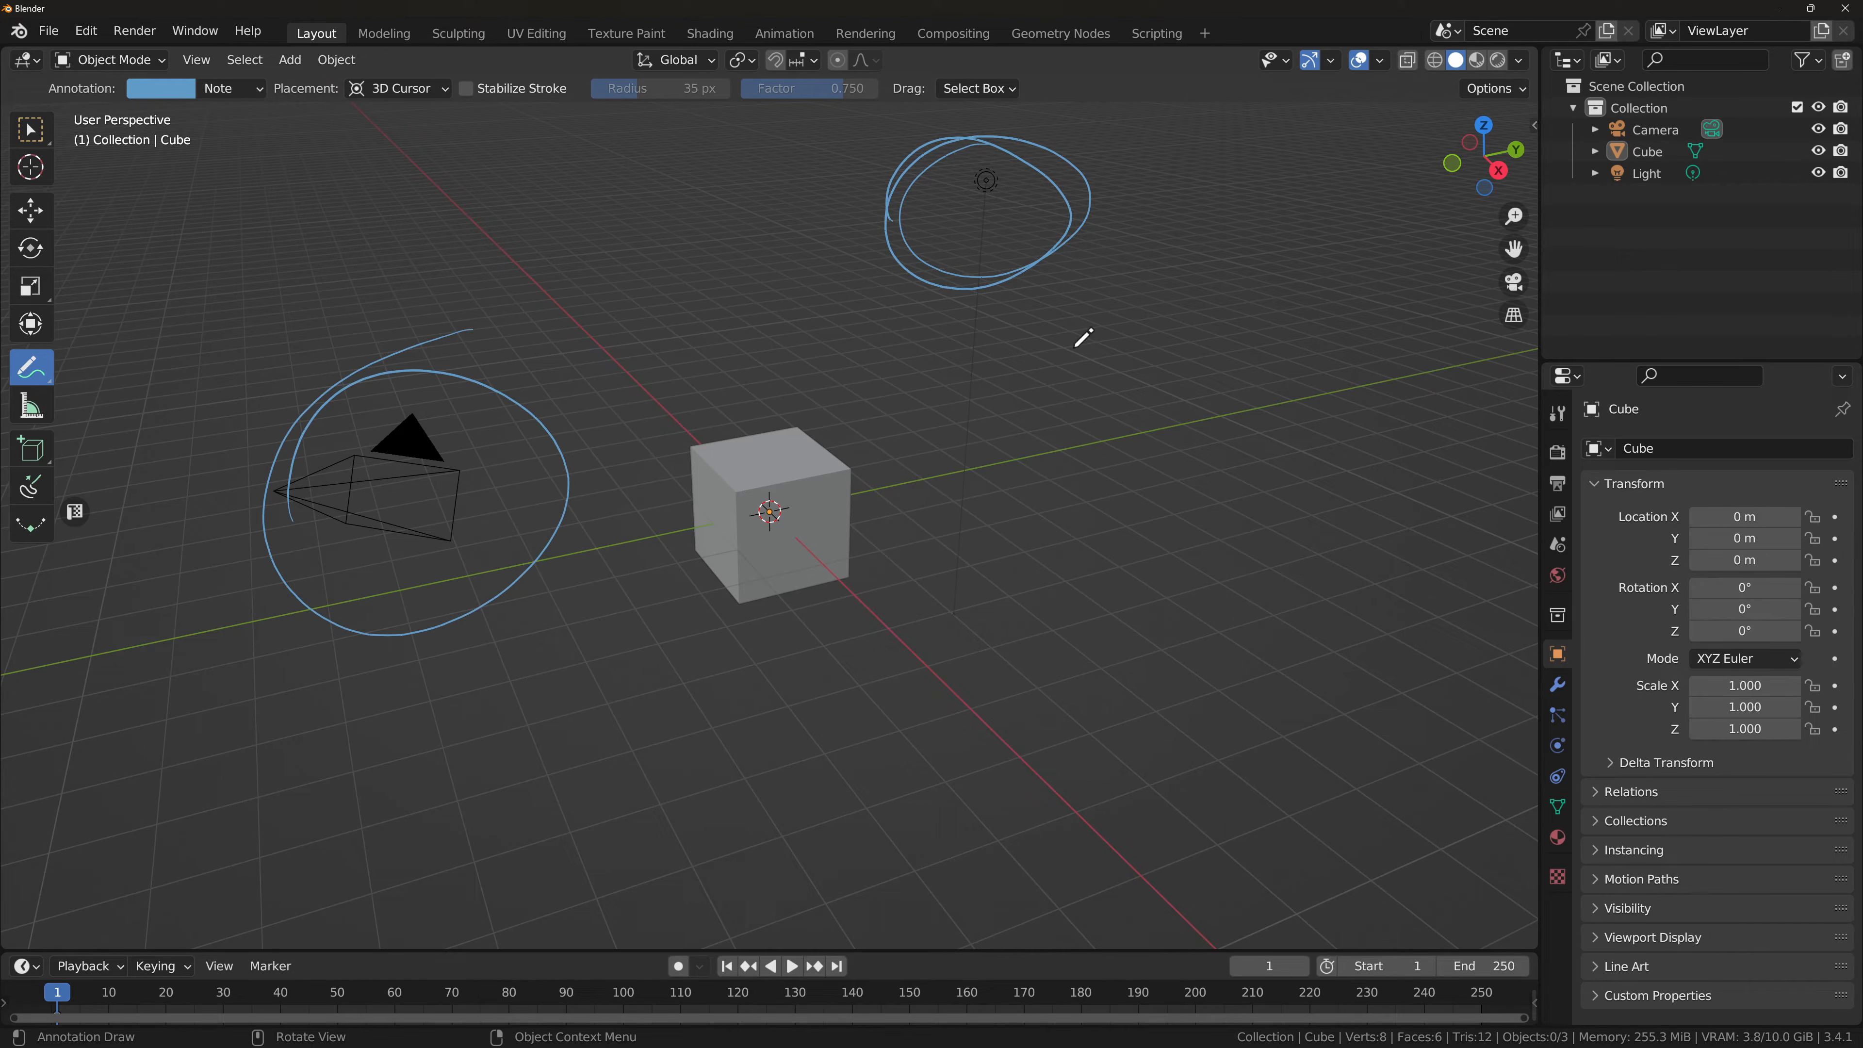
pyautogui.moveTo(701, 409); pyautogui.dragTo(867, 586)
pyautogui.moveTo(878, 408); pyautogui.dragTo(701, 612)
# Step: Add a jagged freehand annotation stroke beside the cube, drawn from a different viewing angle
pyautogui.moveTo(48, 110)
pyautogui.mouseDown()
pyautogui.moveTo(110, 103)
pyautogui.moveTo(84, 77)
pyautogui.moveTo(35, 103)
pyautogui.mouseUp()
pyautogui.moveTo(724, 600)
pyautogui.mouseDown(button='middle')
pyautogui.moveTo(769, 520)
pyautogui.moveTo(831, 528)
pyautogui.moveTo(1002, 466)
pyautogui.moveTo(734, 500)
pyautogui.moveTo(611, 488)
pyautogui.moveTo(604, 527)
pyautogui.mouseUp(button='middle')
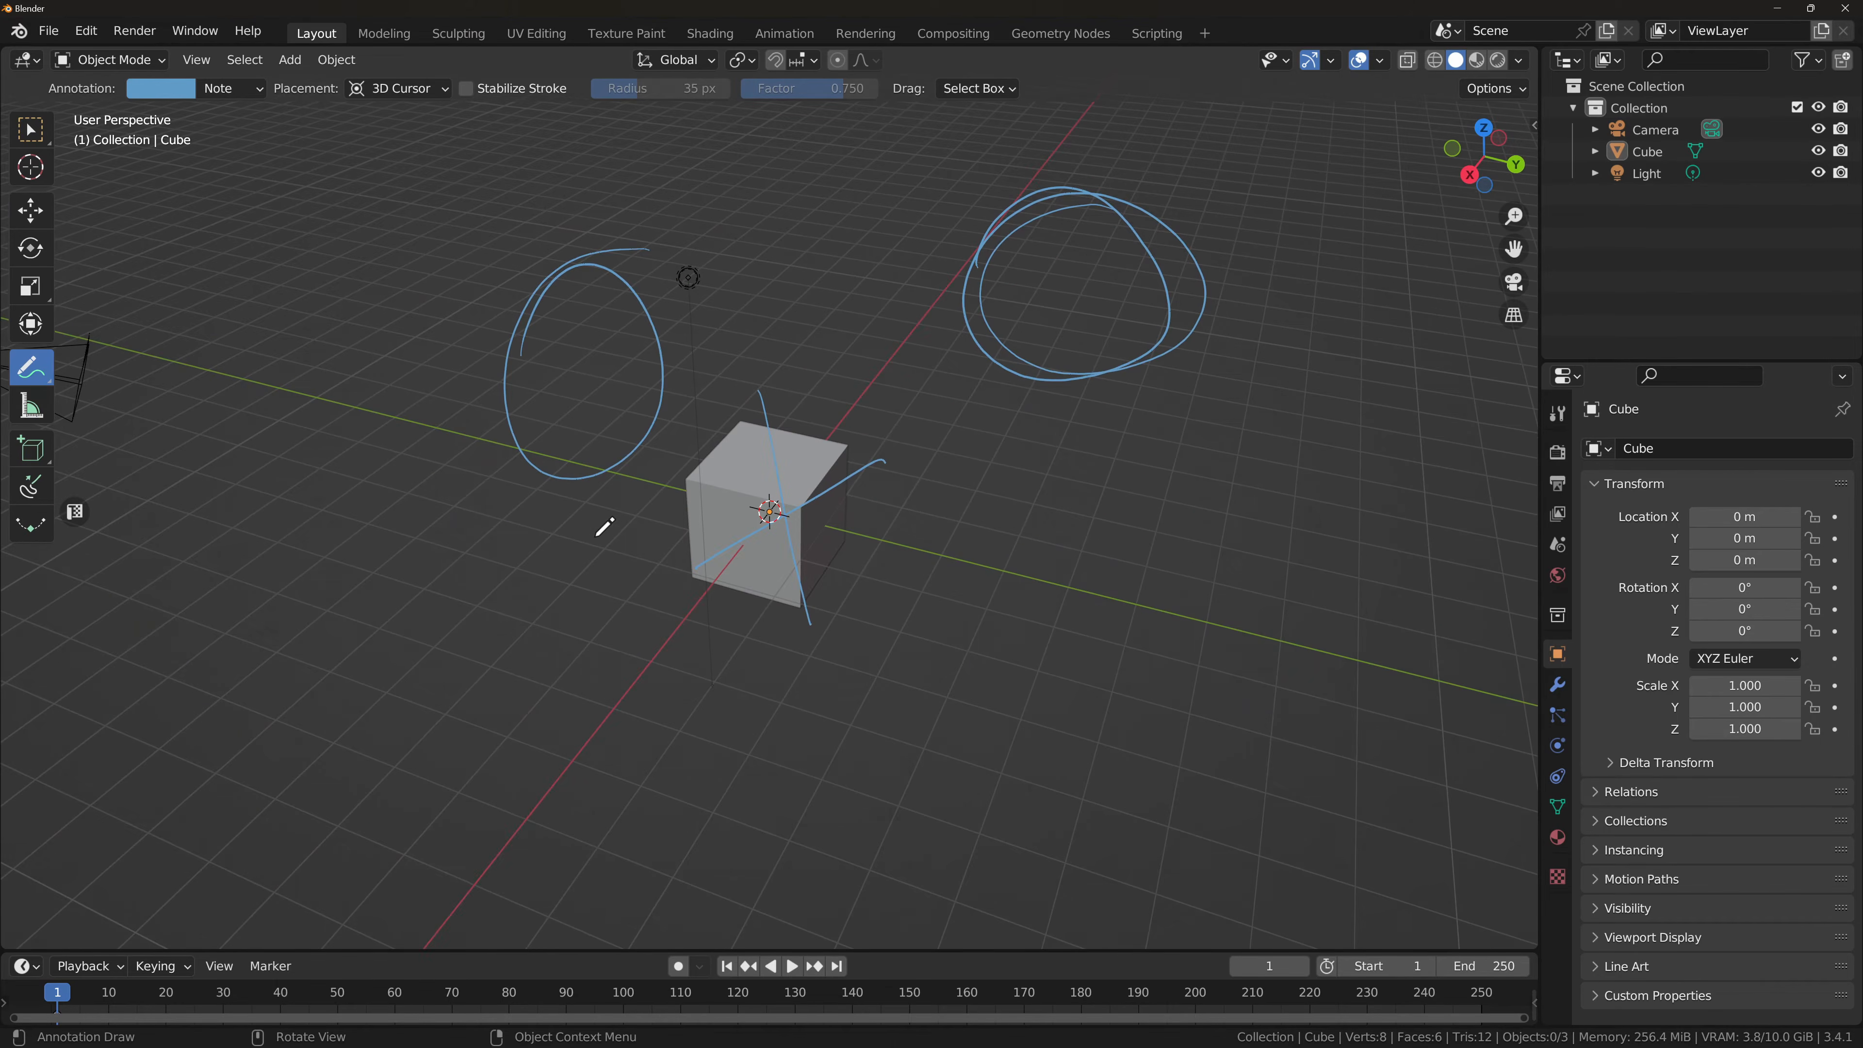
pyautogui.moveTo(708, 439)
pyautogui.mouseDown()
pyautogui.moveTo(671, 532)
pyautogui.moveTo(684, 604)
pyautogui.mouseUp()
# Step: Try the Stabilize Stroke option of the Annotate tool and turn it back off
pyautogui.click(232, 89)
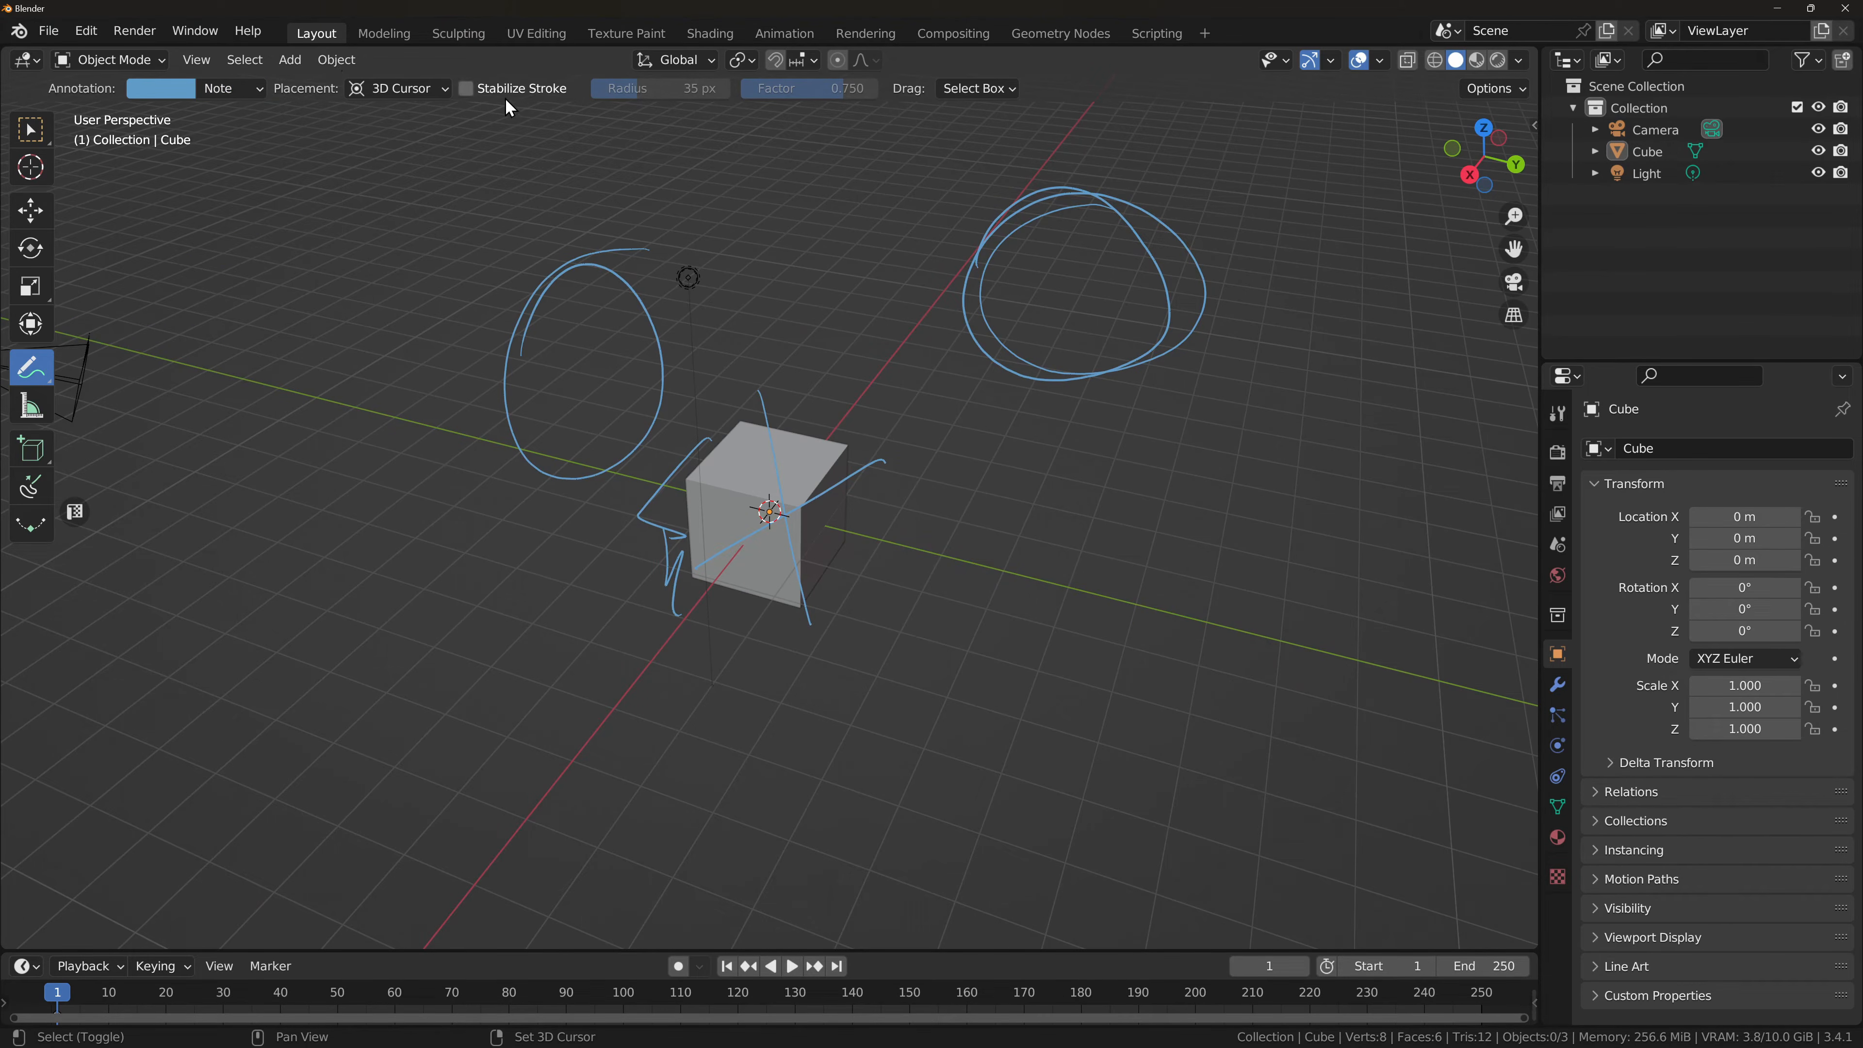
pyautogui.click(484, 89)
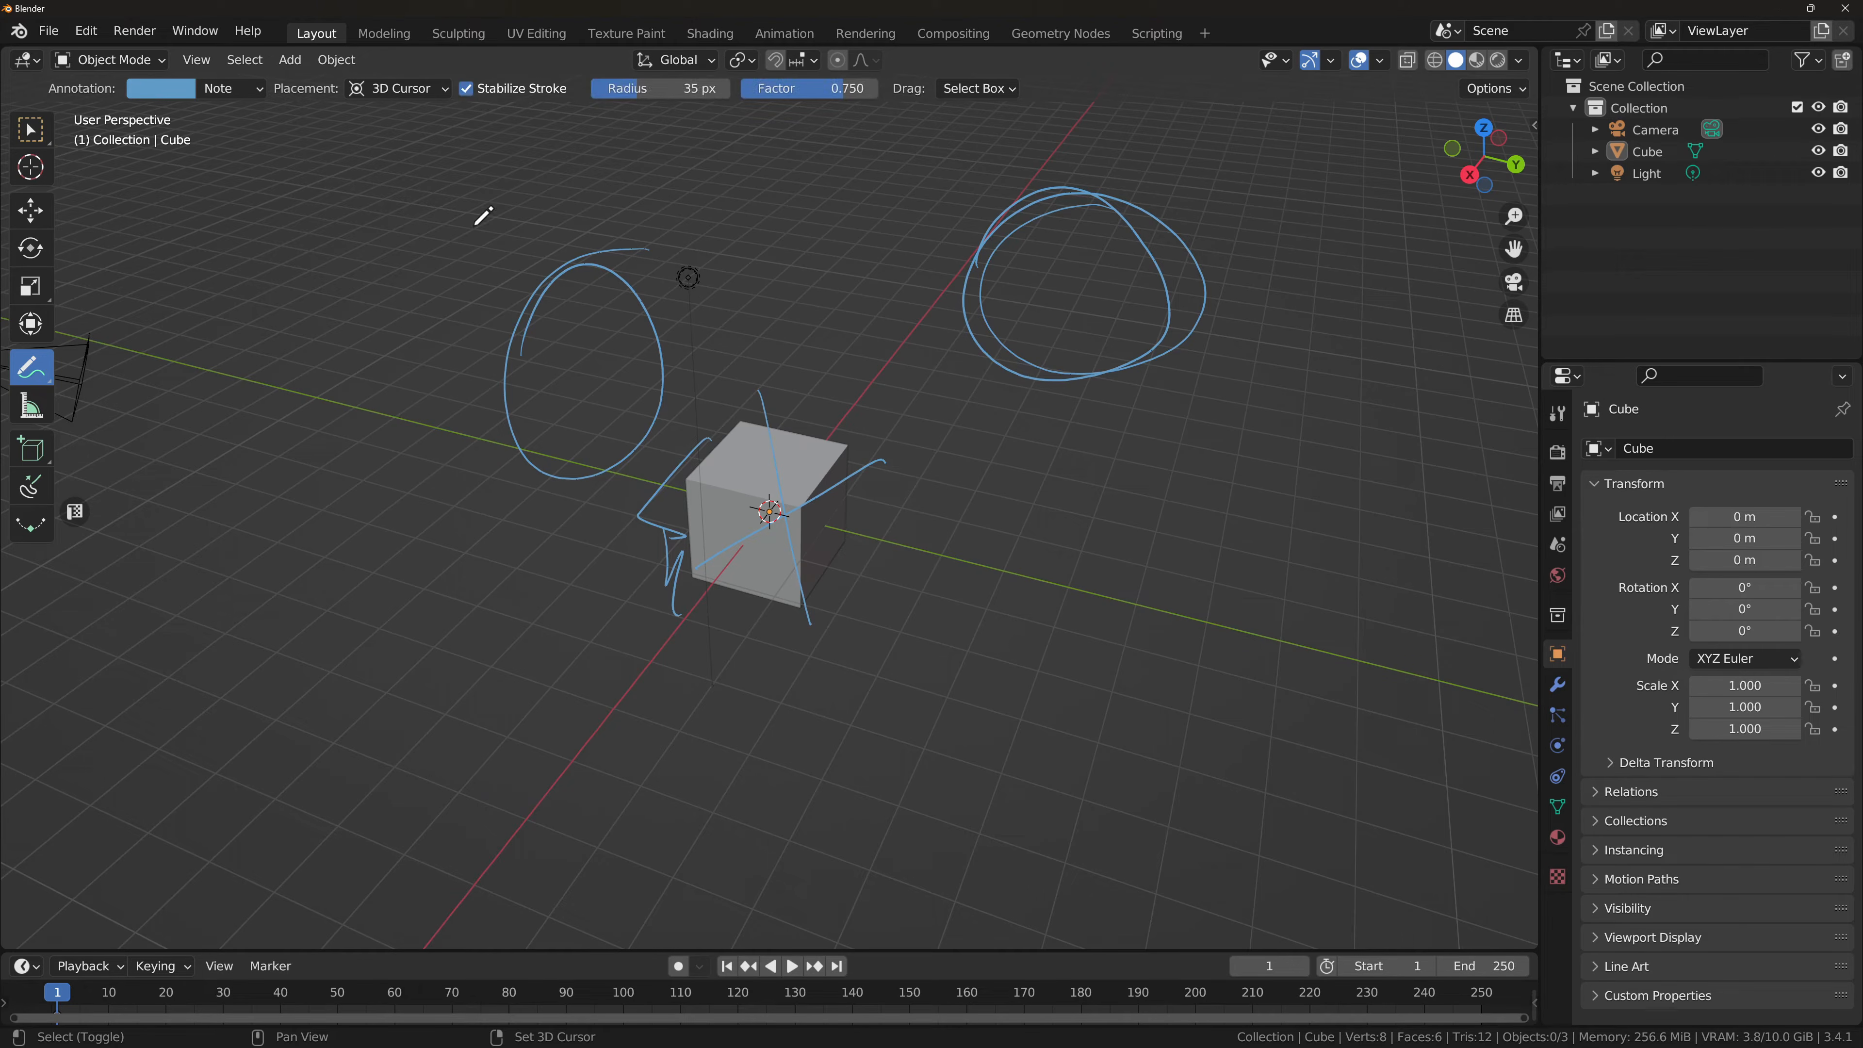
pyautogui.click(465, 89)
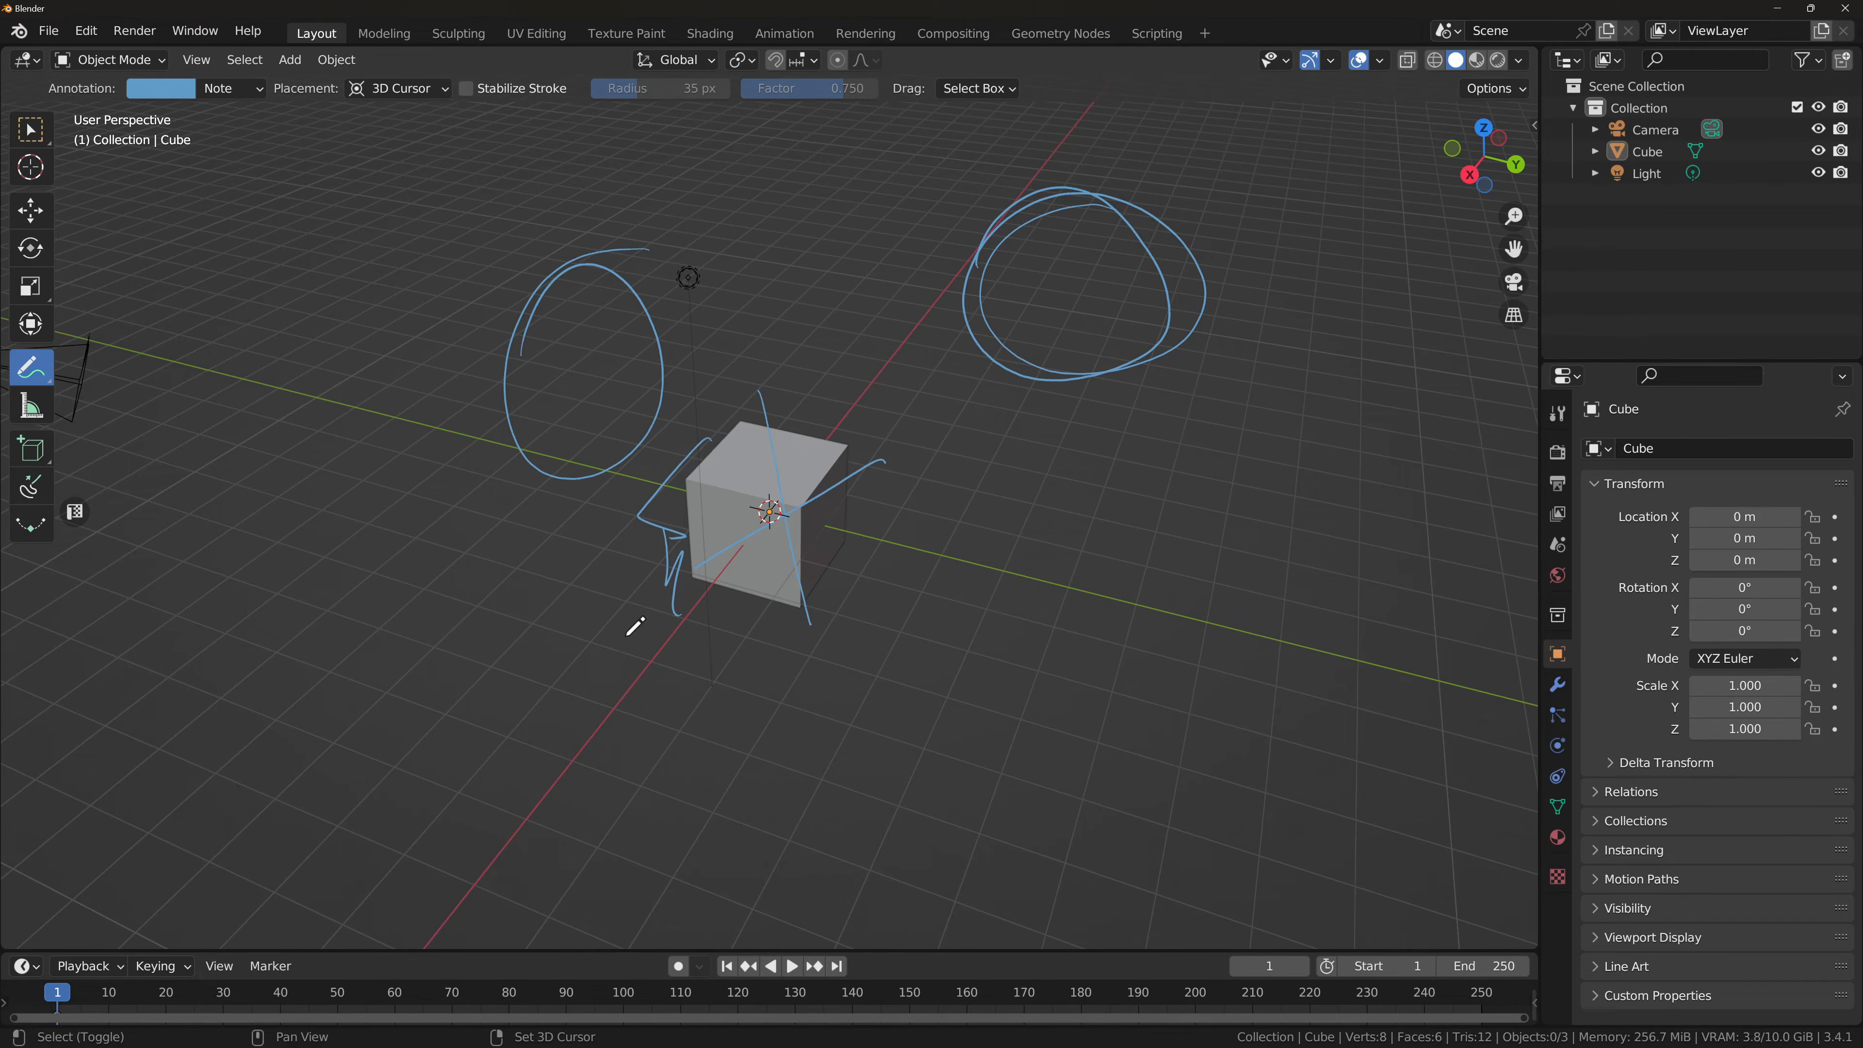
# Step: Delete the annotation layer named Note with all its strokes and return to the Select Box tool
pyautogui.moveTo(627, 634)
pyautogui.mouseDown(button='middle')
pyautogui.moveTo(732, 587)
pyautogui.moveTo(678, 633)
pyautogui.moveTo(931, 656)
pyautogui.mouseUp(button='middle')
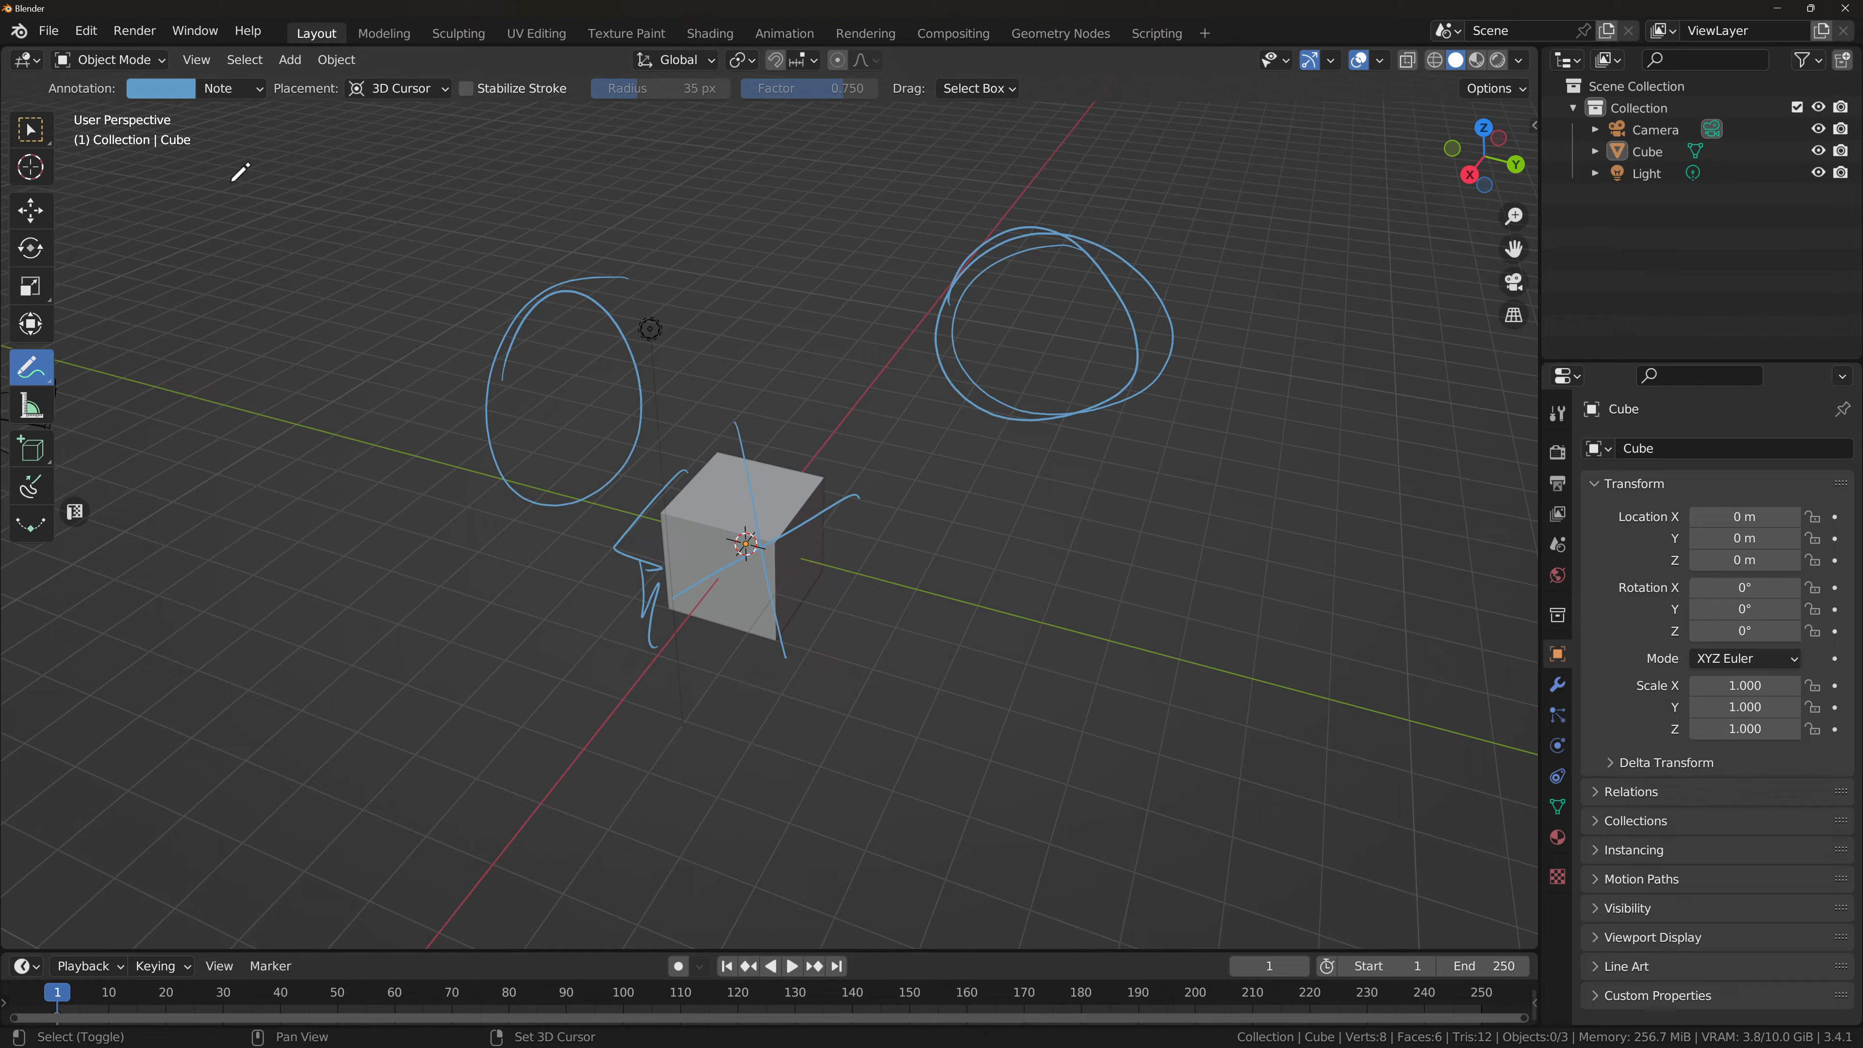
pyautogui.click(250, 89)
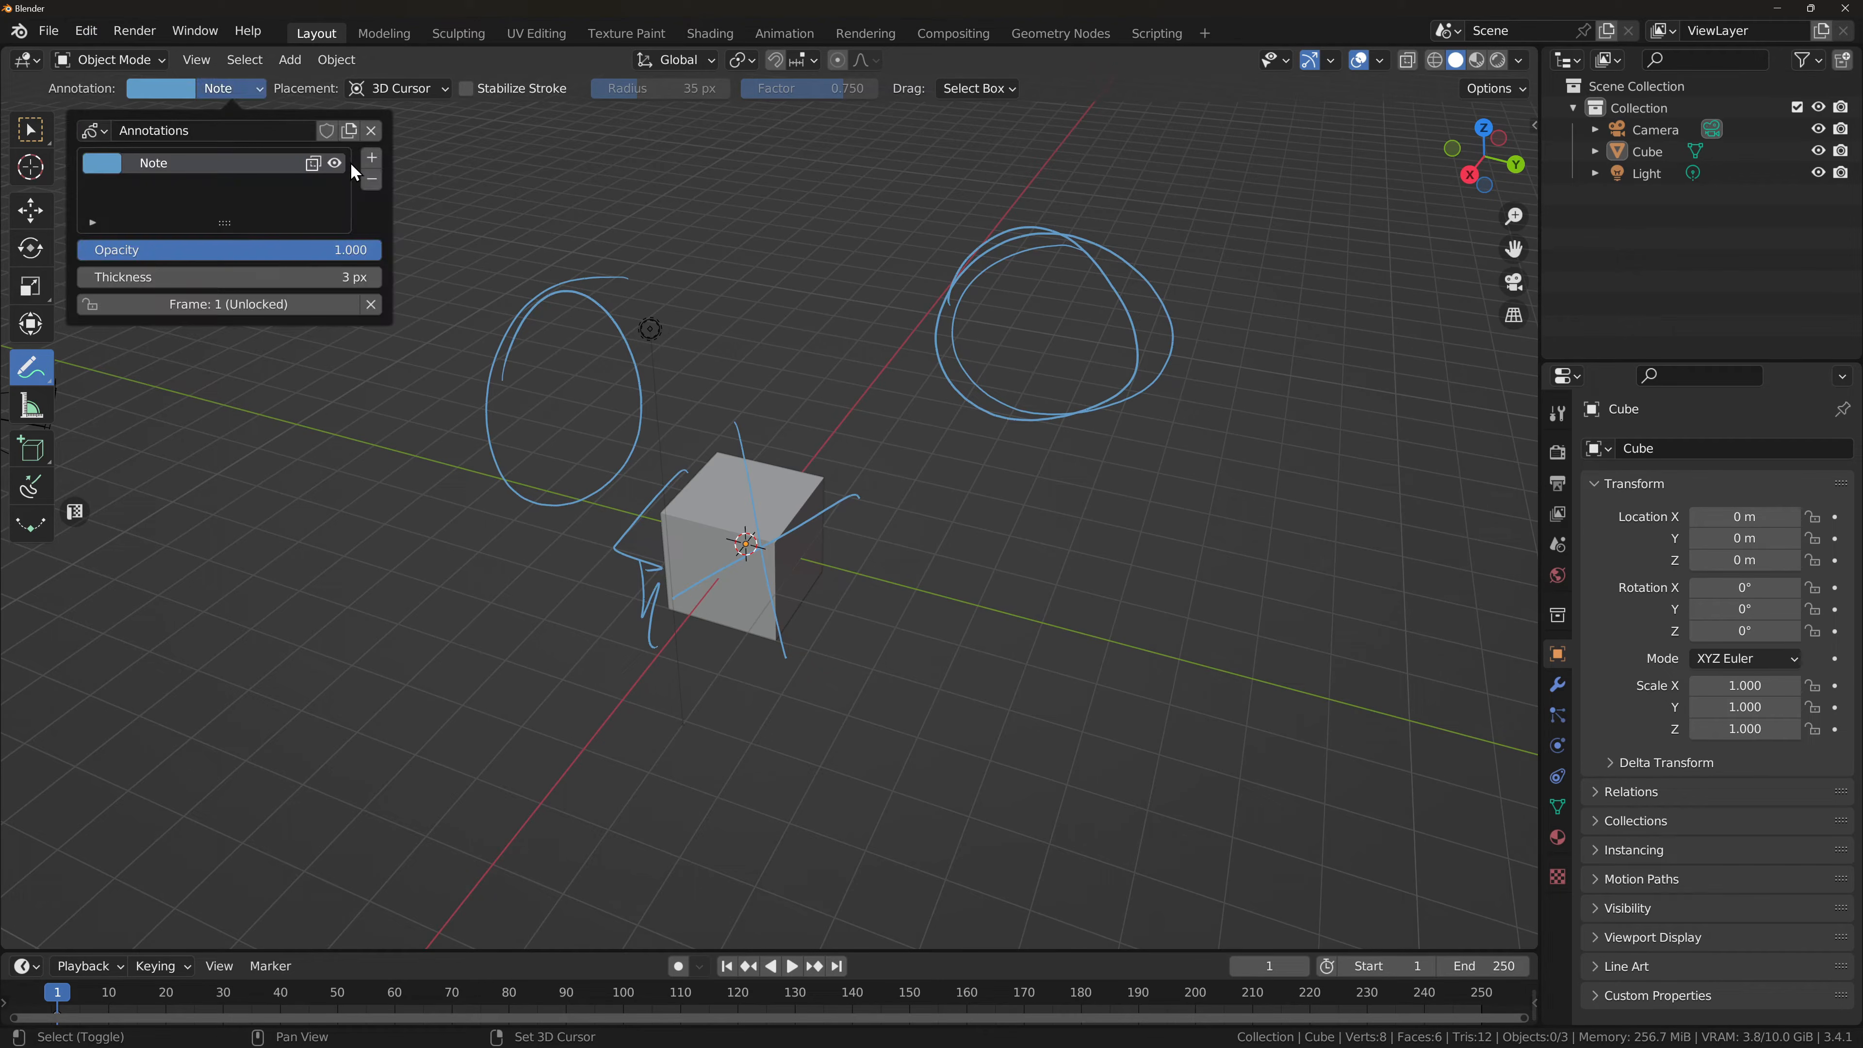
pyautogui.click(372, 180)
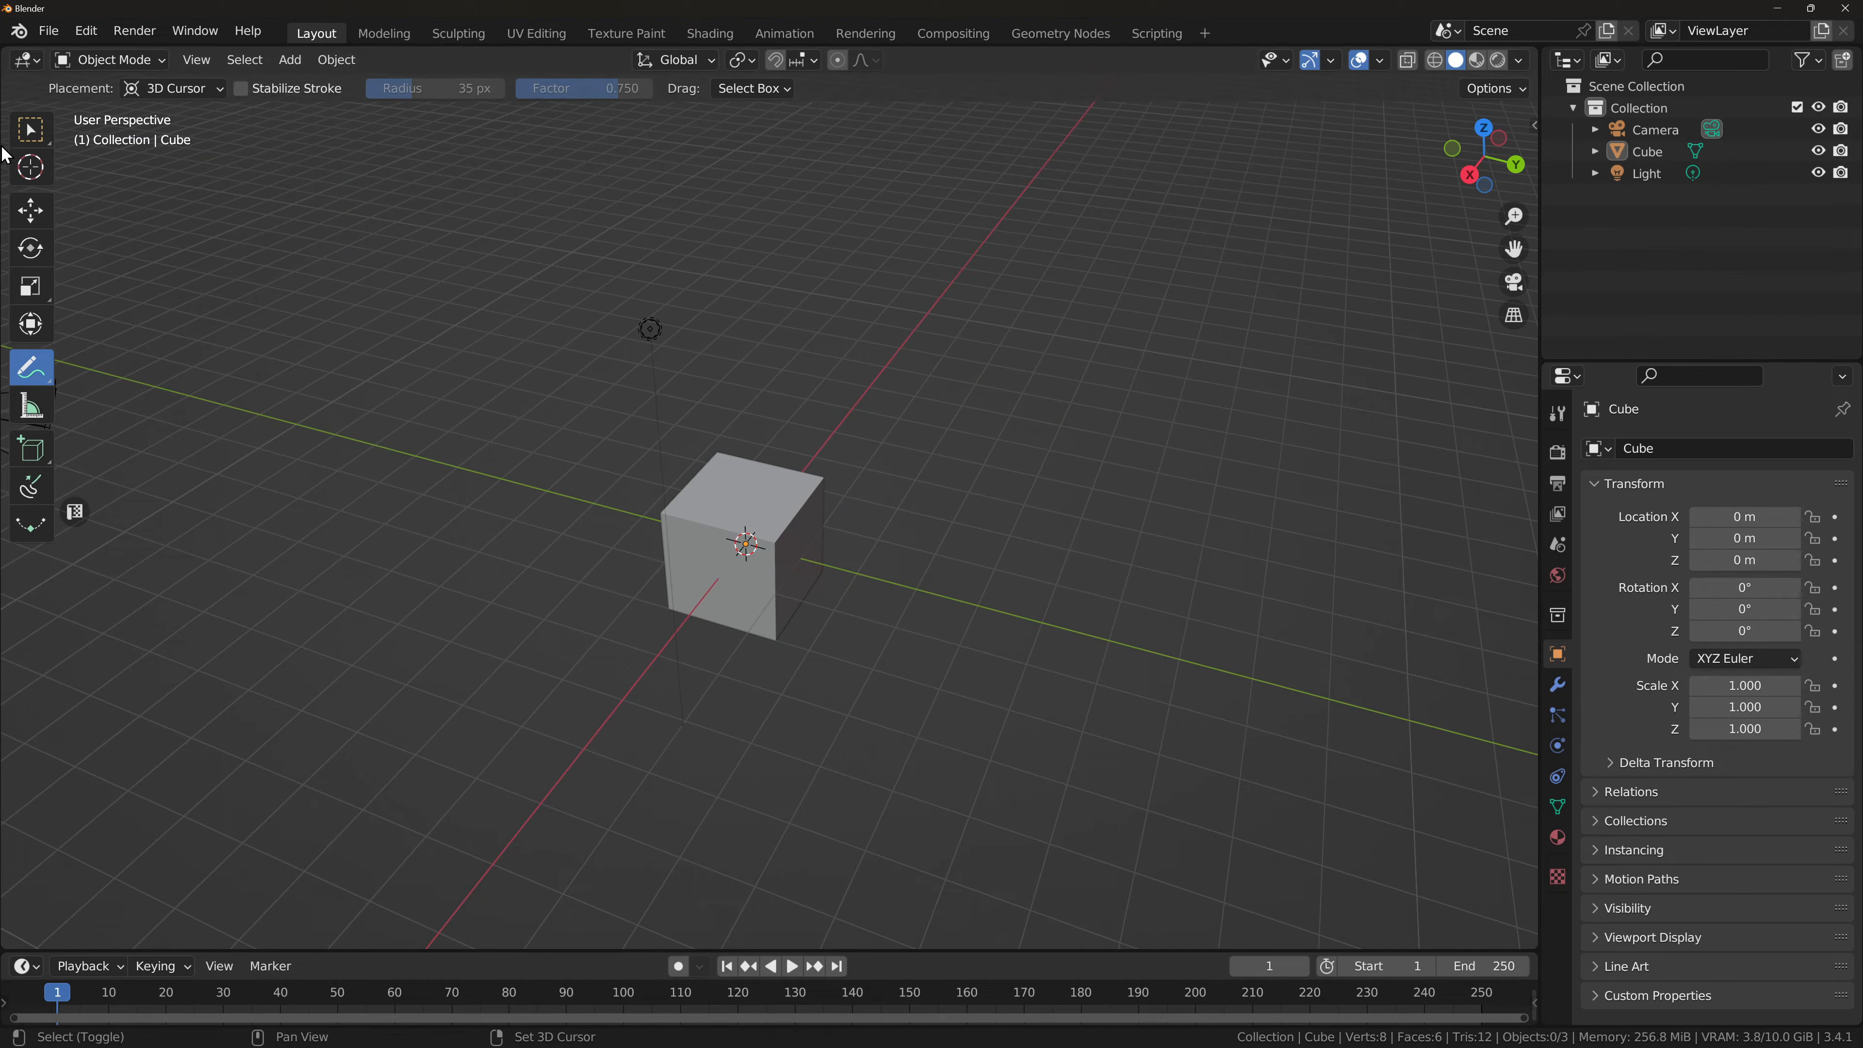
pyautogui.click(30, 130)
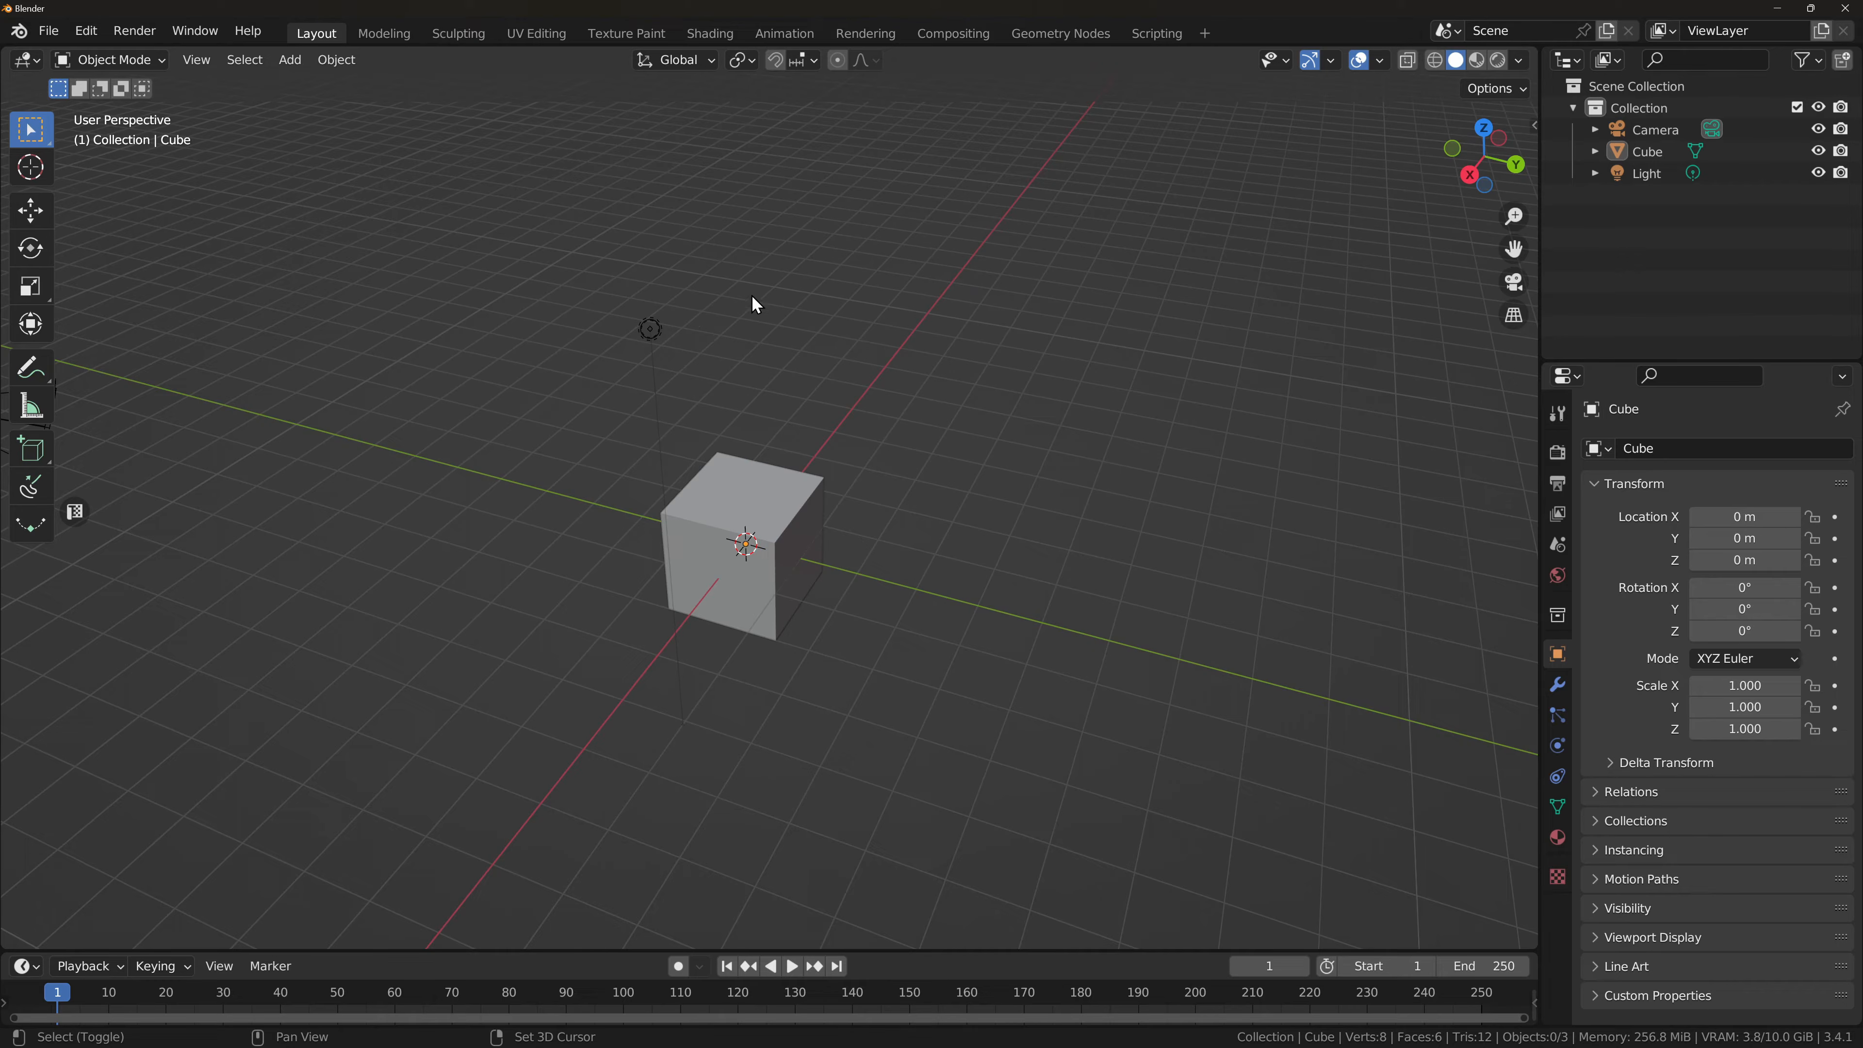
# Step: Select the cube and place the 3D cursor just beside its upper edge
pyautogui.keyDown('shift'); pyautogui.moveTo(758, 304); pyautogui.dragTo(782, 440, button='middle'); pyautogui.keyUp('shift')
pyautogui.keyDown('shift'); pyautogui.click(739, 538); pyautogui.keyUp('shift')
pyautogui.keyDown('shift'); pyautogui.rightClick(782, 438); pyautogui.keyUp('shift')
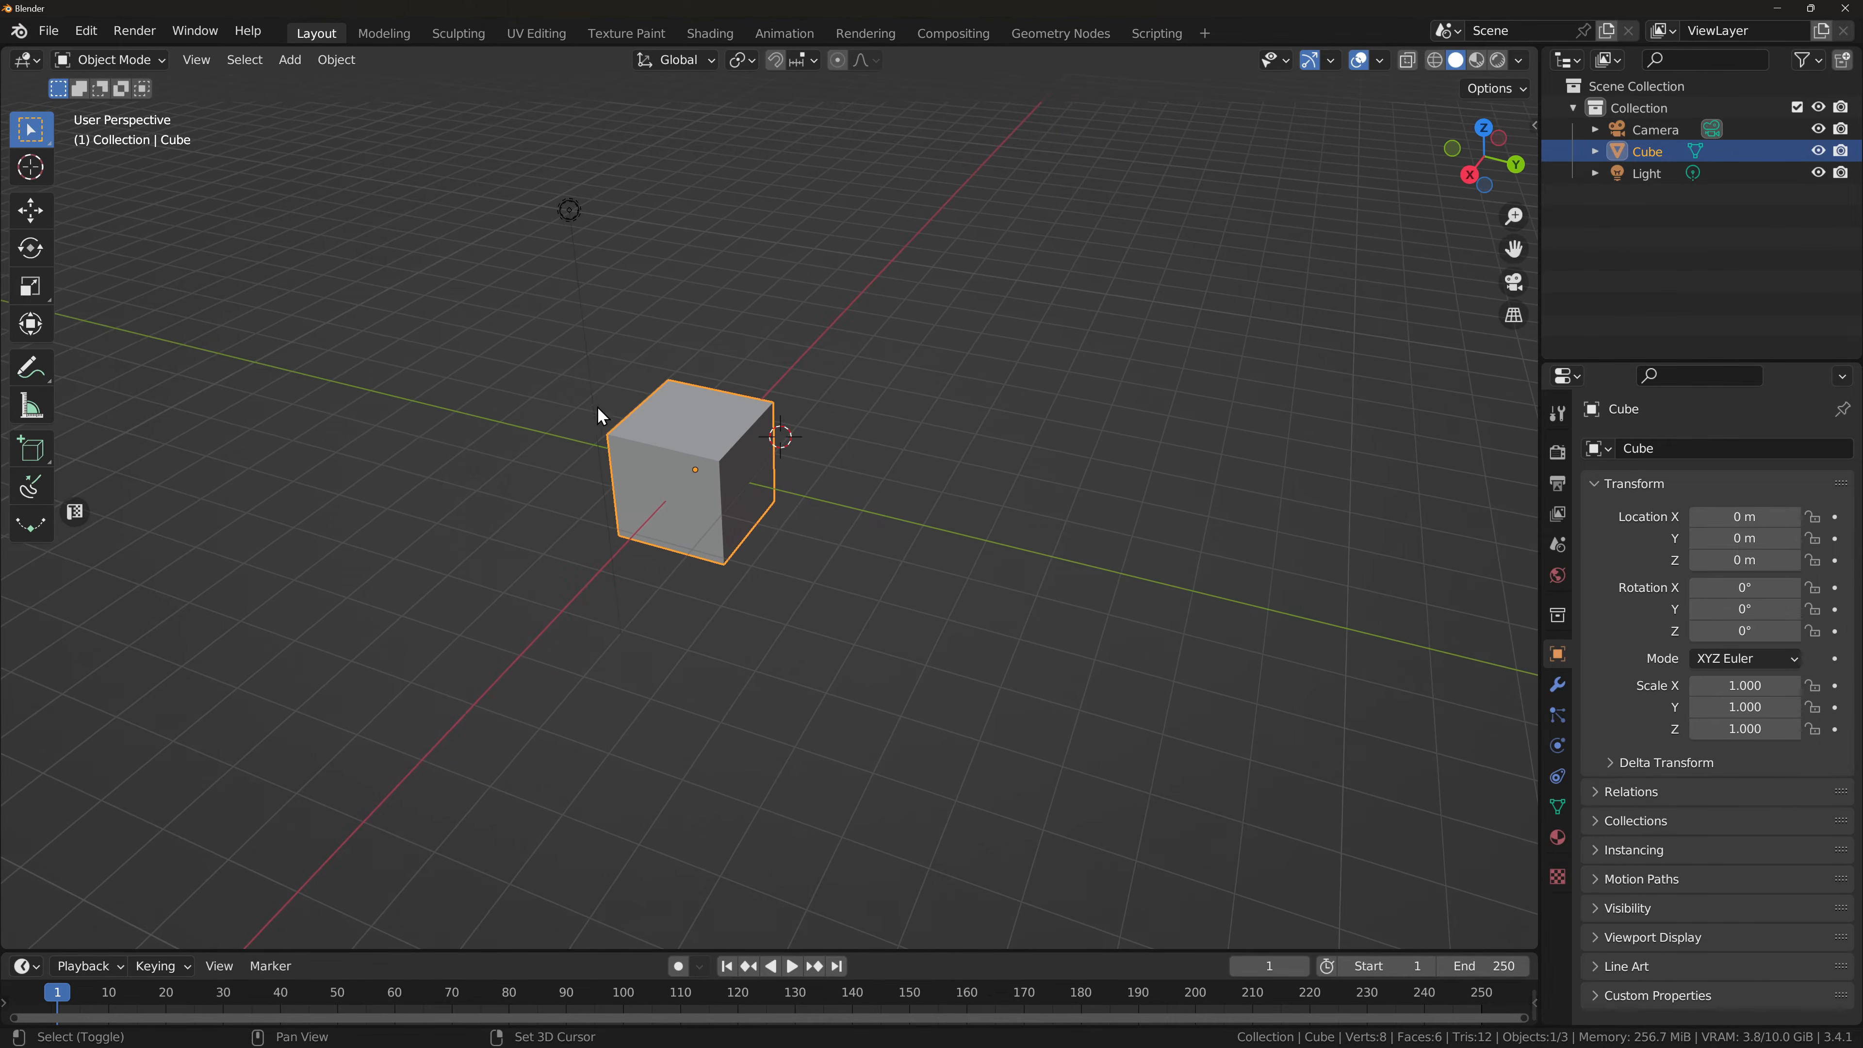
pyautogui.keyDown('shift'); pyautogui.moveTo(601, 416); pyautogui.dragTo(640, 420, button='middle'); pyautogui.keyUp('shift')
# Step: Start a new General file, discarding the changes to the current scene
pyautogui.click(49, 30)
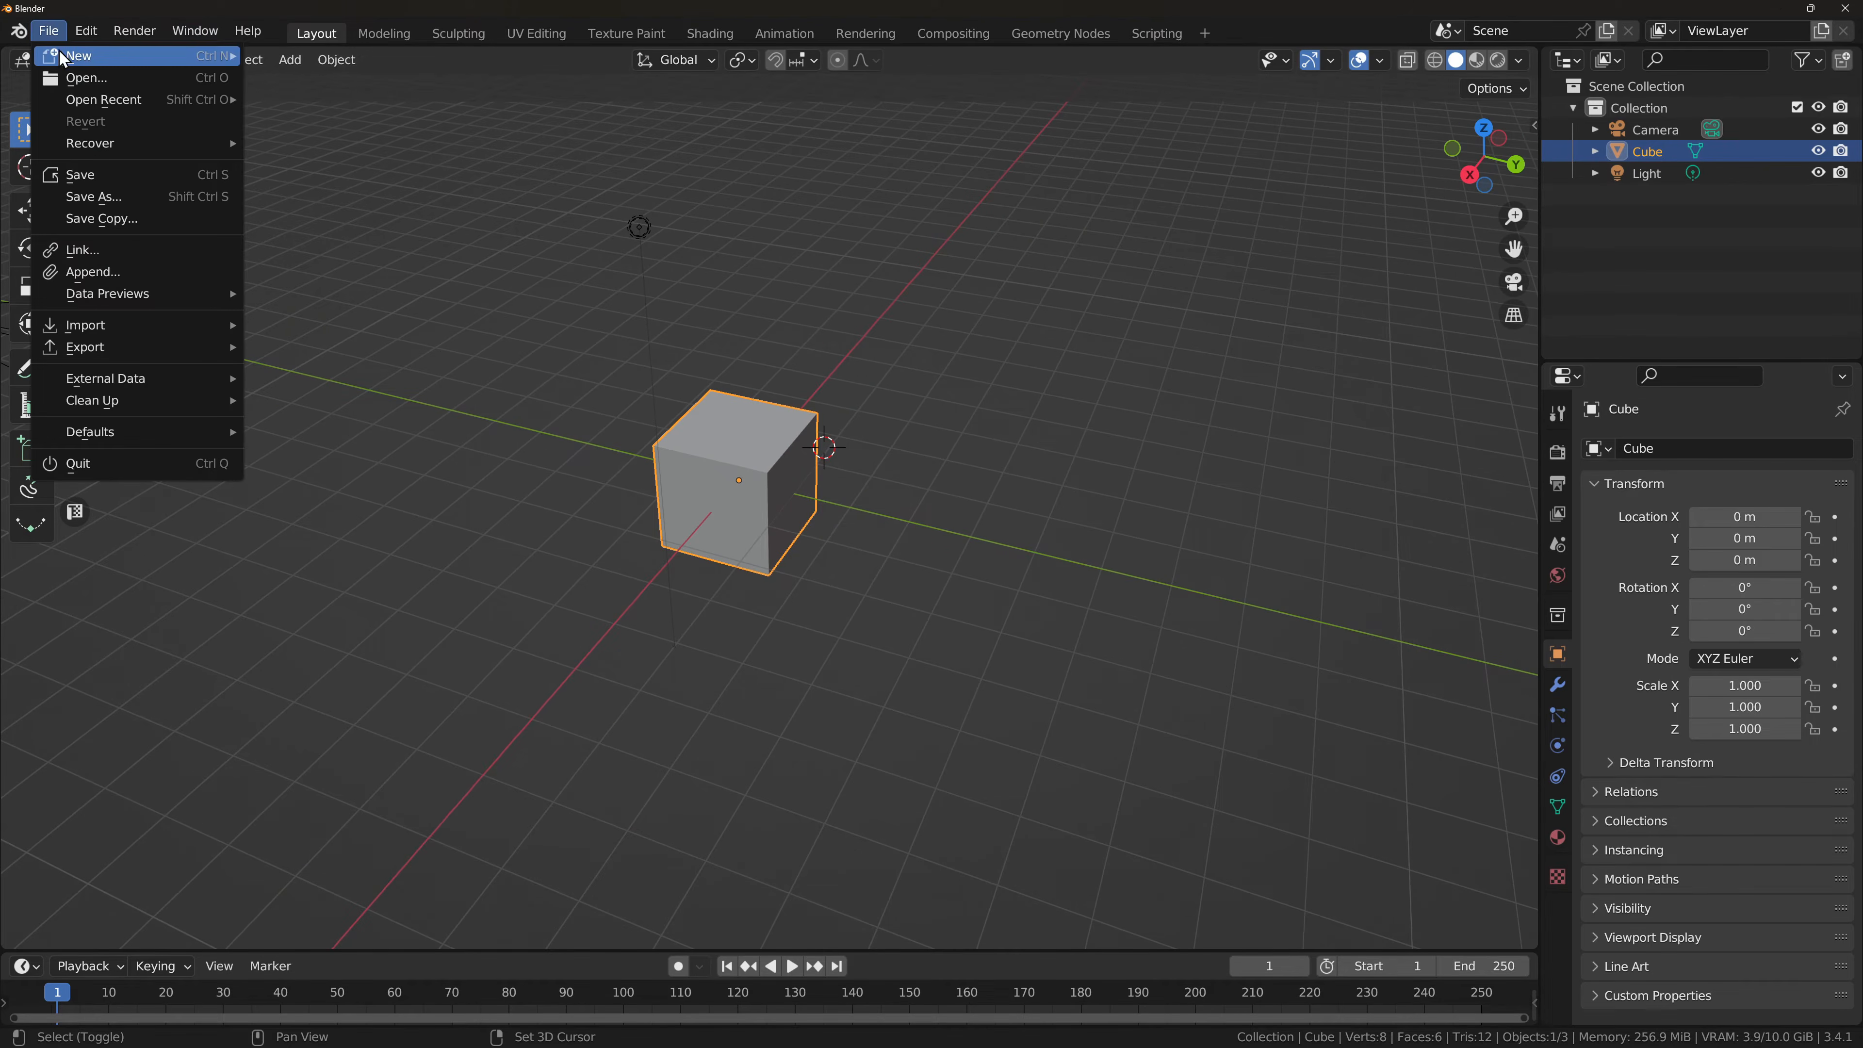
pyautogui.moveTo(65, 58)
pyautogui.click(338, 64)
pyautogui.click(980, 571)
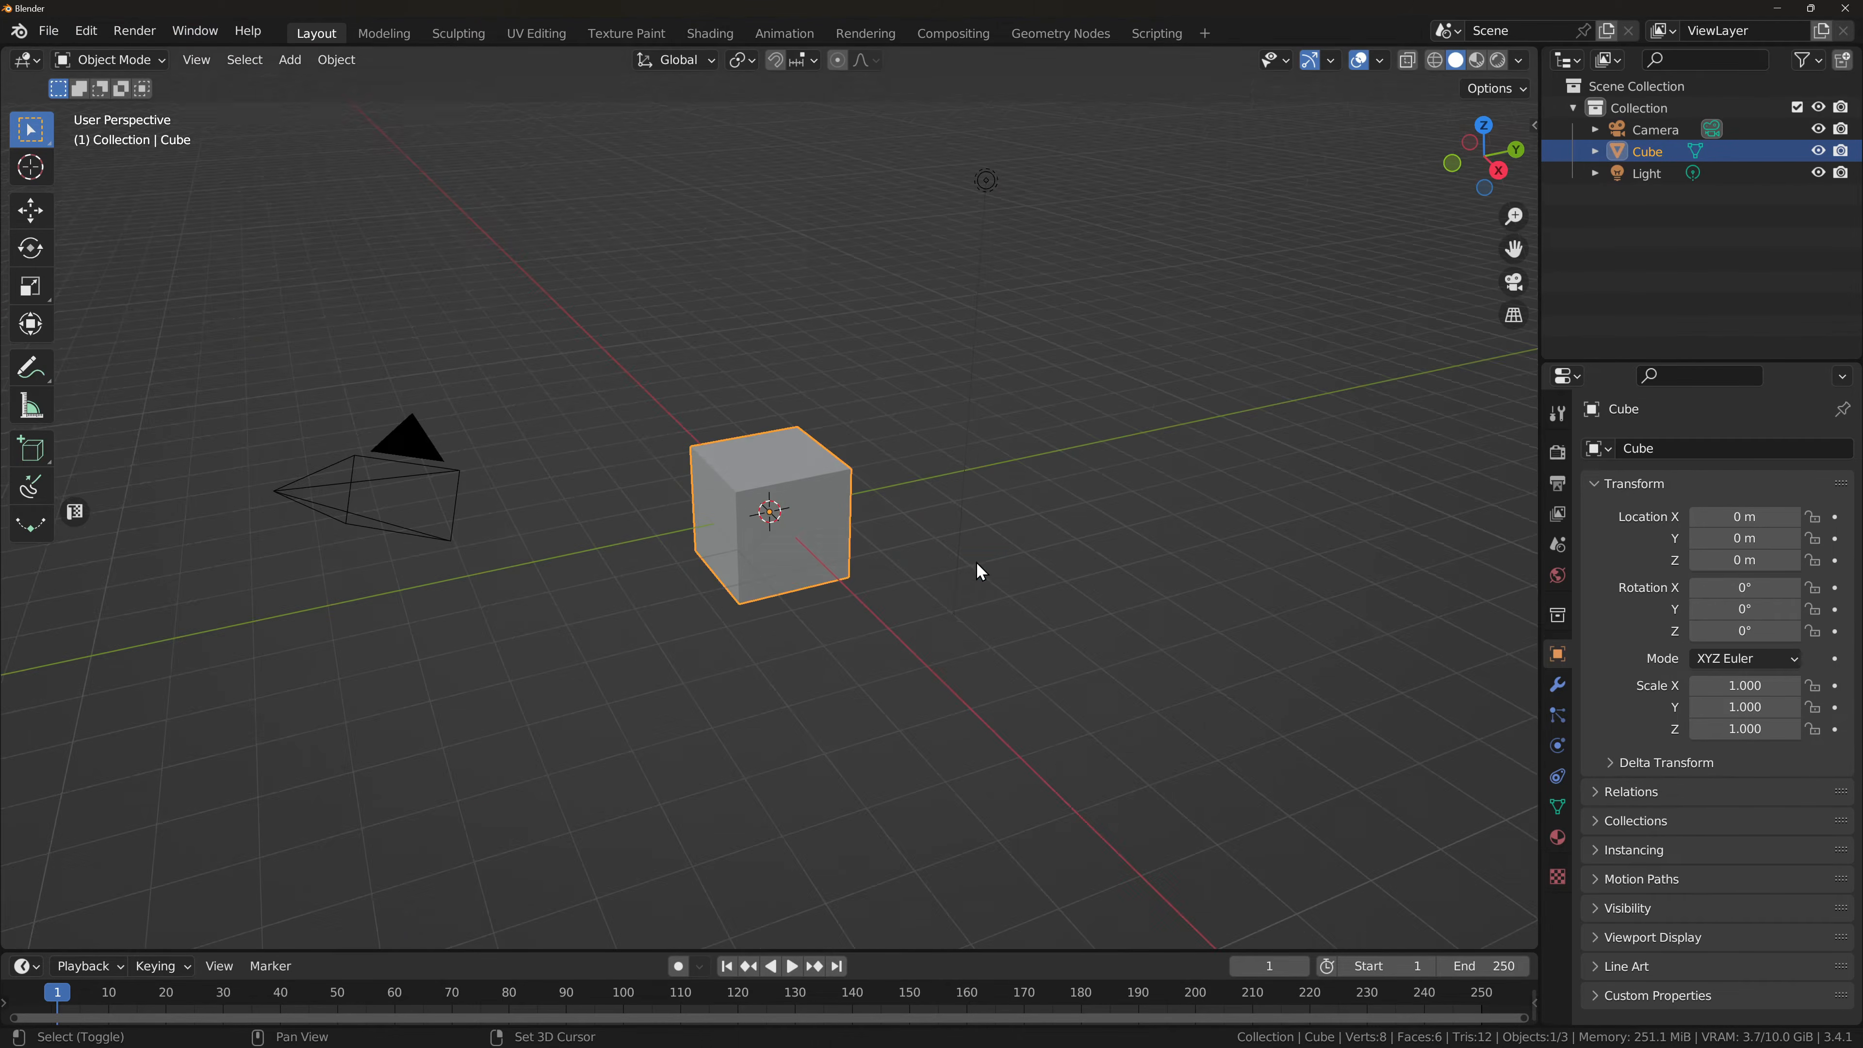
pyautogui.moveTo(837, 540); pyautogui.dragTo(914, 528, button='middle')
pyautogui.press('capslock')
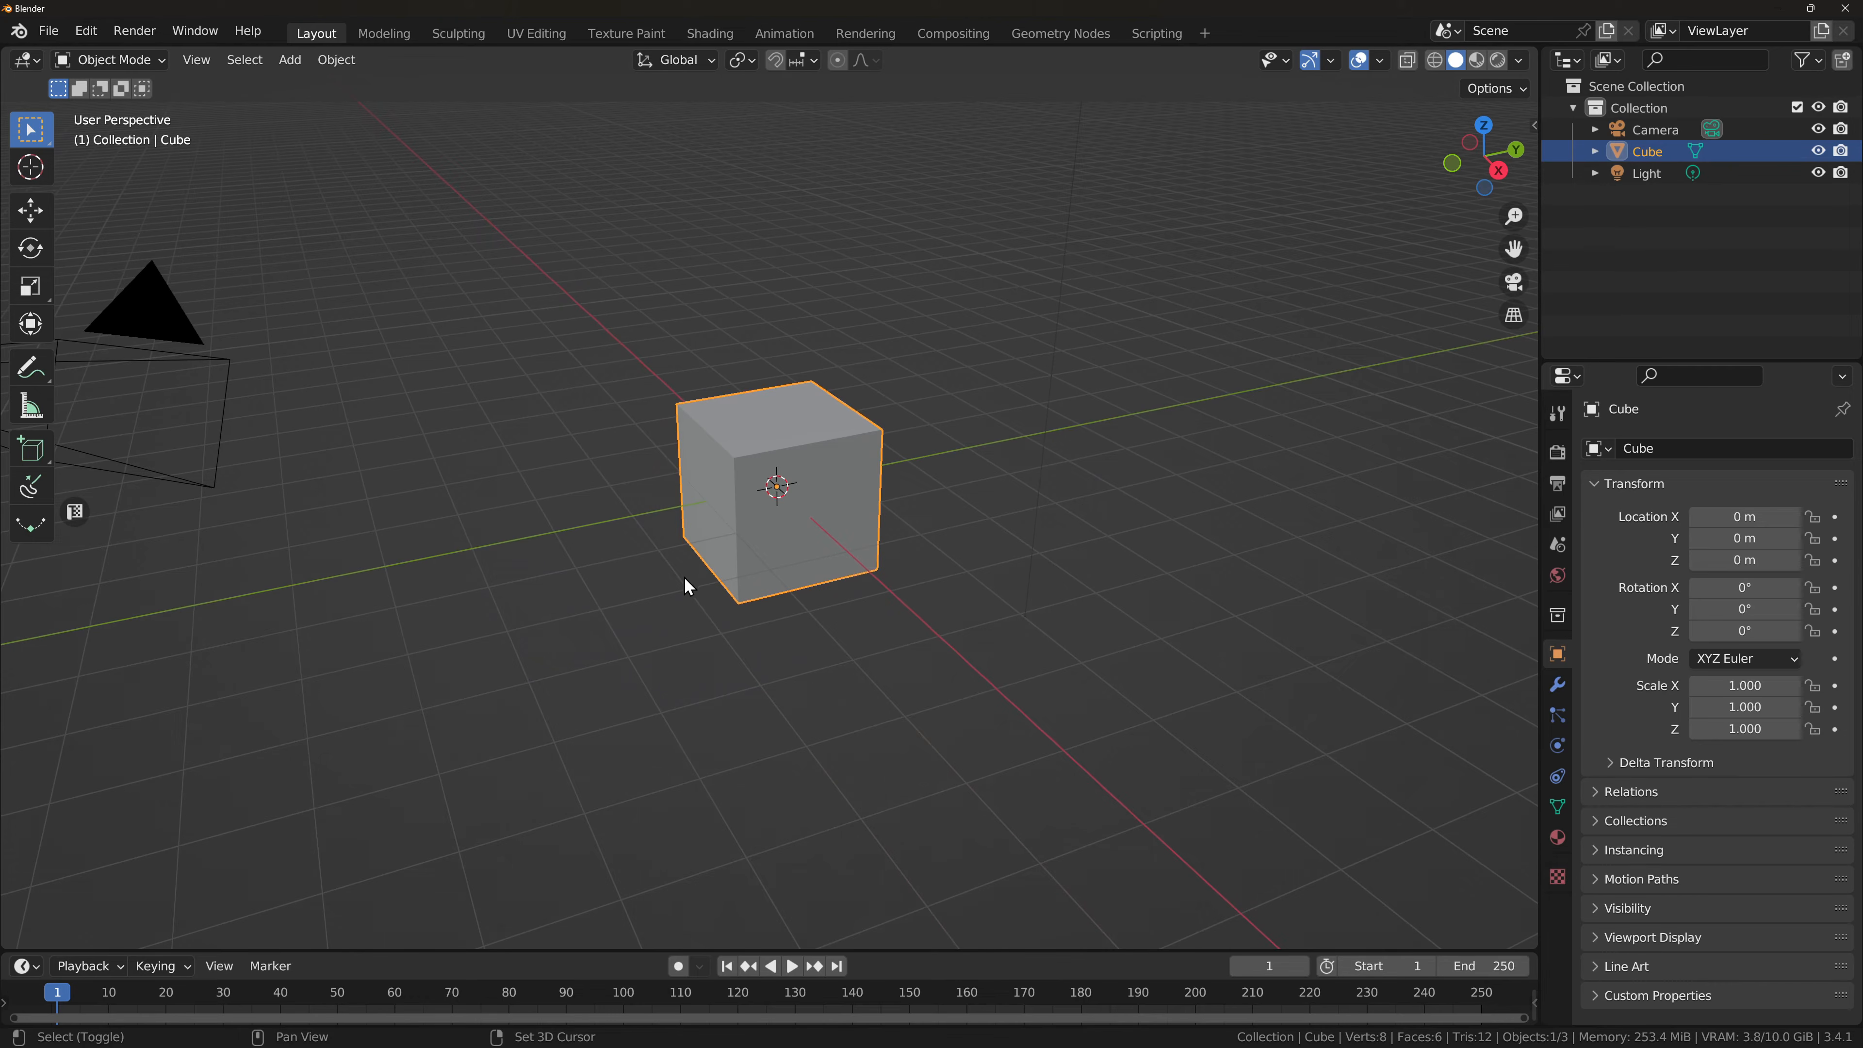
pyautogui.moveTo(684, 576); pyautogui.dragTo(847, 635, button='middle')
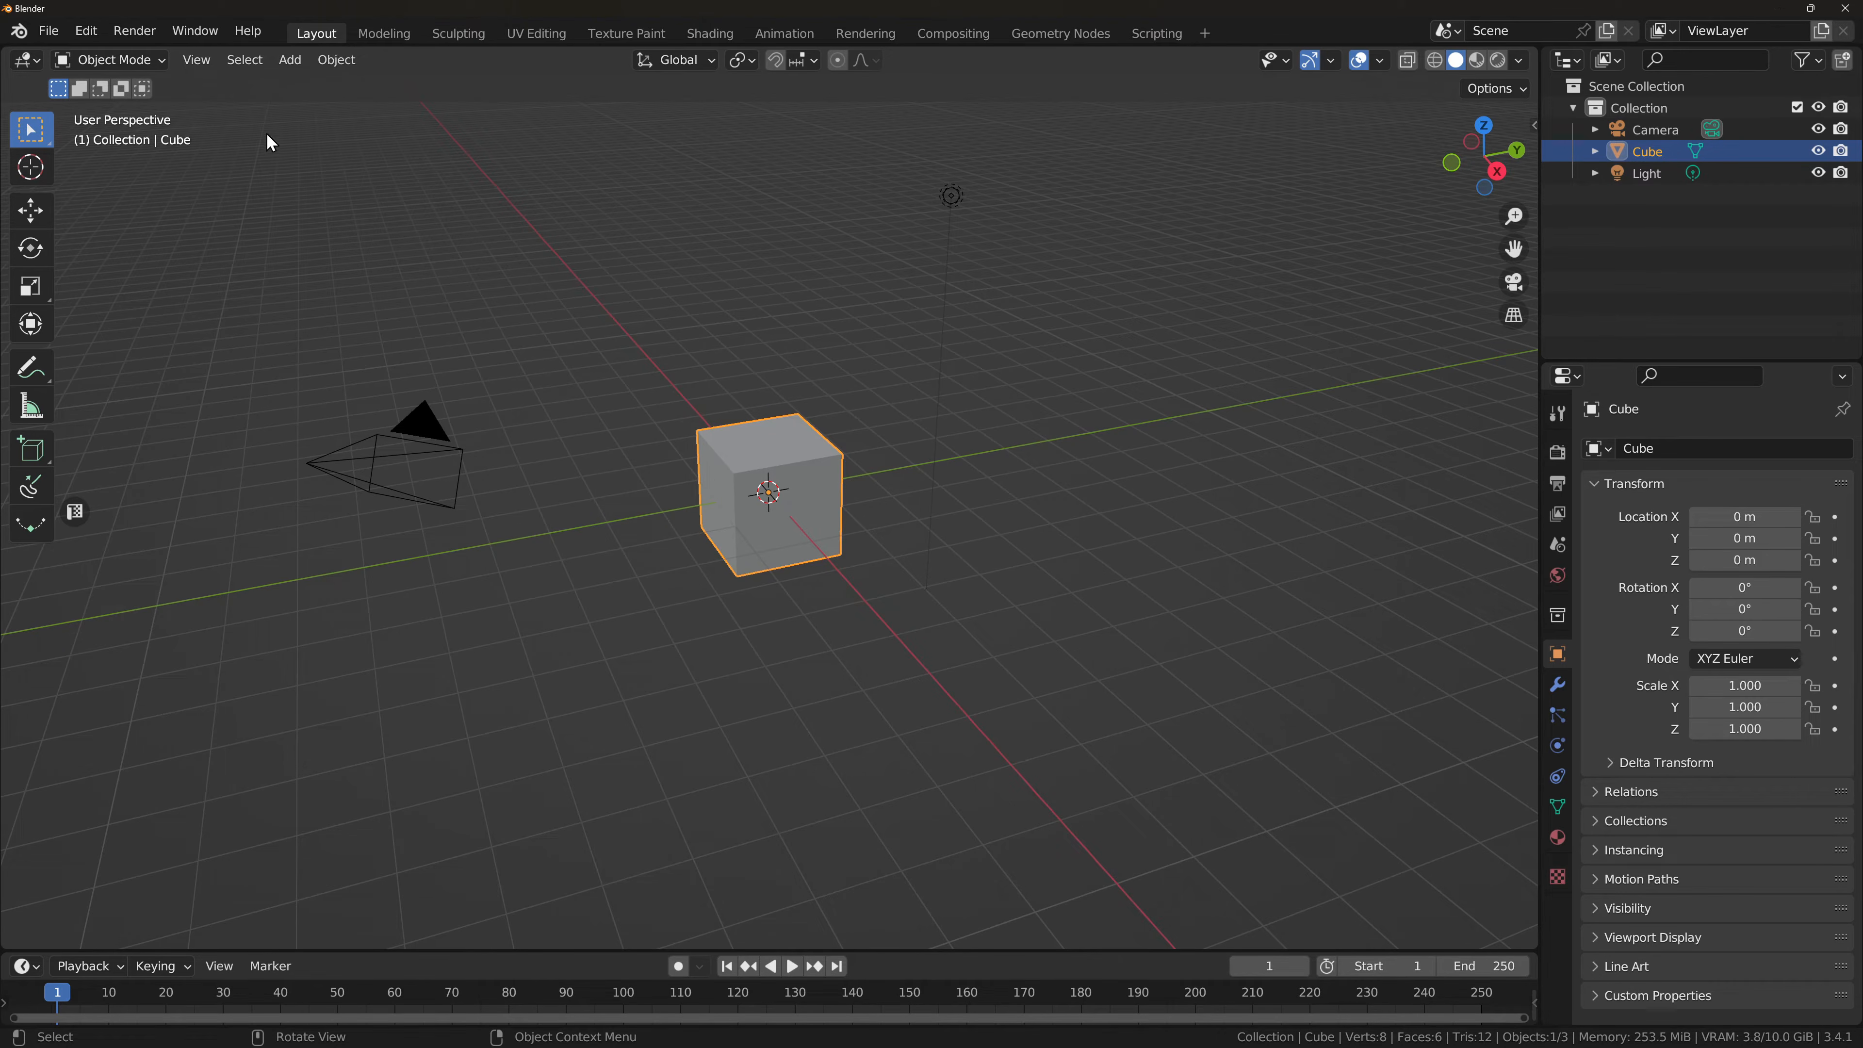
# Step: Create a new file from the 2D Animation template
pyautogui.click(48, 30)
pyautogui.moveTo(65, 56)
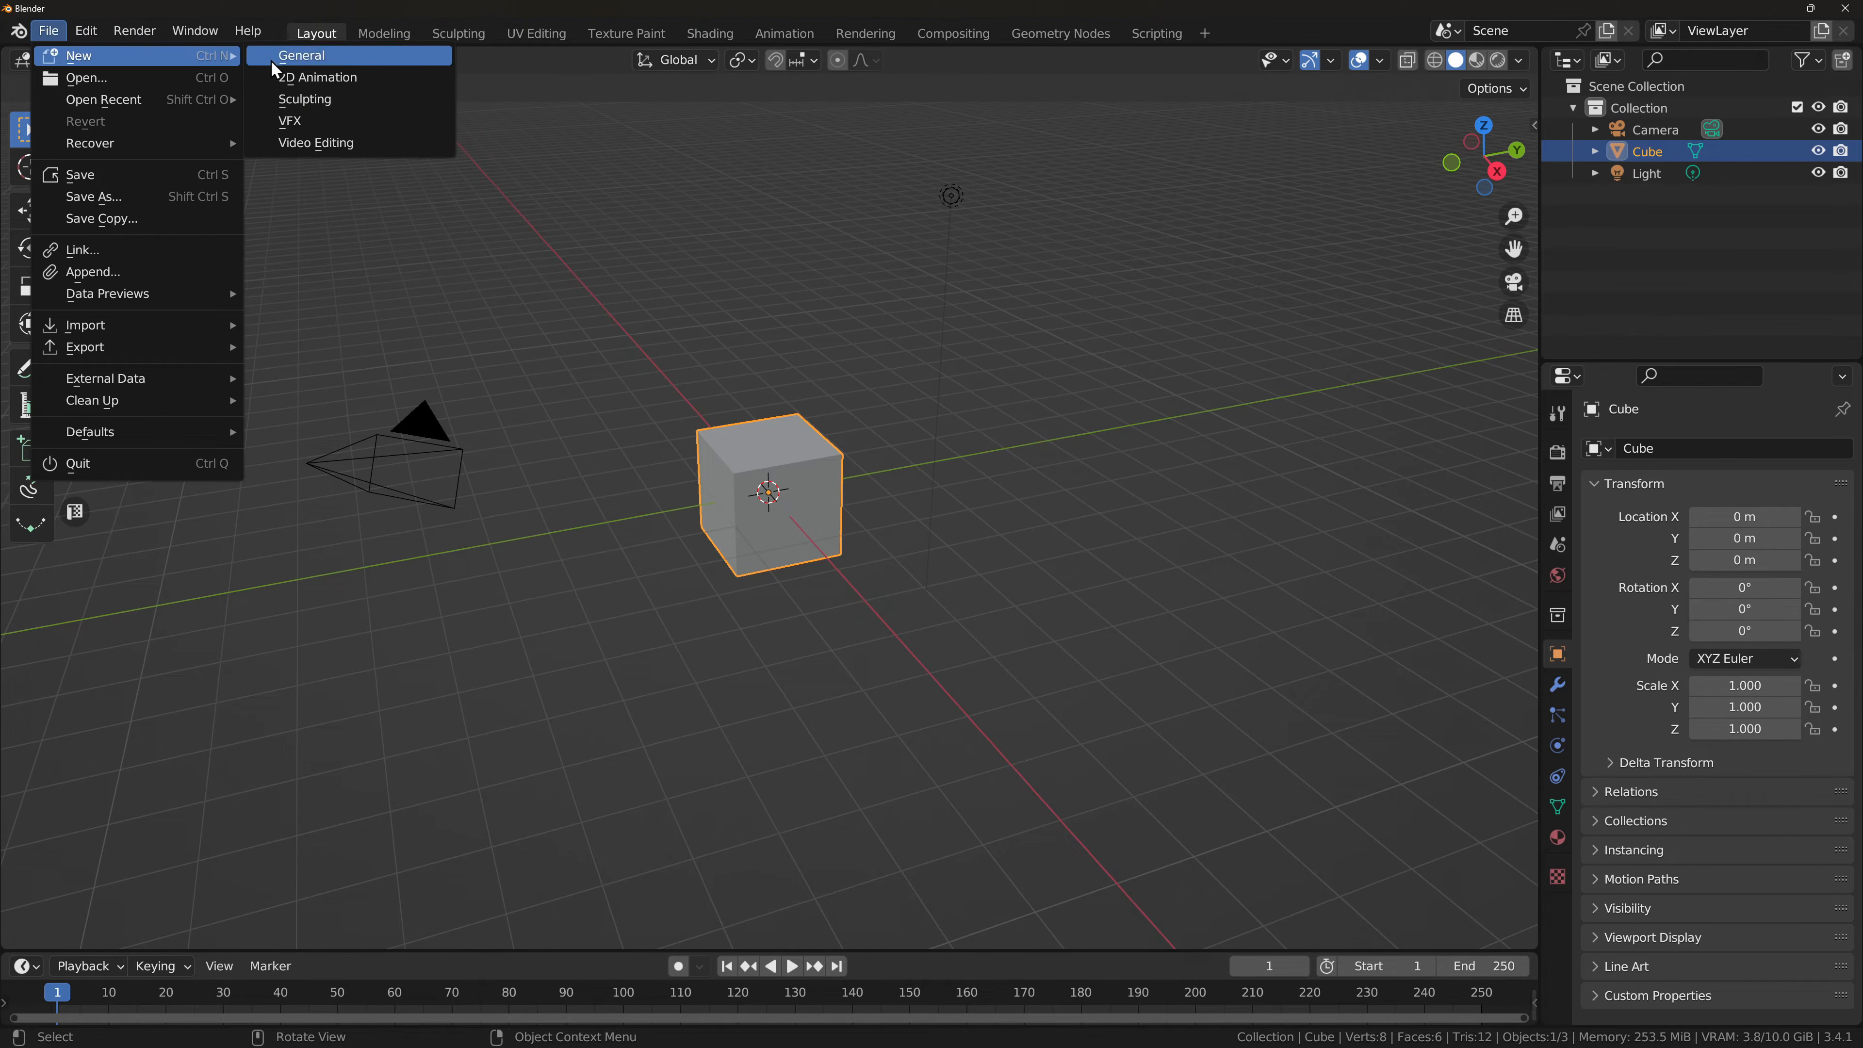
pyautogui.click(315, 80)
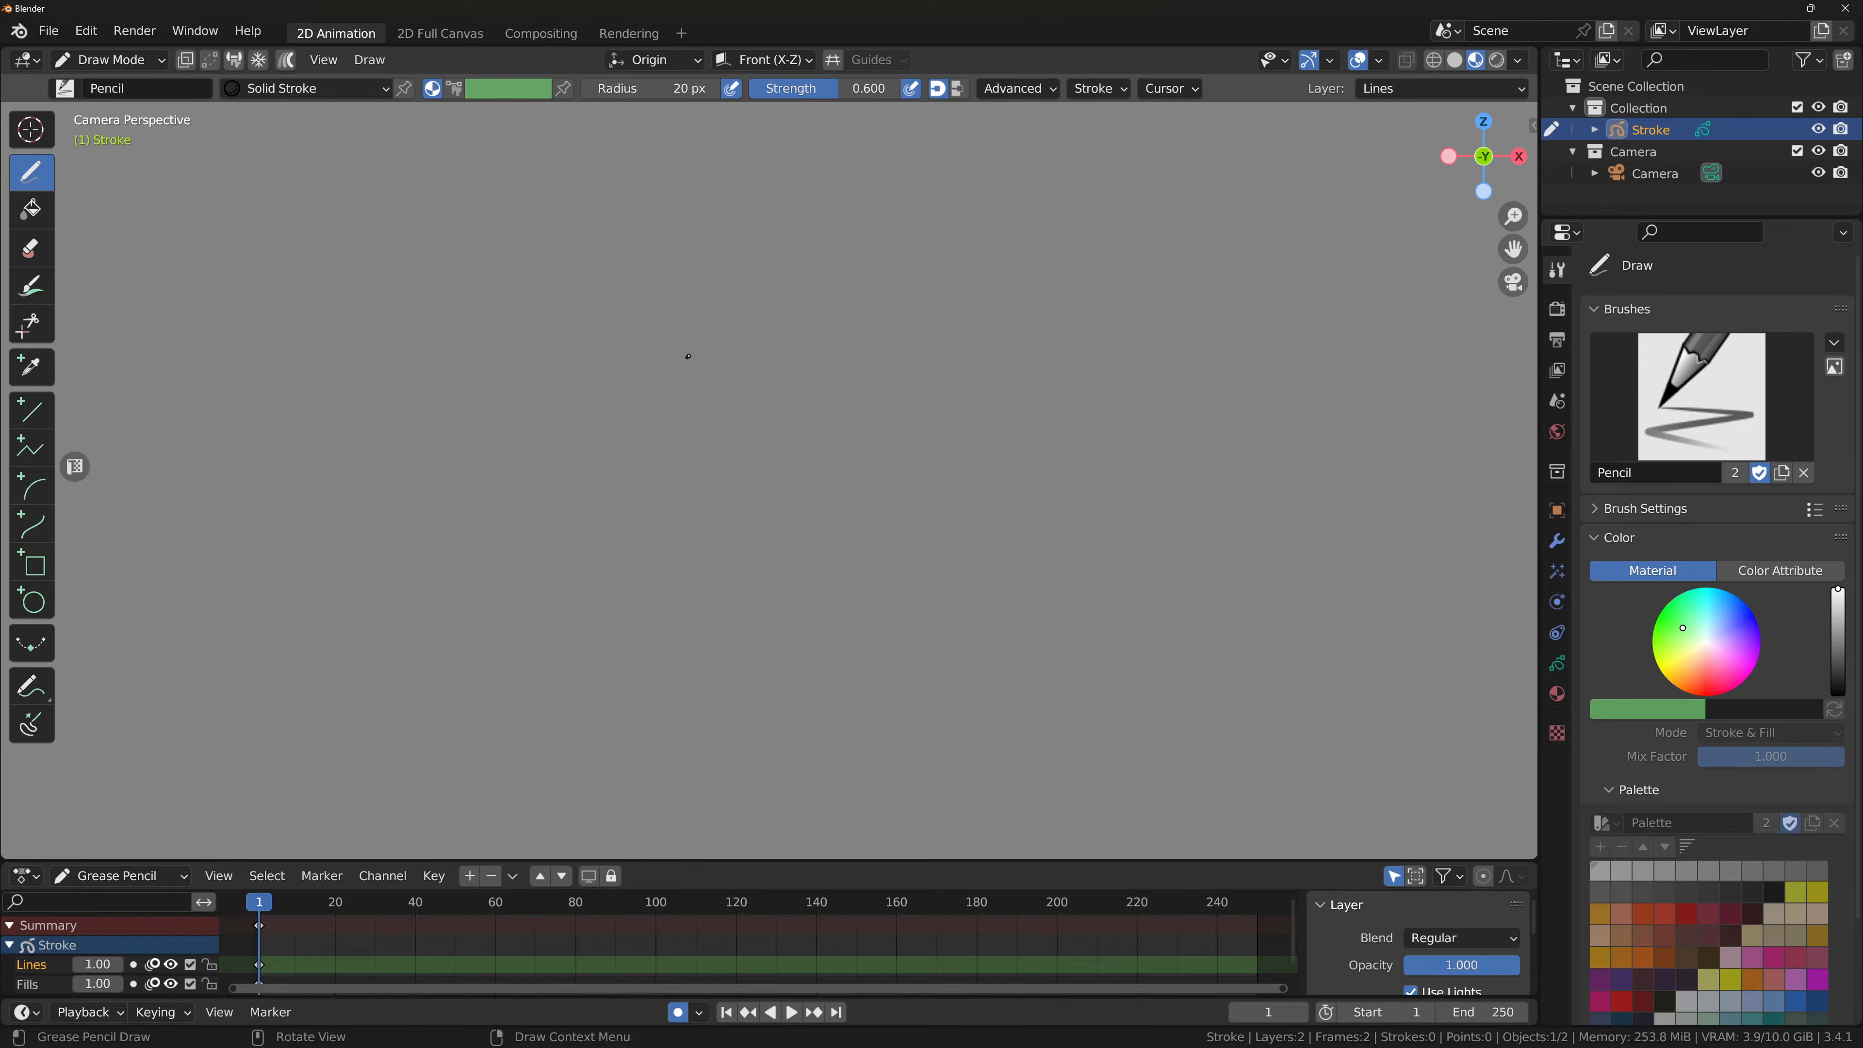
# Step: Draw a large zigzag stroke ending in a curl with the Ink Pen Rough brush at a 168 px radius
pyautogui.click(1697, 413)
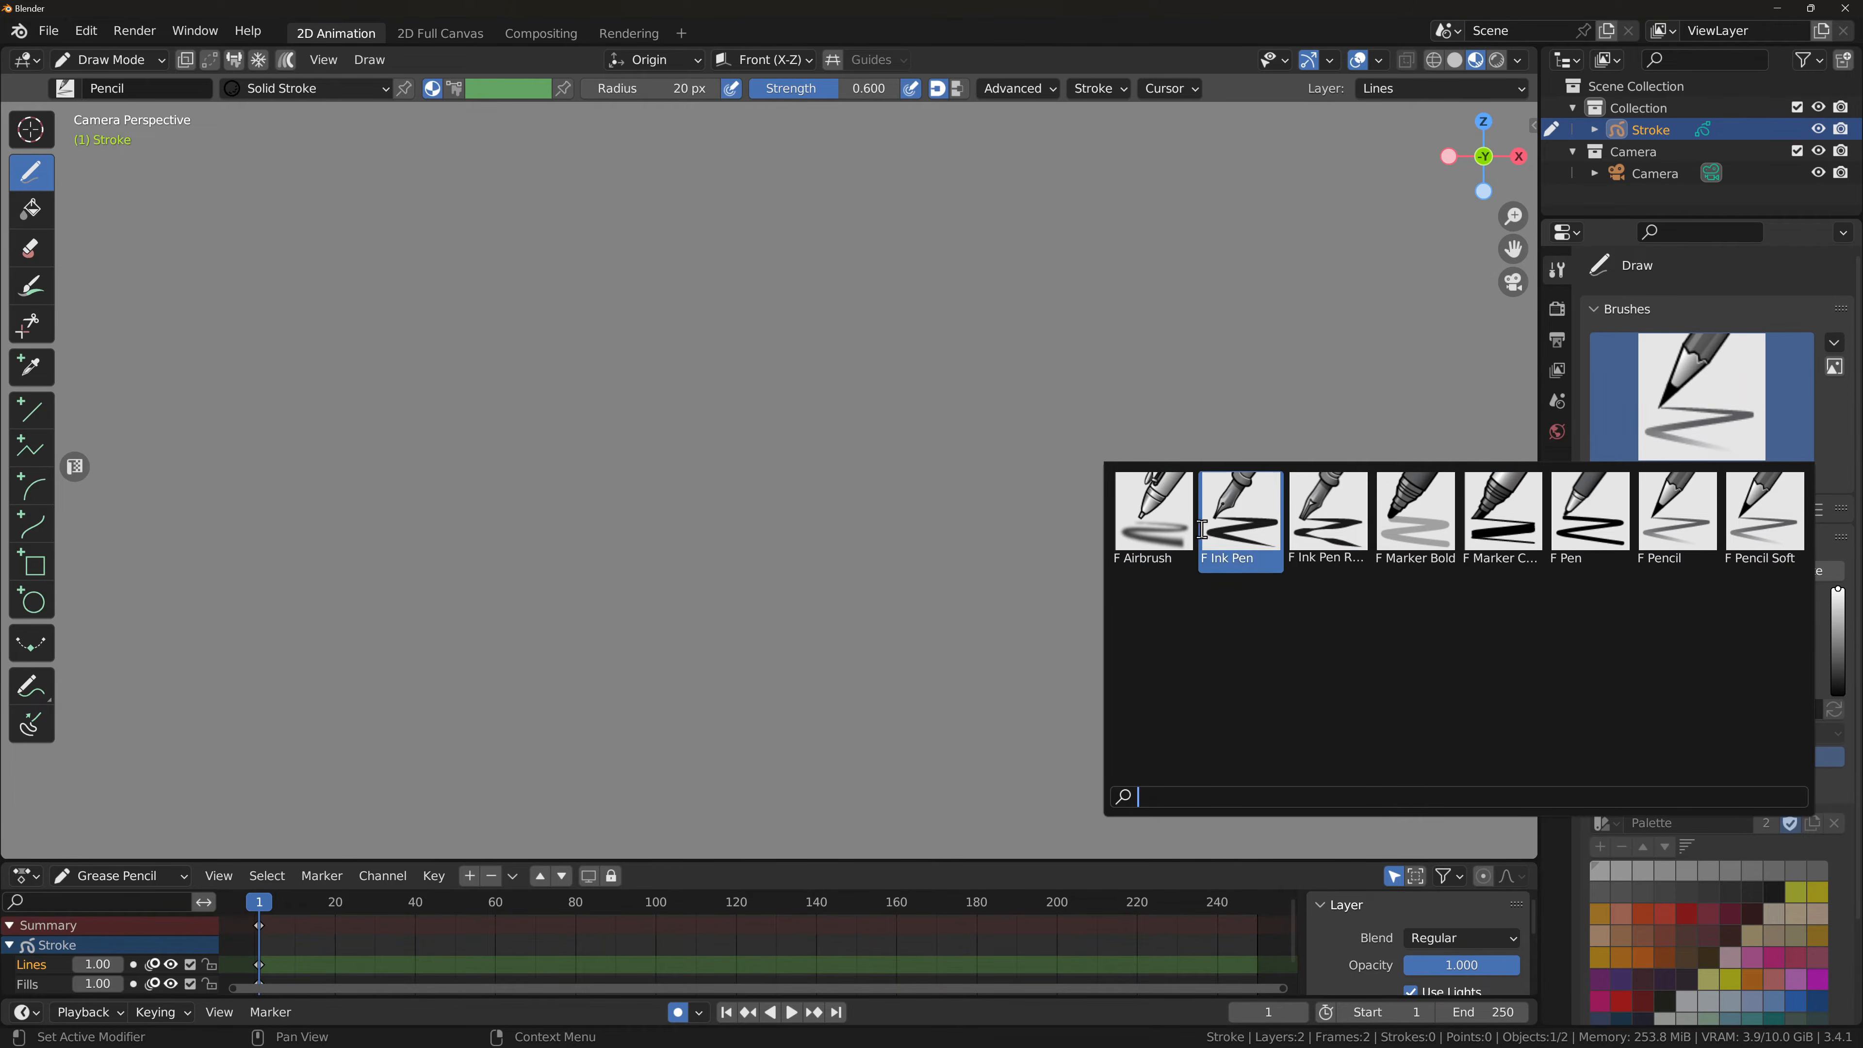
pyautogui.click(1318, 519)
pyautogui.moveTo(679, 89); pyautogui.dragTo(756, 88)
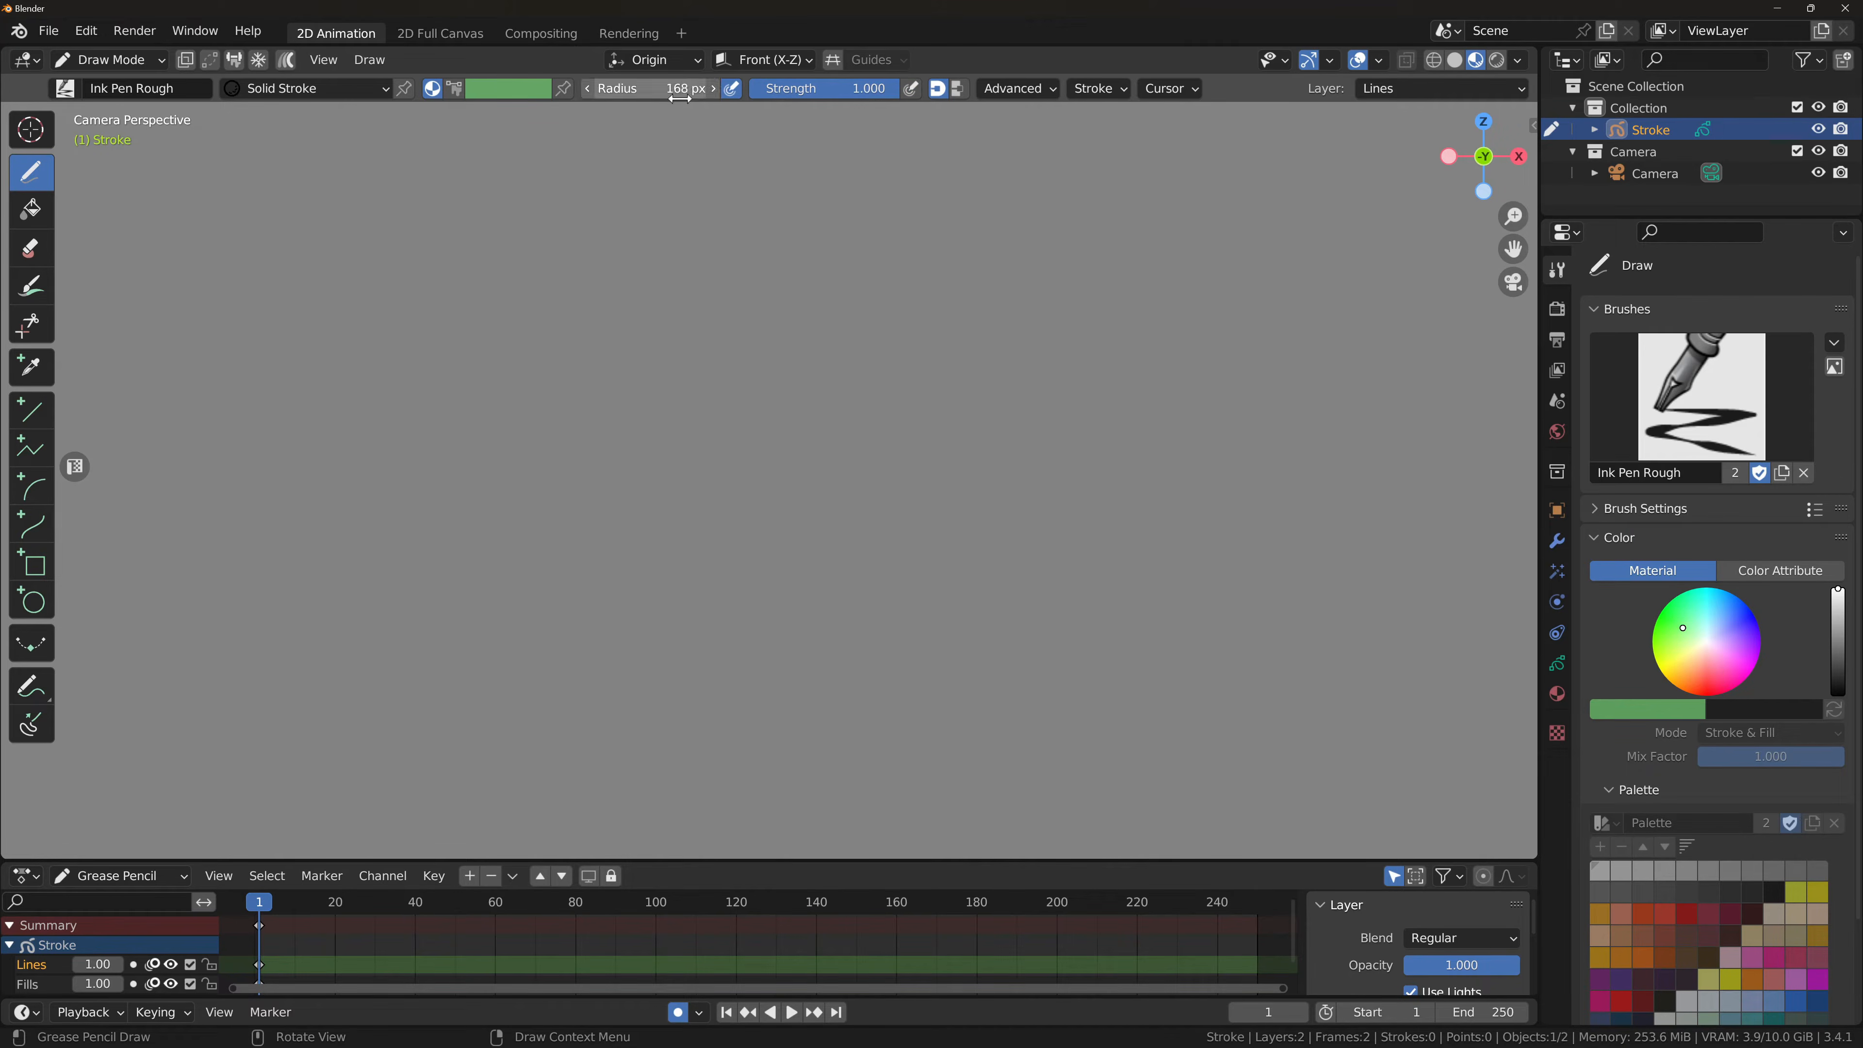
pyautogui.moveTo(661, 245)
pyautogui.mouseDown()
pyautogui.moveTo(478, 421)
pyautogui.moveTo(734, 538)
pyautogui.moveTo(1008, 622)
pyautogui.moveTo(961, 435)
pyautogui.moveTo(1082, 367)
pyautogui.moveTo(1148, 383)
pyautogui.mouseUp()
# Step: Draw a curved stroke to the left of the zigzag with the Marker Chisel brush
pyautogui.click(1700, 396)
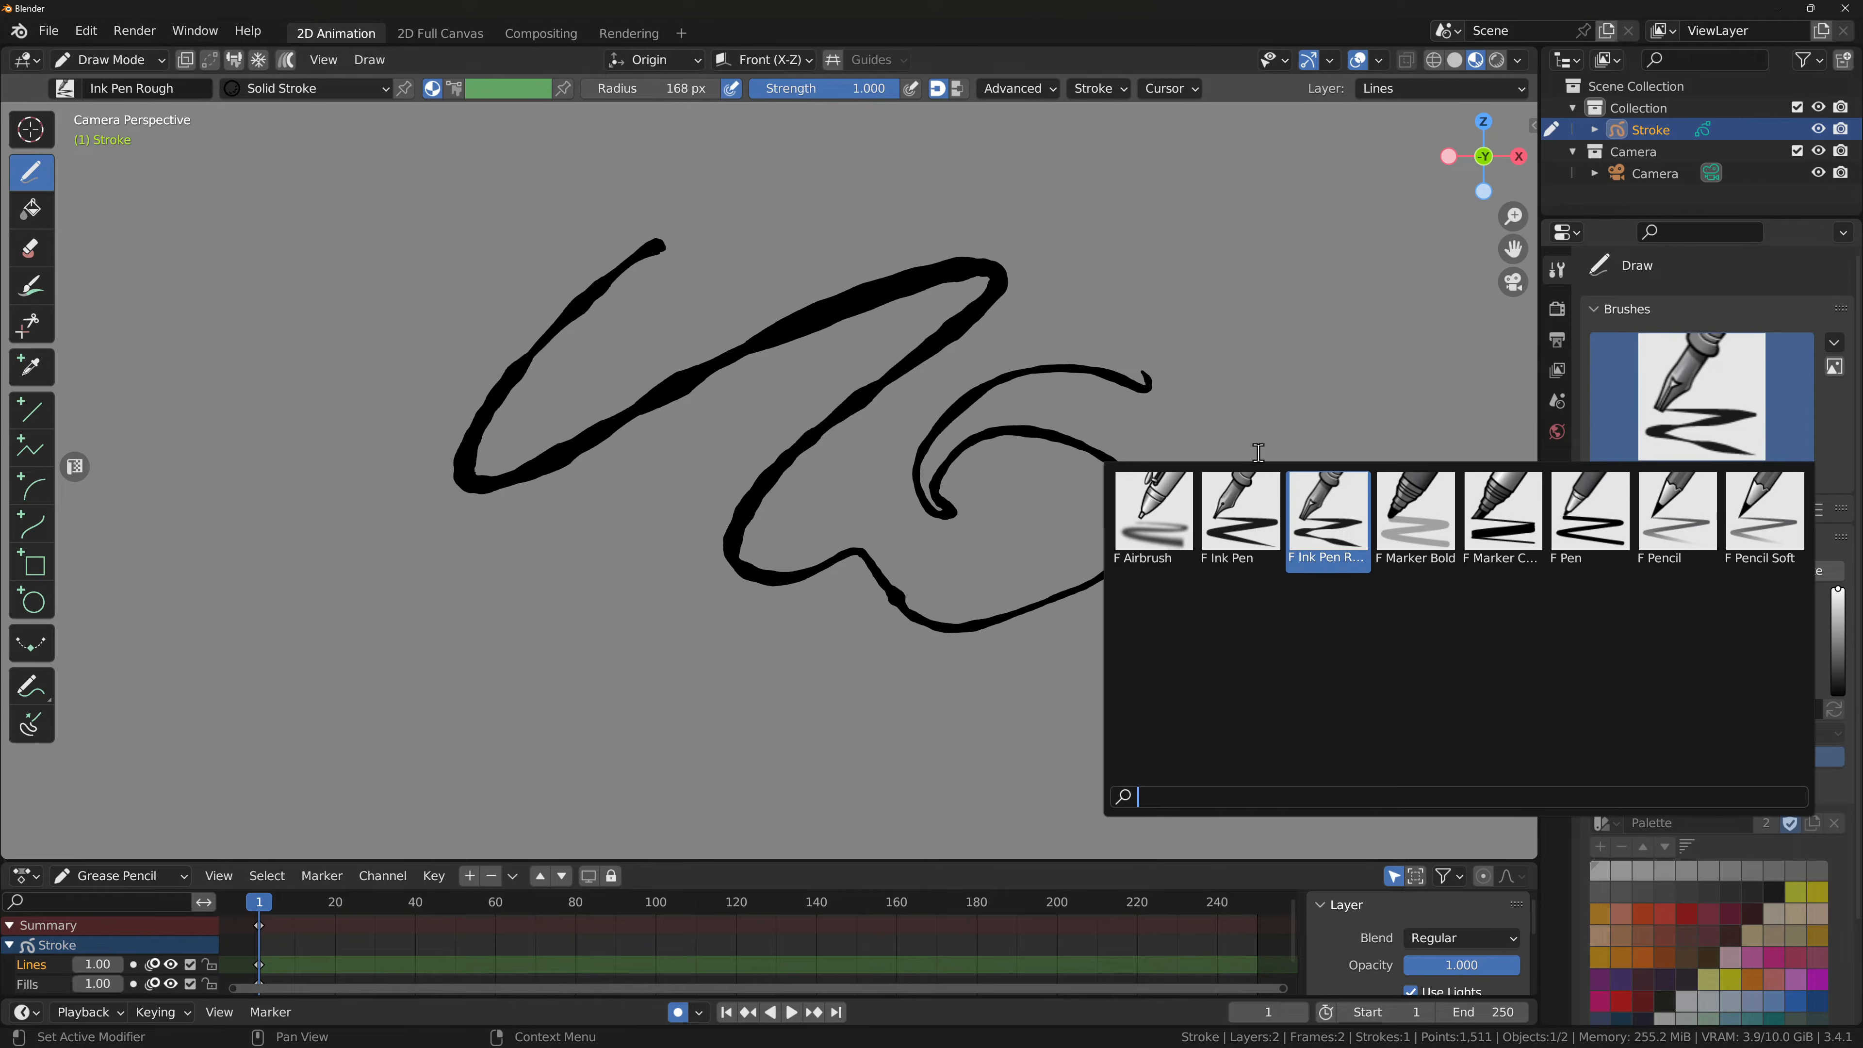
pyautogui.click(1491, 518)
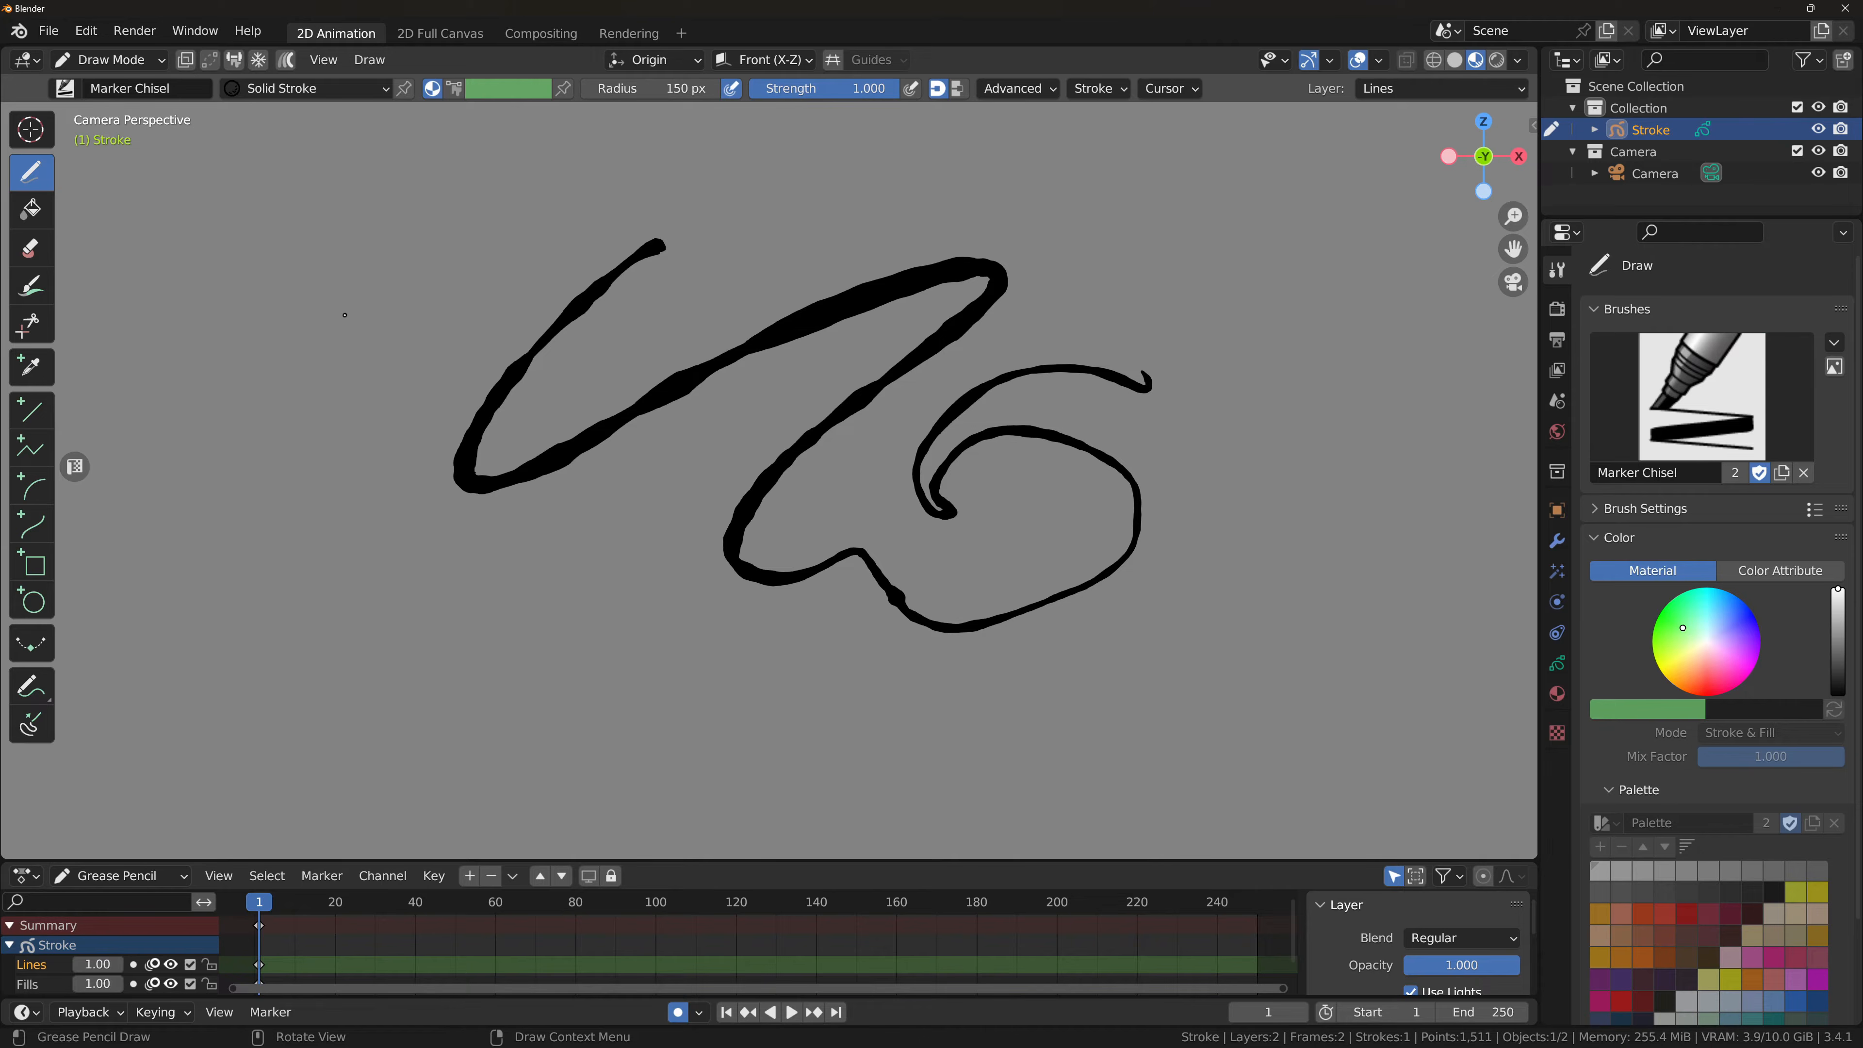
pyautogui.moveTo(392, 355)
pyautogui.mouseDown()
pyautogui.moveTo(358, 466)
pyautogui.moveTo(633, 571)
pyautogui.mouseUp()
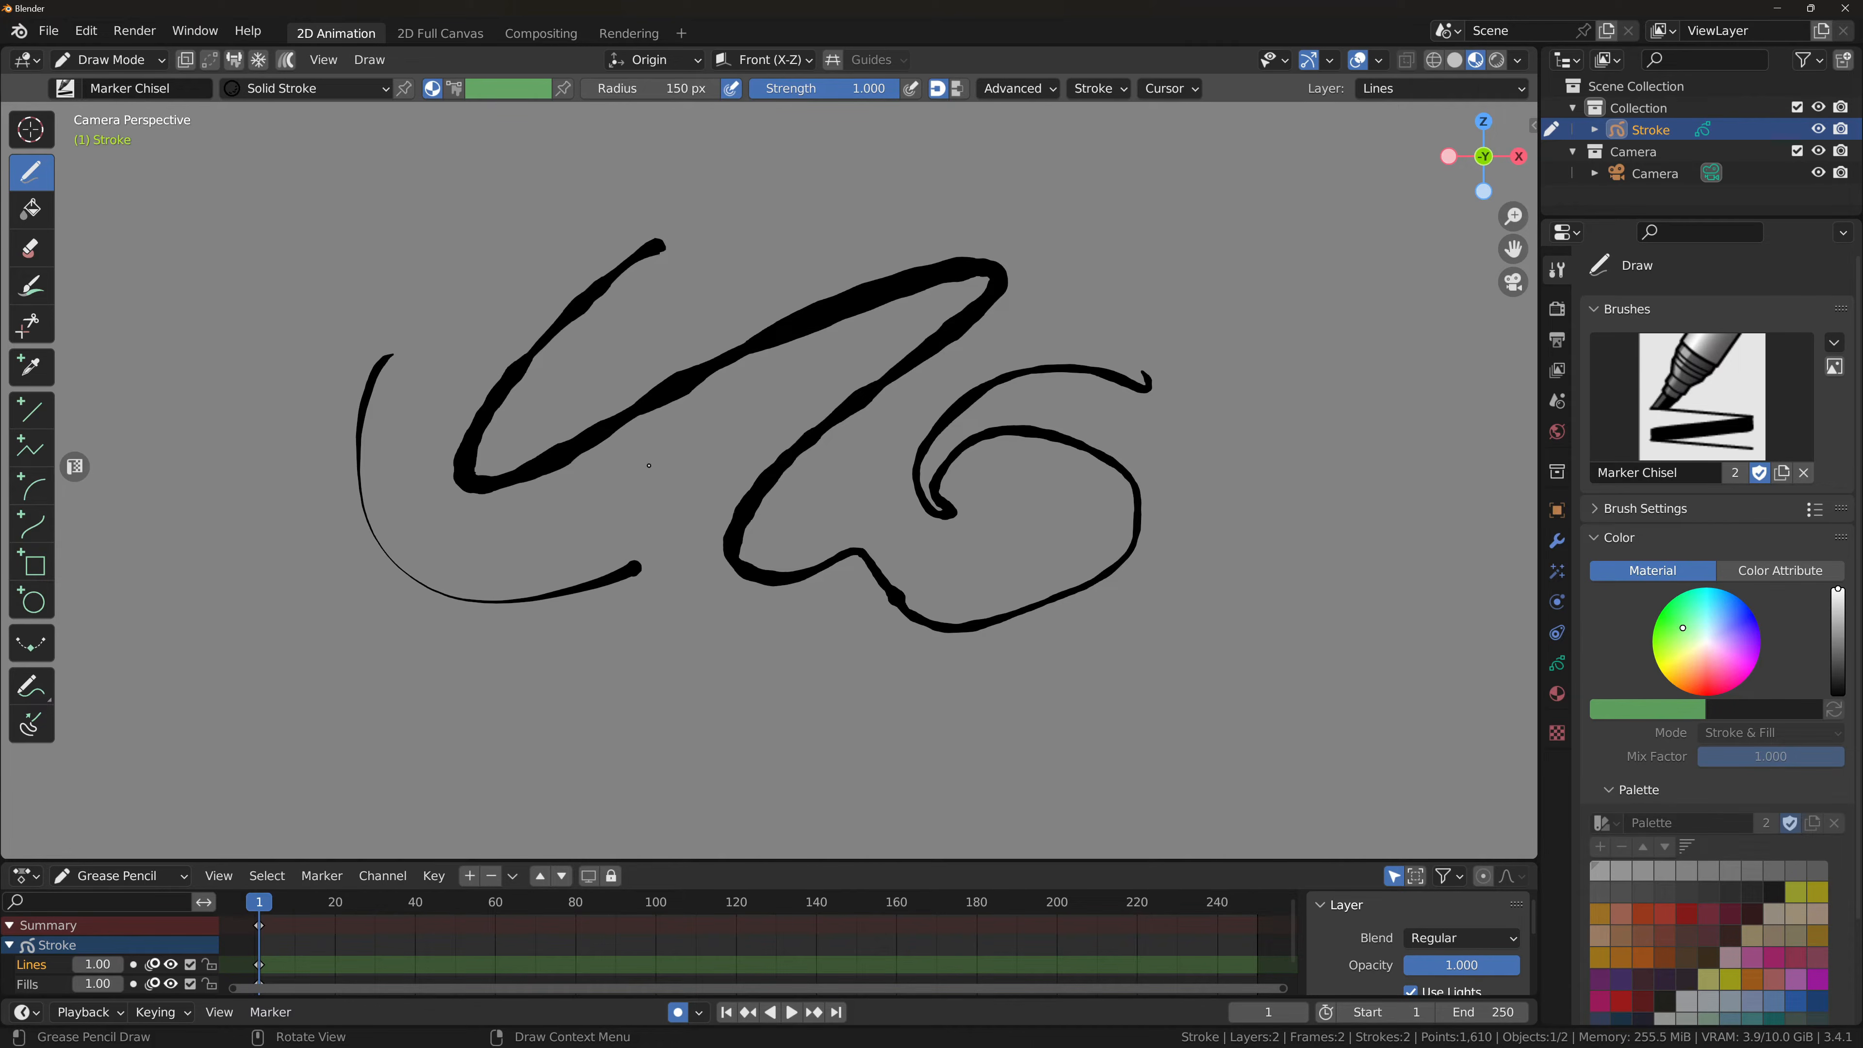
# Step: Examine the Grease Pencil strokes in 3D space from several angles and distances
pyautogui.moveTo(649, 465); pyautogui.dragTo(722, 477, button='middle')
pyautogui.scroll(6, 695, 444)
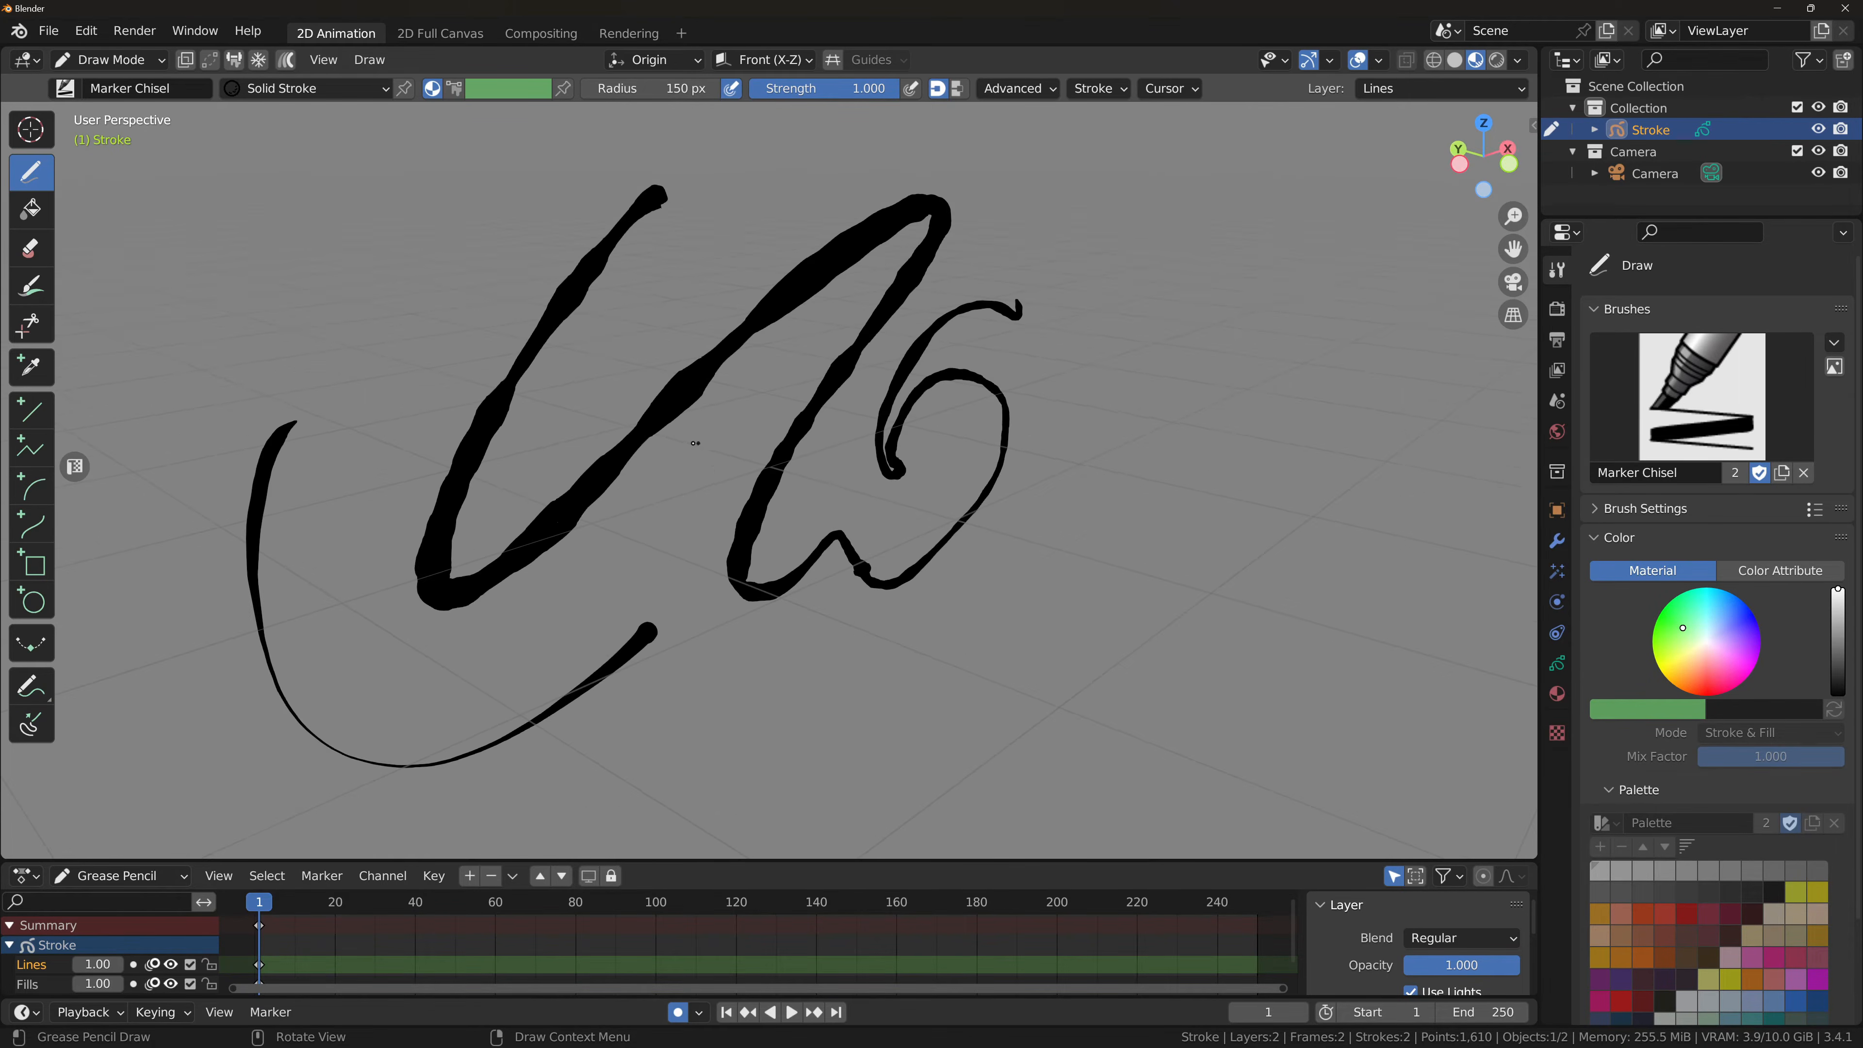
pyautogui.moveTo(561, 484)
pyautogui.mouseDown(button='middle')
pyautogui.moveTo(686, 450)
pyautogui.moveTo(665, 451)
pyautogui.moveTo(582, 282)
pyautogui.moveTo(399, 283)
pyautogui.moveTo(503, 308)
pyautogui.moveTo(474, 367)
pyautogui.moveTo(508, 366)
pyautogui.moveTo(649, 183)
pyautogui.mouseUp(button='middle')
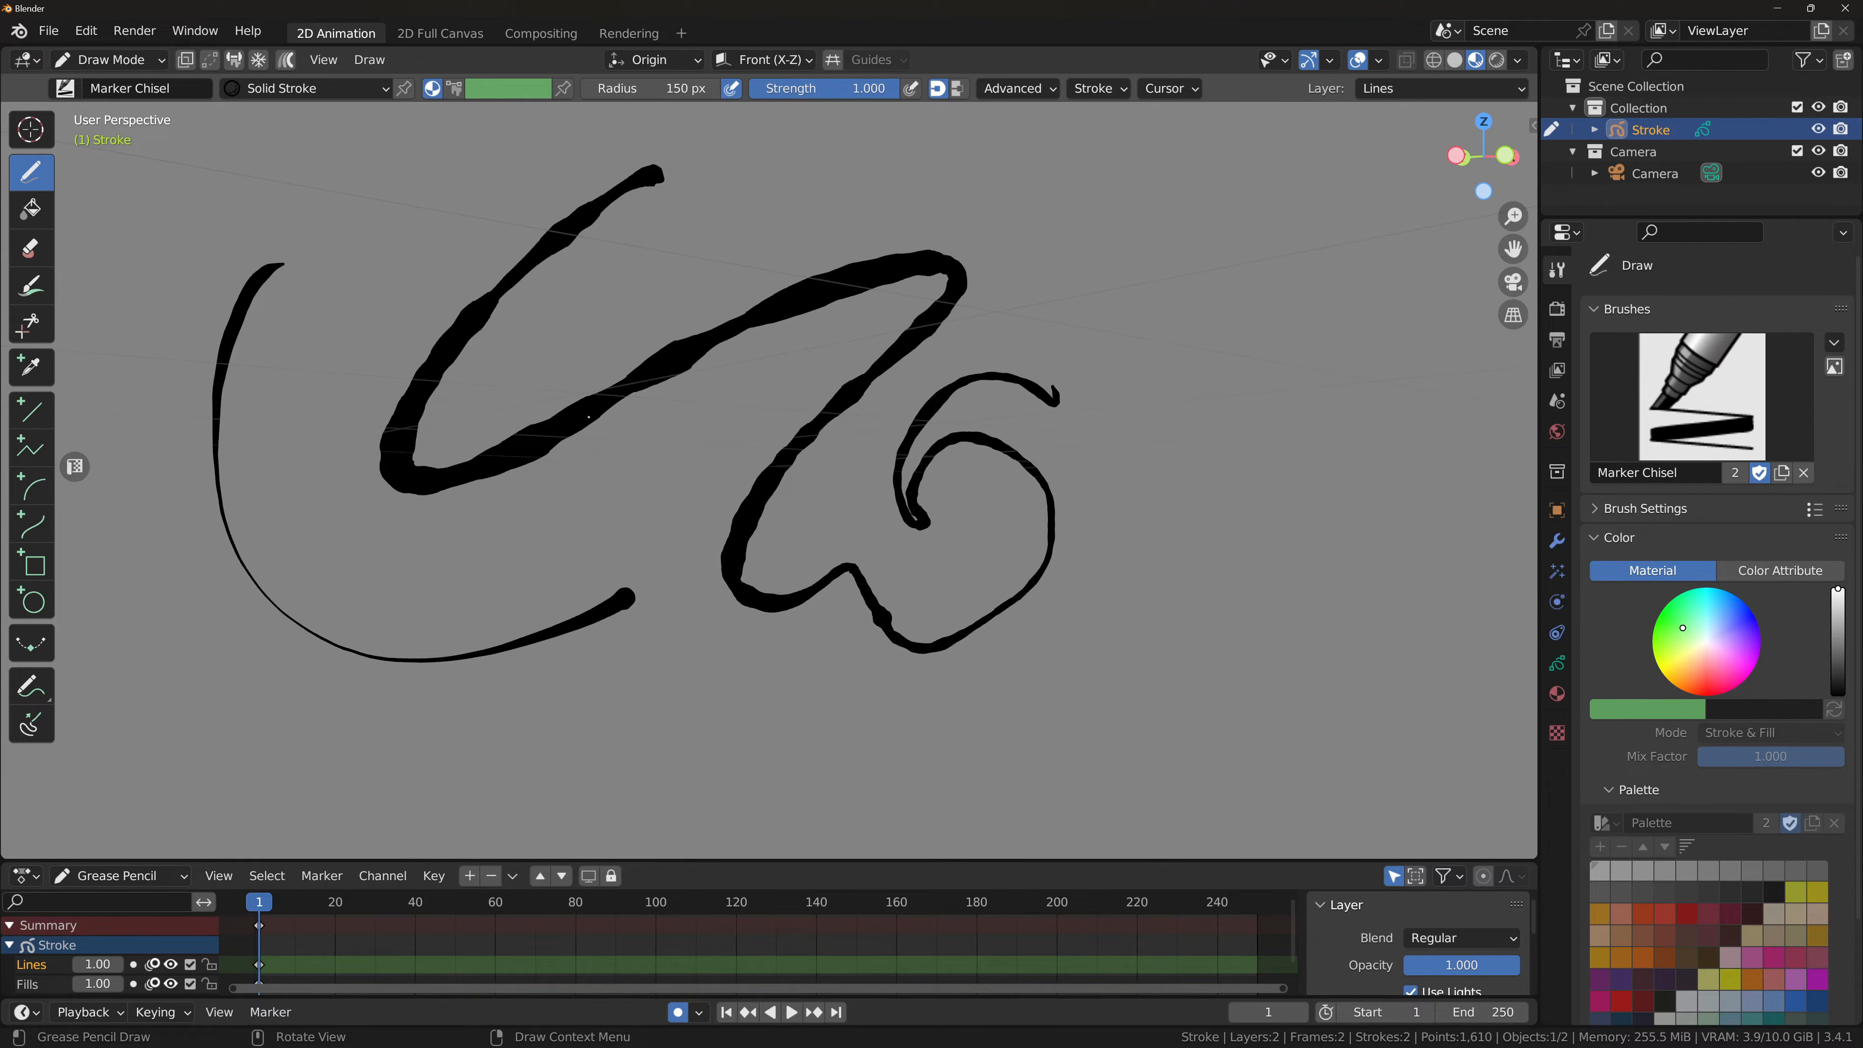
pyautogui.moveTo(908, 324); pyautogui.dragTo(1379, 415, button='middle')
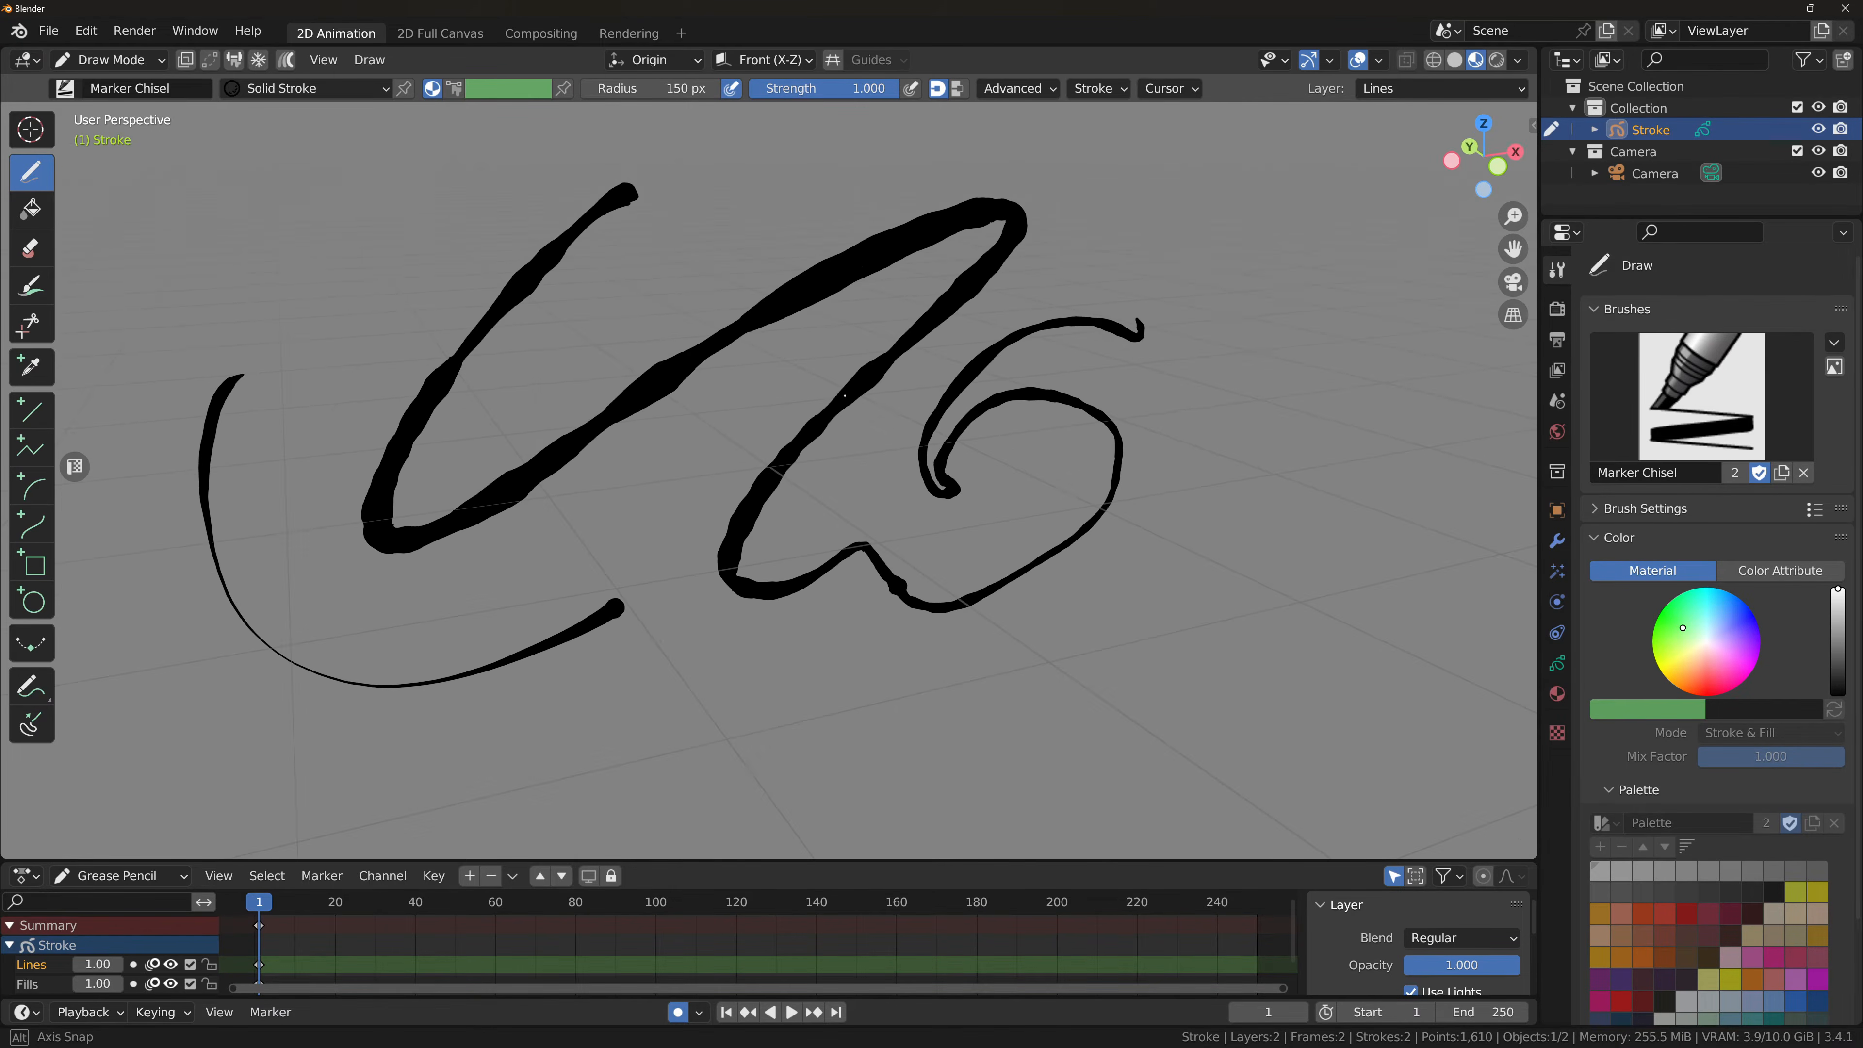
pyautogui.click(1702, 397)
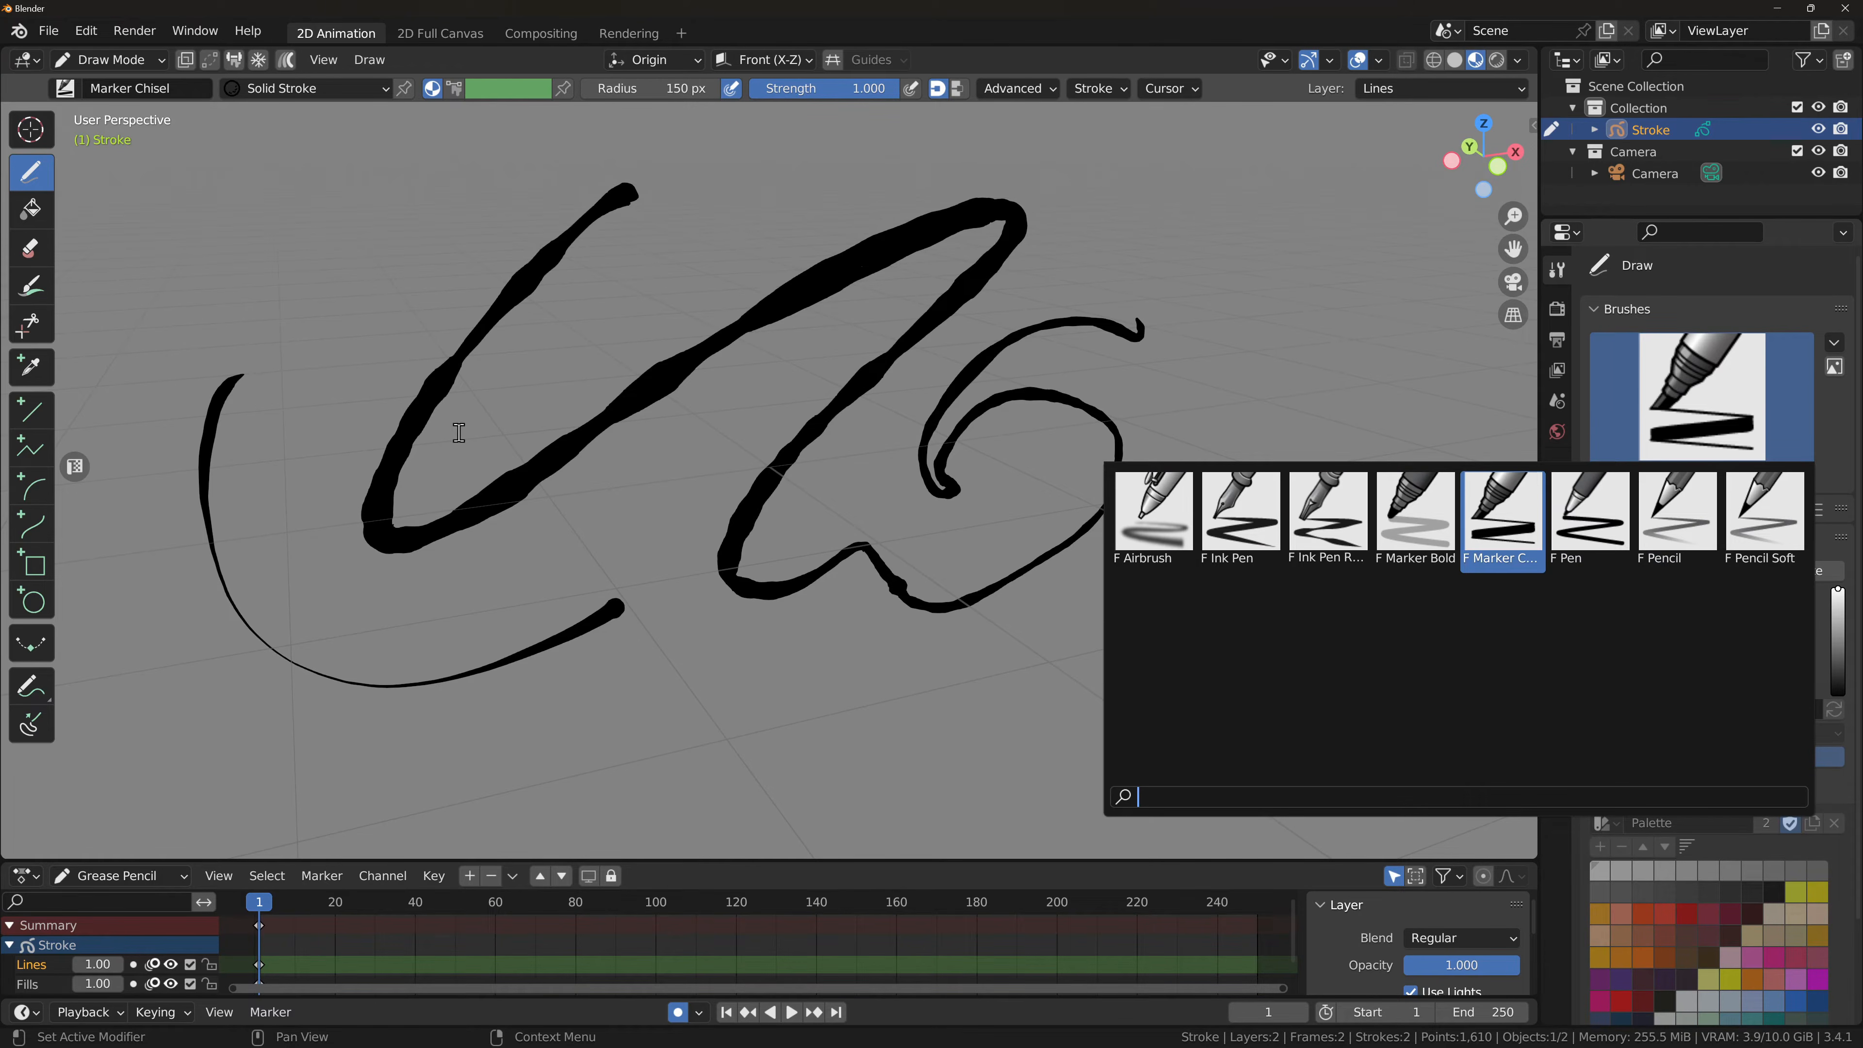
pyautogui.moveTo(528, 574)
pyautogui.mouseDown(button='middle')
pyautogui.moveTo(645, 548)
pyautogui.moveTo(615, 541)
pyautogui.moveTo(602, 566)
pyautogui.mouseUp(button='middle')
pyautogui.scroll(1, 603, 570)
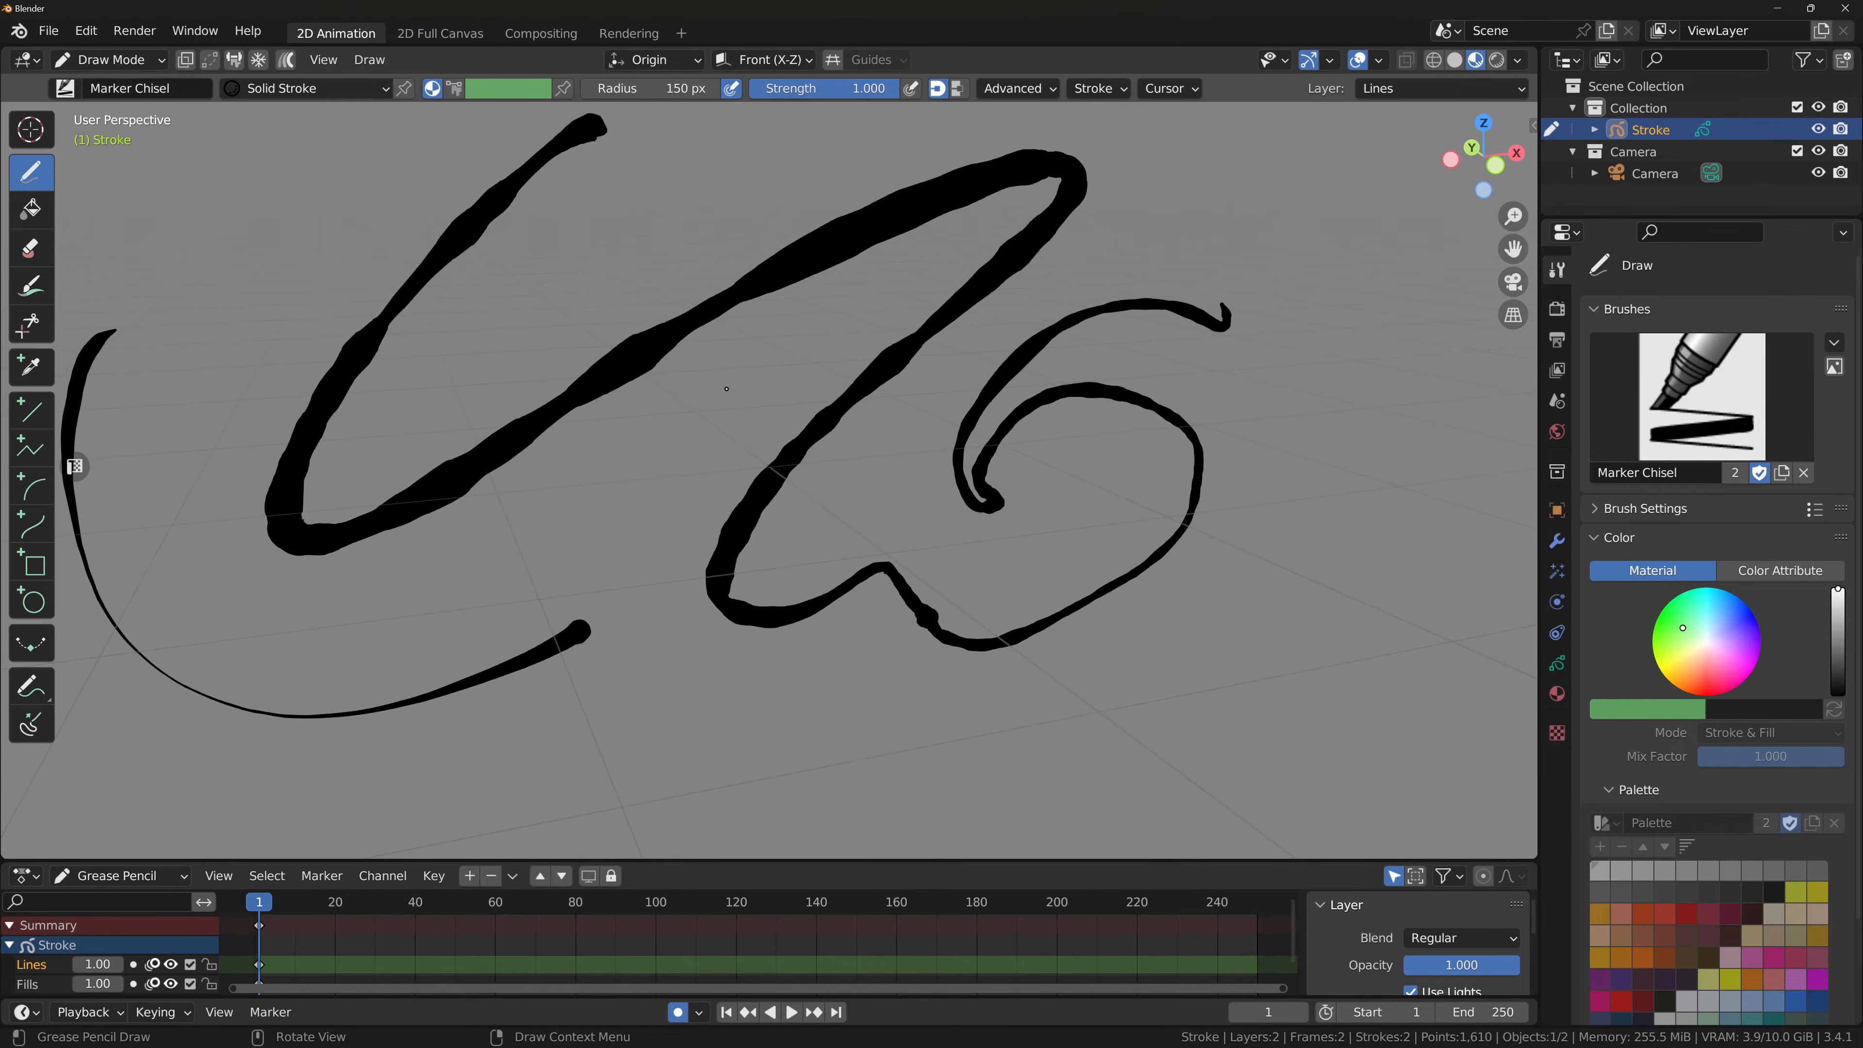
pyautogui.scroll(-2, 726, 388)
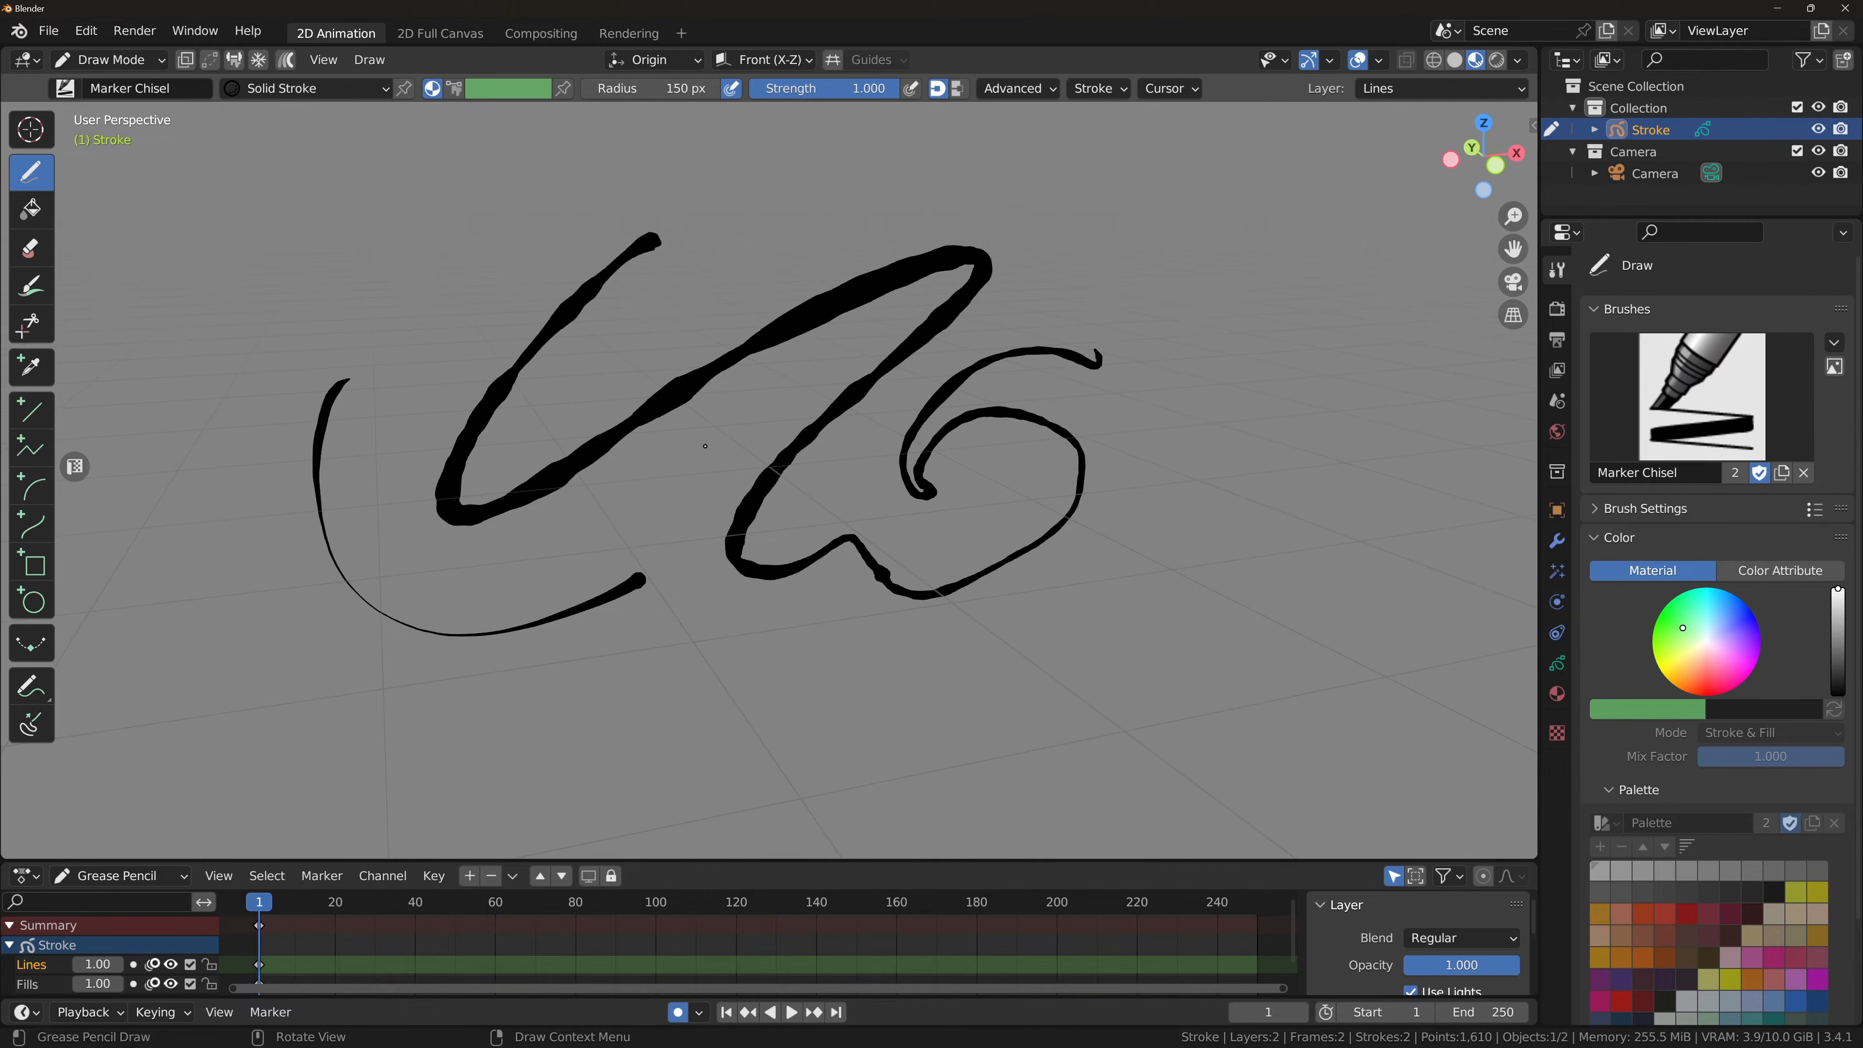
pyautogui.moveTo(705, 445)
pyautogui.mouseDown(button='middle')
pyautogui.moveTo(767, 403)
pyautogui.moveTo(676, 395)
pyautogui.moveTo(749, 451)
pyautogui.mouseUp(button='middle')
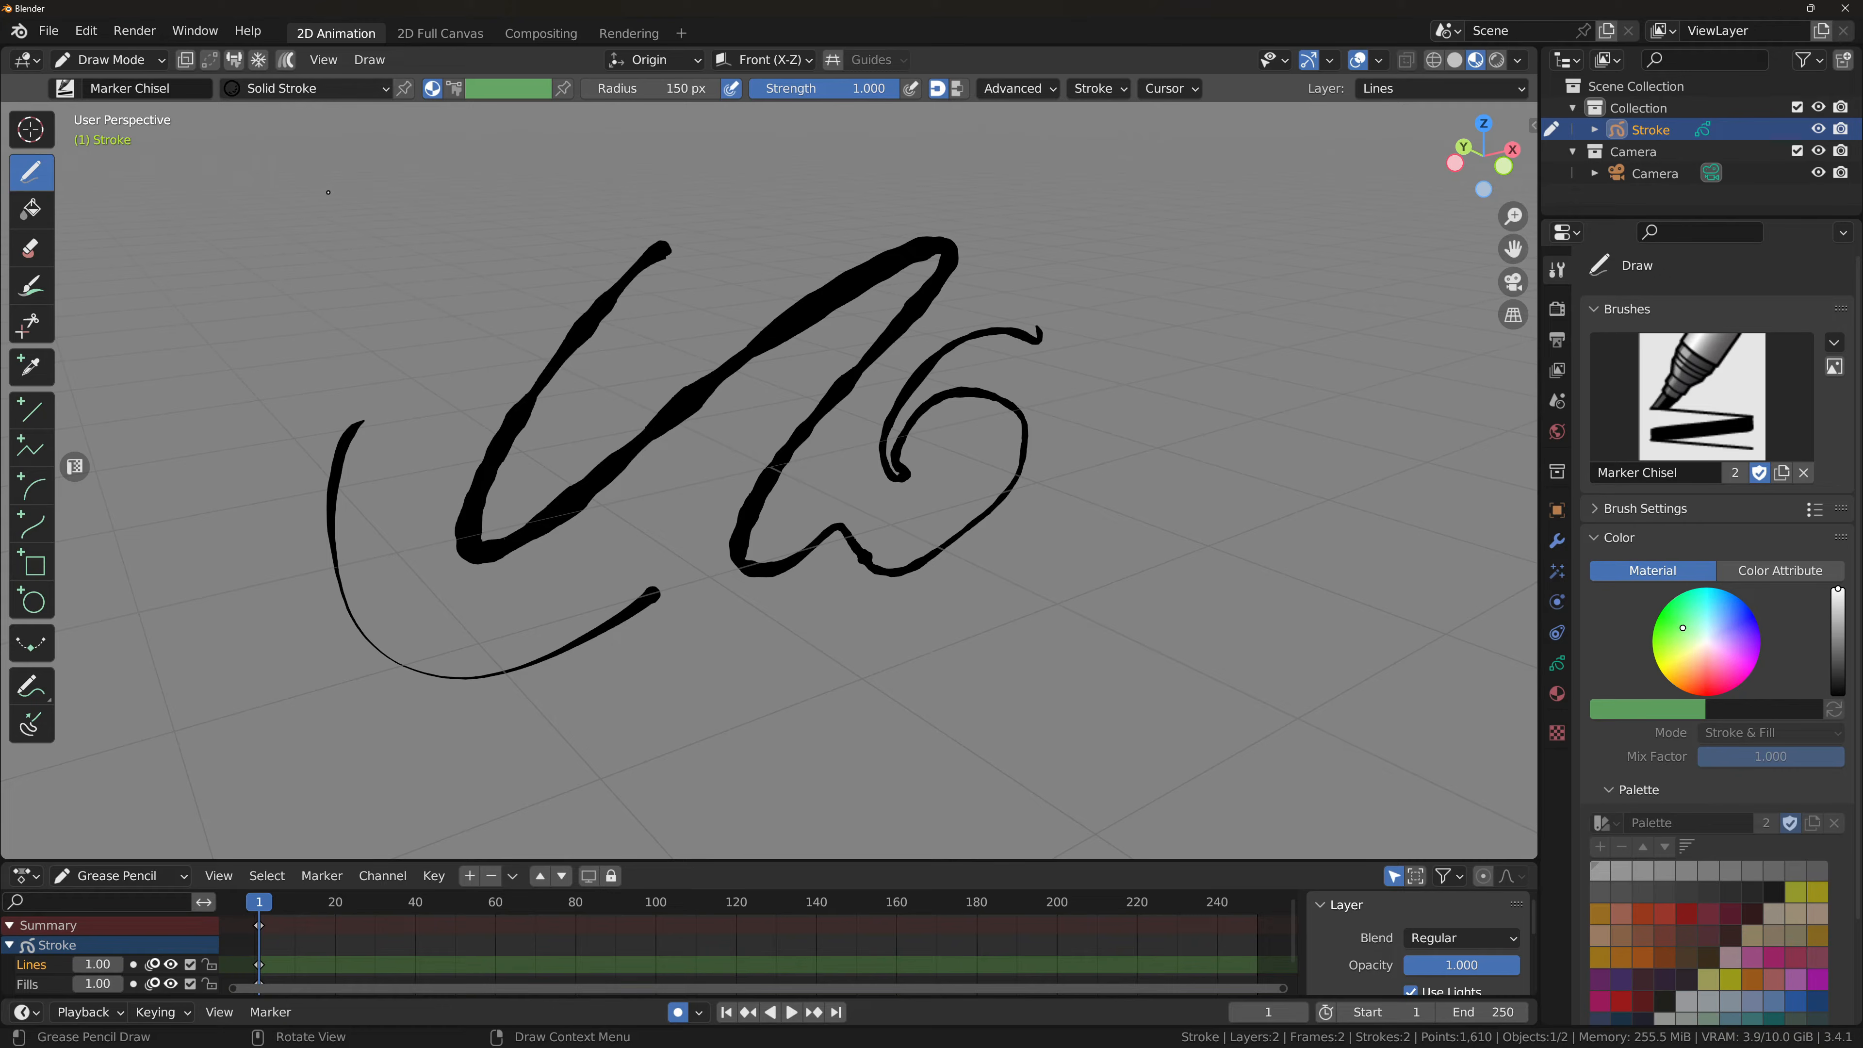
# Step: Create a new General file without saving the drawing, and switch to the Texture Paint workspace
pyautogui.click(50, 32)
pyautogui.moveTo(57, 68)
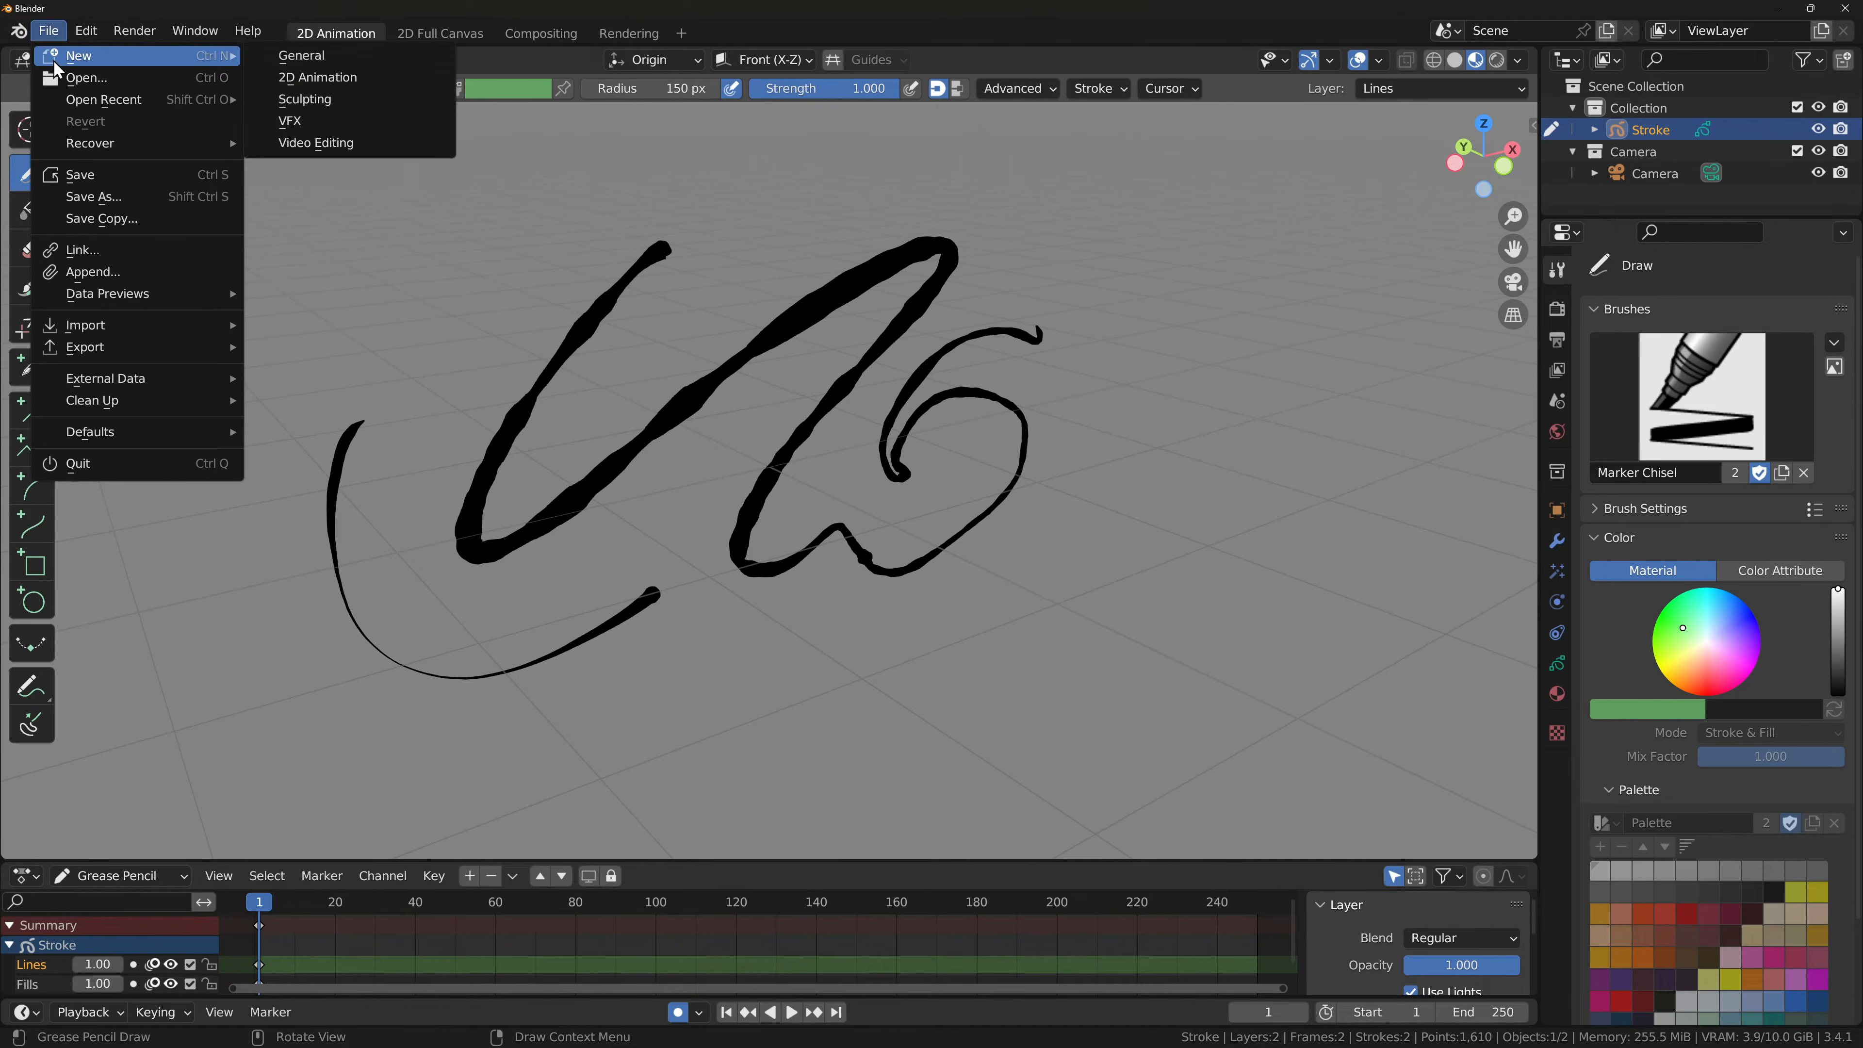
pyautogui.click(299, 59)
pyautogui.click(1026, 570)
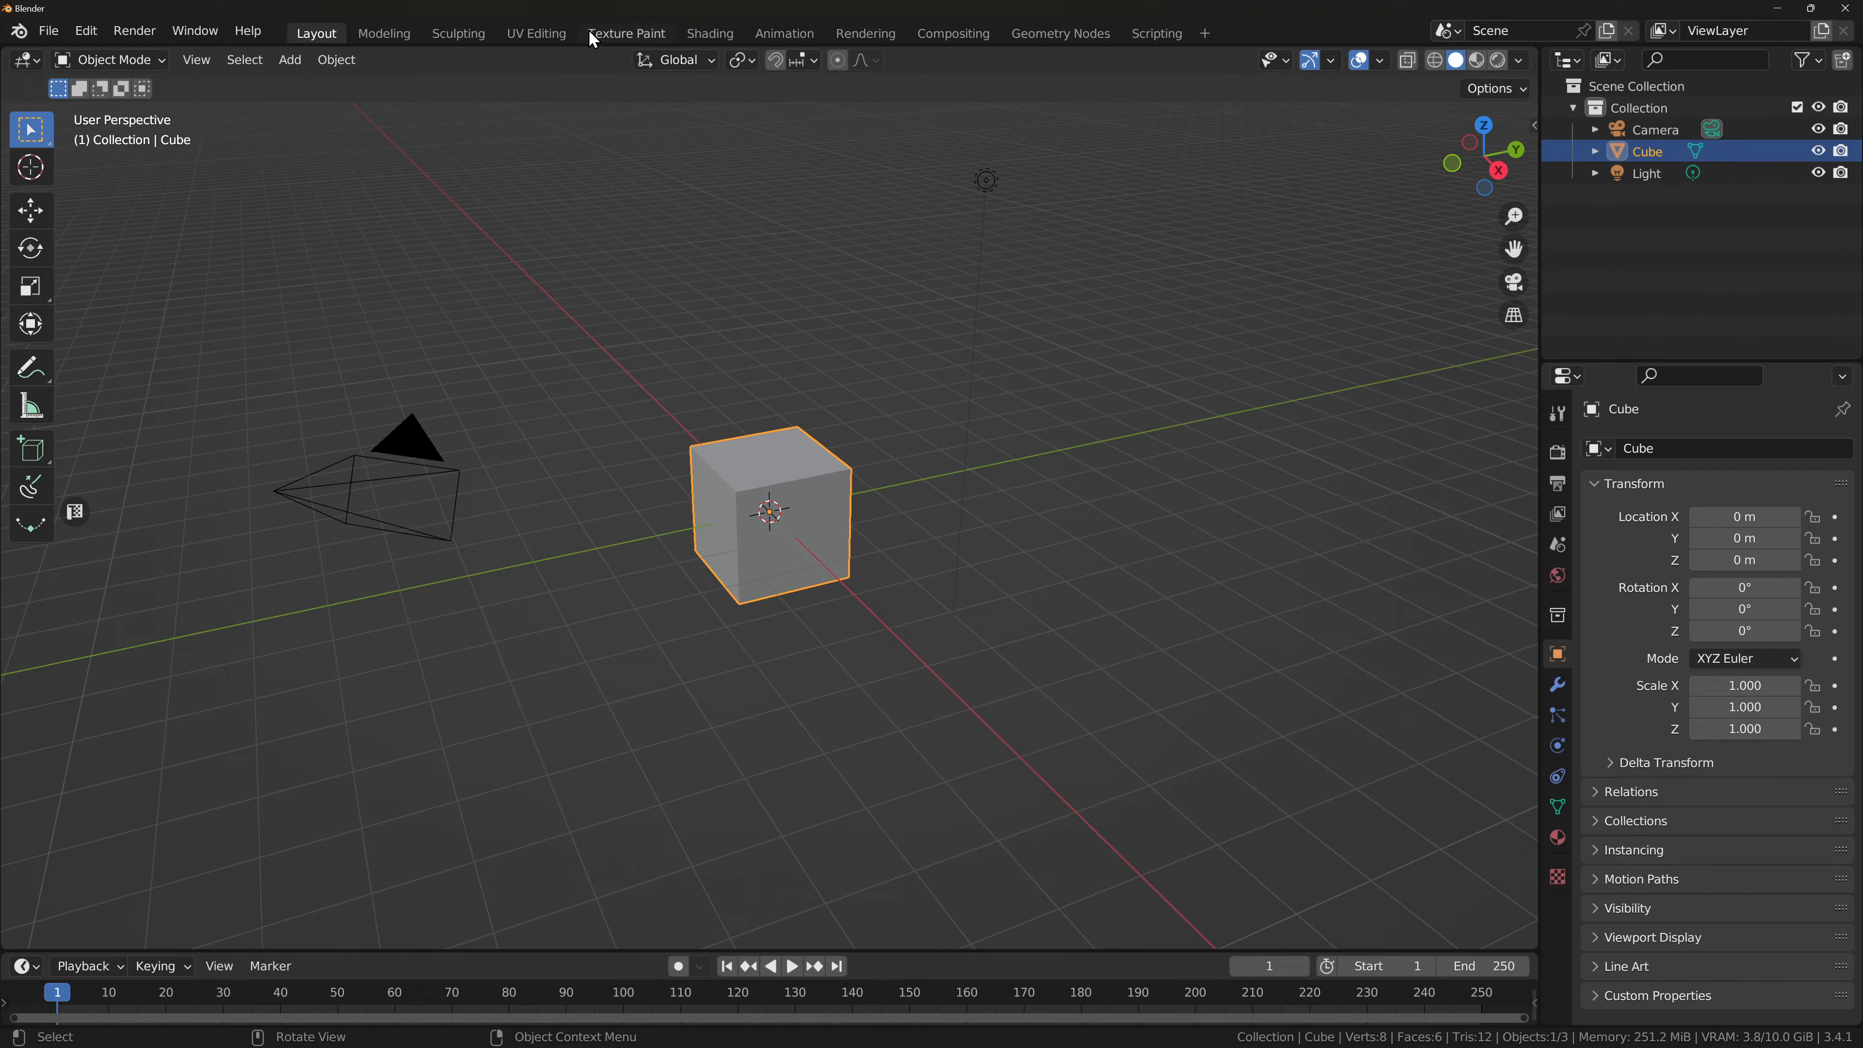
pyautogui.click(656, 41)
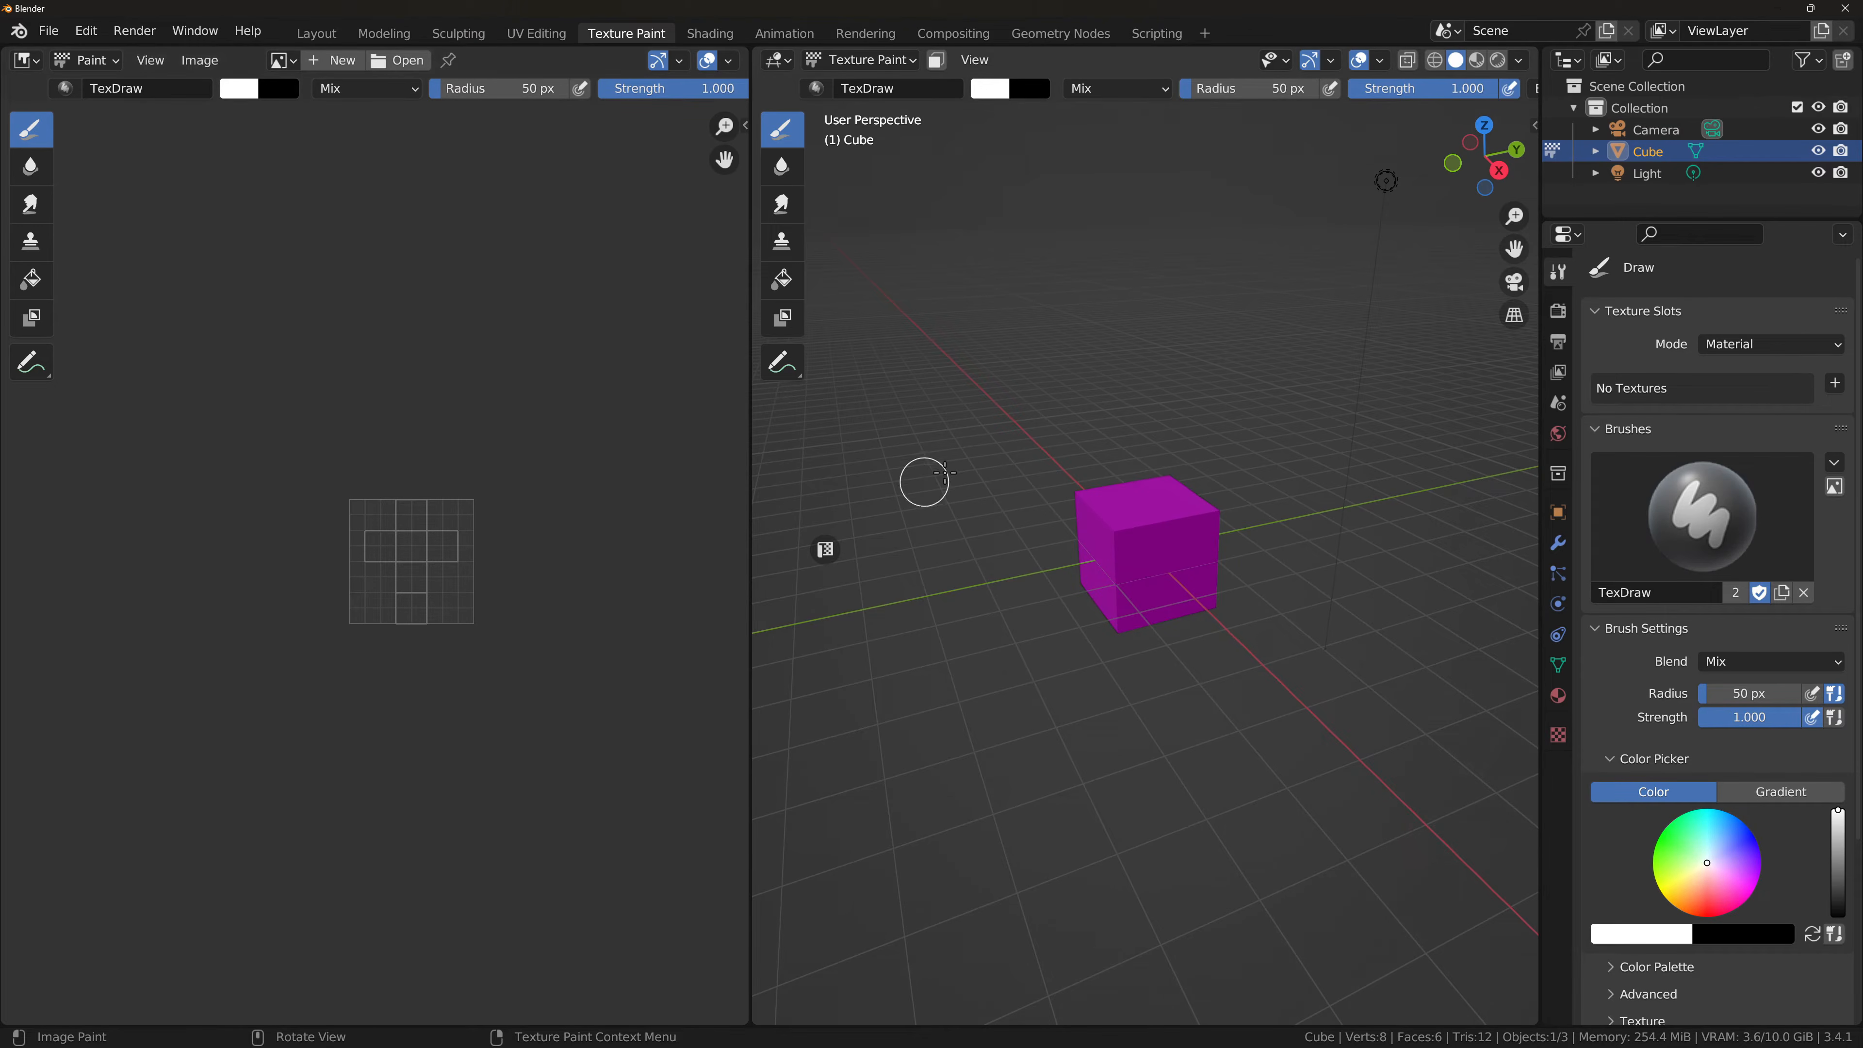
# Step: Examine the cube's unfolded UV layout in the image editor and the cube itself in the 3D view
pyautogui.scroll(5, 375, 564)
pyautogui.moveTo(514, 525); pyautogui.dragTo(411, 574, button='middle')
pyautogui.scroll(2, 452, 525)
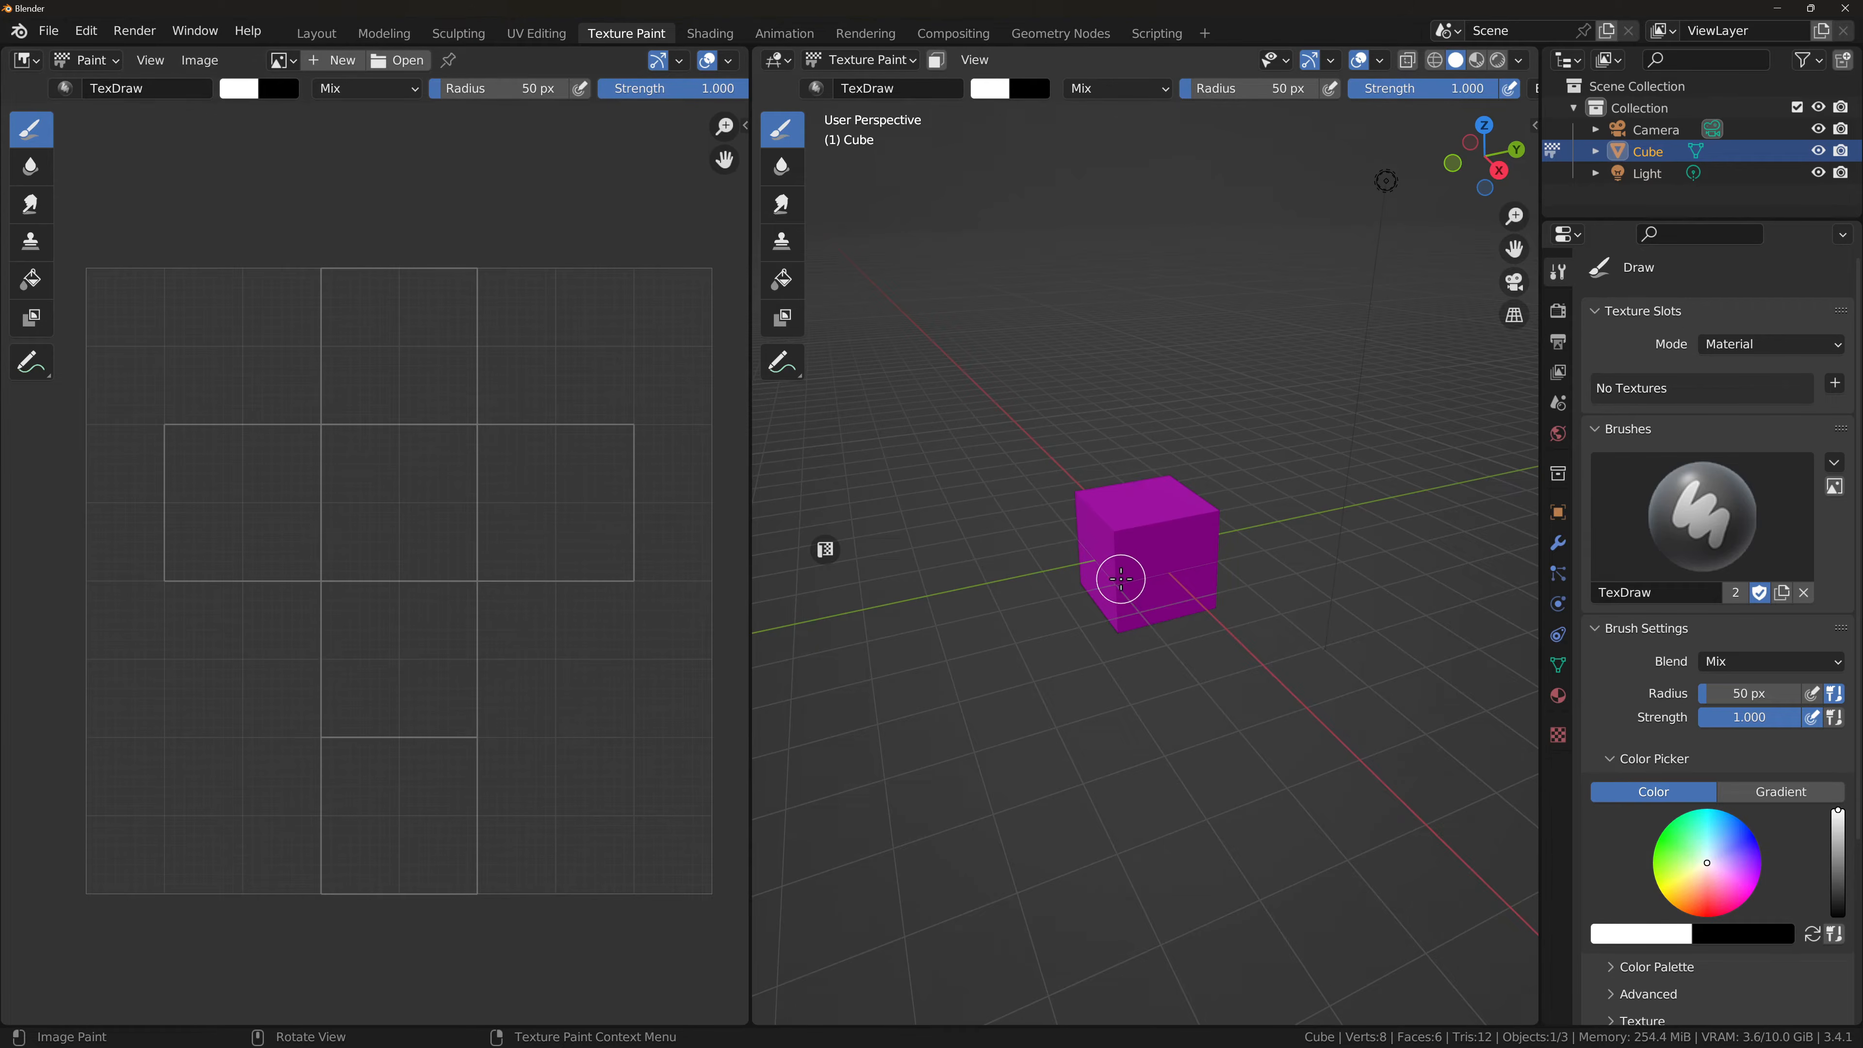
pyautogui.scroll(5, 1119, 576)
pyautogui.moveTo(886, 522); pyautogui.dragTo(1086, 521, button='middle')
pyautogui.scroll(-6, 1019, 536)
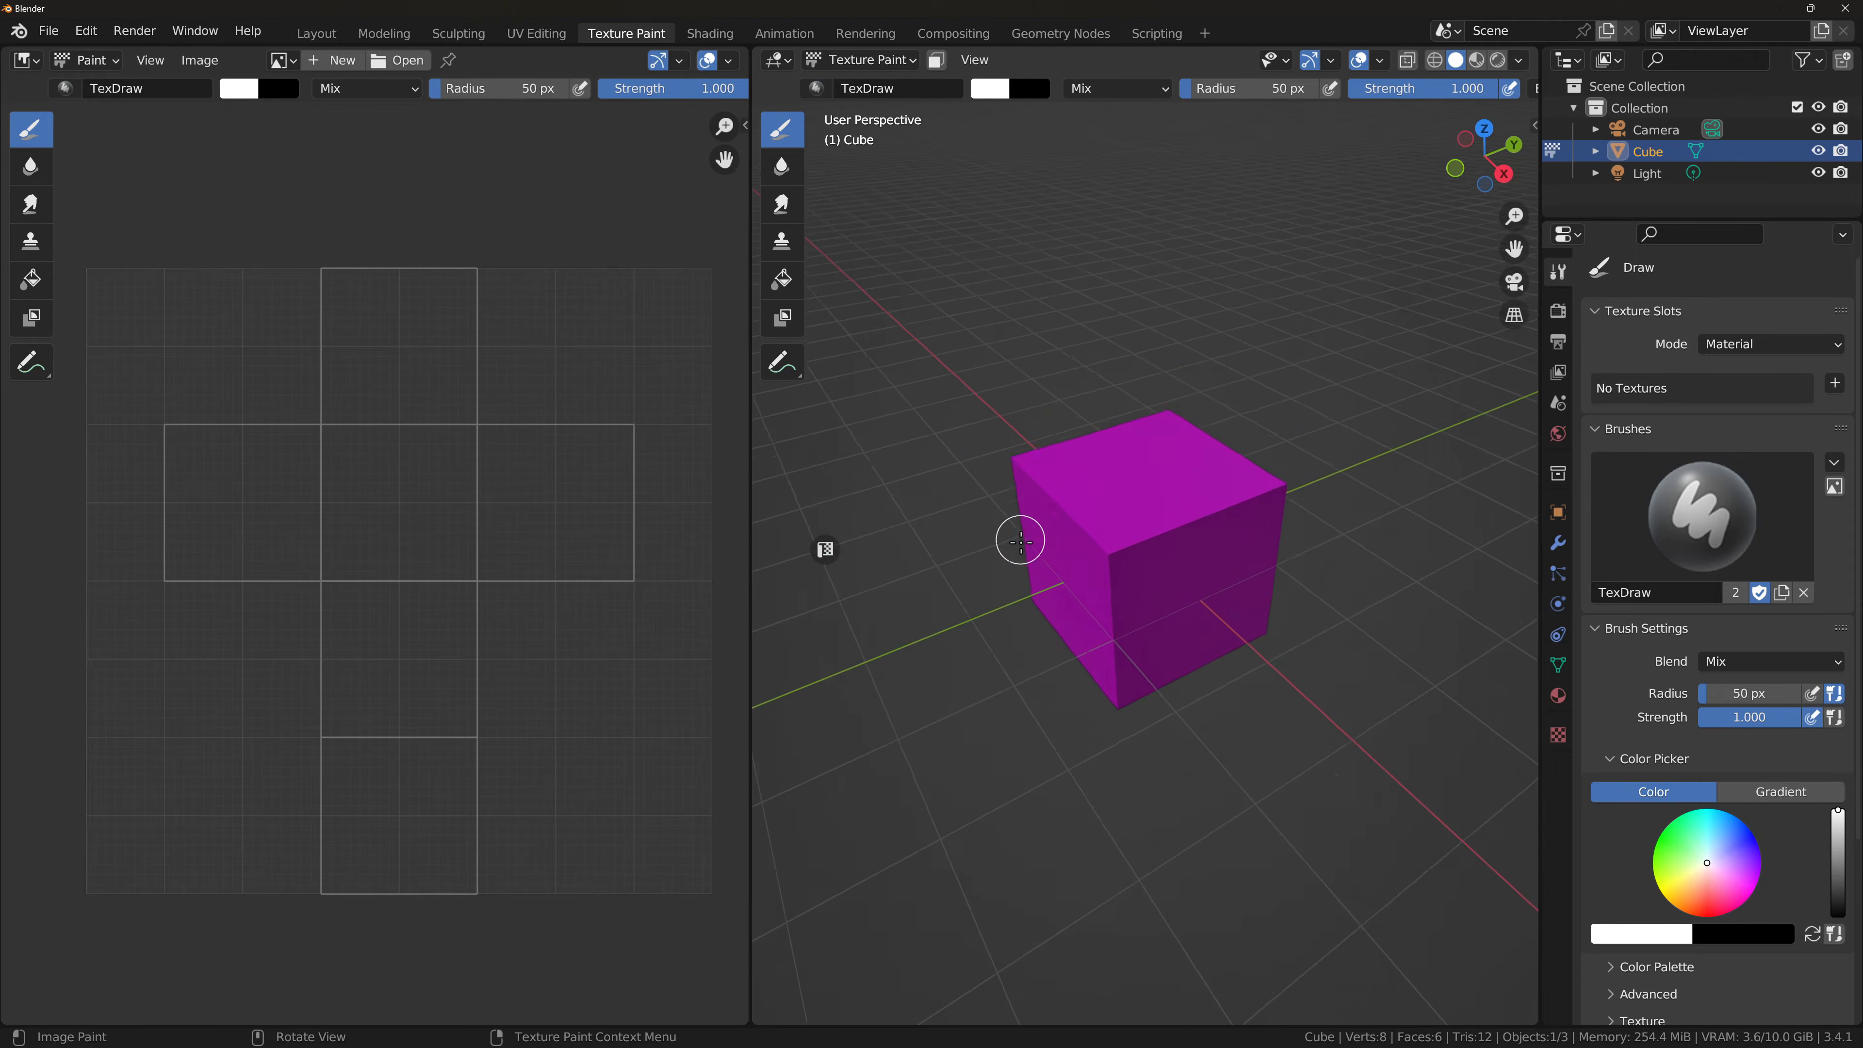
pyautogui.scroll(3, 1023, 548)
pyautogui.scroll(6, 1107, 568)
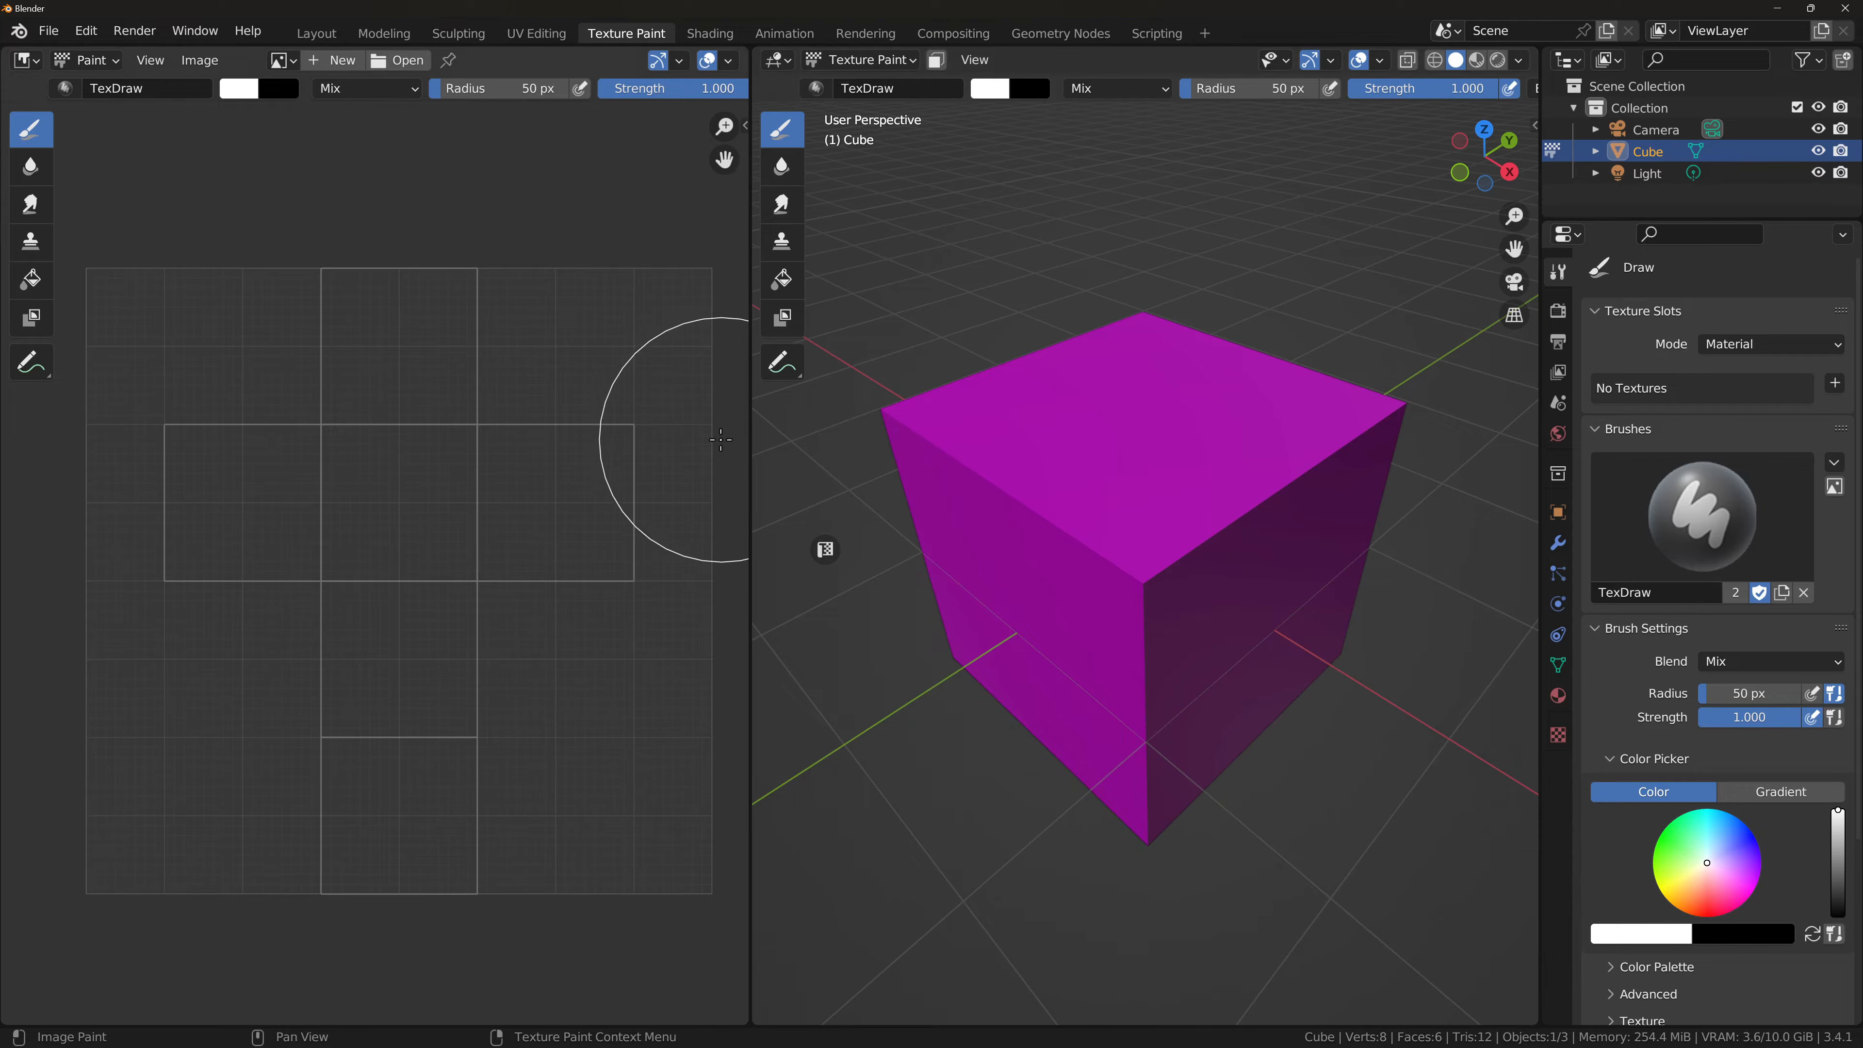
# Step: Widen the image editor slightly relative to the 3D view
pyautogui.moveTo(753, 444)
pyautogui.mouseDown()
pyautogui.moveTo(948, 440)
pyautogui.moveTo(754, 441)
pyautogui.moveTo(861, 441)
pyautogui.moveTo(774, 446)
pyautogui.moveTo(819, 448)
pyautogui.mouseUp()
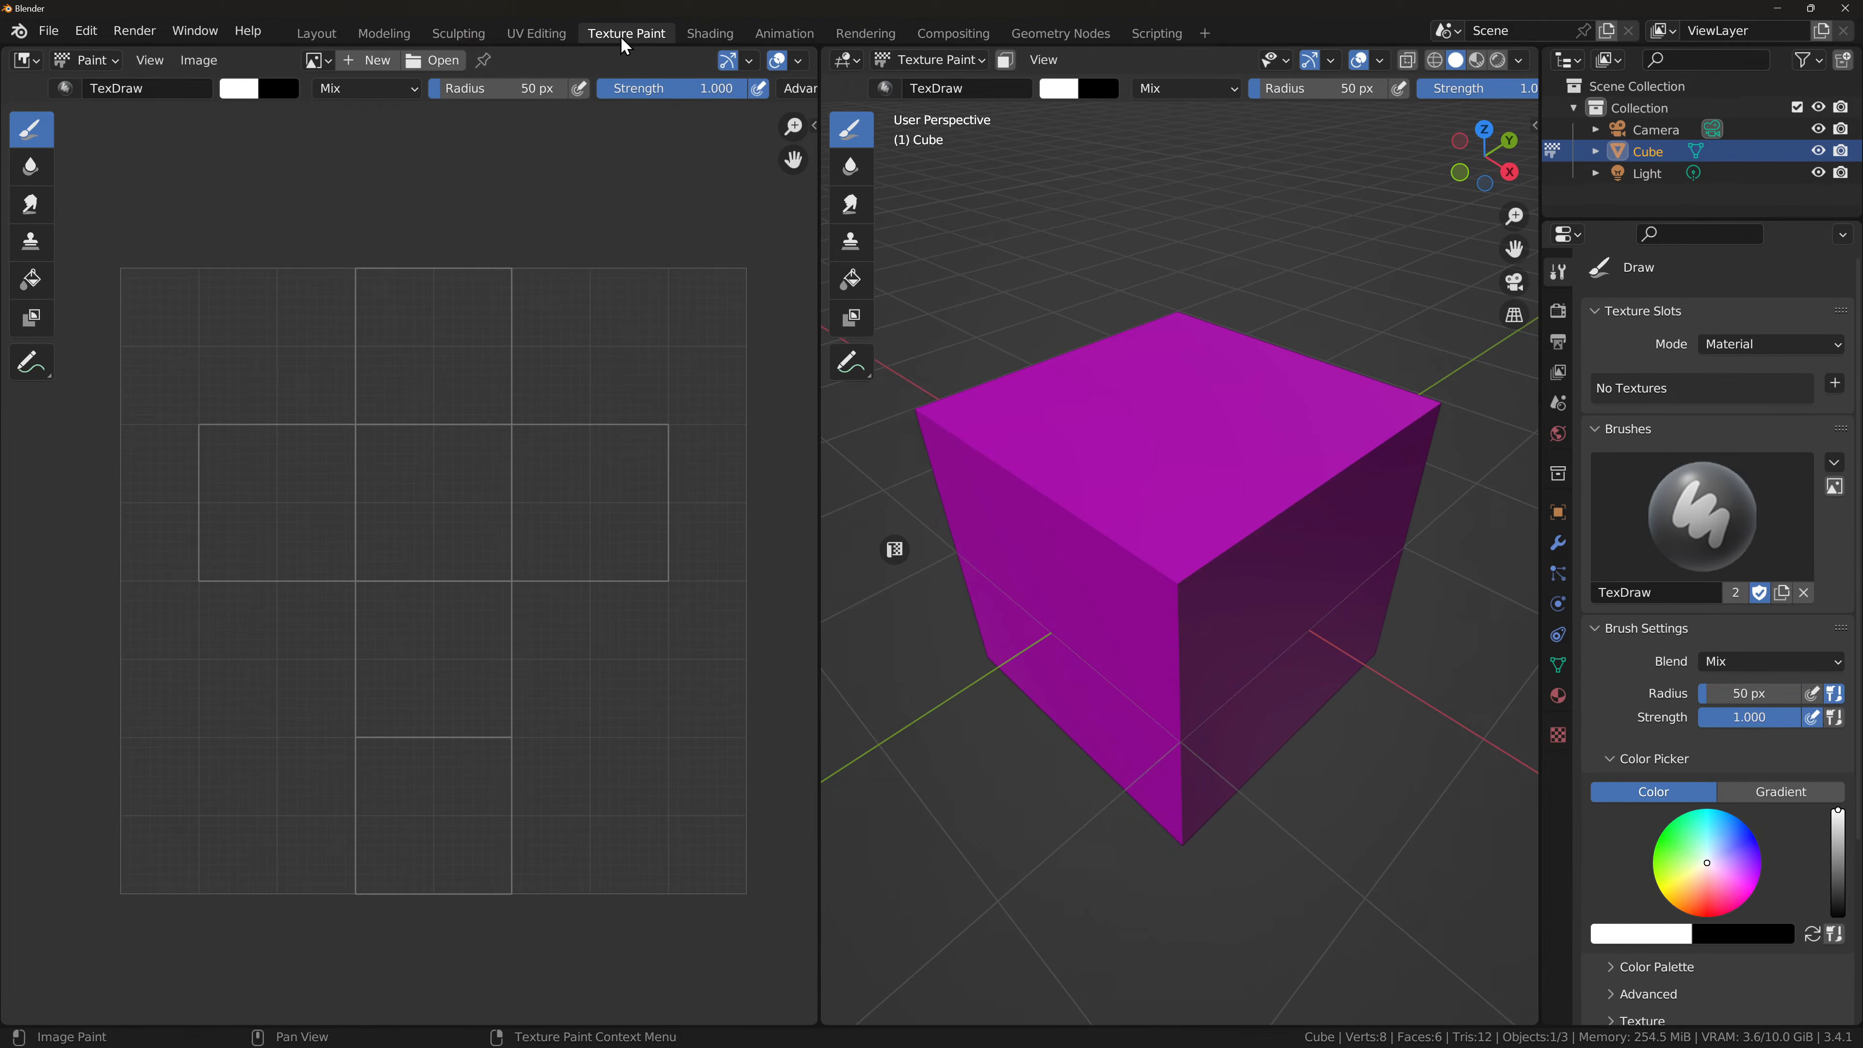
pyautogui.moveTo(818, 448)
pyautogui.mouseDown()
pyautogui.moveTo(1115, 449)
pyautogui.moveTo(790, 449)
pyautogui.mouseUp()
pyautogui.press('super+a')
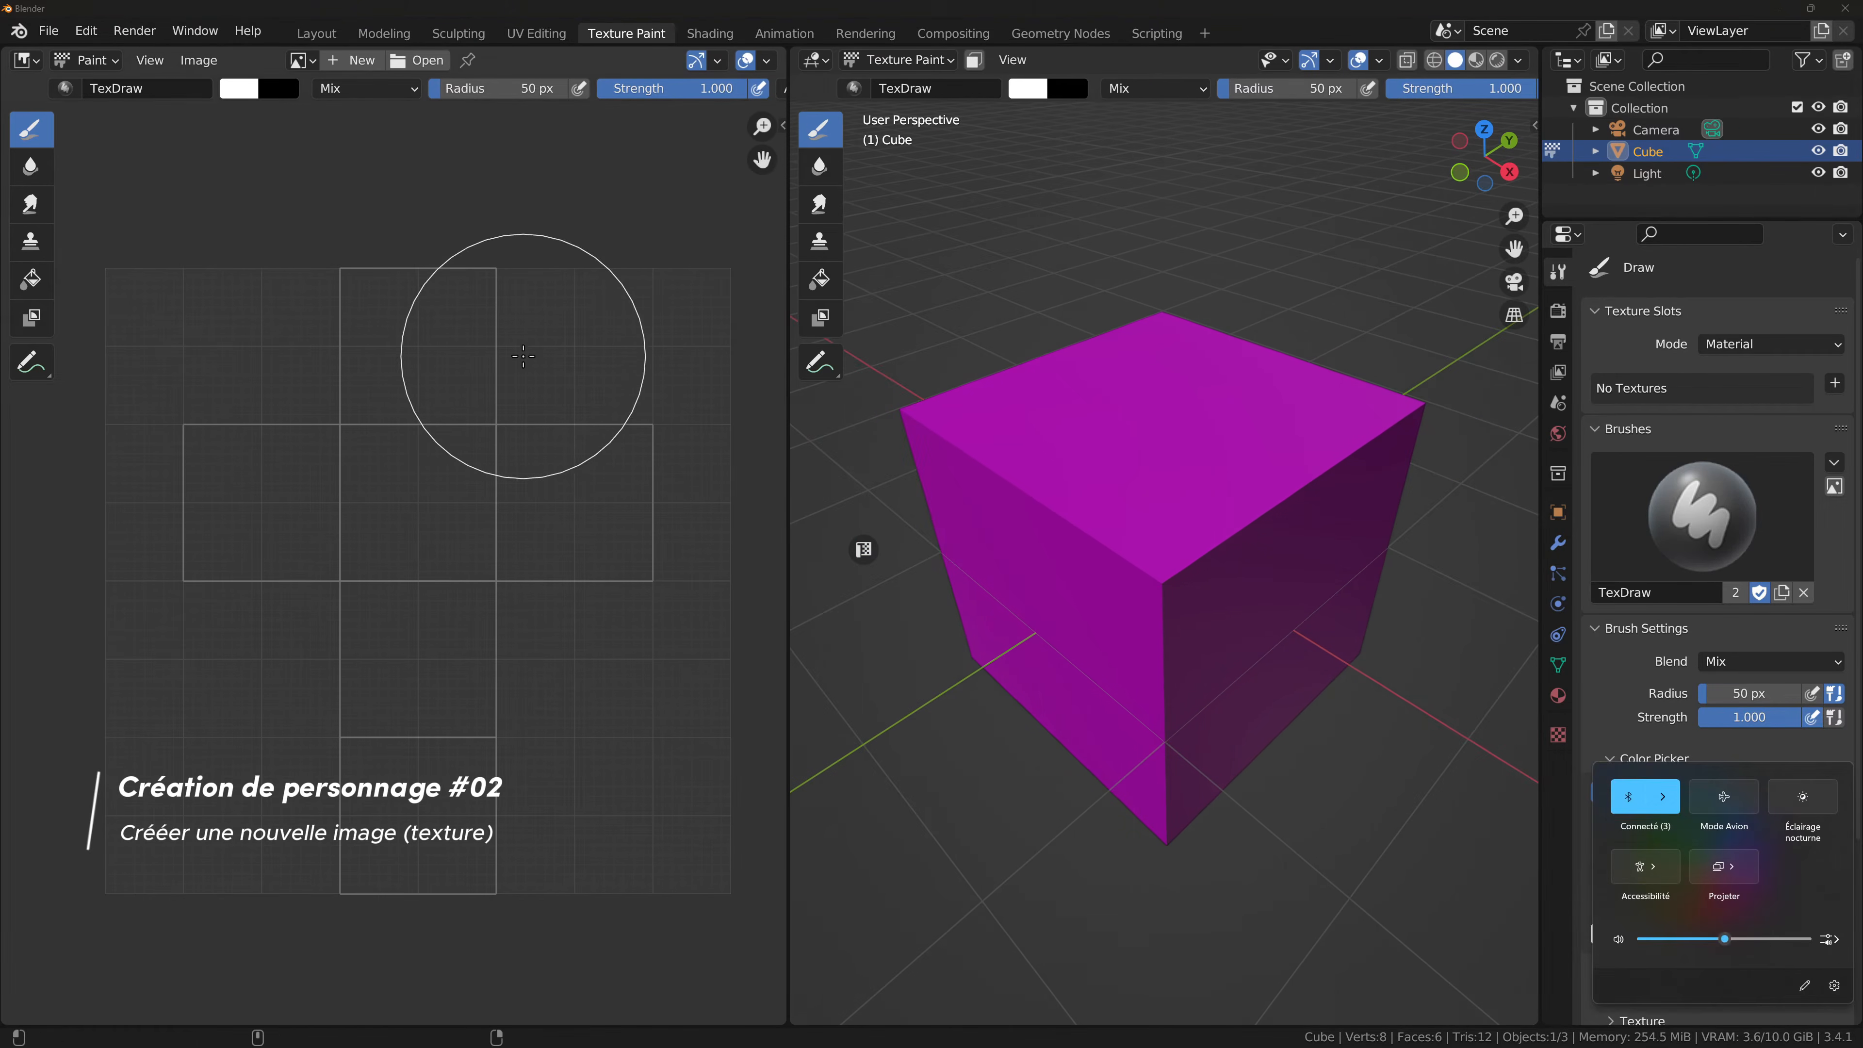
pyautogui.click(1606, 667)
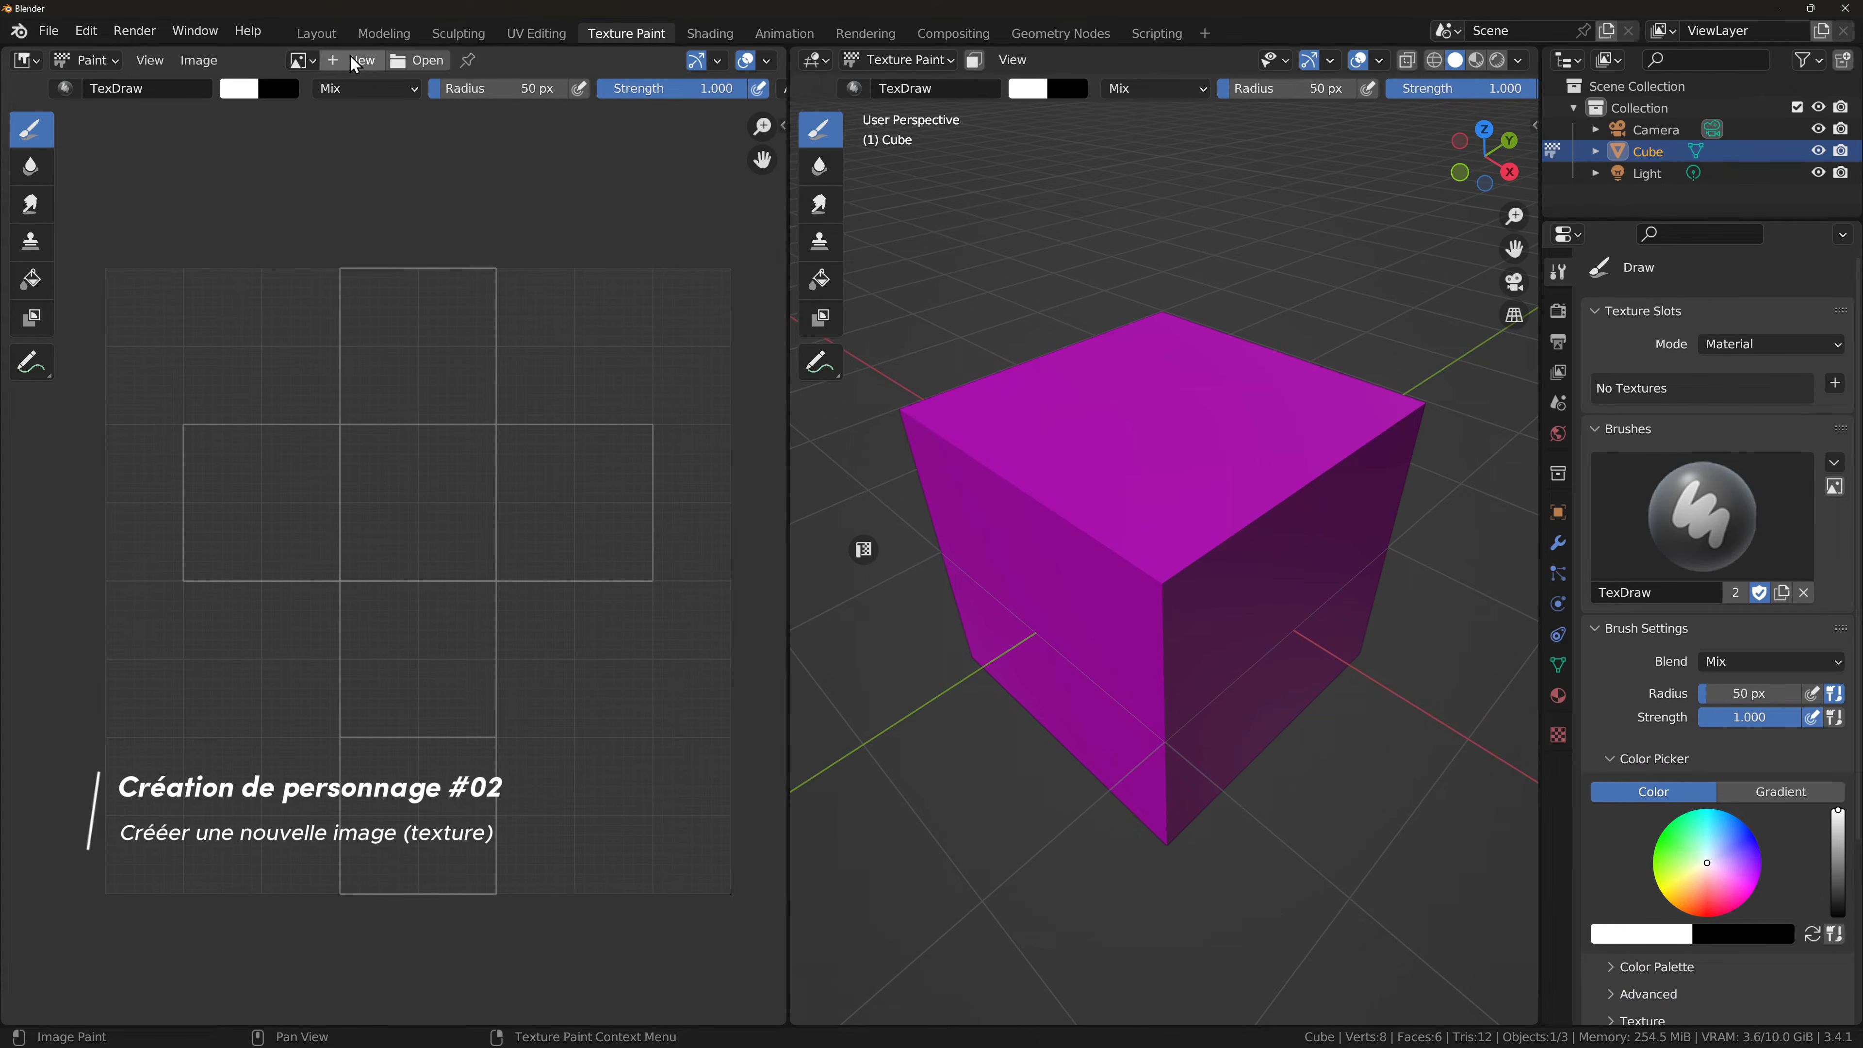
# Step: Start a new image for the texture and name it Test
pyautogui.click(302, 60)
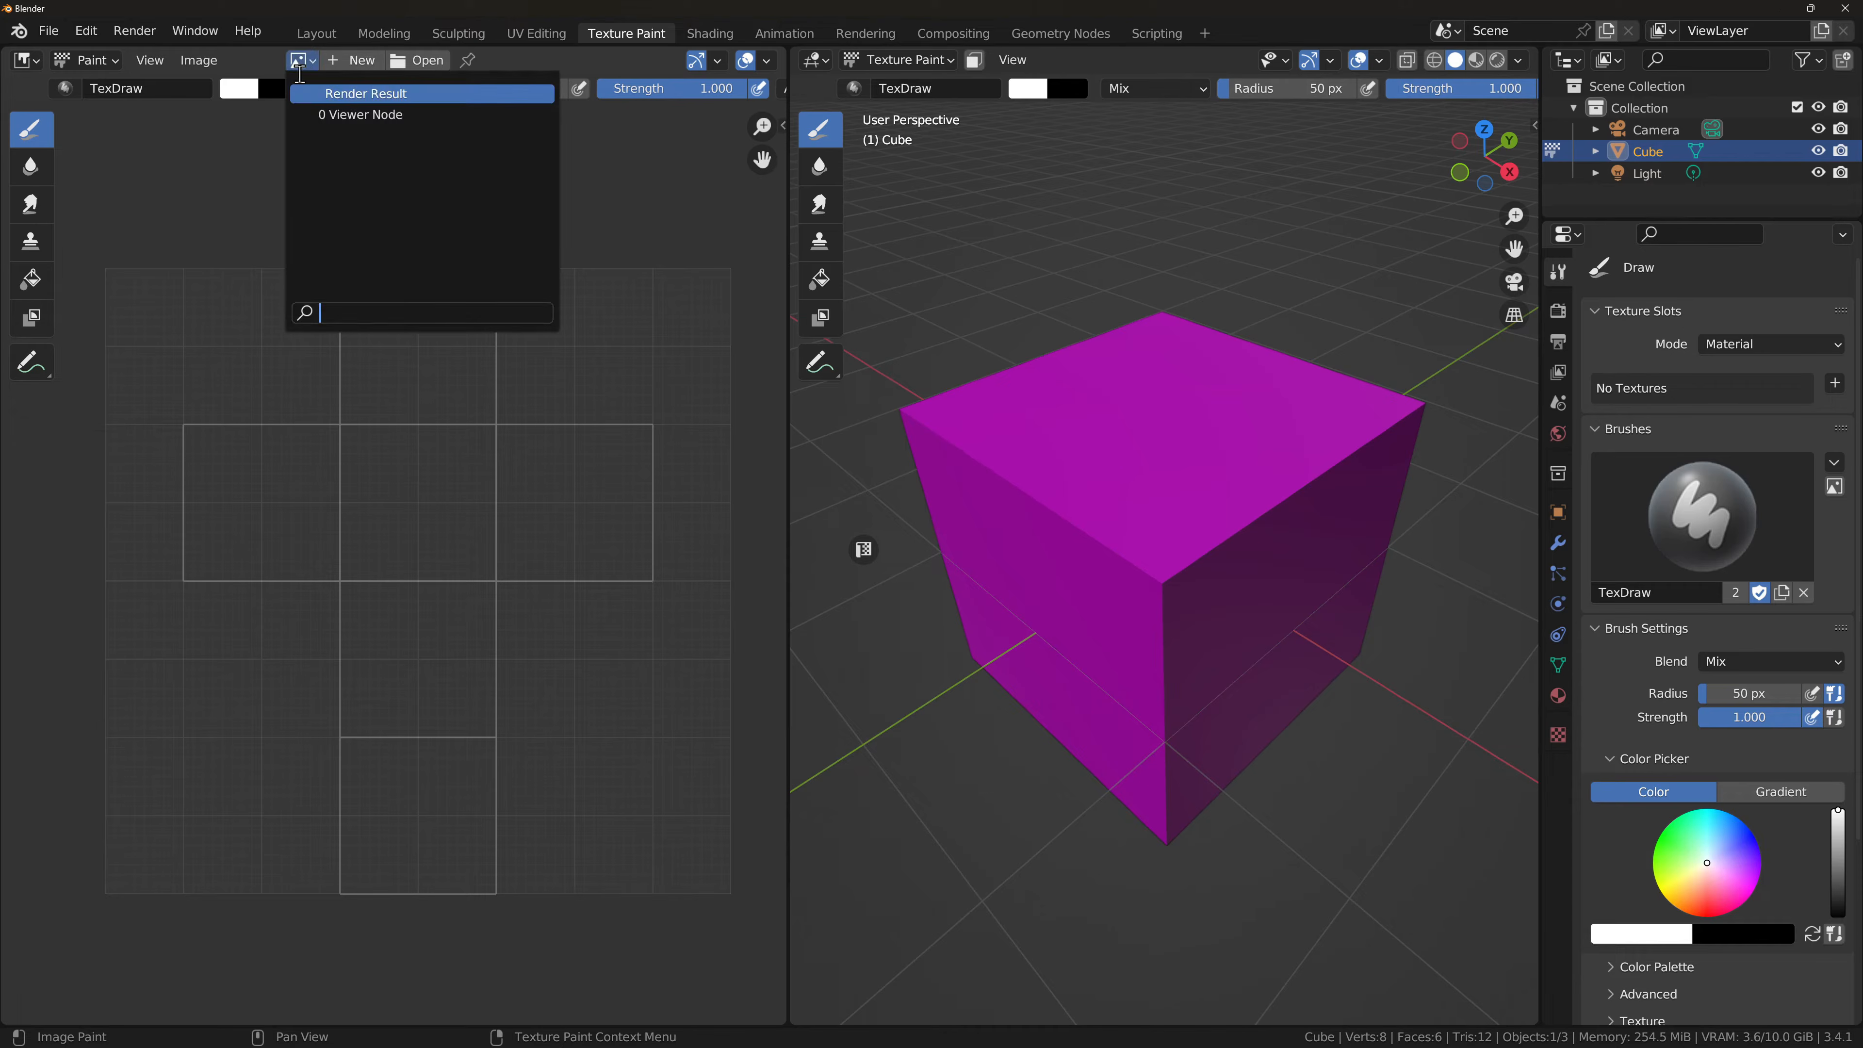
pyautogui.click(261, 61)
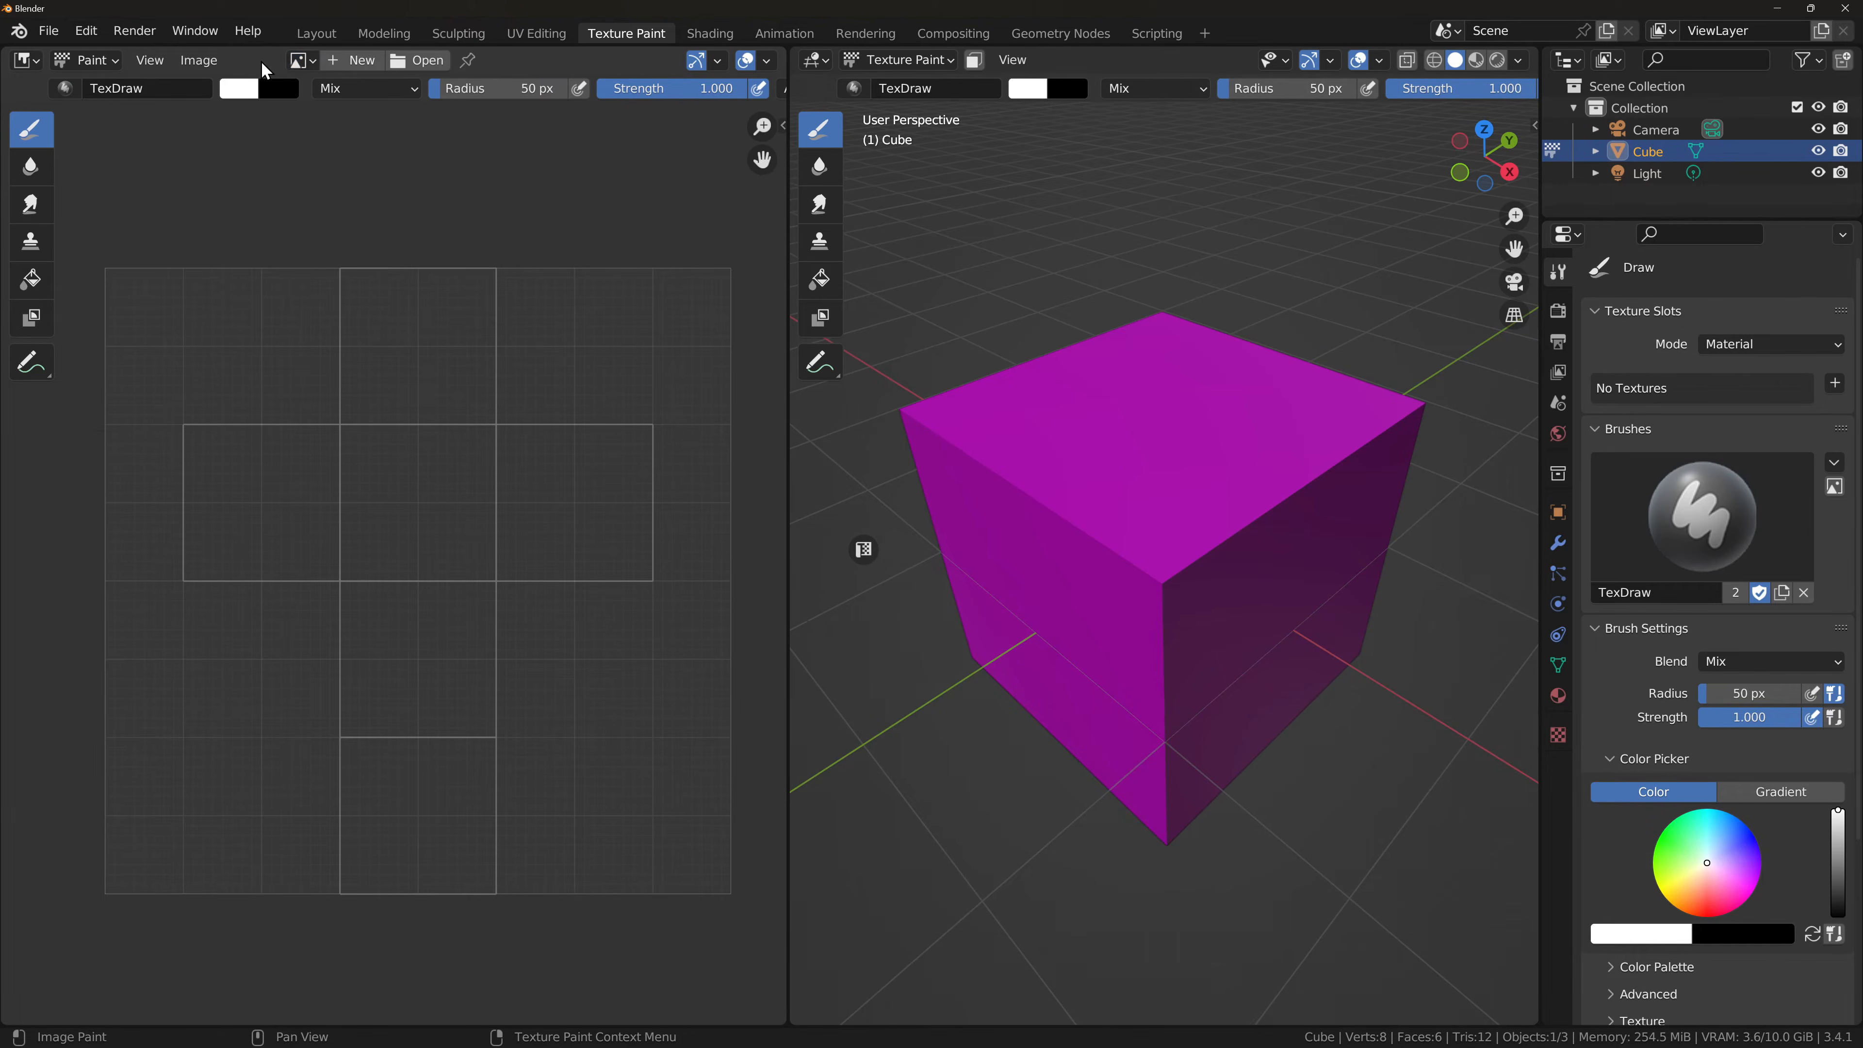
pyautogui.click(349, 60)
pyautogui.click(384, 96)
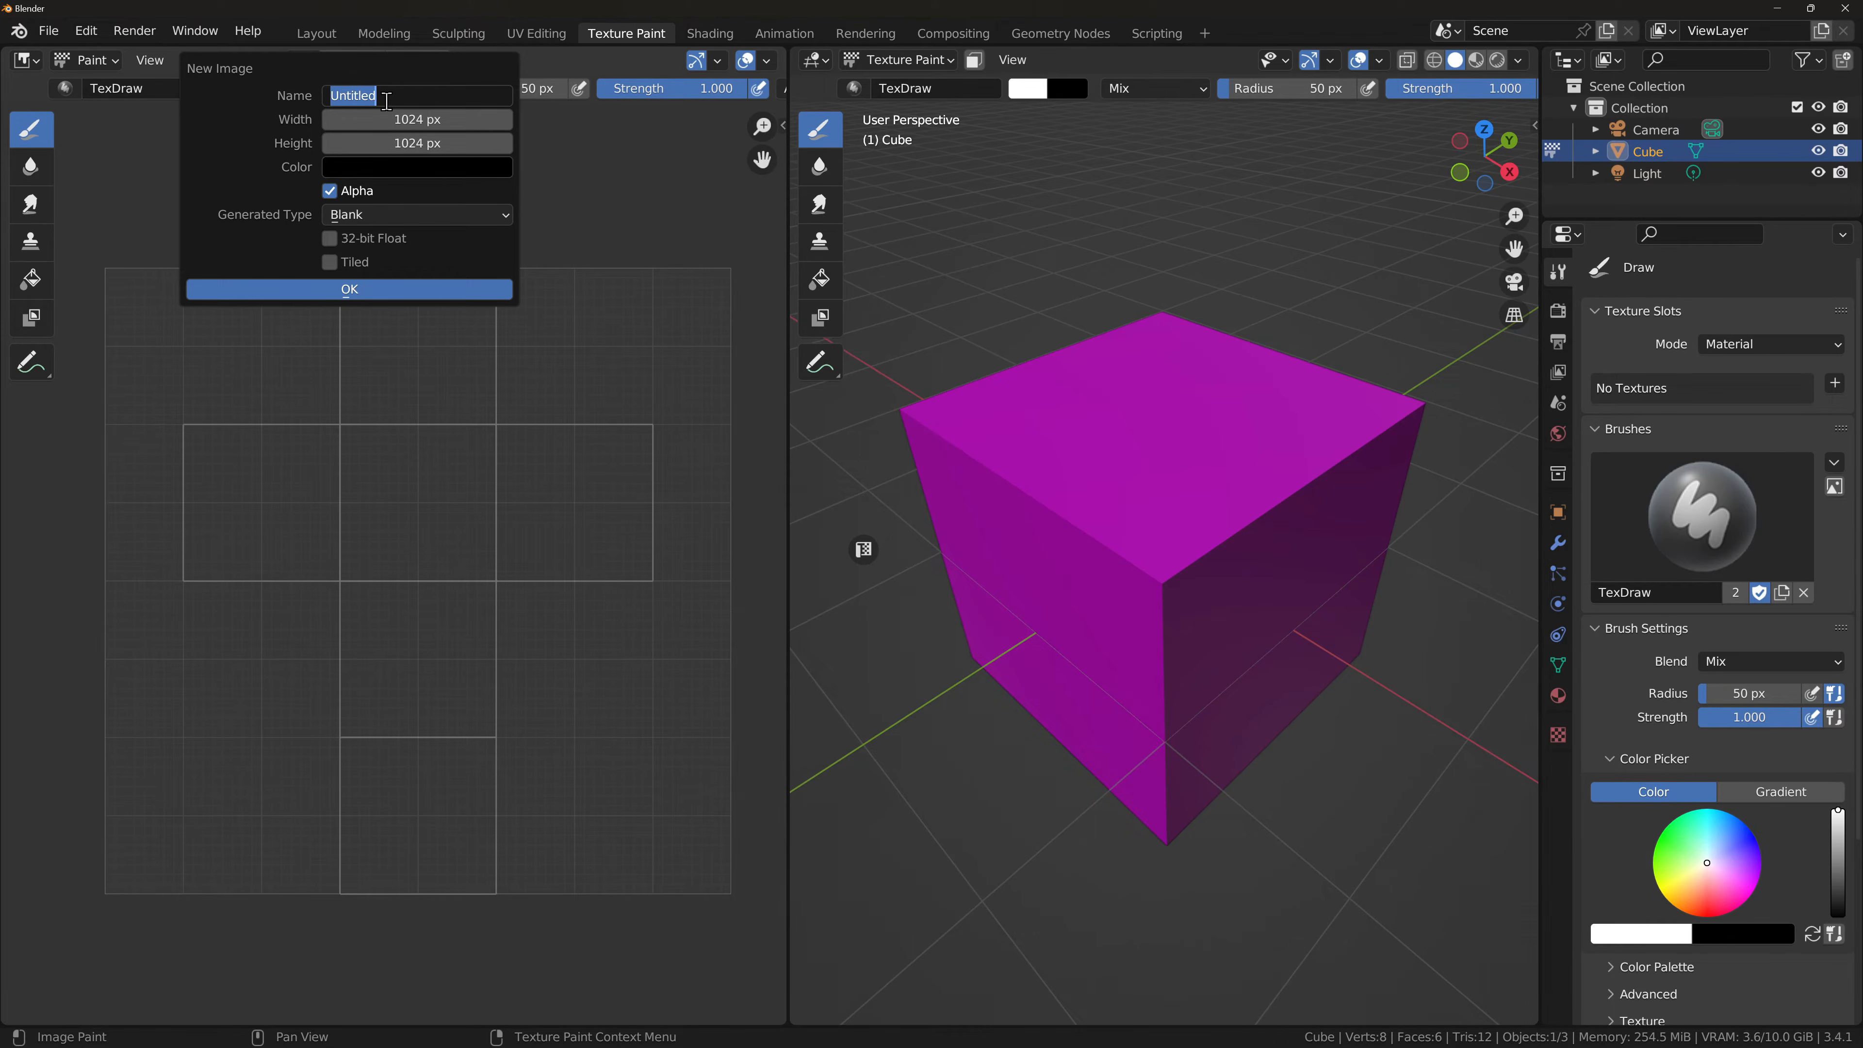
pyautogui.write('tEST')
pyautogui.press('capslock')
pyautogui.press('BackSpace')
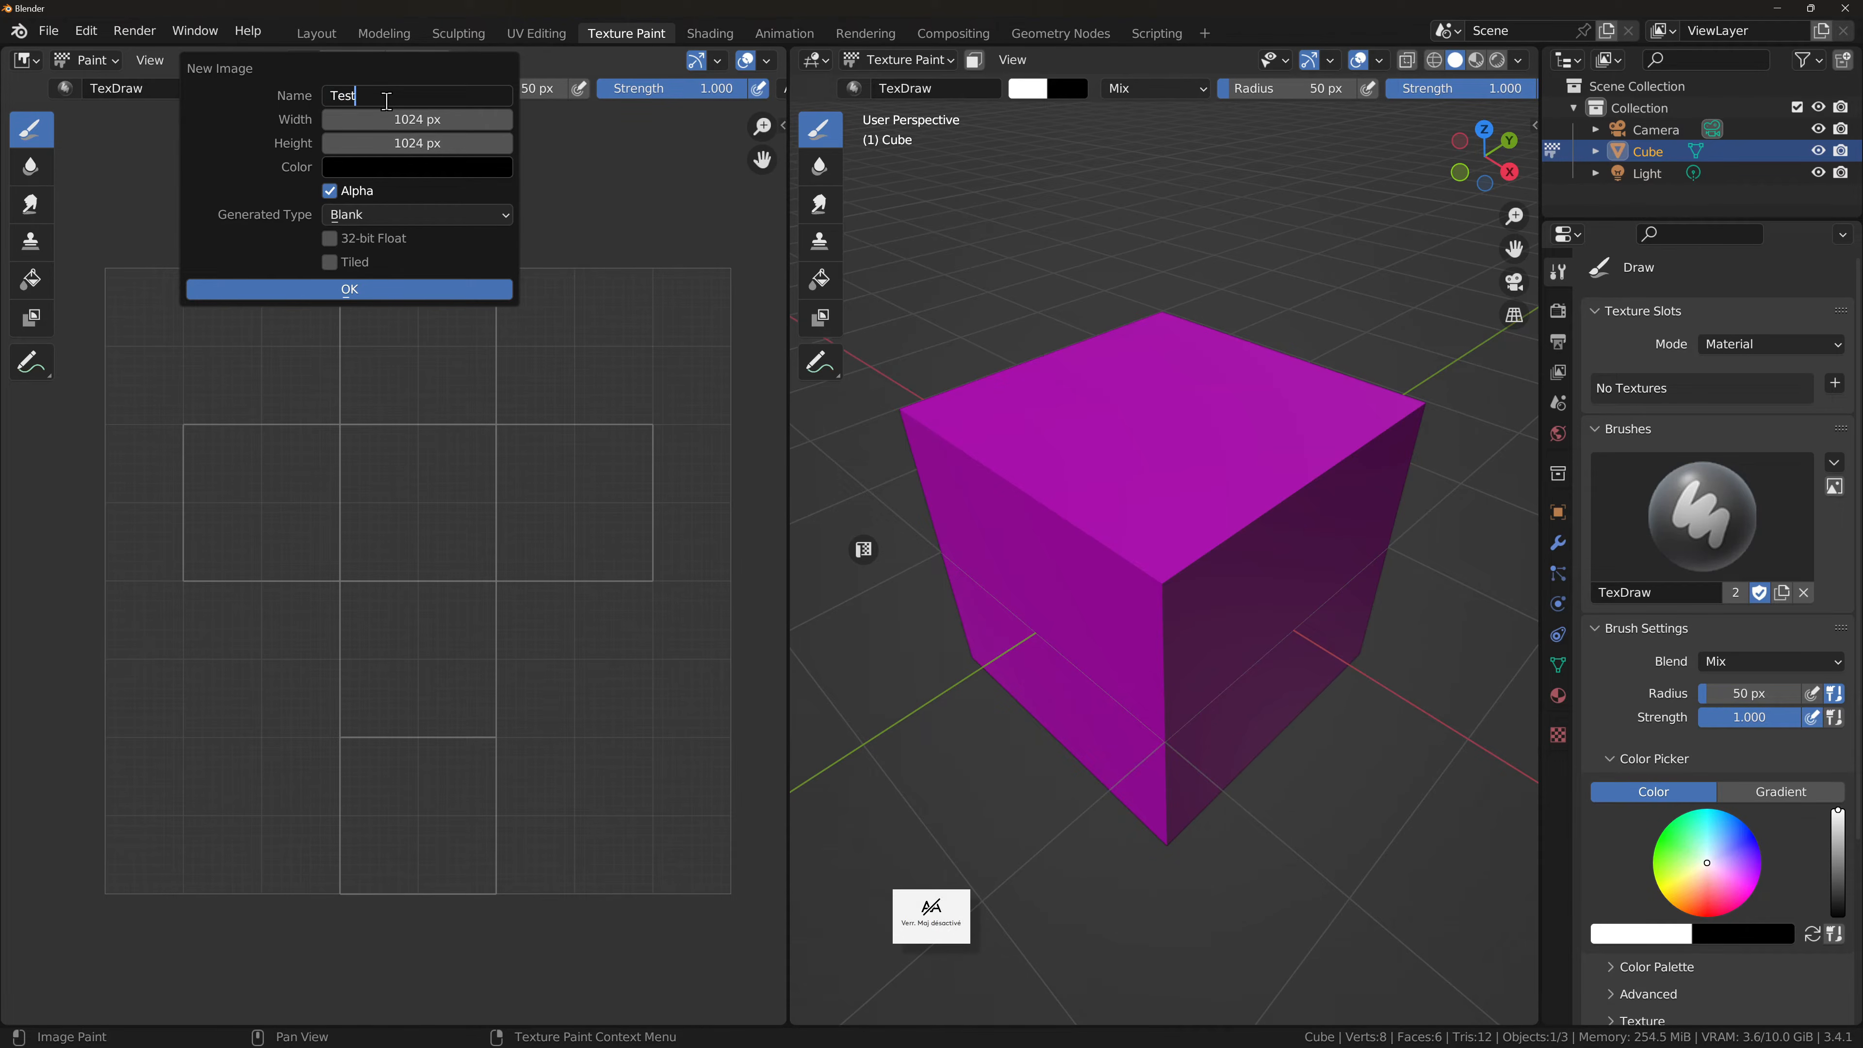
# Step: Set both the width and height of the new image to 2048 px
pyautogui.click(468, 120)
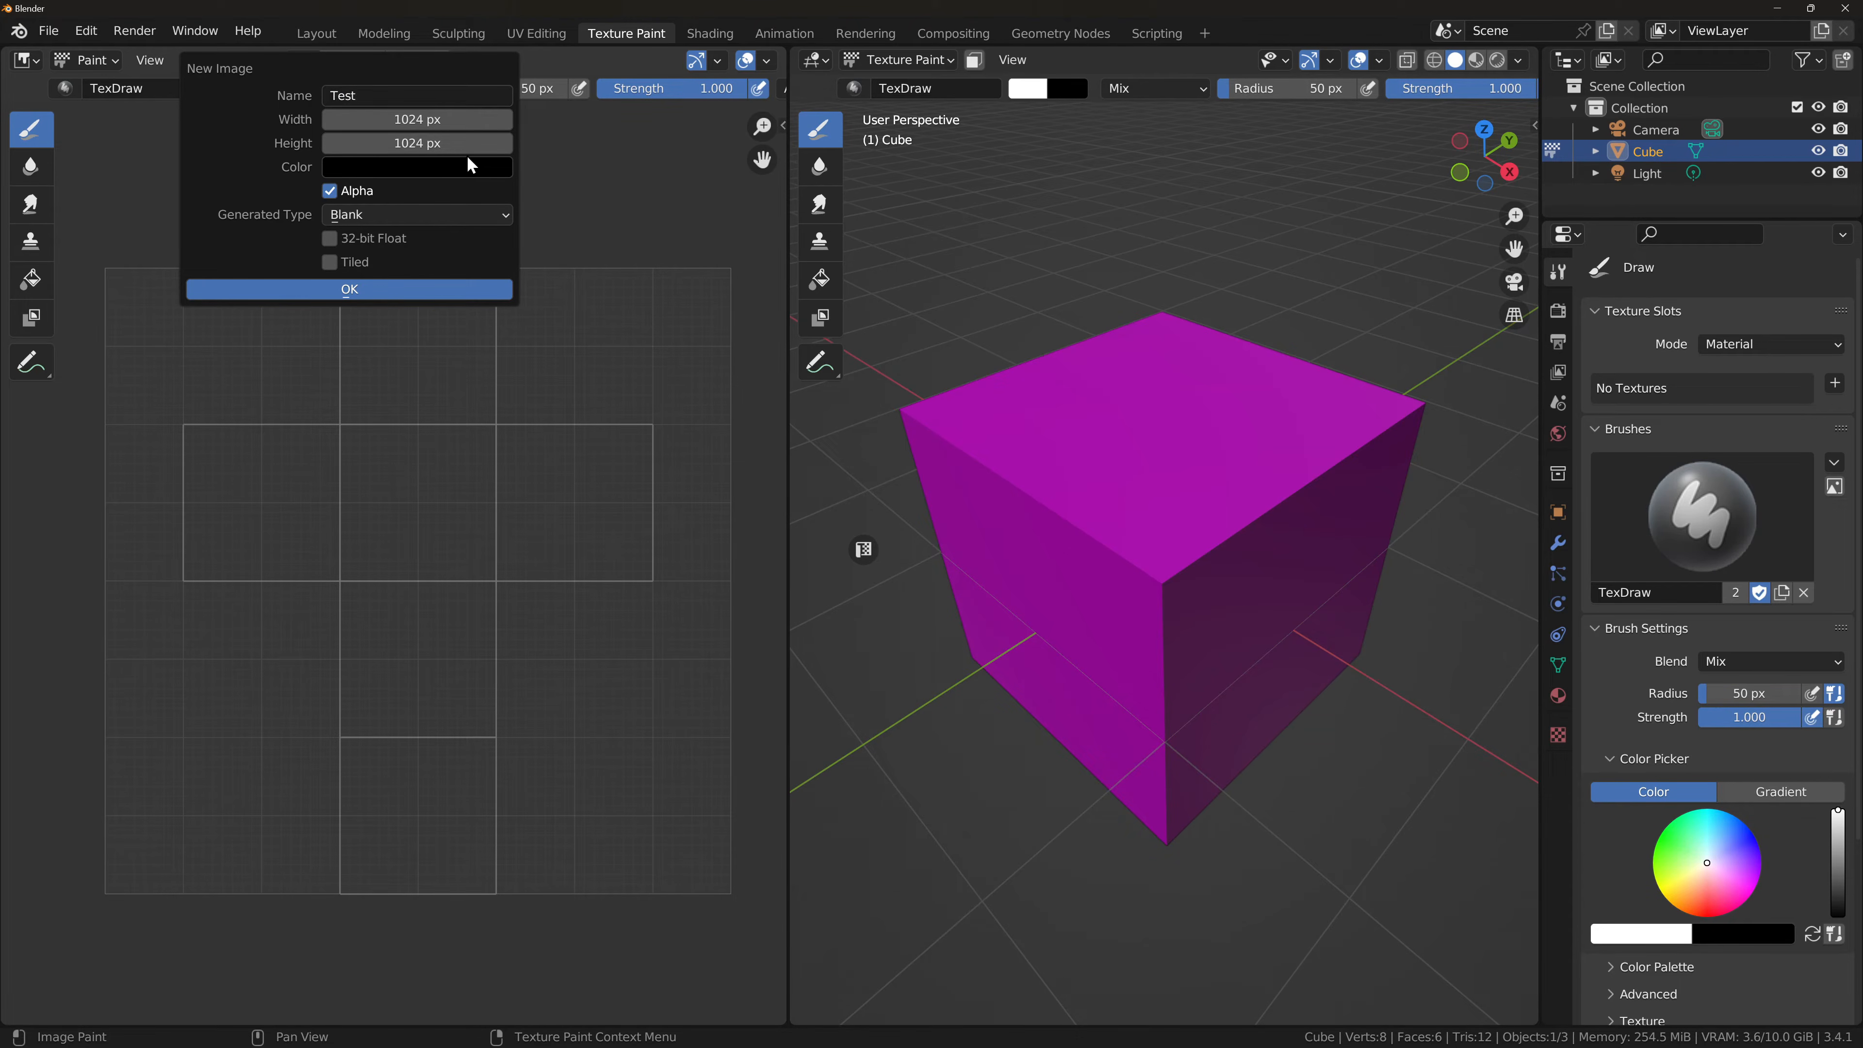
pyautogui.moveTo(444, 120); pyautogui.dragTo(441, 139)
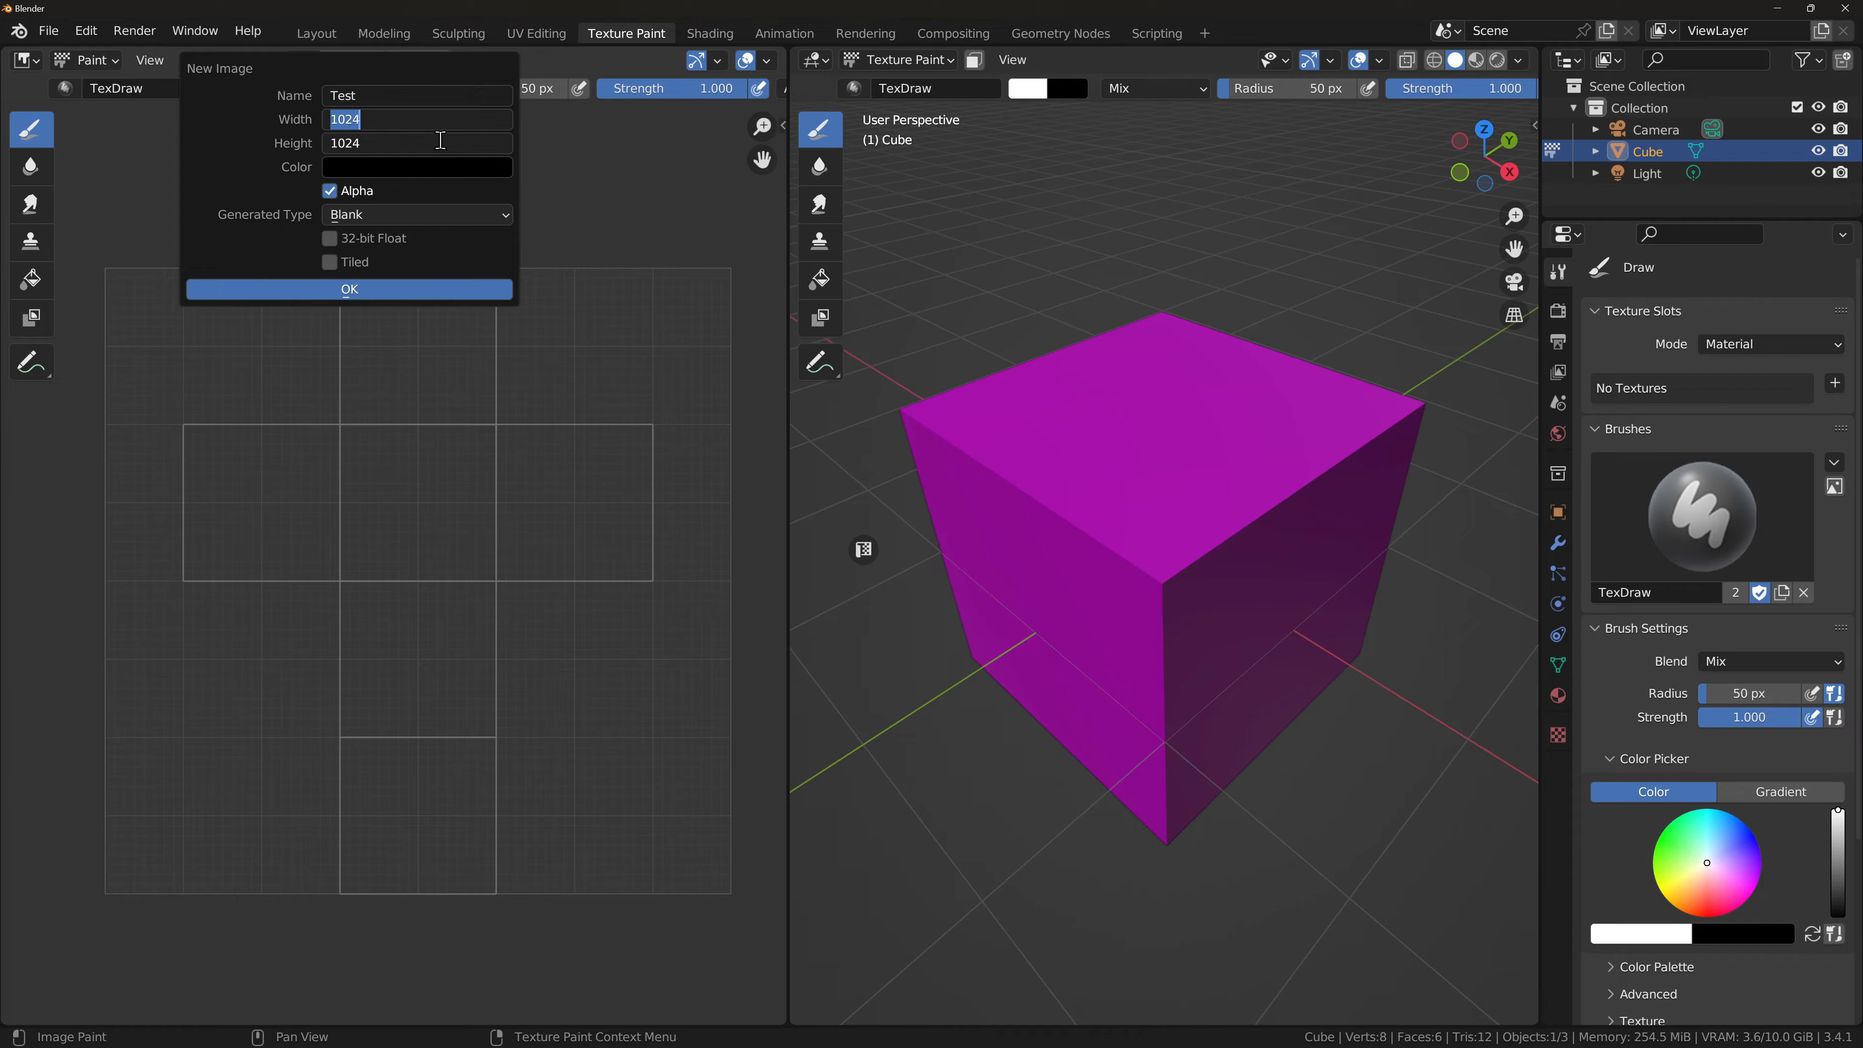
pyautogui.write('2048')
pyautogui.press('Return')
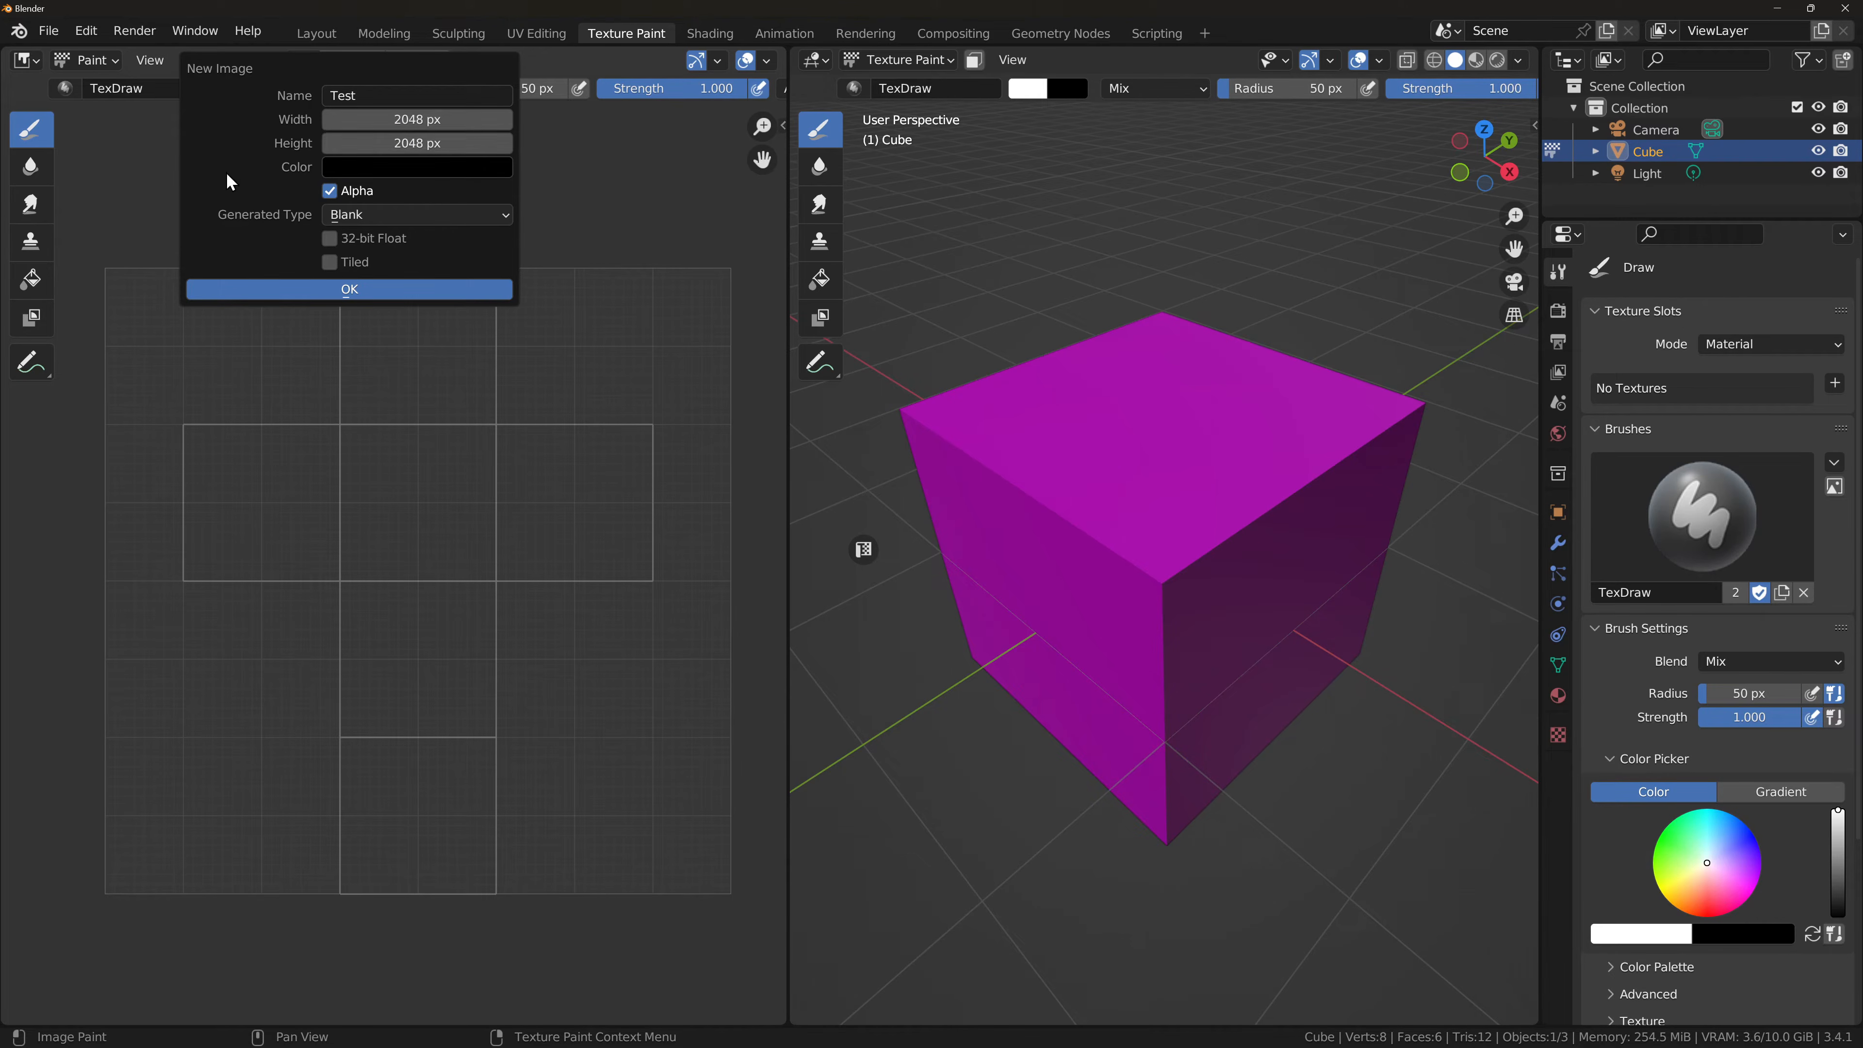
# Step: Give the new image a mid-grey fill colour with a Value of 0.5 and create it
pyautogui.click(440, 168)
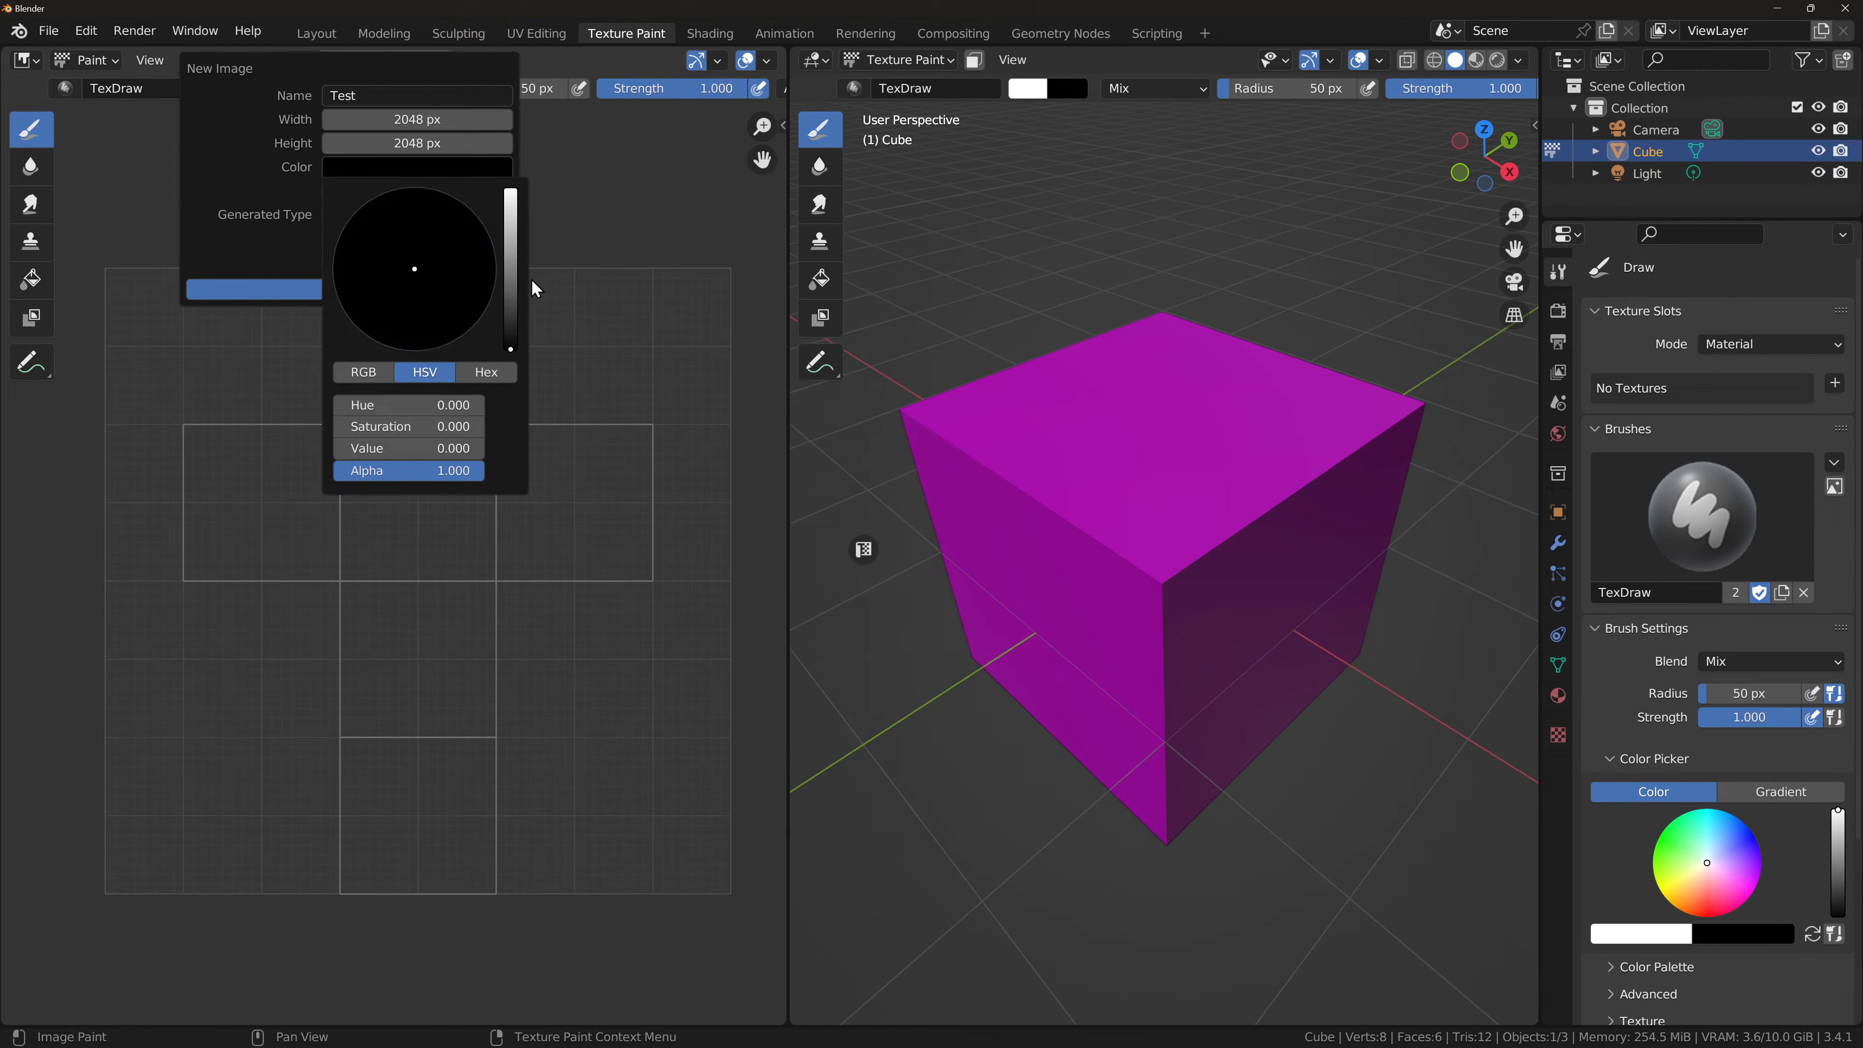
pyautogui.moveTo(512, 276); pyautogui.dragTo(511, 263)
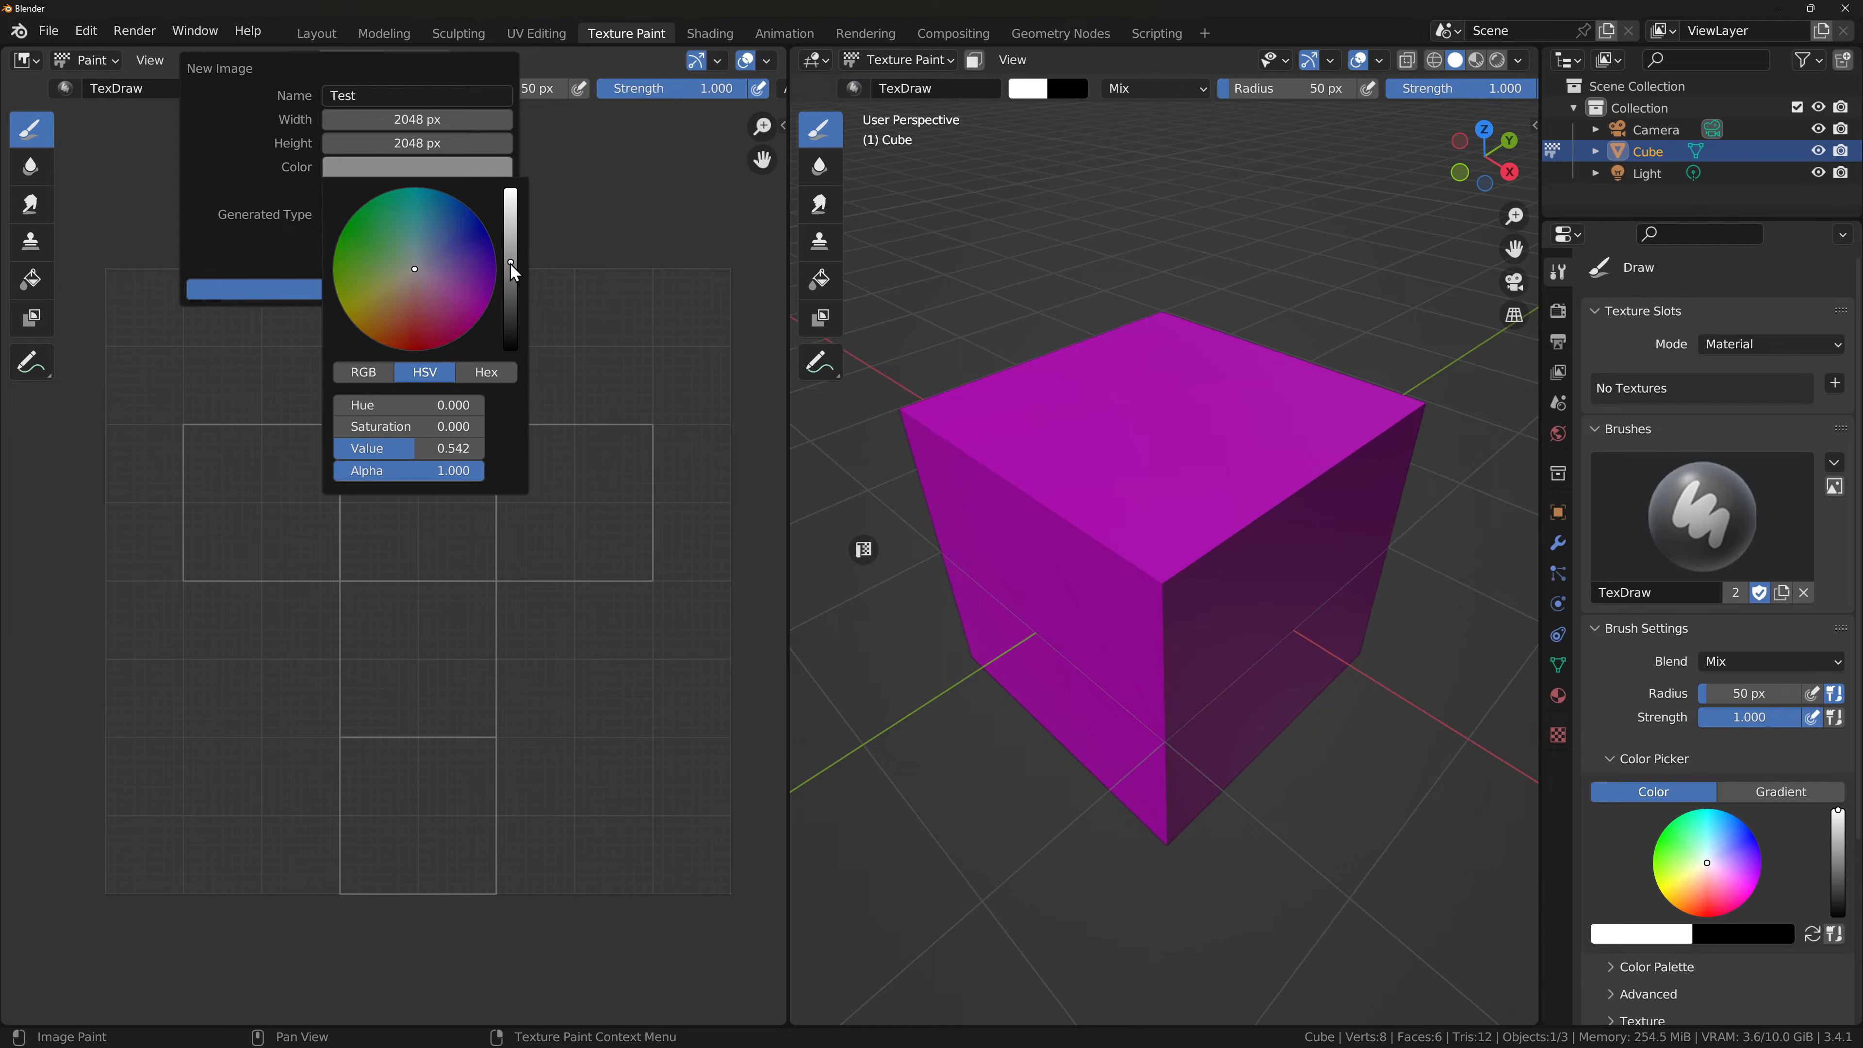
pyautogui.click(440, 448)
pyautogui.press('BackSpace')
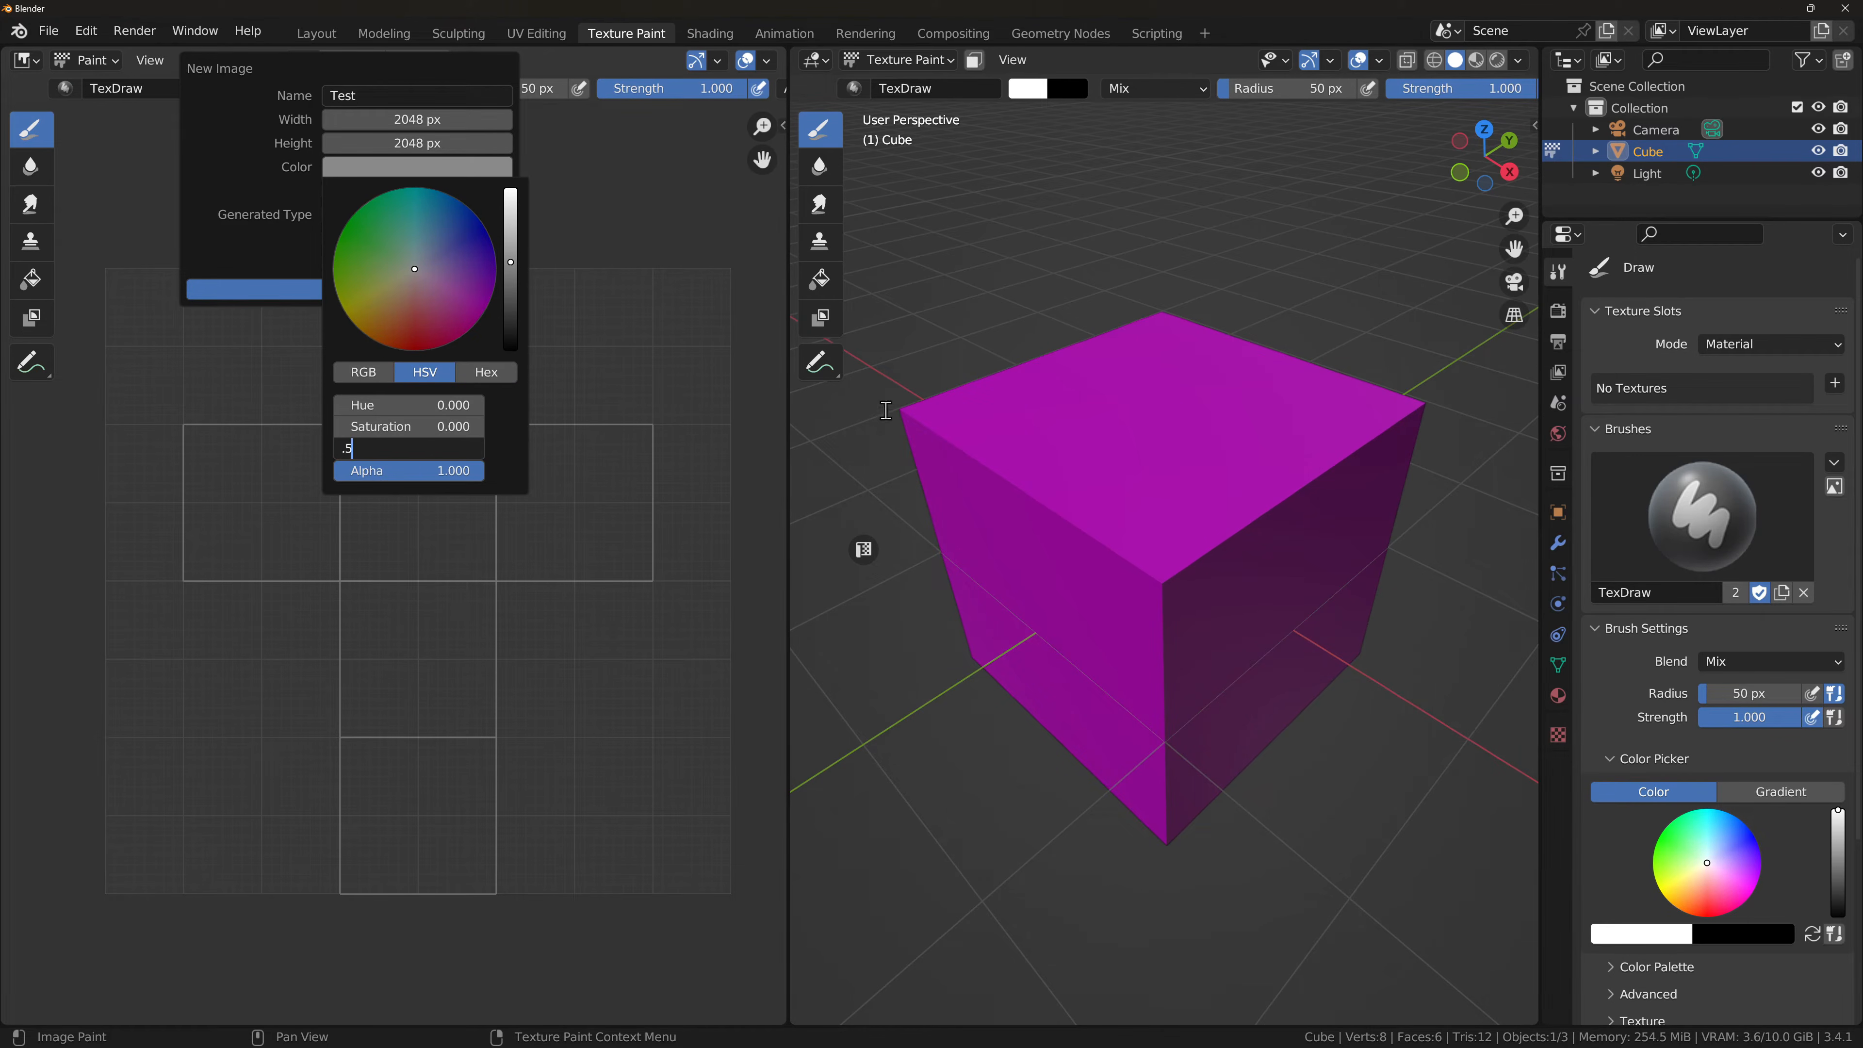
pyautogui.press('Return')
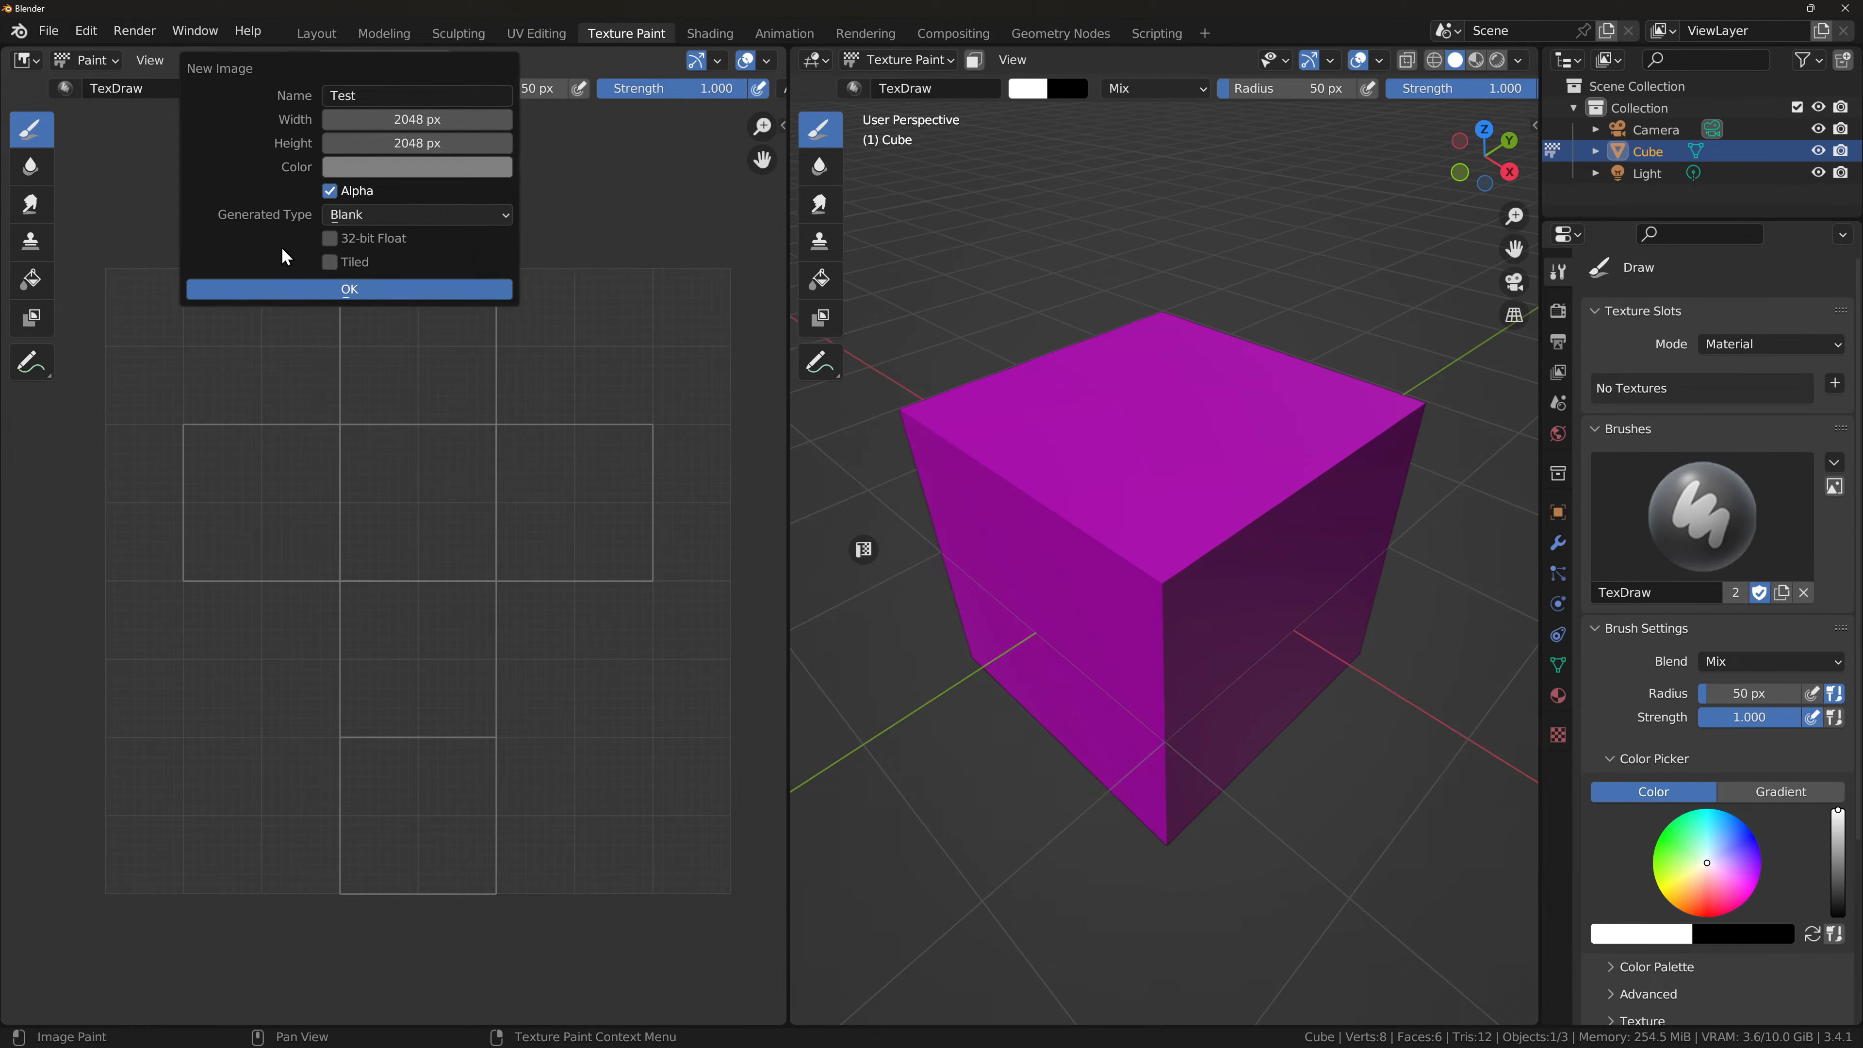
pyautogui.click(350, 290)
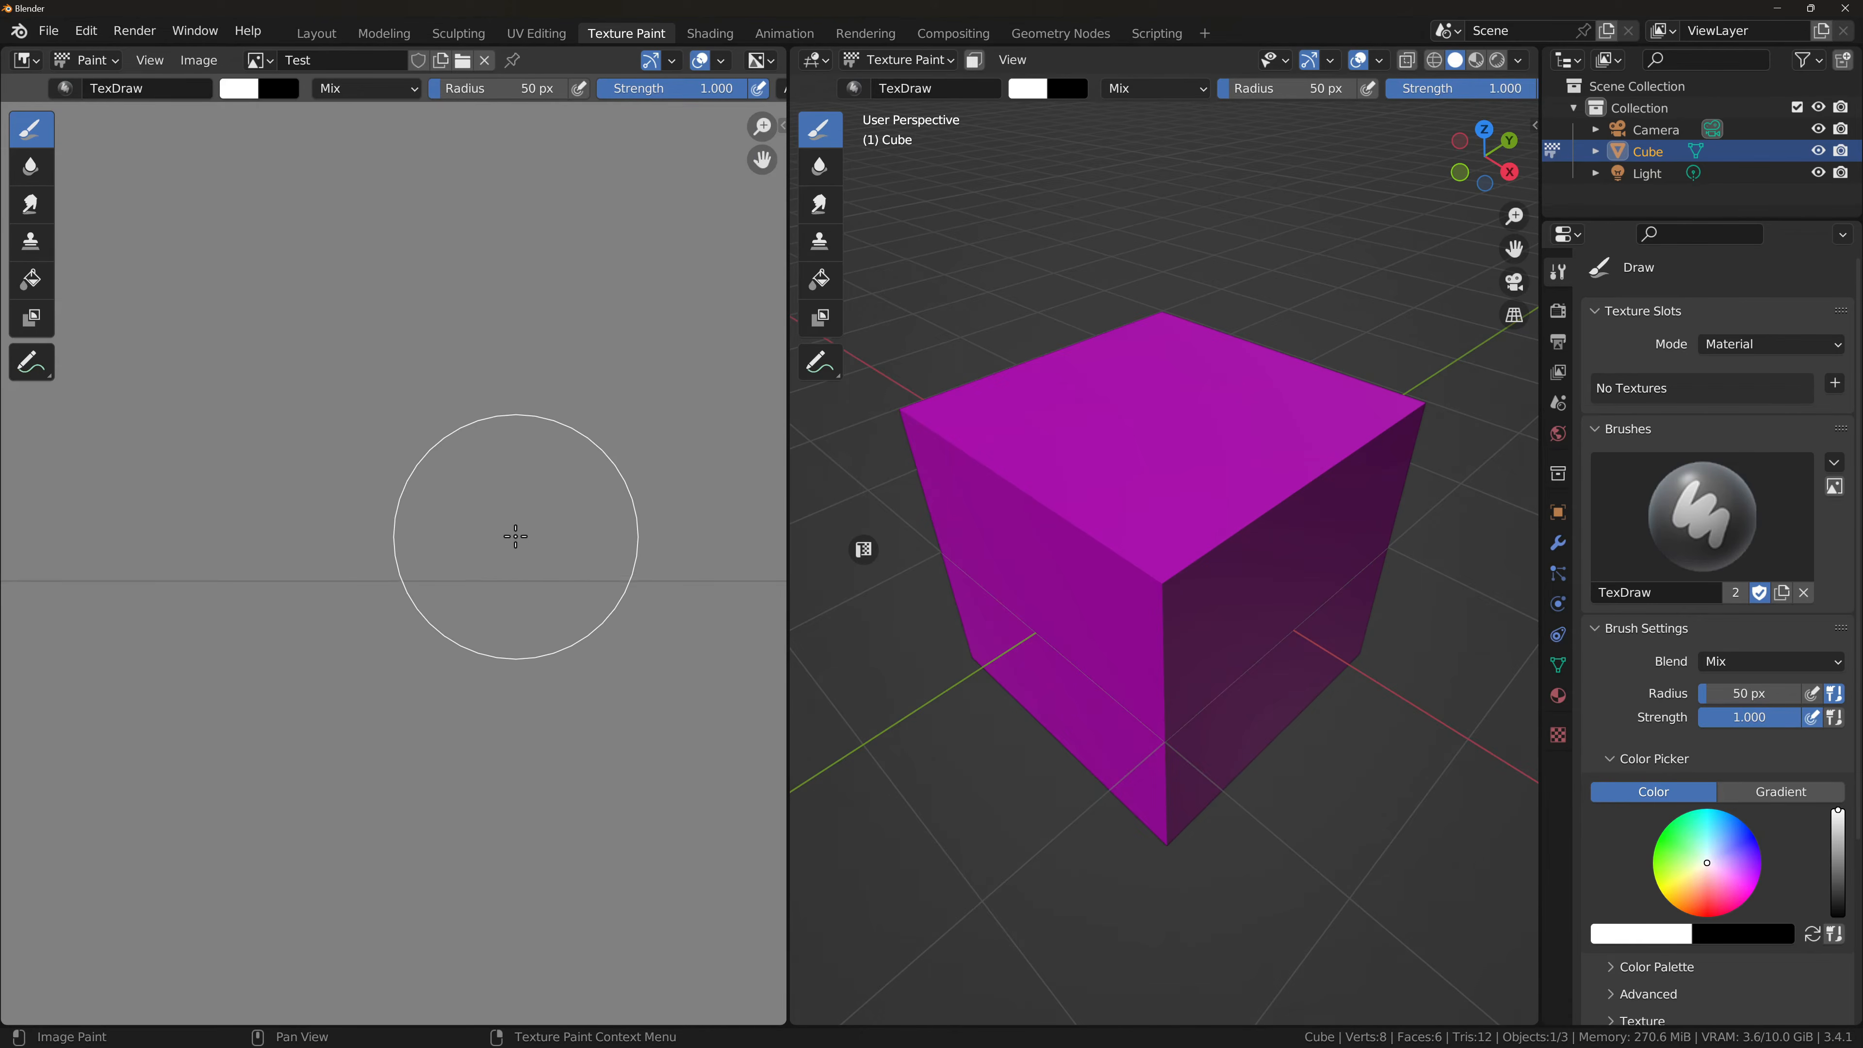
# Step: Reduce the brush radius to 21 px and enlarge the image editor with its tool settings sidebar shown
pyautogui.scroll(1, 615, 573)
pyautogui.scroll(-9, 619, 576)
pyautogui.scroll(-1, 619, 576)
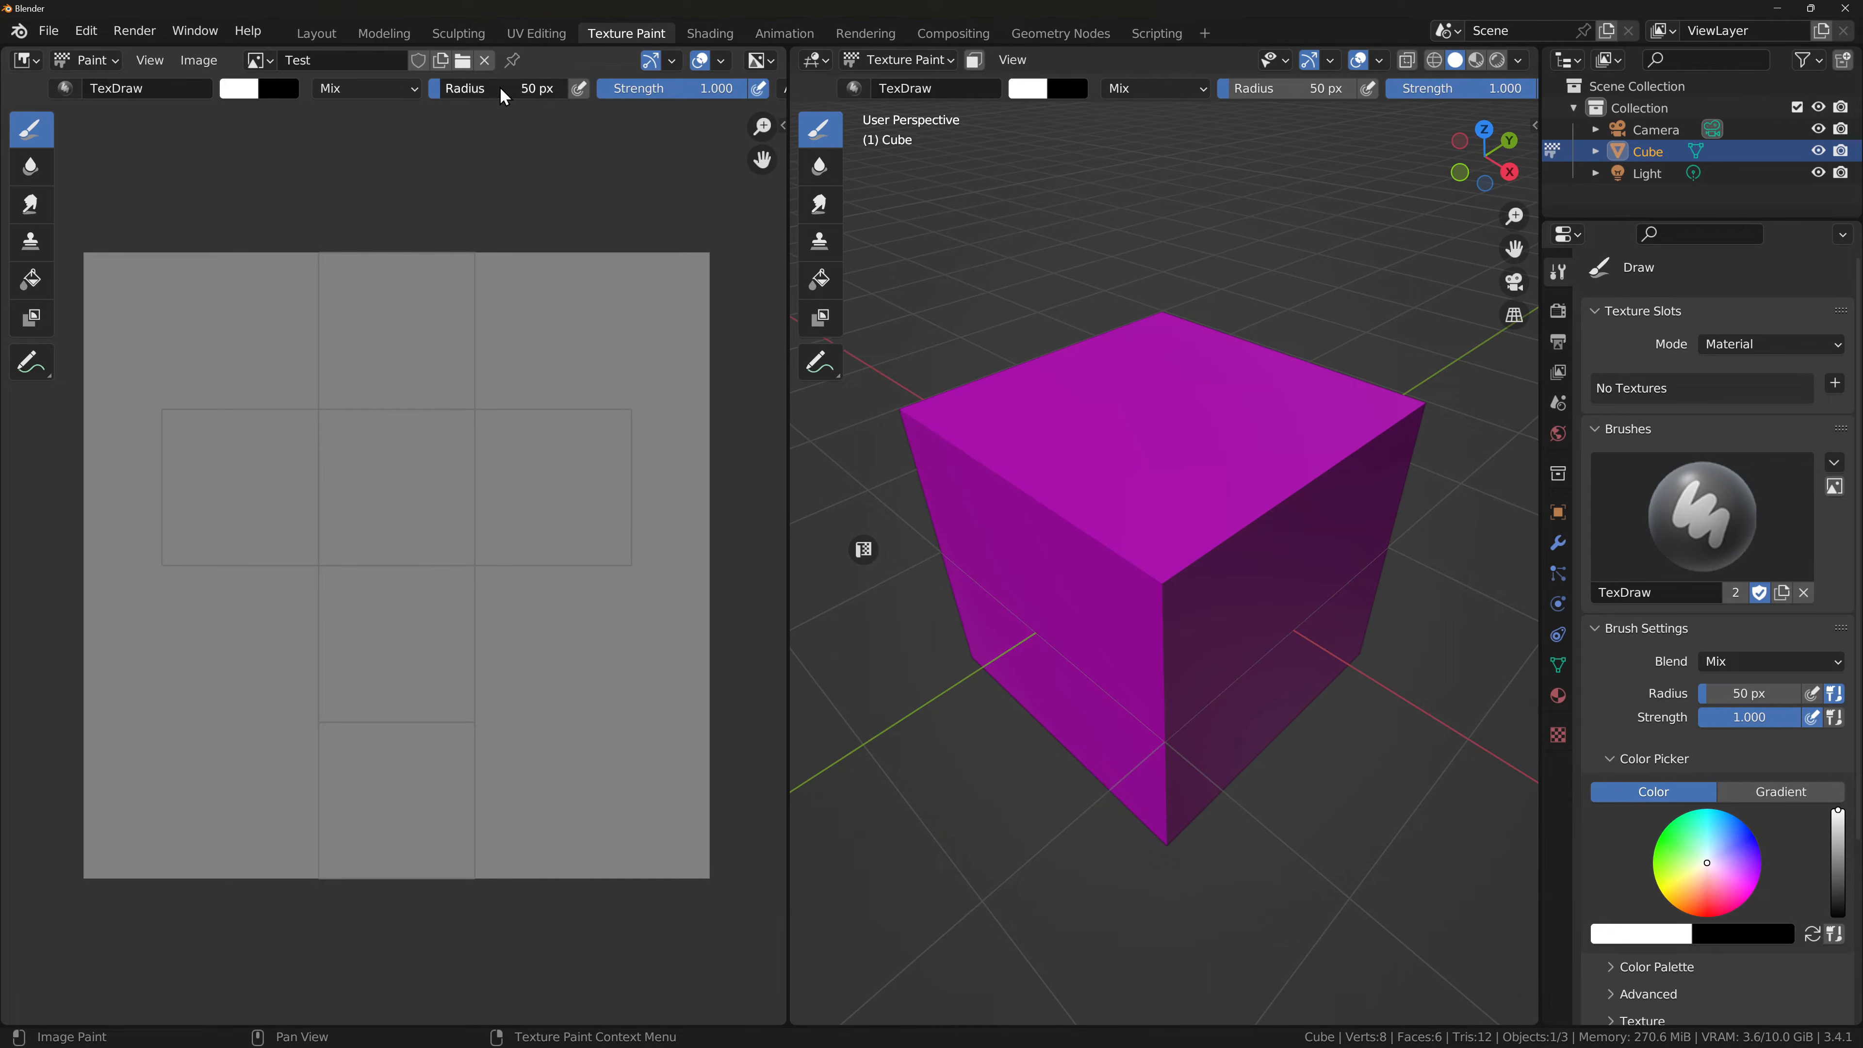
pyautogui.moveTo(501, 88); pyautogui.dragTo(471, 90)
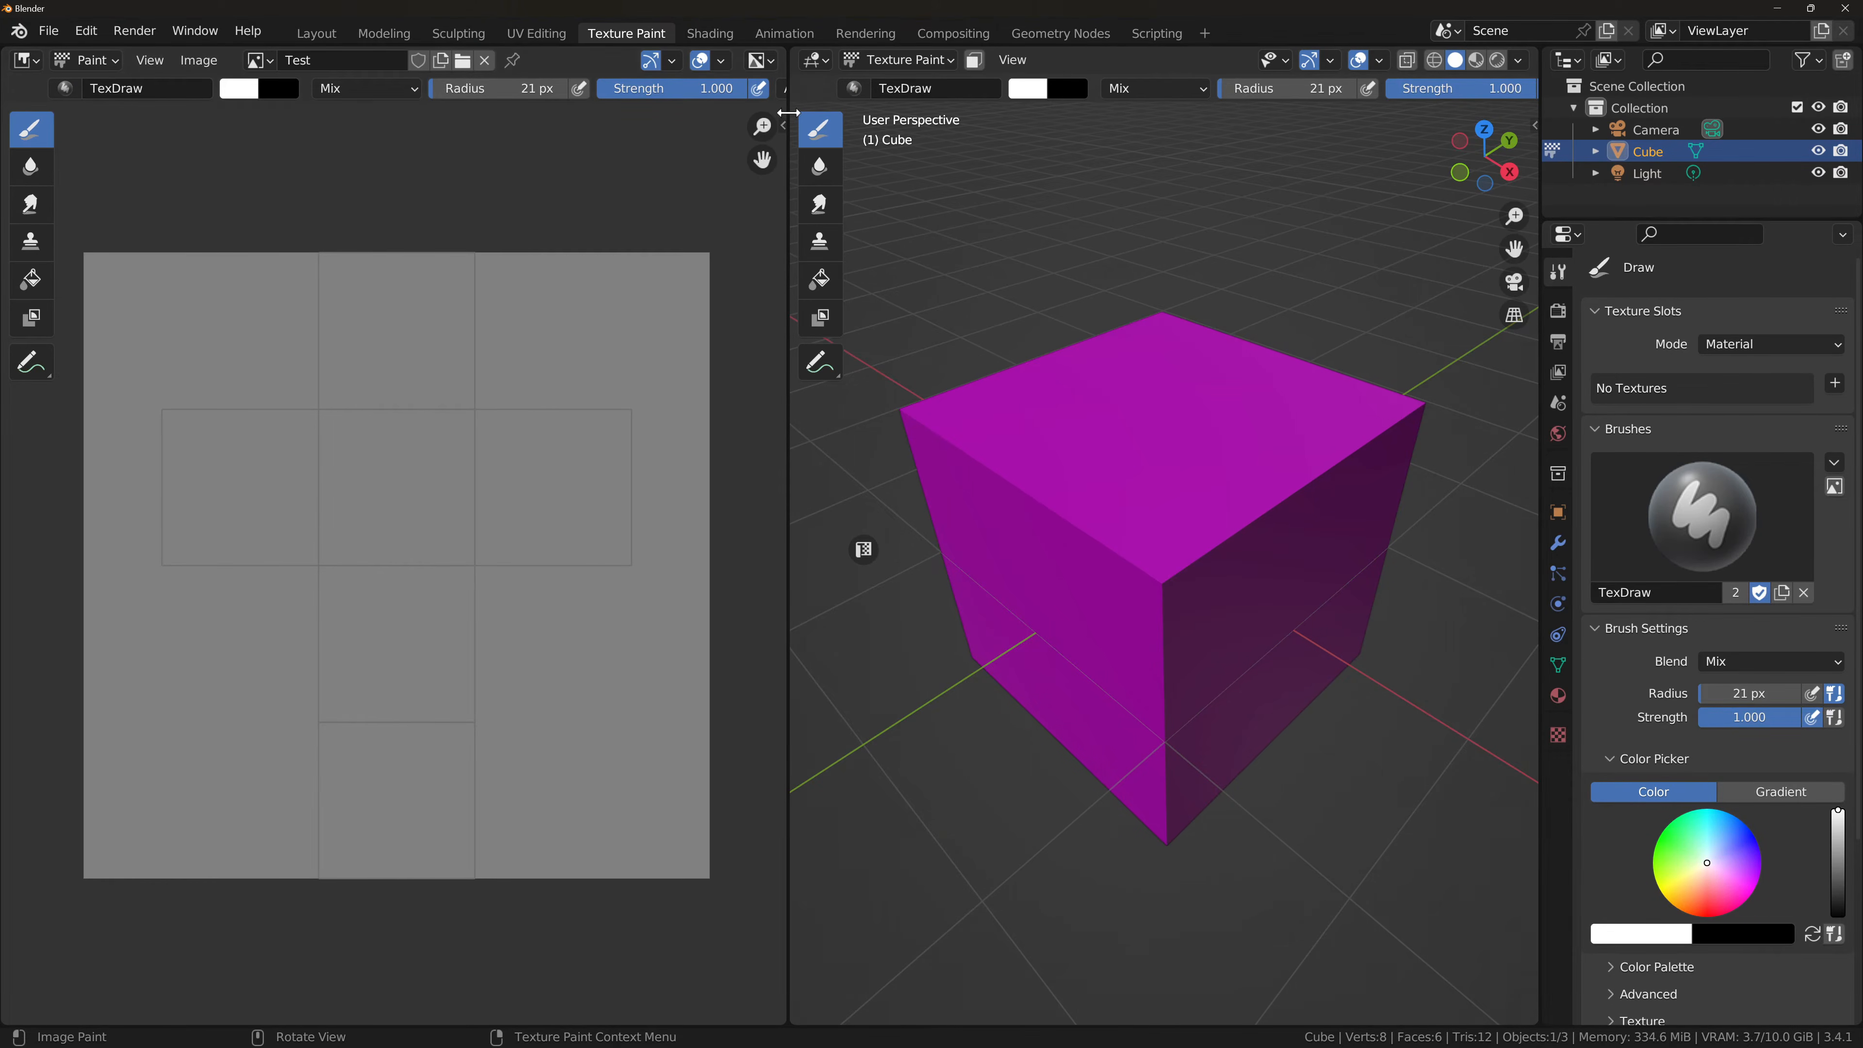
pyautogui.moveTo(788, 150); pyautogui.dragTo(1201, 150)
pyautogui.click(1201, 127)
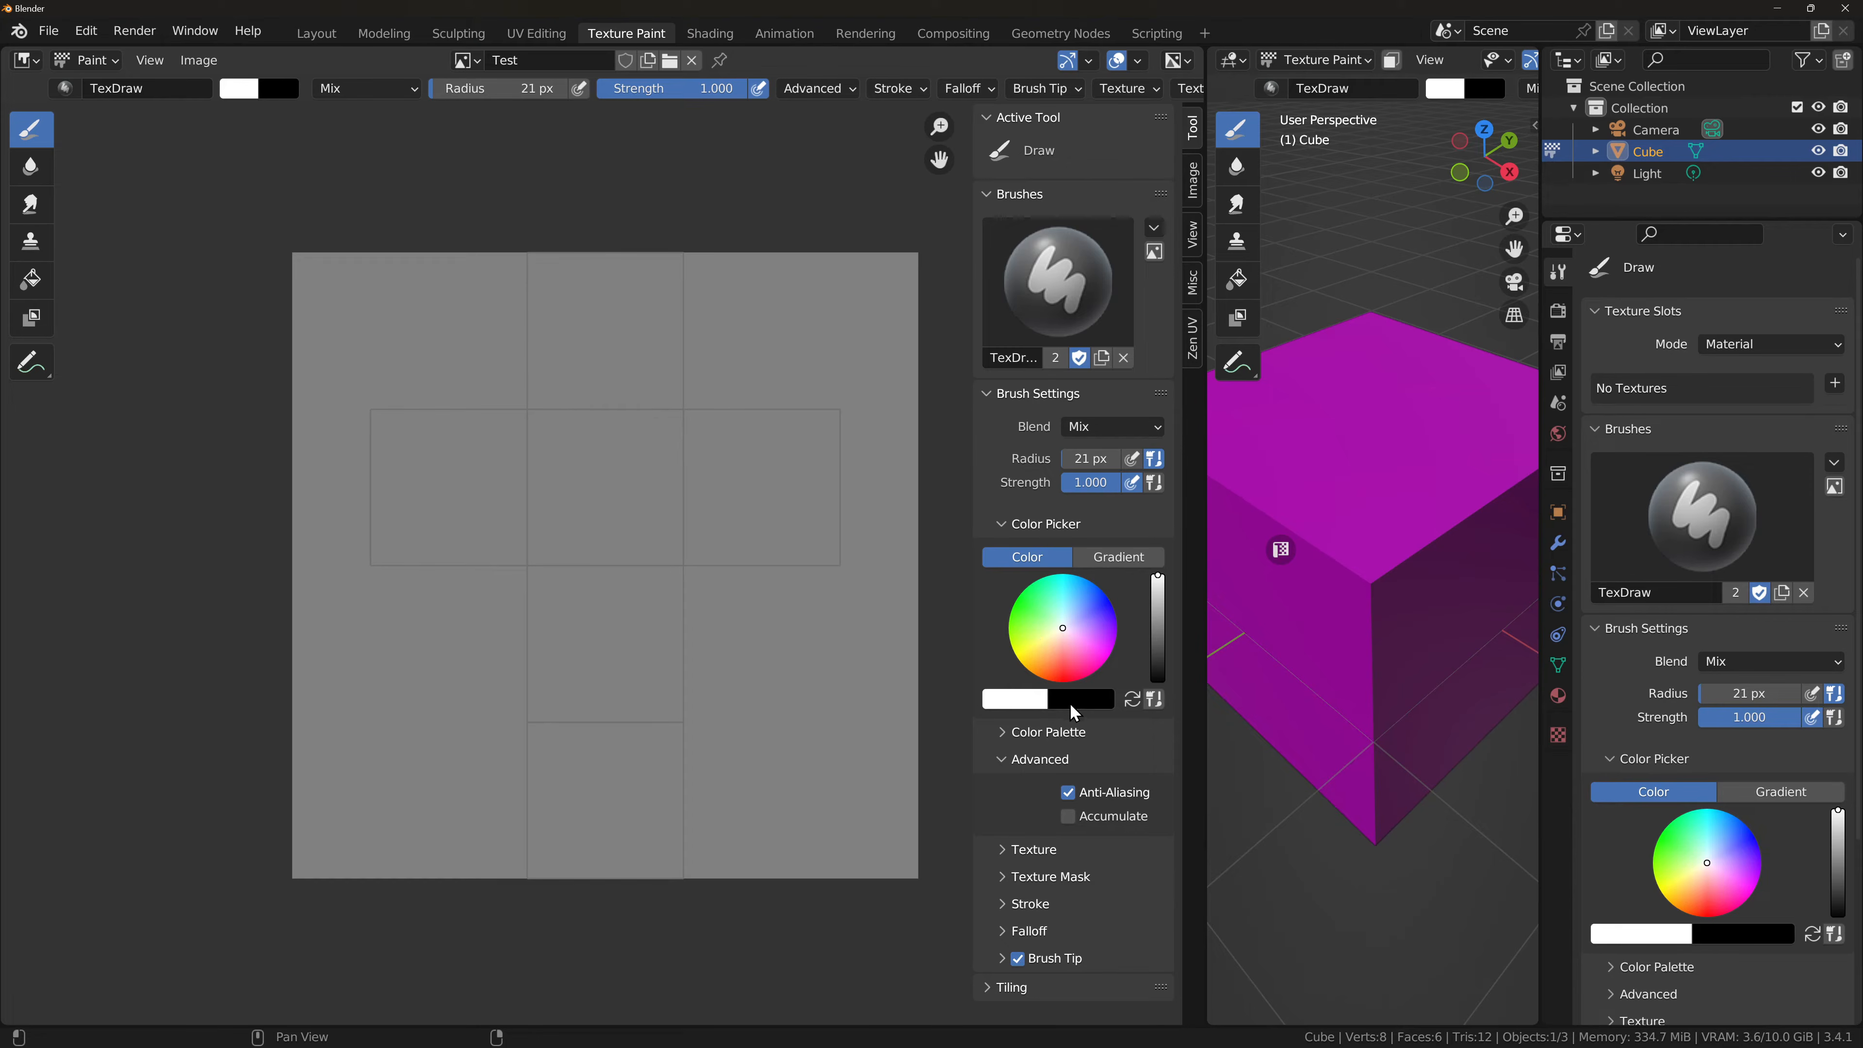
# Step: Swap the brush colours so black is primary, and make pen pressure control the radius instead of the strength
pyautogui.click(1132, 701)
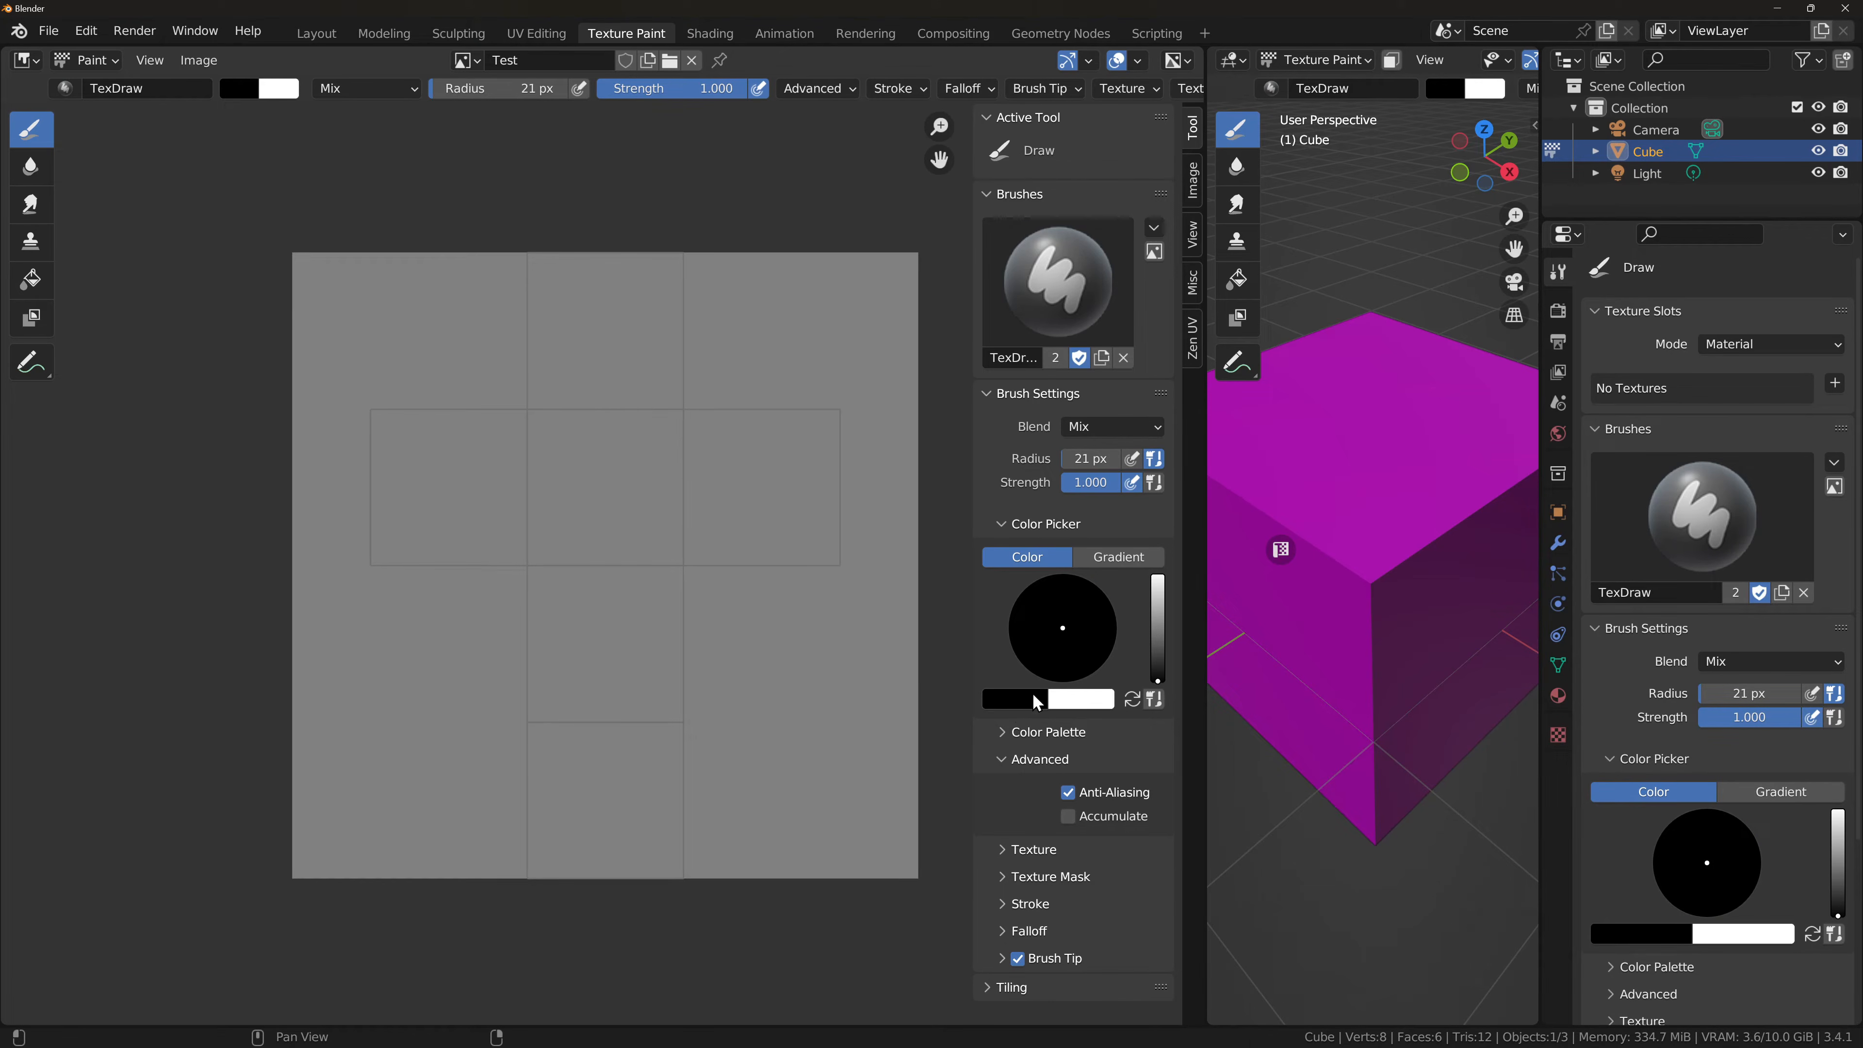
pyautogui.click(1134, 697)
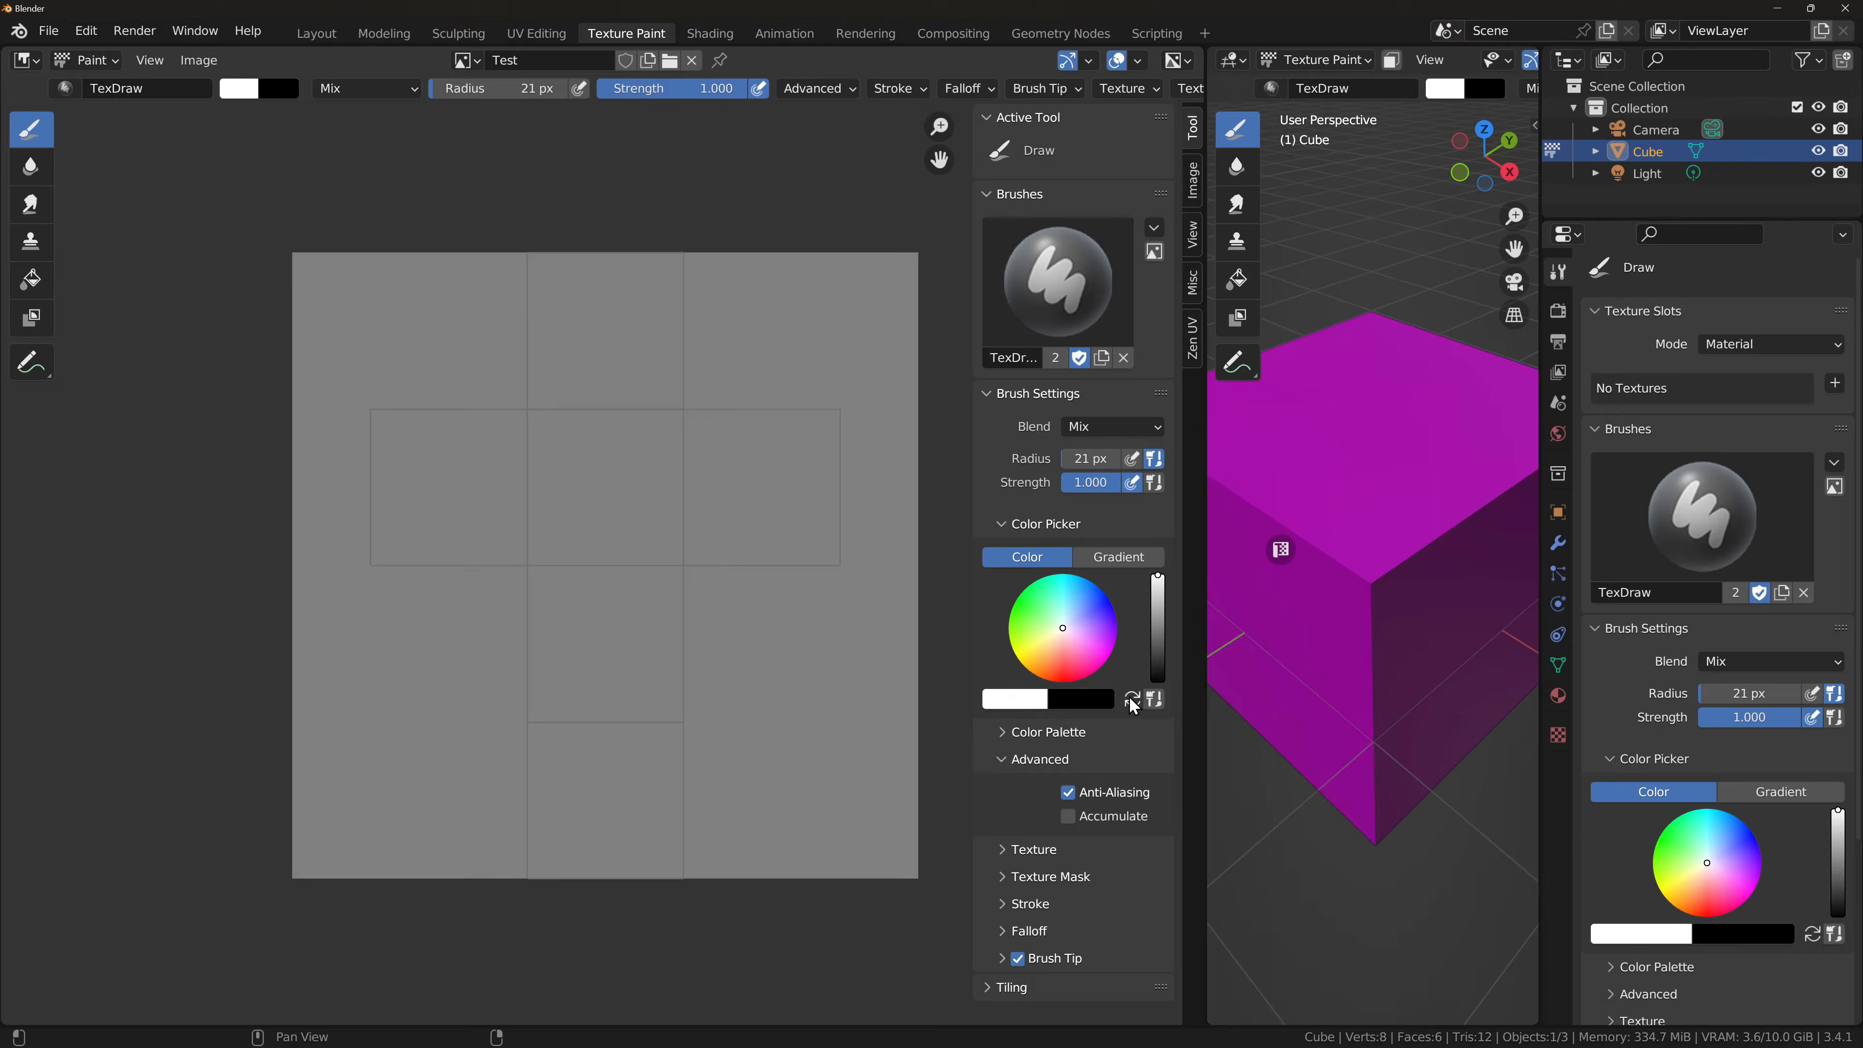
pyautogui.click(1134, 699)
pyautogui.click(1135, 698)
pyautogui.click(1135, 699)
pyautogui.click(1135, 701)
pyautogui.click(1134, 701)
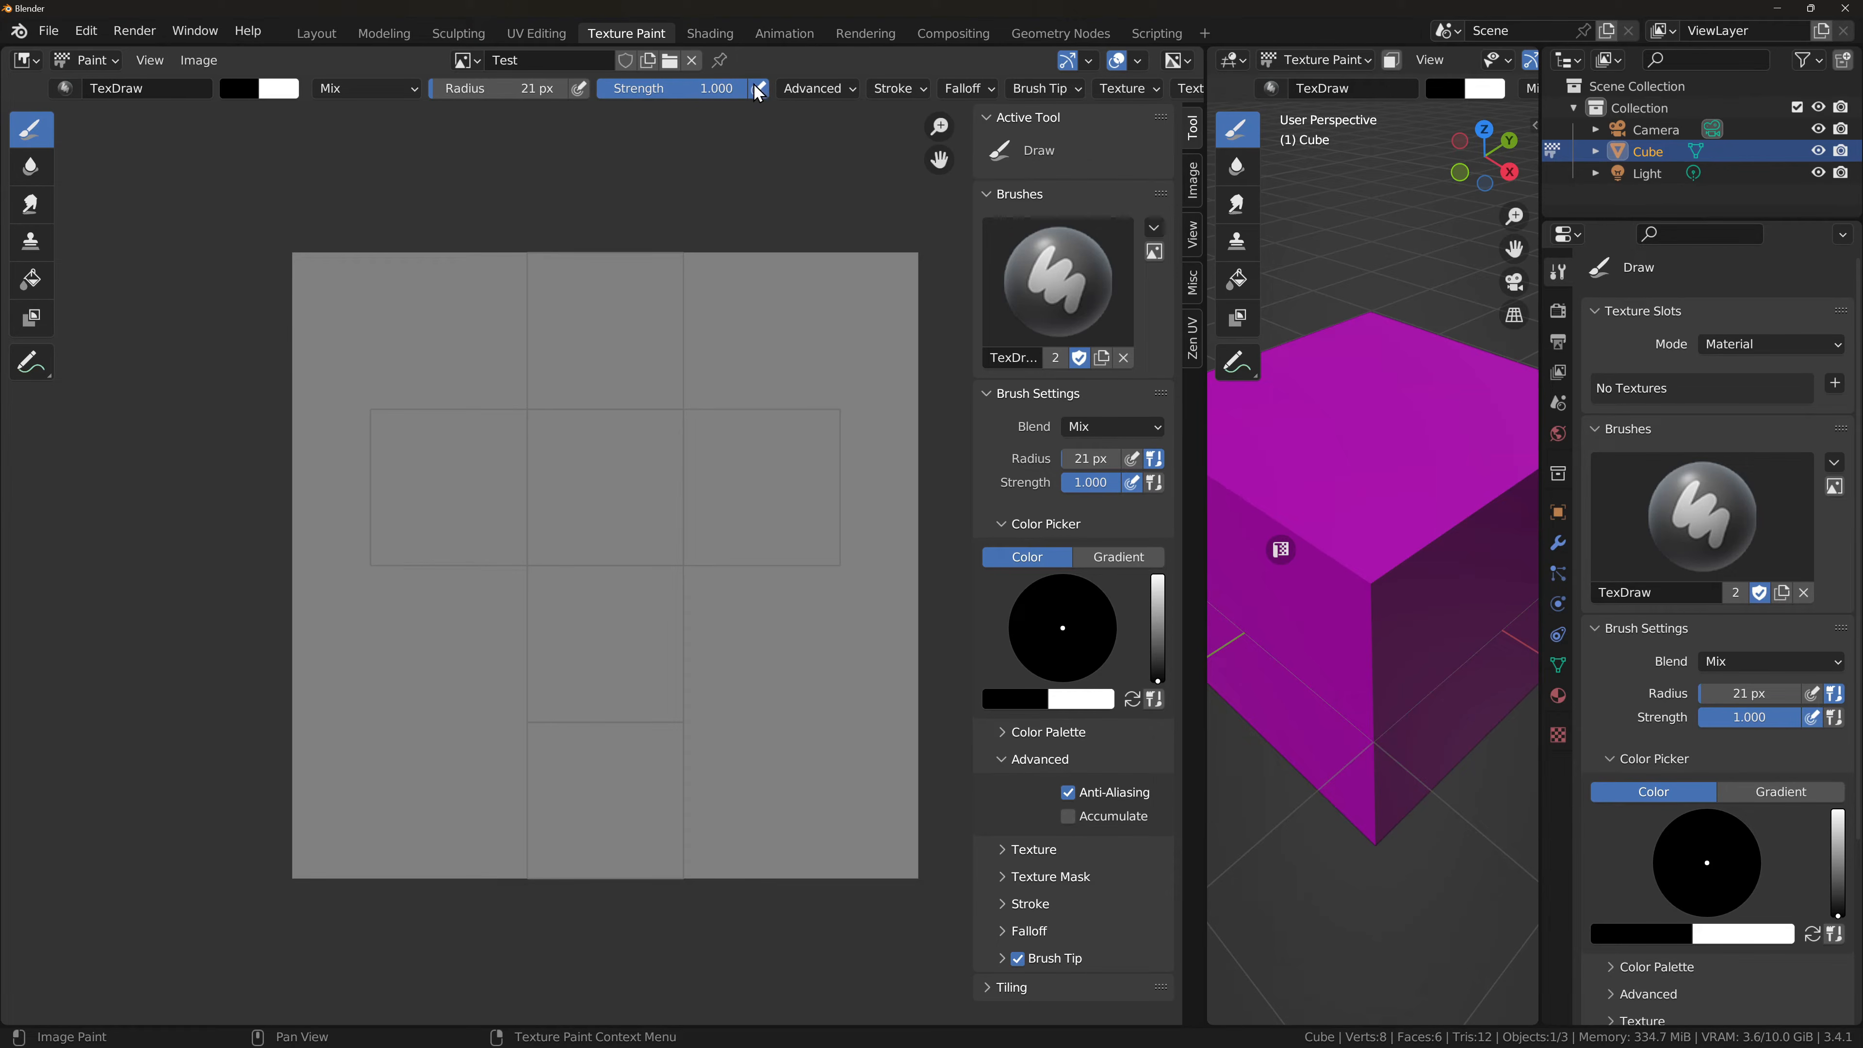
pyautogui.click(579, 89)
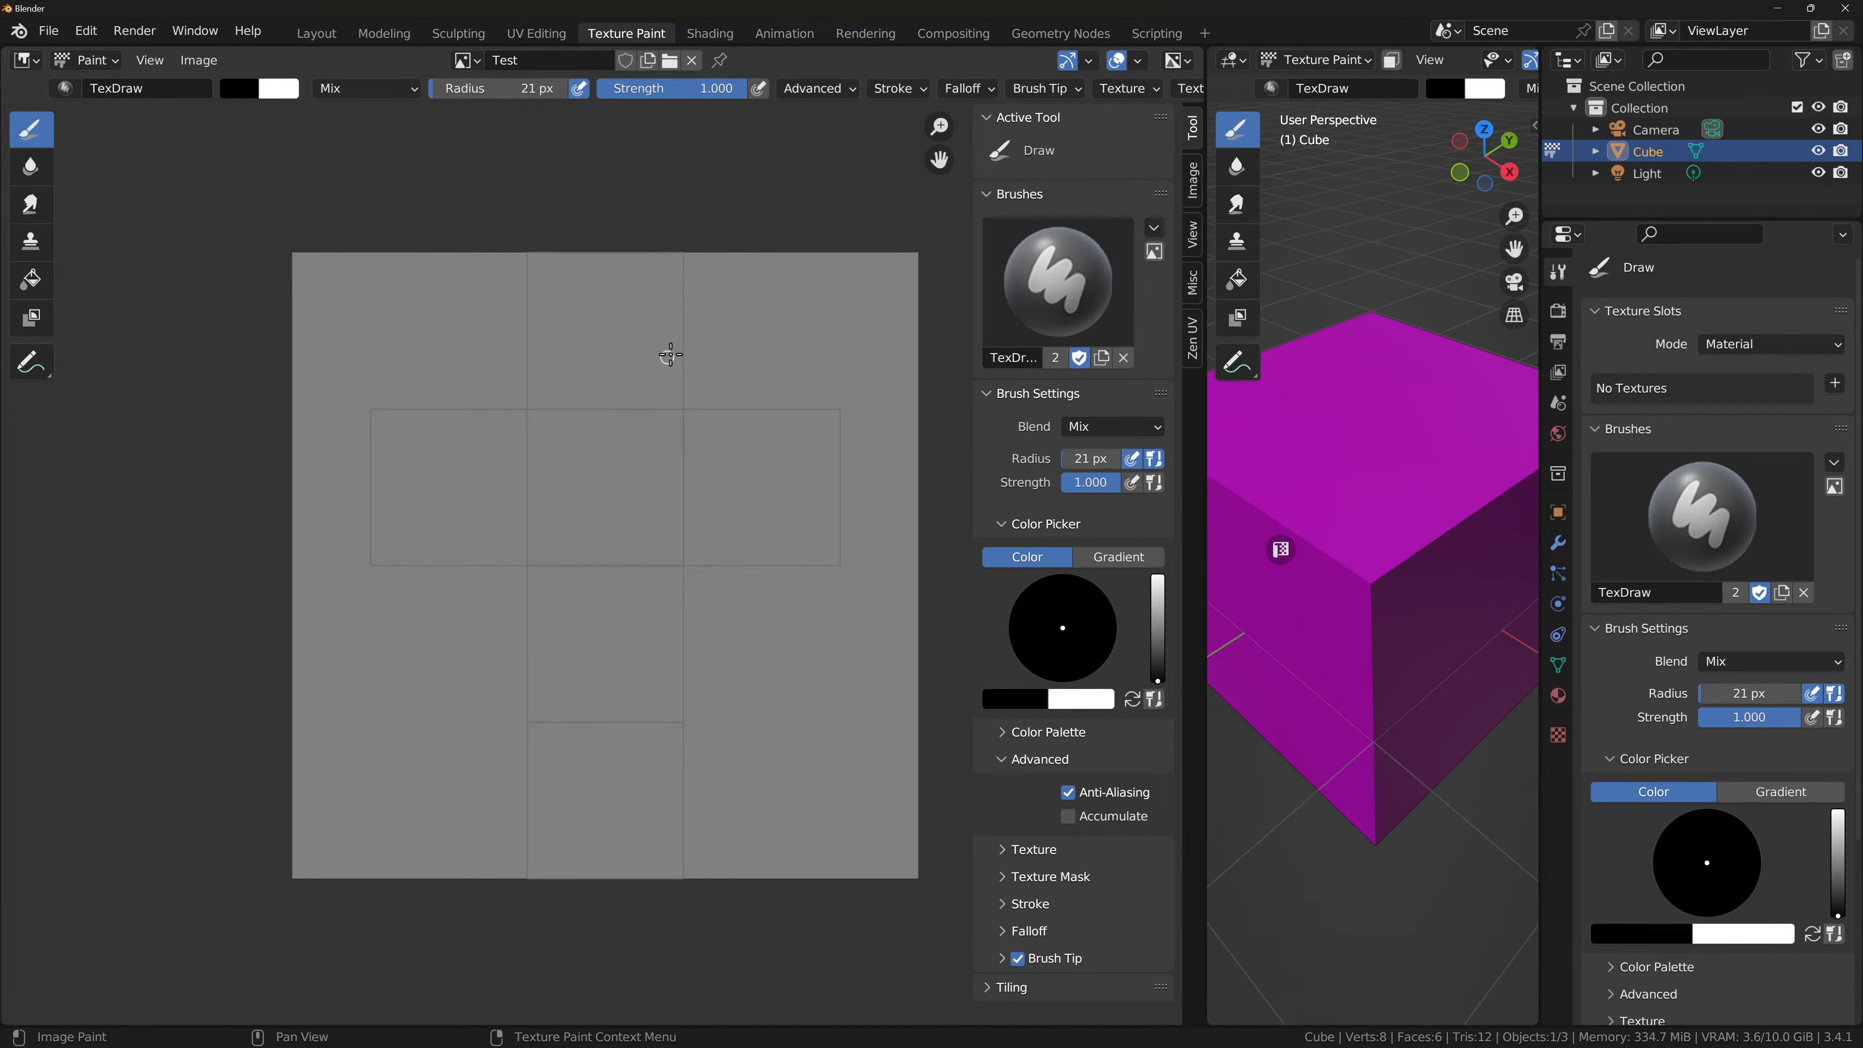
# Step: Draw a black stick figure with a round head, body line, straight arms and two short legs on the Test image
pyautogui.moveTo(599, 321)
pyautogui.mouseDown()
pyautogui.moveTo(645, 362)
pyautogui.moveTo(574, 347)
pyautogui.moveTo(594, 554)
pyautogui.mouseUp()
pyautogui.moveTo(478, 488); pyautogui.dragTo(728, 482)
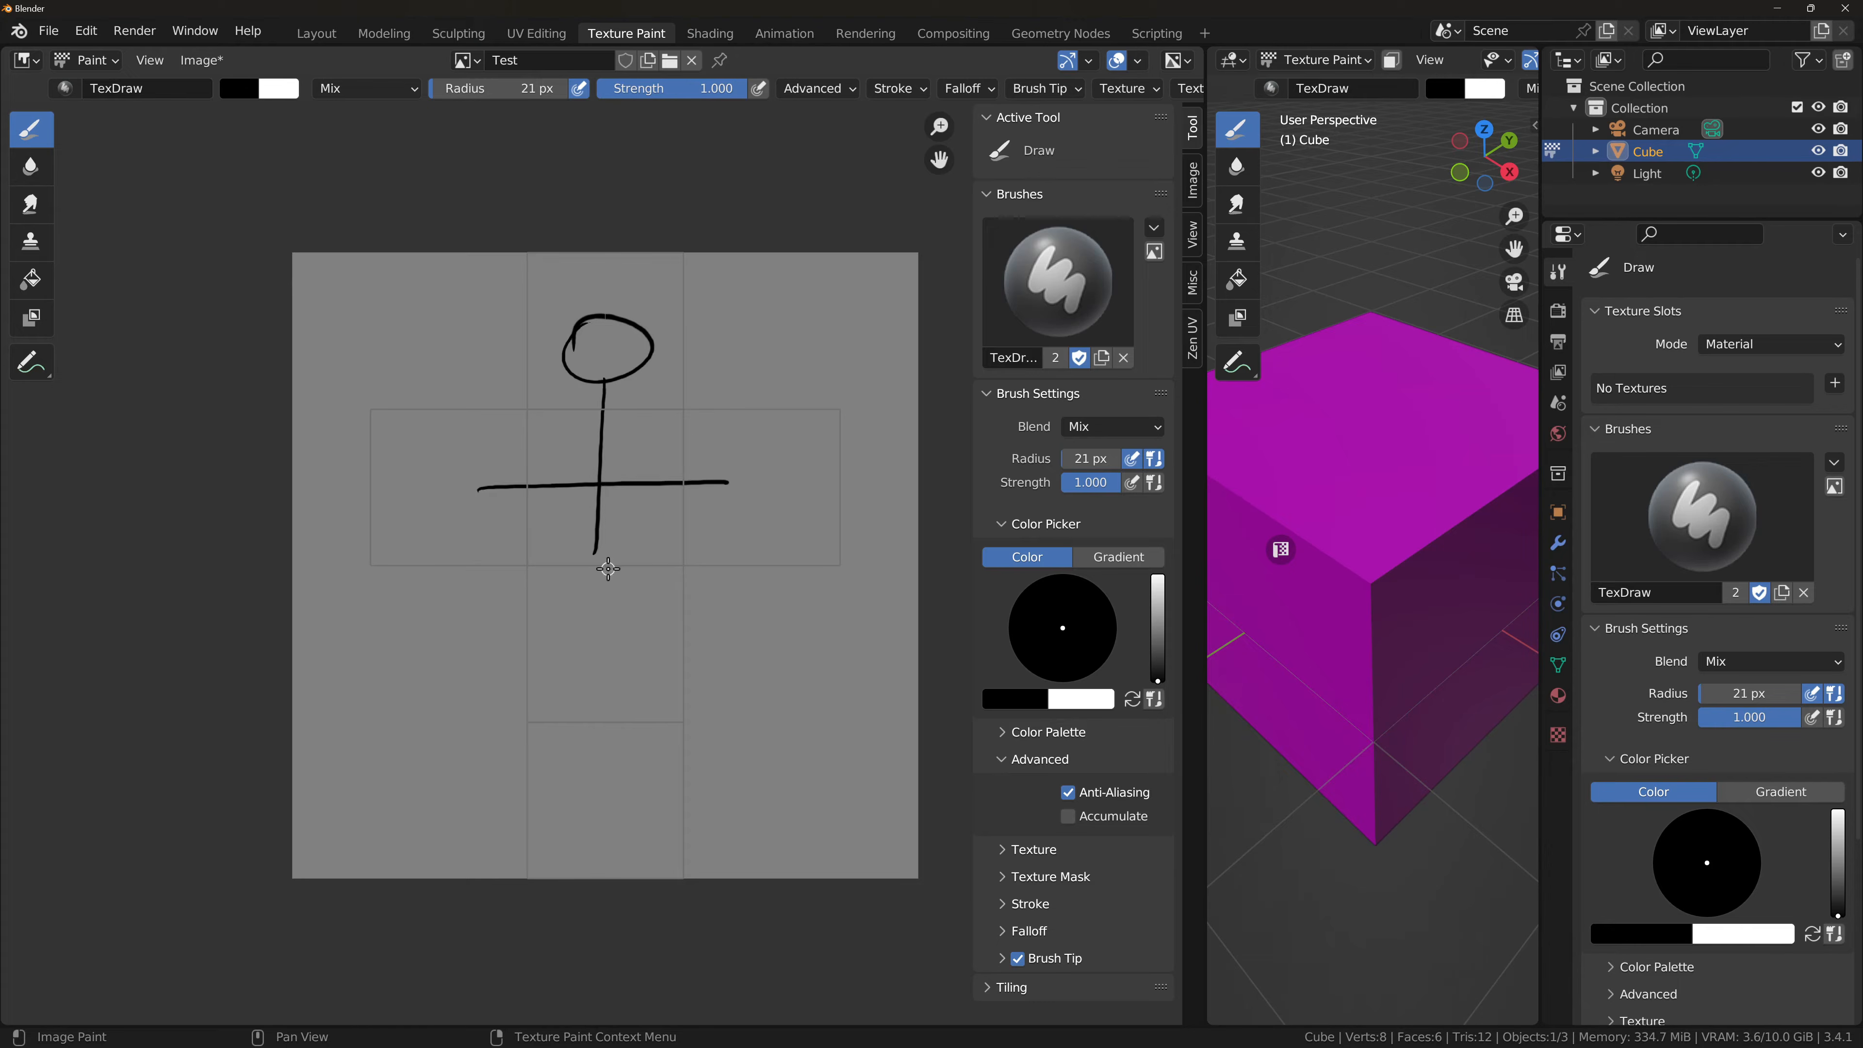
pyautogui.moveTo(596, 564)
pyautogui.mouseDown()
pyautogui.moveTo(618, 639)
pyautogui.moveTo(571, 617)
pyautogui.mouseUp()
# Step: Narrow the image editor to give the 3D view more room, and reselect the Test image for display
pyautogui.moveTo(1206, 409)
pyautogui.mouseDown()
pyautogui.moveTo(742, 417)
pyautogui.moveTo(1088, 477)
pyautogui.mouseUp()
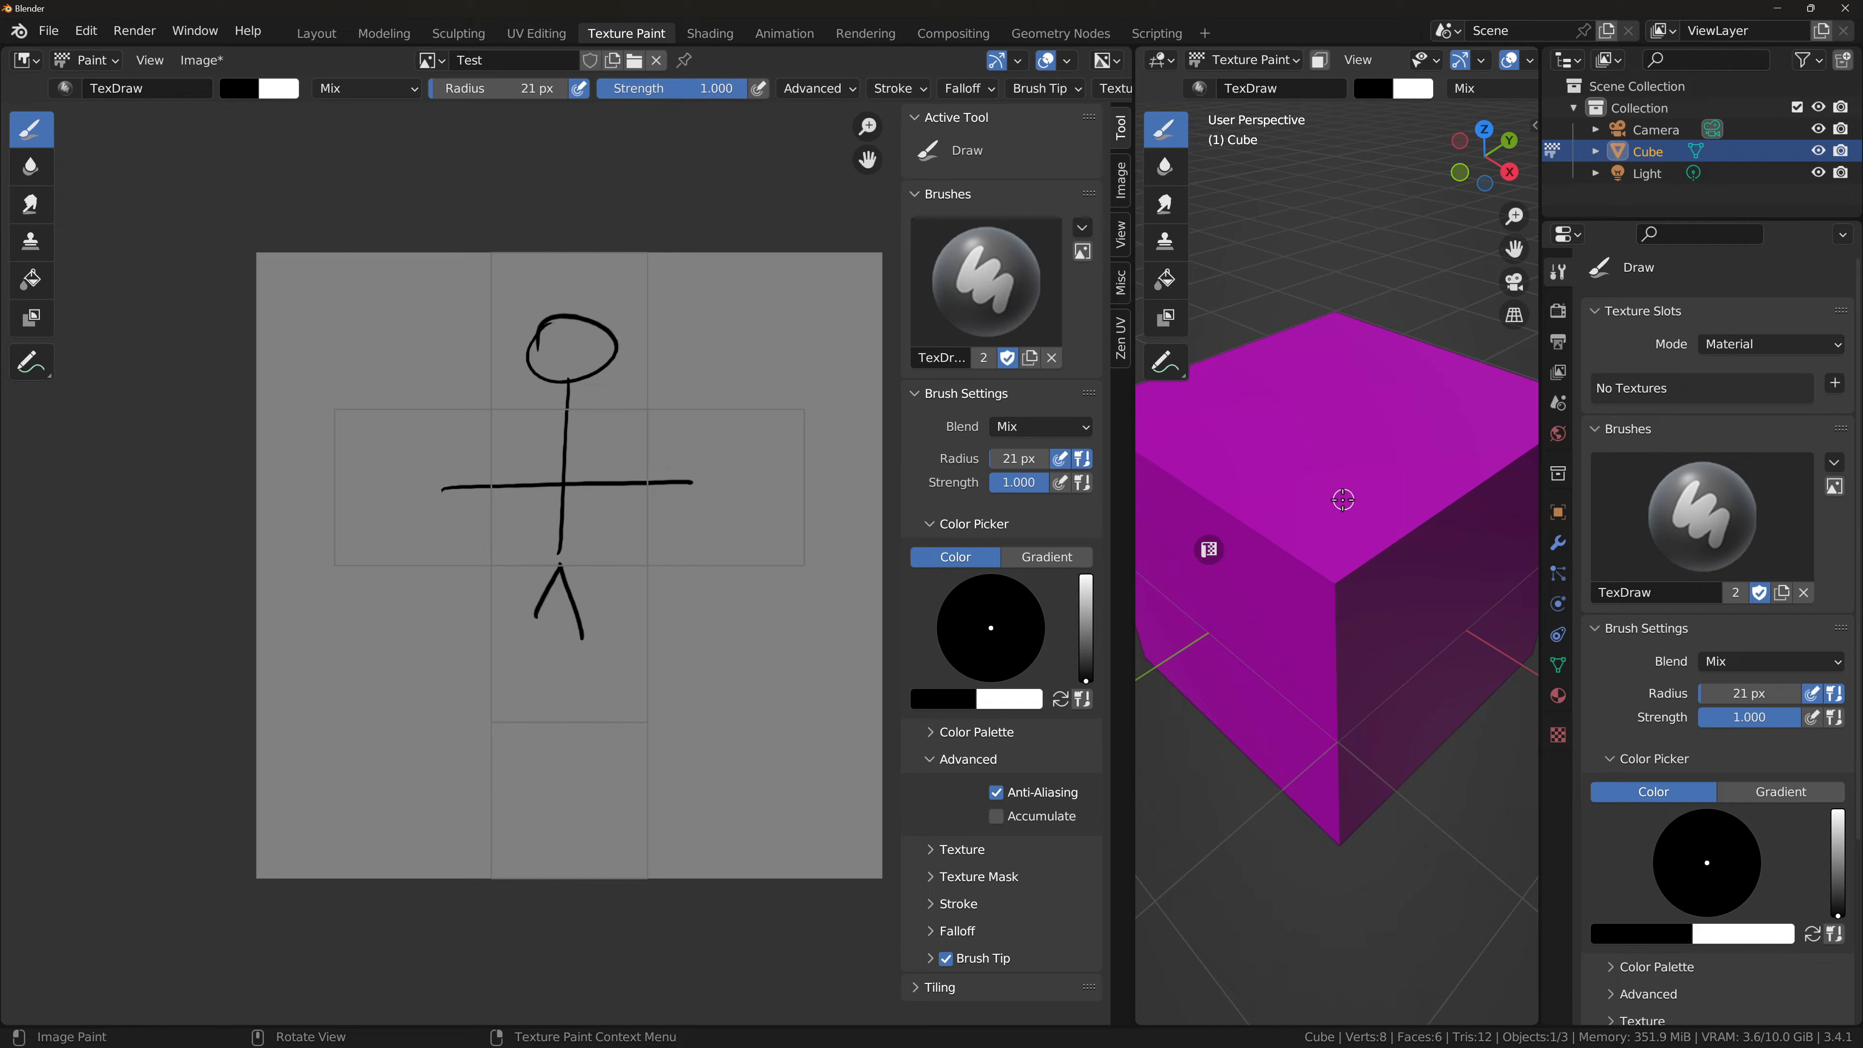
pyautogui.moveTo(1134, 425)
pyautogui.mouseDown()
pyautogui.moveTo(699, 437)
pyautogui.moveTo(1179, 456)
pyautogui.moveTo(1149, 456)
pyautogui.mouseUp()
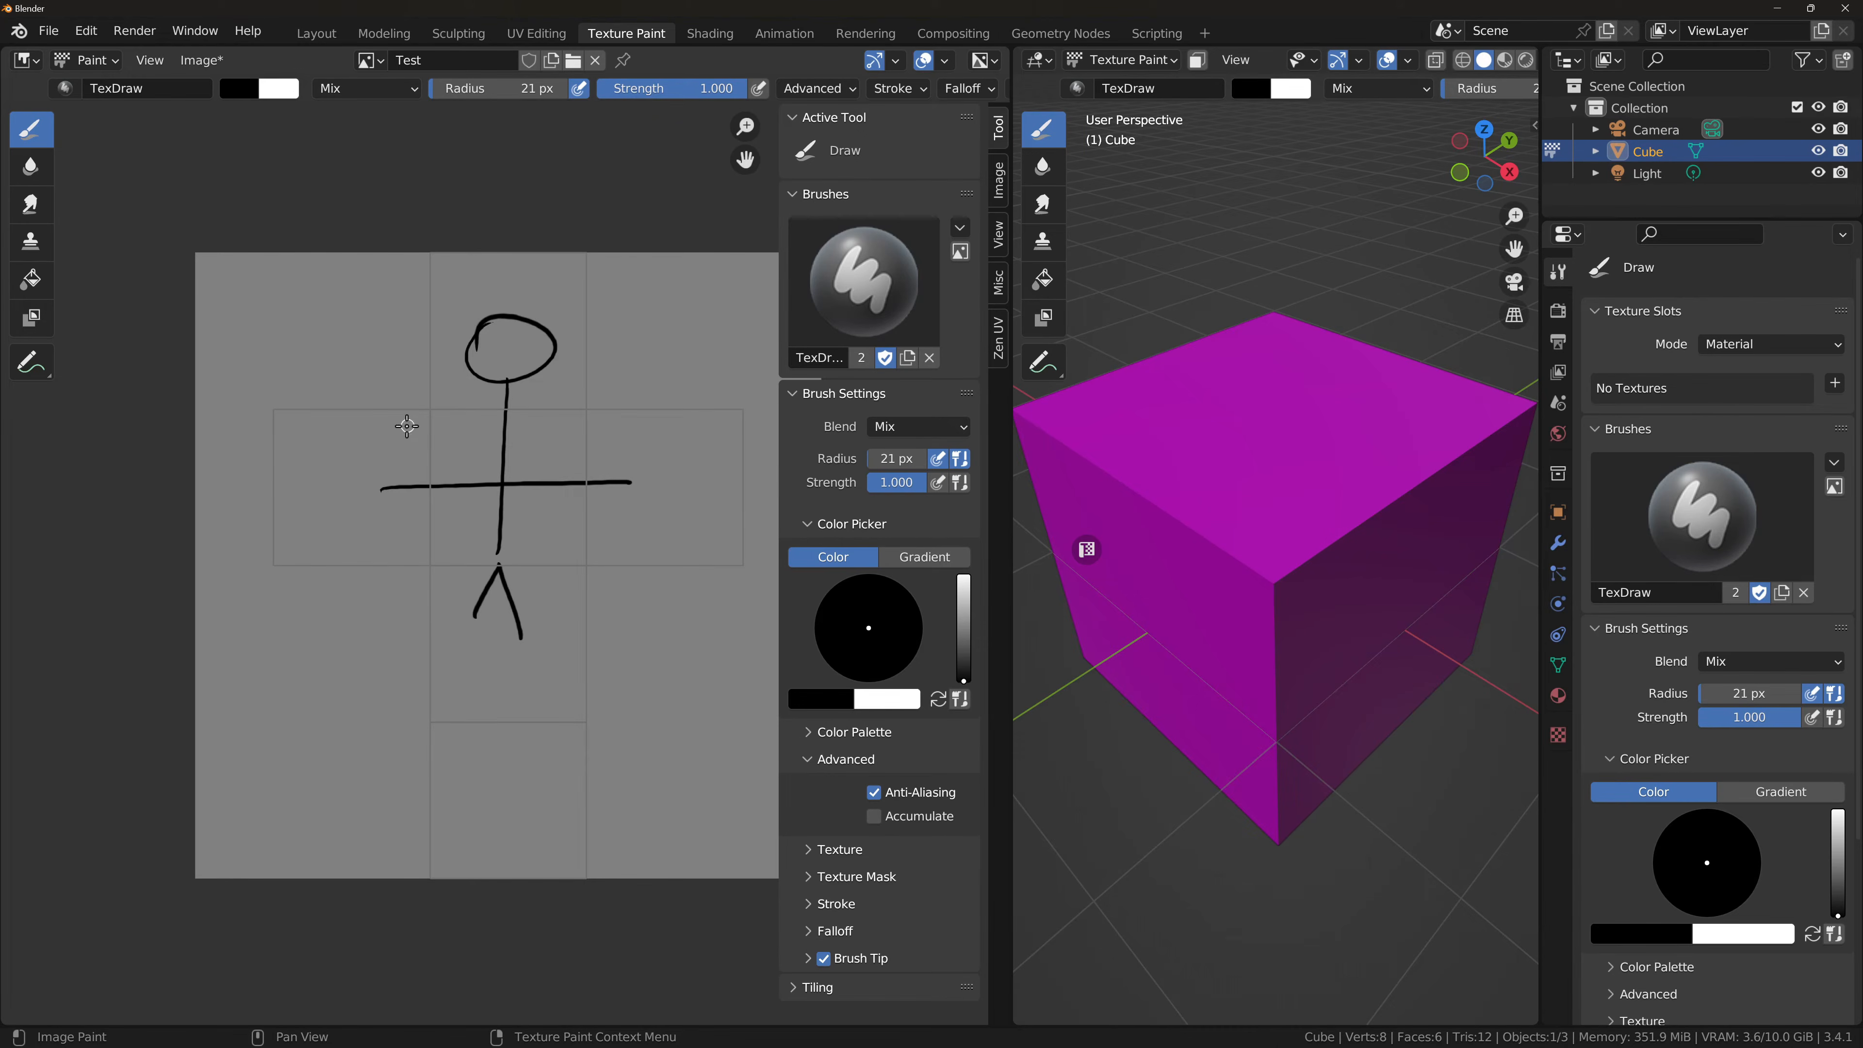
pyautogui.moveTo(1007, 430); pyautogui.dragTo(1126, 523)
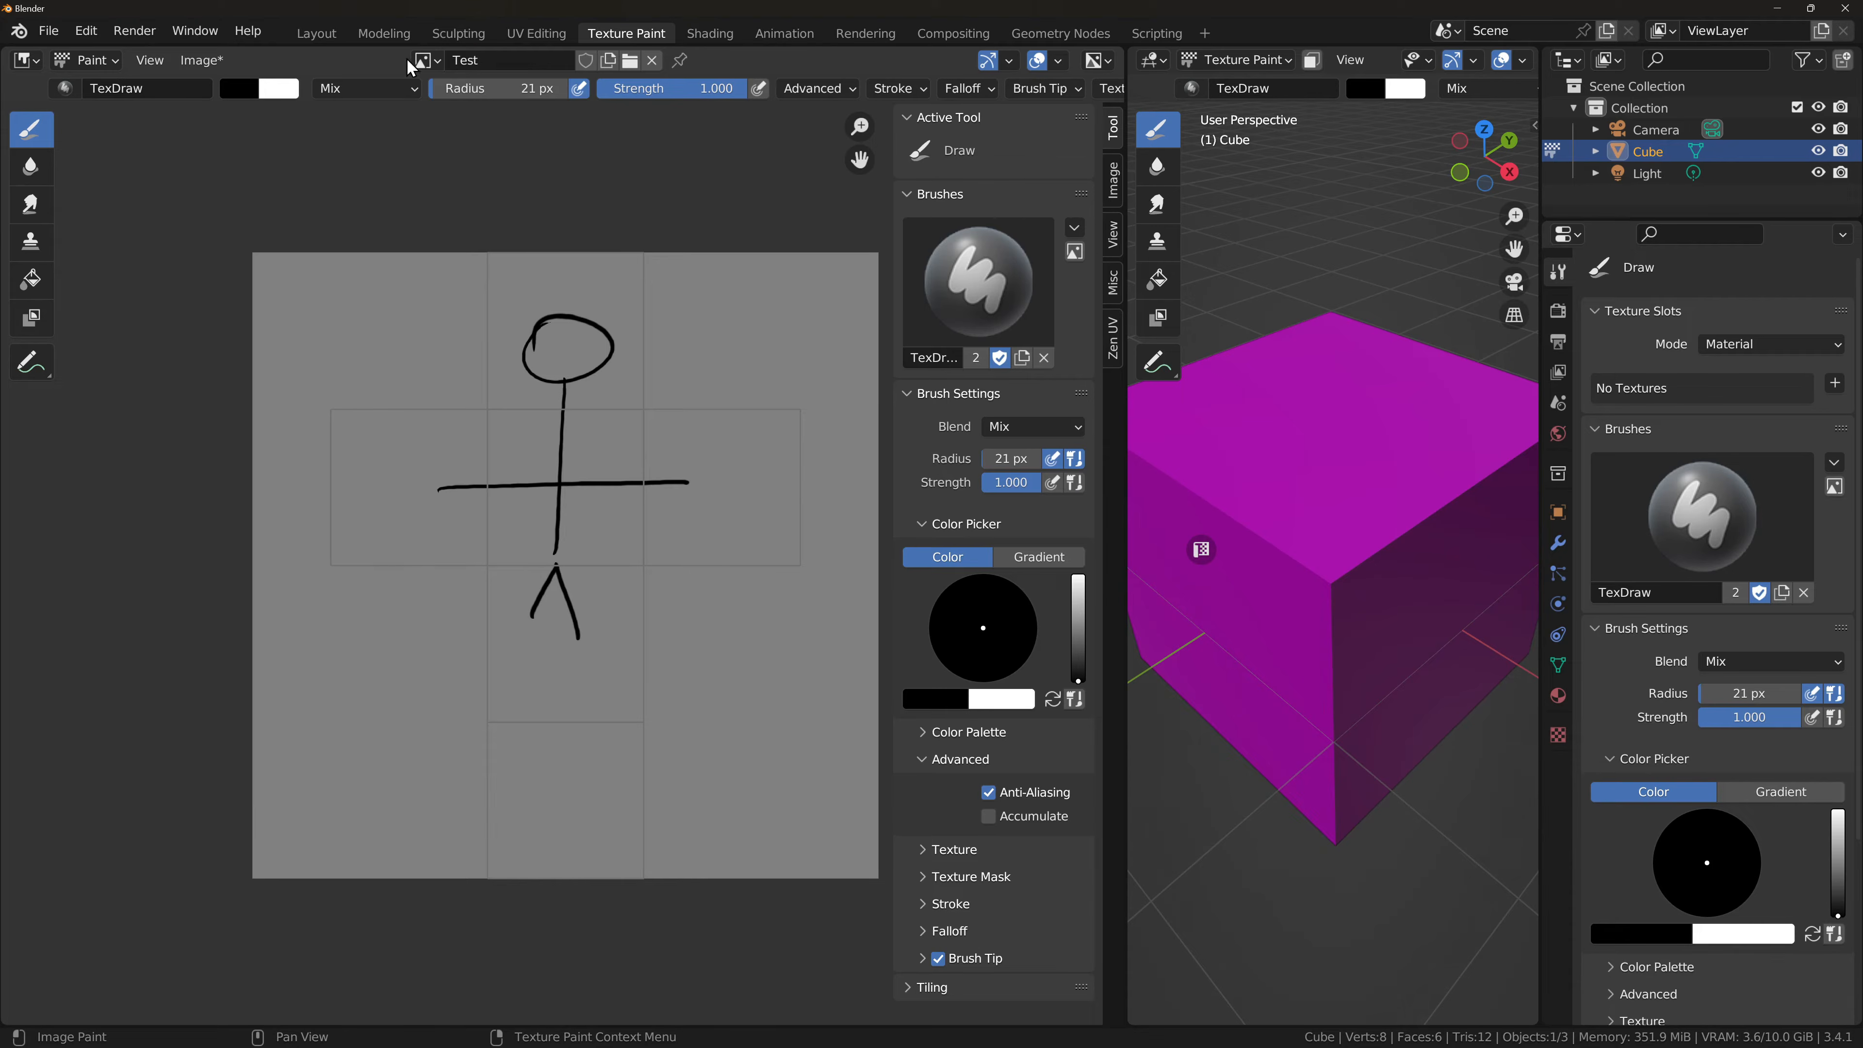
pyautogui.click(429, 63)
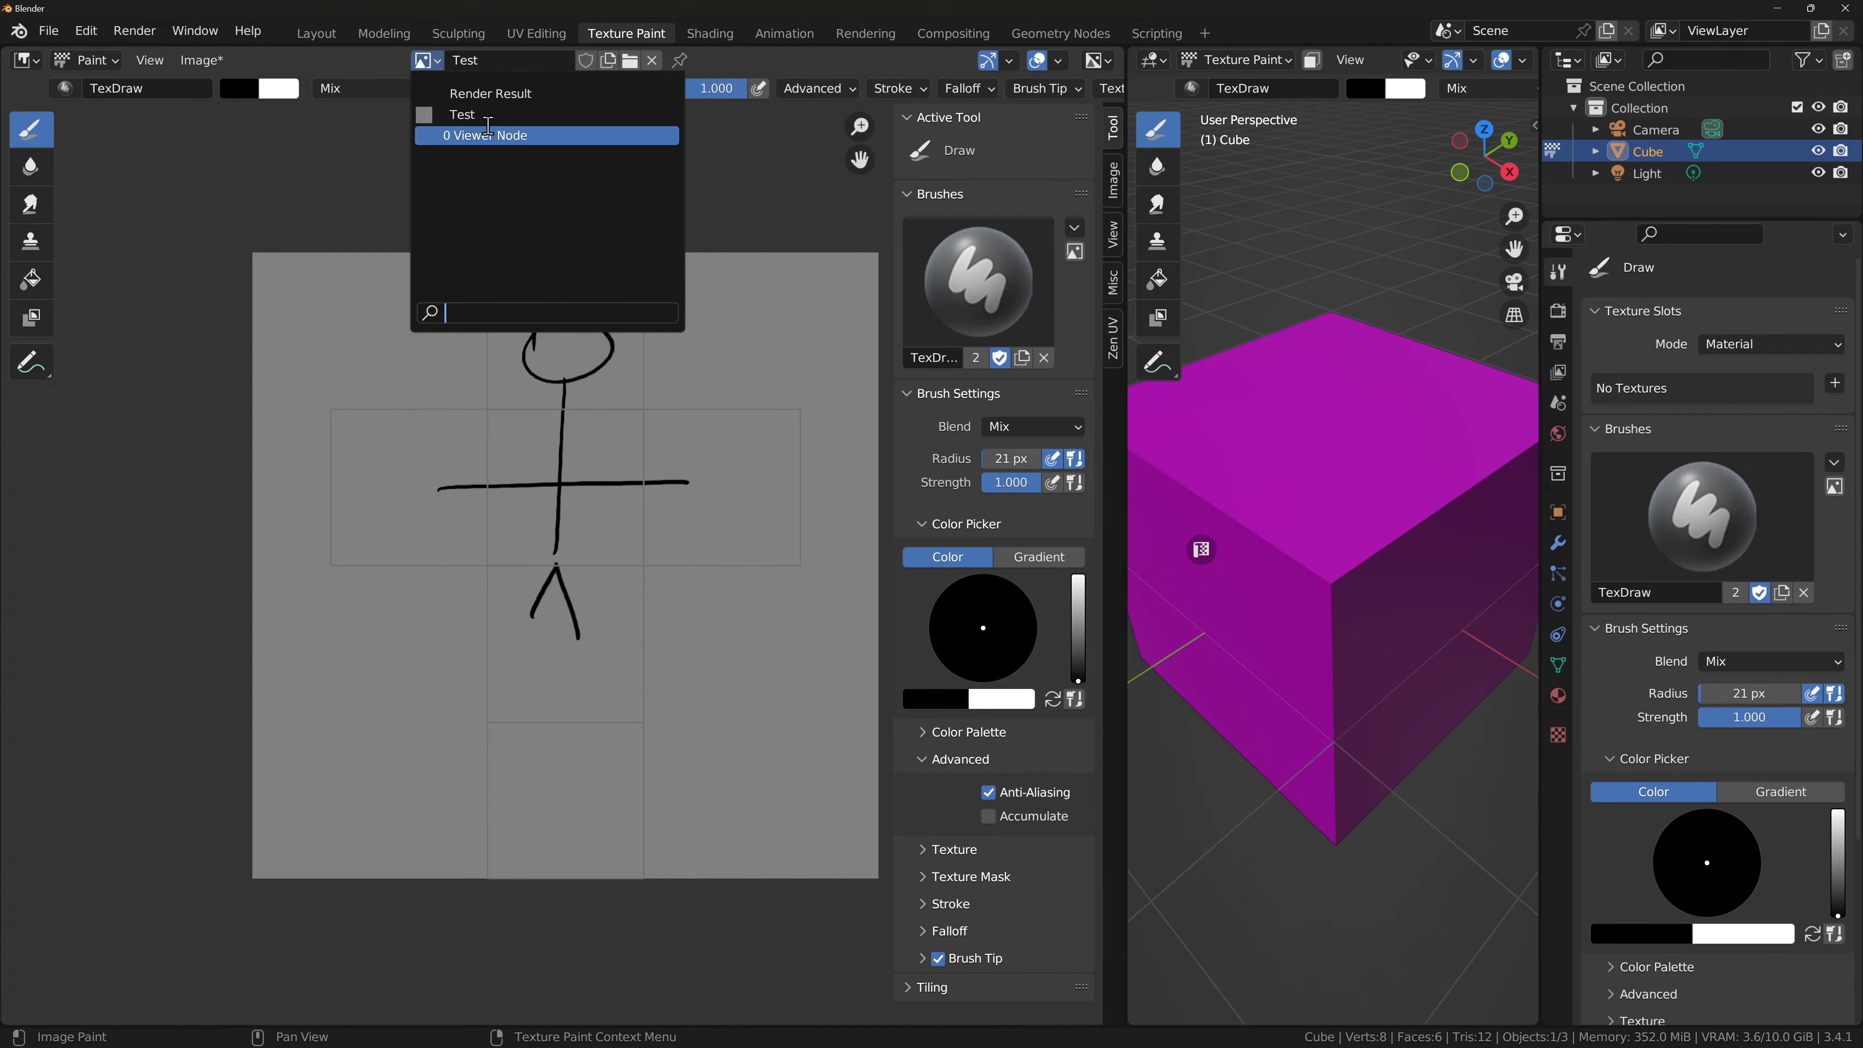
pyautogui.click(465, 115)
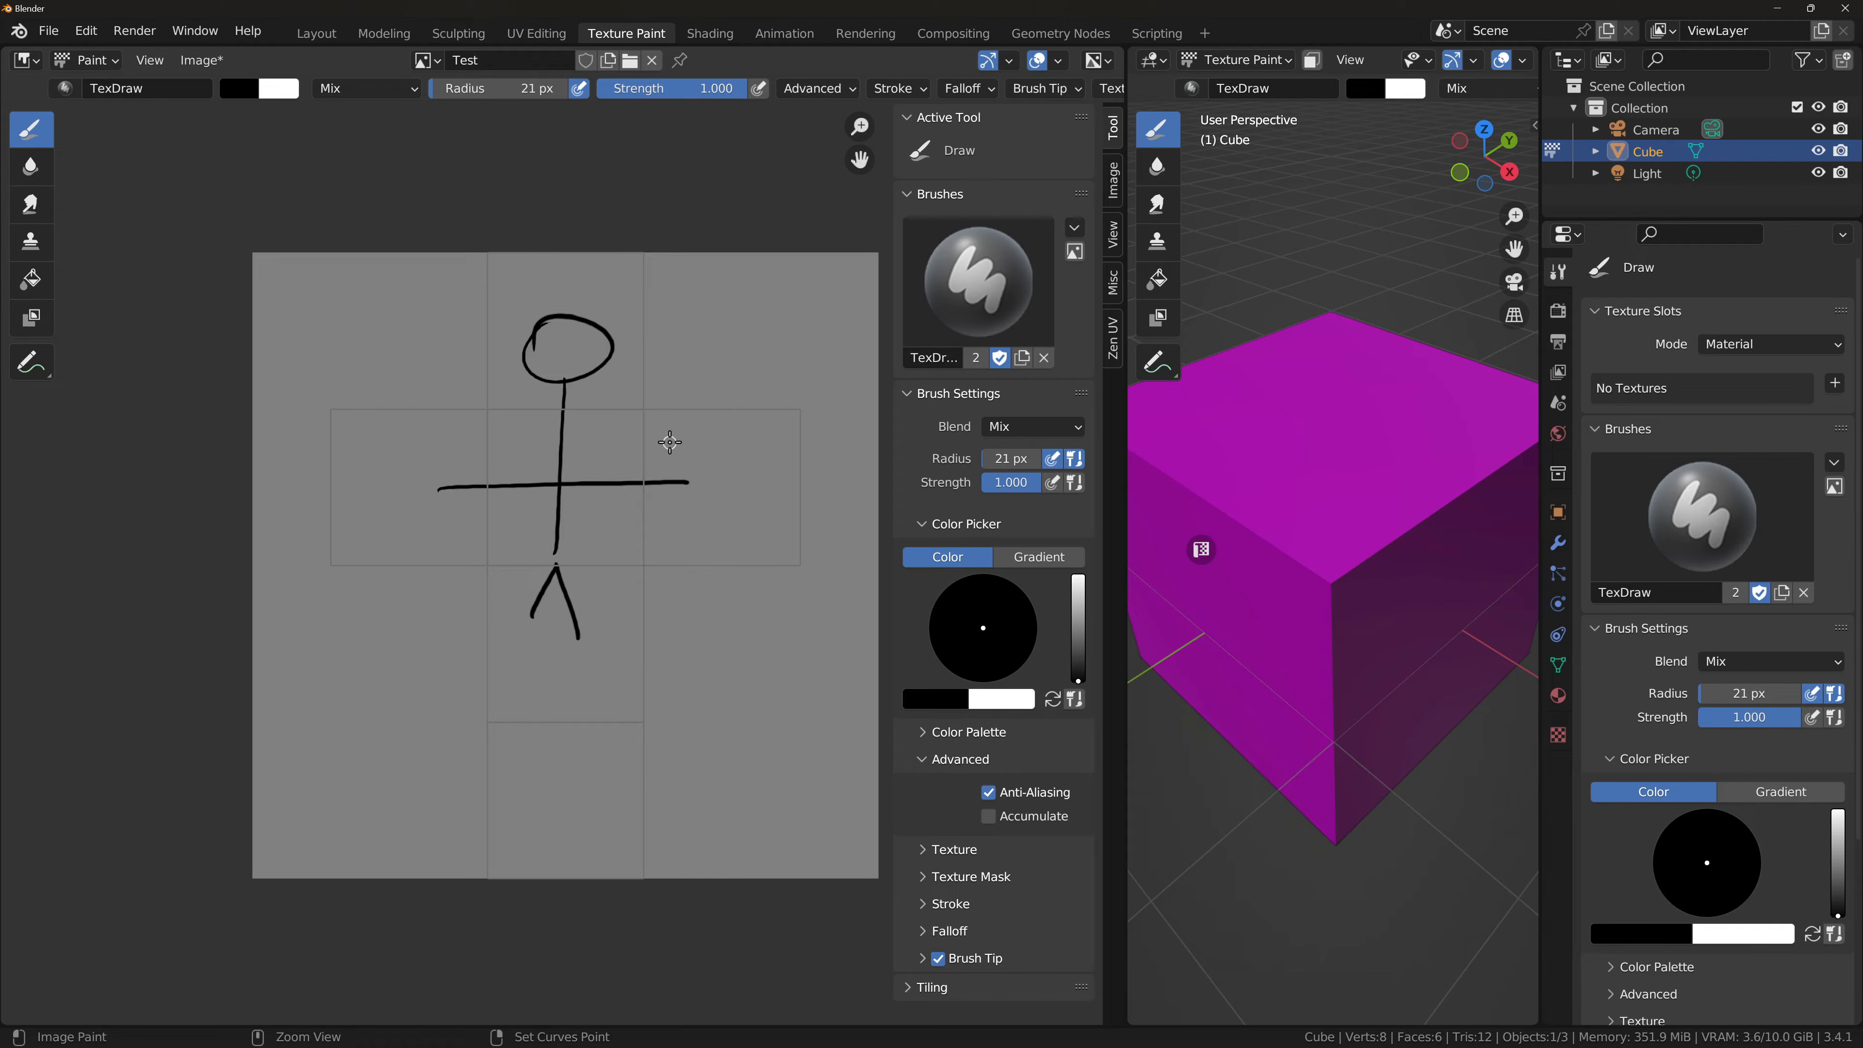
# Step: Undo the stick figure's legs, arms and body strokes, keeping only the head
pyautogui.hotkey('ctrl', 'z')
pyautogui.hotkey('ctrl', 'z')
pyautogui.hotkey('ctrl', 'z')
pyautogui.hotkey('ctrl', 'z')
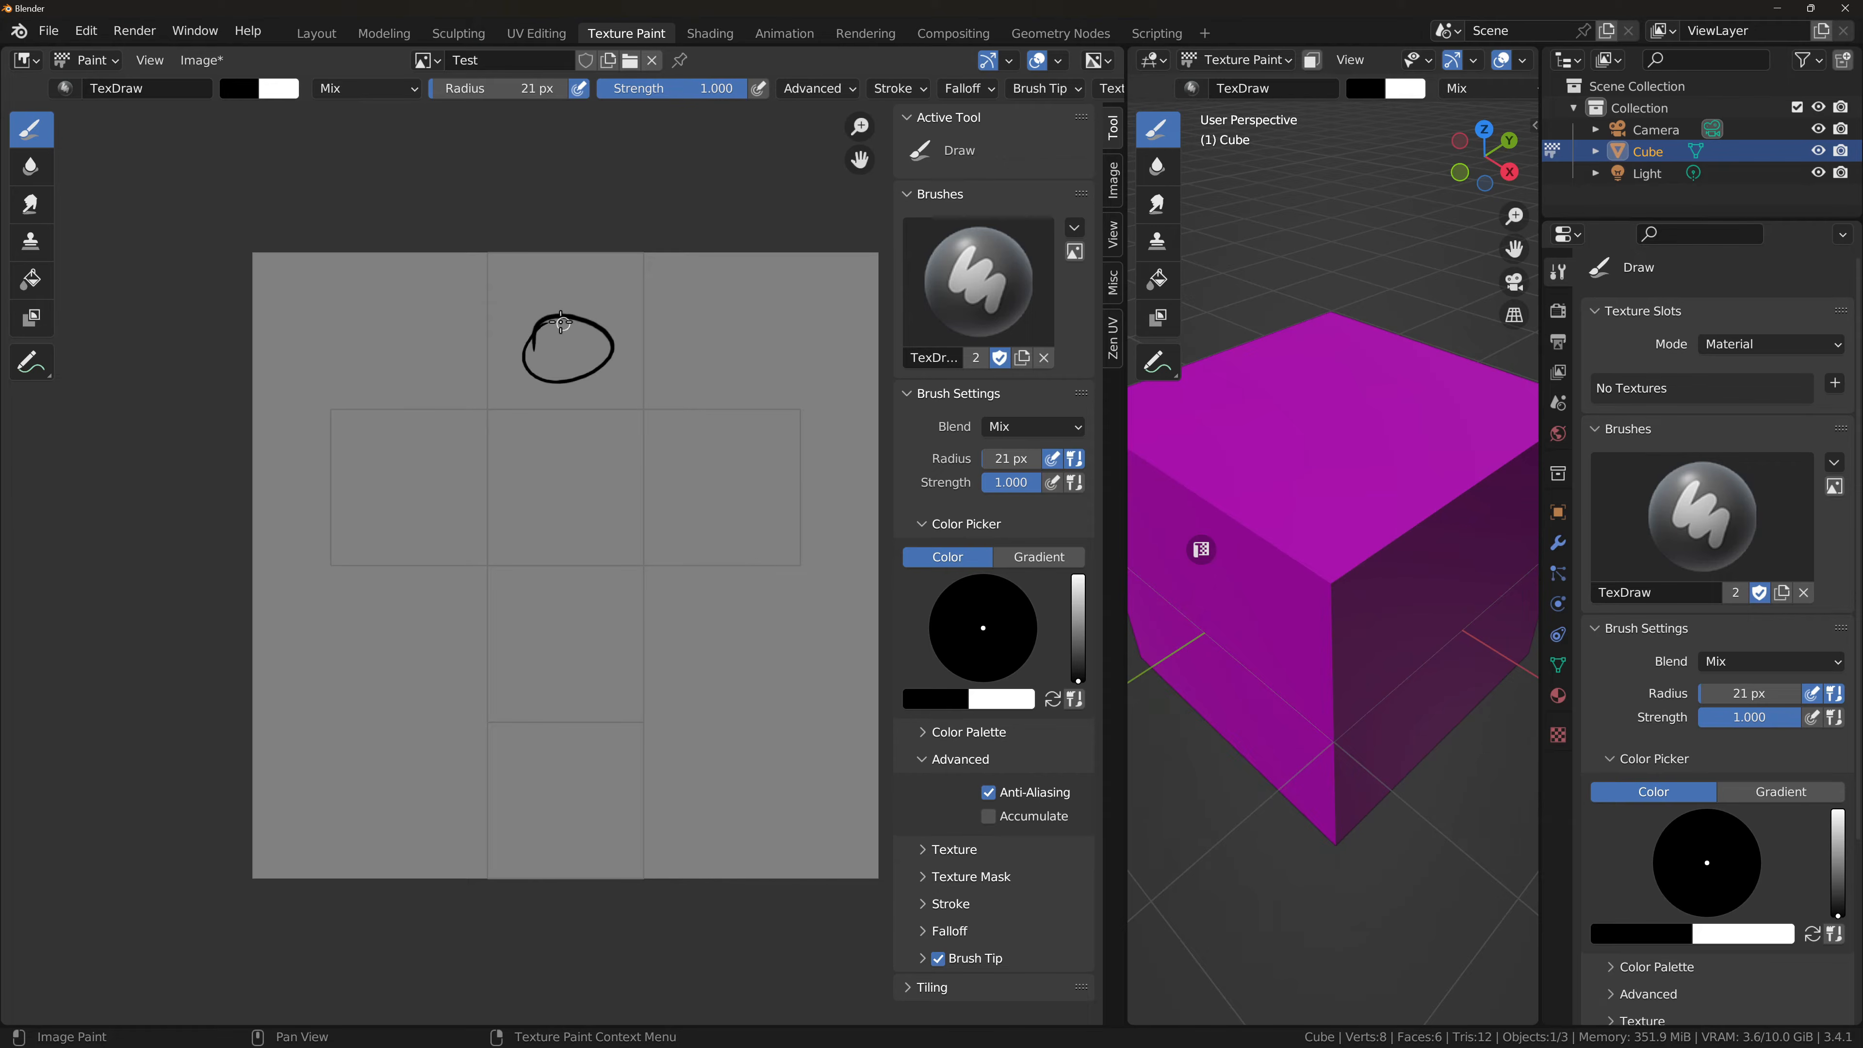
# Step: Set the secondary brush colour to the image's grey, swap it to primary and paint over the left part of the head's outline
pyautogui.click(244, 94)
pyautogui.click(292, 91)
pyautogui.moveTo(369, 374); pyautogui.dragTo(357, 372)
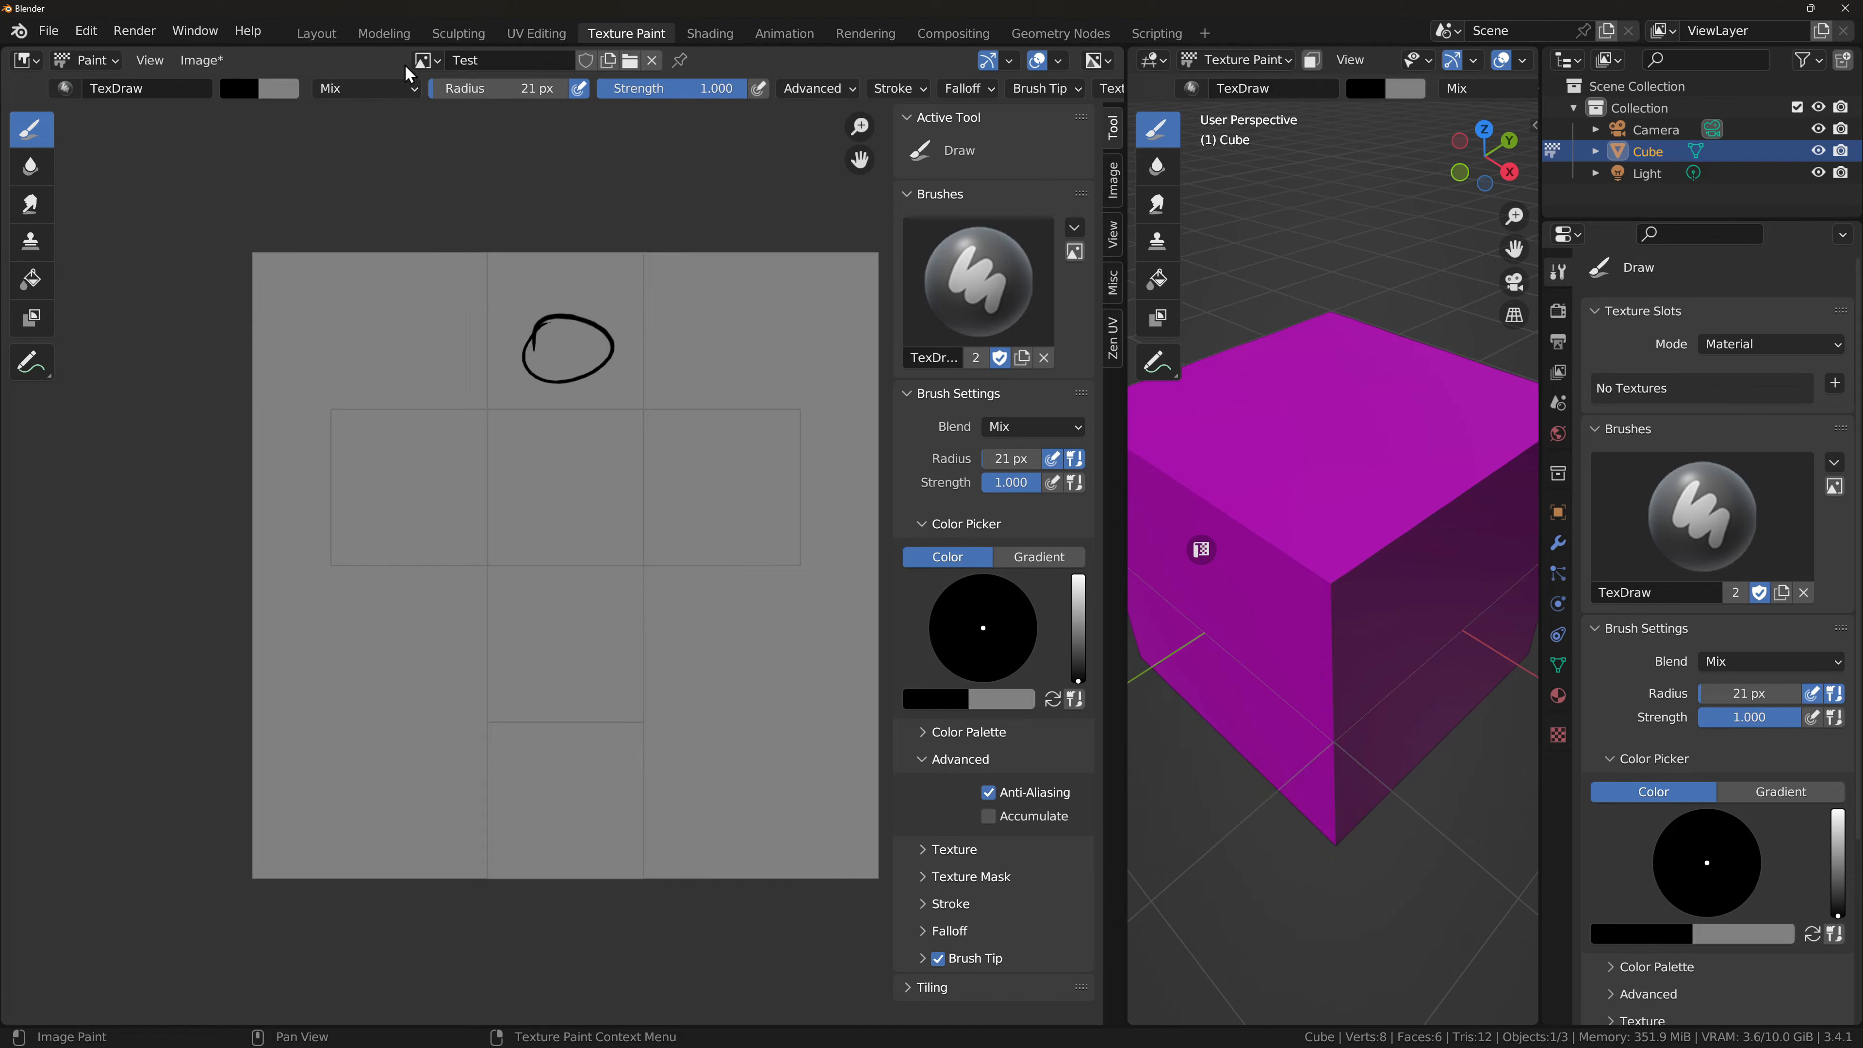
pyautogui.press('x')
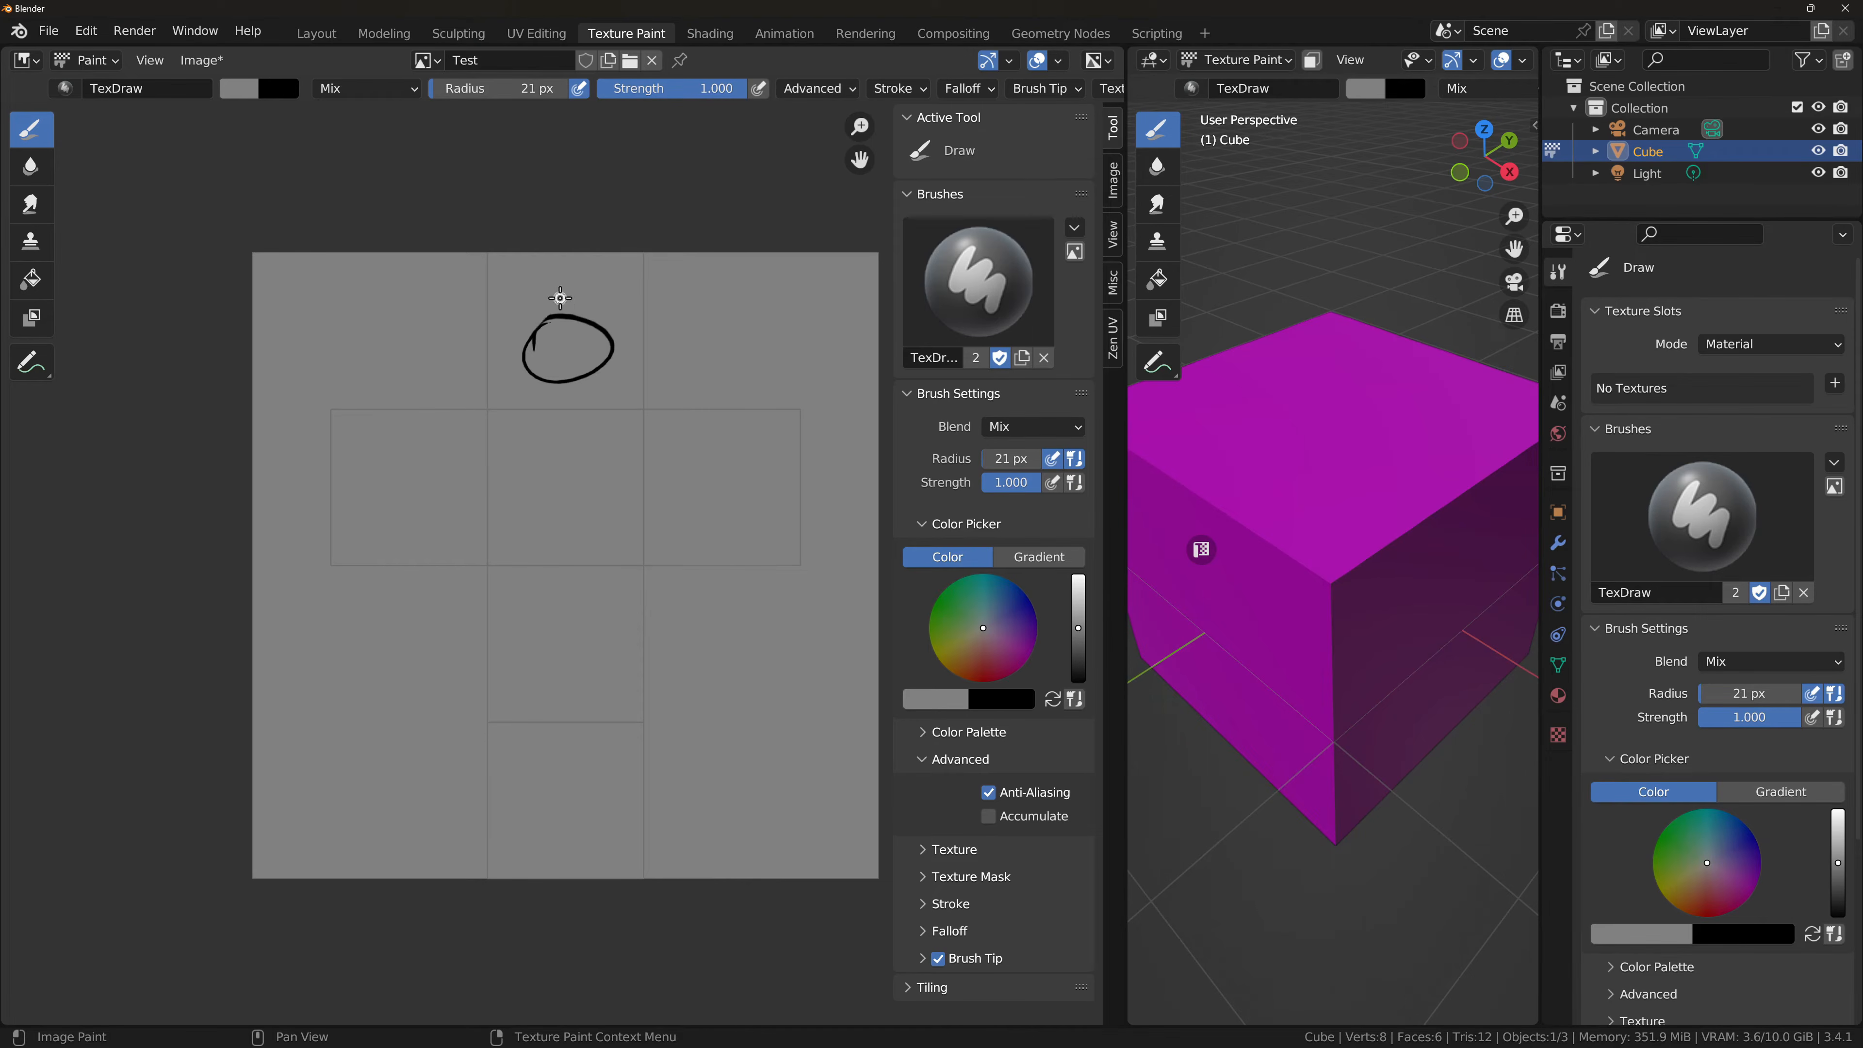
pyautogui.moveTo(560, 298); pyautogui.dragTo(522, 369)
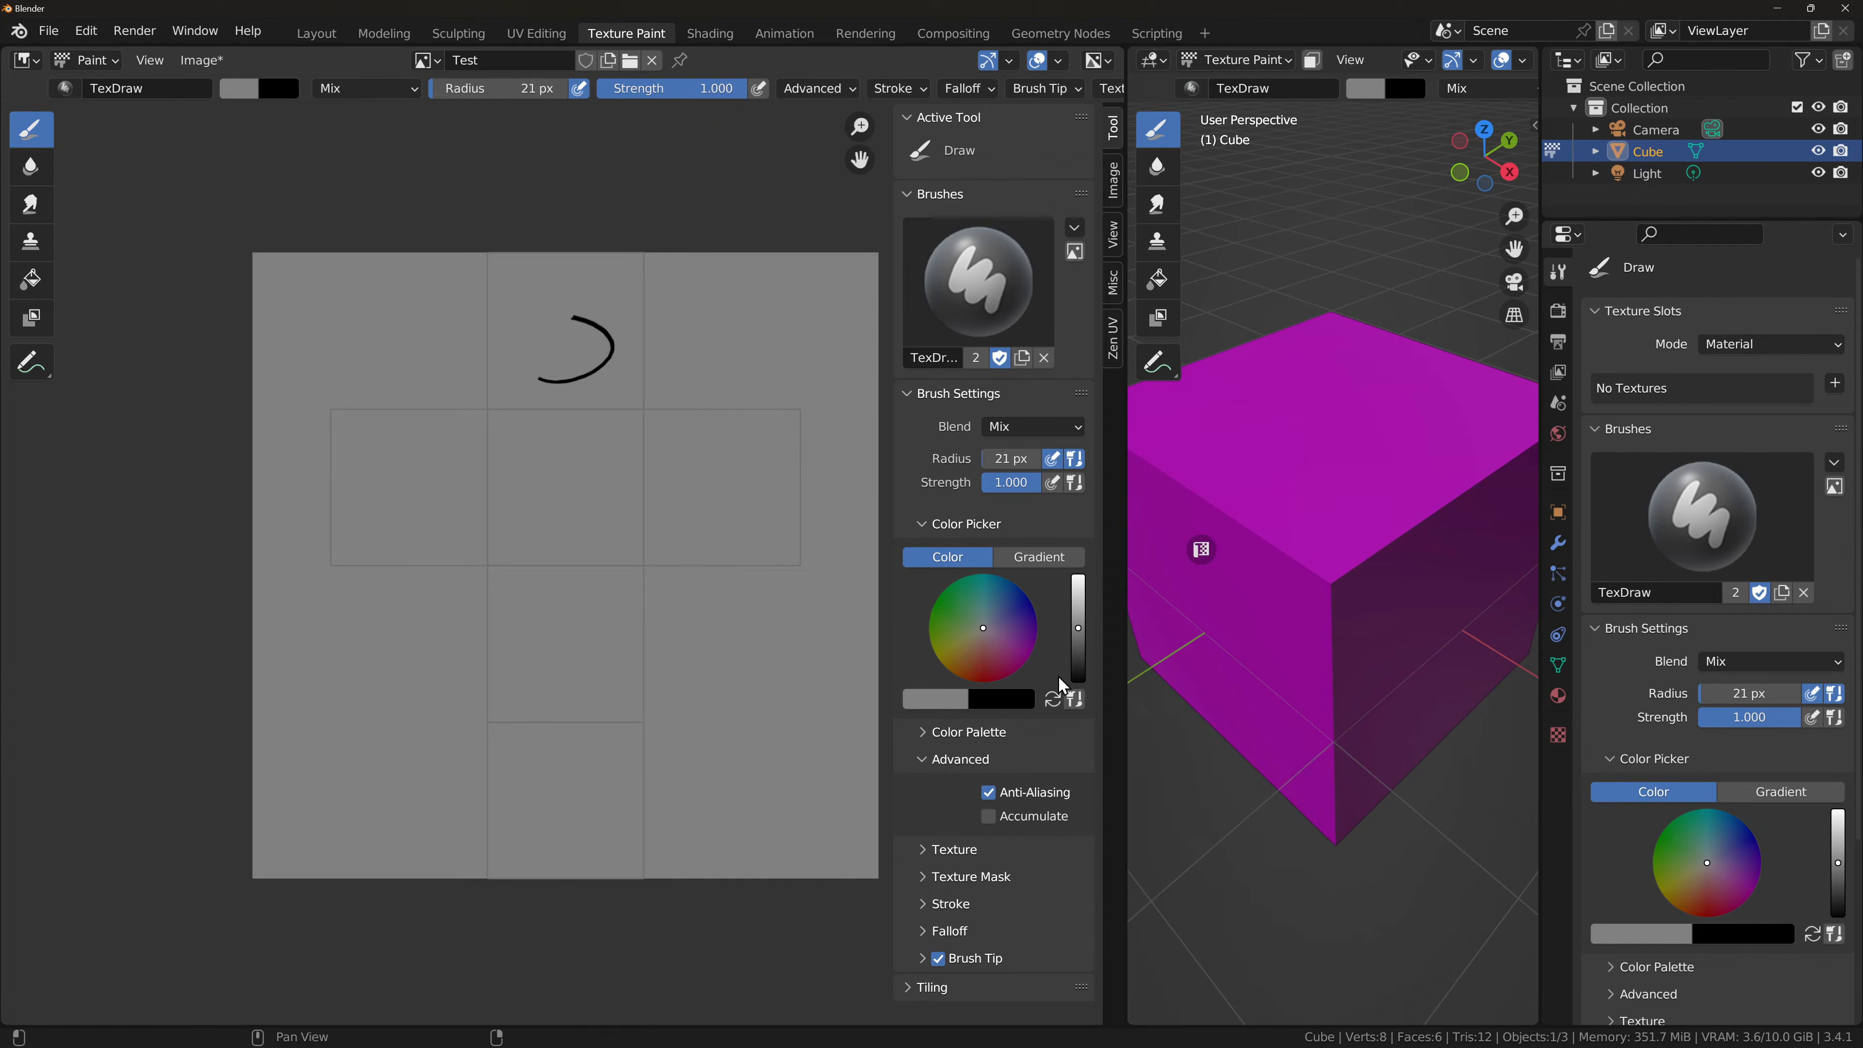
# Step: Swap back to black, redraw the head's outline and draw a large pear-shaped body with two wavy legs
pyautogui.click(1052, 699)
pyautogui.moveTo(576, 327)
pyautogui.mouseDown()
pyautogui.moveTo(540, 312)
pyautogui.moveTo(582, 404)
pyautogui.moveTo(545, 404)
pyautogui.moveTo(473, 522)
pyautogui.moveTo(675, 550)
pyautogui.moveTo(579, 400)
pyautogui.mouseUp()
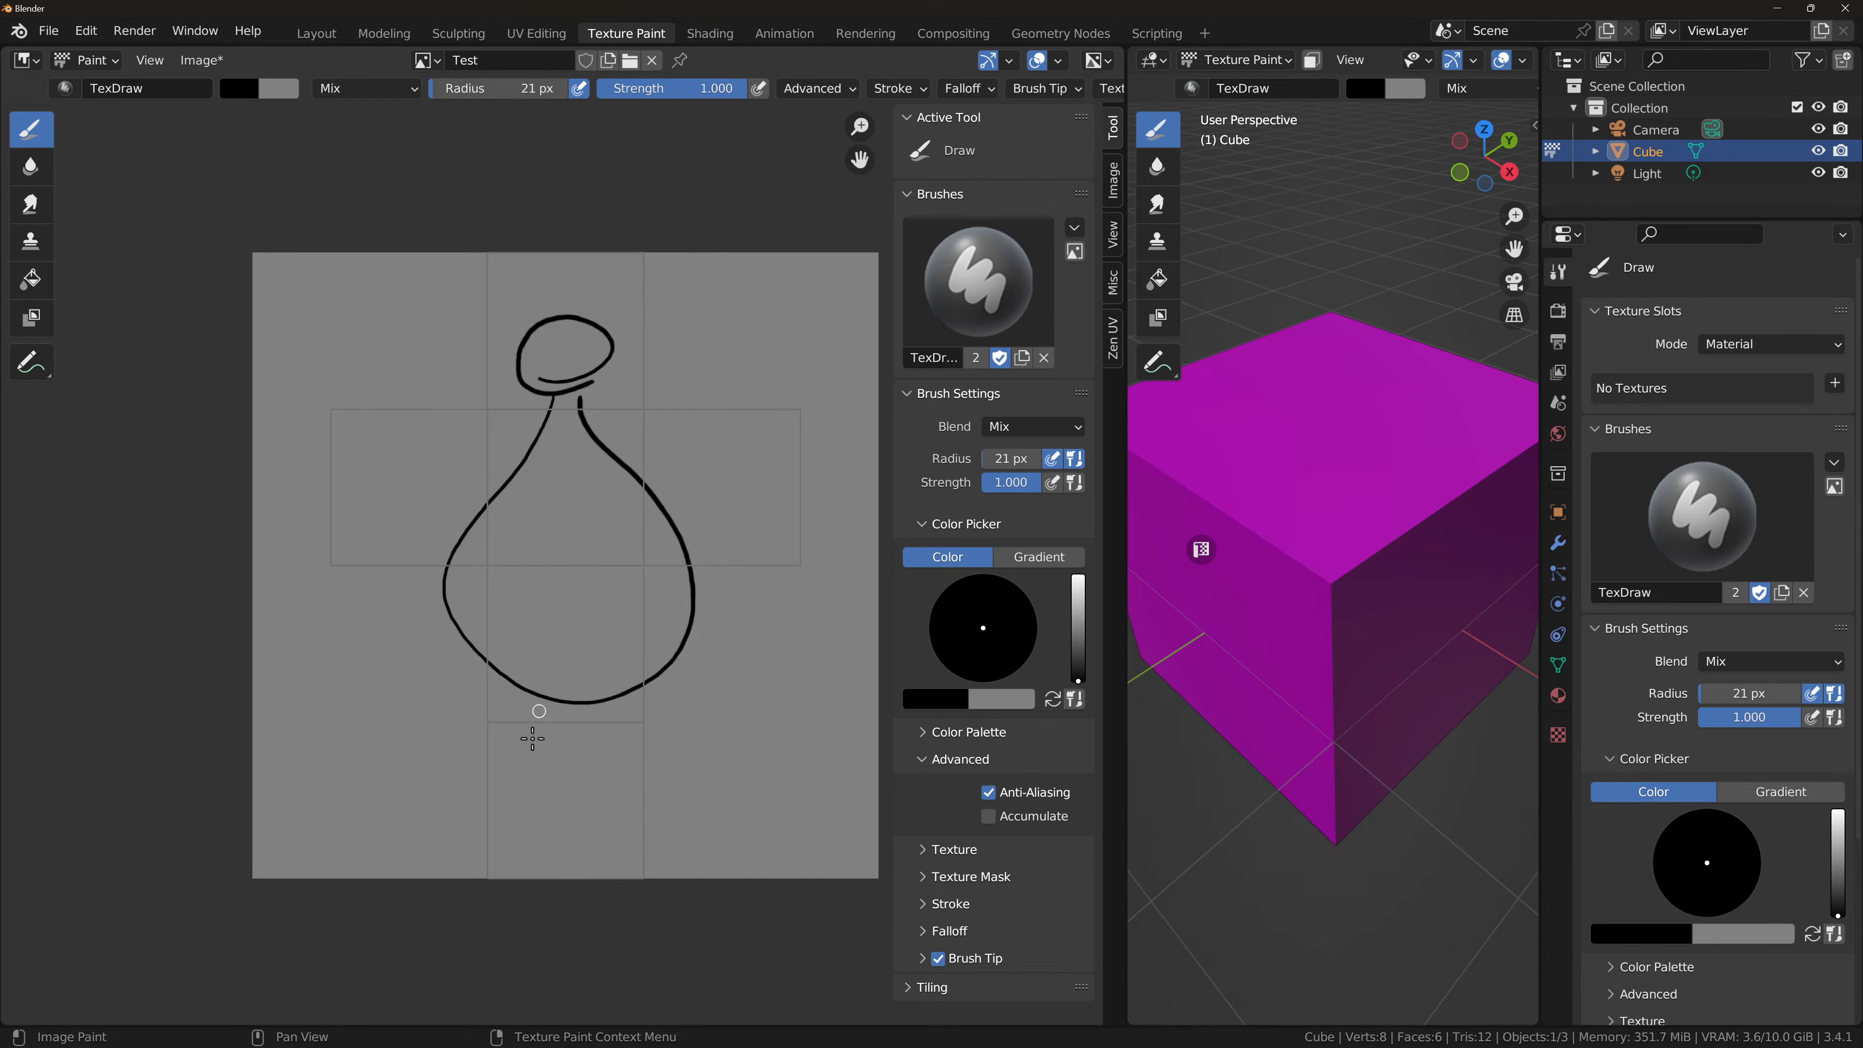
pyautogui.moveTo(543, 703); pyautogui.dragTo(499, 784)
pyautogui.moveTo(600, 703); pyautogui.dragTo(642, 764)
# Step: Draw two short arms with fingers on either side of the pear-shaped body
pyautogui.moveTo(408, 473); pyautogui.dragTo(499, 487)
pyautogui.moveTo(646, 481)
pyautogui.mouseDown()
pyautogui.moveTo(714, 436)
pyautogui.moveTo(720, 460)
pyautogui.mouseUp()
pyautogui.moveTo(726, 468); pyautogui.dragTo(731, 475)
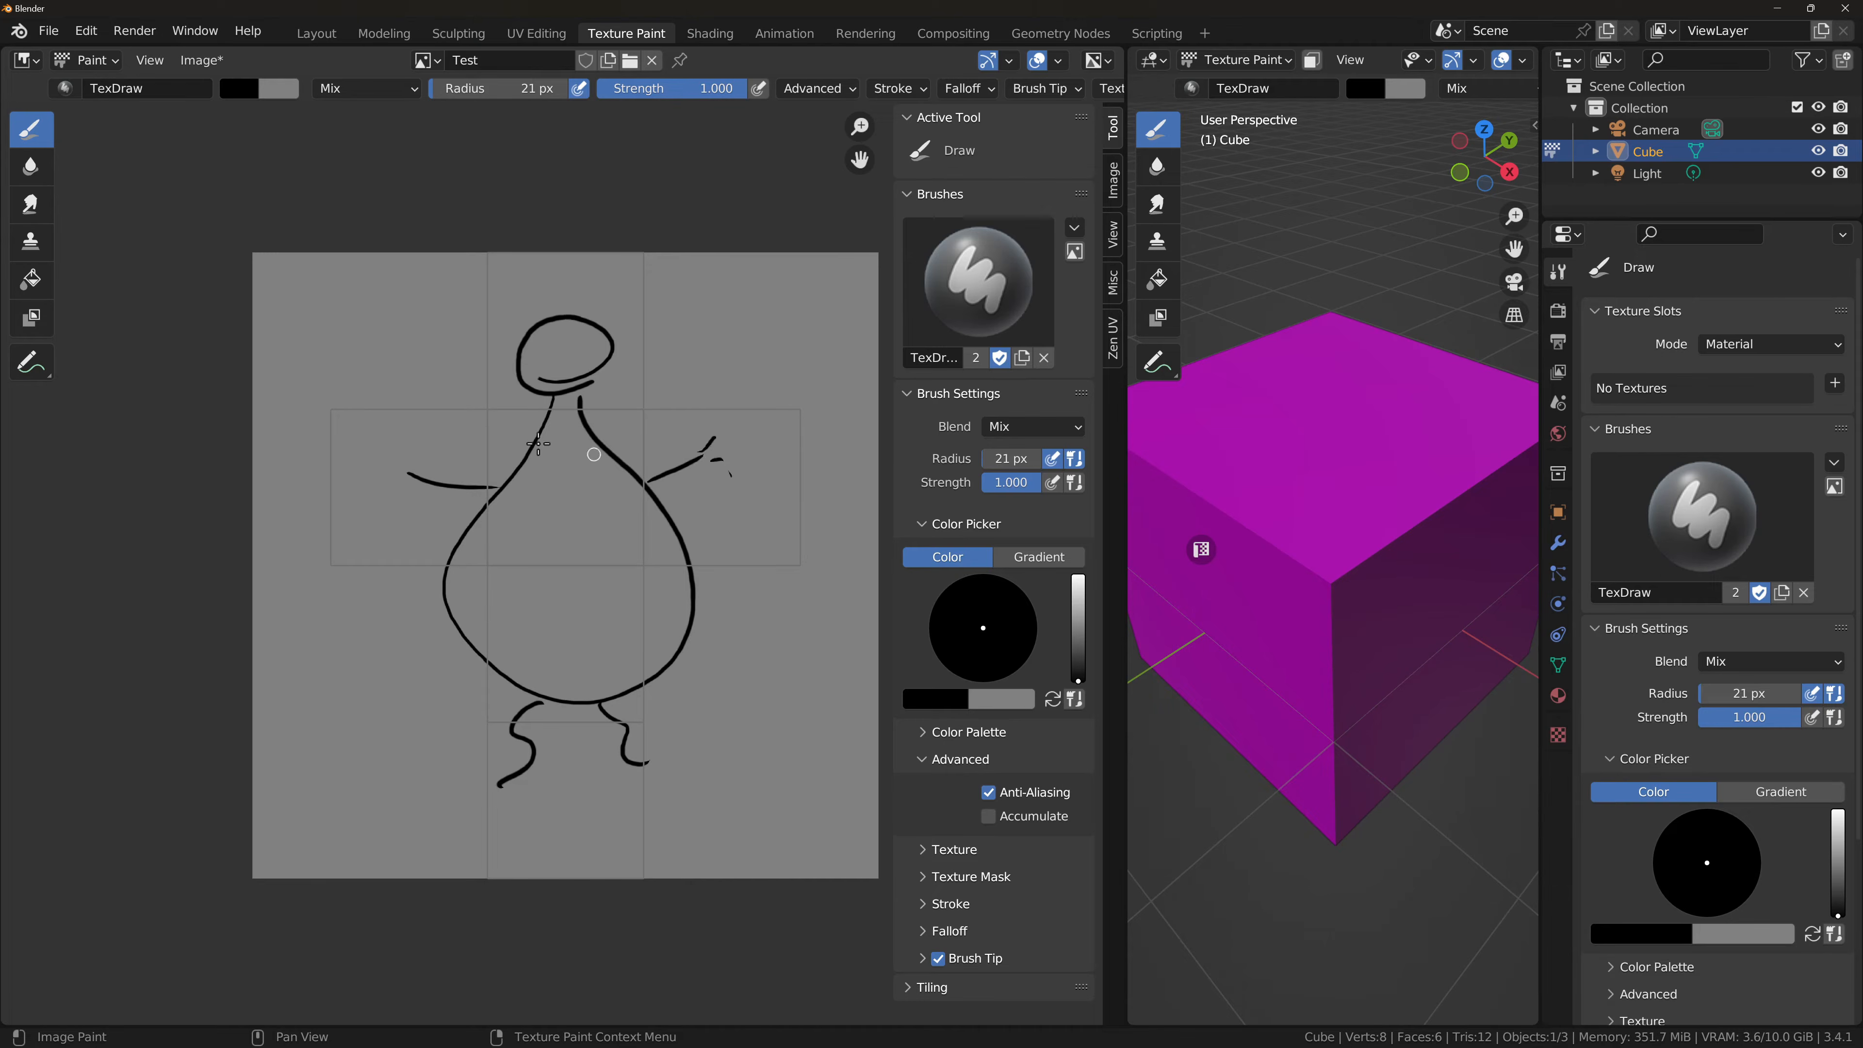
pyautogui.moveTo(408, 464); pyautogui.dragTo(396, 455)
pyautogui.moveTo(411, 478)
pyautogui.mouseDown()
pyautogui.moveTo(375, 493)
pyautogui.moveTo(403, 502)
pyautogui.mouseUp()
# Step: Draw the facial features, with two small eyes, inside the character's head
pyautogui.moveTo(549, 340); pyautogui.dragTo(555, 342)
pyautogui.moveTo(567, 341); pyautogui.dragTo(572, 345)
pyautogui.click(427, 60)
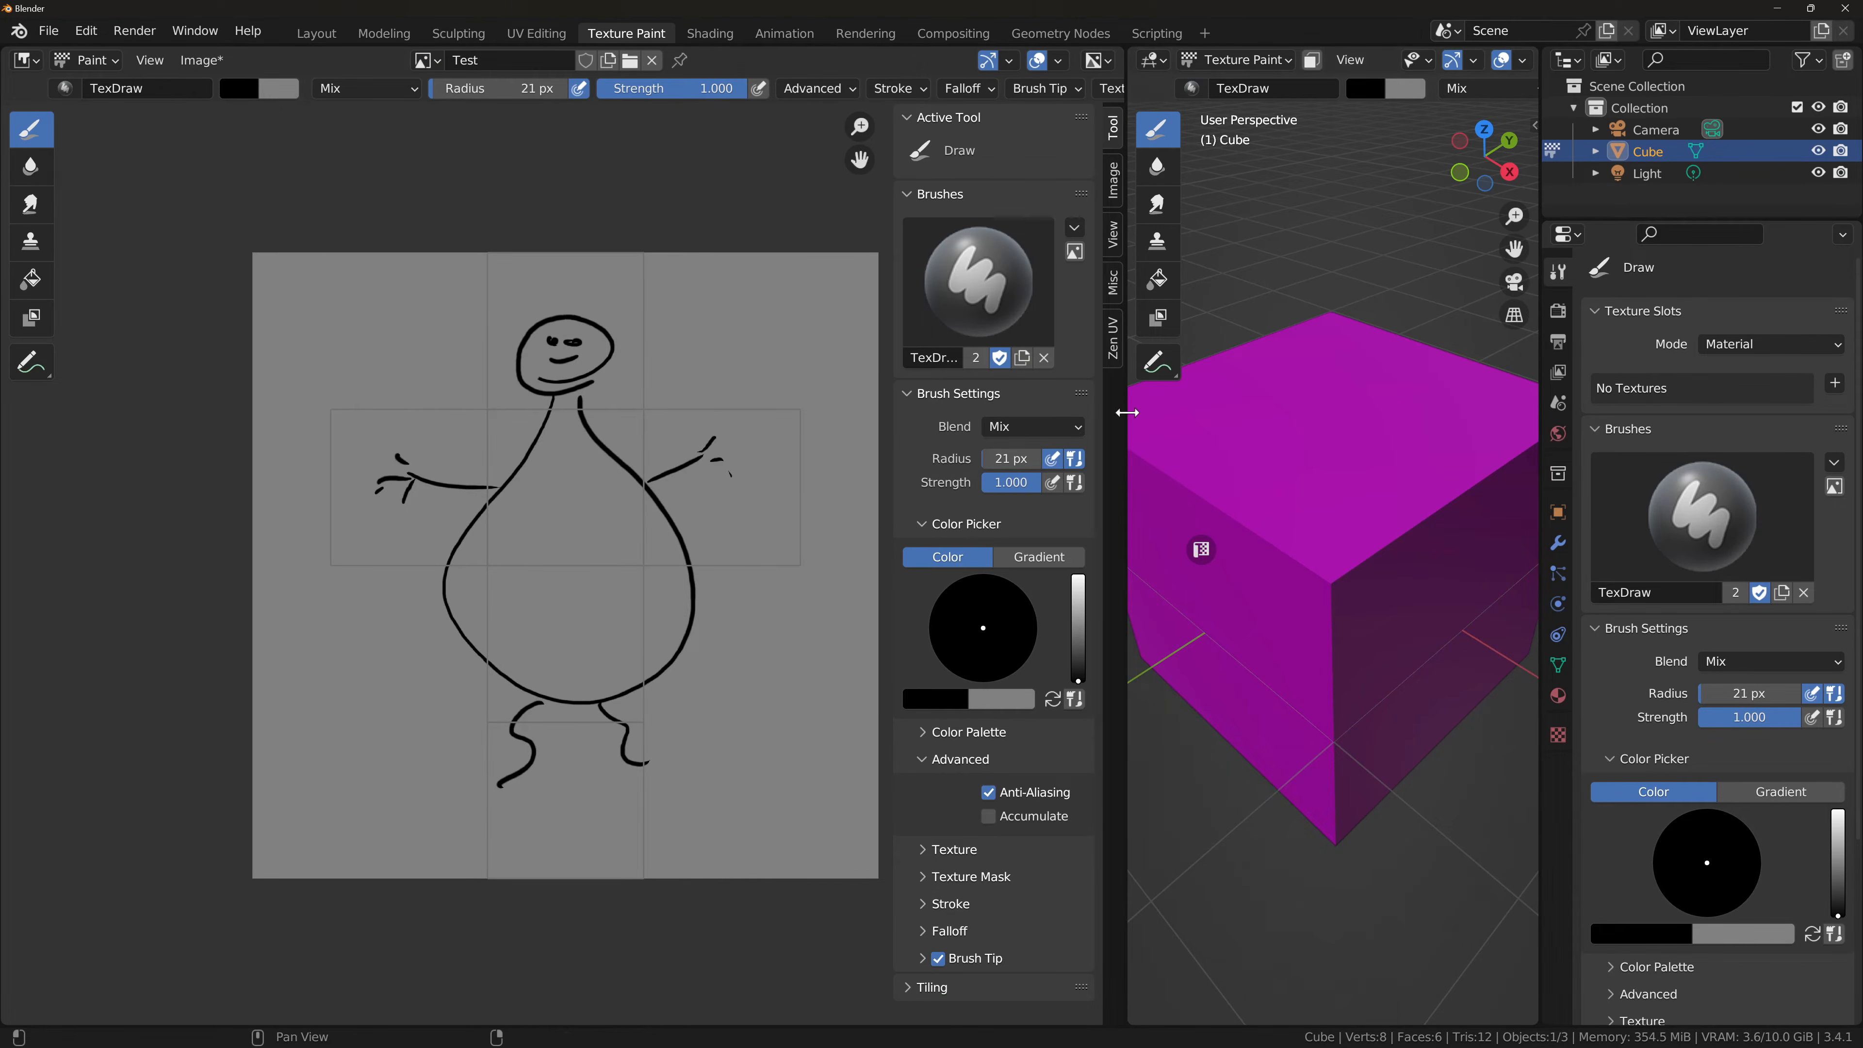
# Step: Rebalance the widths of the image editor and the 3D viewport so the character drawing and the whole cube are both in view
pyautogui.moveTo(1115, 411); pyautogui.dragTo(393, 466)
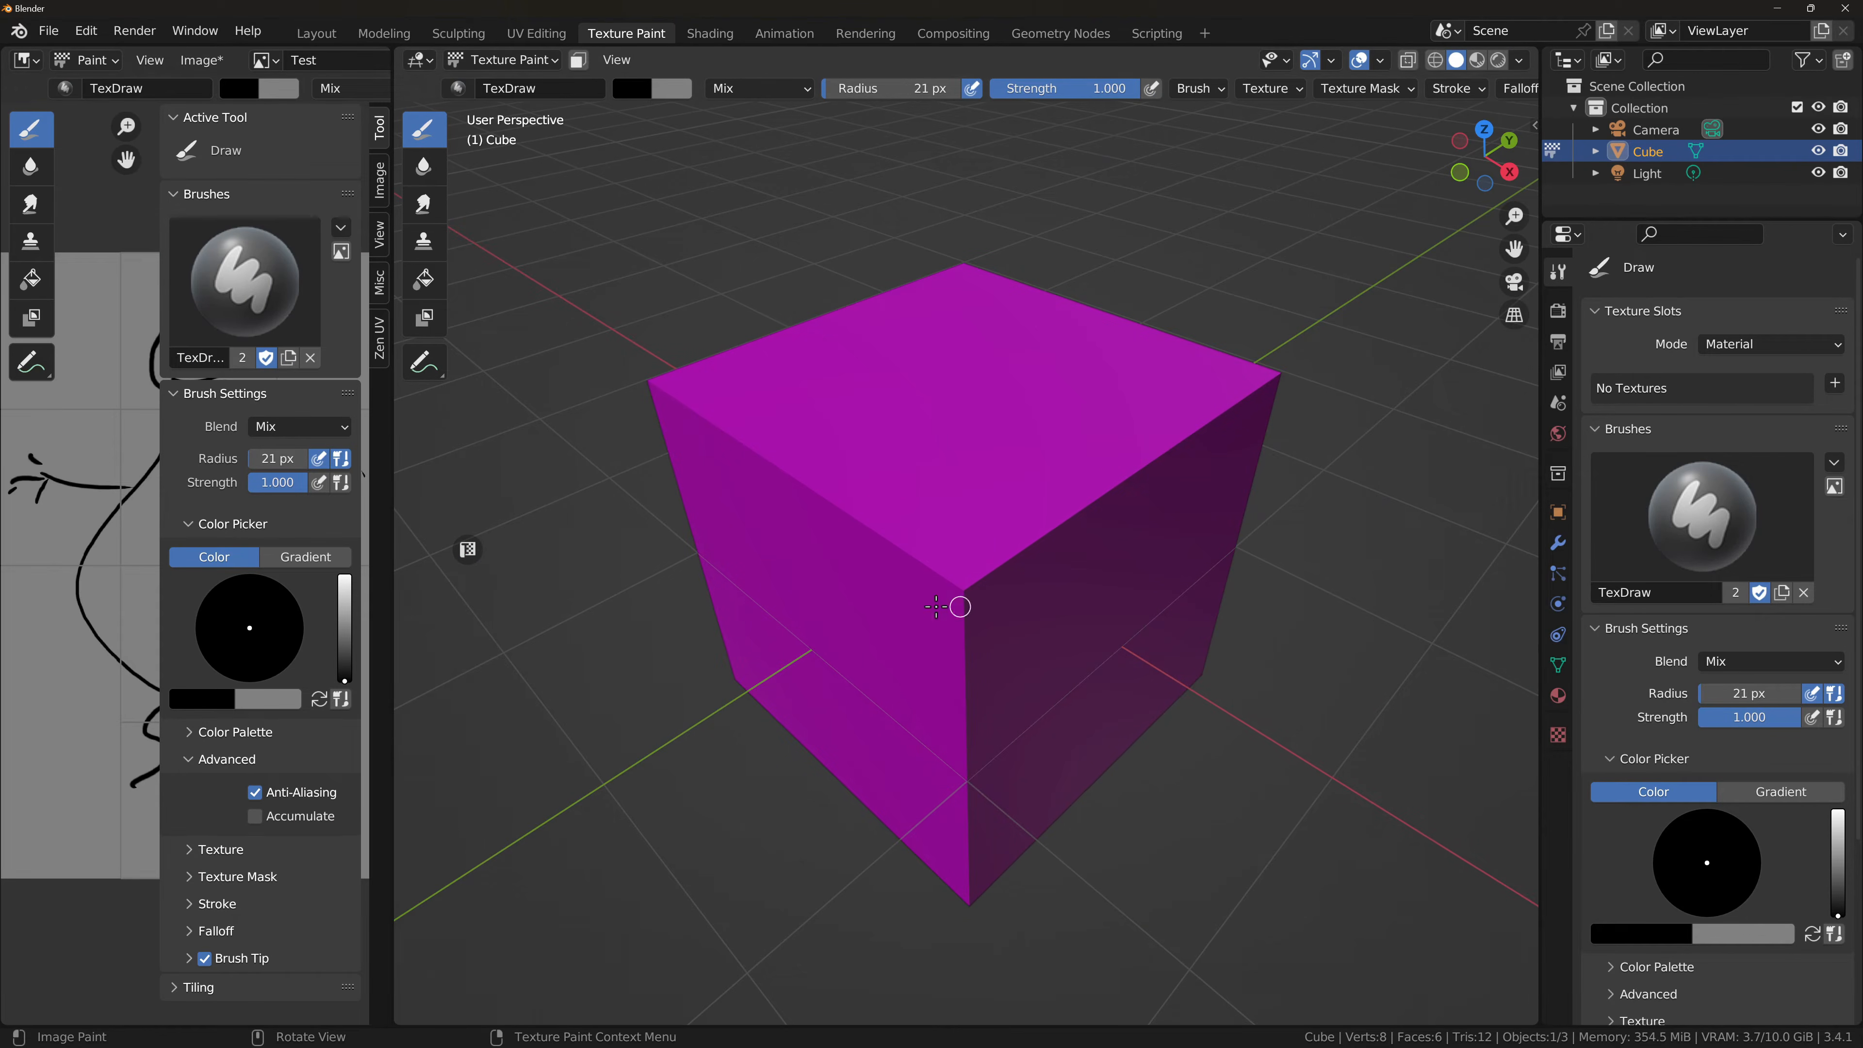
pyautogui.moveTo(387, 475)
pyautogui.mouseDown()
pyautogui.moveTo(1116, 504)
pyautogui.moveTo(665, 528)
pyautogui.moveTo(943, 548)
pyautogui.moveTo(958, 555)
pyautogui.moveTo(898, 564)
pyautogui.moveTo(907, 620)
pyautogui.moveTo(1003, 621)
pyautogui.moveTo(790, 631)
pyautogui.moveTo(1045, 617)
pyautogui.moveTo(726, 624)
pyautogui.moveTo(843, 646)
pyautogui.mouseUp()
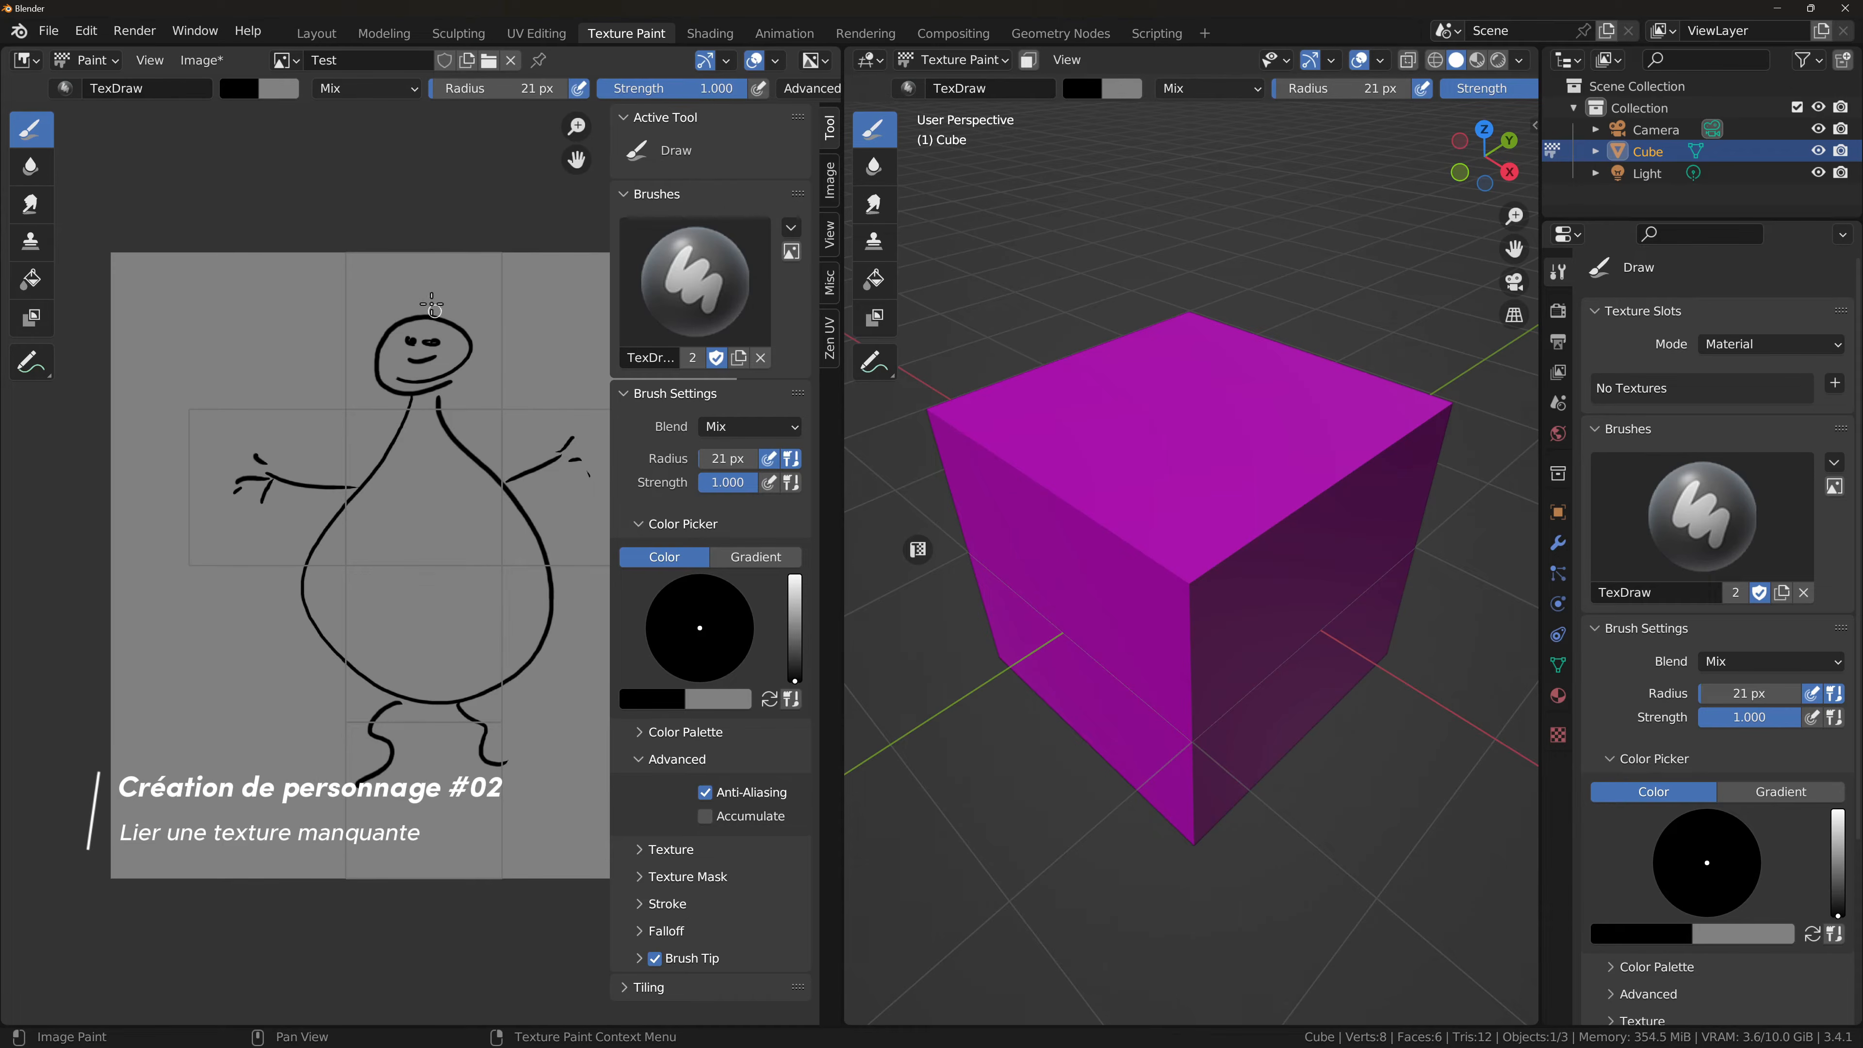
pyautogui.click(291, 63)
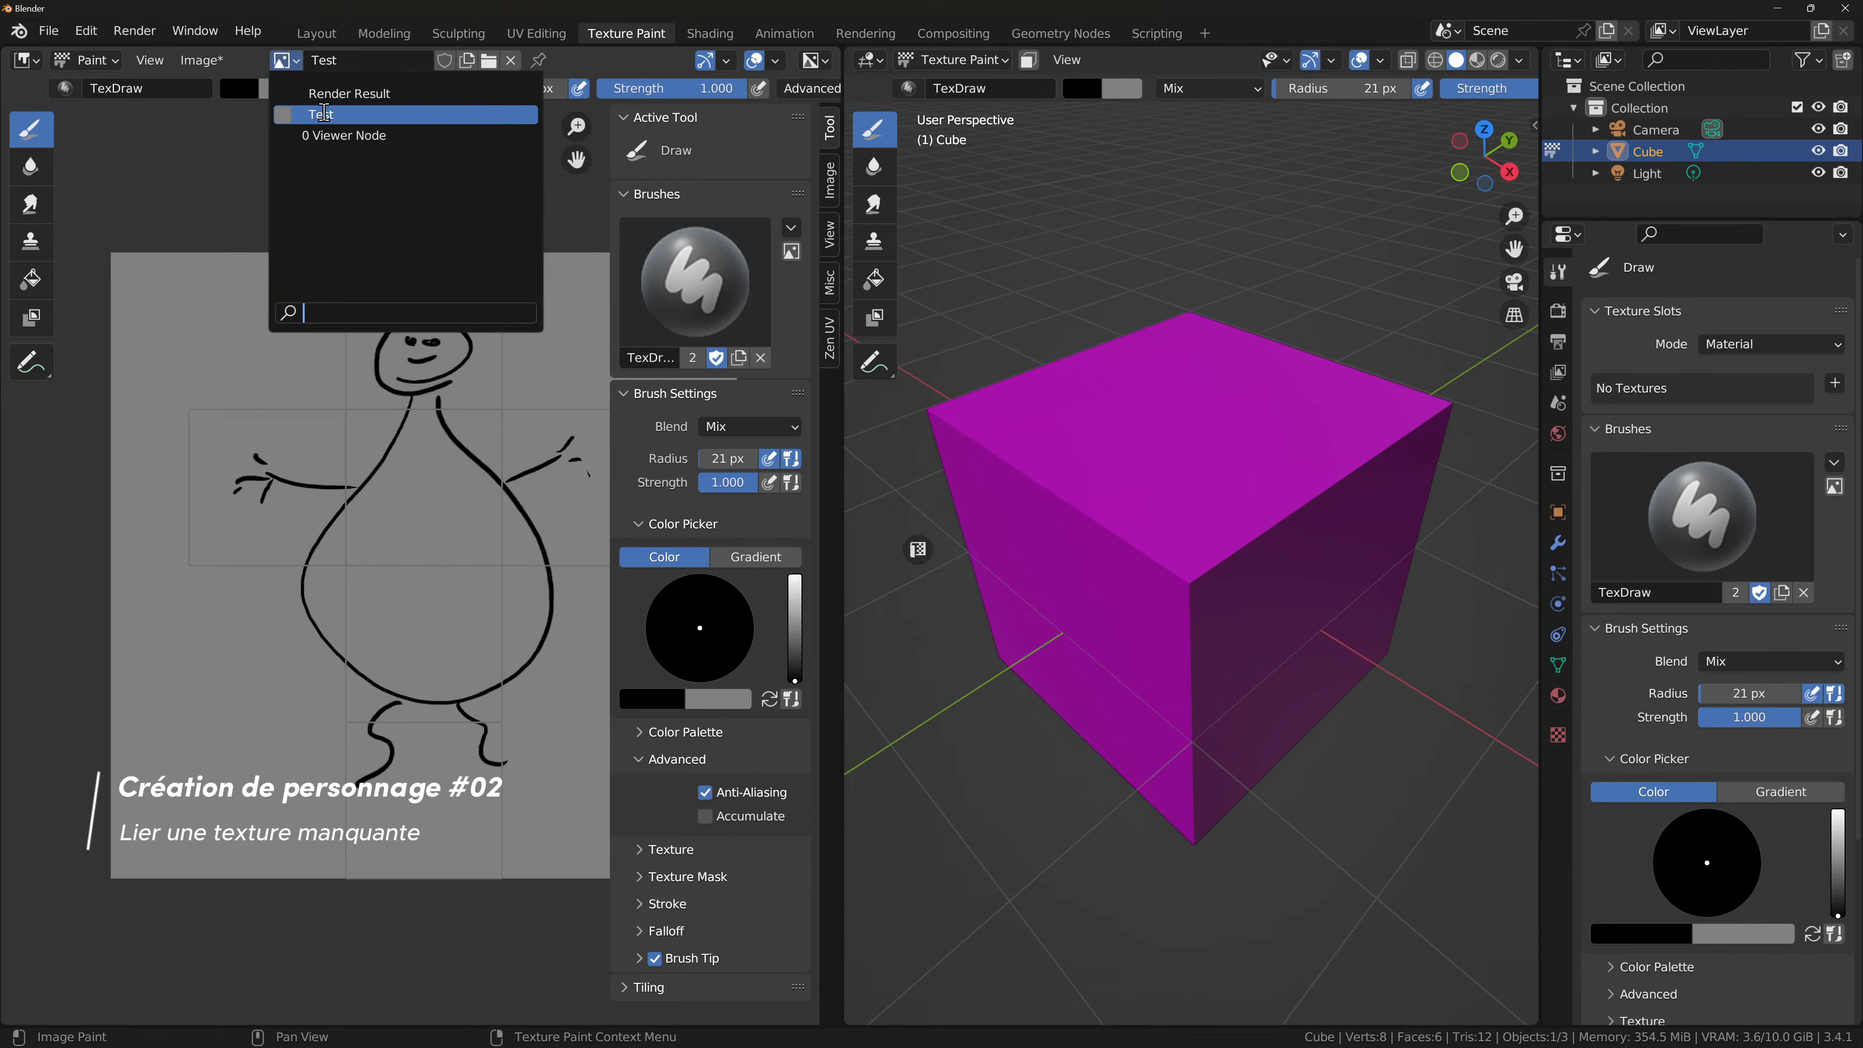
pyautogui.click(1195, 489)
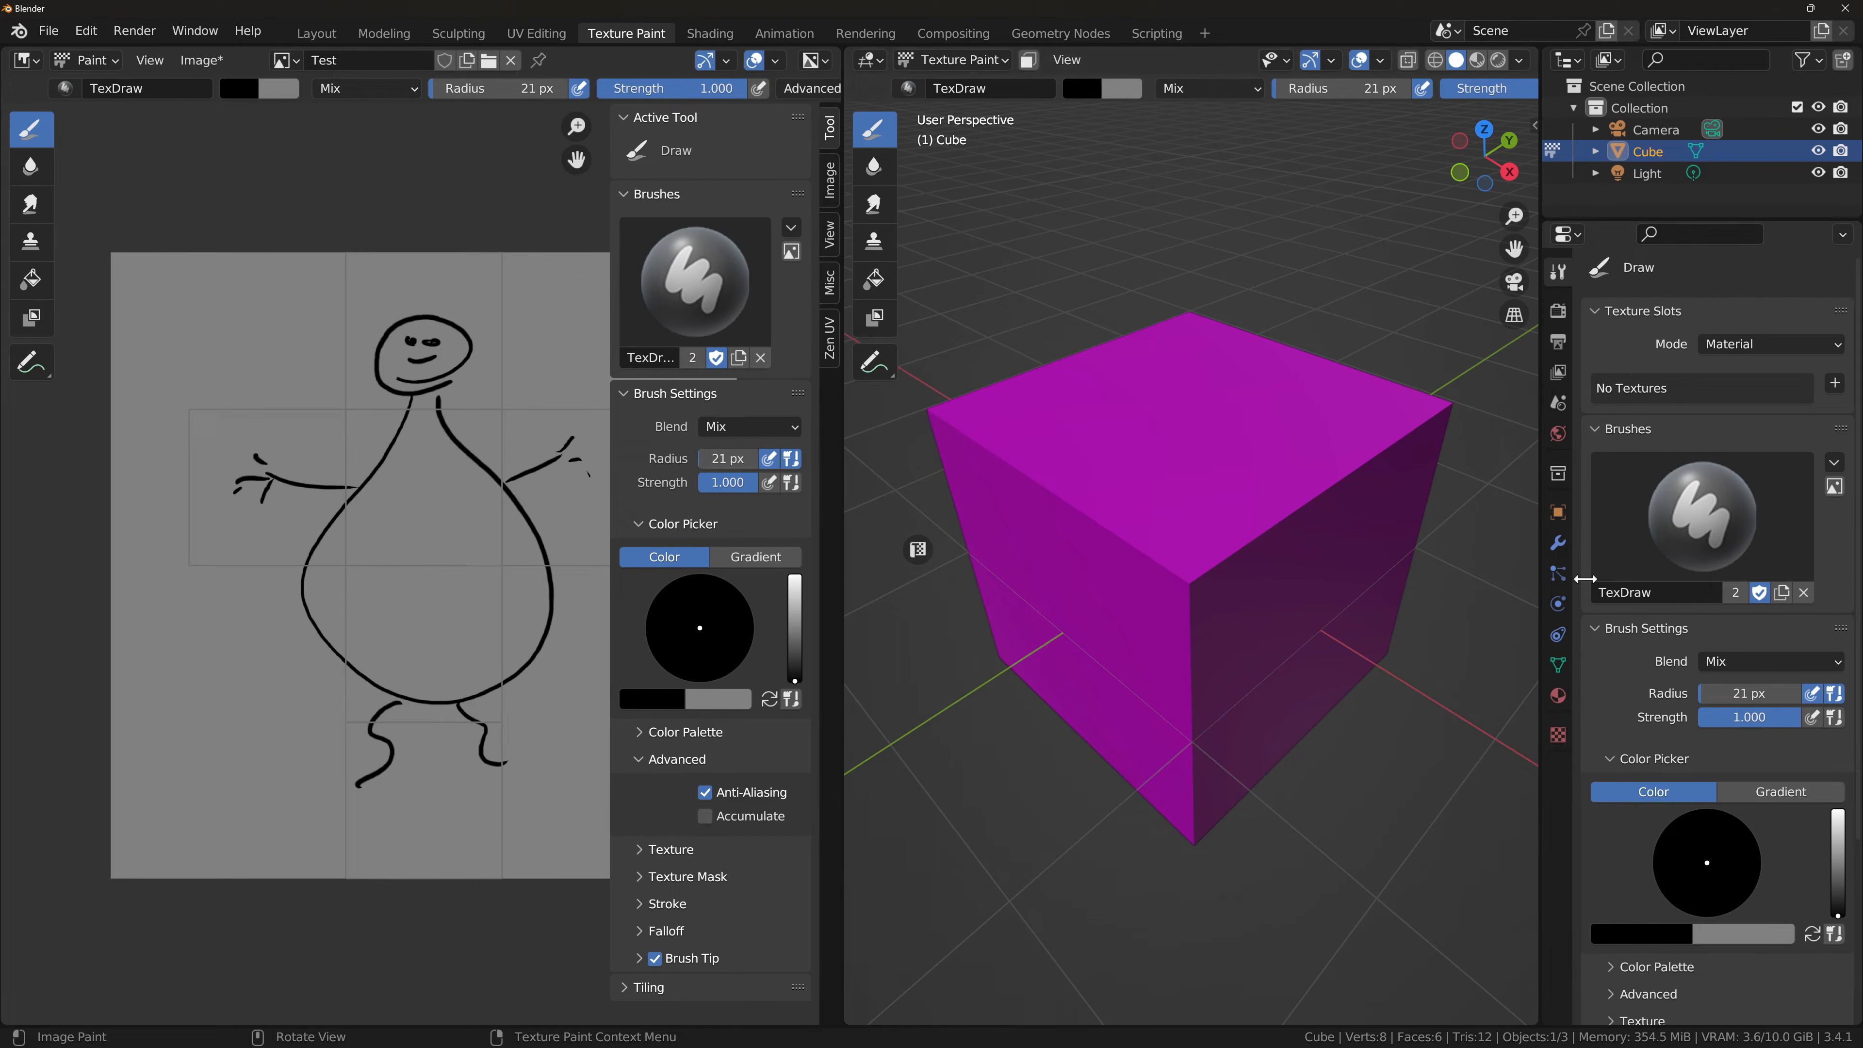
# Step: Show the cube's material nodes by changing the 3D viewport to the Shader Editor, and return it to the 3D Viewport
pyautogui.click(871, 60)
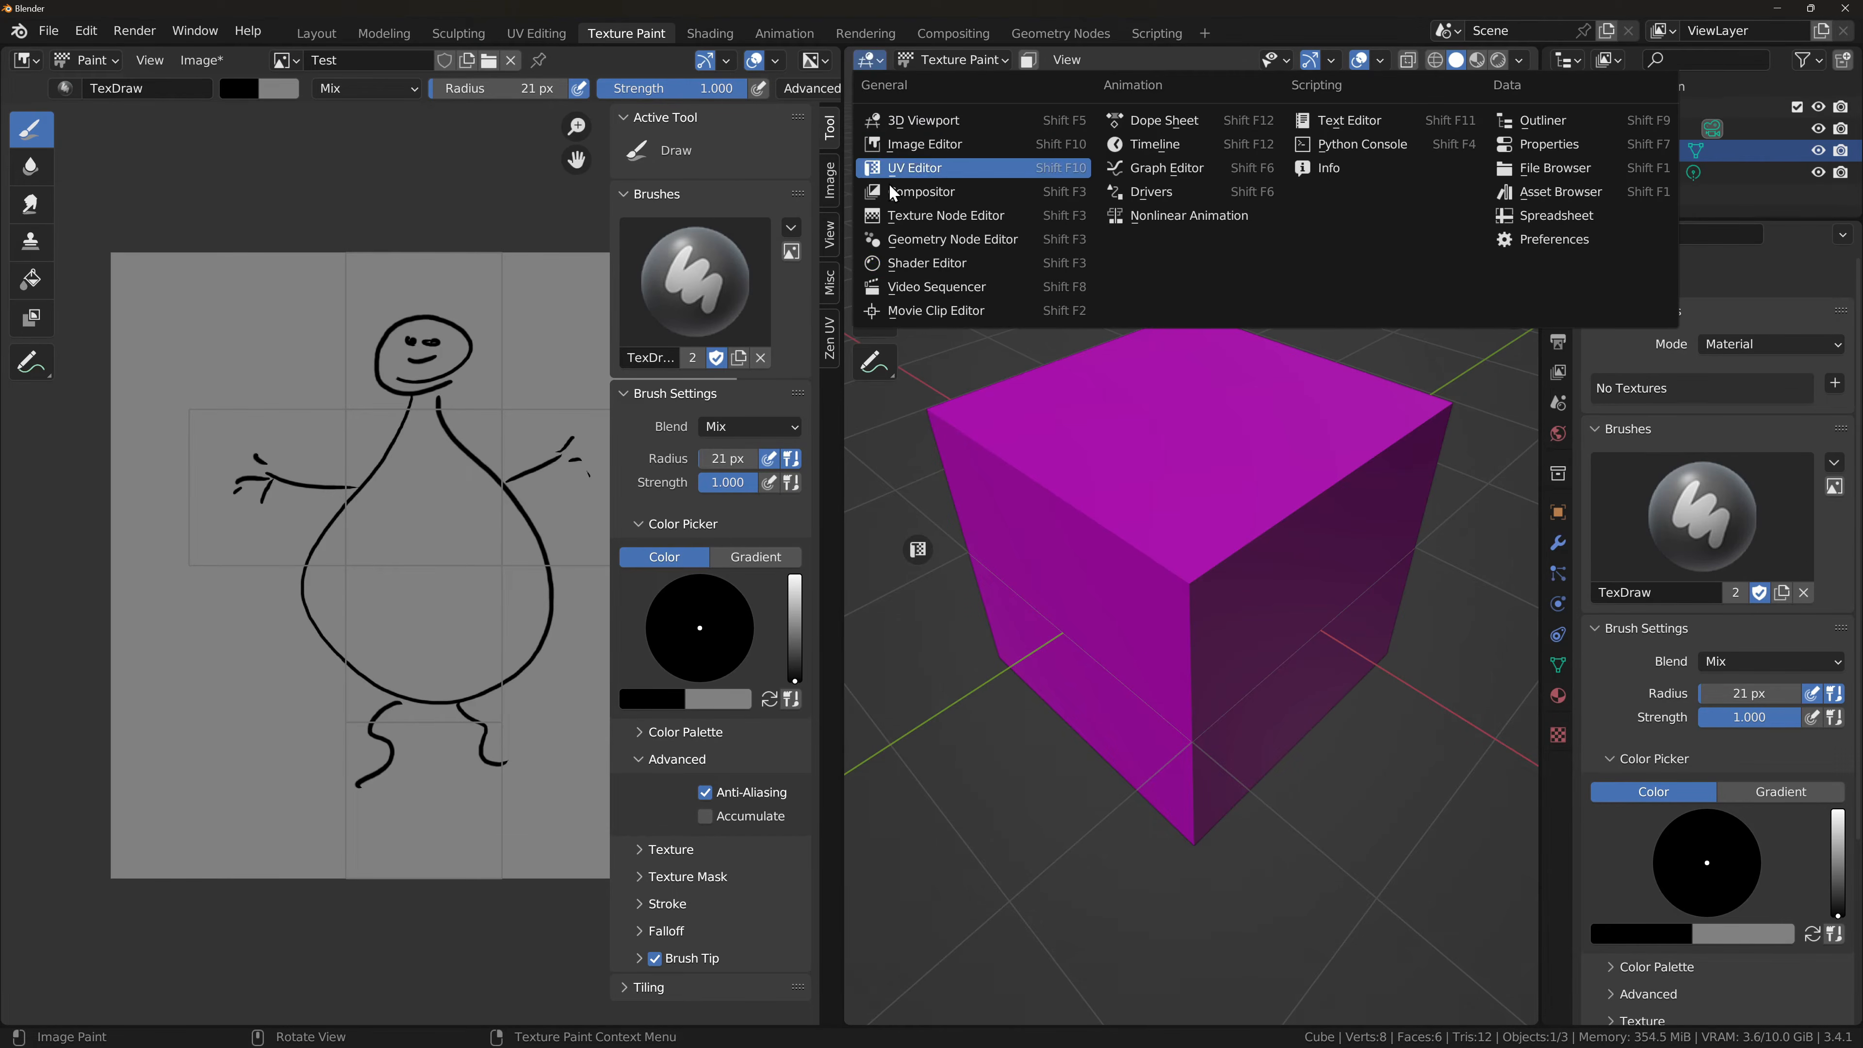
pyautogui.click(913, 265)
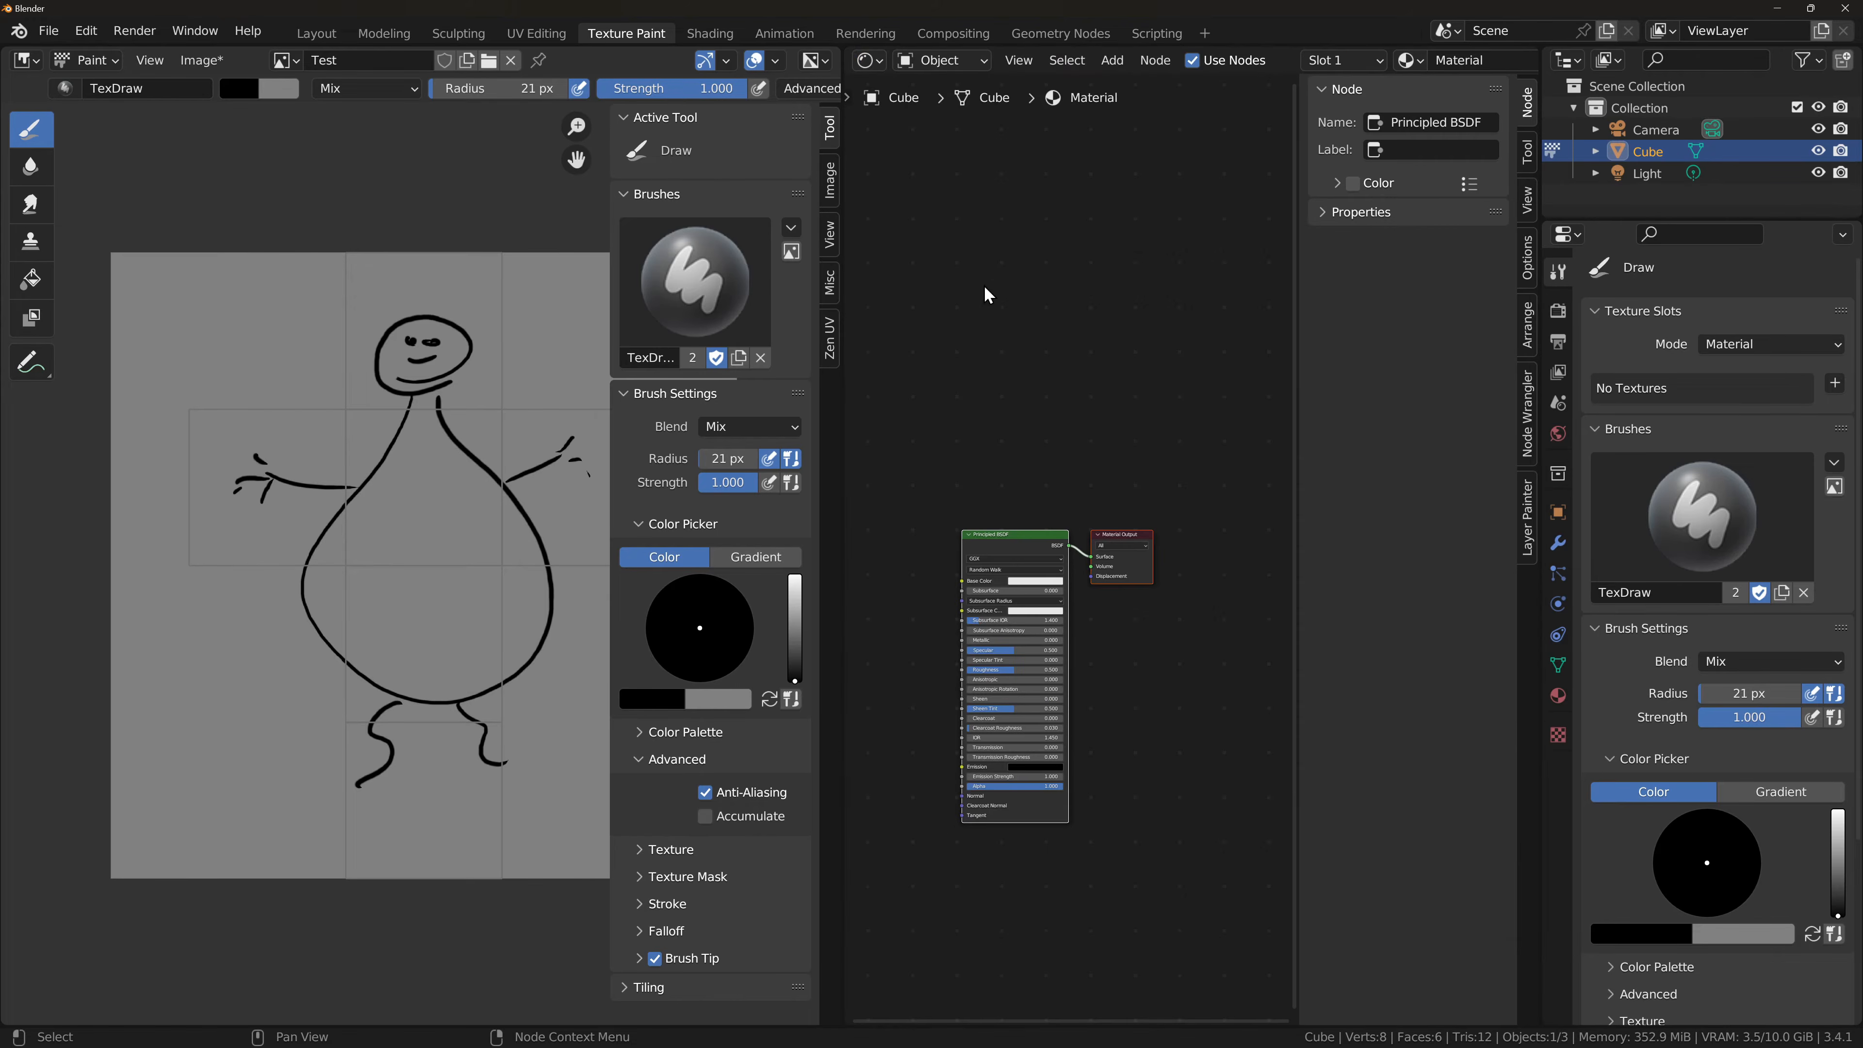
pyautogui.click(871, 60)
pyautogui.click(910, 92)
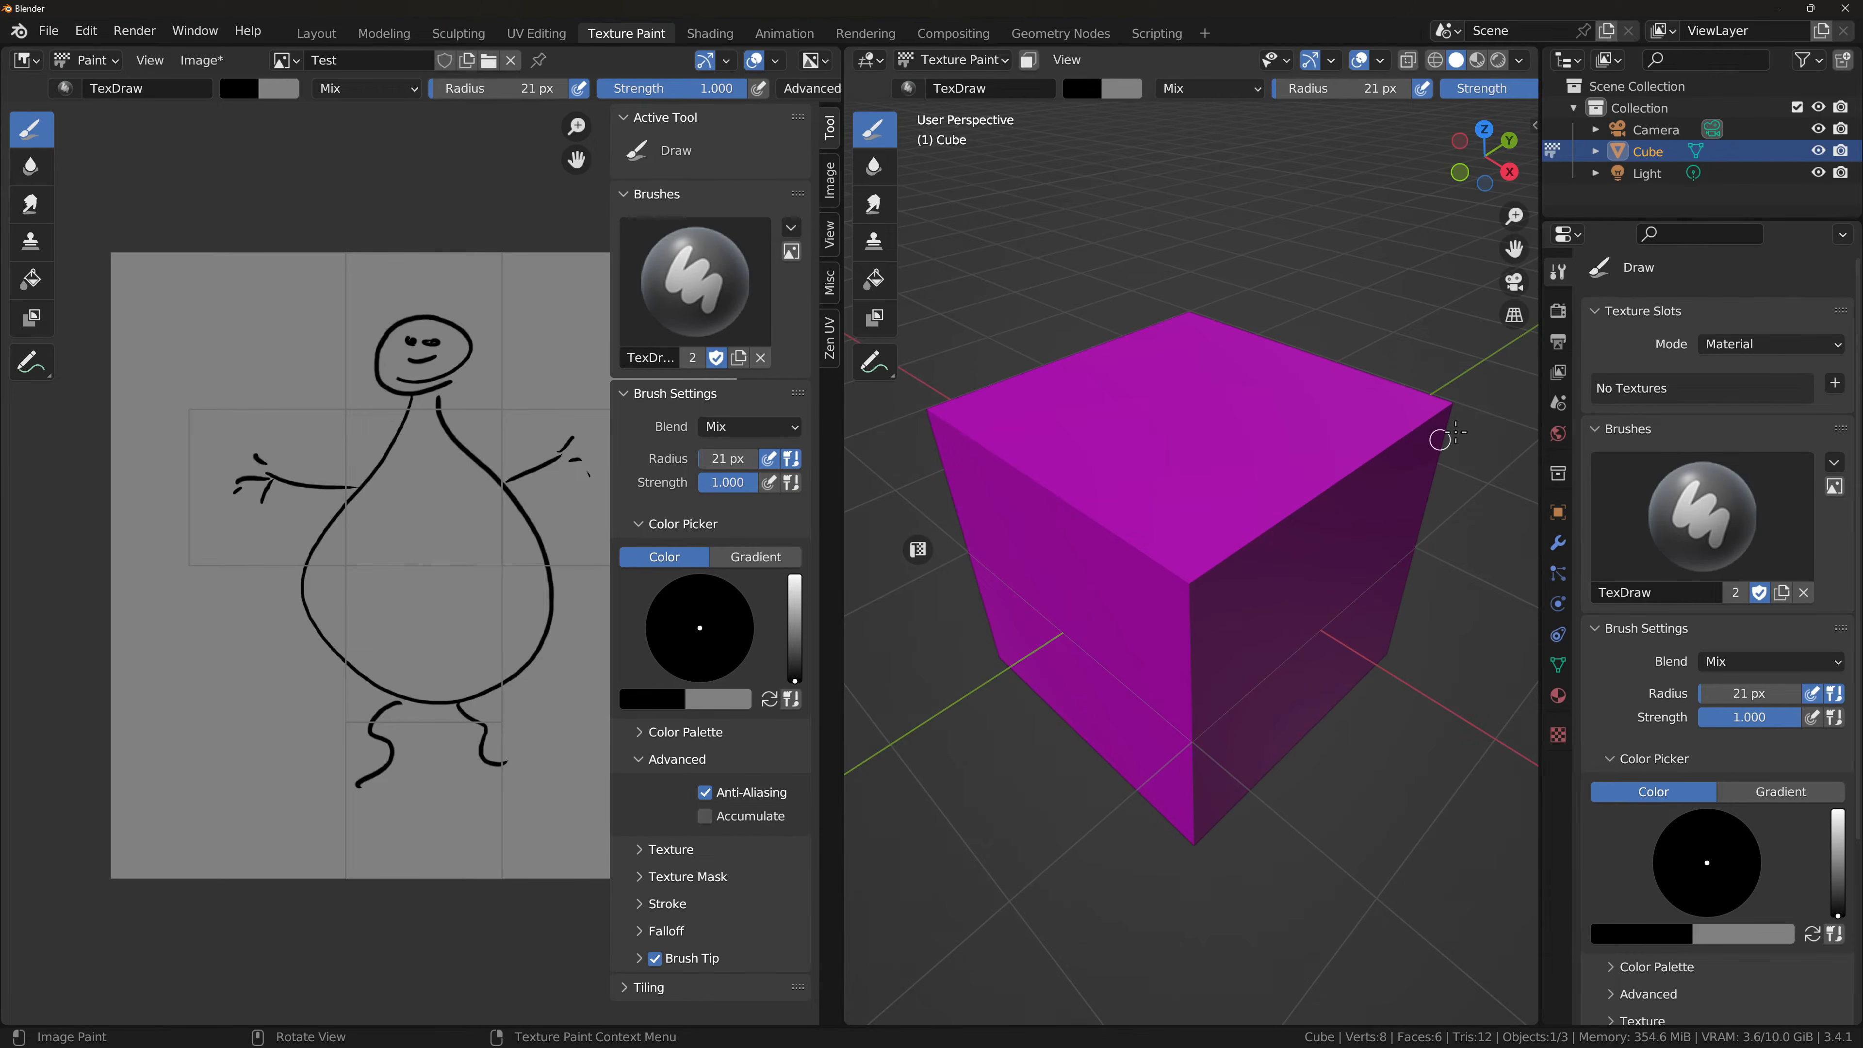
# Step: Connect an Image Texture to the Base Color of the cube's material and assign the existing image Test to it
pyautogui.click(1558, 695)
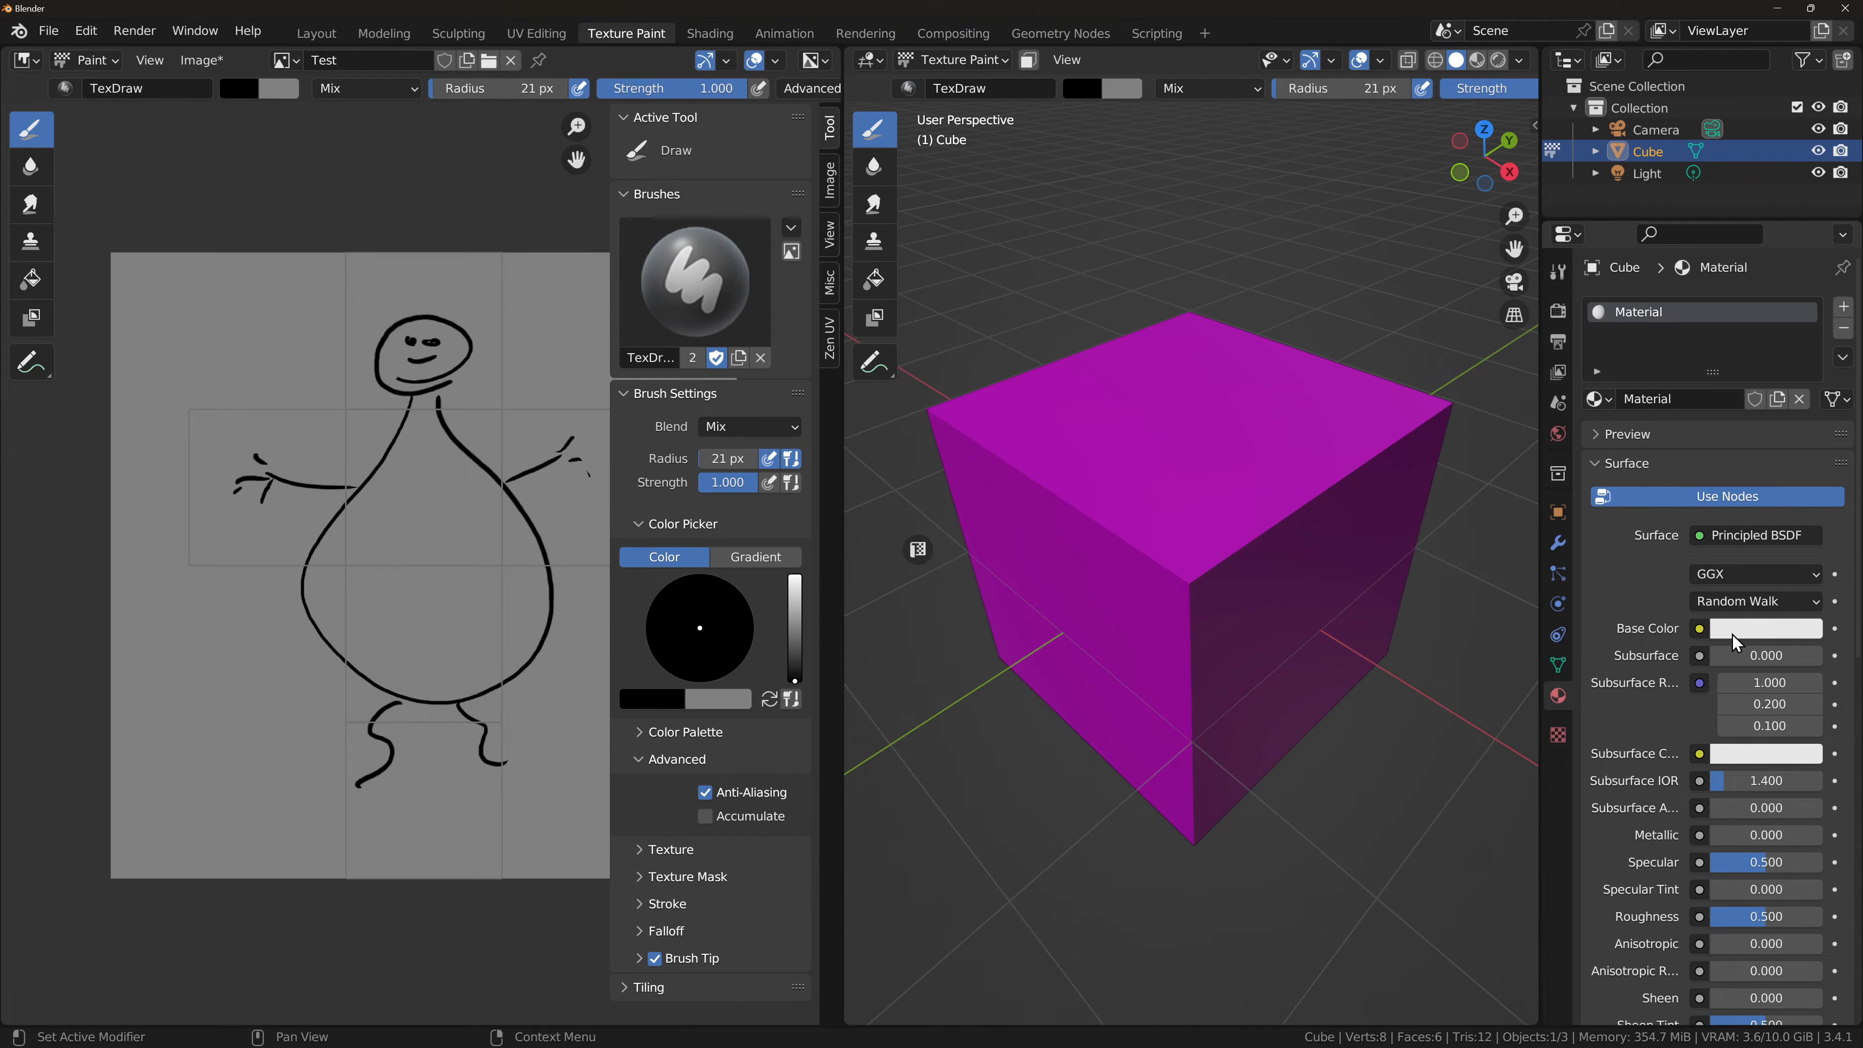
pyautogui.click(1700, 629)
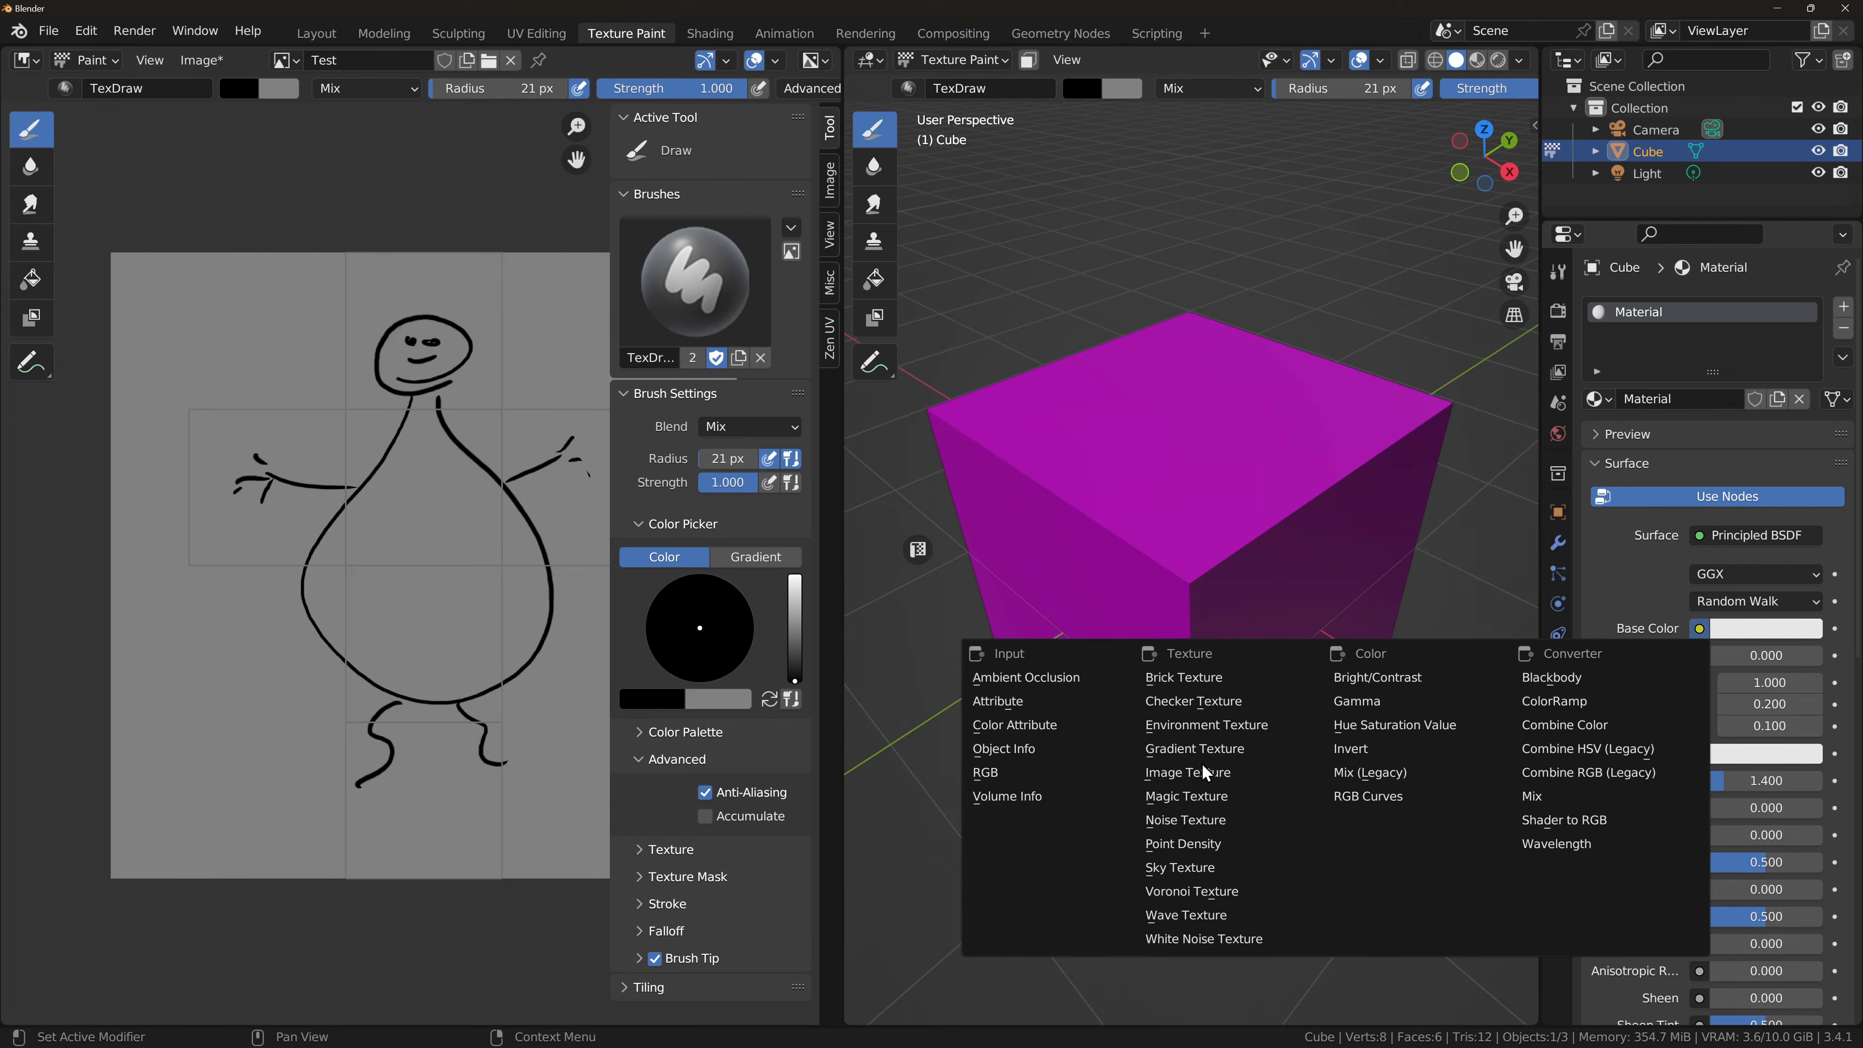
pyautogui.click(1180, 772)
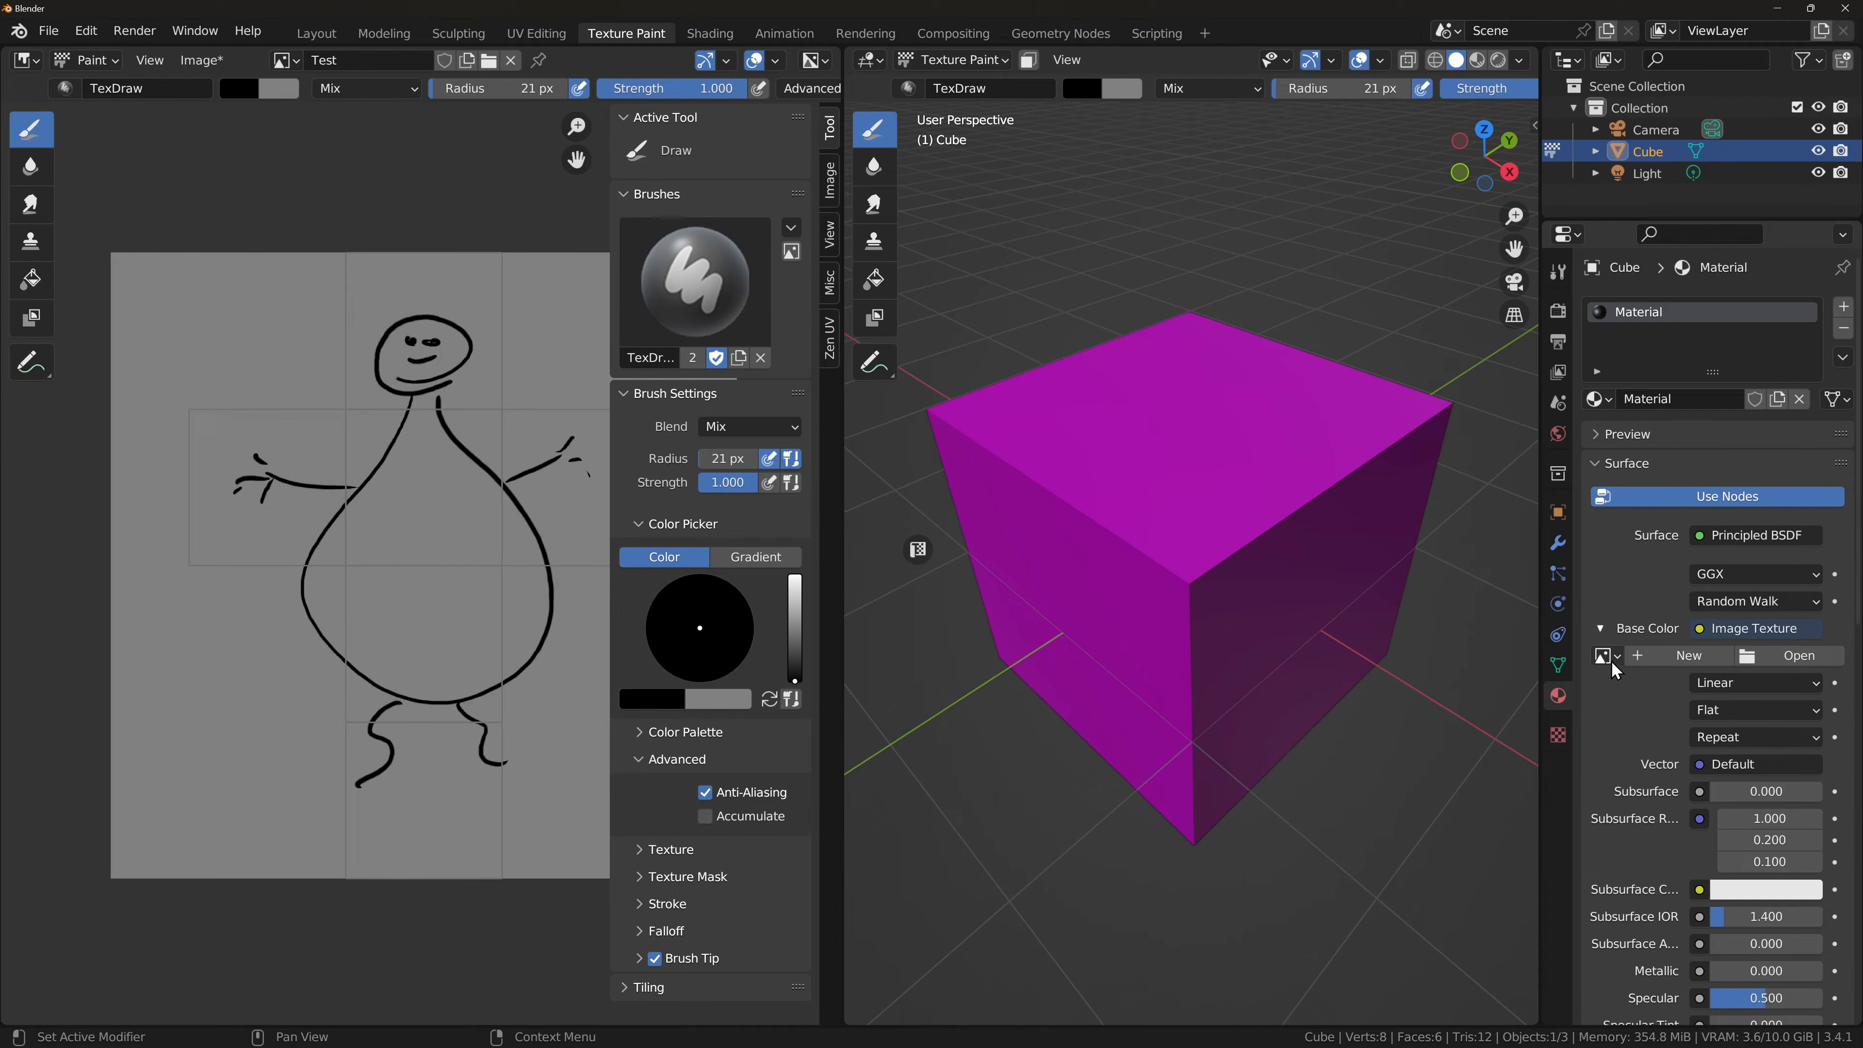
pyautogui.click(1607, 656)
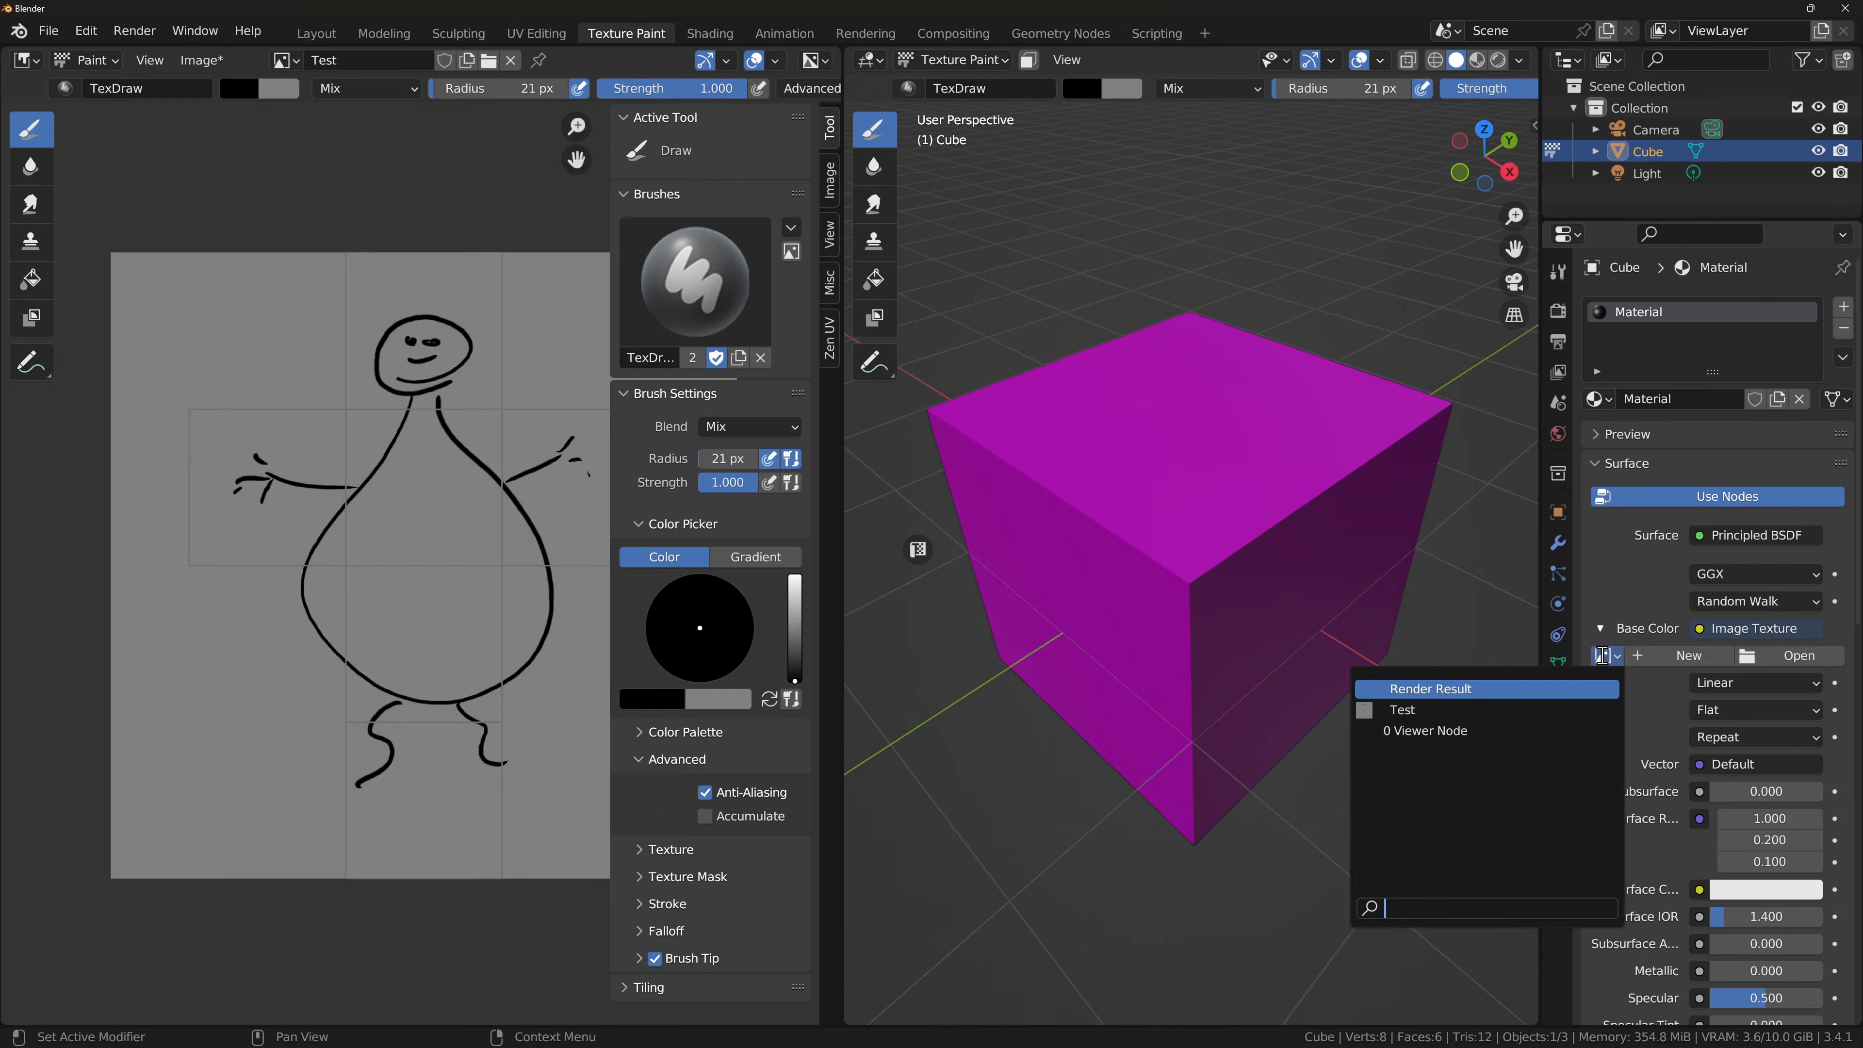
pyautogui.click(1391, 711)
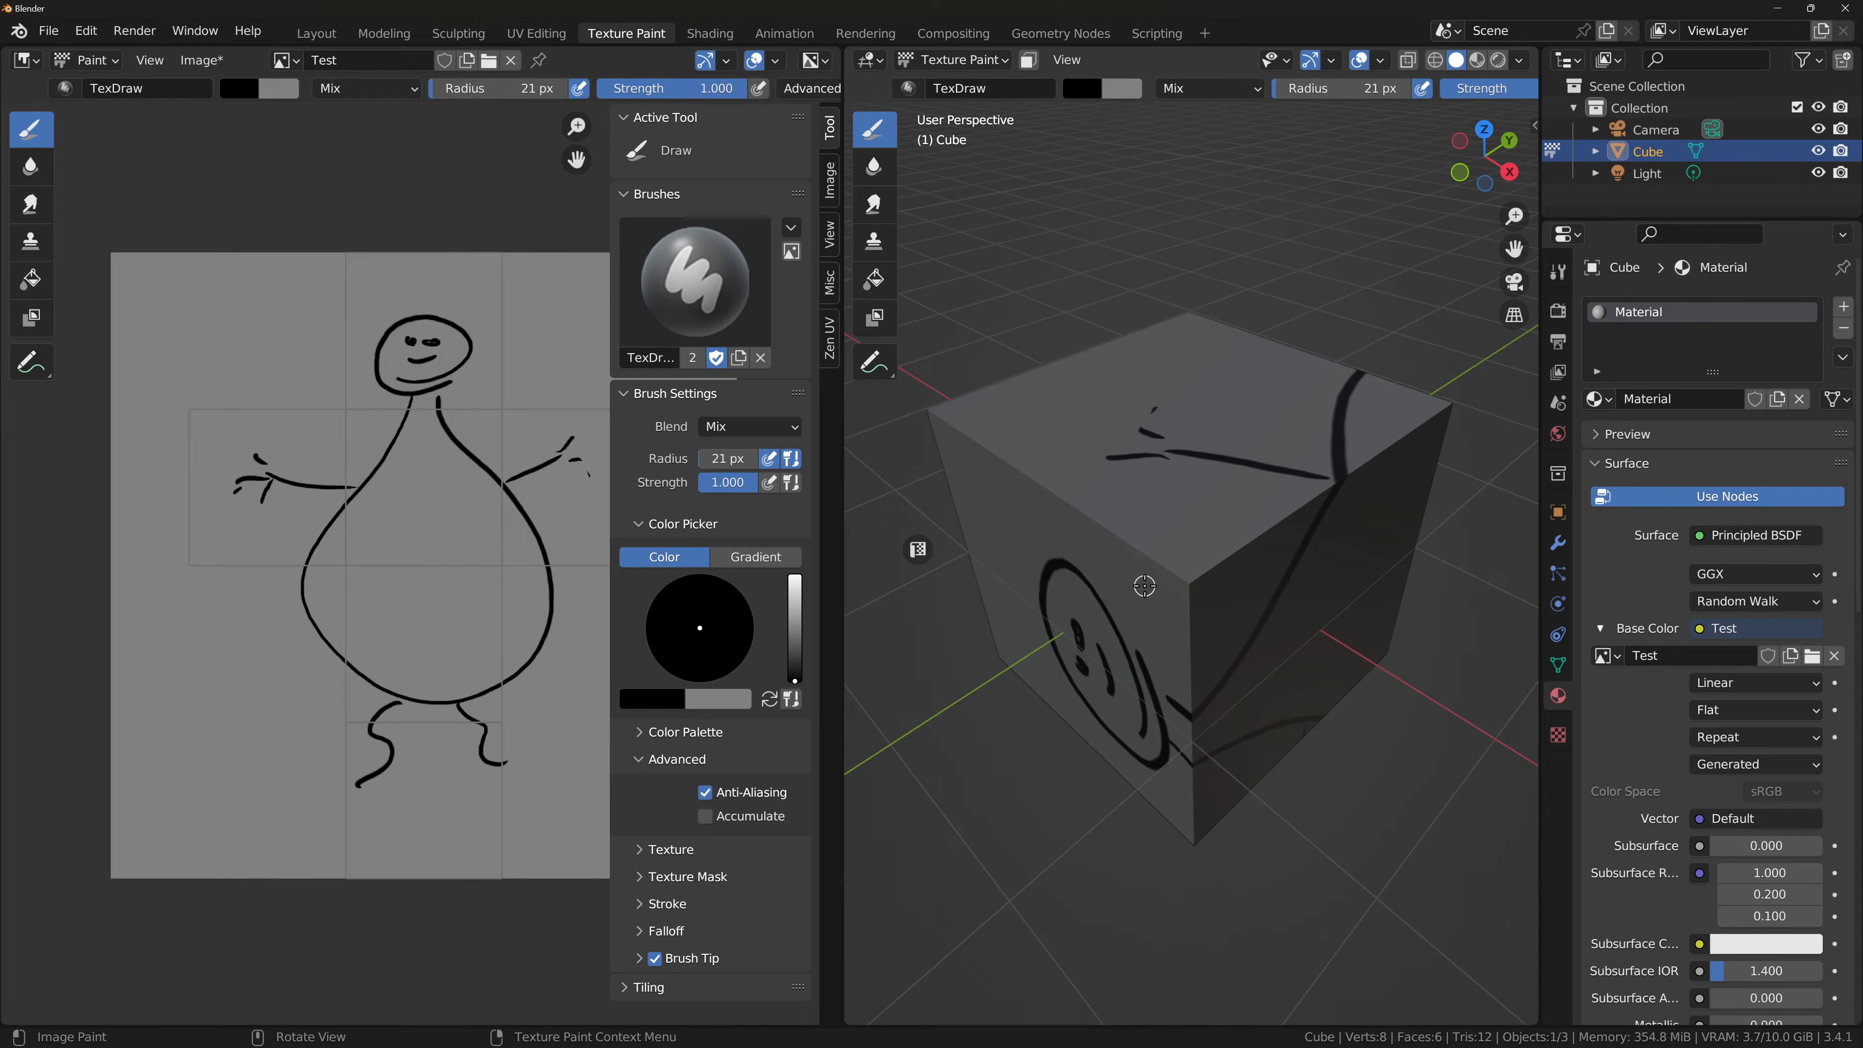
# Step: Inspect the drawing on the cube's faces and dab a small black mark near the upper corner of a side face
pyautogui.moveTo(1122, 596)
pyautogui.mouseDown(button='middle')
pyautogui.moveTo(1296, 628)
pyautogui.moveTo(1159, 627)
pyautogui.moveTo(1134, 648)
pyautogui.mouseUp(button='middle')
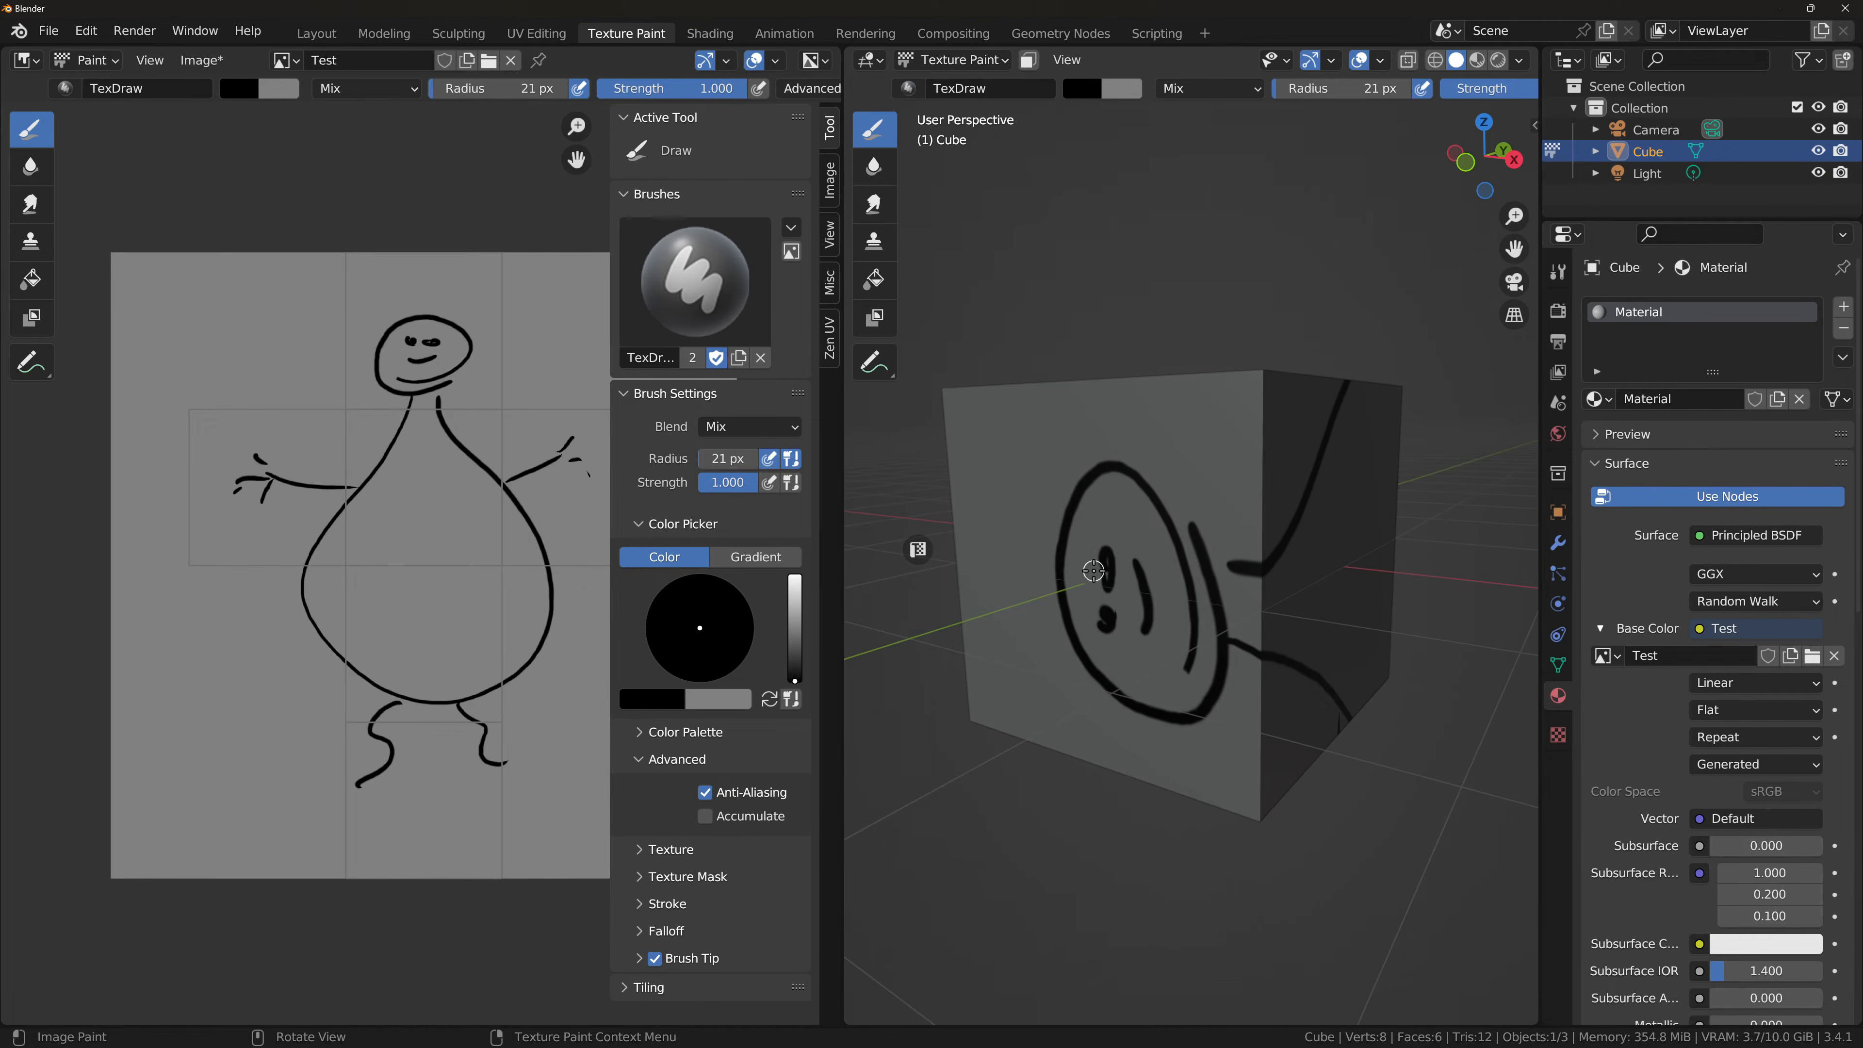
pyautogui.rightClick(1249, 467)
pyautogui.click(1392, 423)
pyautogui.moveTo(1181, 511); pyautogui.dragTo(1189, 581, button='middle')
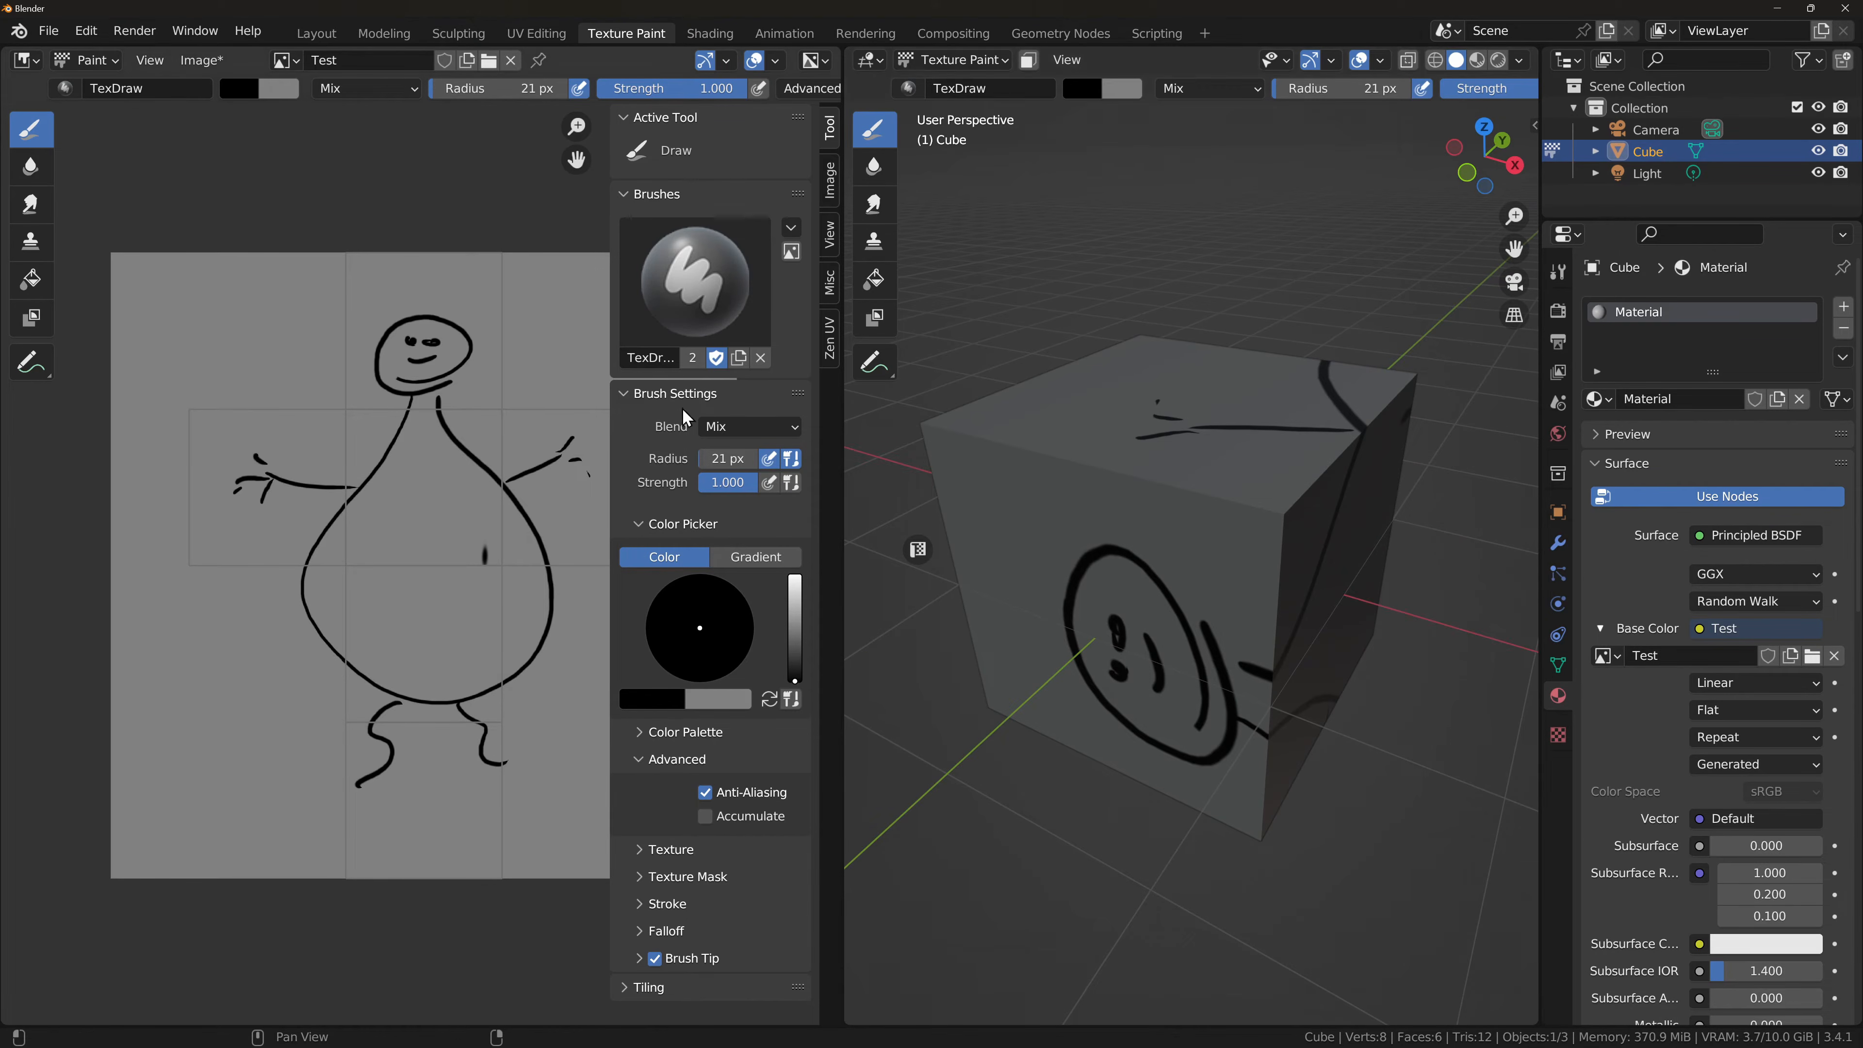
pyautogui.press('super+a')
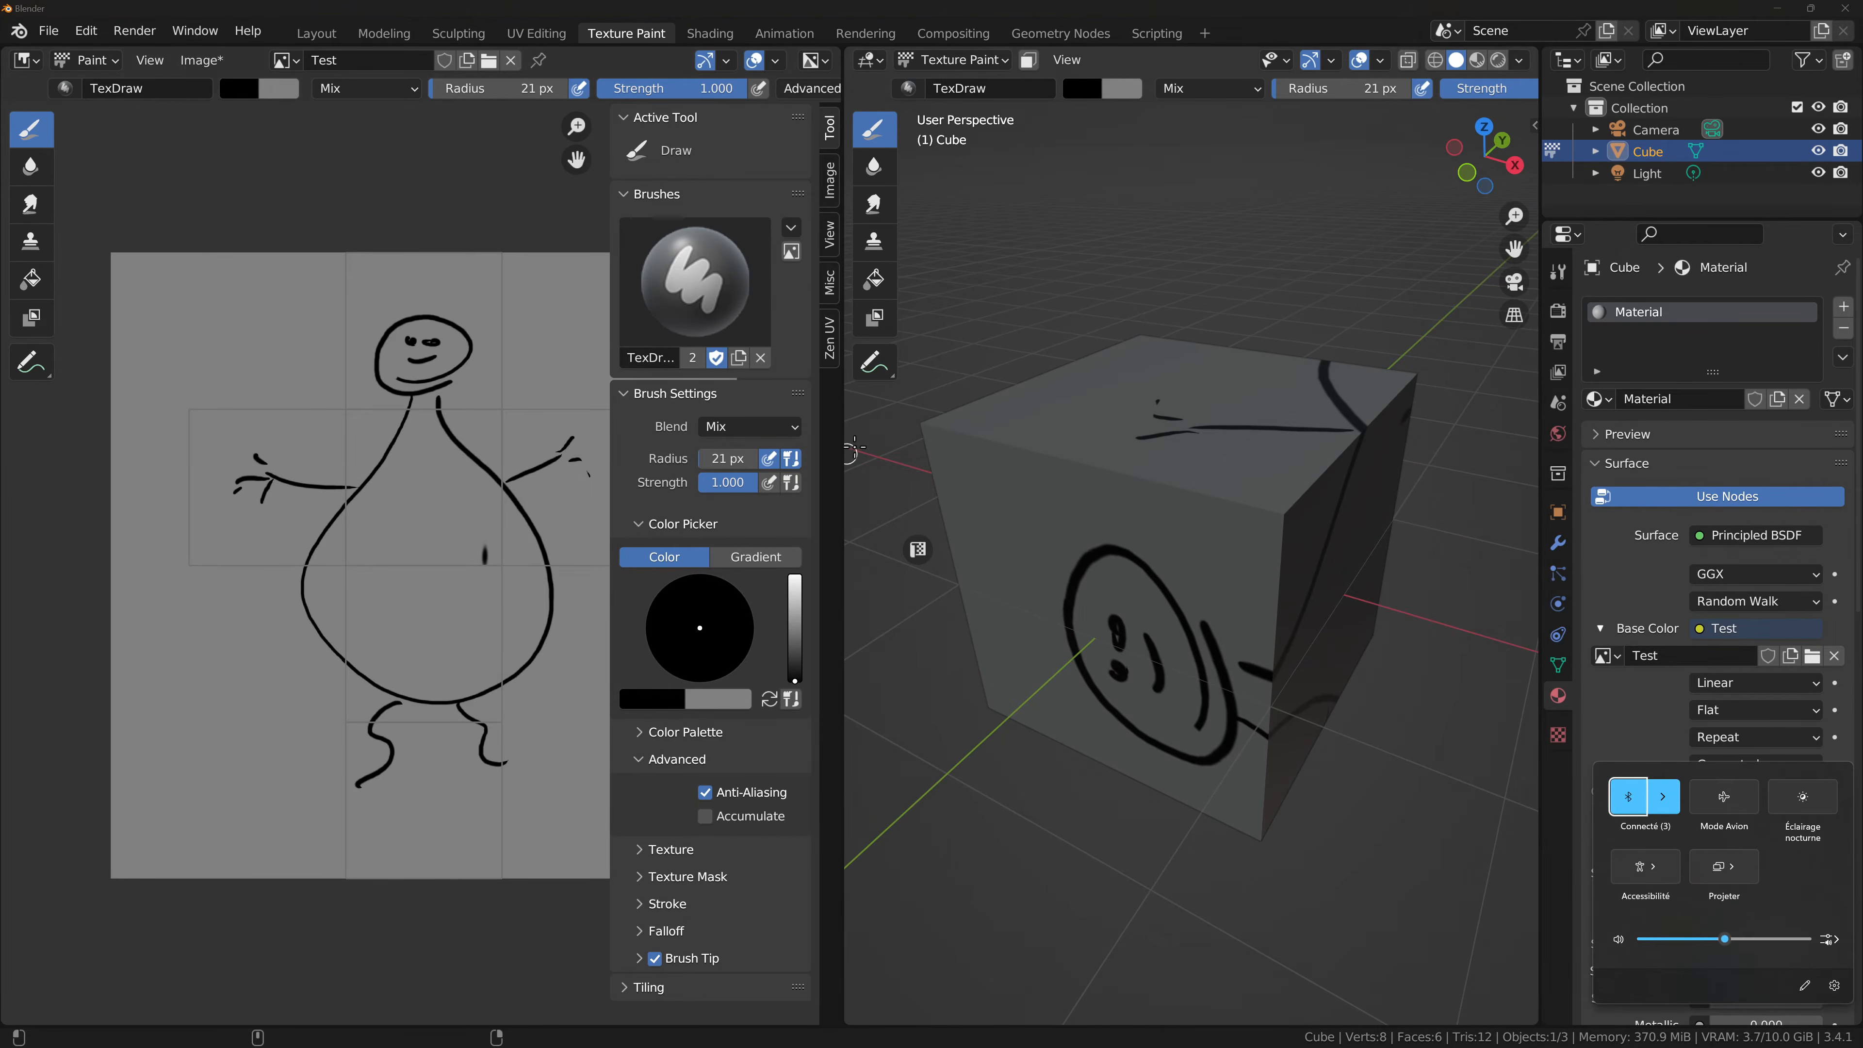
pyautogui.click(854, 446)
# Step: Paint a black dot beside the face directly on the cube and draw a brimmed hat on the character's head in the image
pyautogui.moveTo(840, 445); pyautogui.dragTo(1127, 446)
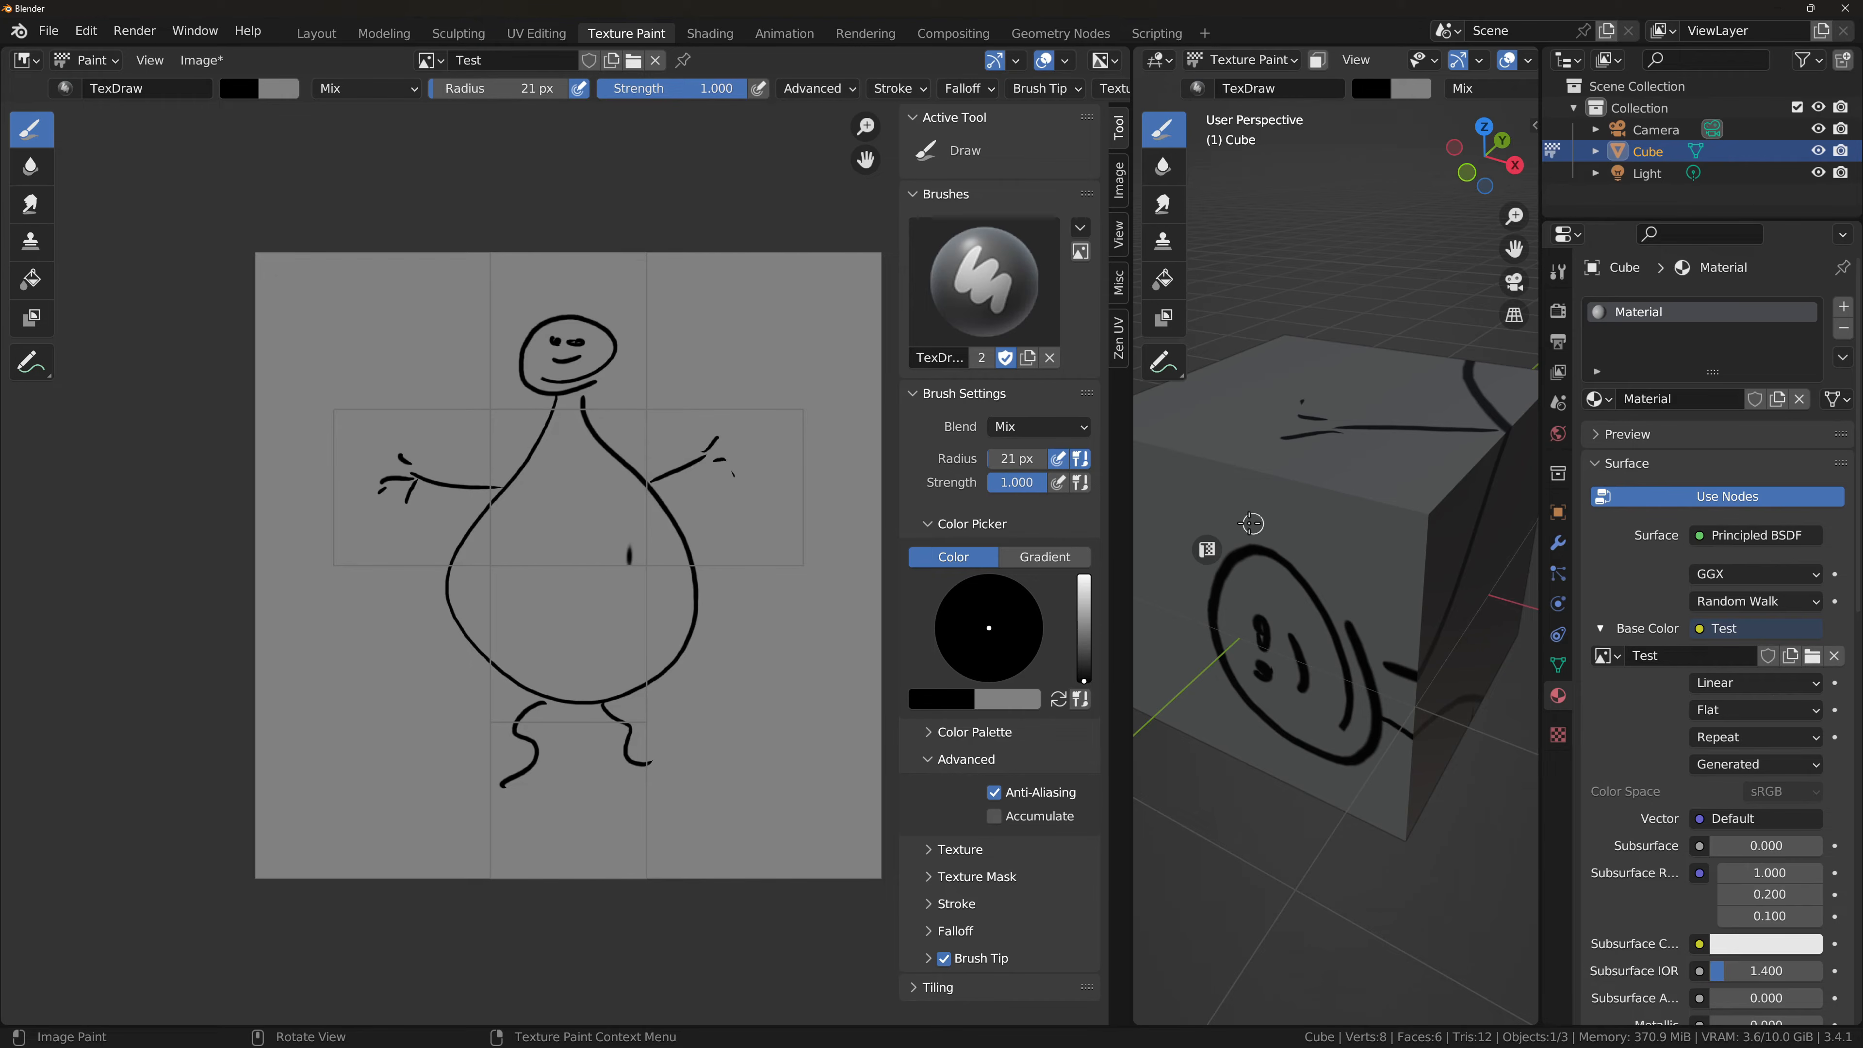
pyautogui.moveTo(1353, 542); pyautogui.dragTo(1362, 552)
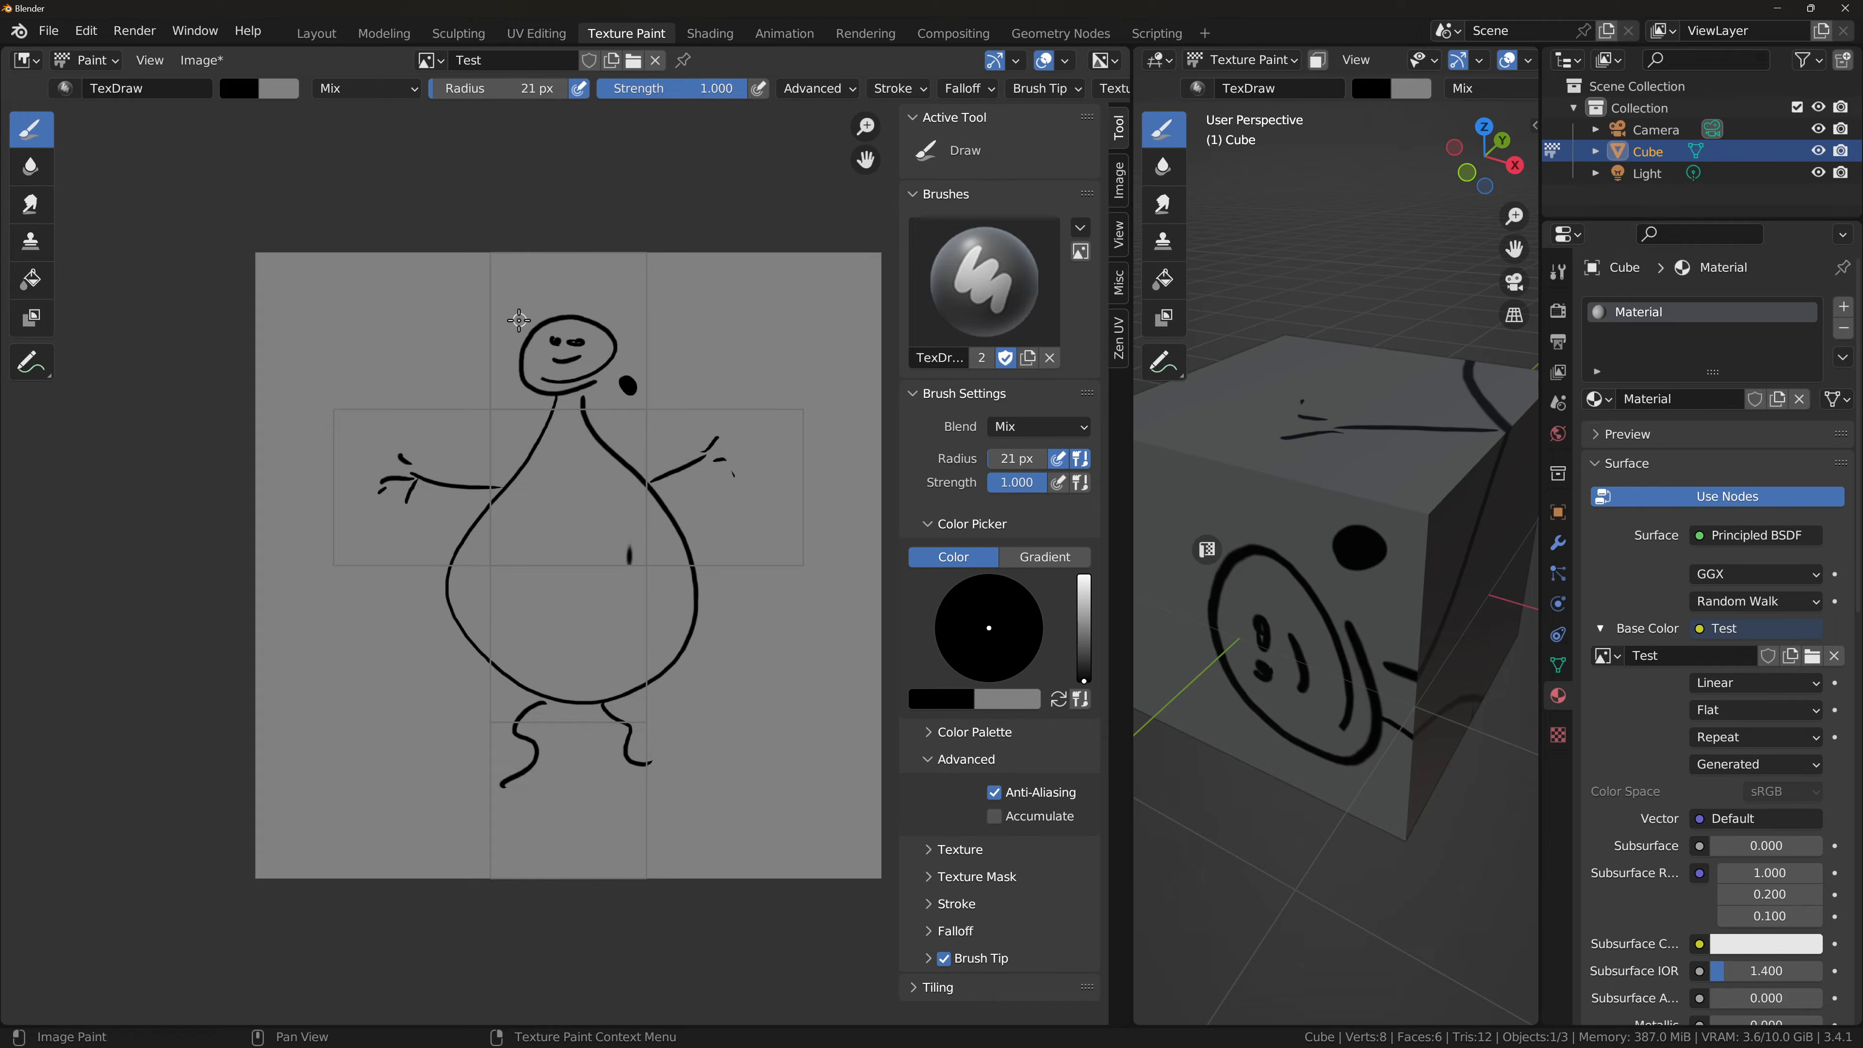
pyautogui.moveTo(514, 317)
pyautogui.mouseDown()
pyautogui.moveTo(630, 312)
pyautogui.moveTo(553, 281)
pyautogui.moveTo(587, 311)
pyautogui.mouseUp()
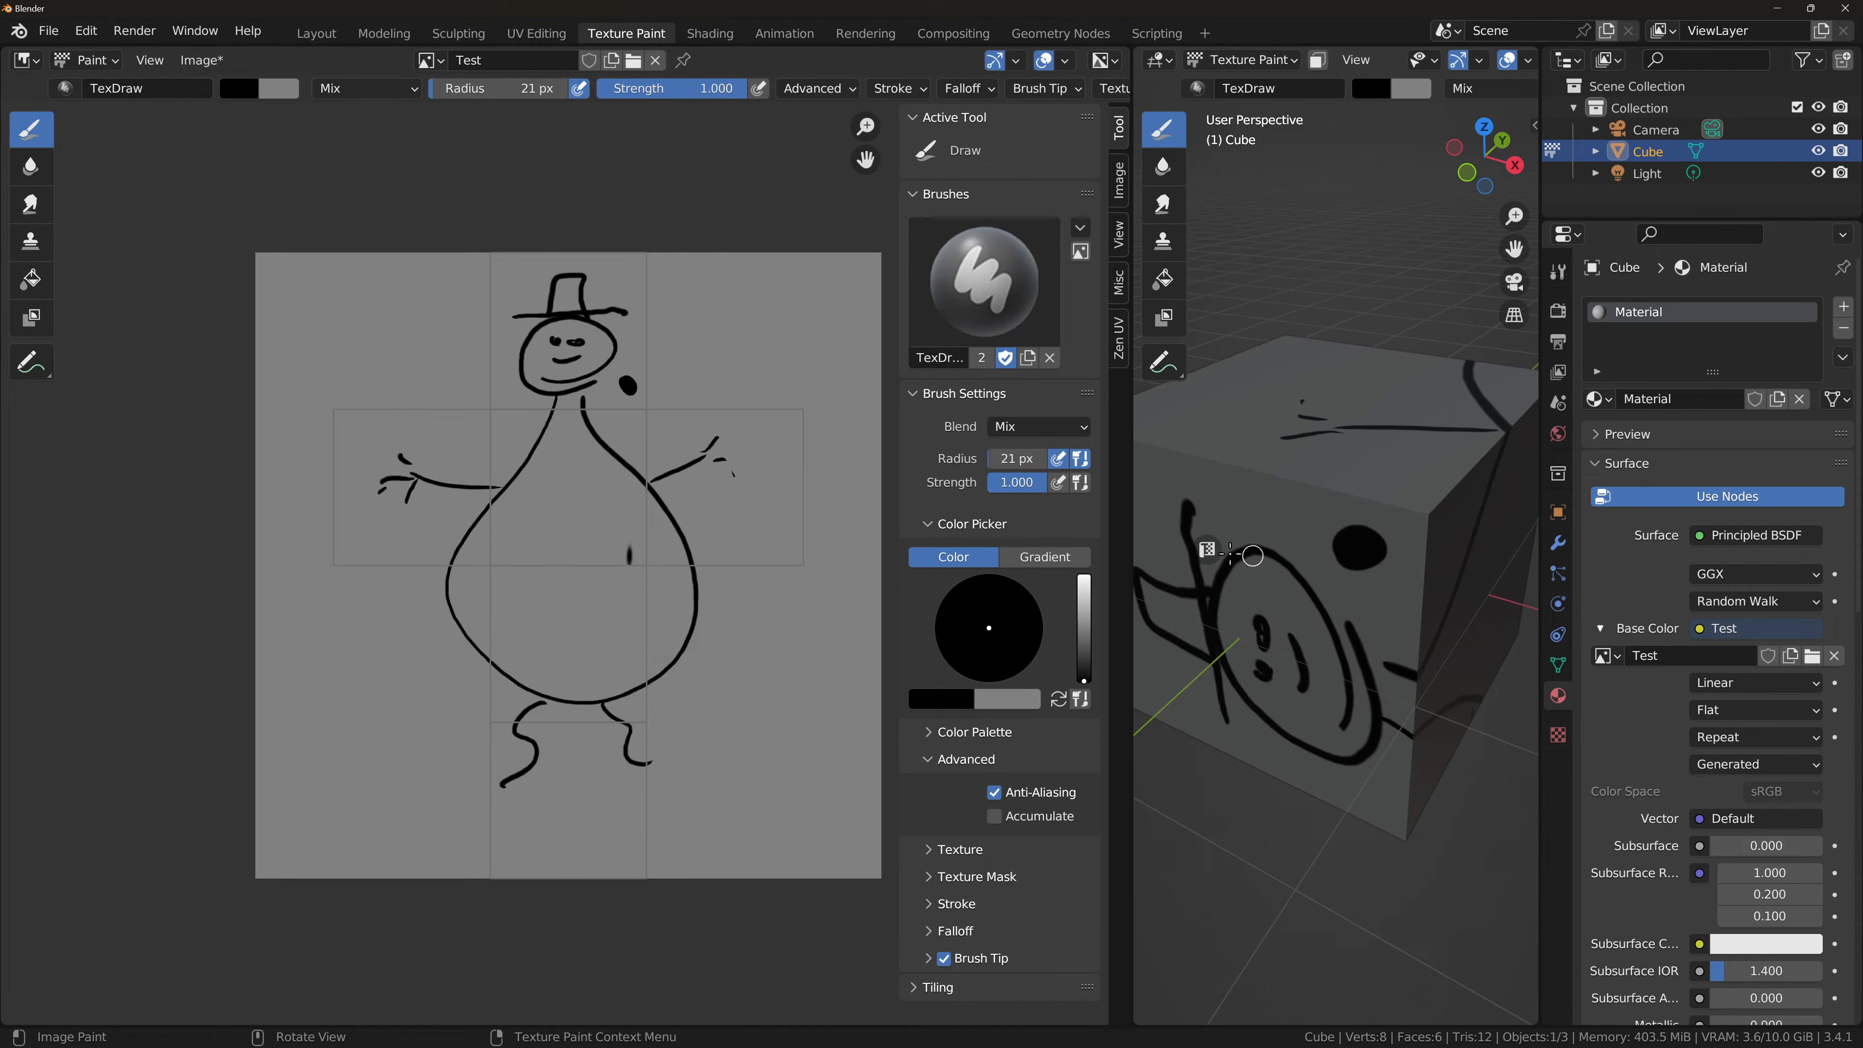
pyautogui.moveTo(1134, 546); pyautogui.dragTo(910, 546)
pyautogui.moveTo(1063, 558)
pyautogui.mouseDown(button='middle')
pyautogui.moveTo(1183, 567)
pyautogui.moveTo(1215, 660)
pyautogui.moveTo(1168, 620)
pyautogui.mouseUp(button='middle')
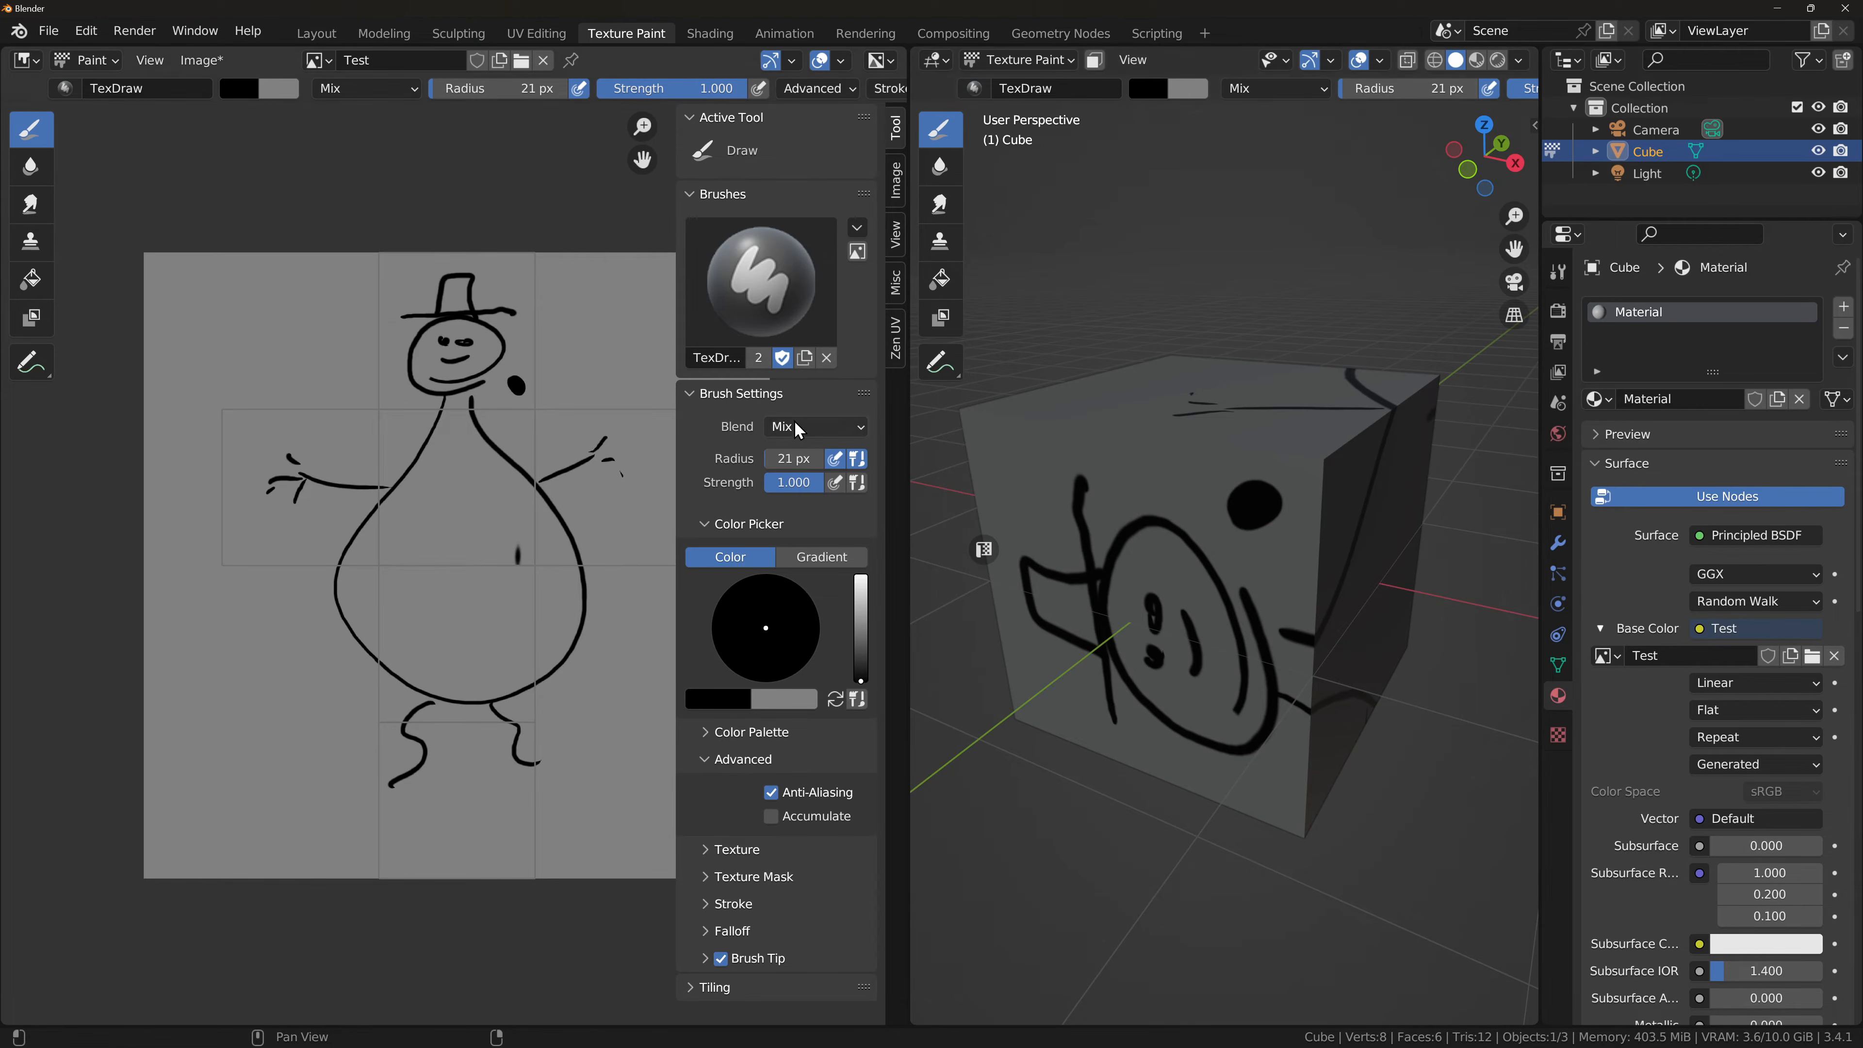
# Step: Start a new General file without saving the current one and delete all the default objects
pyautogui.click(53, 34)
pyautogui.moveTo(74, 55)
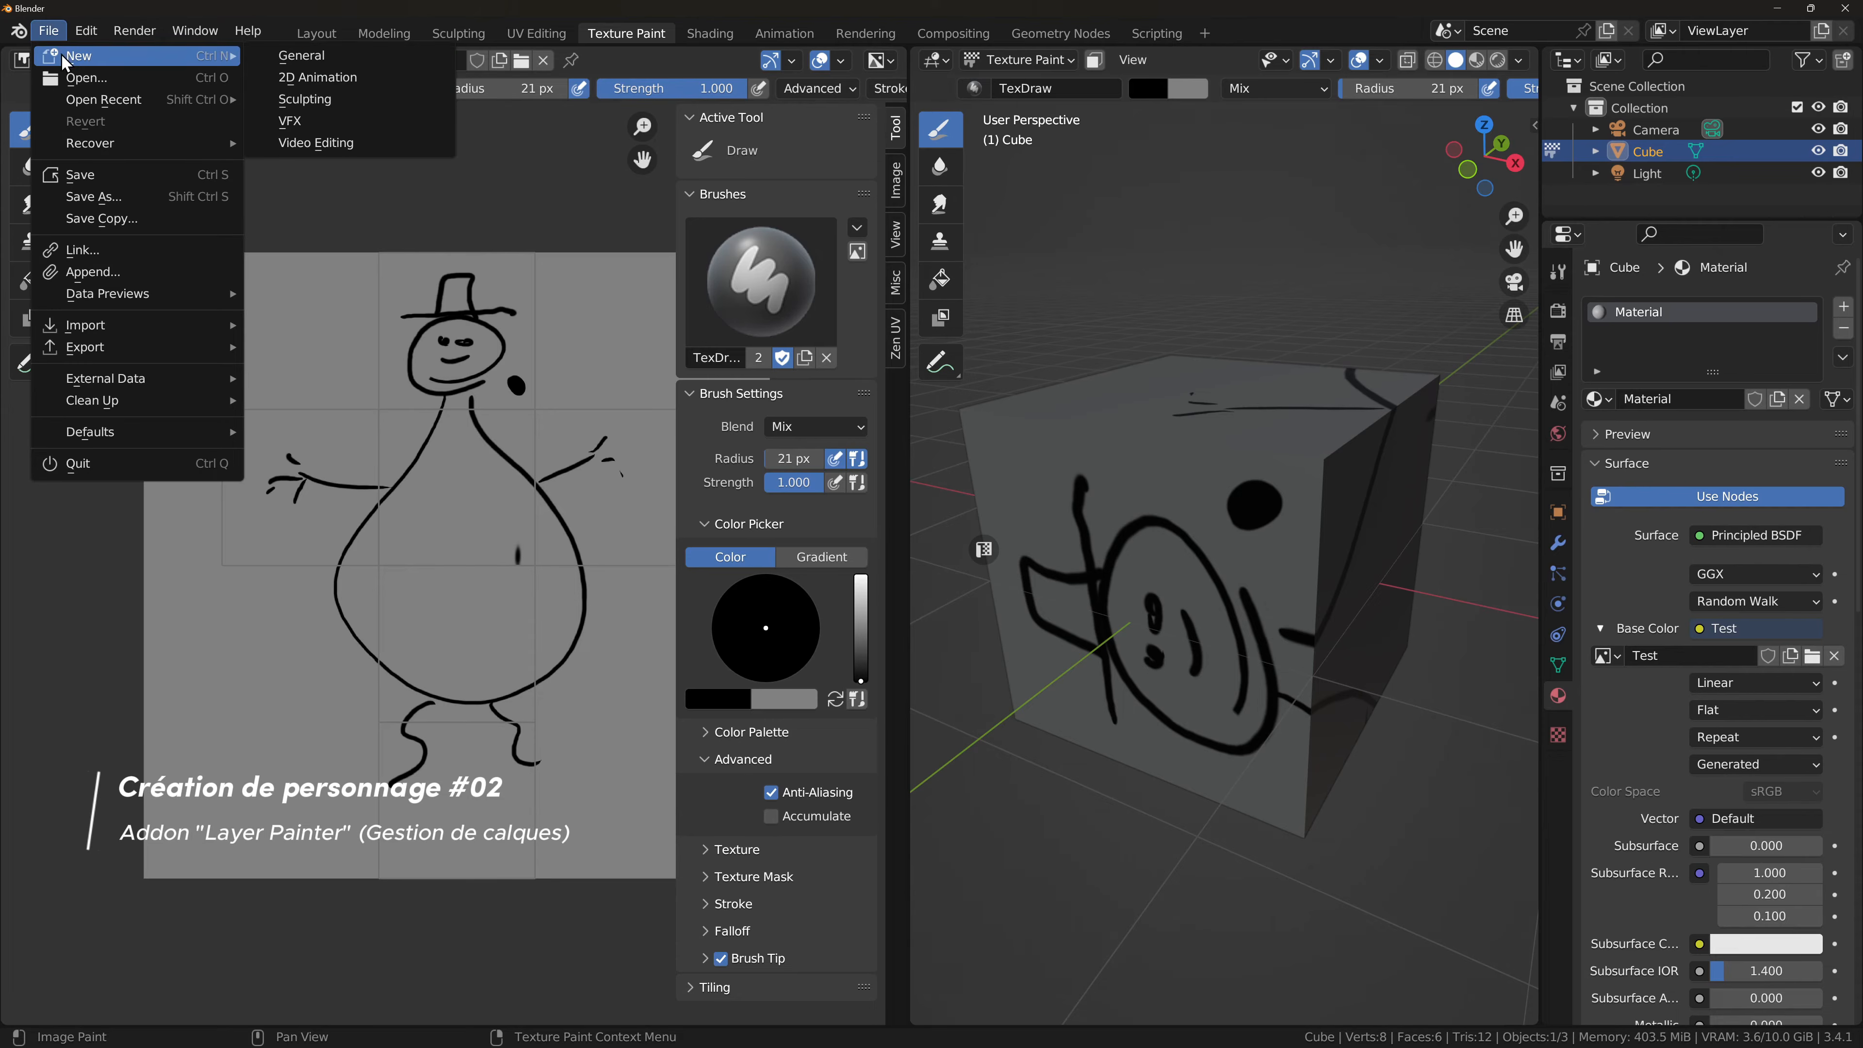
pyautogui.click(307, 64)
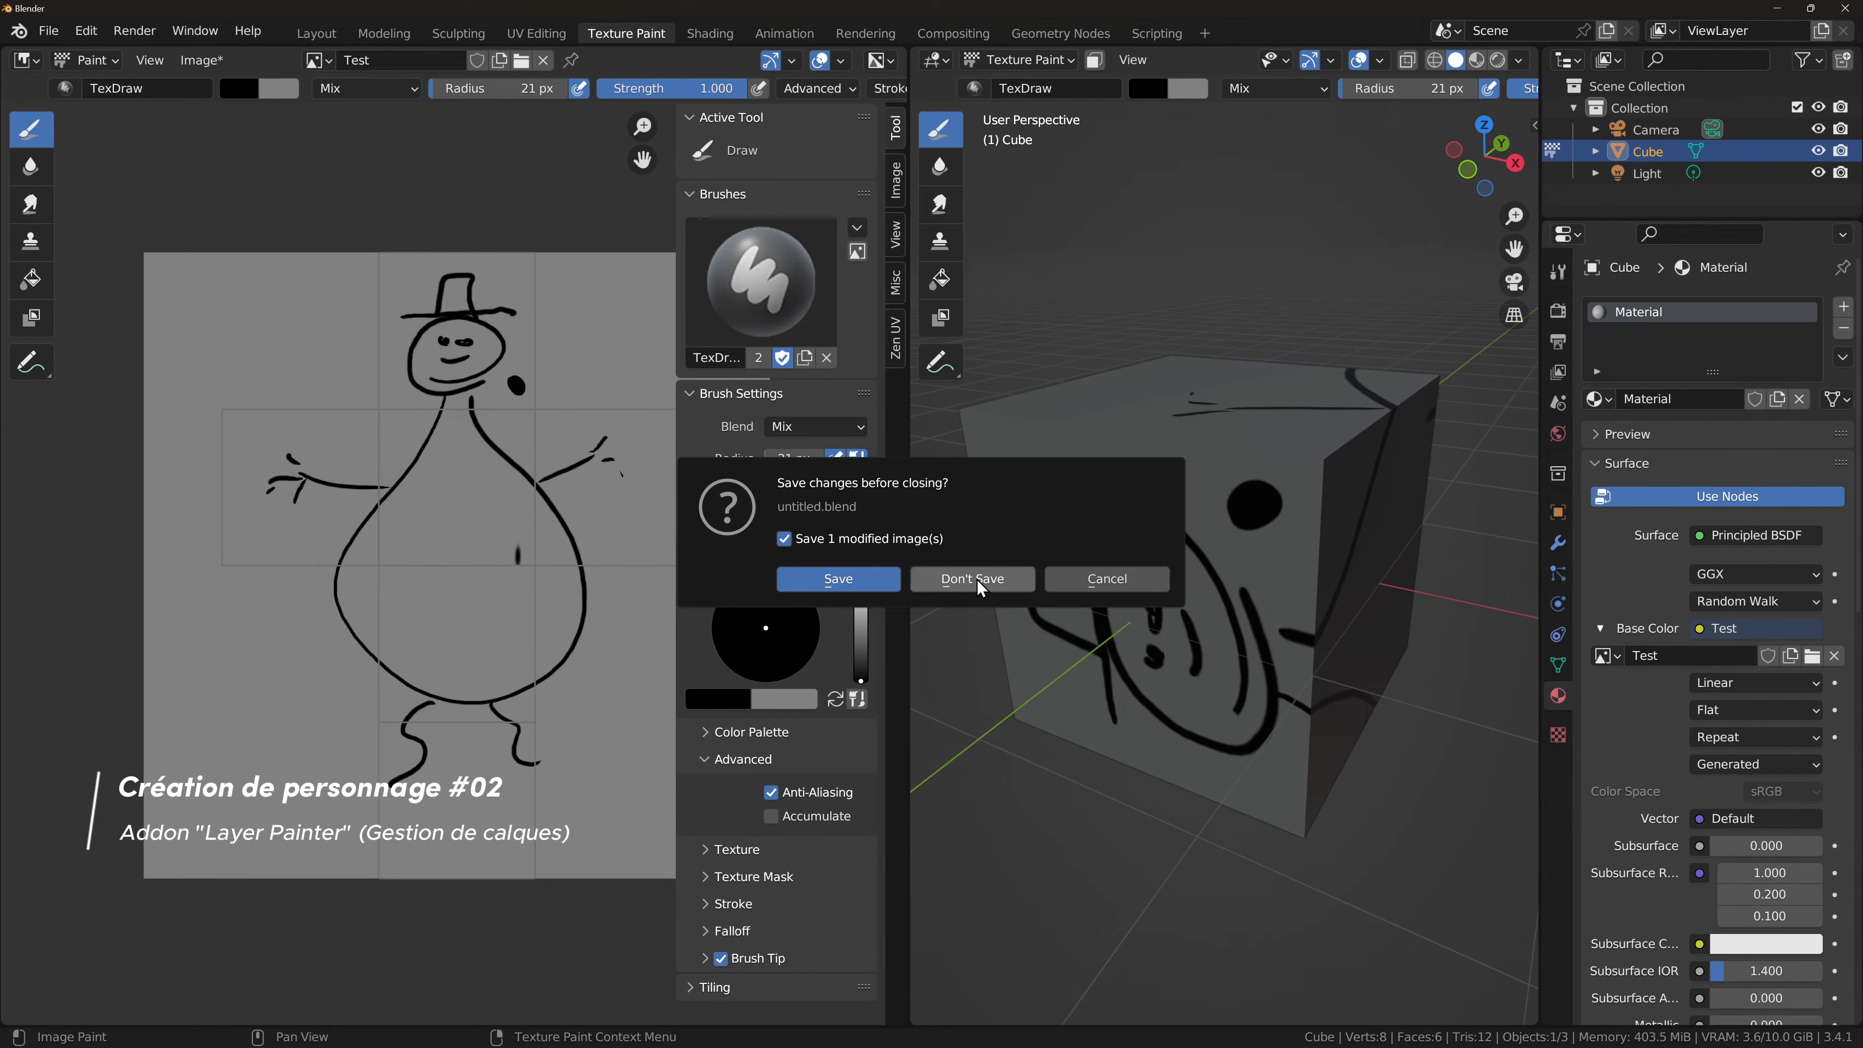
pyautogui.click(992, 579)
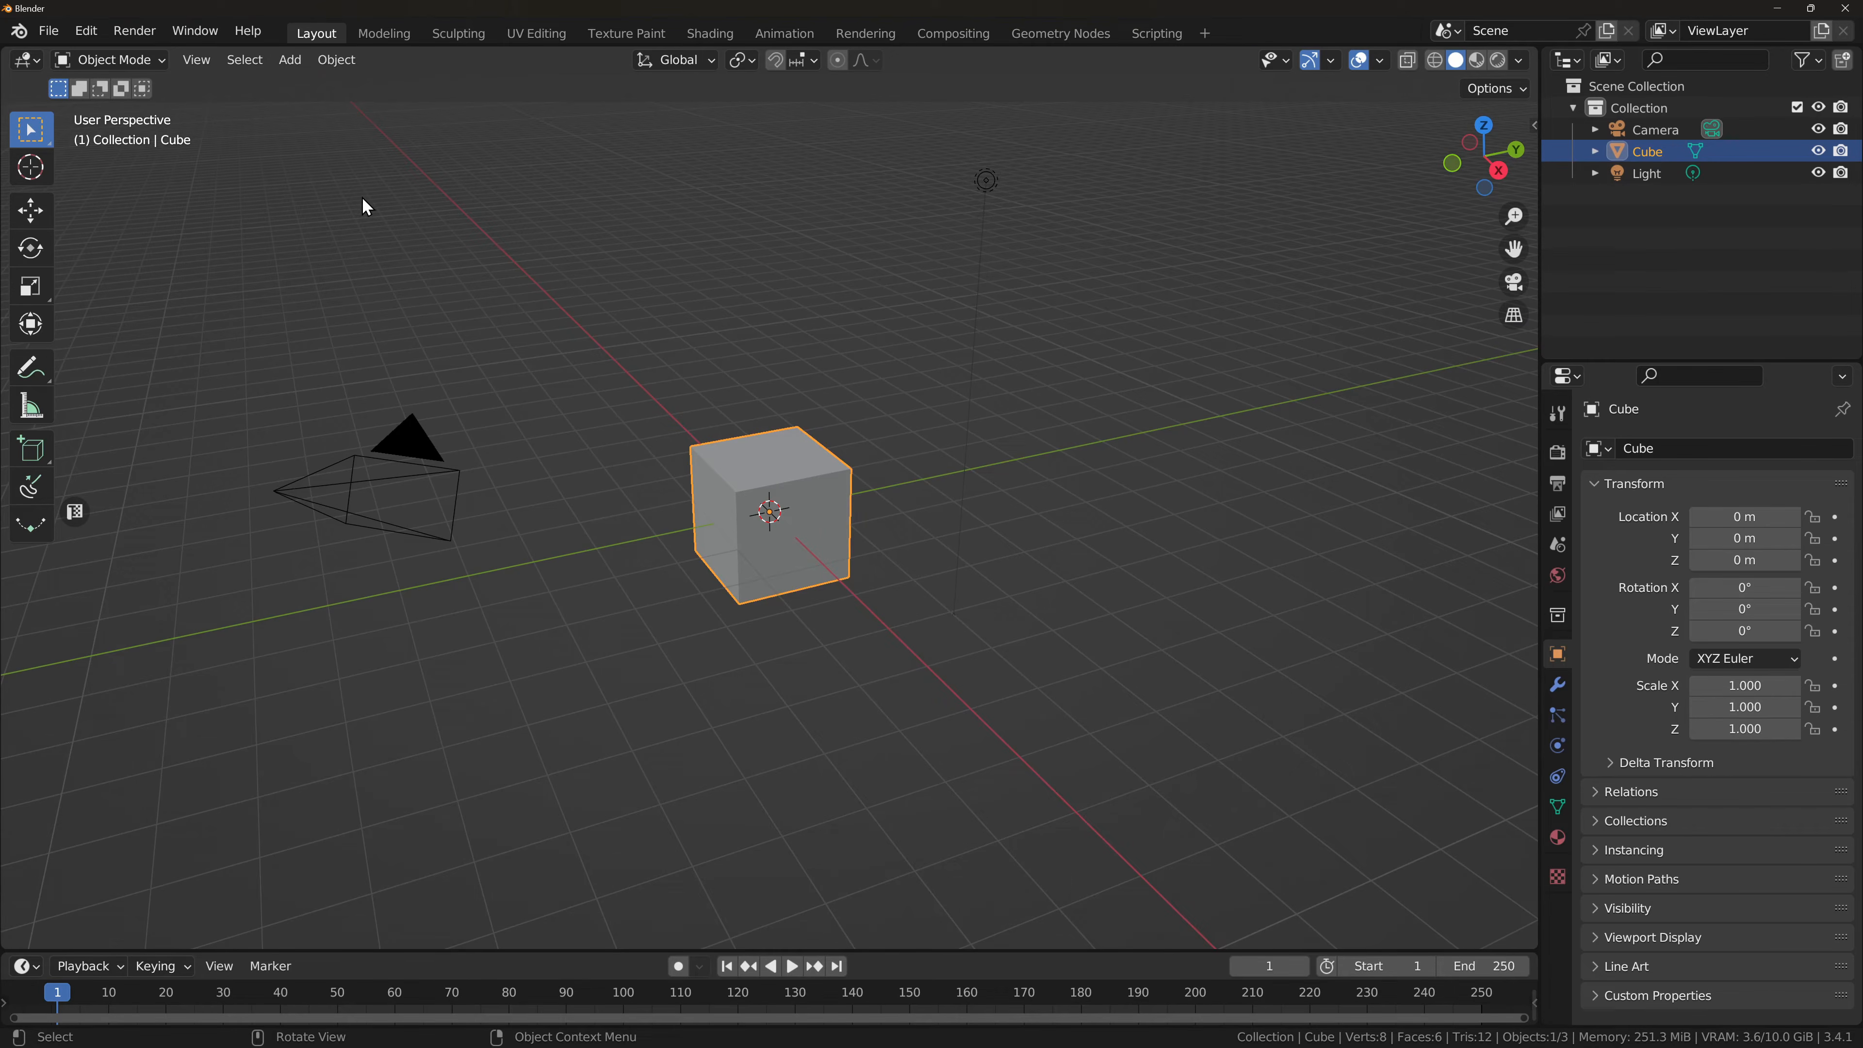
pyautogui.press('a')
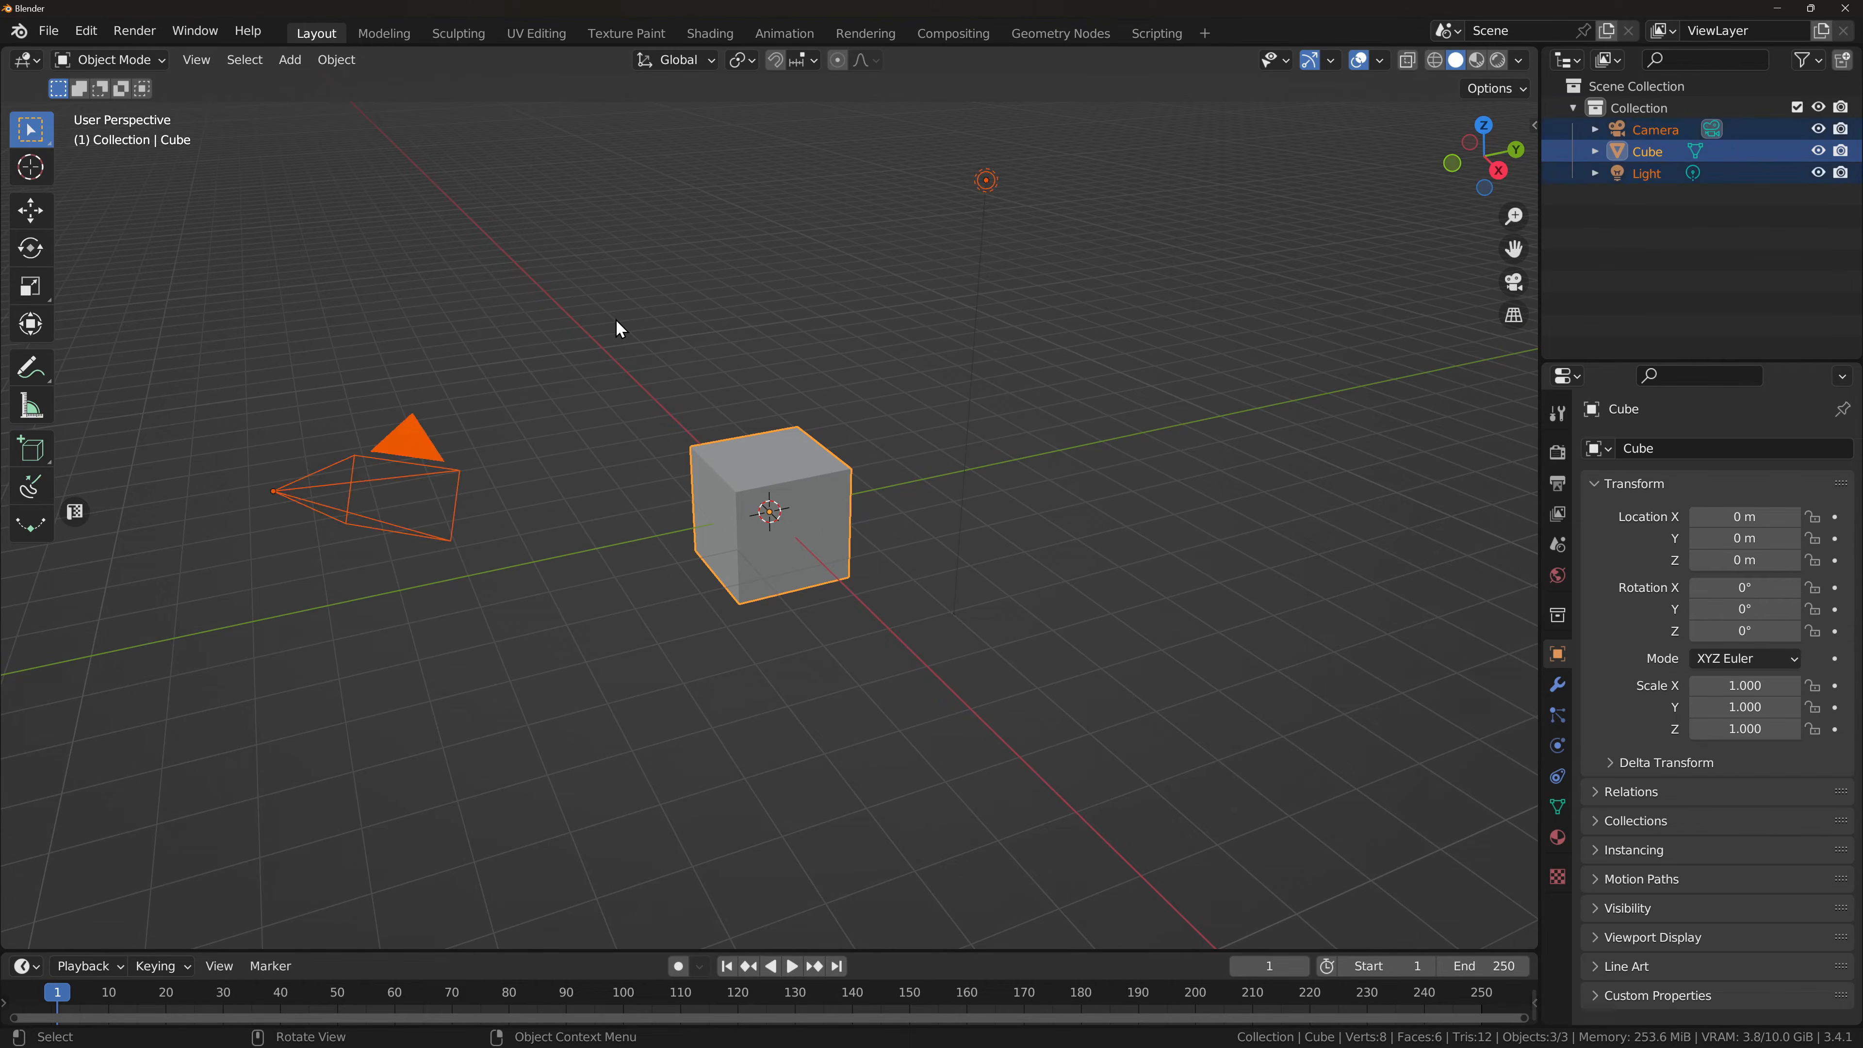
pyautogui.press('Delete')
# Step: Enable the Screencast Keys display in the 3D viewport and collapse its settings
pyautogui.hotkey('shift', 'a')
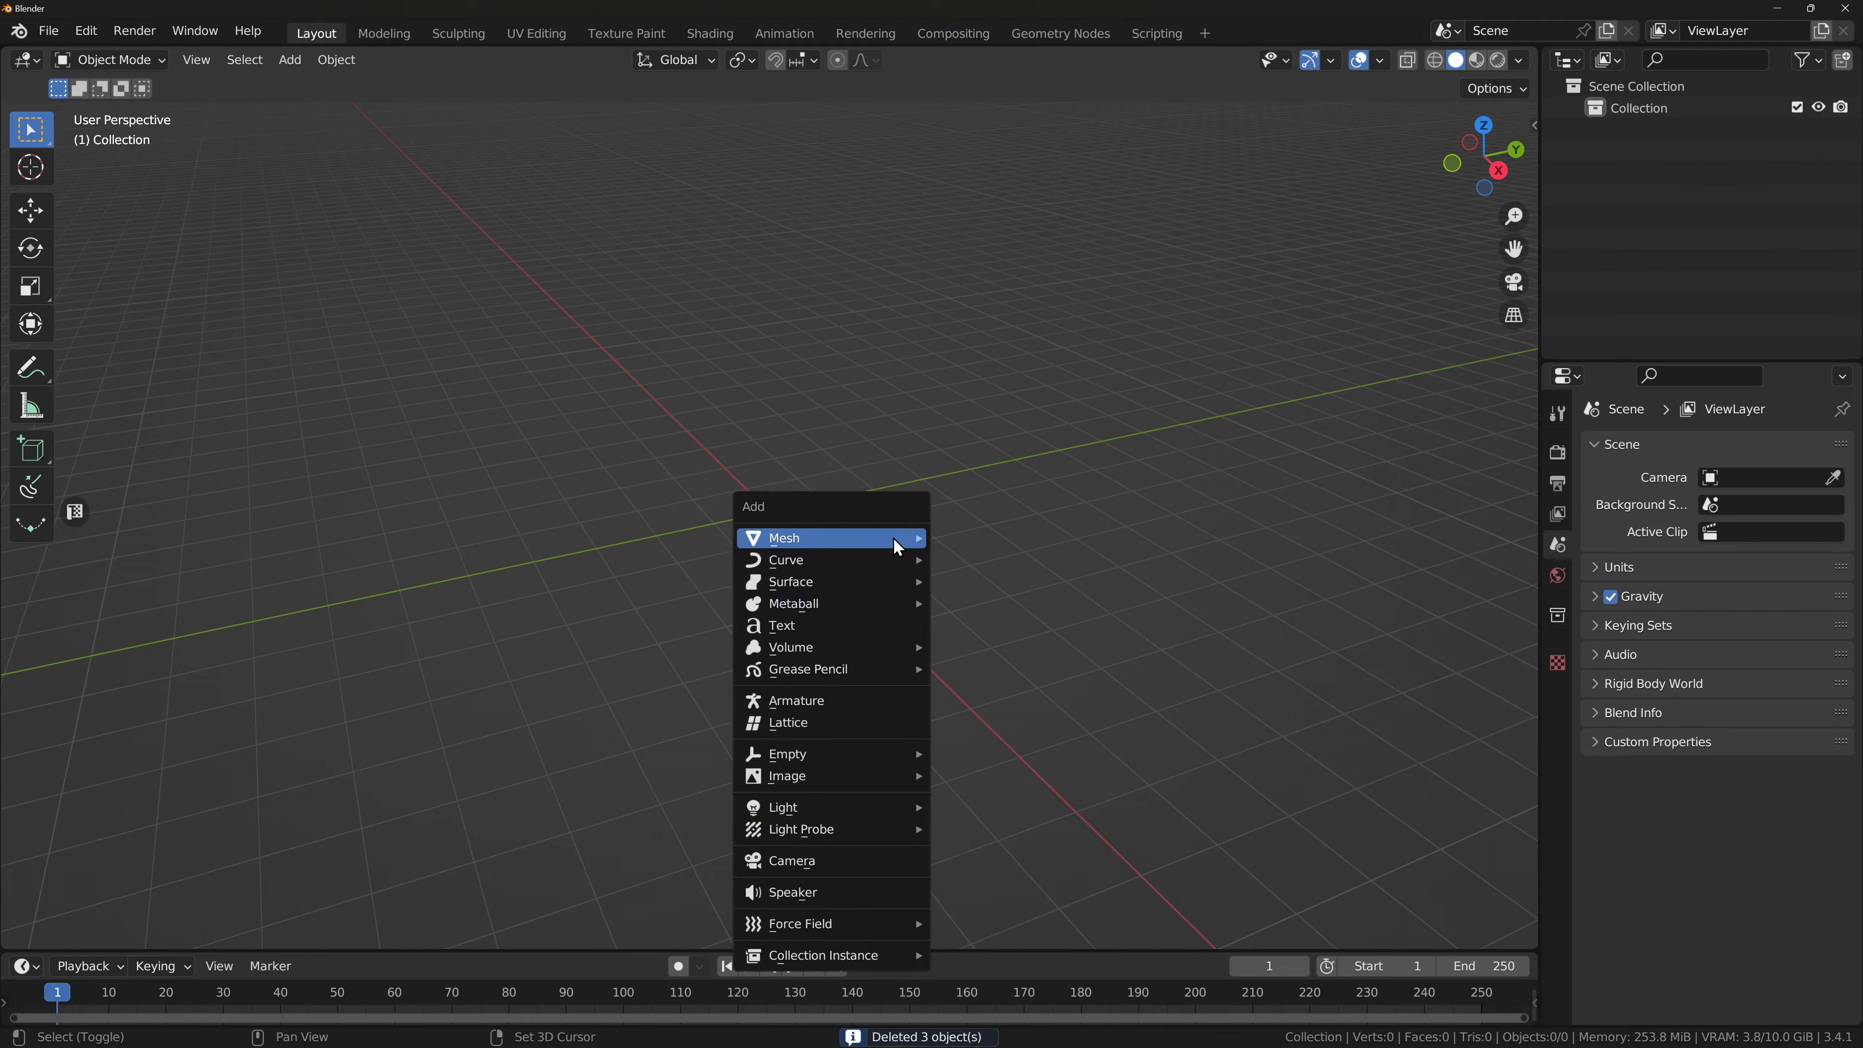
pyautogui.press('Escape')
pyautogui.click(1533, 125)
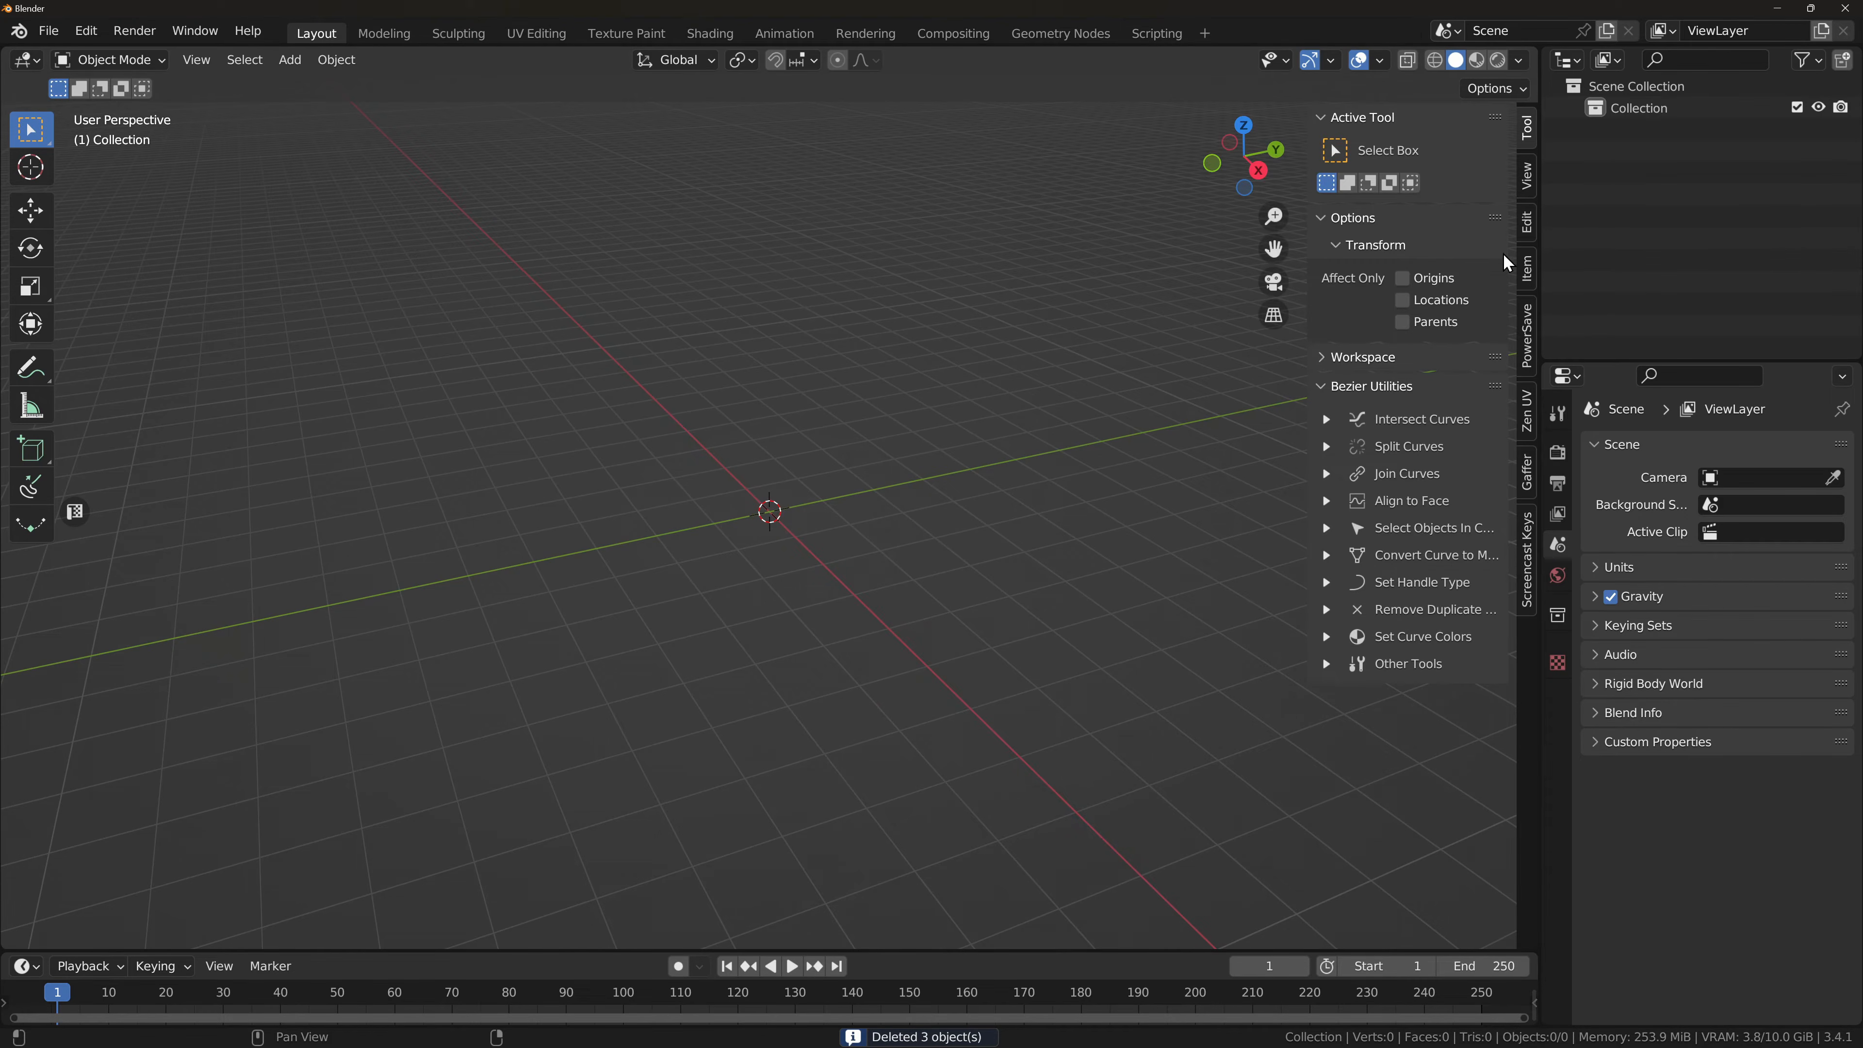
pyautogui.click(1520, 566)
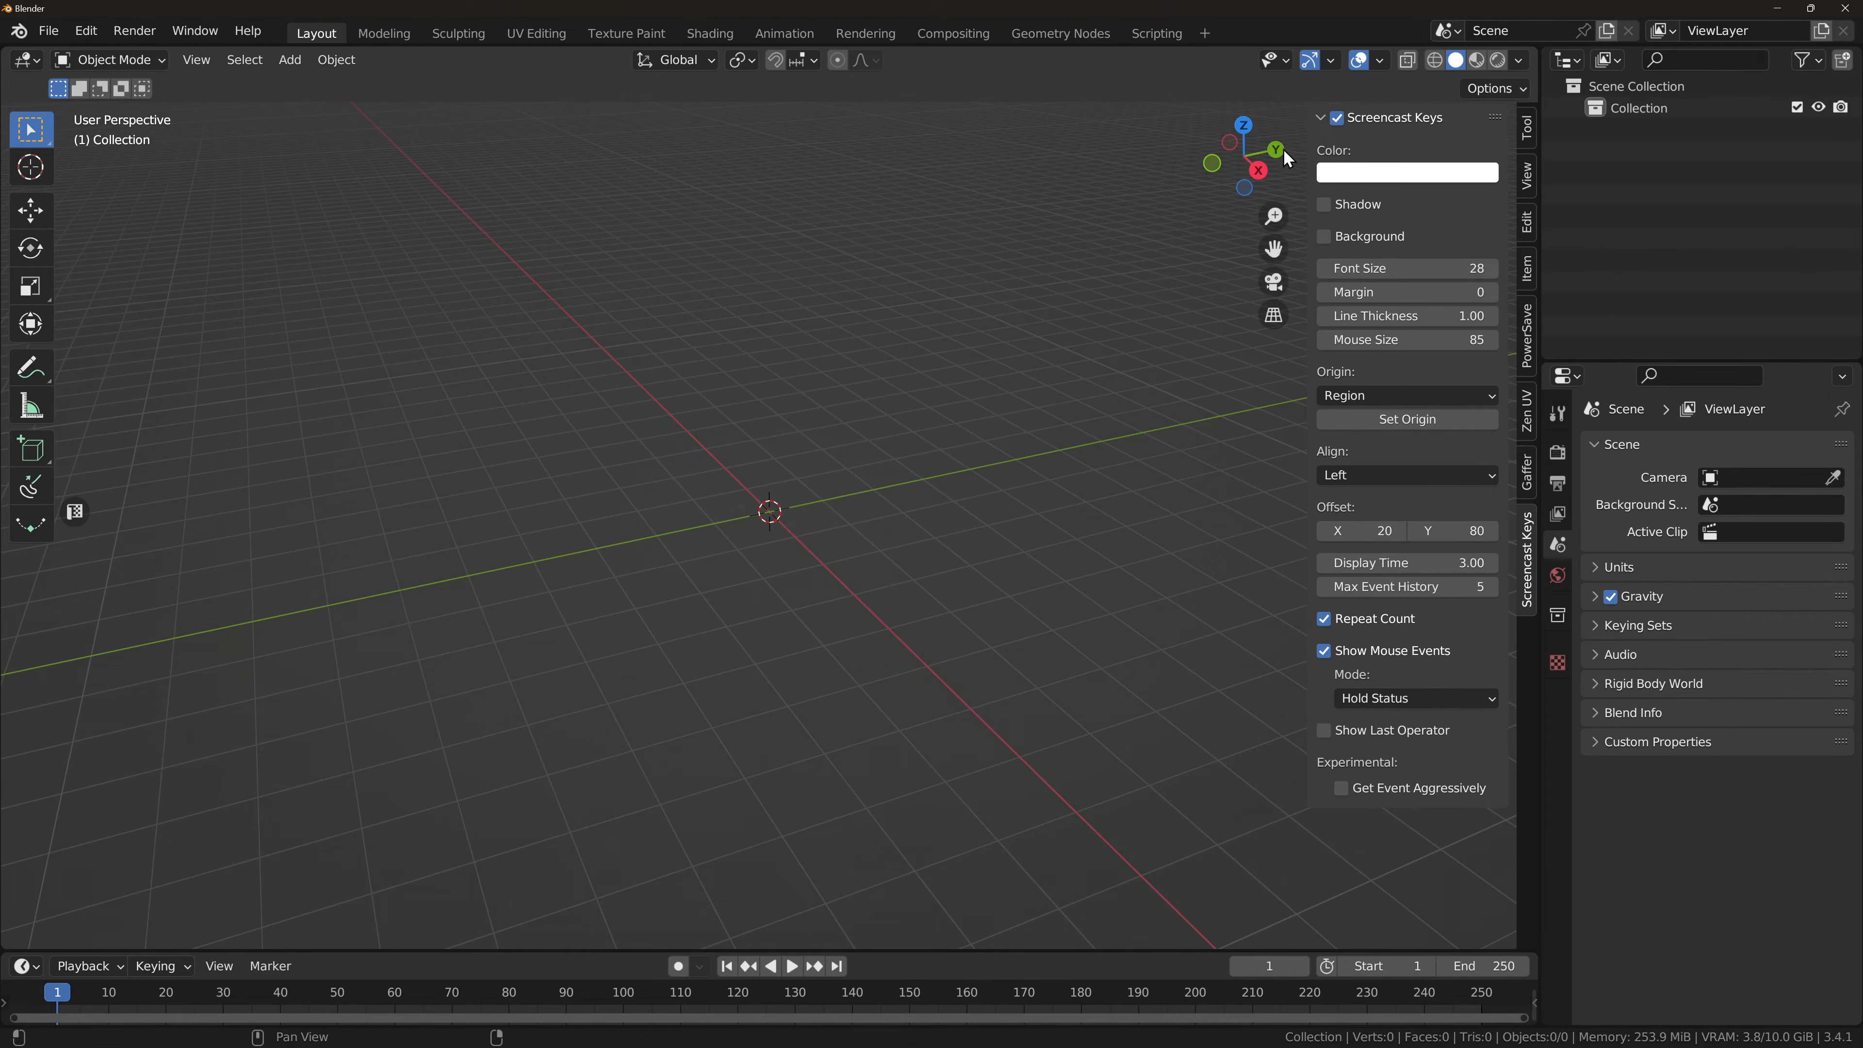
pyautogui.press('space')
pyautogui.click(1323, 119)
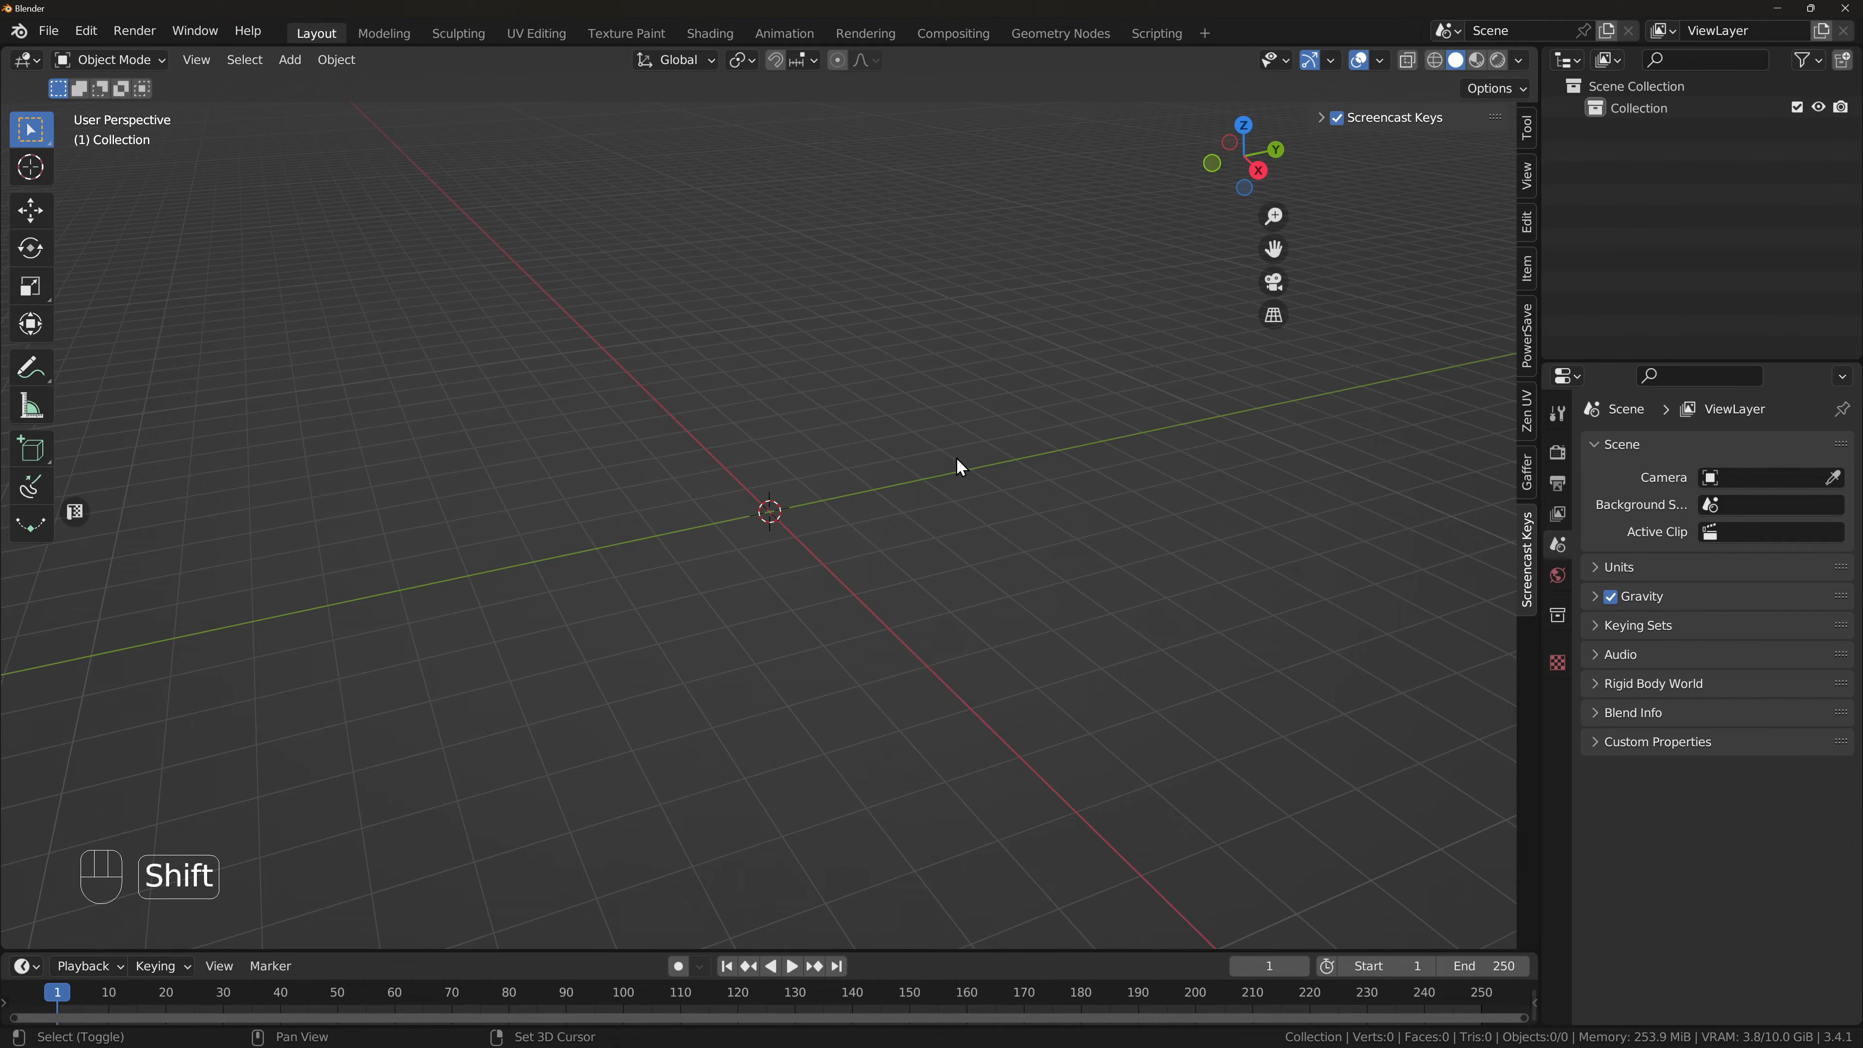
# Step: Add a mesh plane to the empty scene and show it in top orthographic view
pyautogui.hotkey('shift', 'a')
pyautogui.moveTo(957, 459)
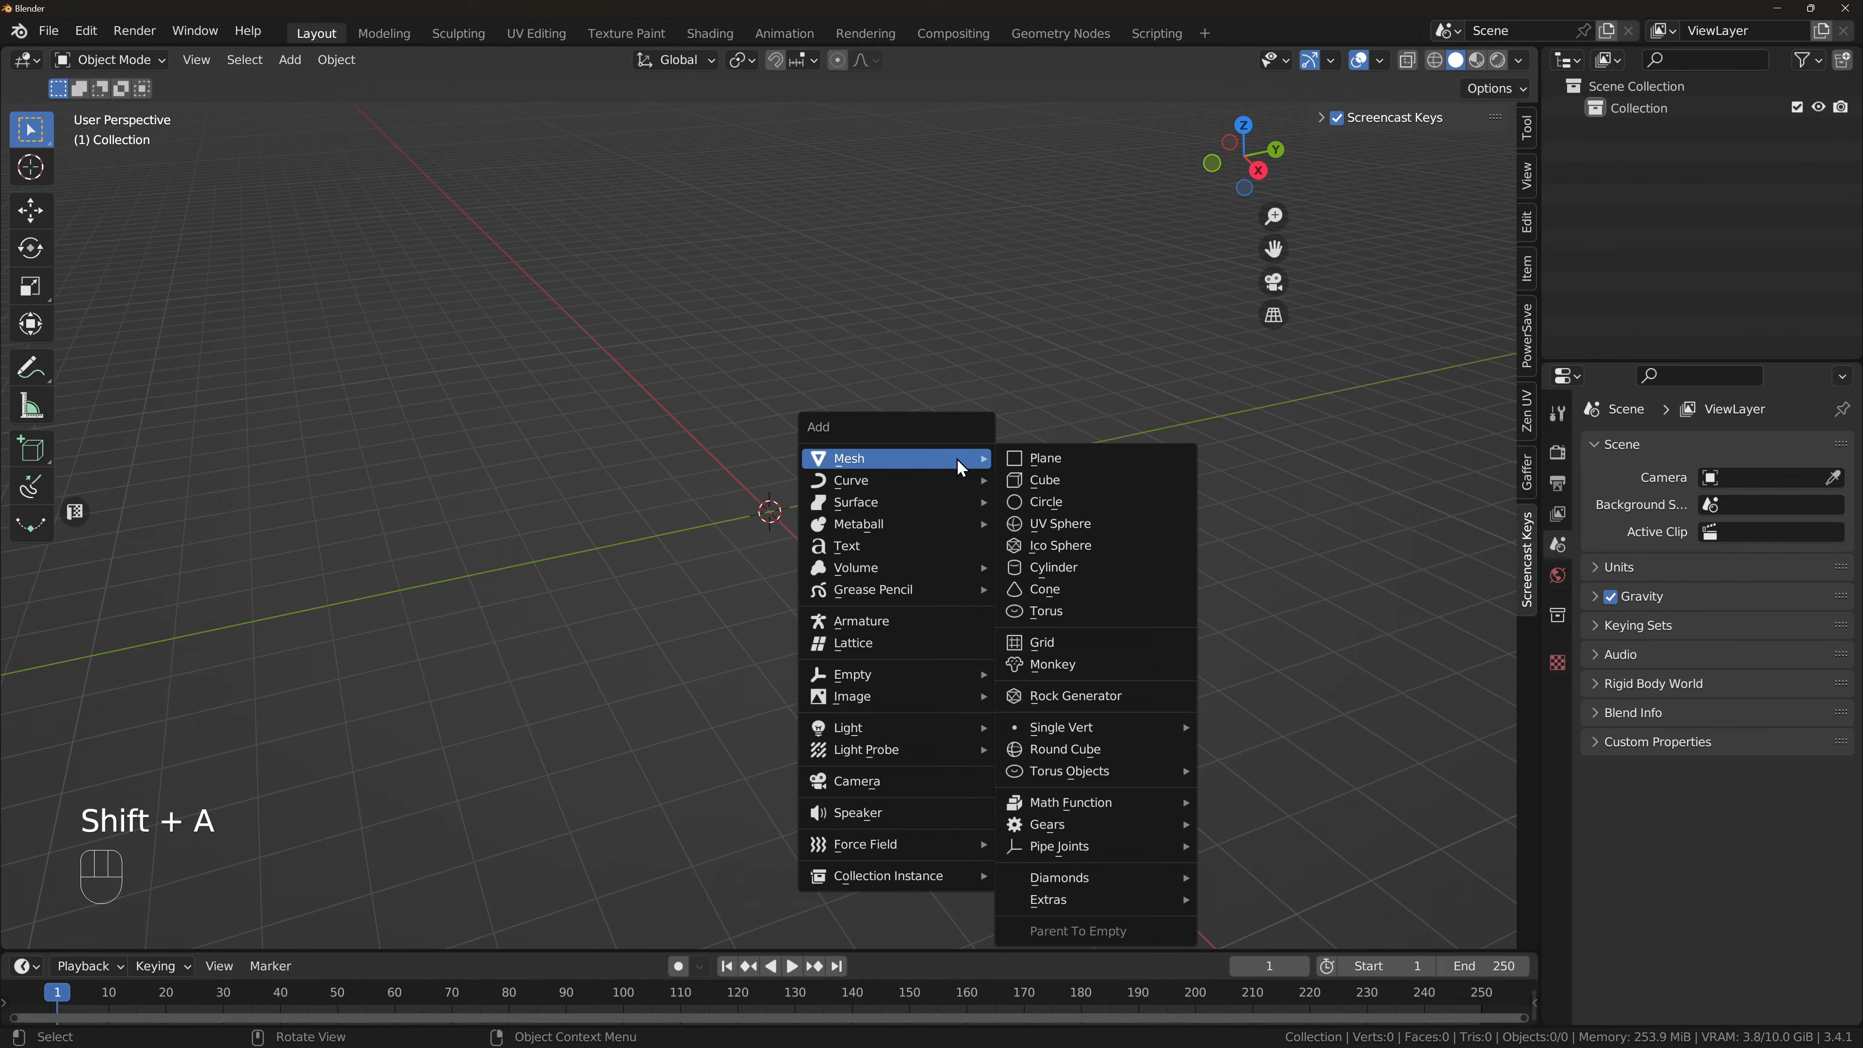
pyautogui.click(1058, 467)
pyautogui.press('KP_7')
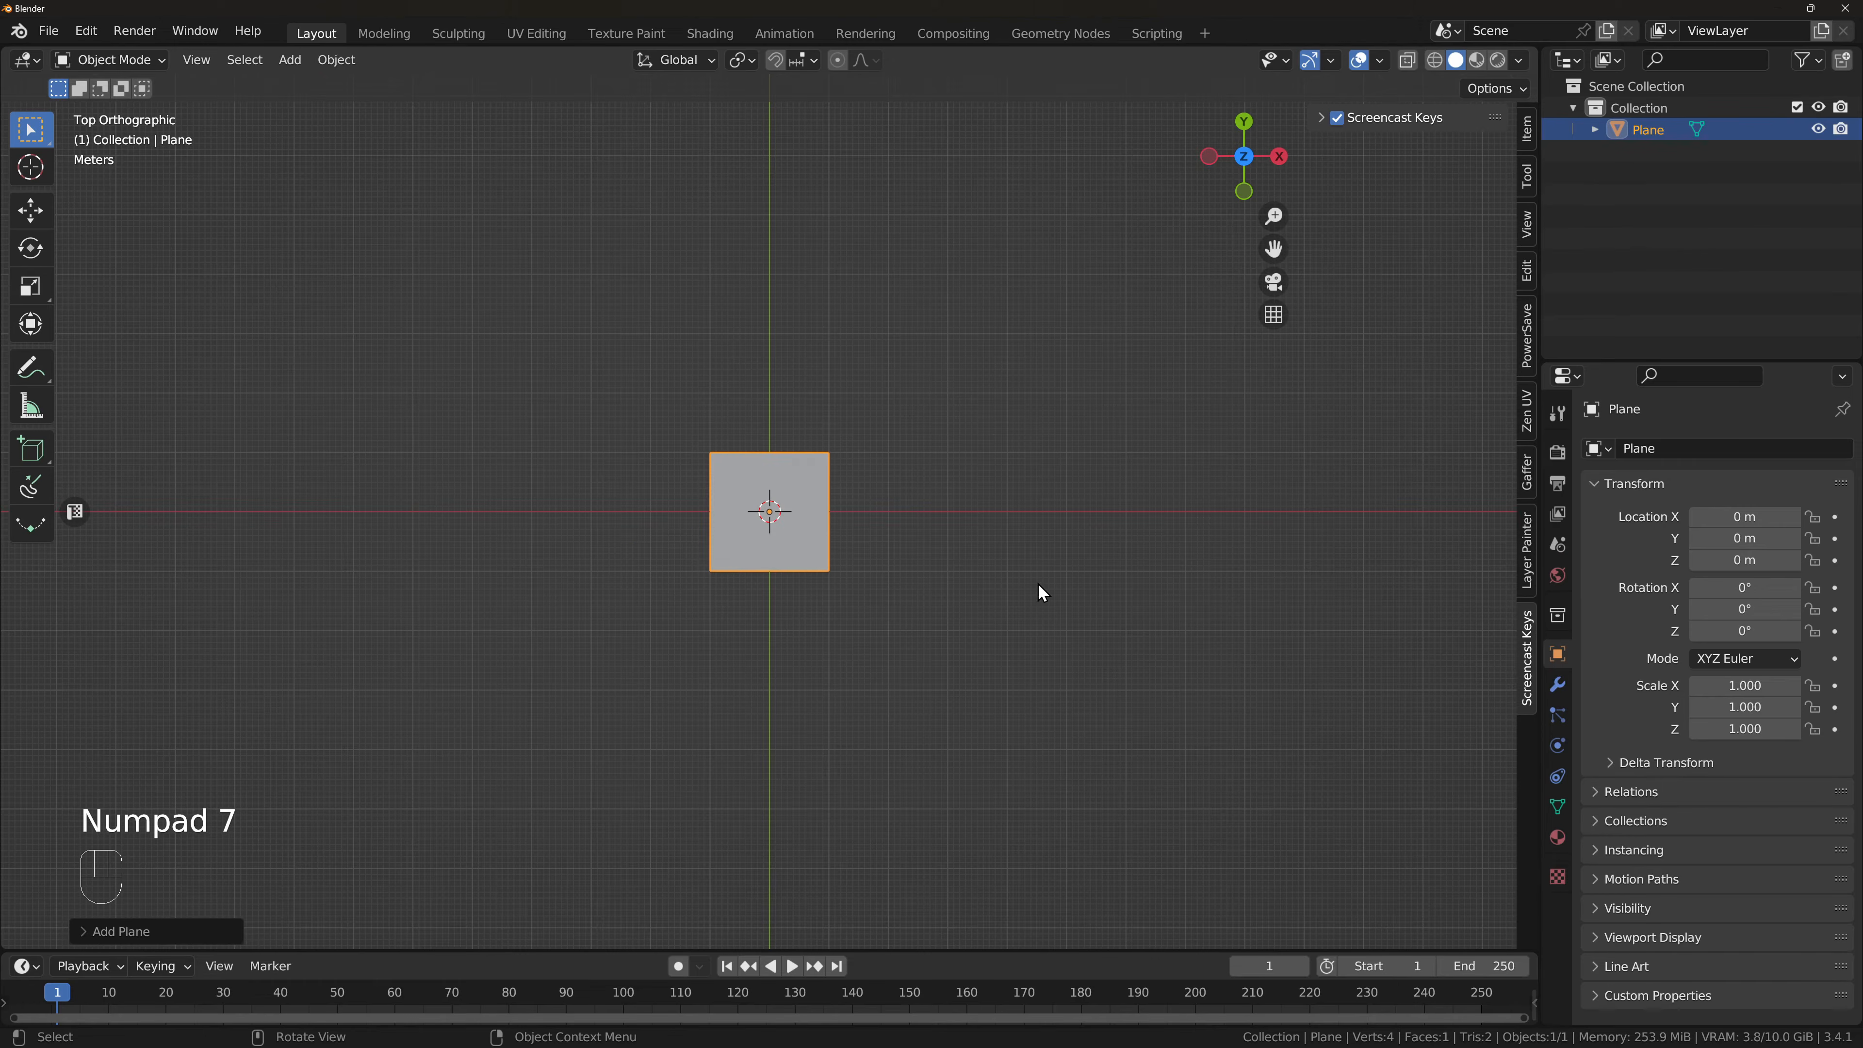
pyautogui.scroll(7, 911, 506)
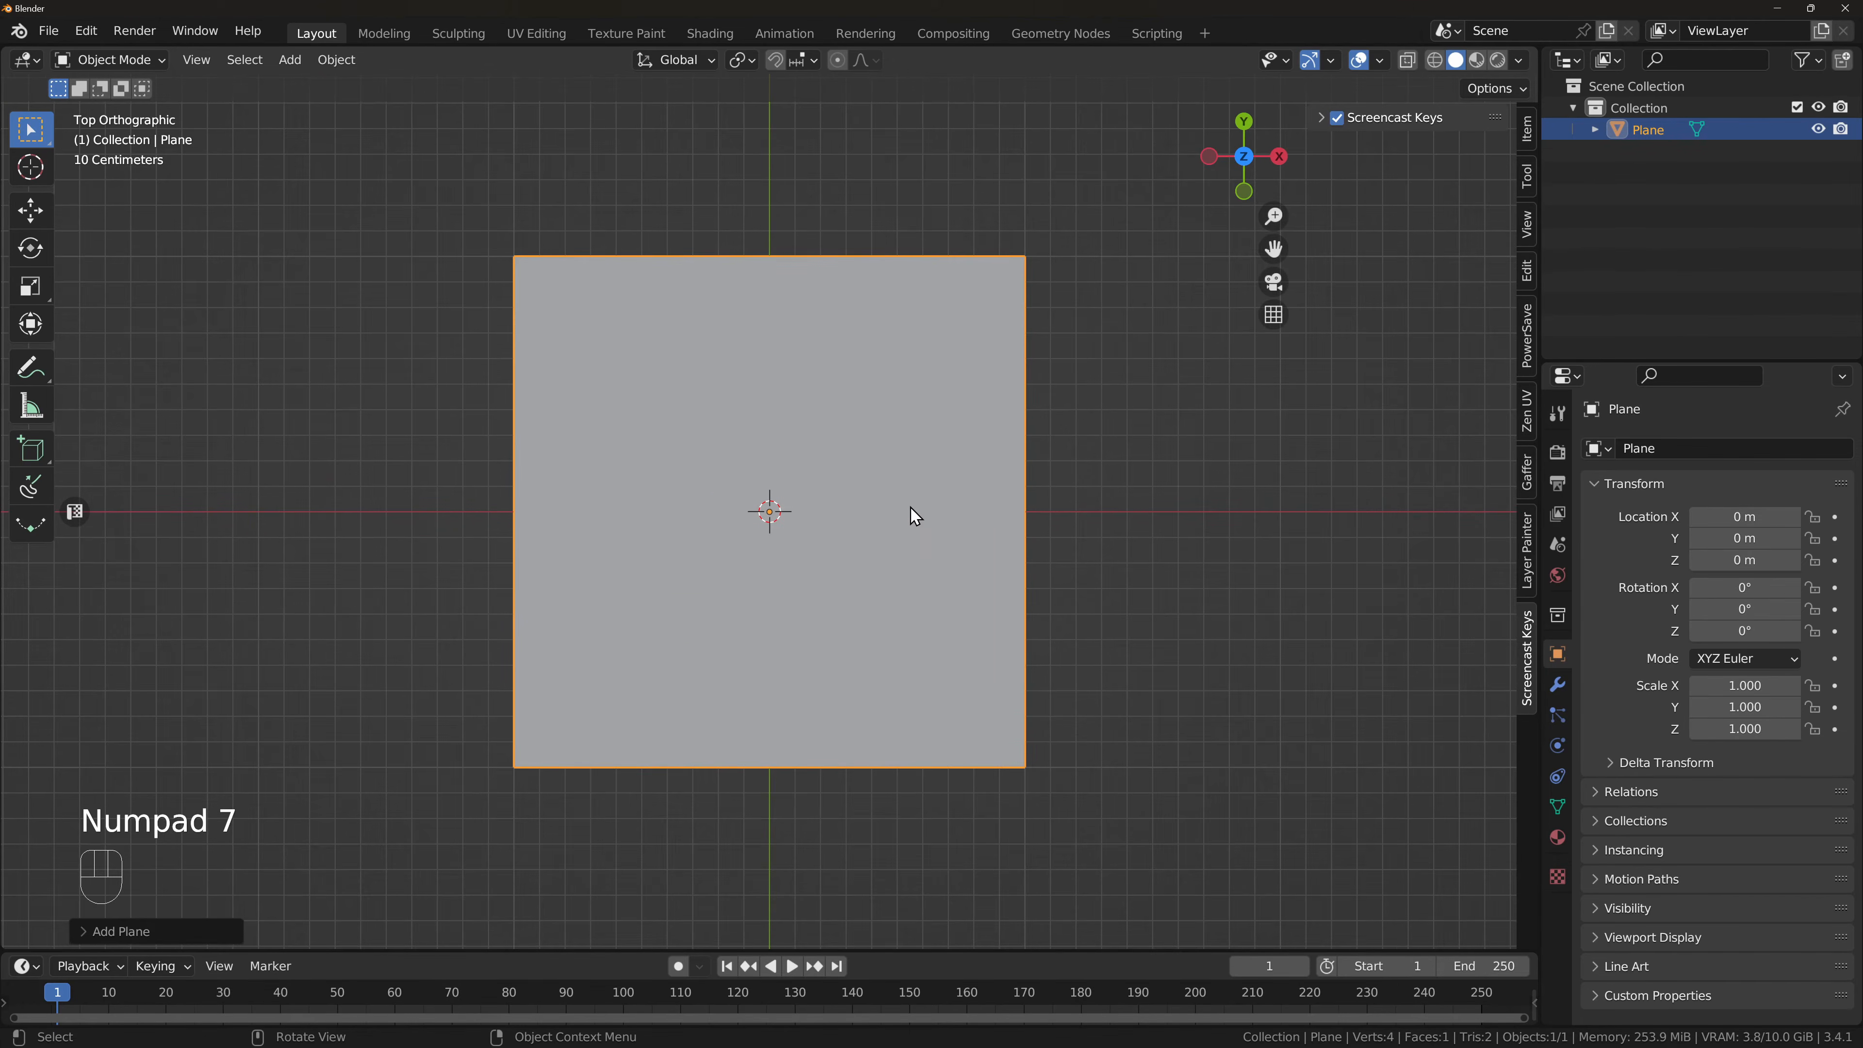
# Step: In the Texture Paint workspace, set the 3D viewport to Object Mode and frame the plane in top view
pyautogui.click(642, 33)
pyautogui.click(859, 61)
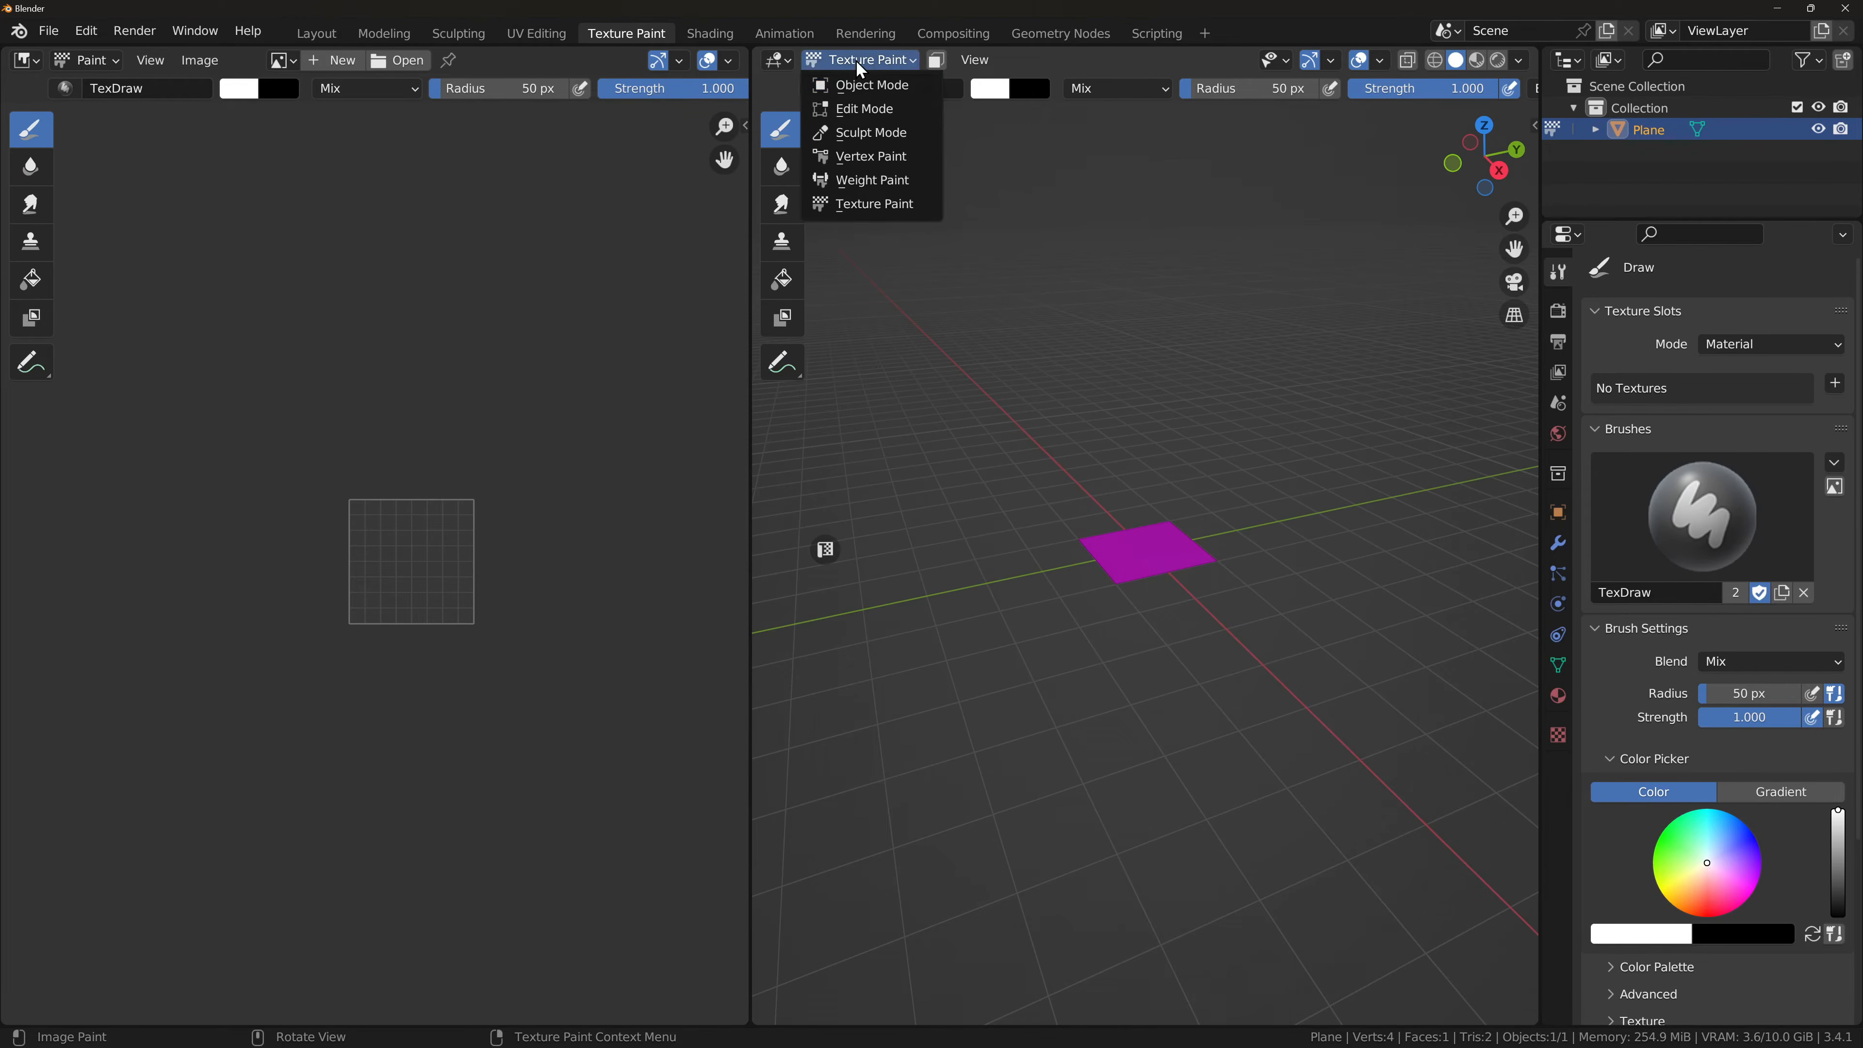
pyautogui.click(867, 85)
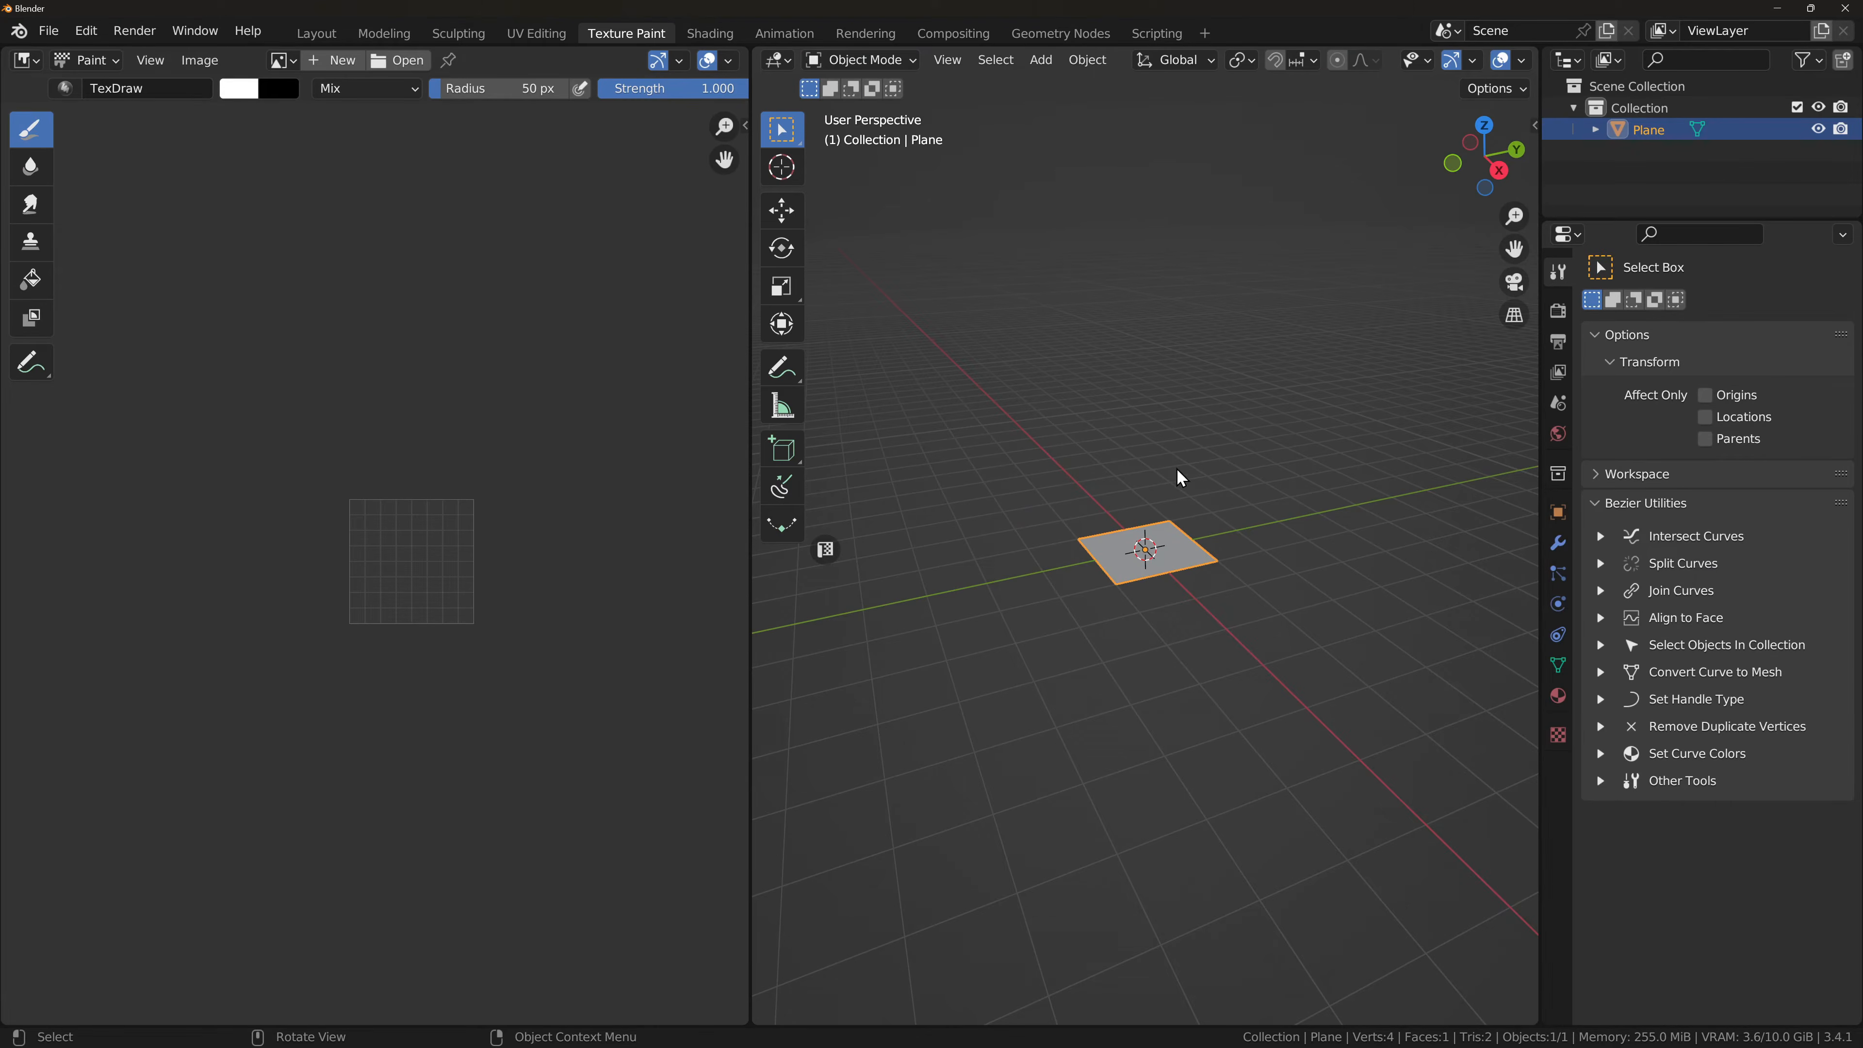
pyautogui.moveTo(1119, 383); pyautogui.dragTo(1106, 425, button='middle')
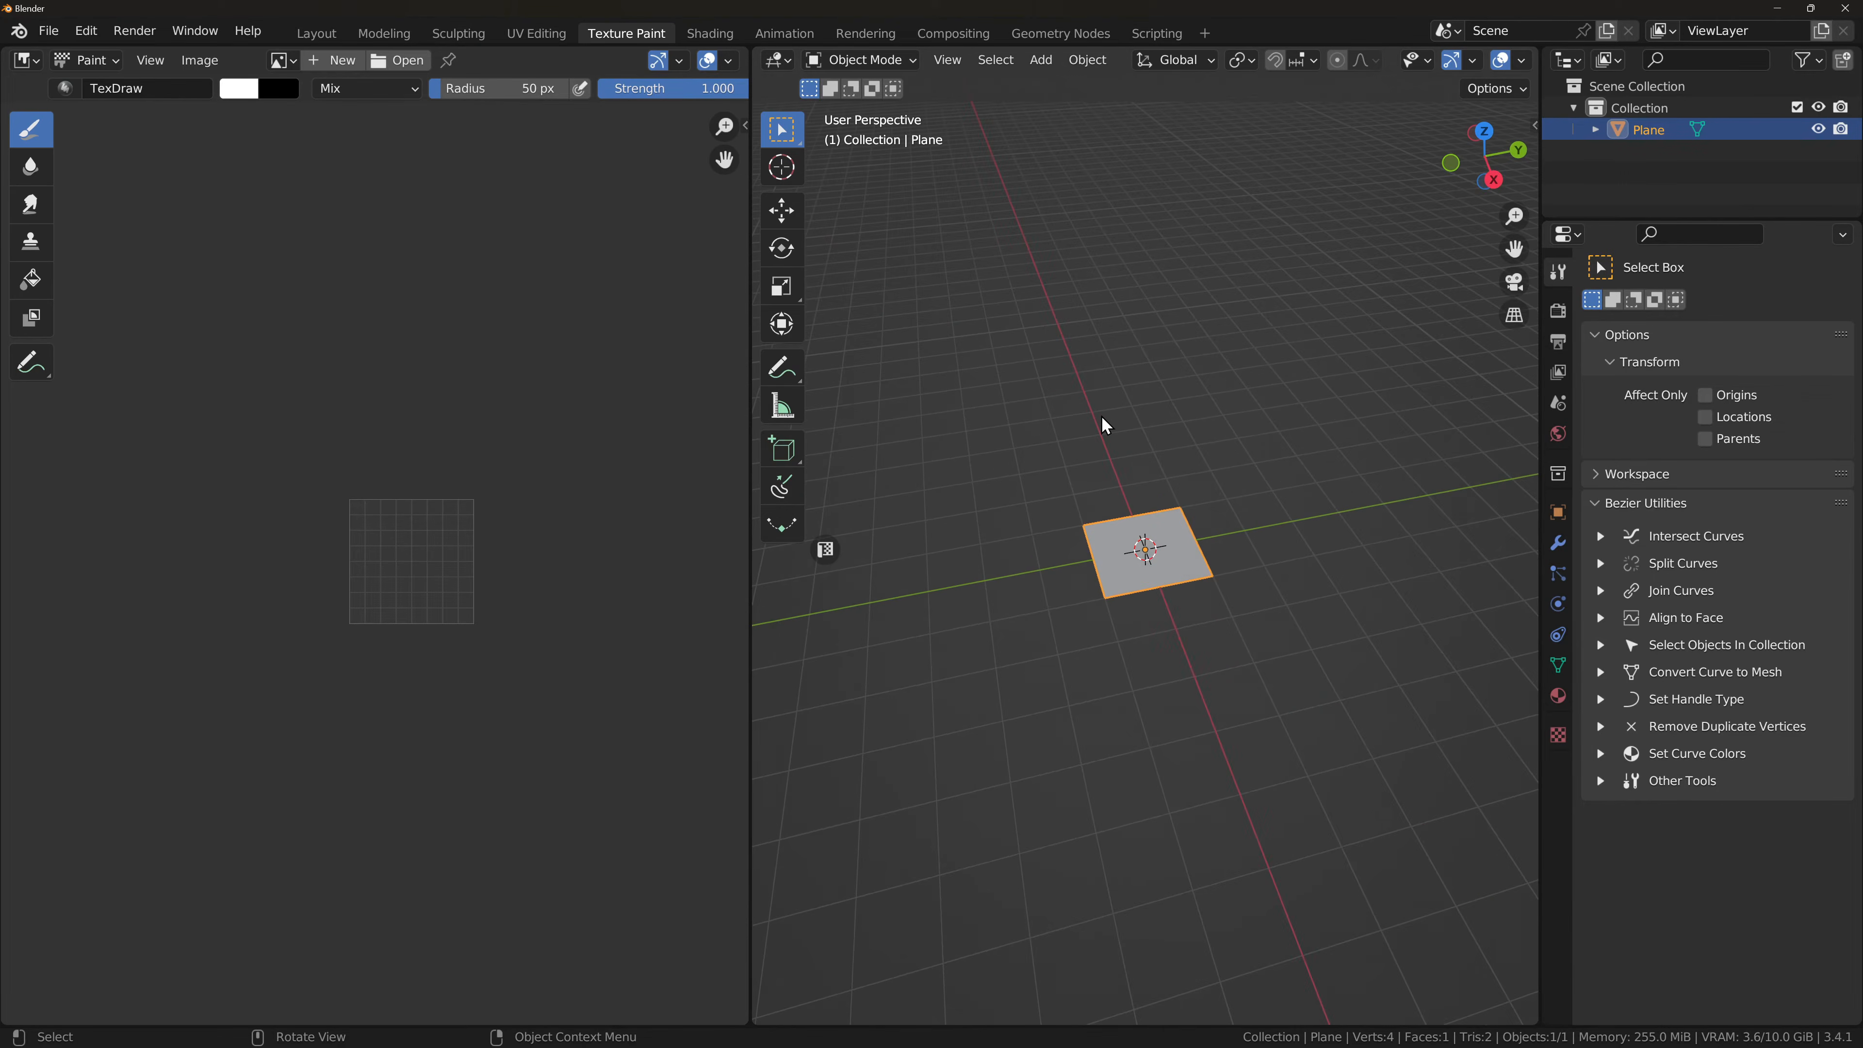
pyautogui.press('KP_7')
pyautogui.press('KP_Decimal')
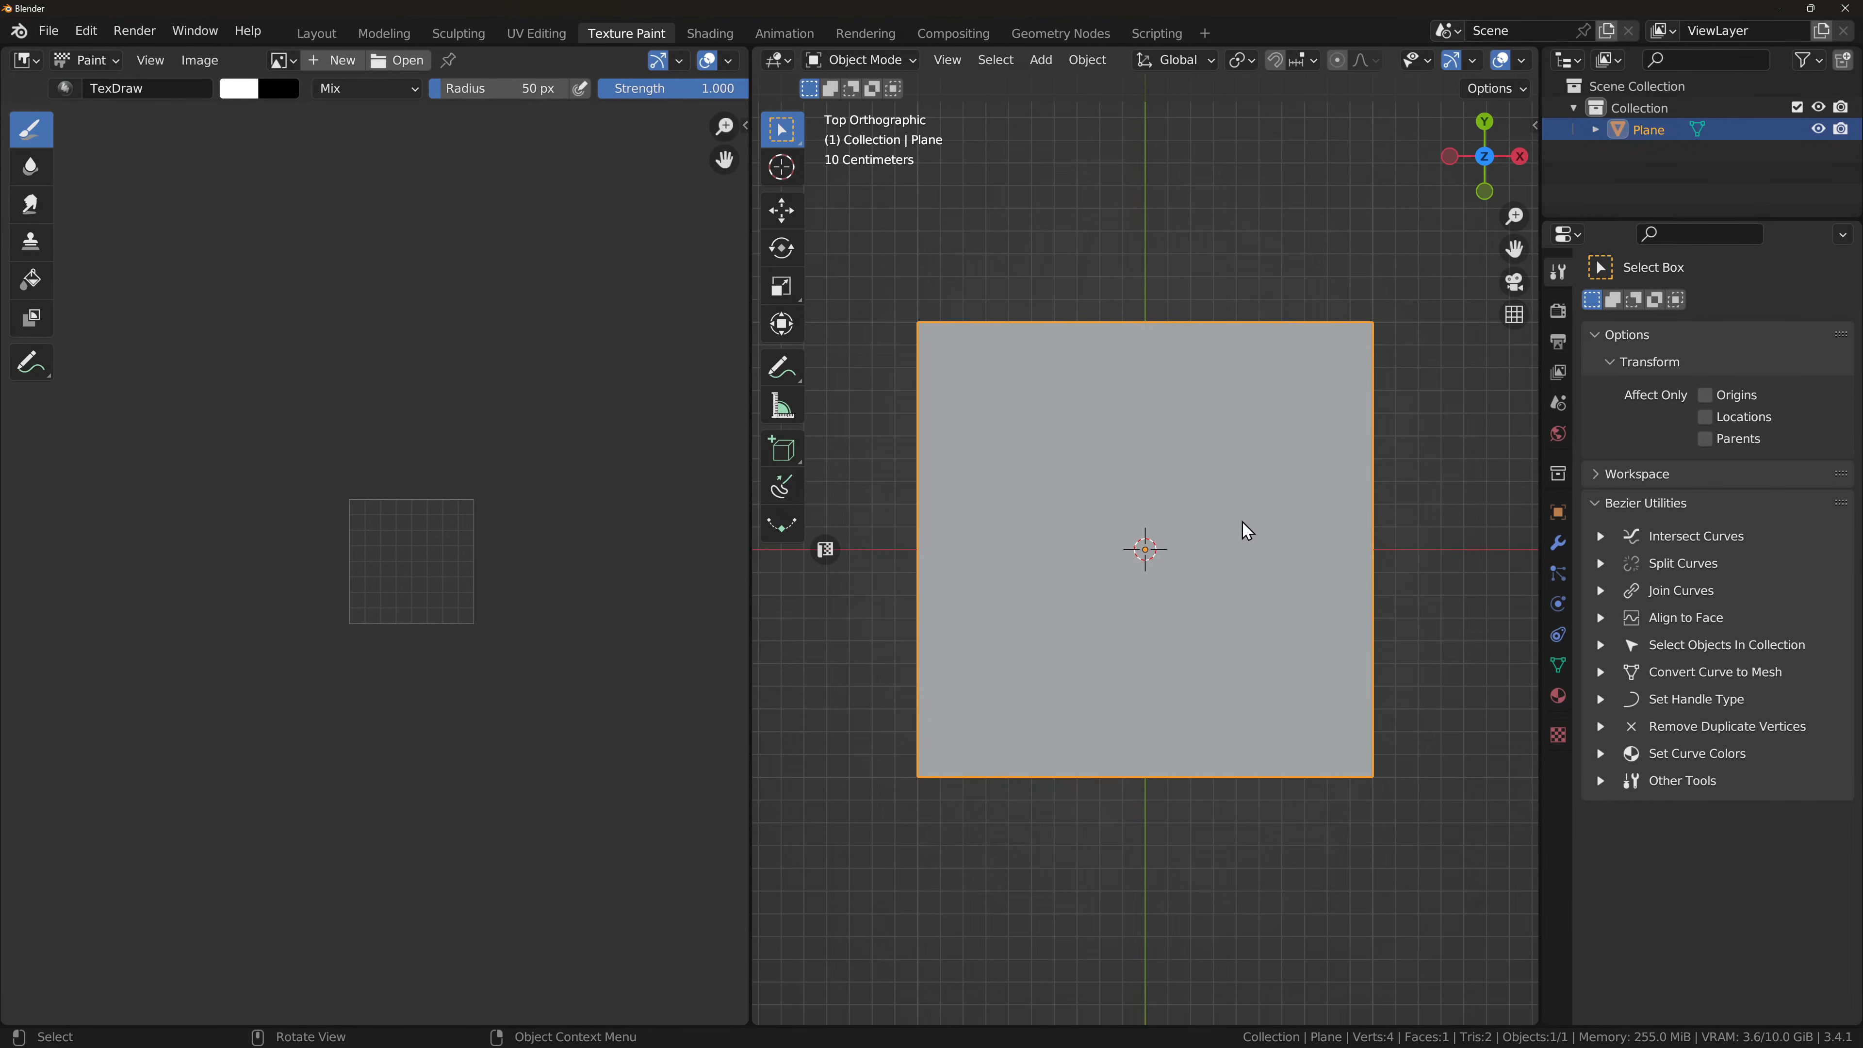
pyautogui.scroll(1, 1213, 470)
pyautogui.keyDown('shift'); pyautogui.moveTo(1251, 429); pyautogui.dragTo(1253, 497, button='middle'); pyautogui.keyUp('shift')
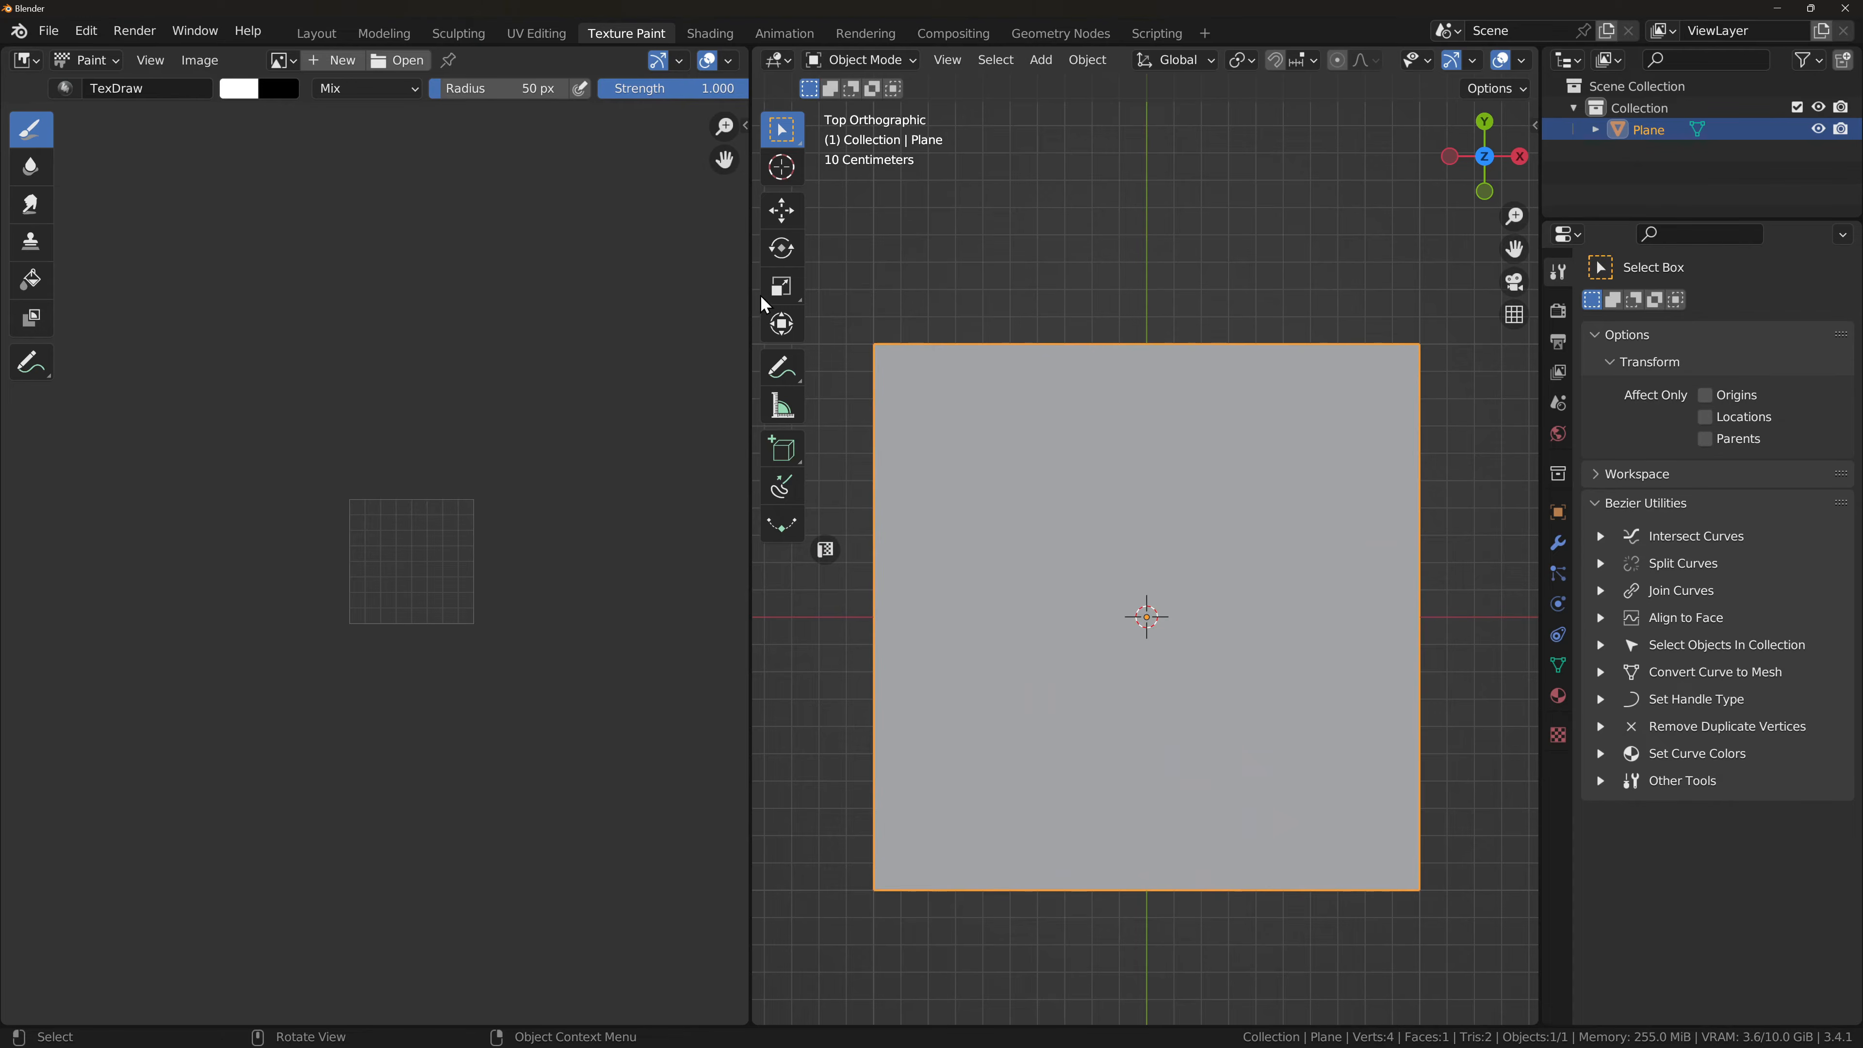
# Step: Widen the 3D viewport at the image editor's expense and display the Layer Painter settings in its sidebar
pyautogui.moveTo(763, 303); pyautogui.dragTo(379, 316)
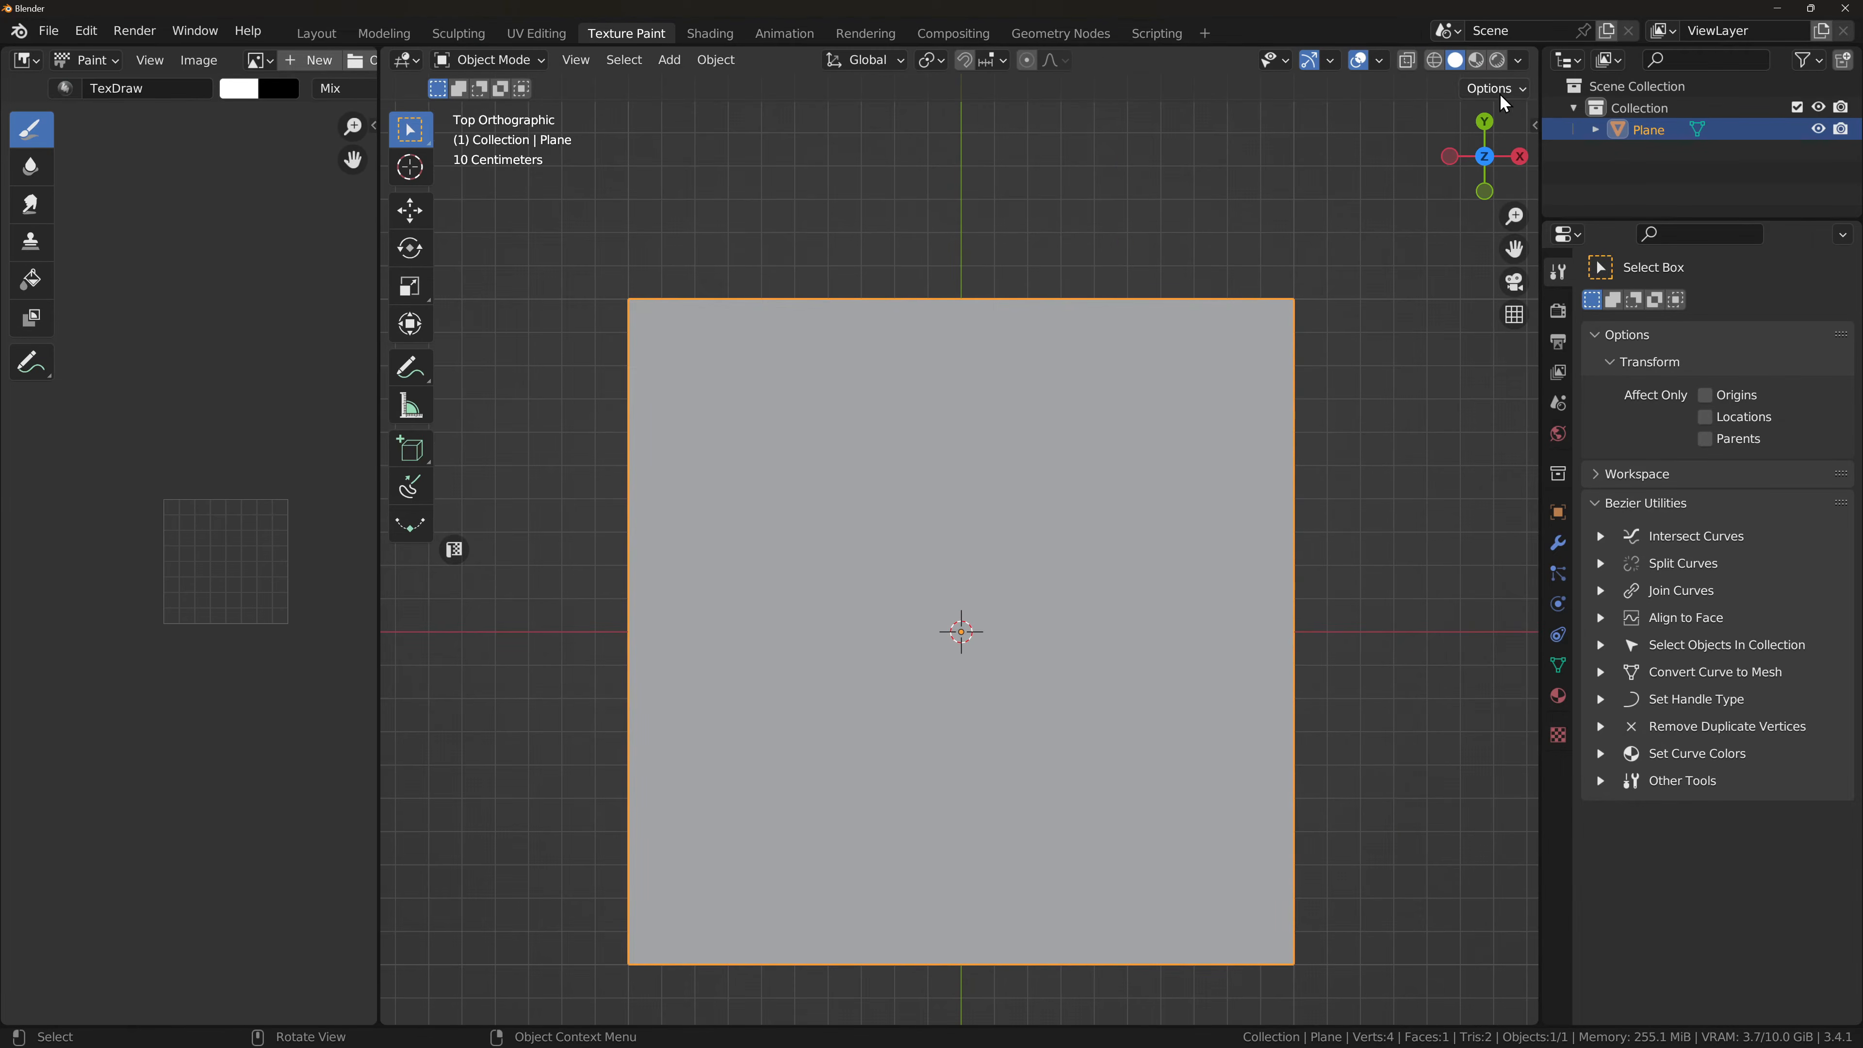
pyautogui.click(1533, 124)
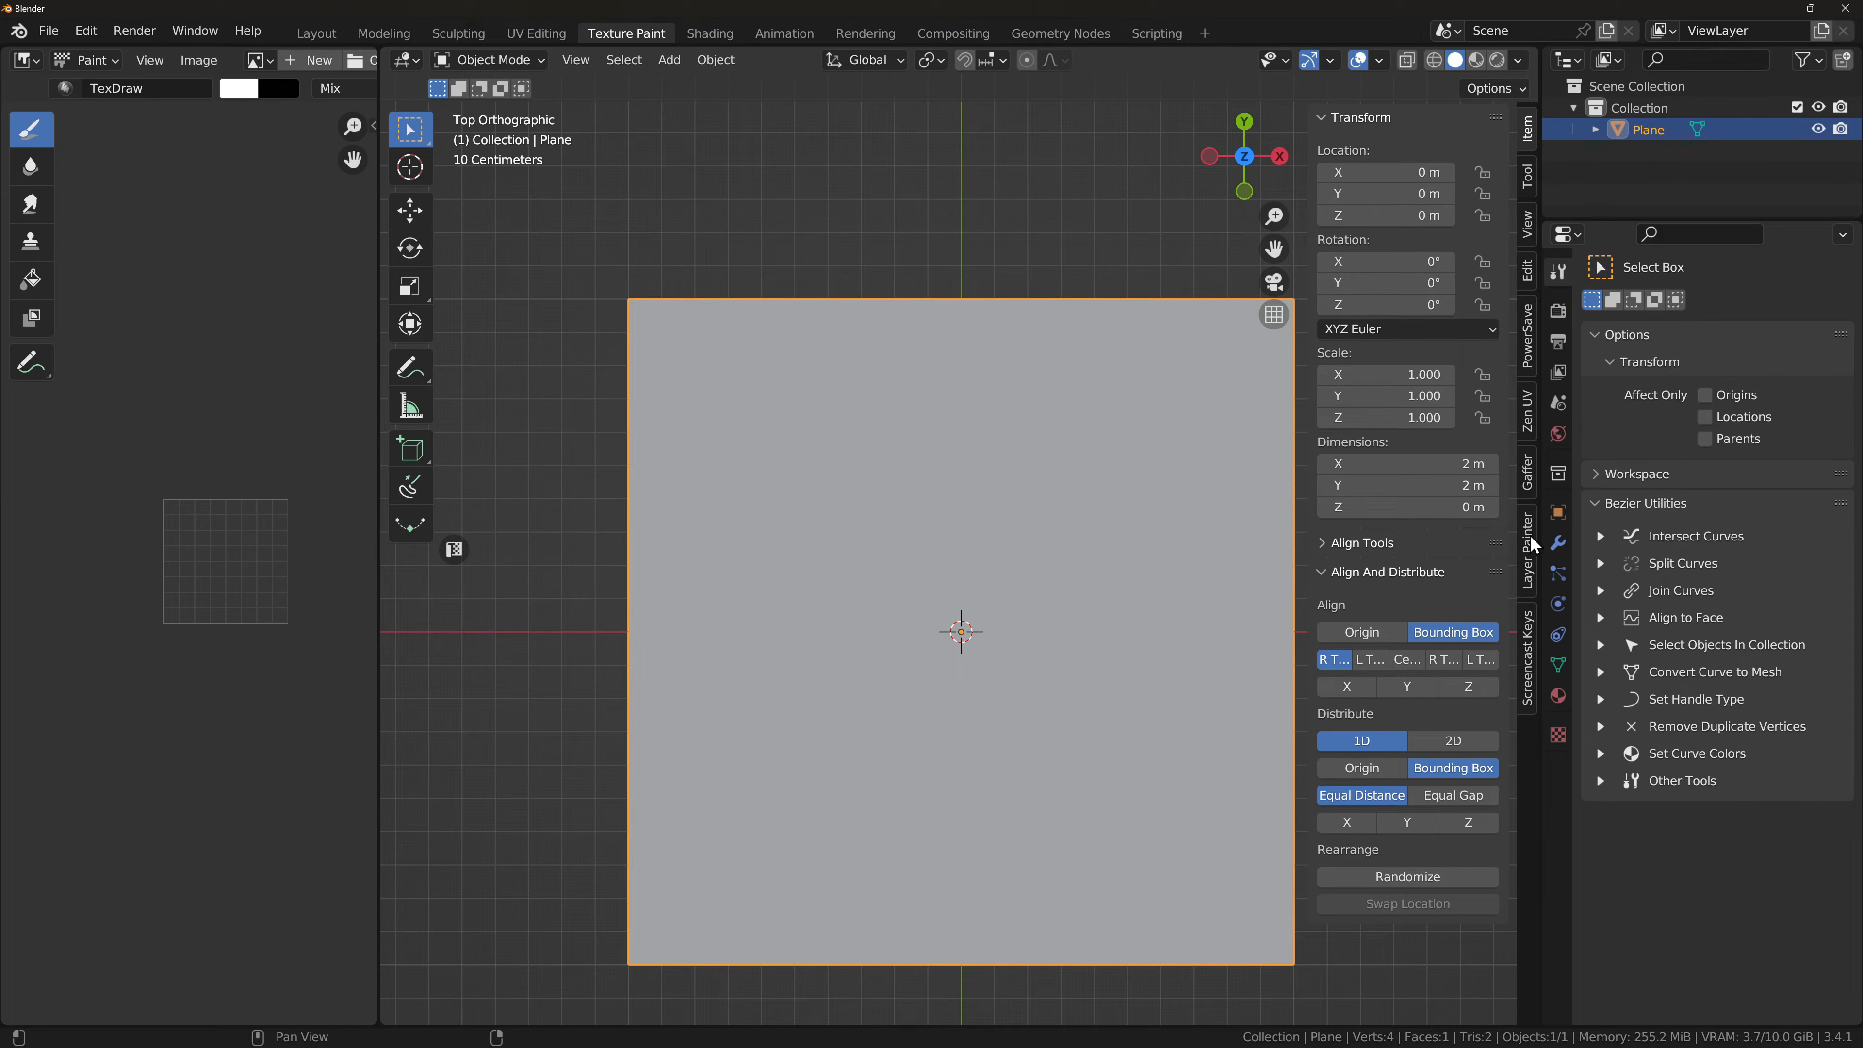
pyautogui.click(1530, 557)
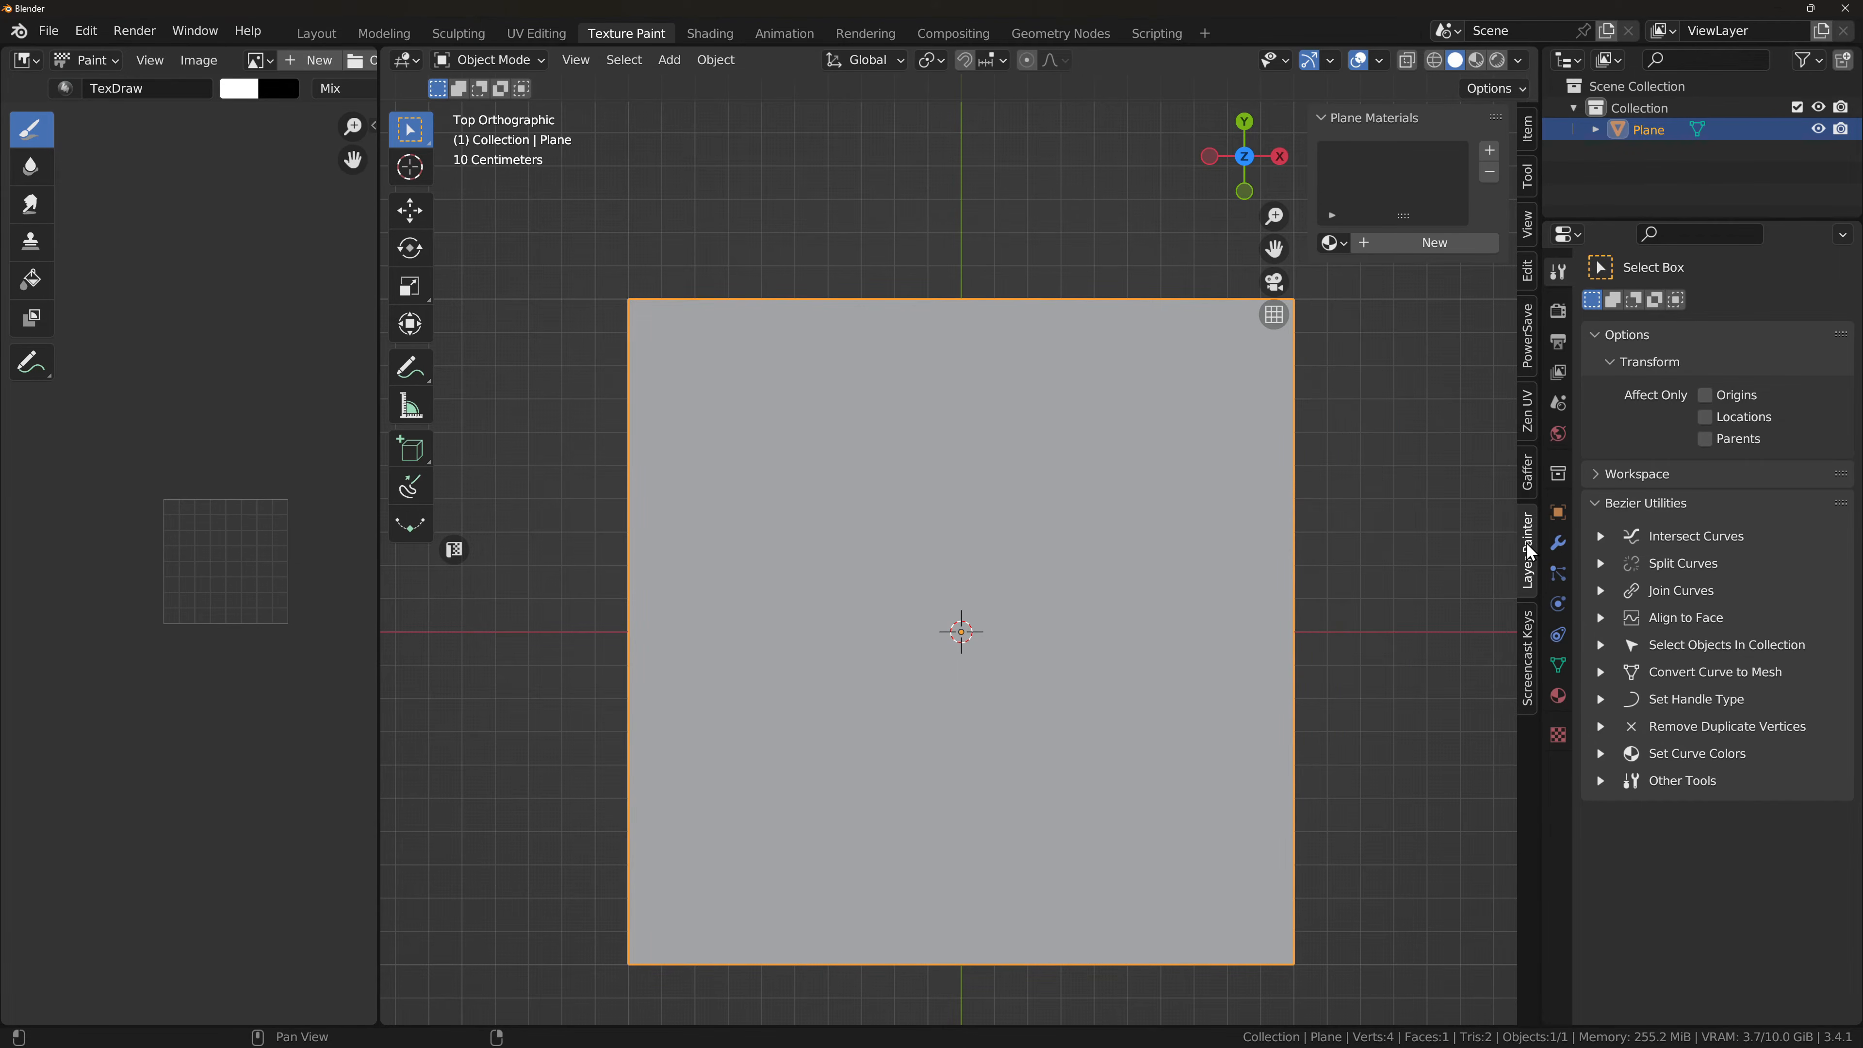
# Step: Search the add-on preferences for "layer" to examine the Layer Painter entry, and close the preferences
pyautogui.click(86, 32)
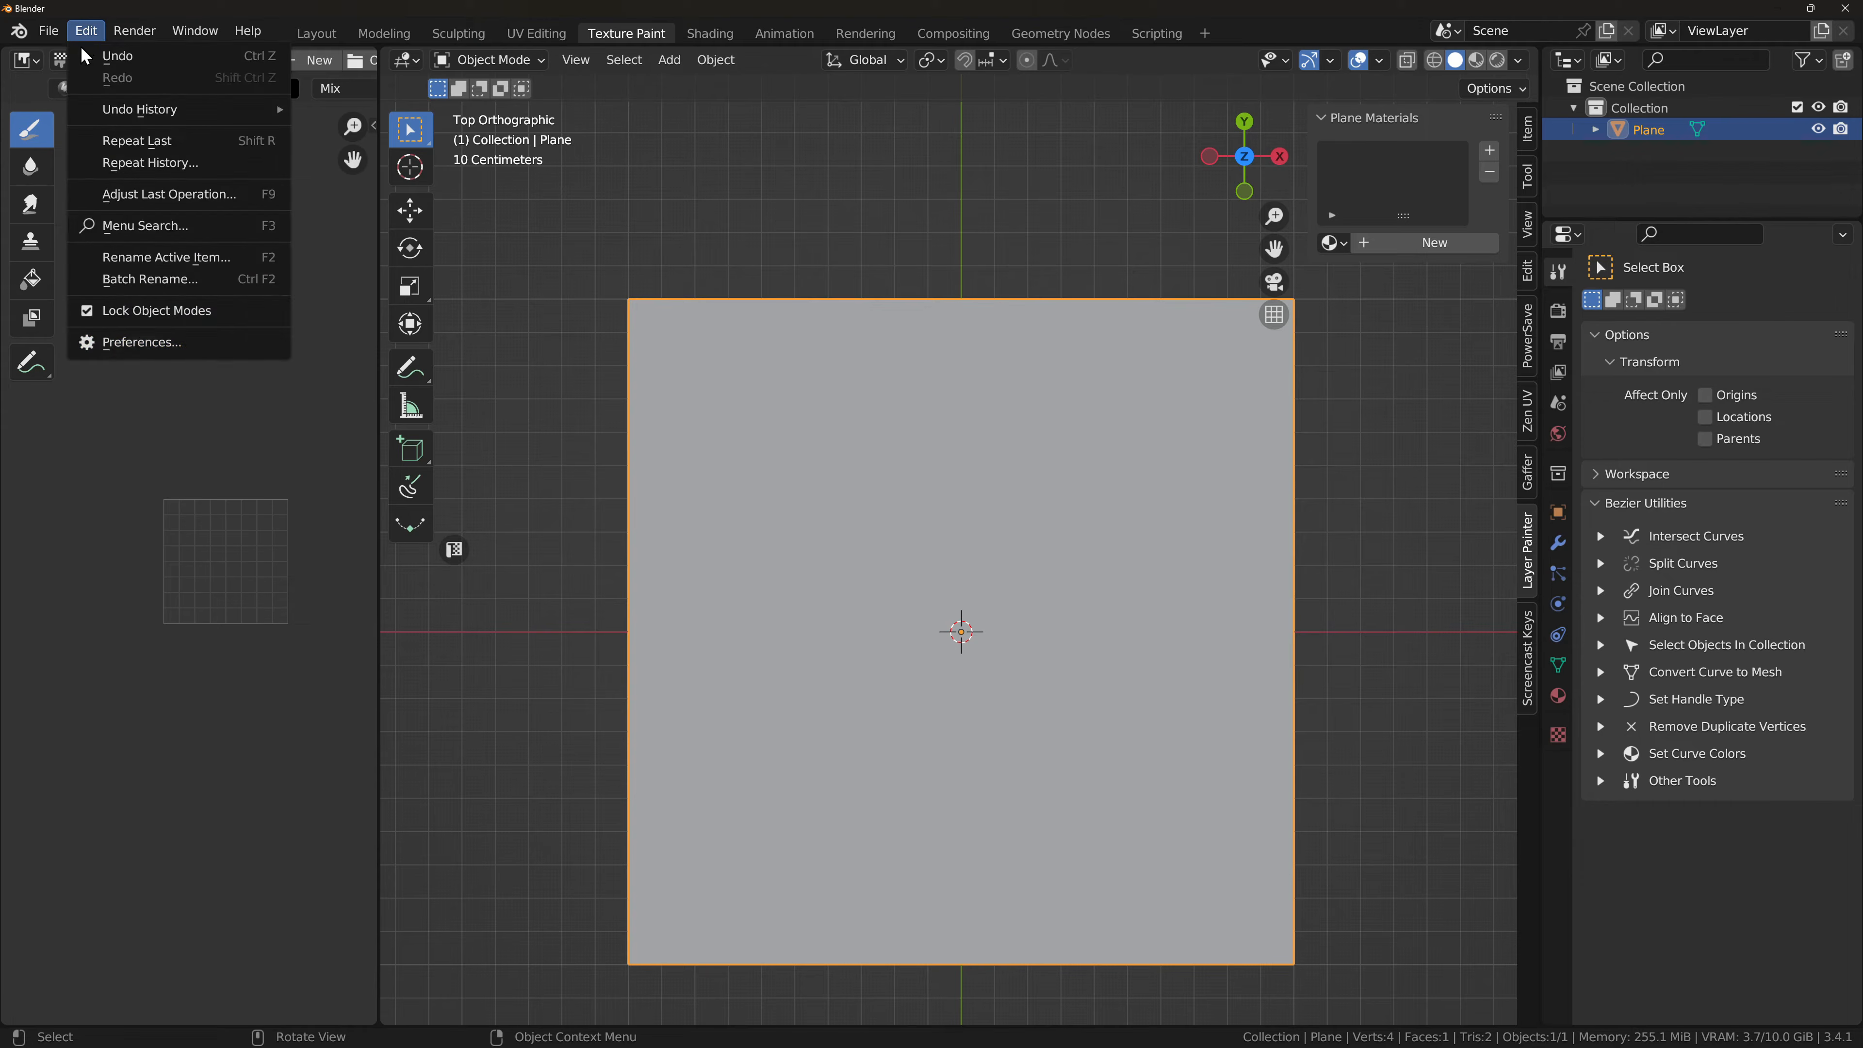
pyautogui.click(183, 342)
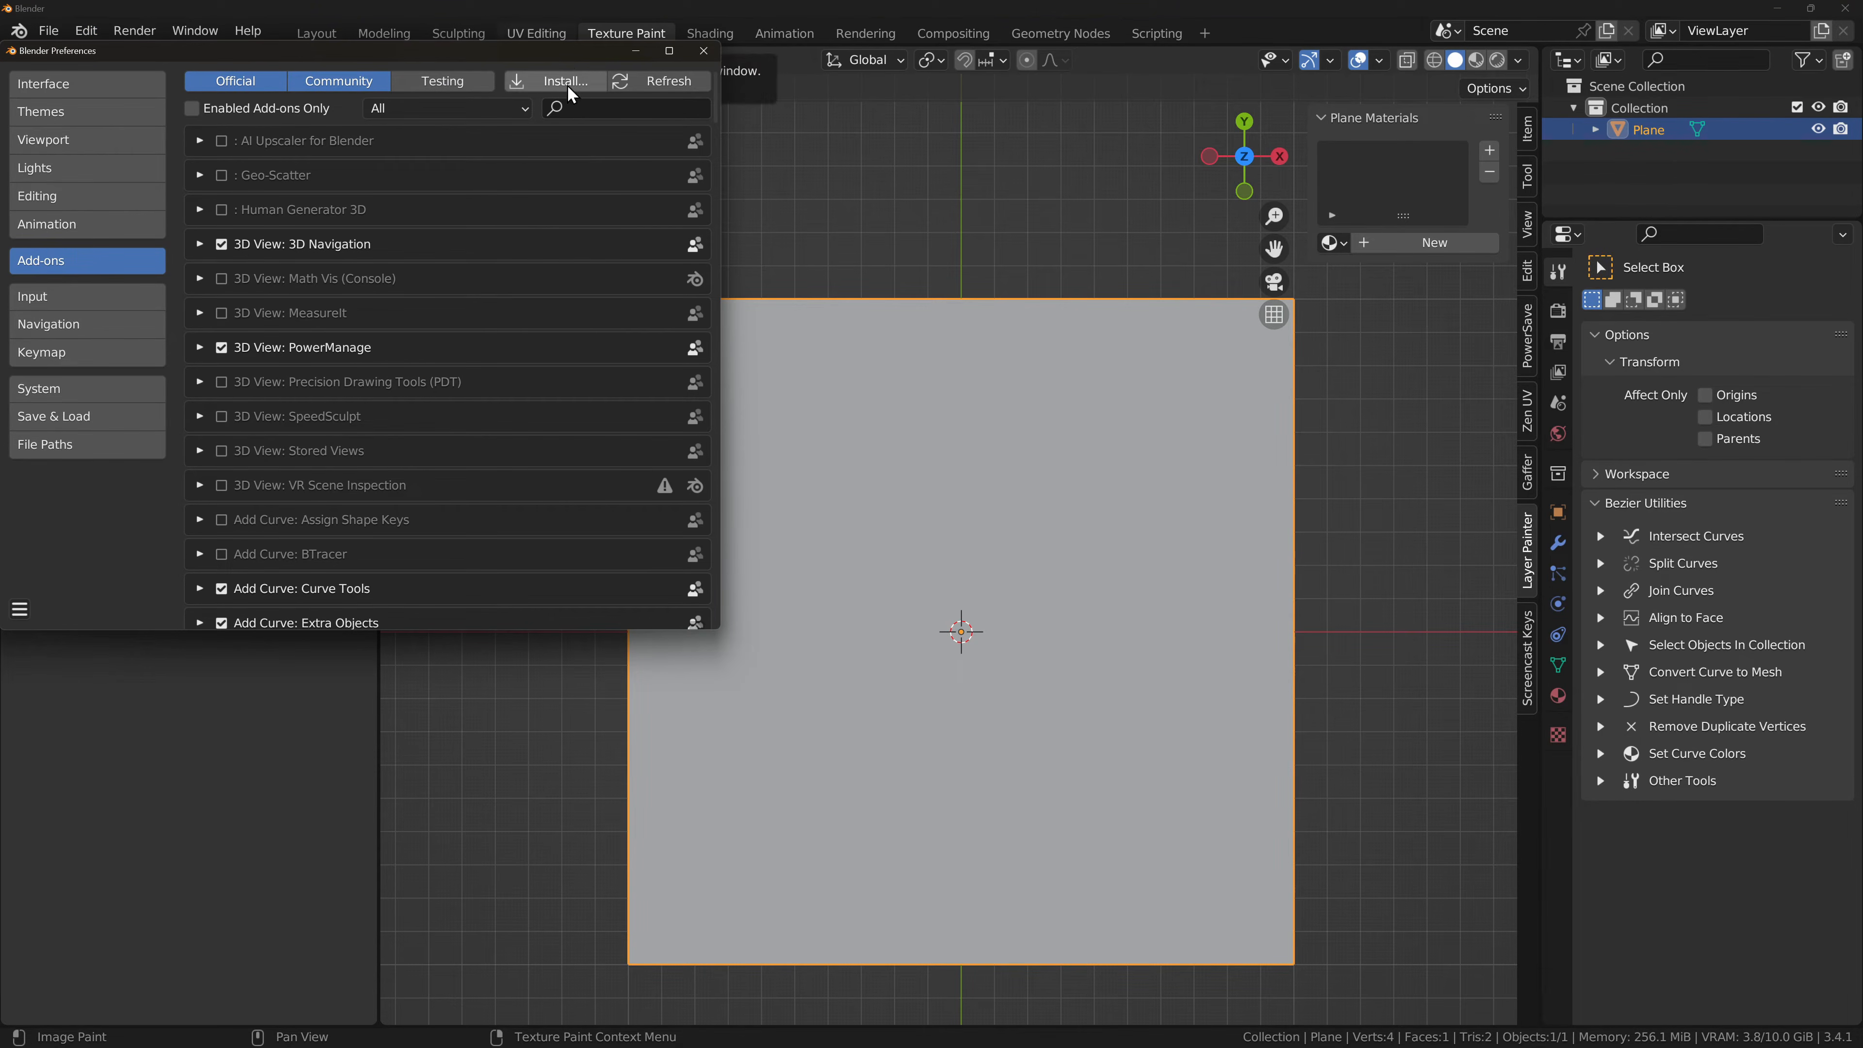
pyautogui.click(586, 107)
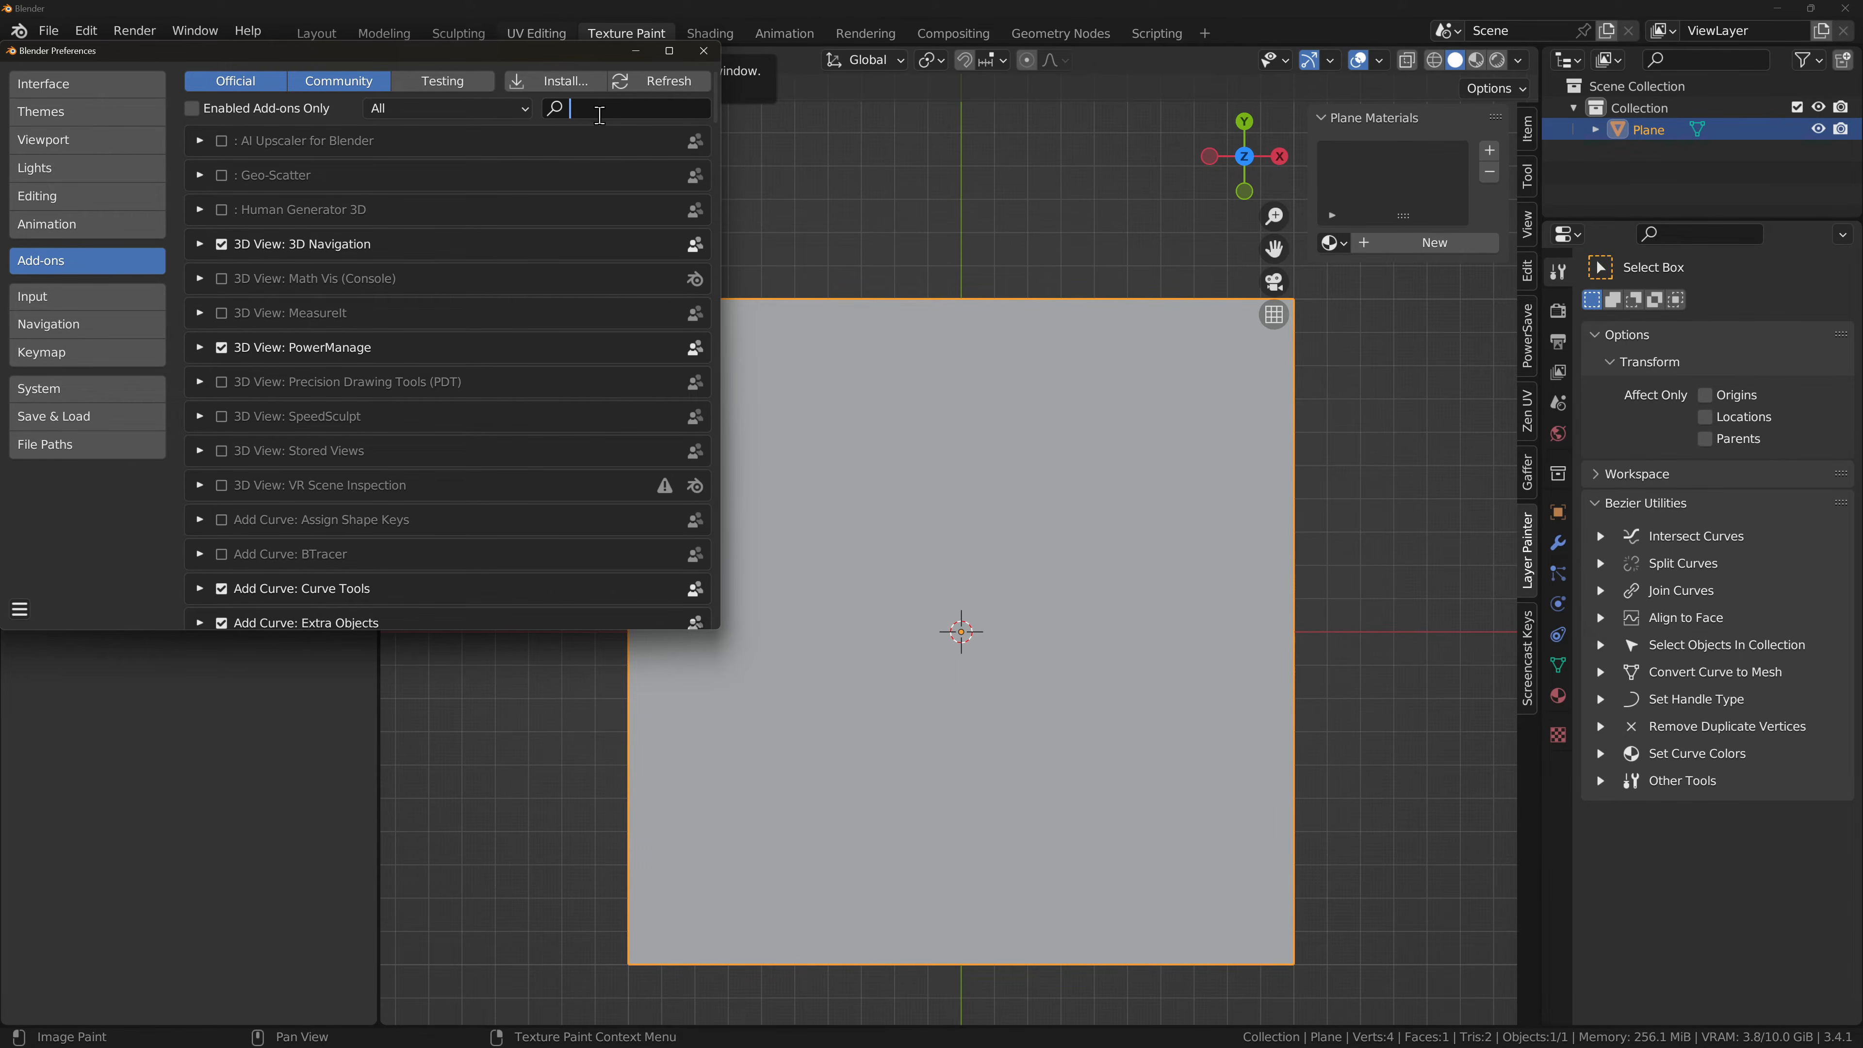
pyautogui.write('layer')
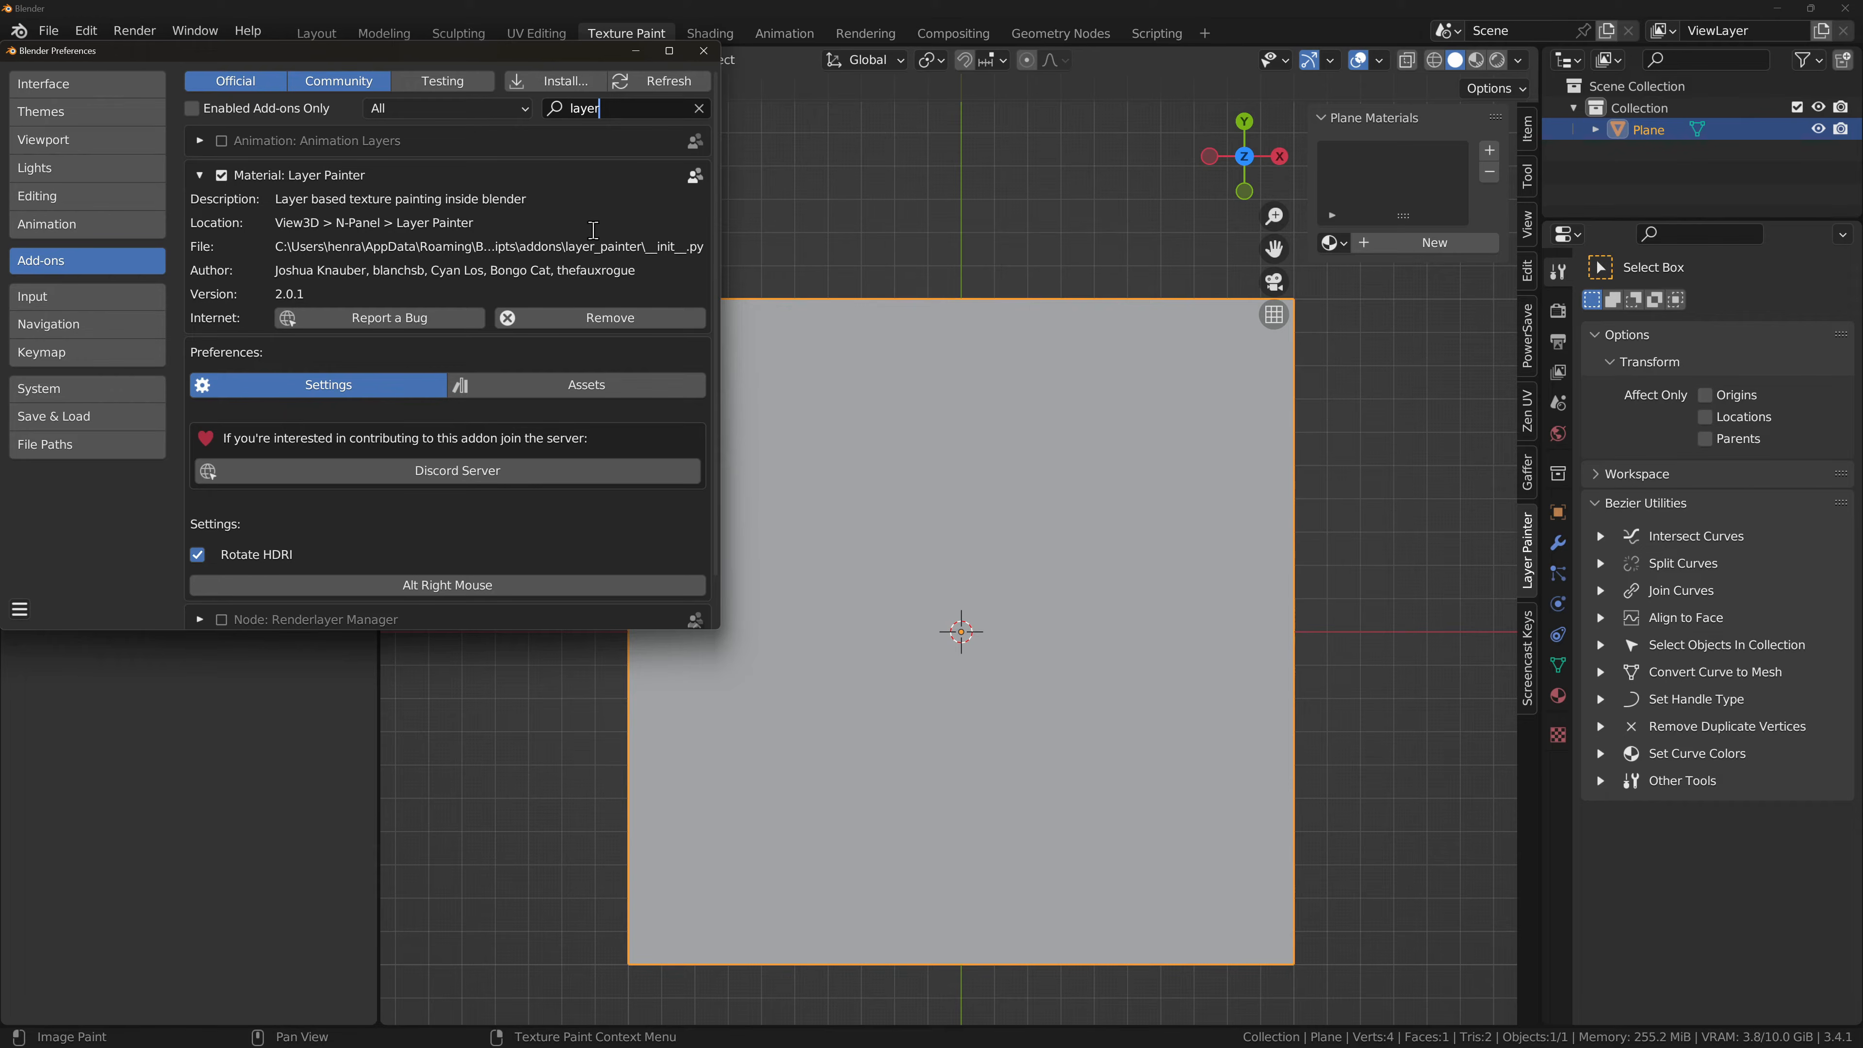
pyautogui.click(703, 51)
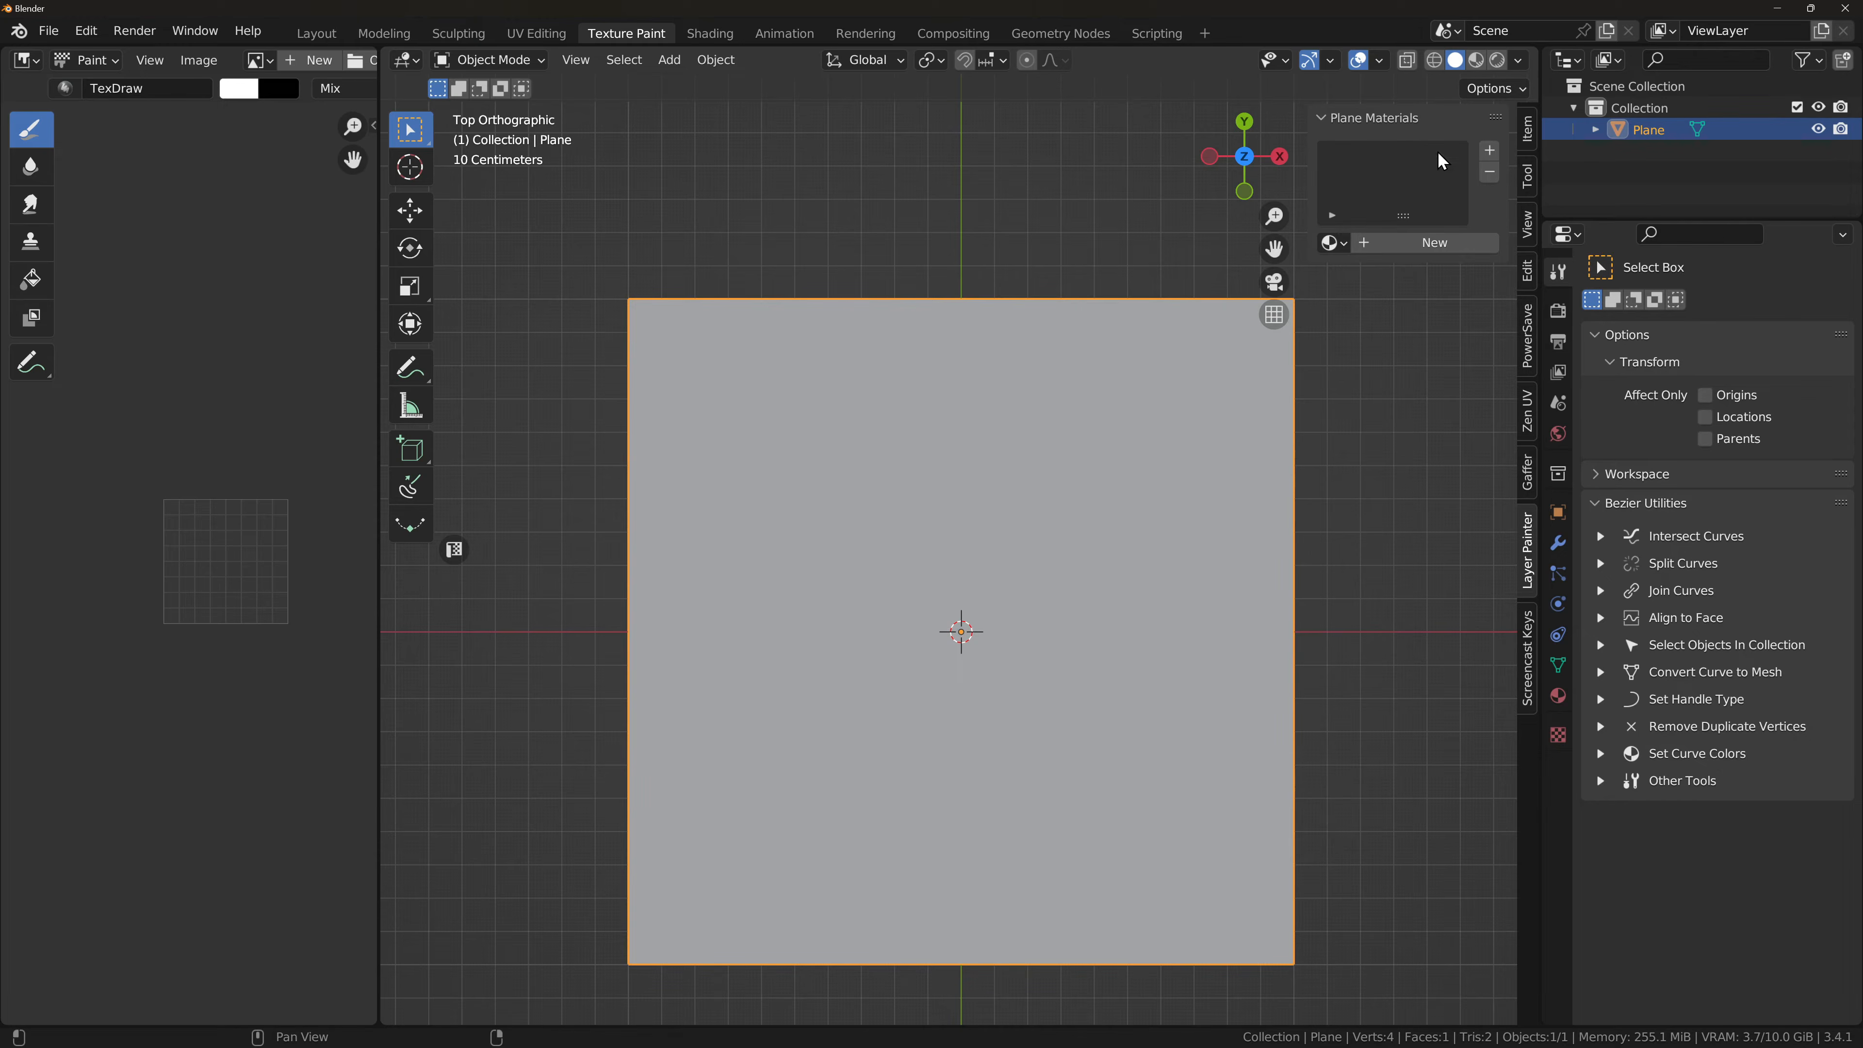
# Step: Create a new material for the plane and give it three Layer Painter layers, deleting the surplus fourth
pyautogui.click(1418, 242)
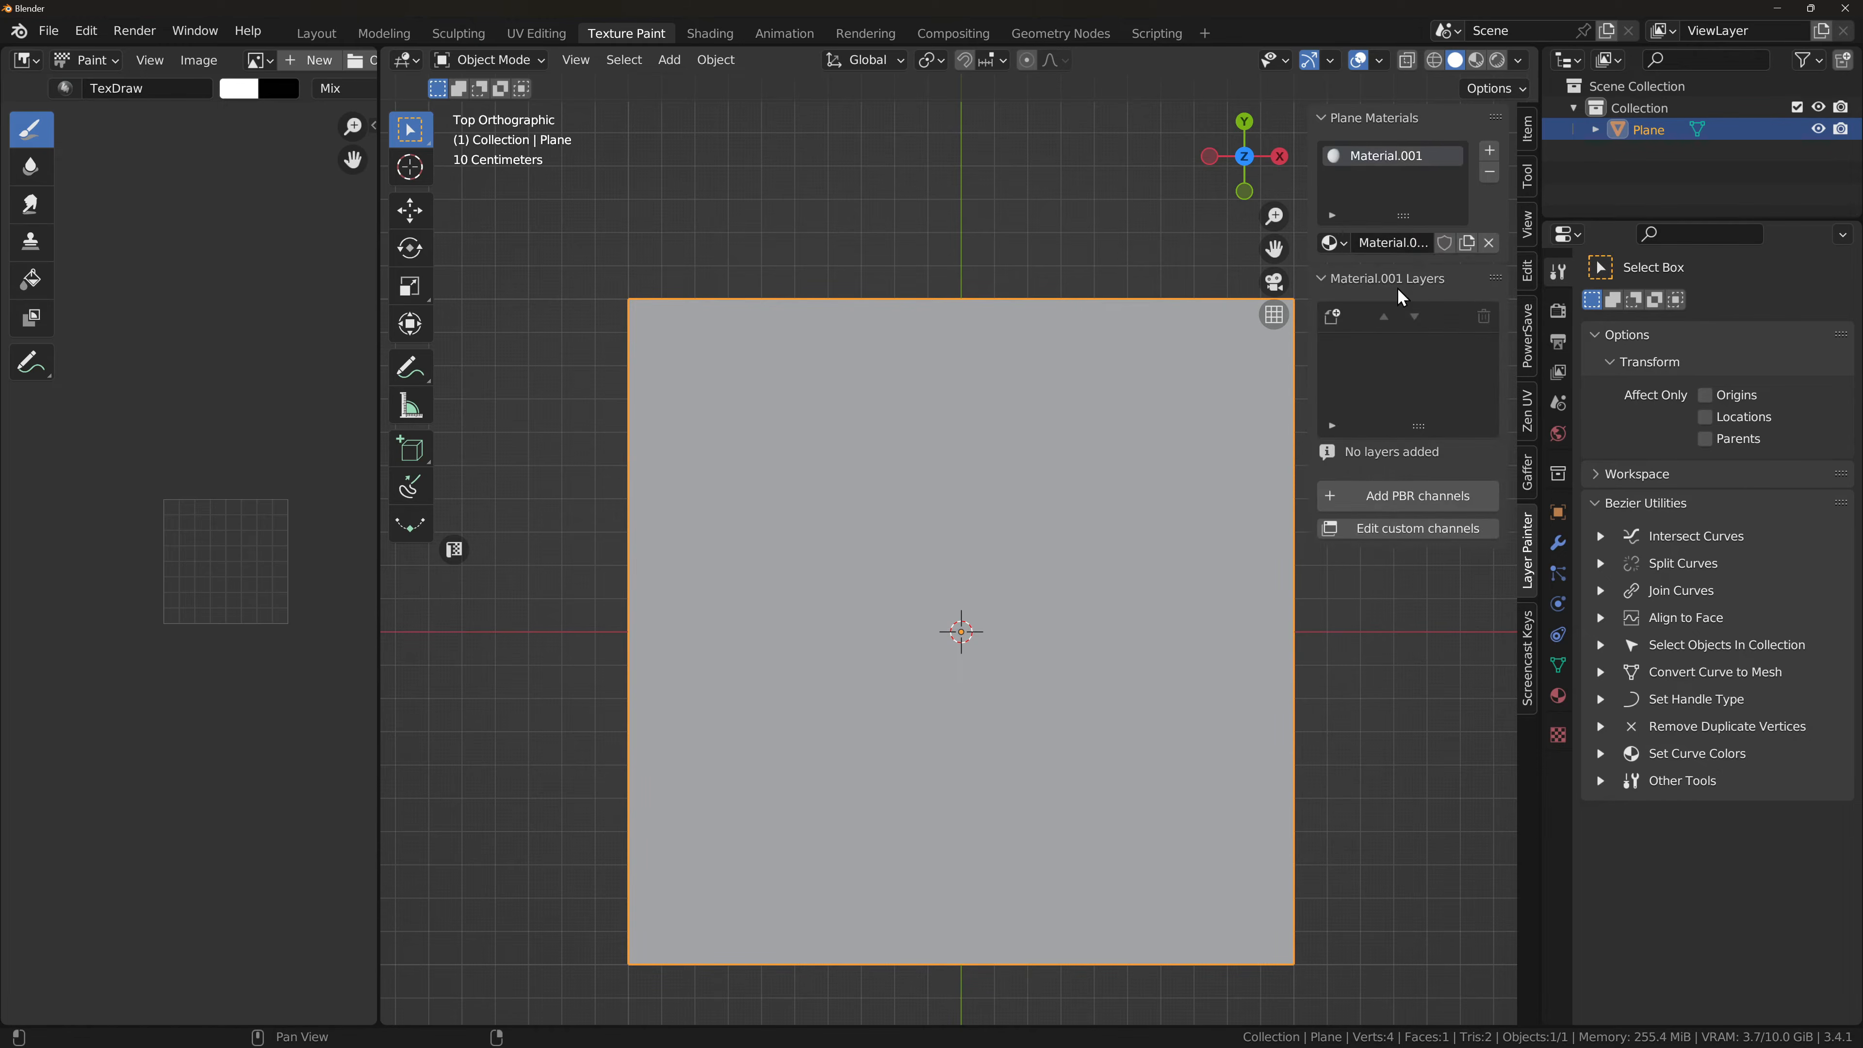
pyautogui.click(1330, 316)
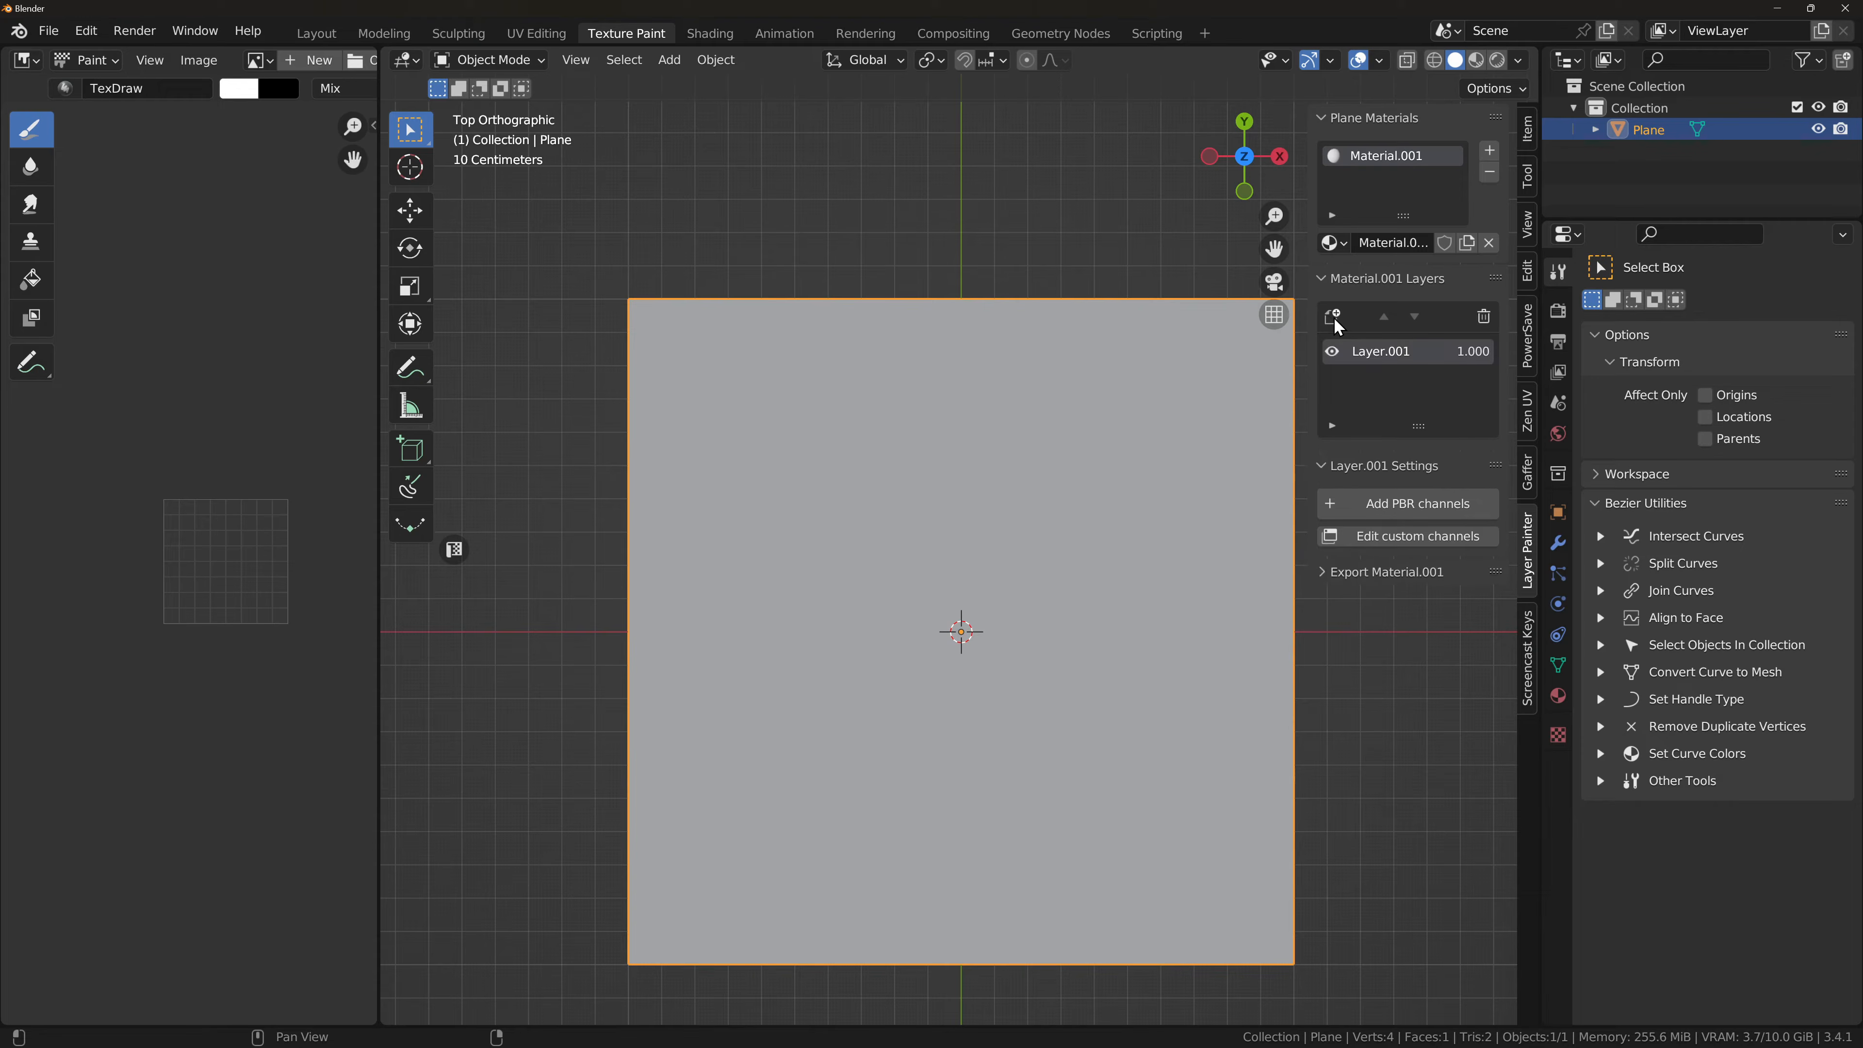
pyautogui.click(1331, 316)
pyautogui.click(1330, 317)
pyautogui.click(1330, 316)
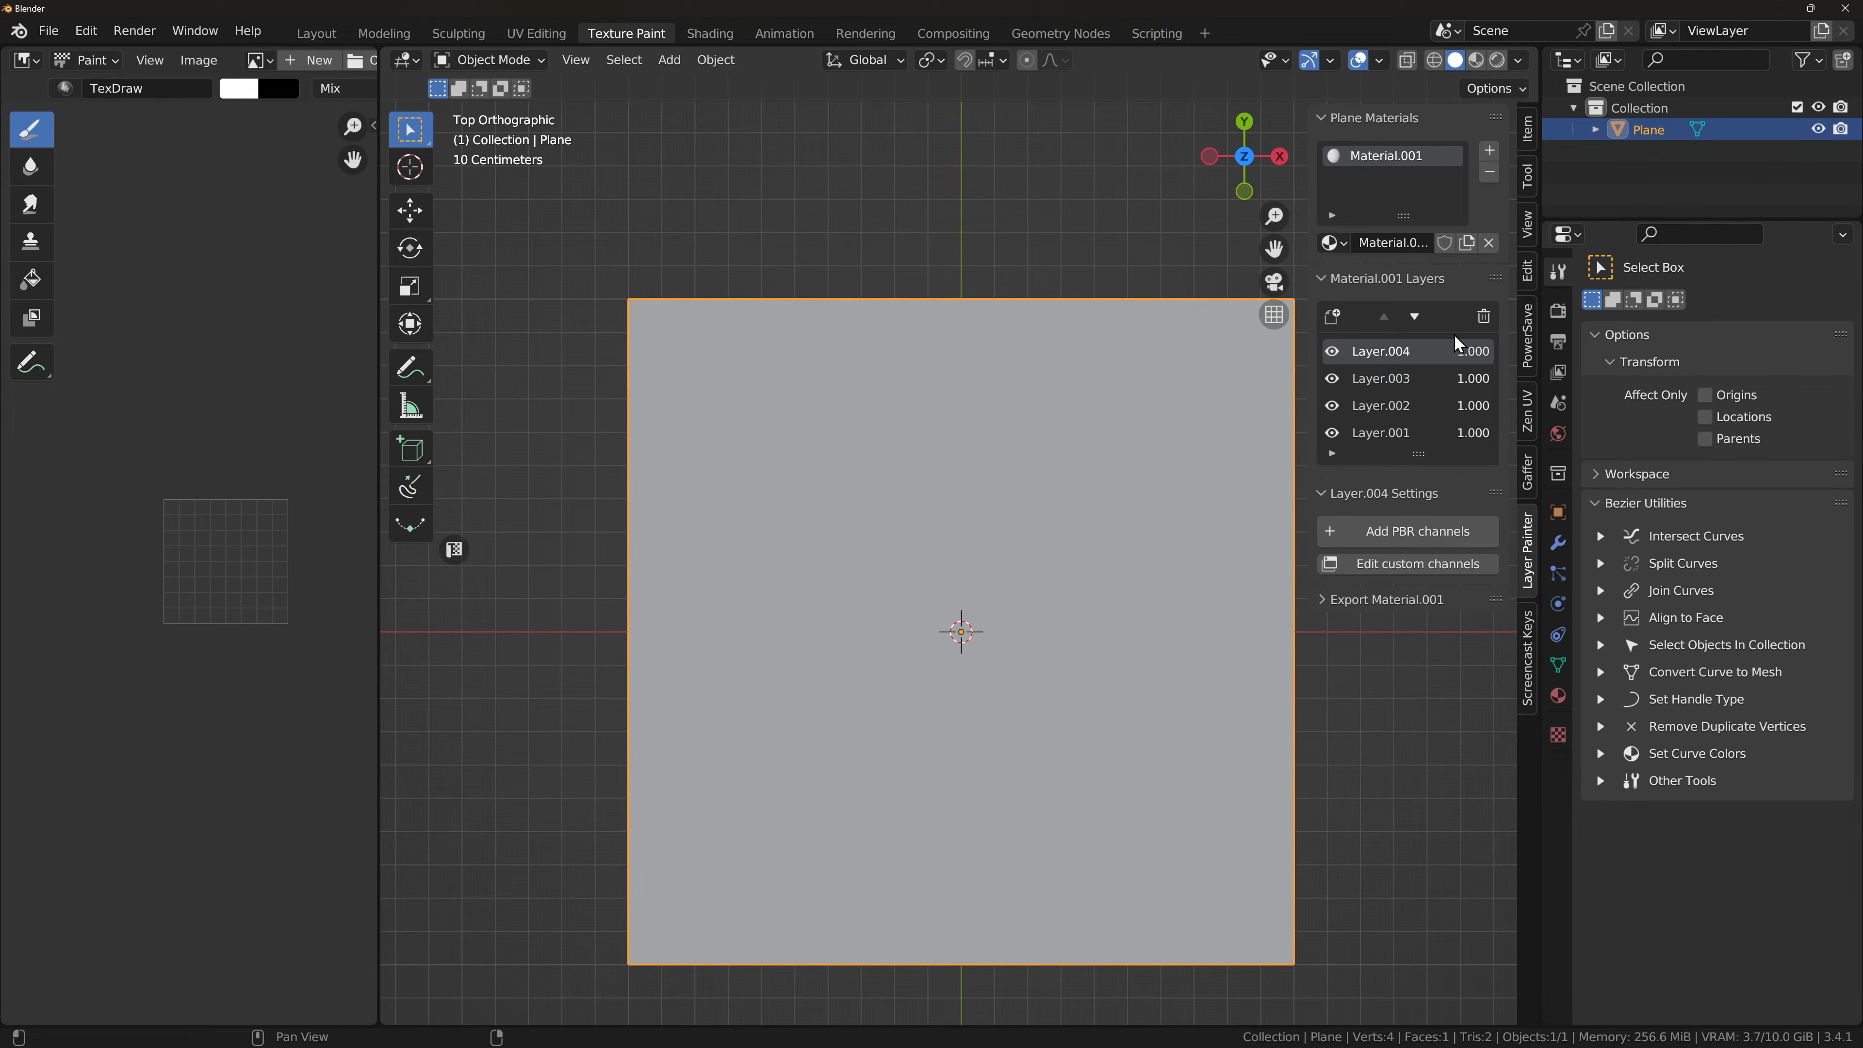
pyautogui.click(1483, 316)
# Step: Rename the plane's material as Front
pyautogui.doubleClick(1394, 157)
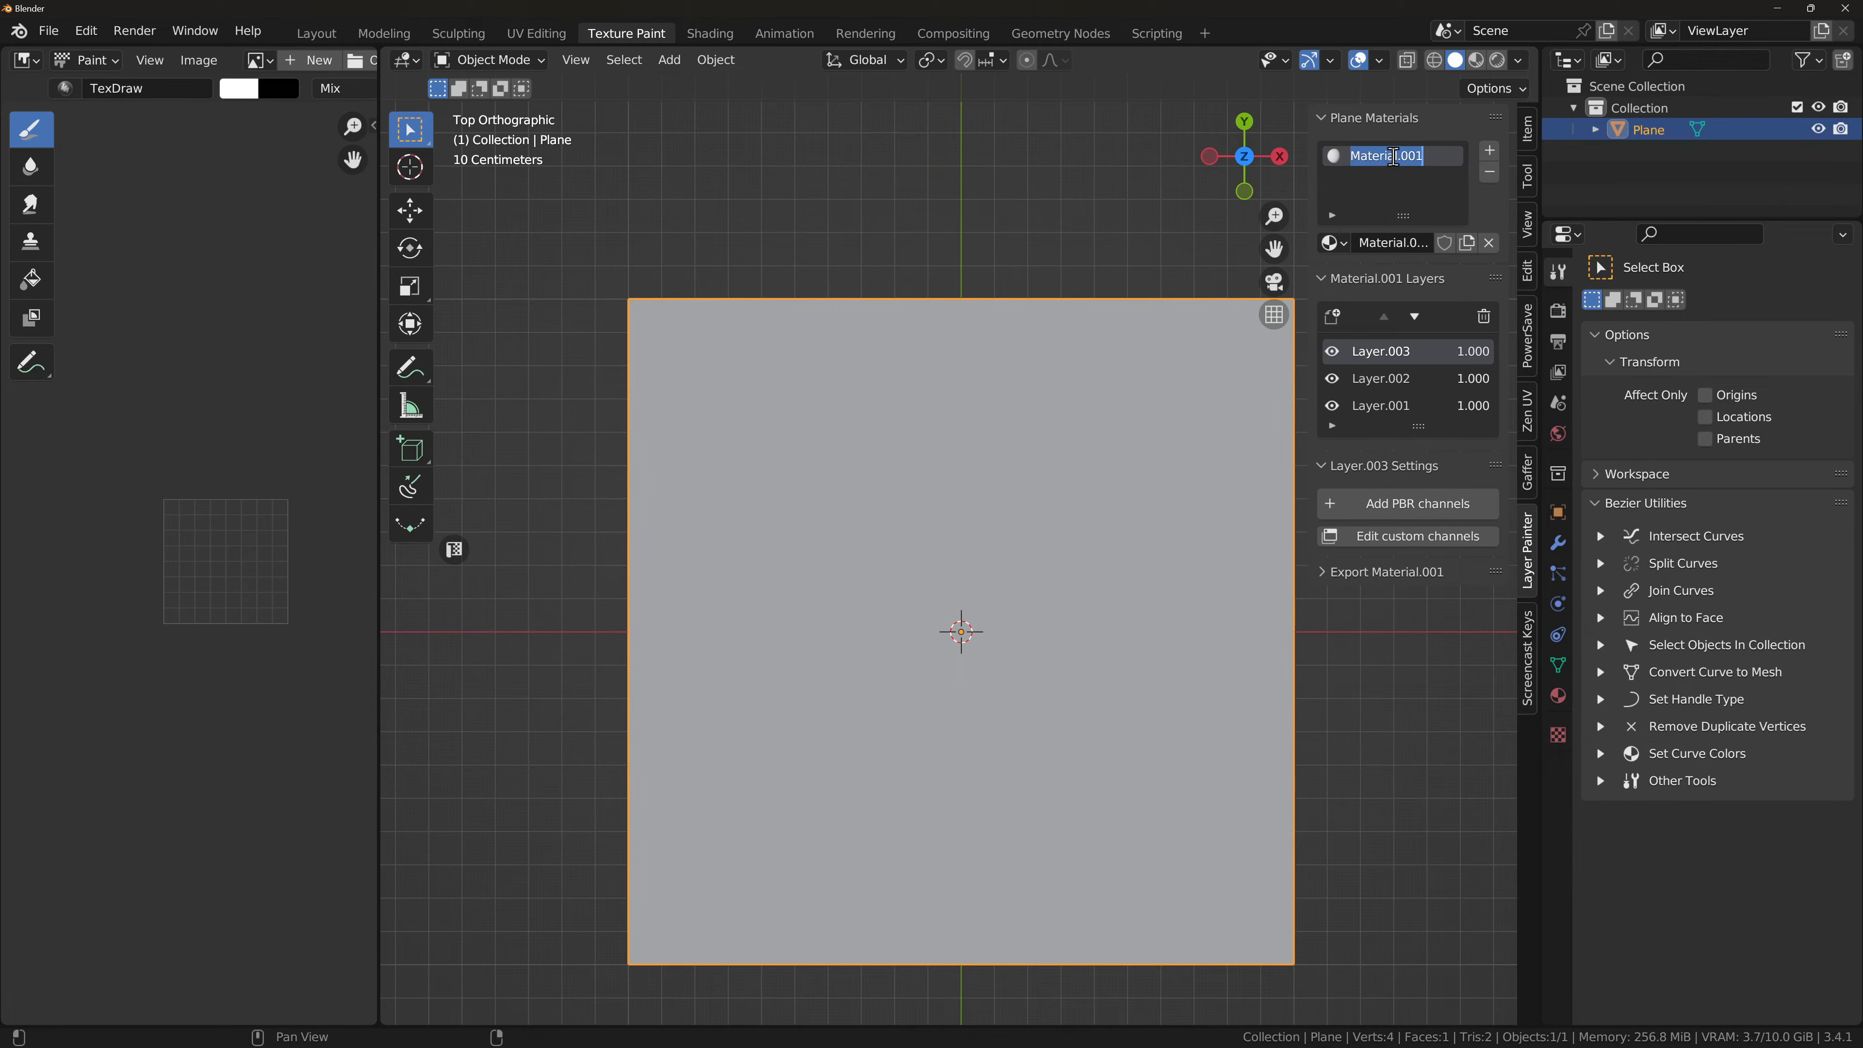
pyautogui.write('Front')
pyautogui.press('Return')
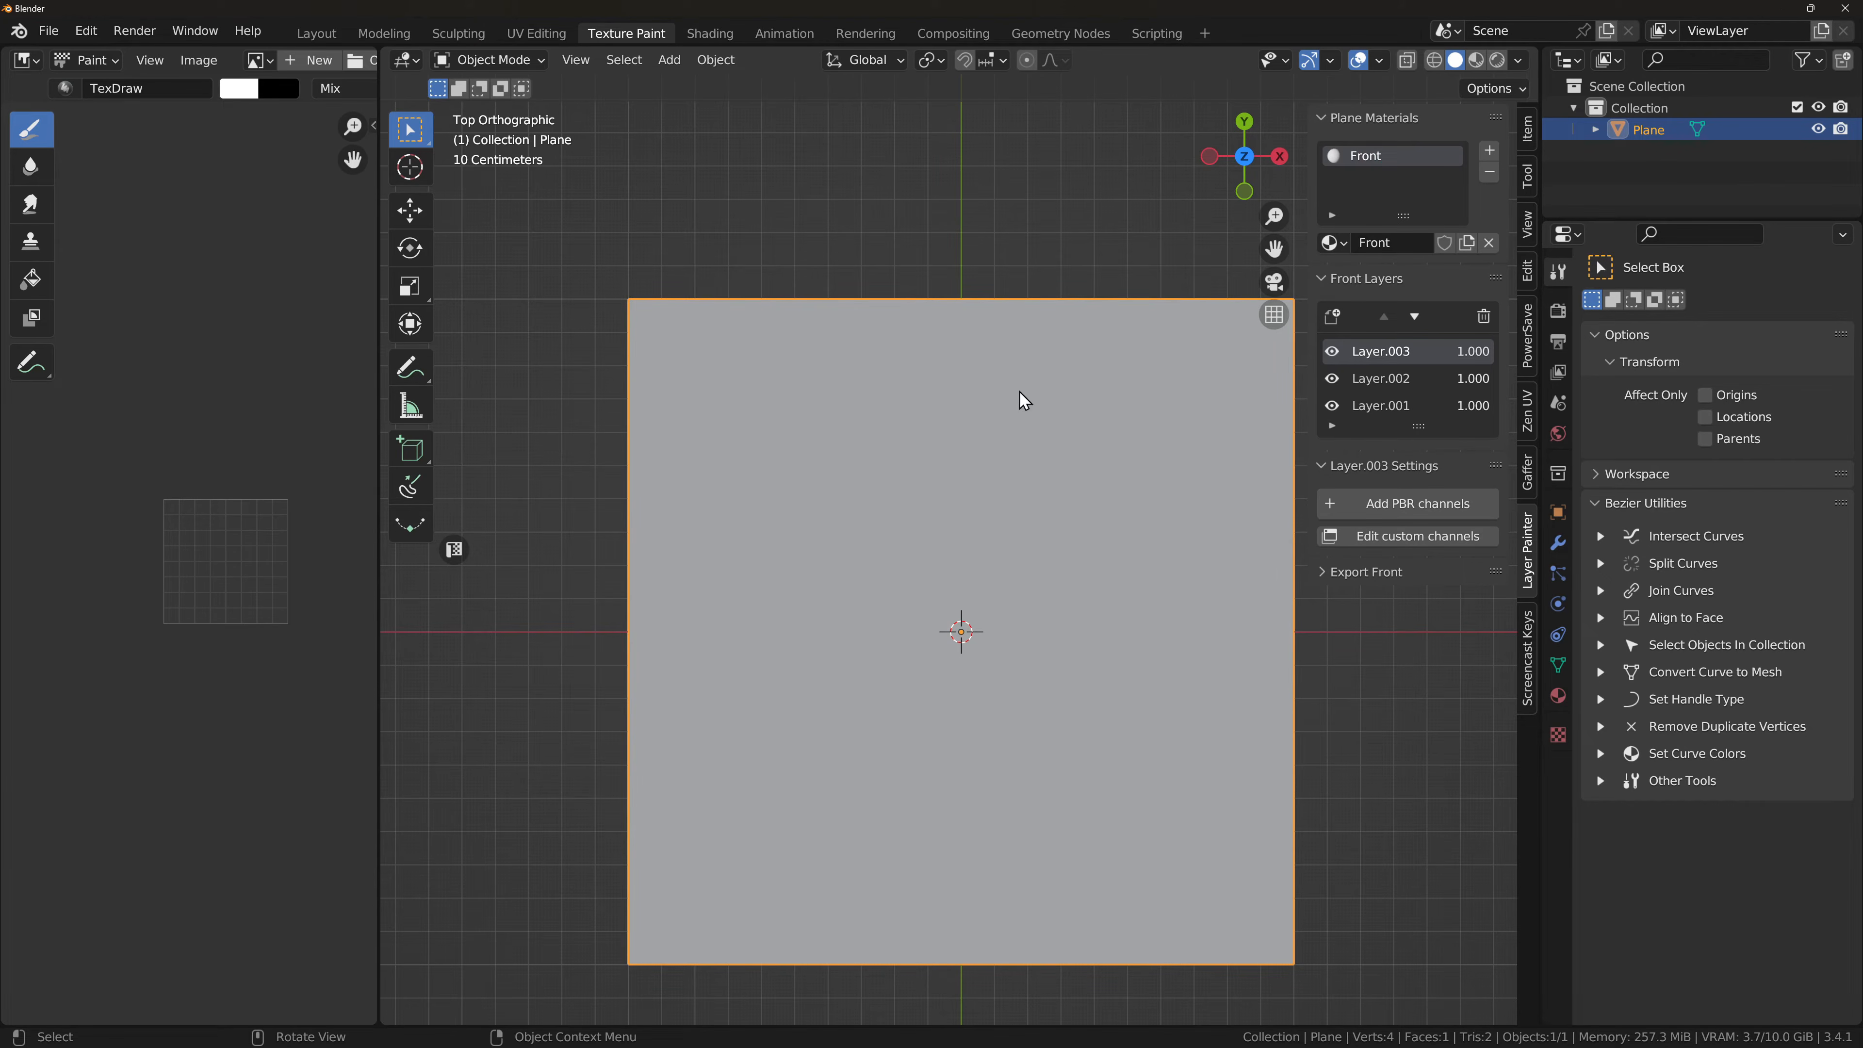
# Step: Rename the three layers of the Front material, from the lowest up, as BG, Lines and Details
pyautogui.doubleClick(1375, 405)
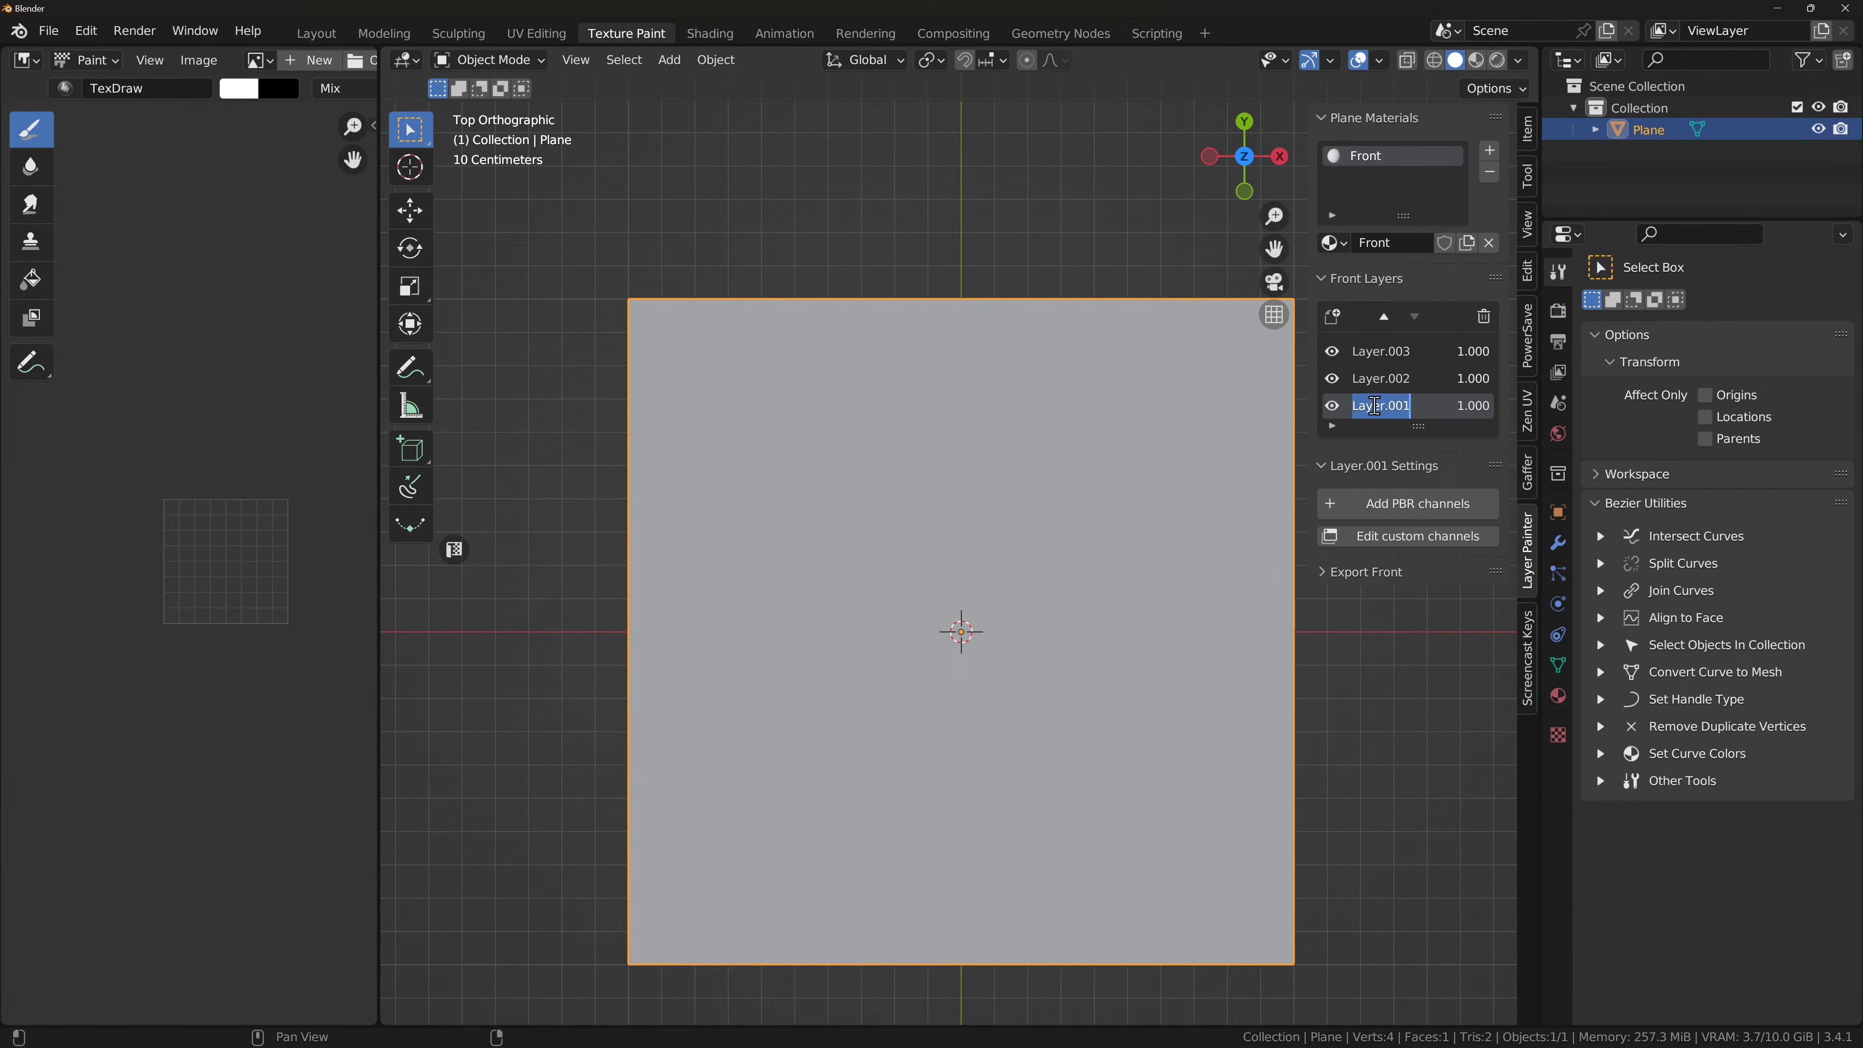
pyautogui.write('BG')
pyautogui.press('Return')
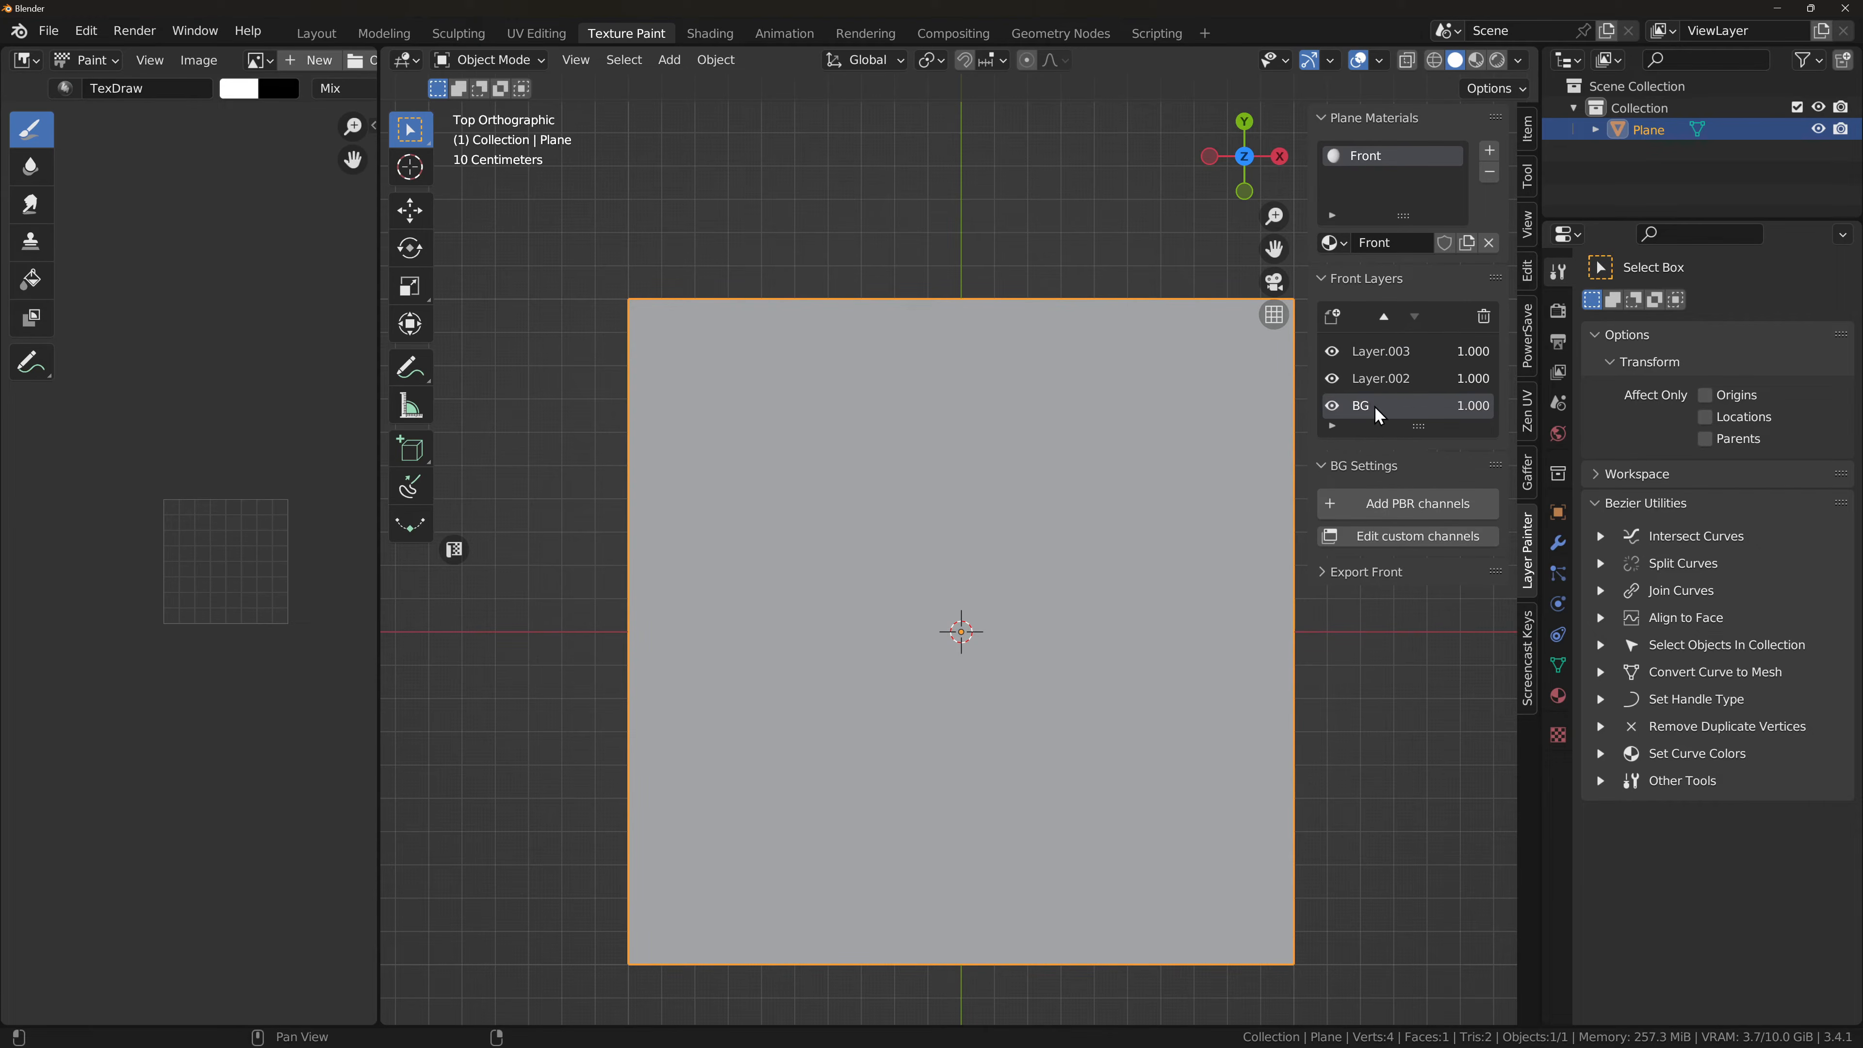
pyautogui.doubleClick(1379, 378)
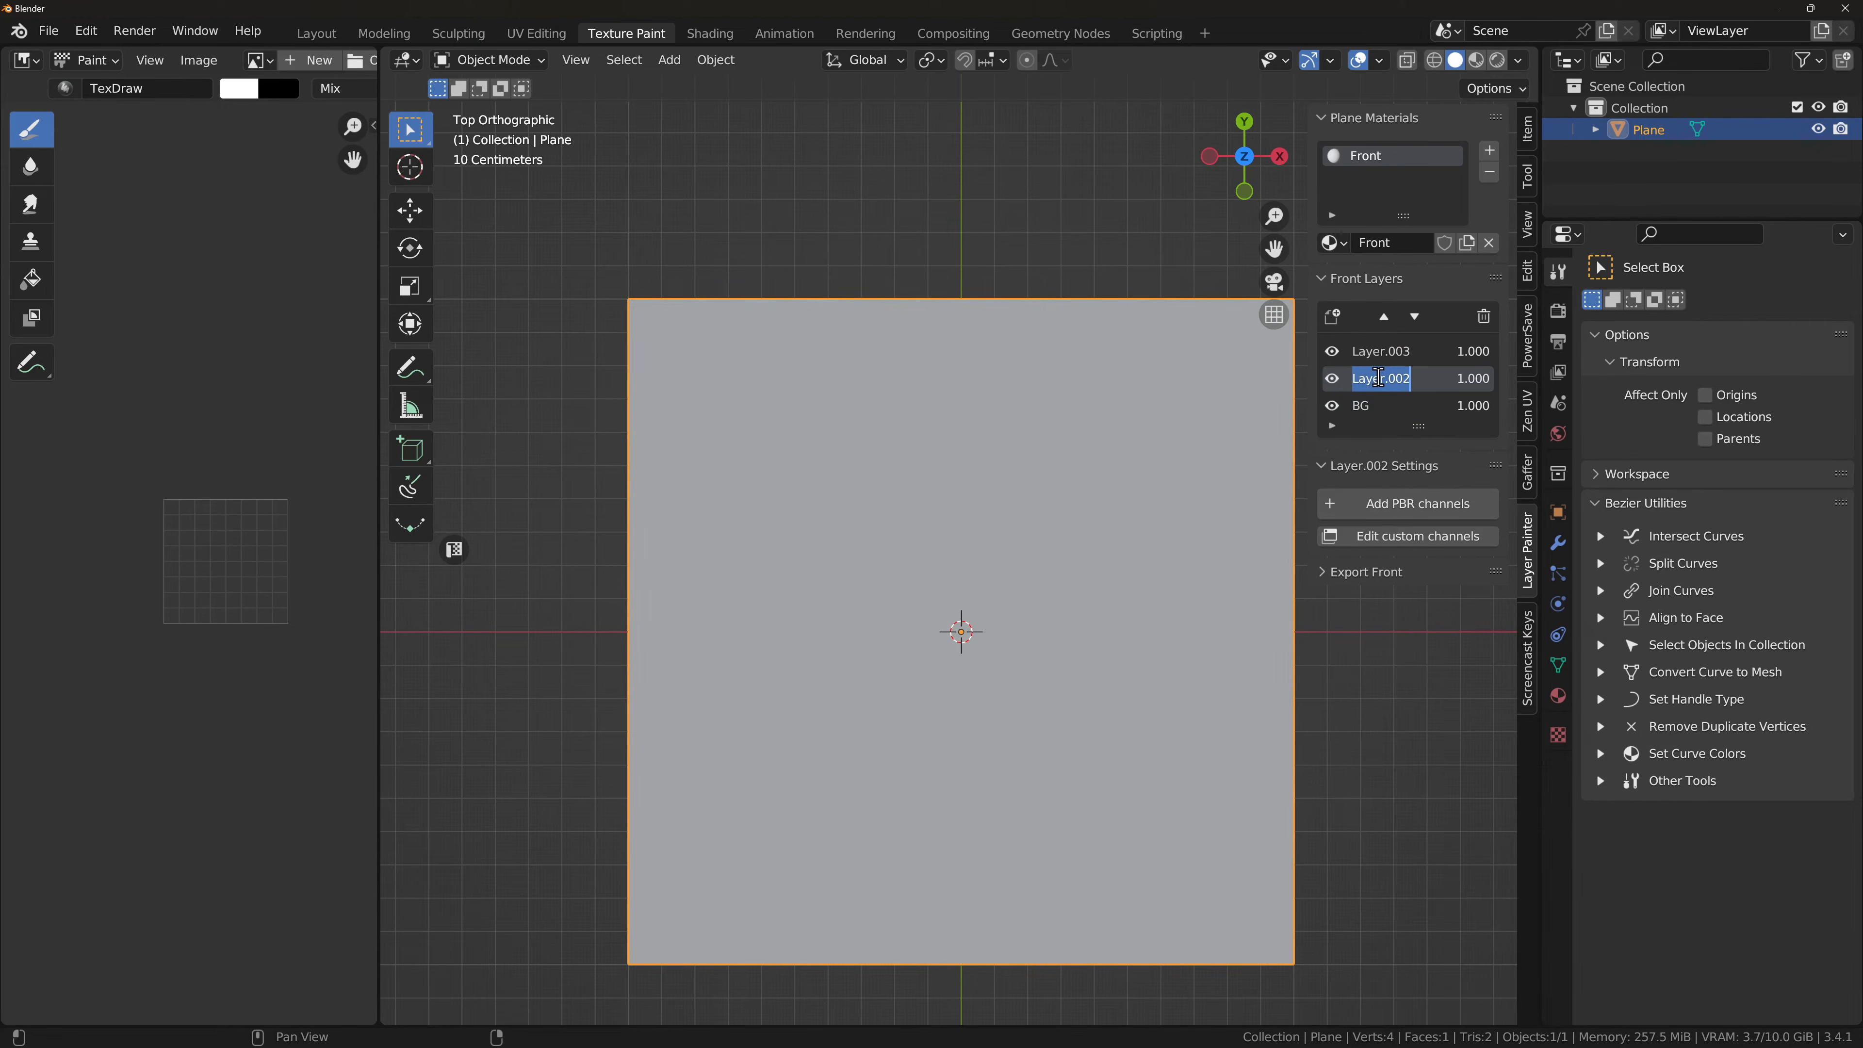
pyautogui.write('Line')
pyautogui.press('Return')
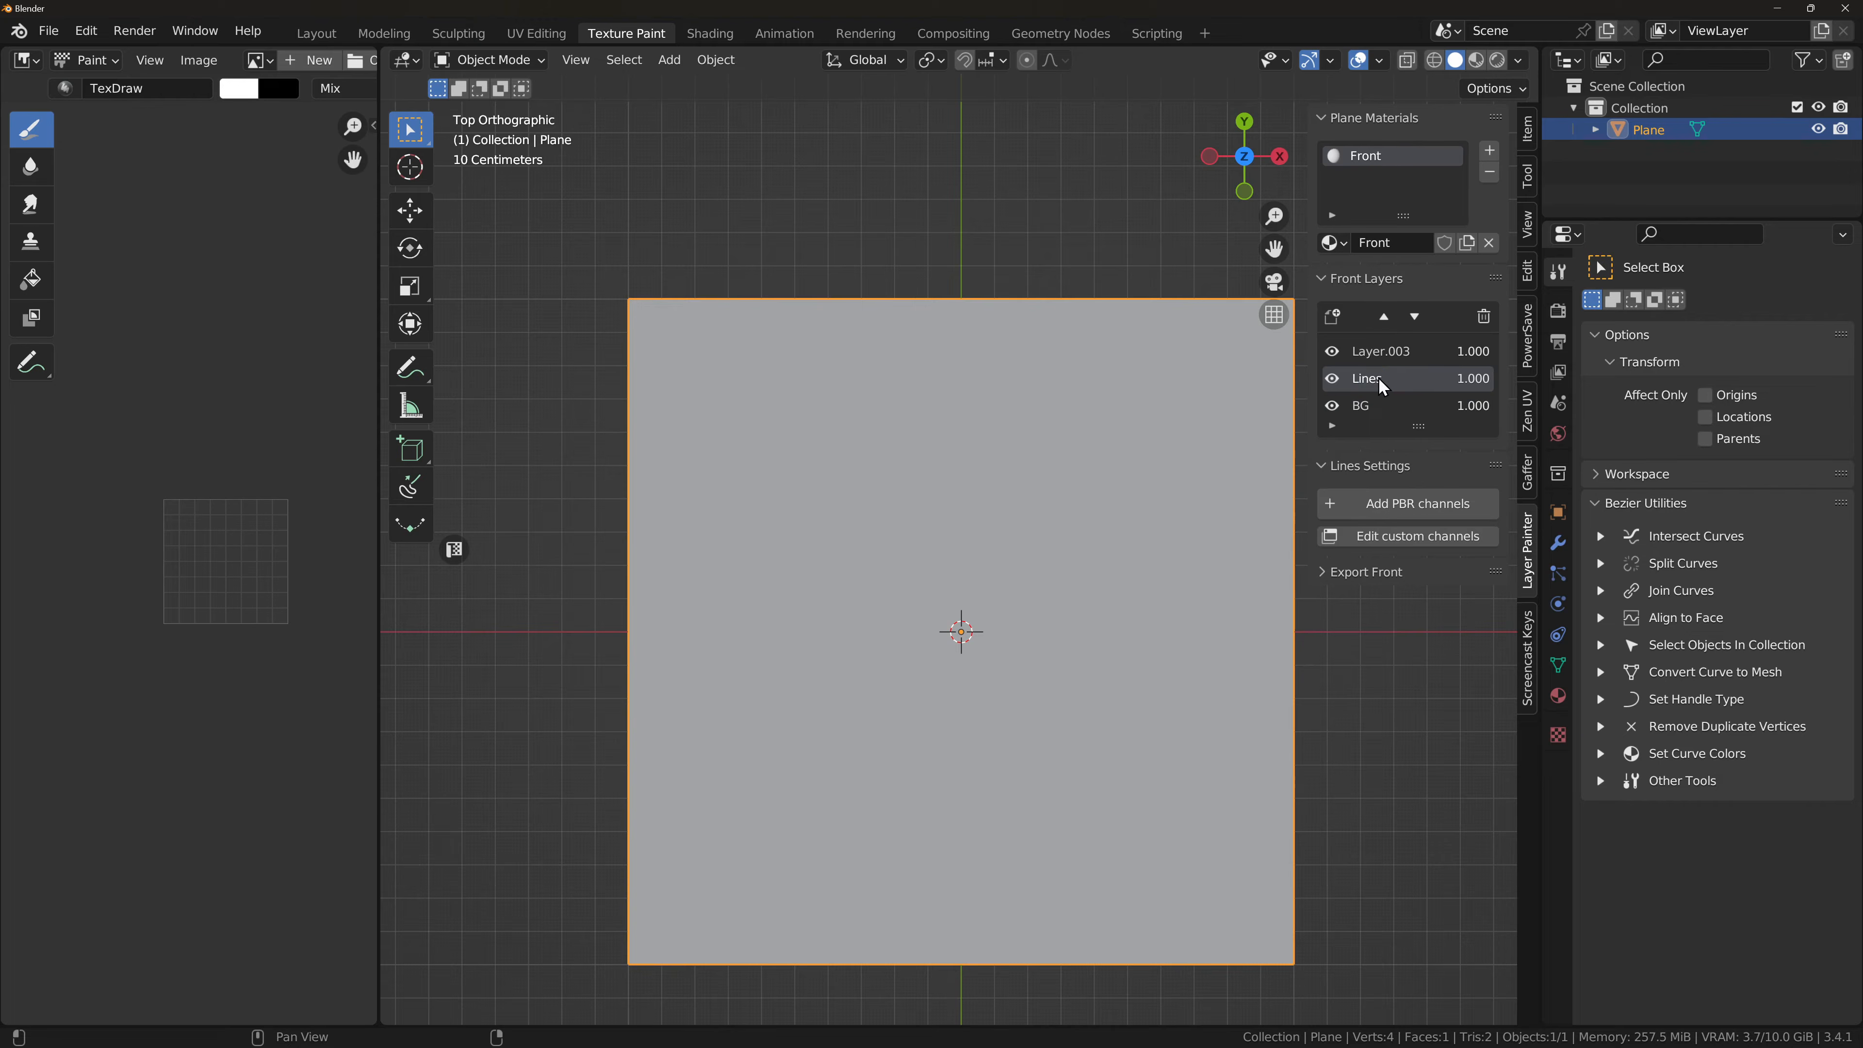
pyautogui.click(1376, 351)
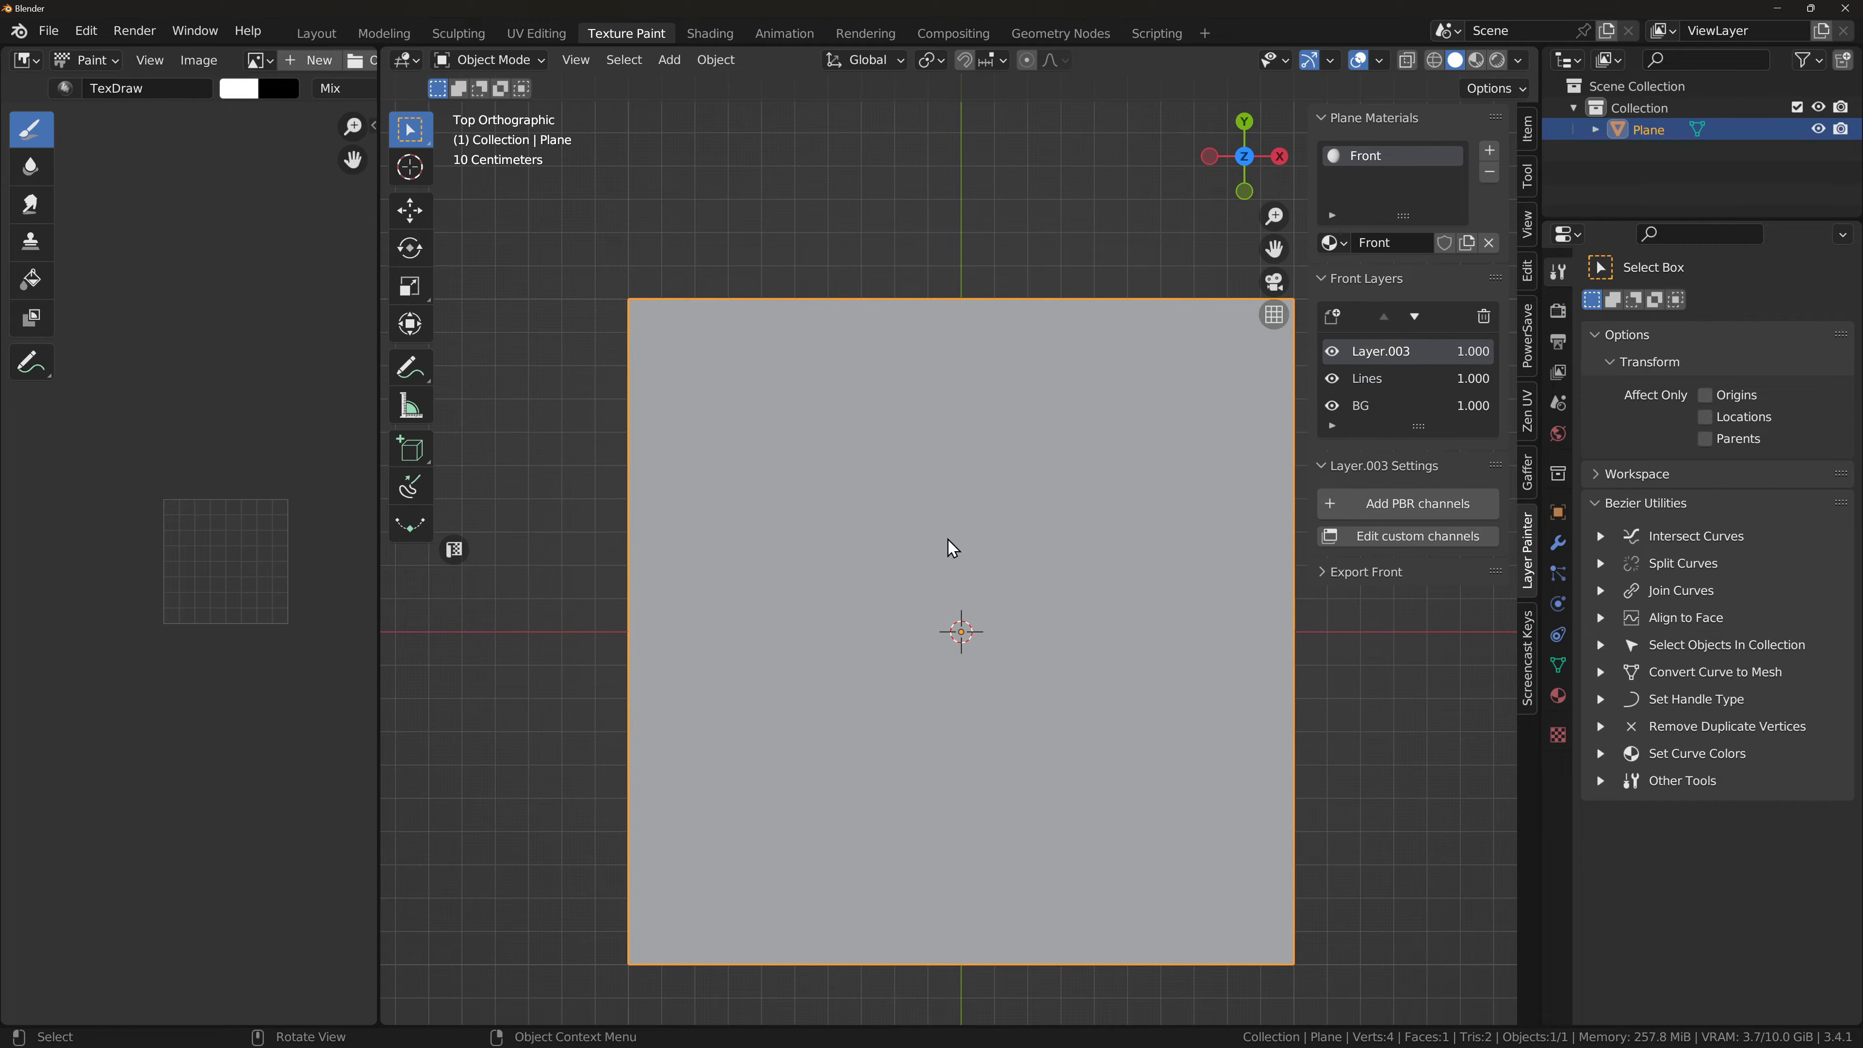
pyautogui.doubleClick(1383, 352)
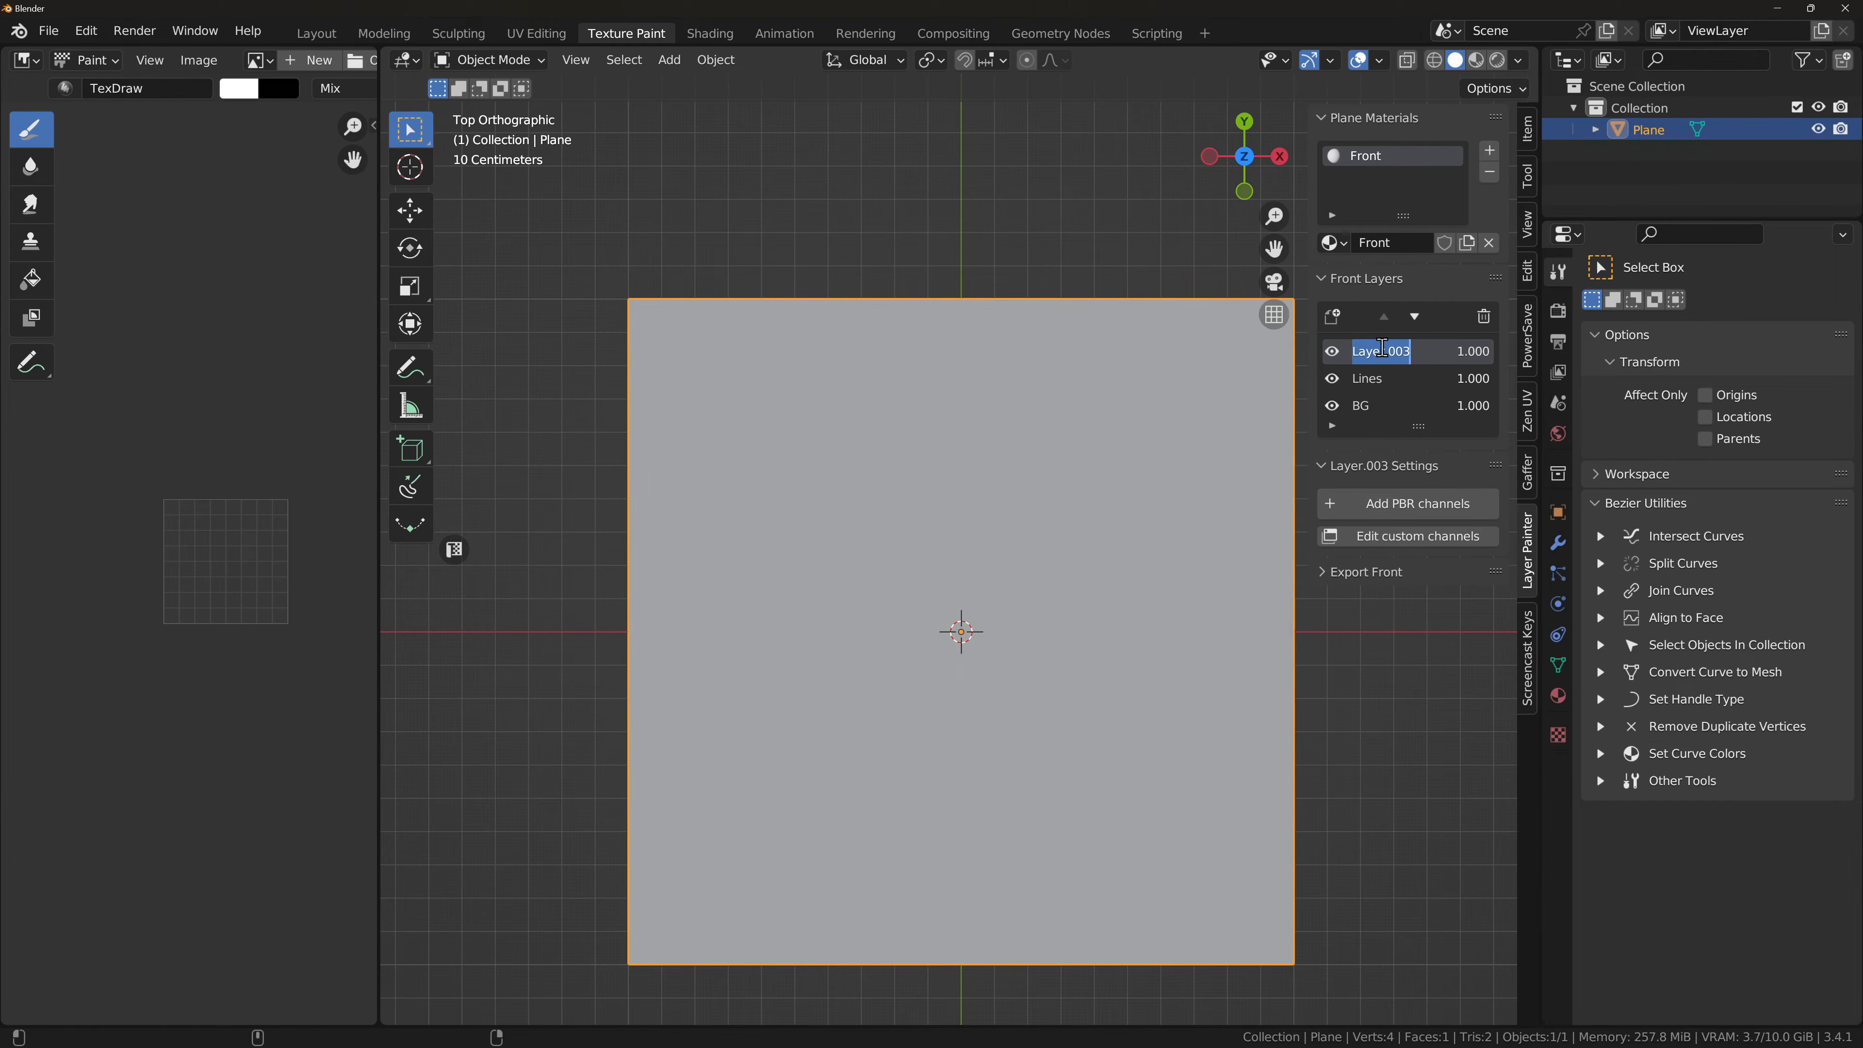
pyautogui.write('Details')
pyautogui.press('Return')
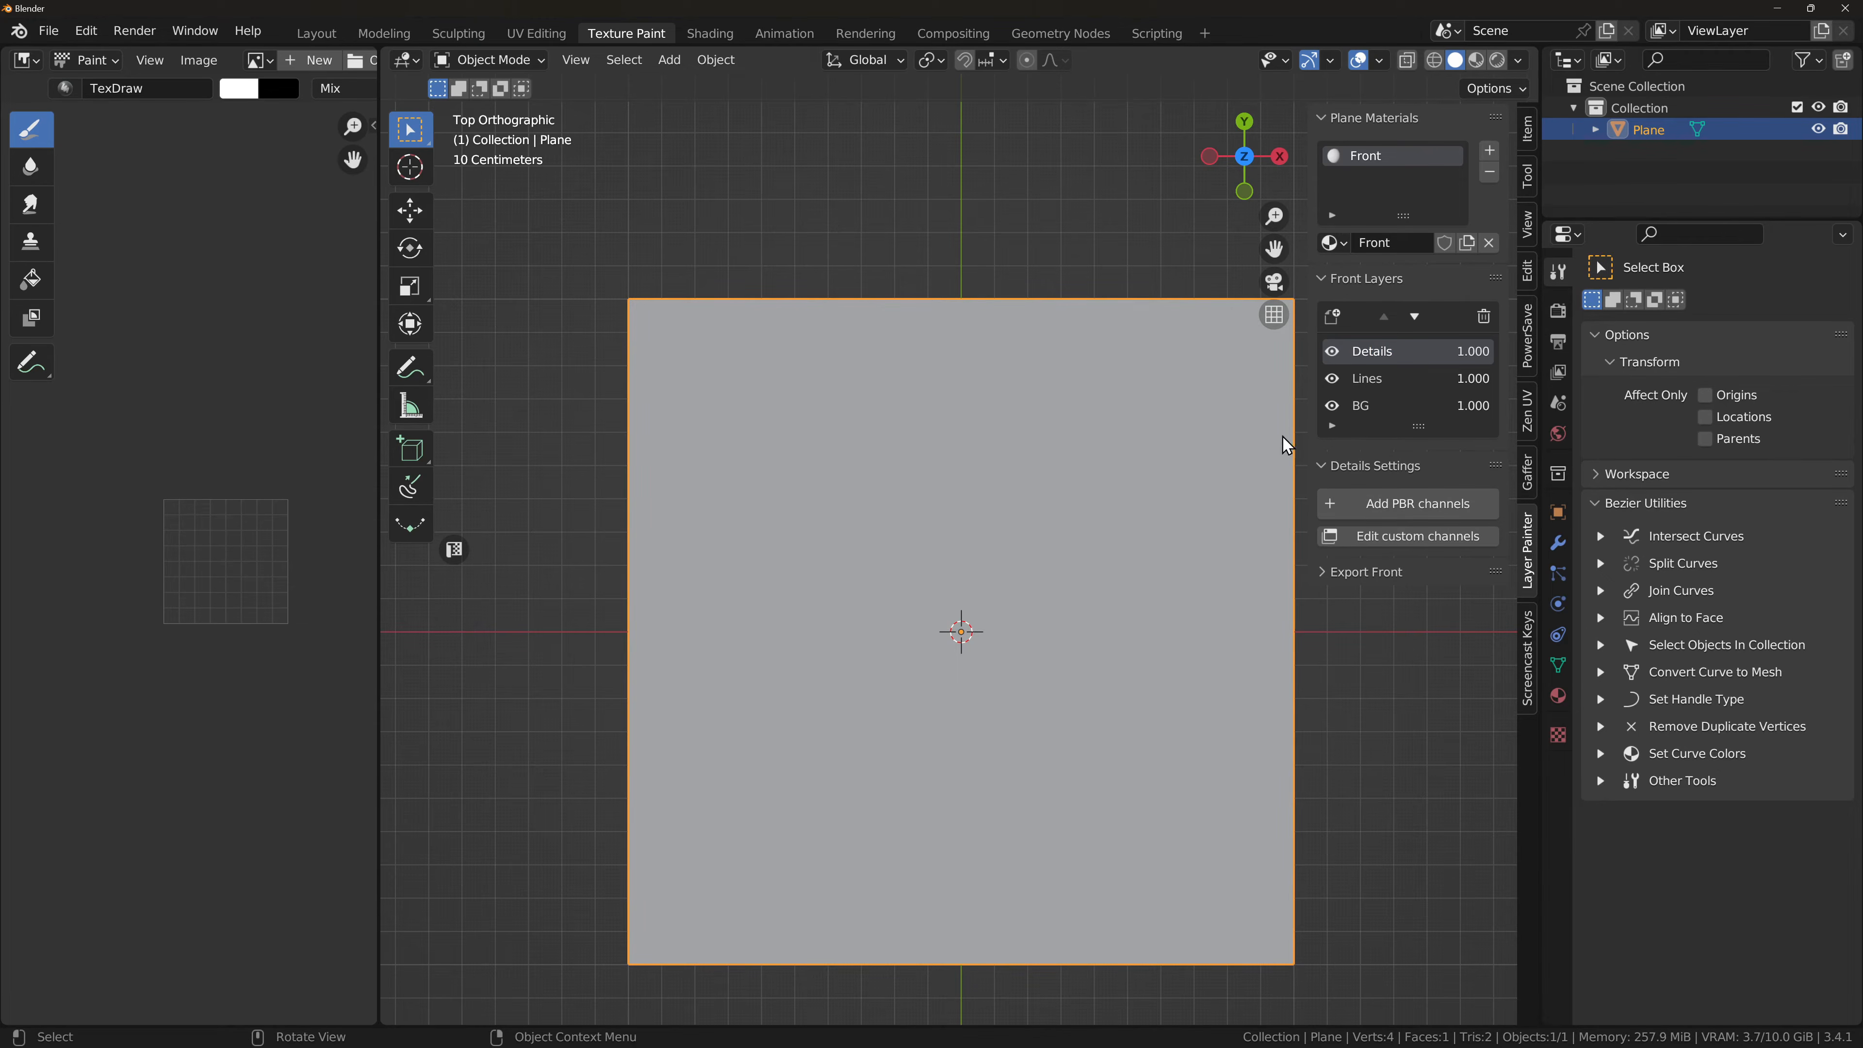
pyautogui.keyDown('shift'); pyautogui.moveTo(1203, 448); pyautogui.dragTo(1090, 471, button='middle'); pyautogui.keyUp('shift')
pyautogui.press('super+a')
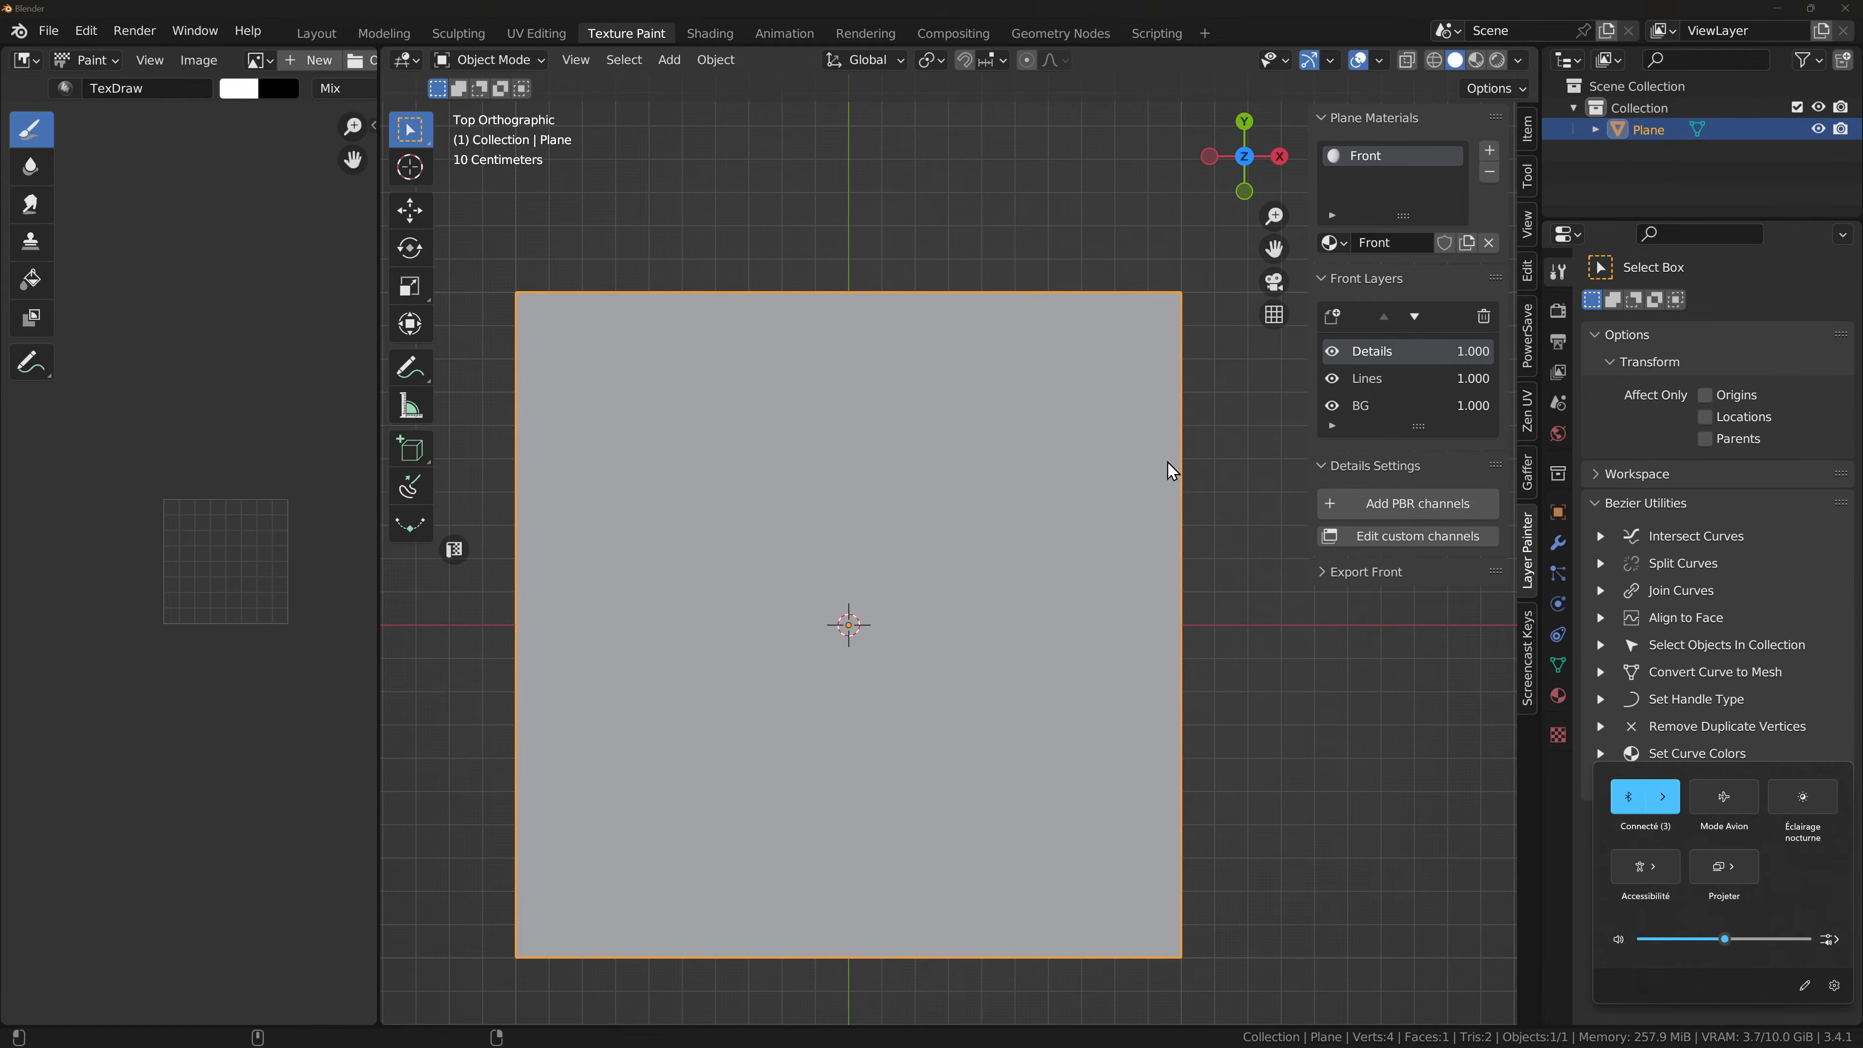
pyautogui.click(1456, 470)
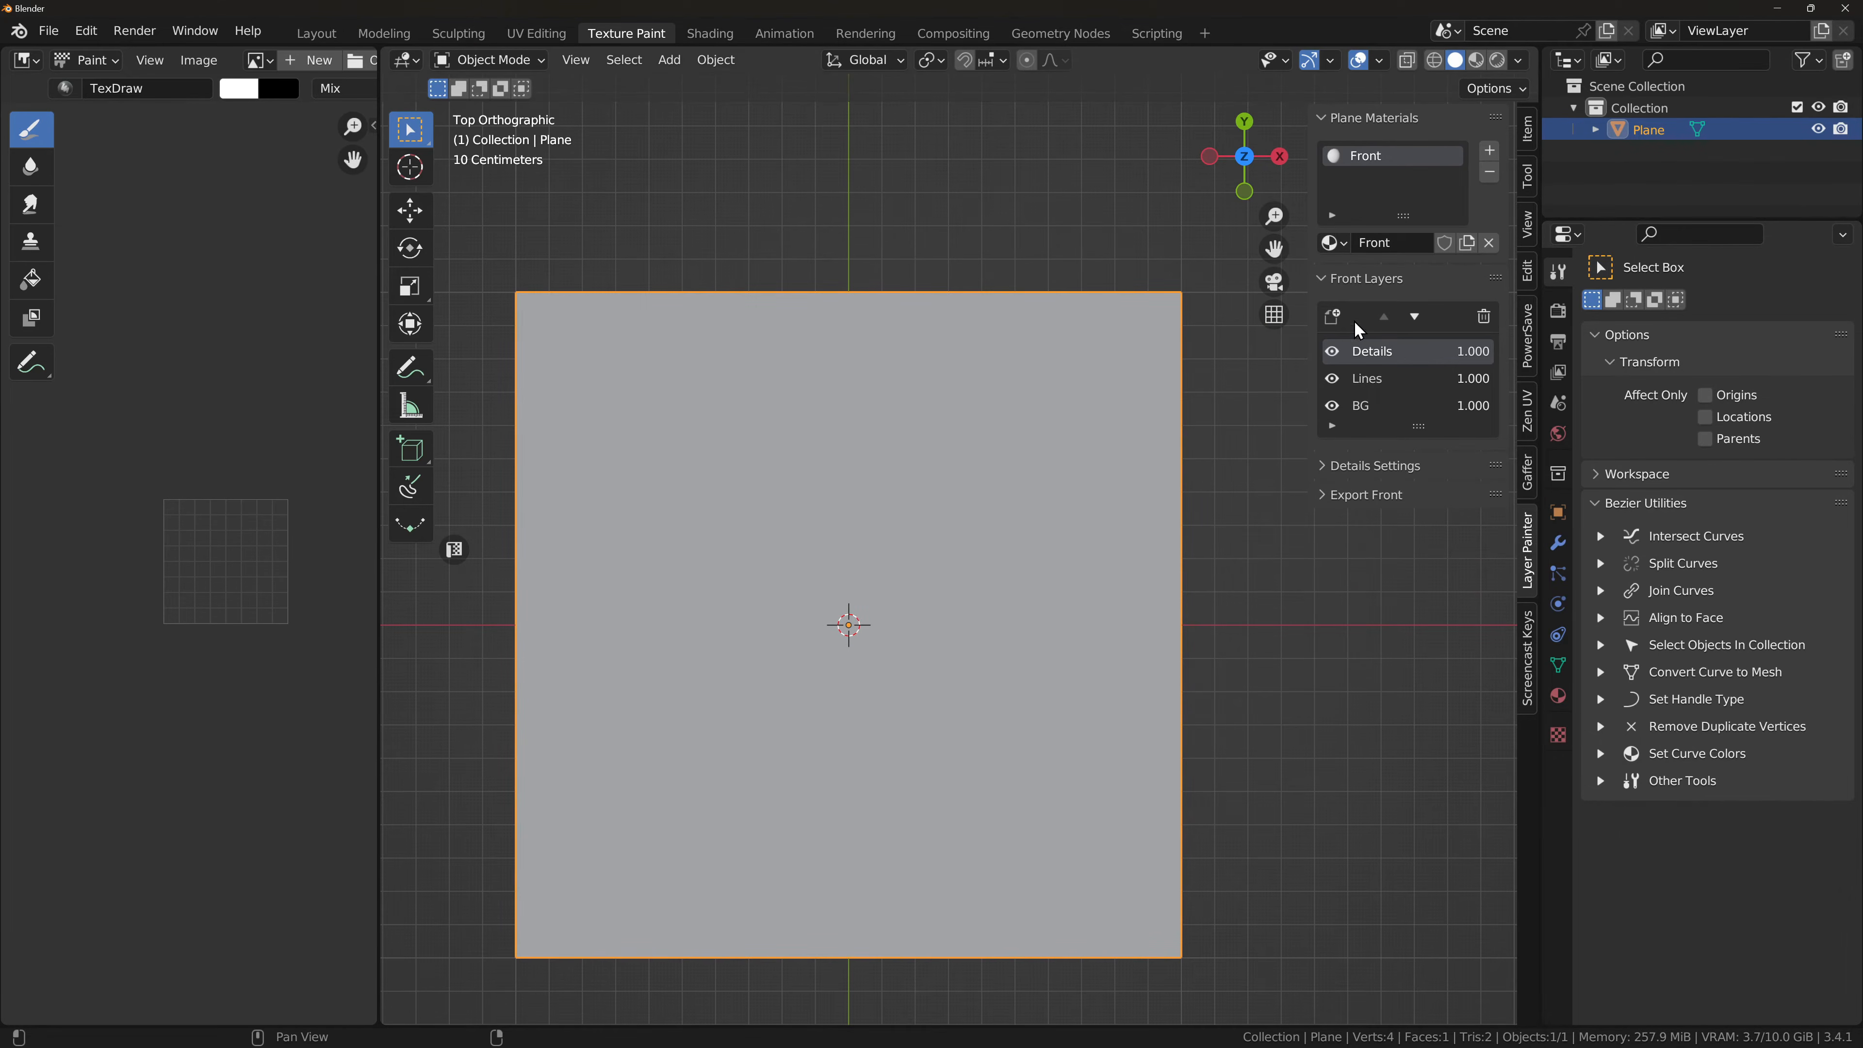
pyautogui.click(1327, 472)
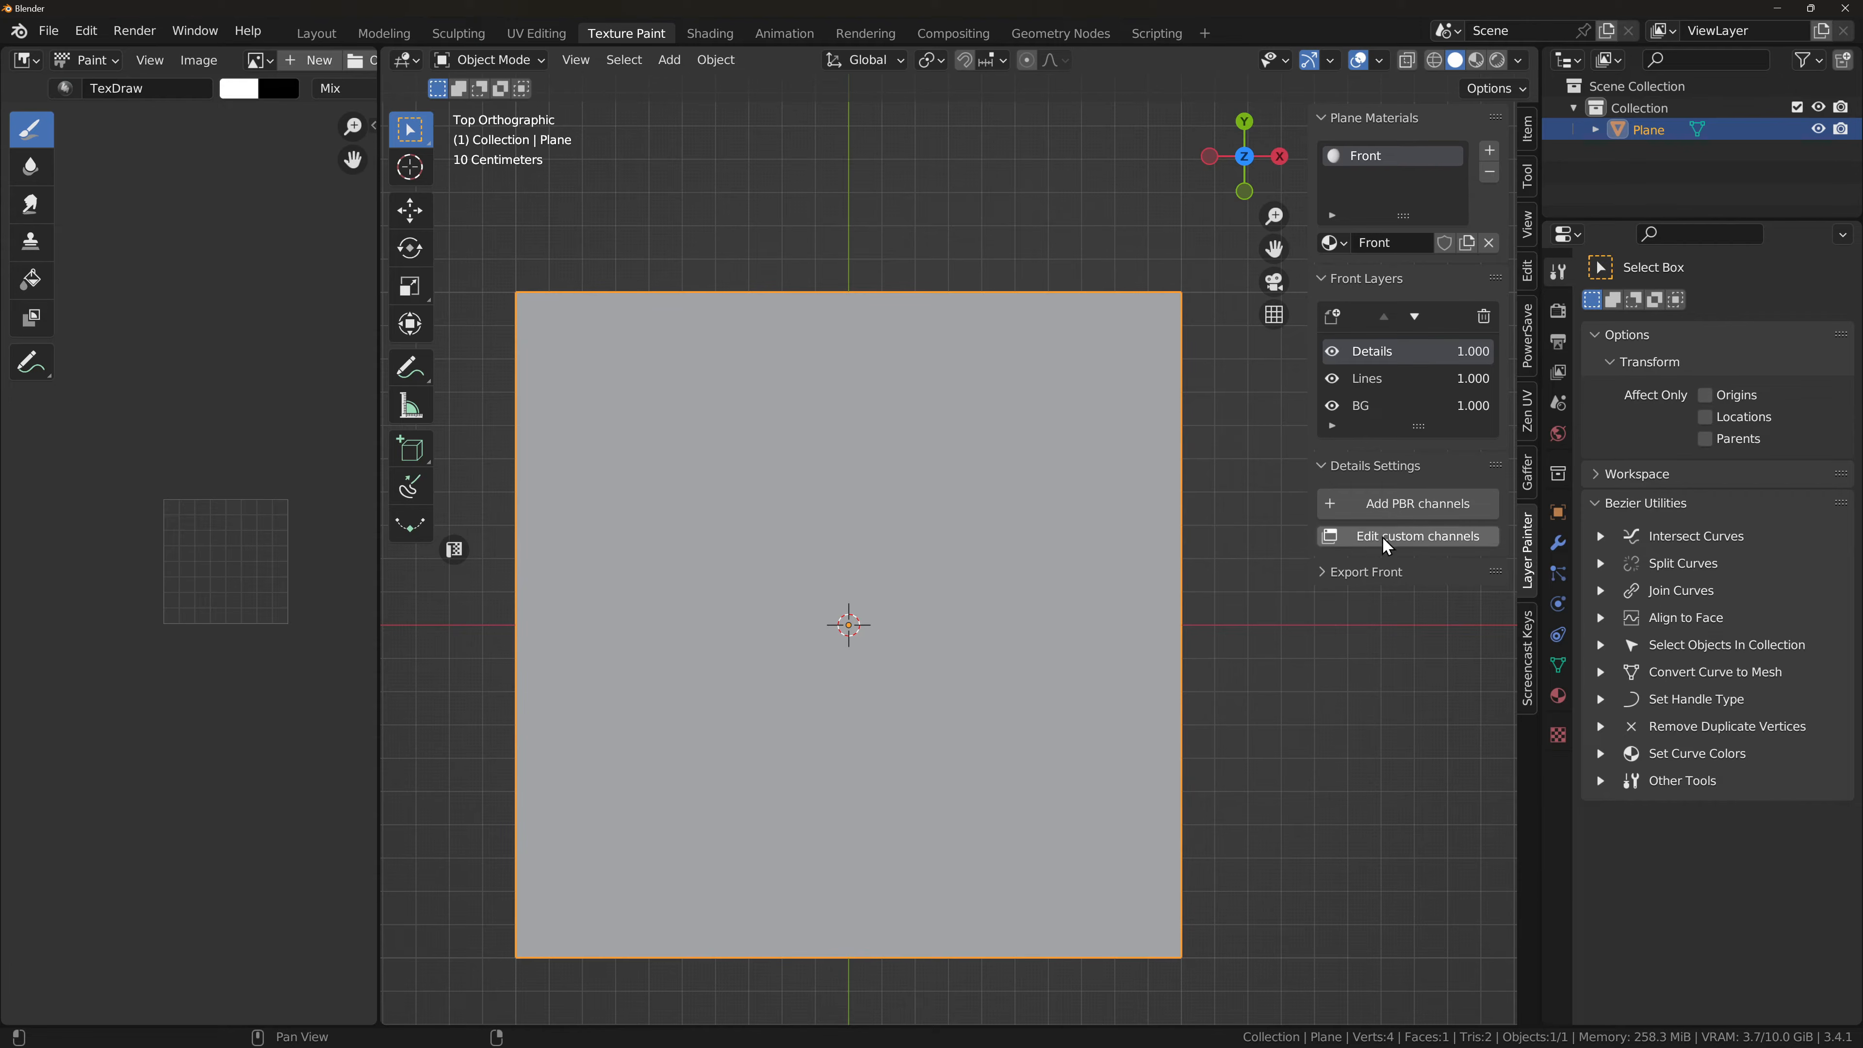
# Step: Open custom channel editing for the Front material and move the Details, Lines and BG nodes clear of the Principled BSDF
pyautogui.click(1396, 538)
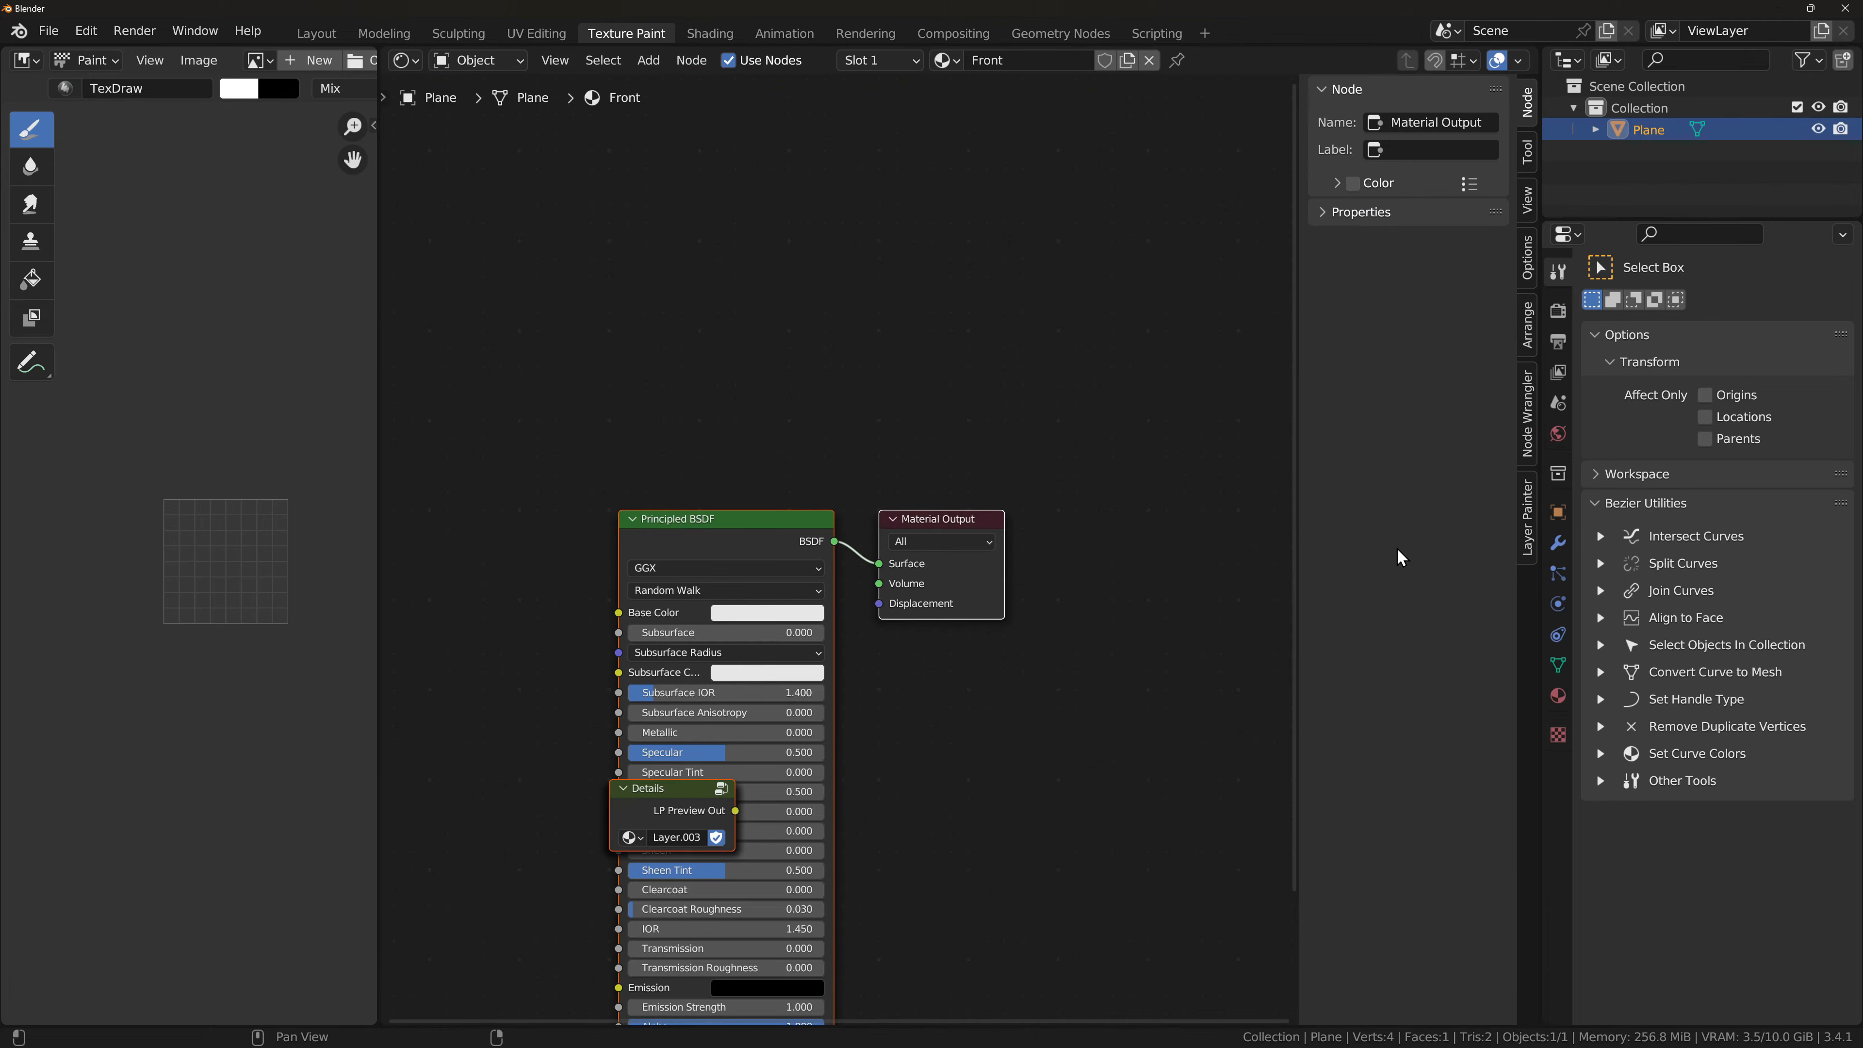
pyautogui.moveTo(662, 786); pyautogui.dragTo(612, 716)
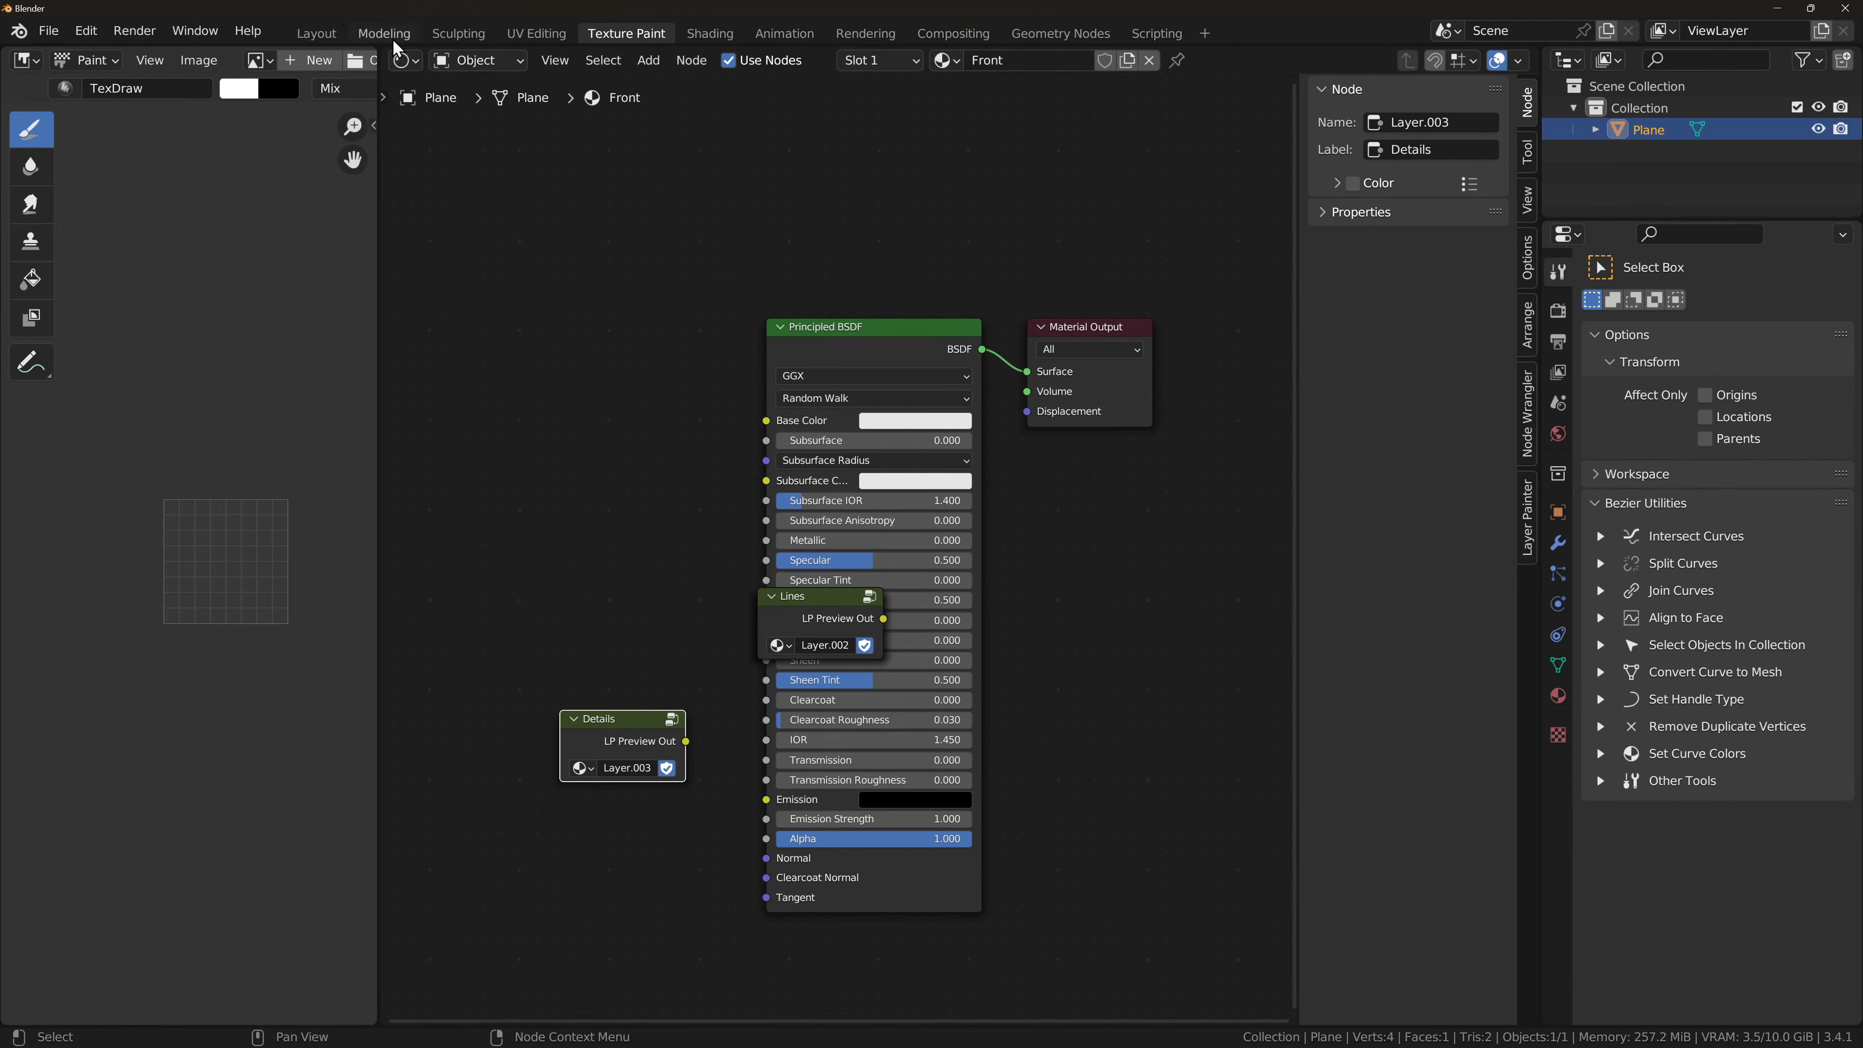
pyautogui.moveTo(814, 596); pyautogui.dragTo(552, 510)
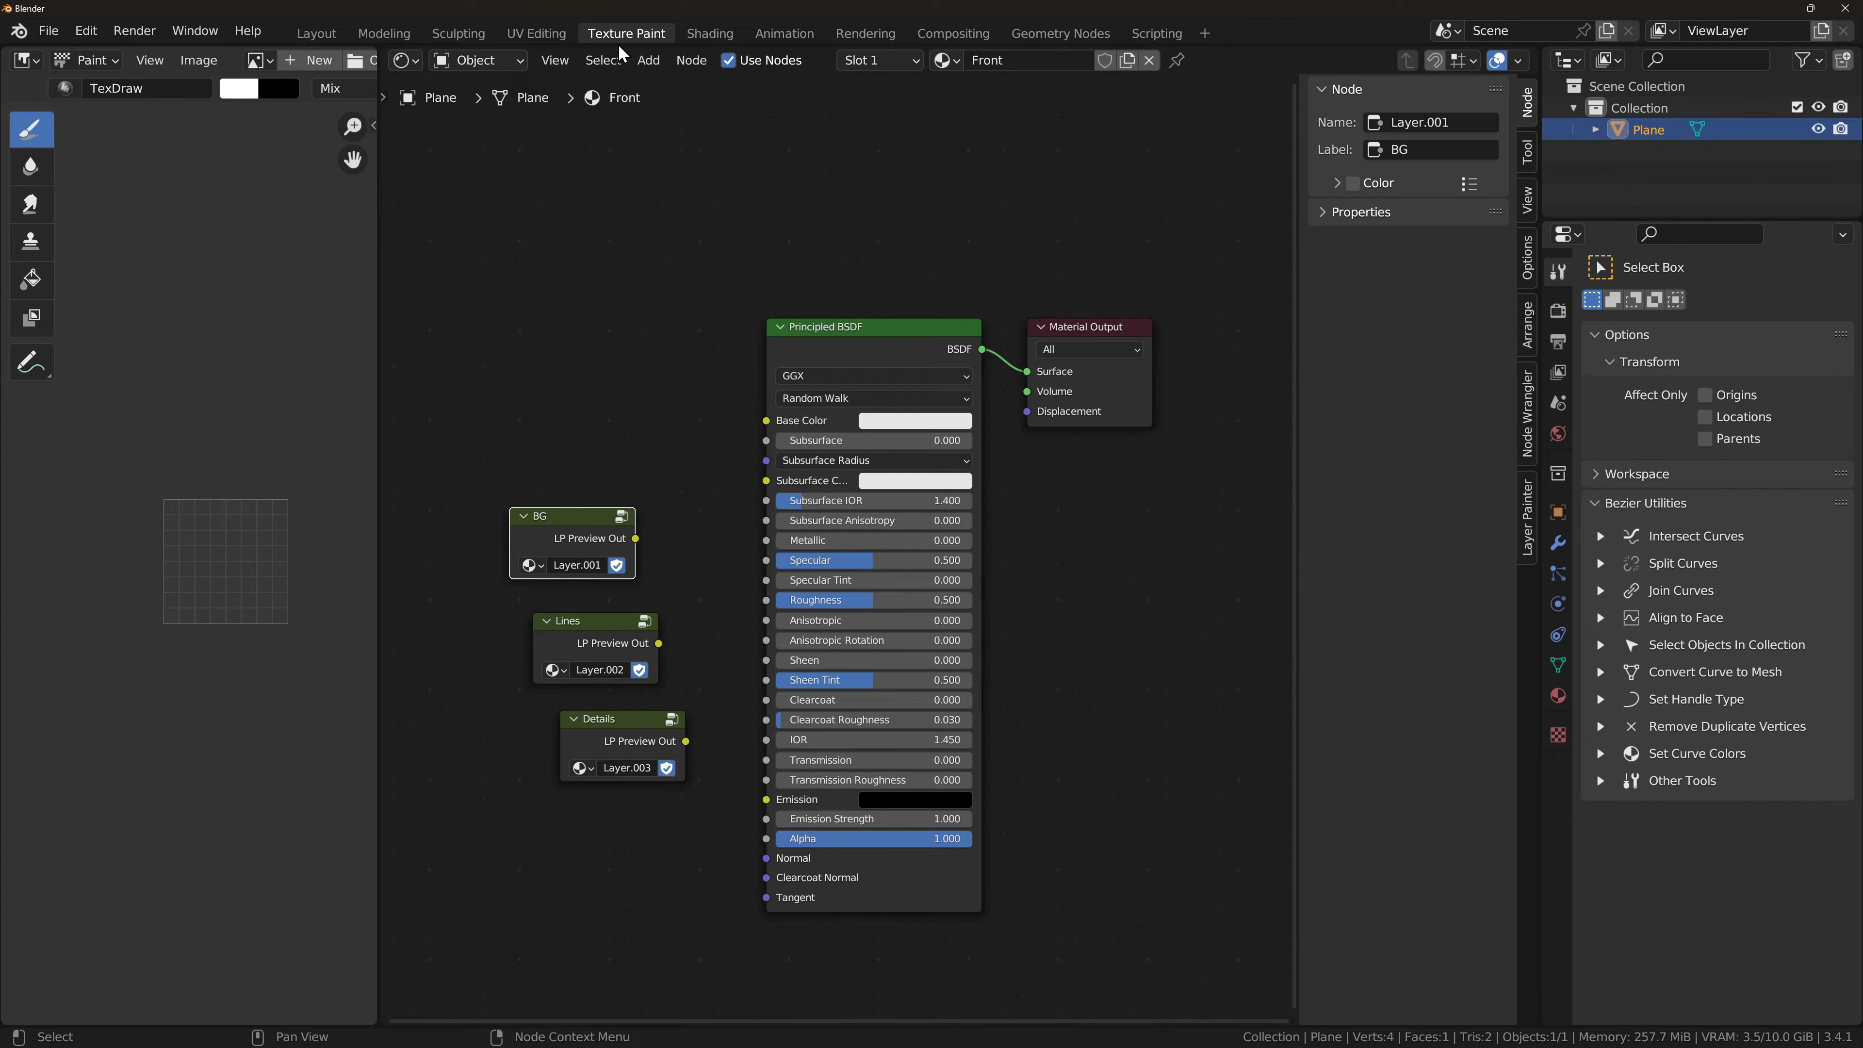
# Step: Keep the Shader Editor as the editor type, stack the BG, Lines and Details nodes in a column, and raise the Principled BSDF slightly
pyautogui.click(405, 59)
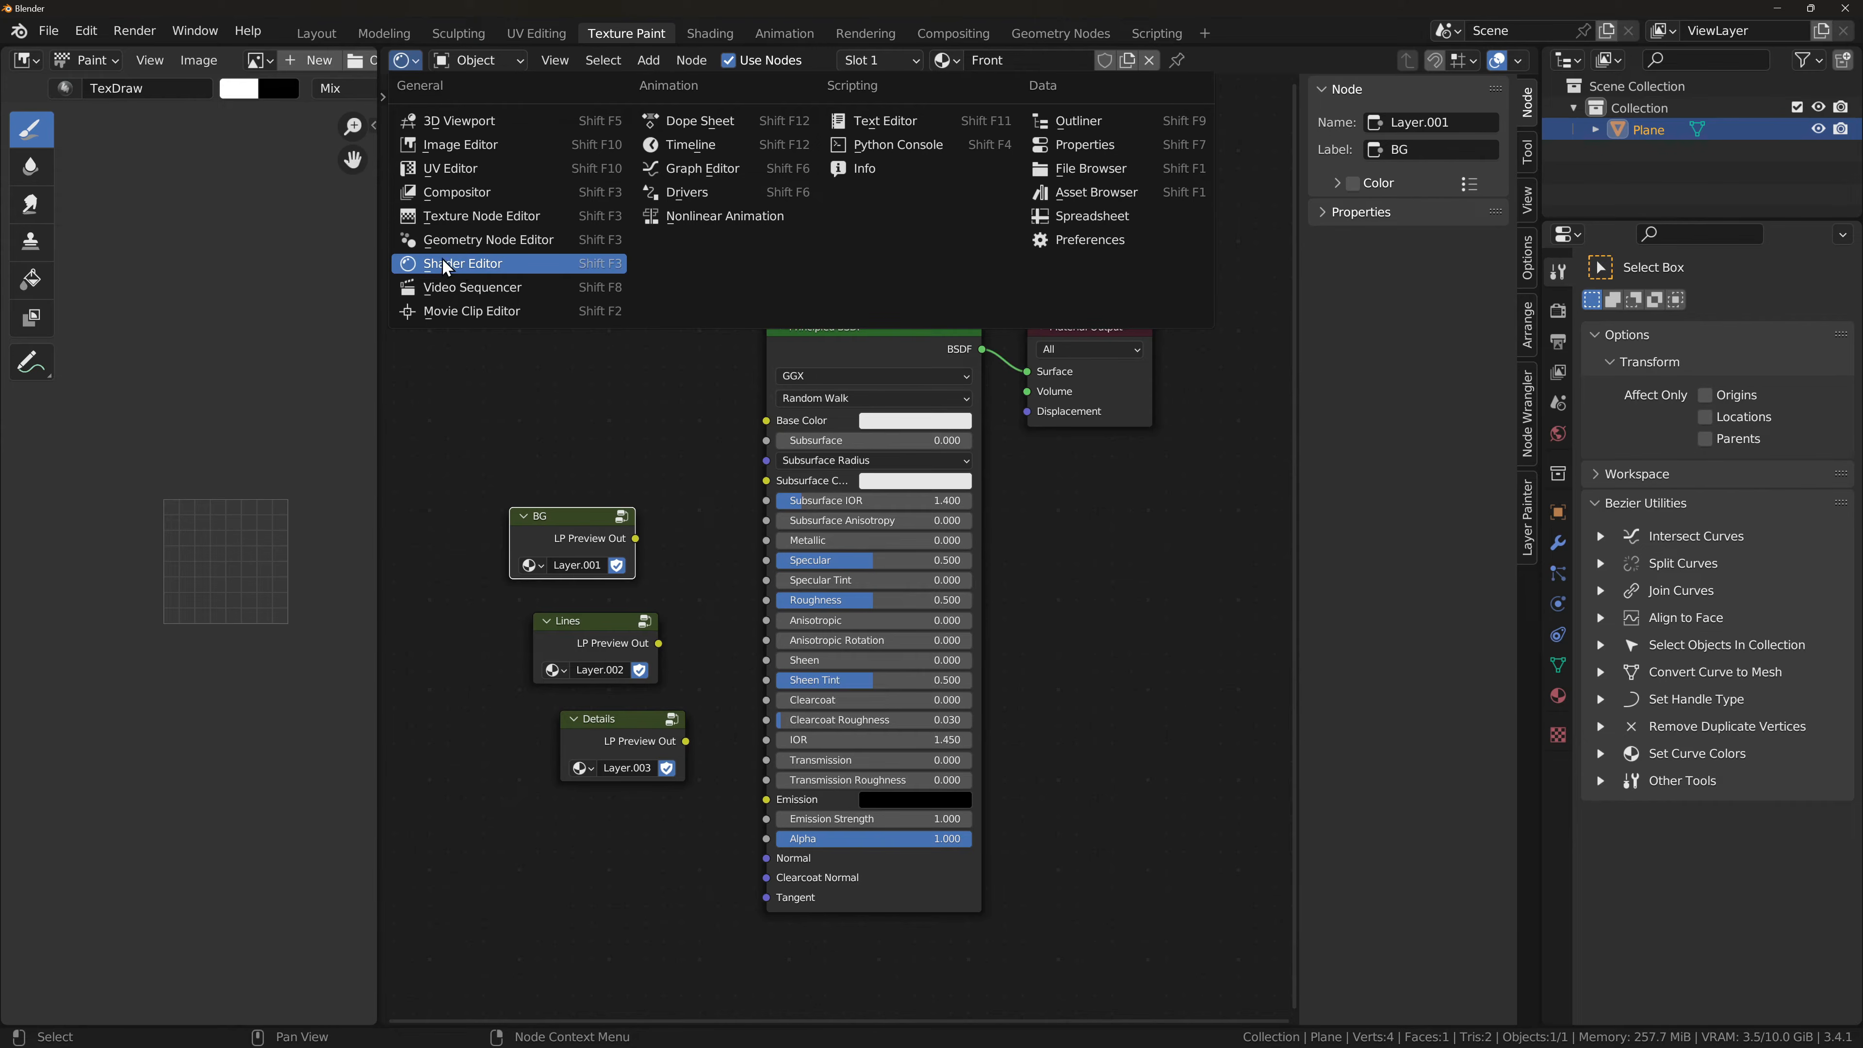
pyautogui.click(424, 266)
pyautogui.moveTo(870, 345)
pyautogui.mouseDown()
pyautogui.moveTo(865, 272)
pyautogui.moveTo(860, 320)
pyautogui.mouseUp()
pyautogui.moveTo(585, 534); pyautogui.dragTo(529, 454)
pyautogui.moveTo(605, 627); pyautogui.dragTo(524, 544)
pyautogui.moveTo(631, 728); pyautogui.dragTo(522, 667)
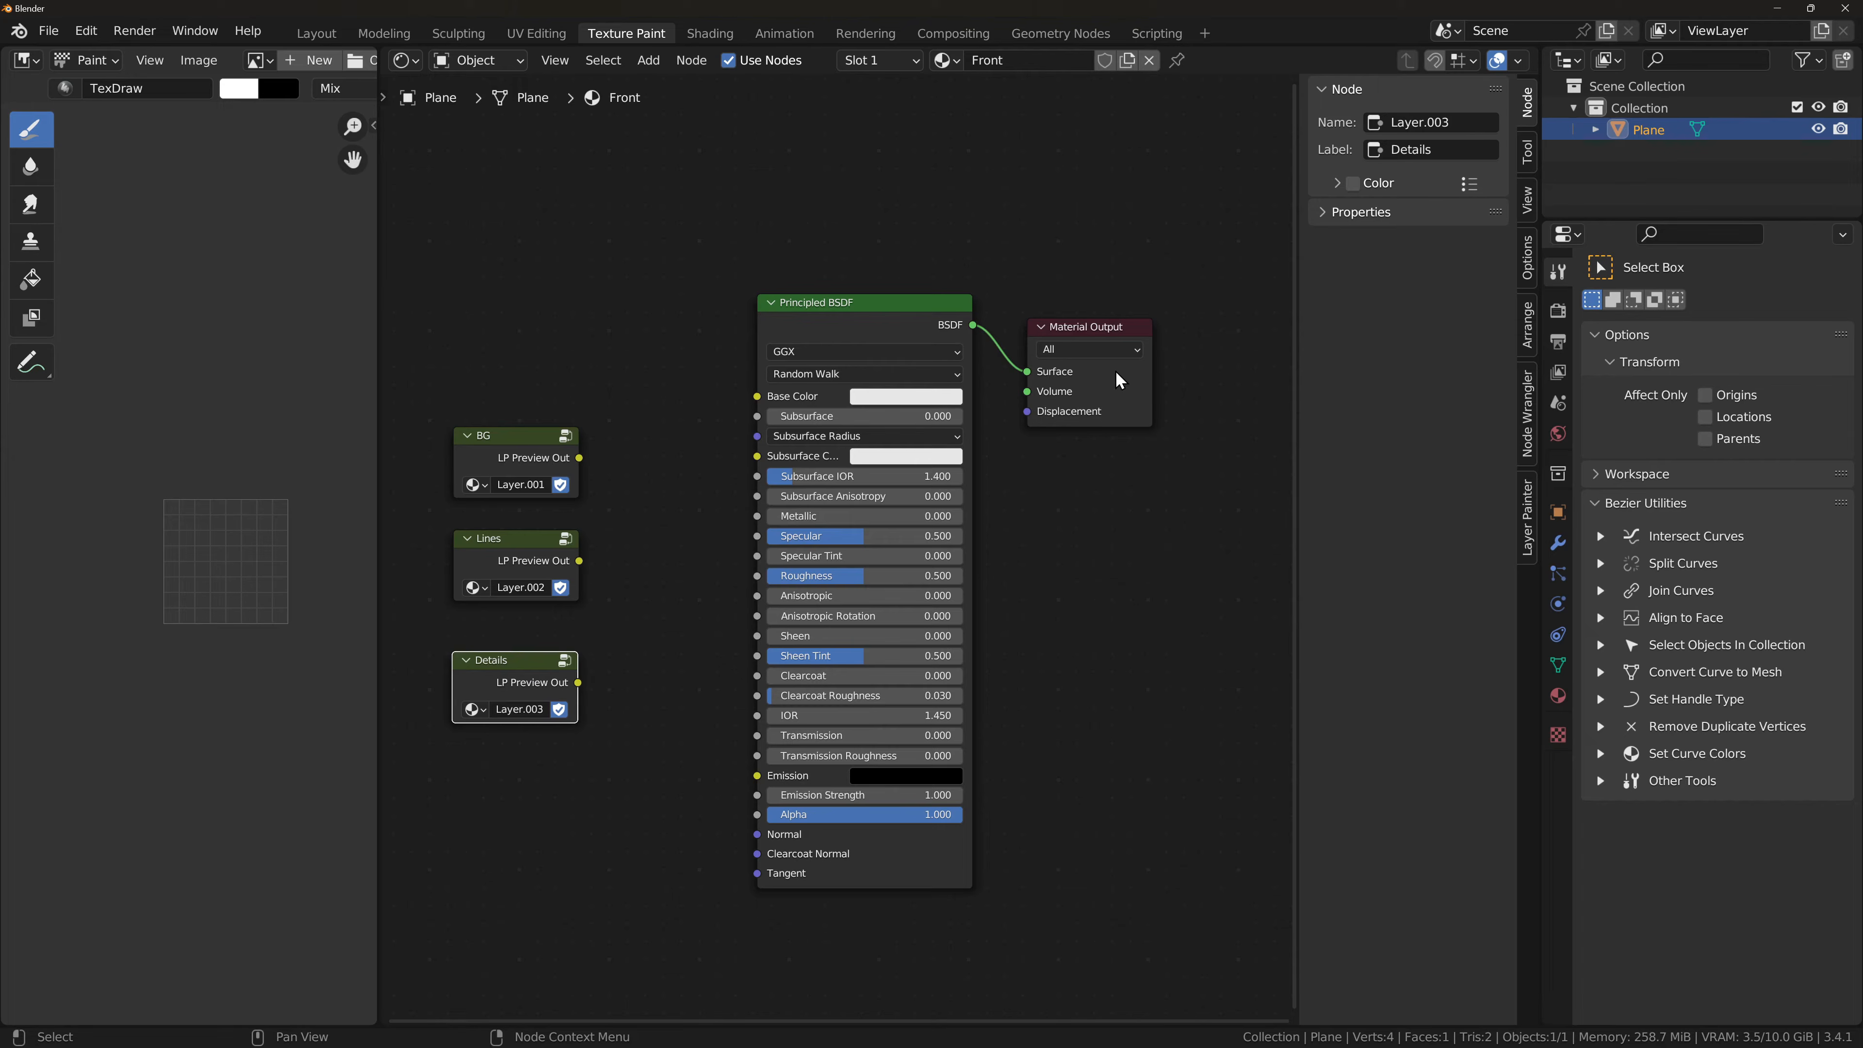
pyautogui.moveTo(862, 302)
pyautogui.mouseDown()
pyautogui.moveTo(842, 281)
pyautogui.moveTo(829, 295)
pyautogui.moveTo(864, 298)
pyautogui.moveTo(823, 297)
pyautogui.moveTo(856, 306)
pyautogui.moveTo(878, 277)
pyautogui.moveTo(861, 290)
pyautogui.mouseUp()
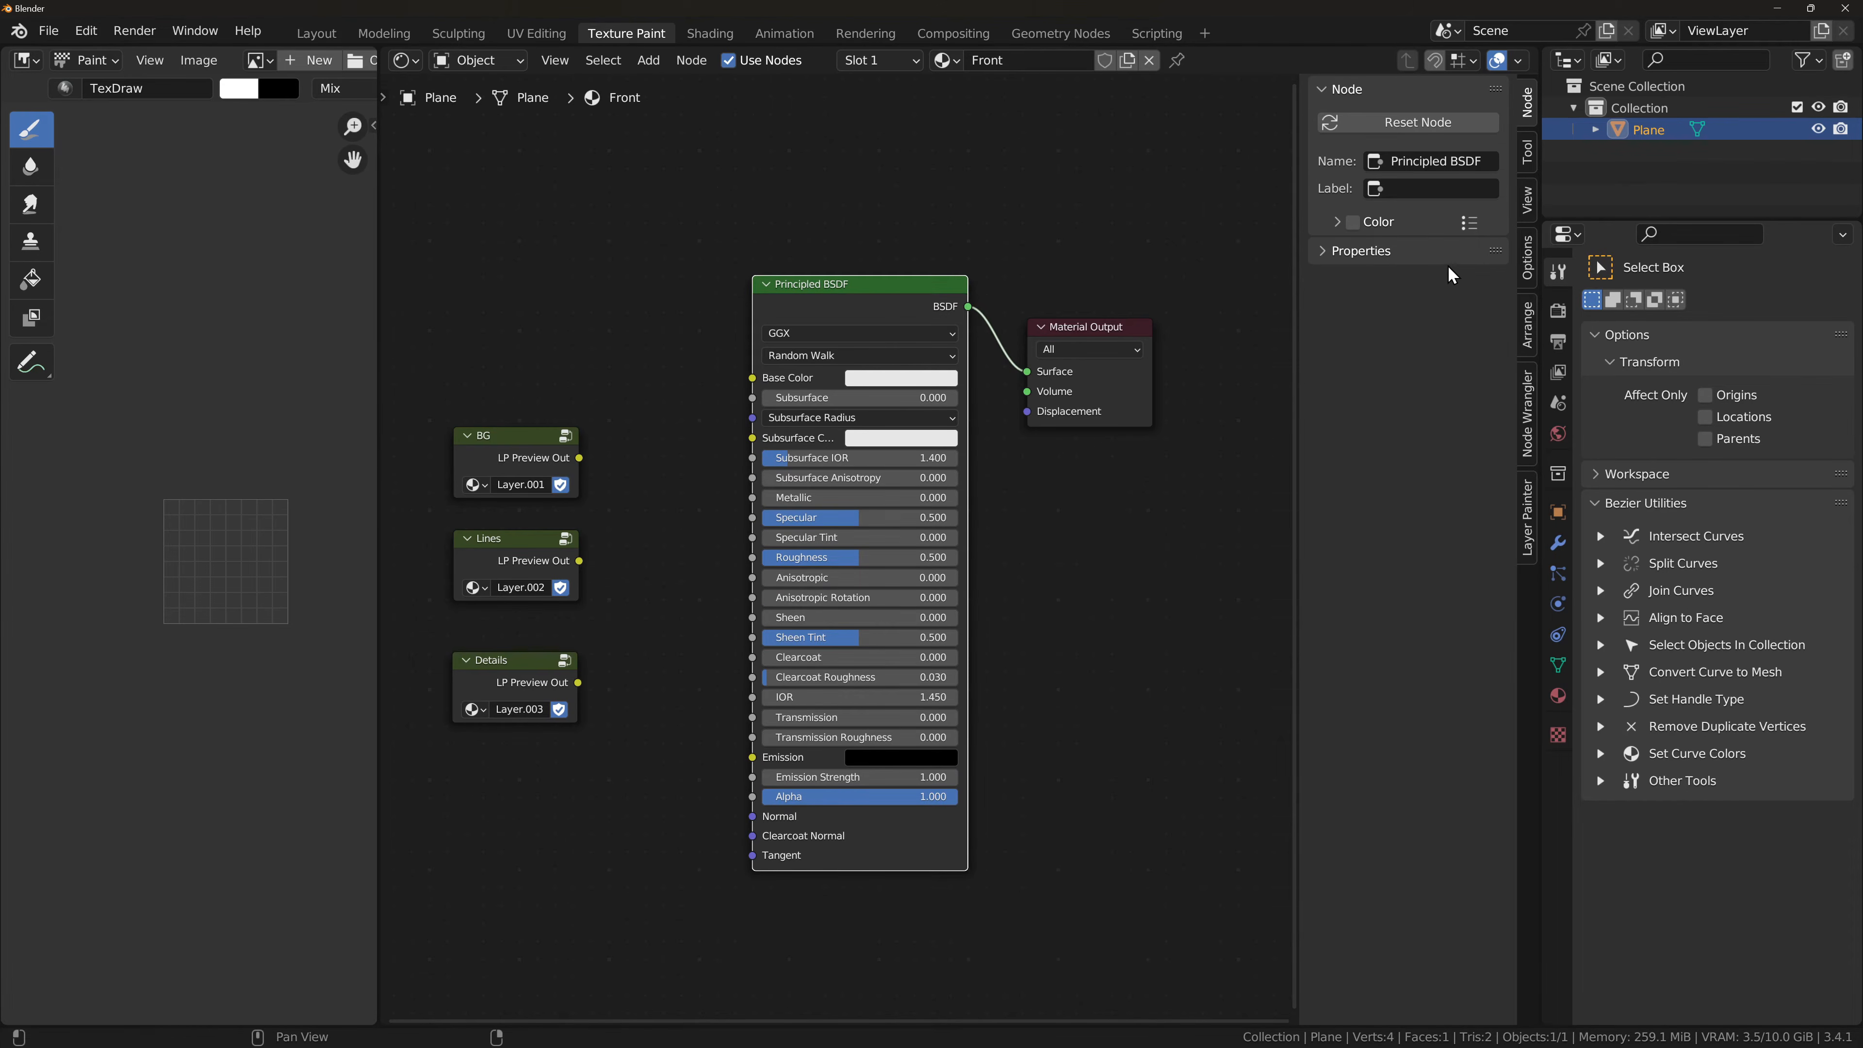
# Step: Add a Base Color channel from the Principled BSDF with Layer Painter and spread out the BG, Lines and Details nodes
pyautogui.click(1529, 534)
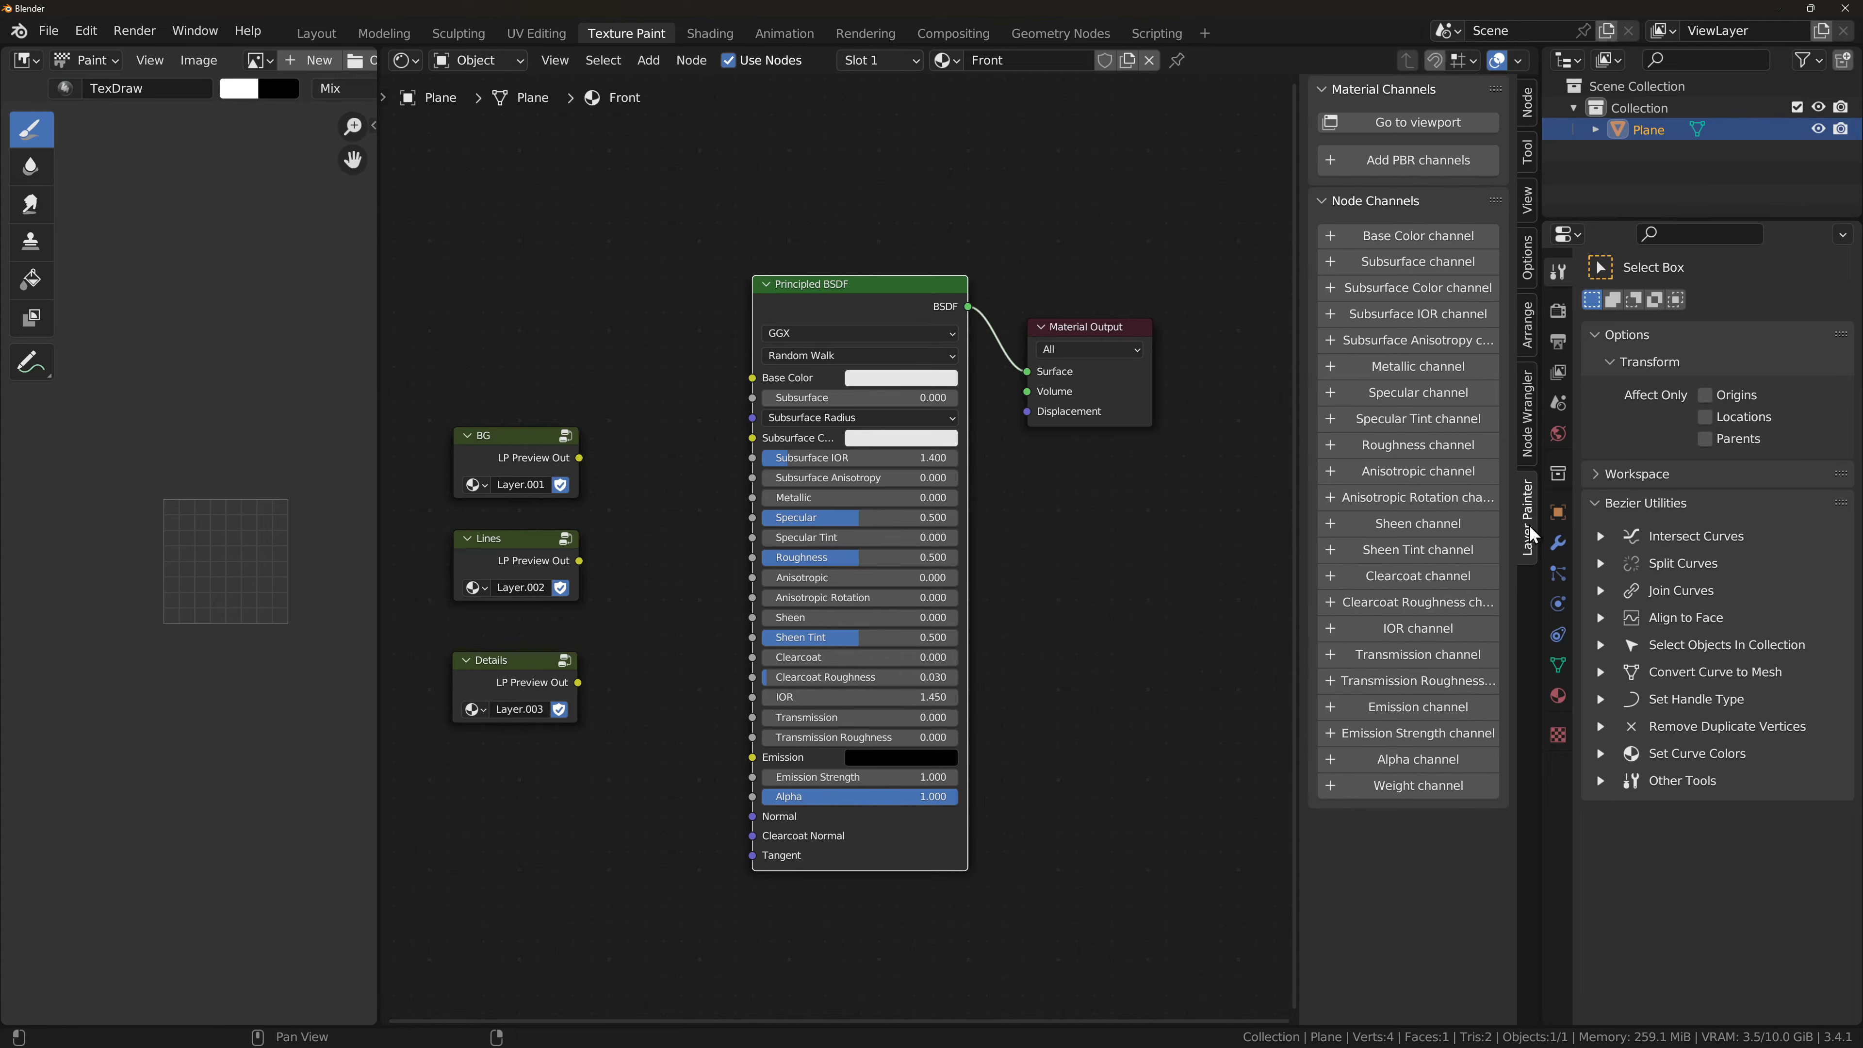
pyautogui.click(1393, 242)
pyautogui.moveTo(549, 440); pyautogui.dragTo(525, 258)
pyautogui.moveTo(514, 538); pyautogui.dragTo(546, 453)
pyautogui.moveTo(513, 660); pyautogui.dragTo(555, 609)
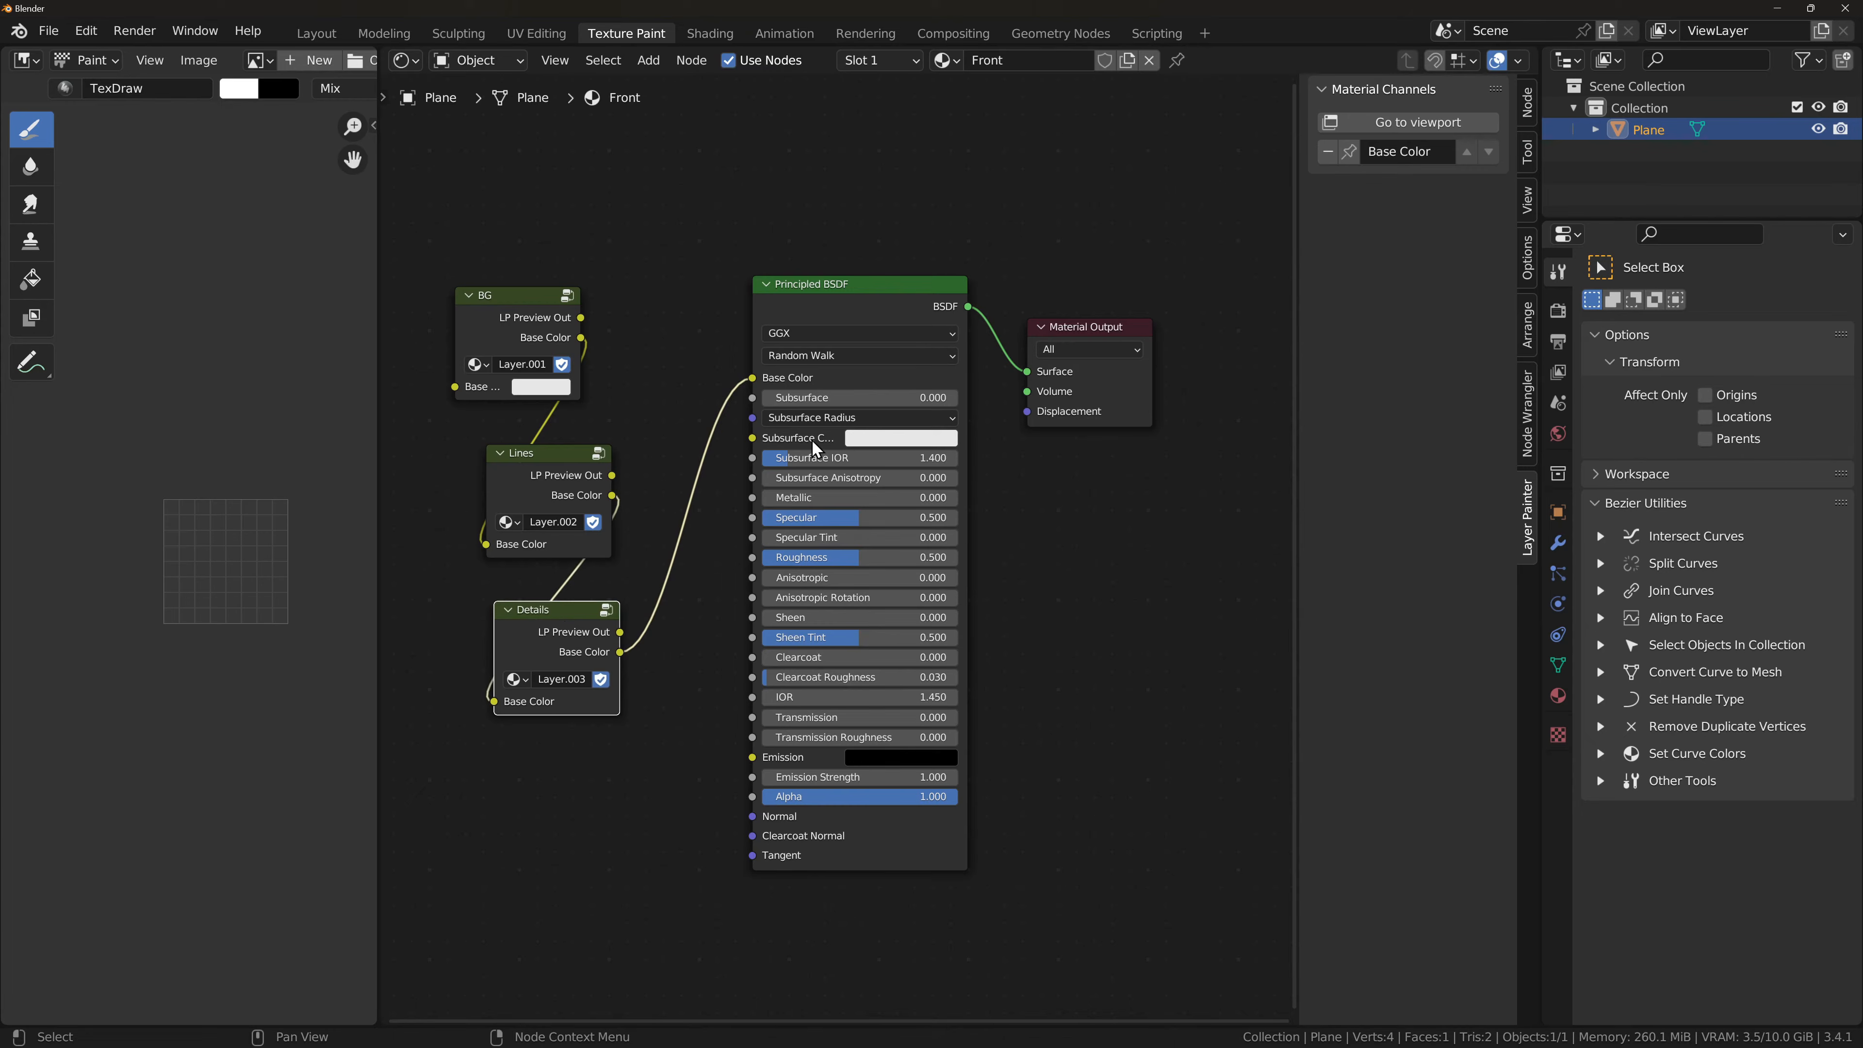
pyautogui.moveTo(506, 296); pyautogui.dragTo(474, 329)
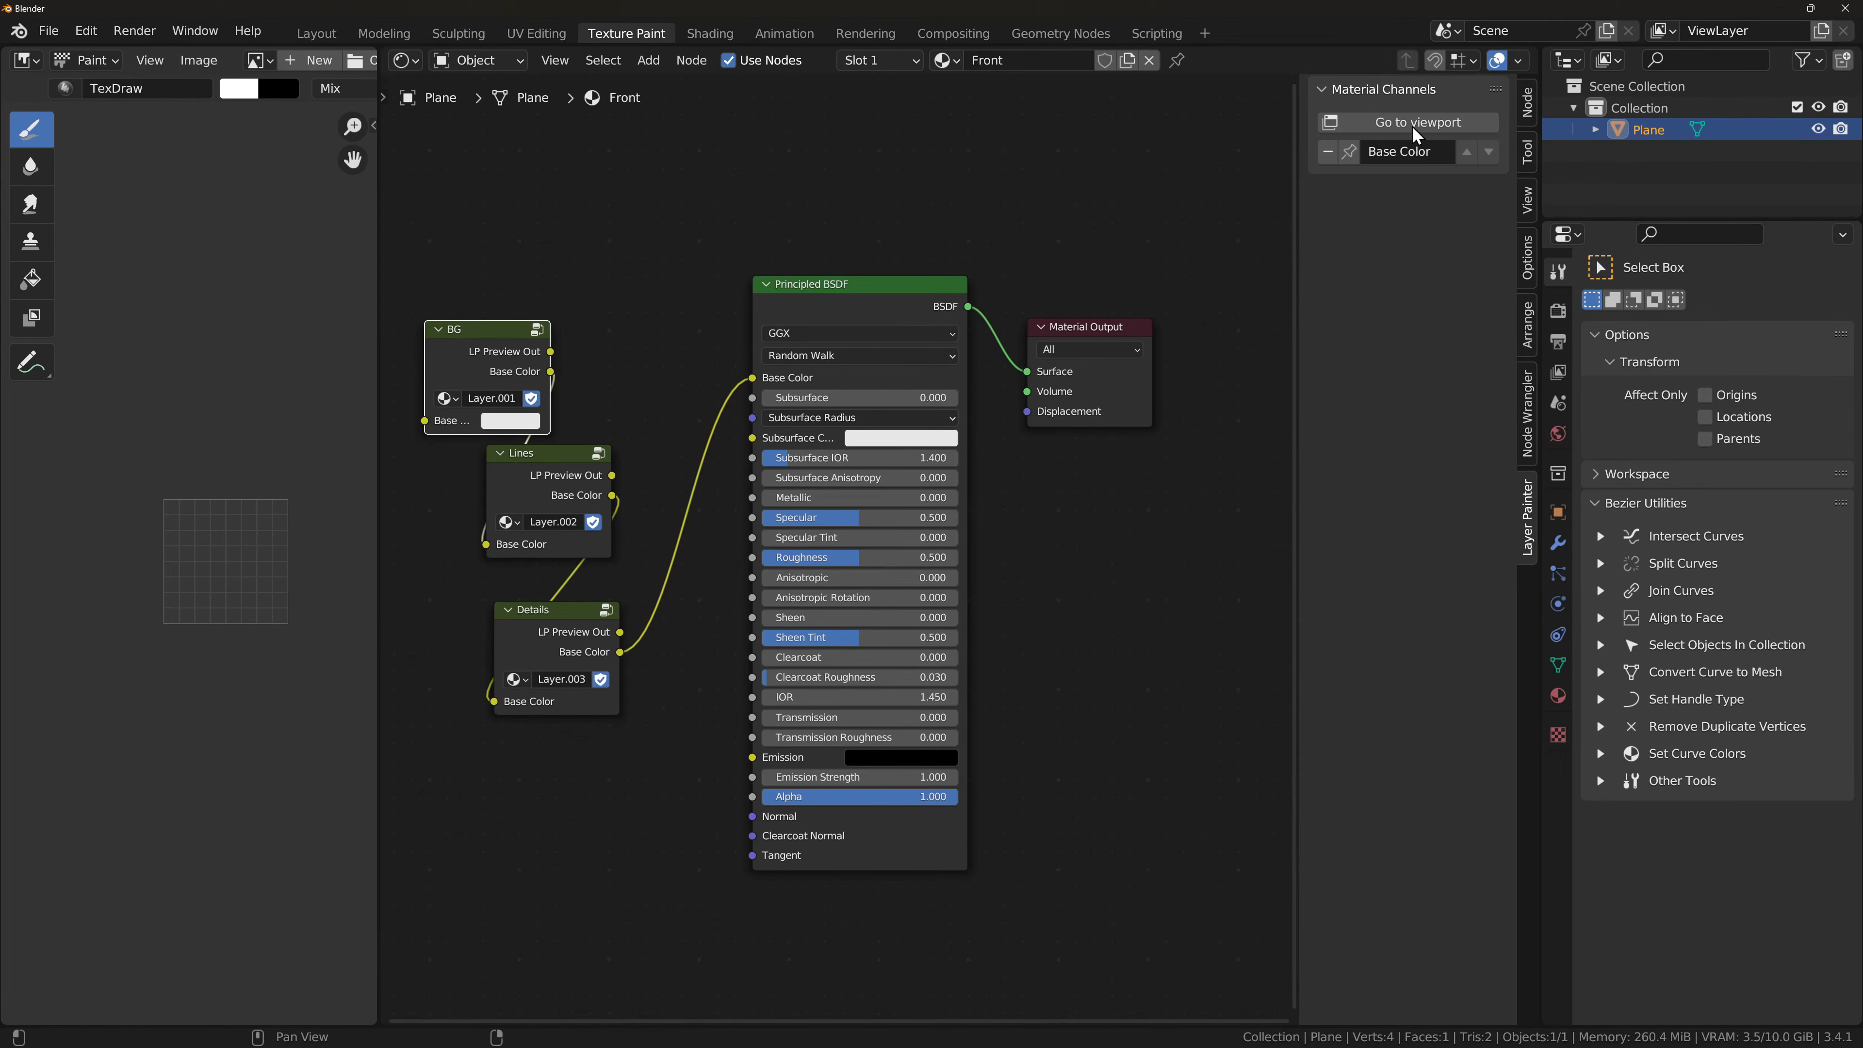
# Step: Select the Principled BSDF node, return from channel editing to the 3D viewport, and make the BG layer active
pyautogui.click(909, 312)
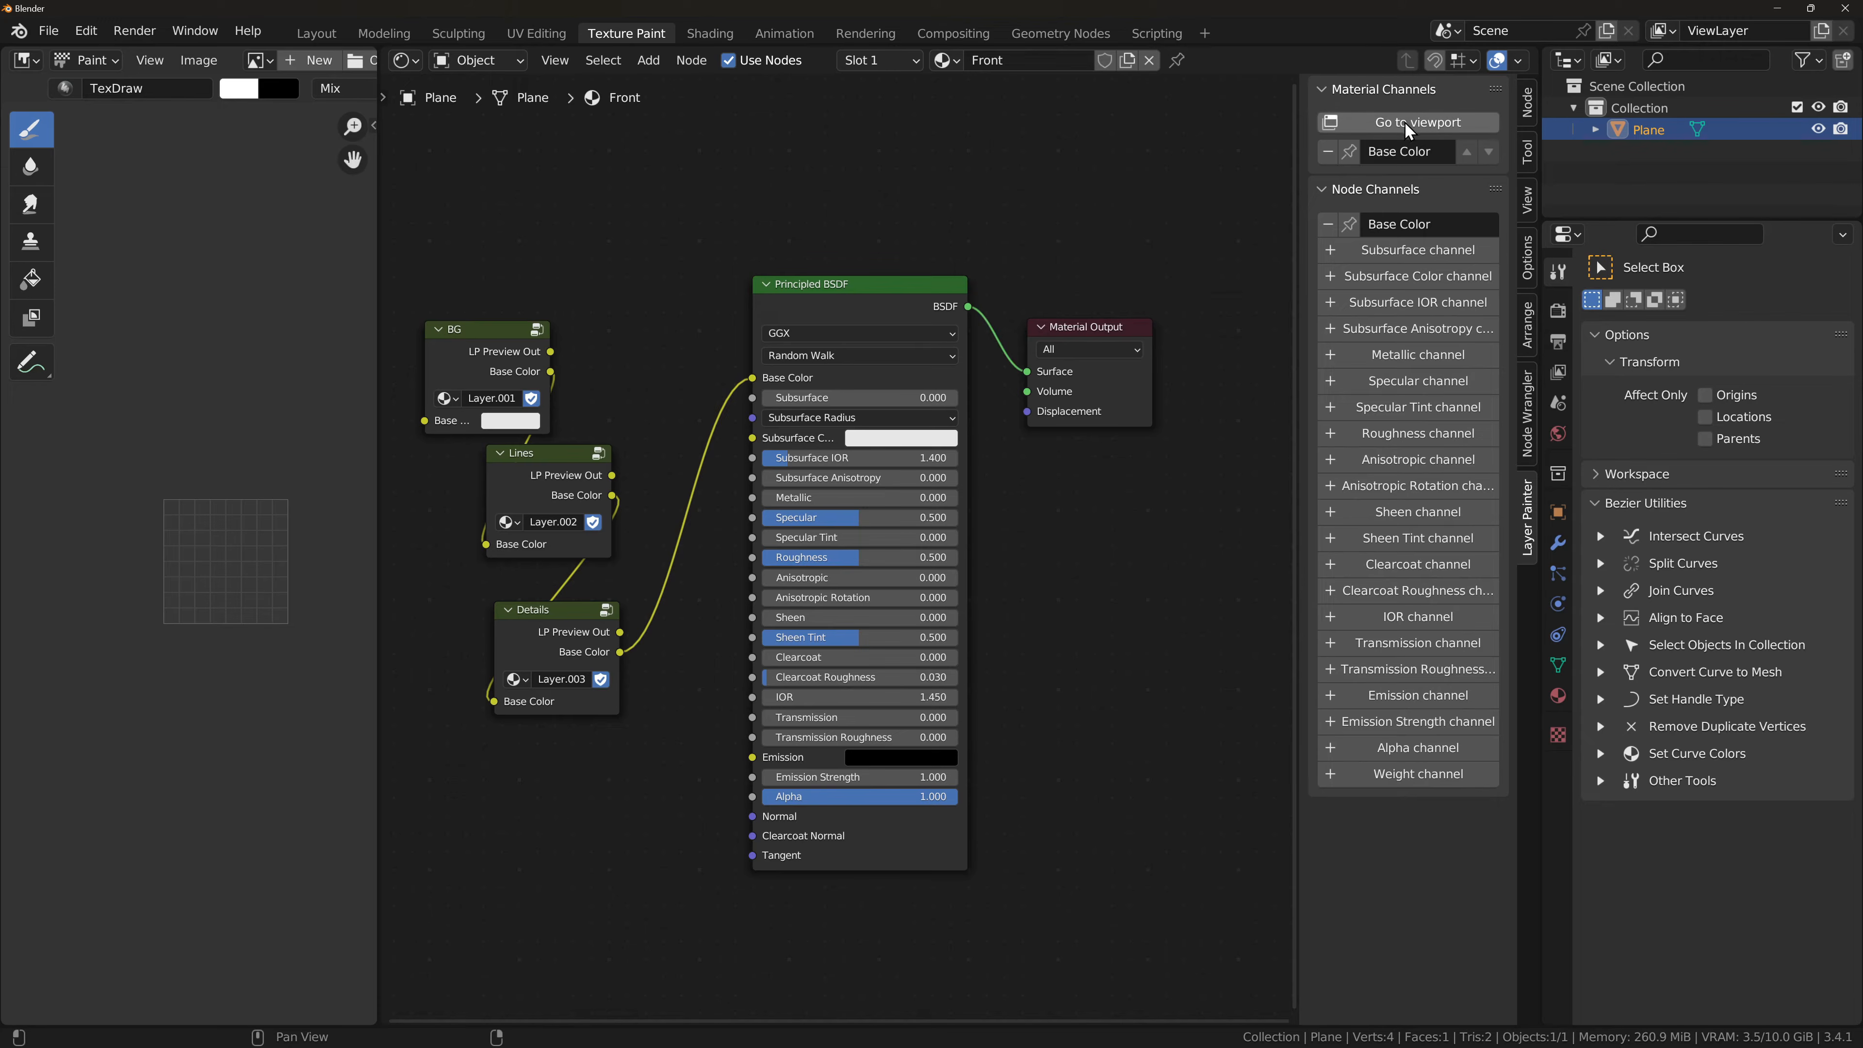
pyautogui.click(1408, 123)
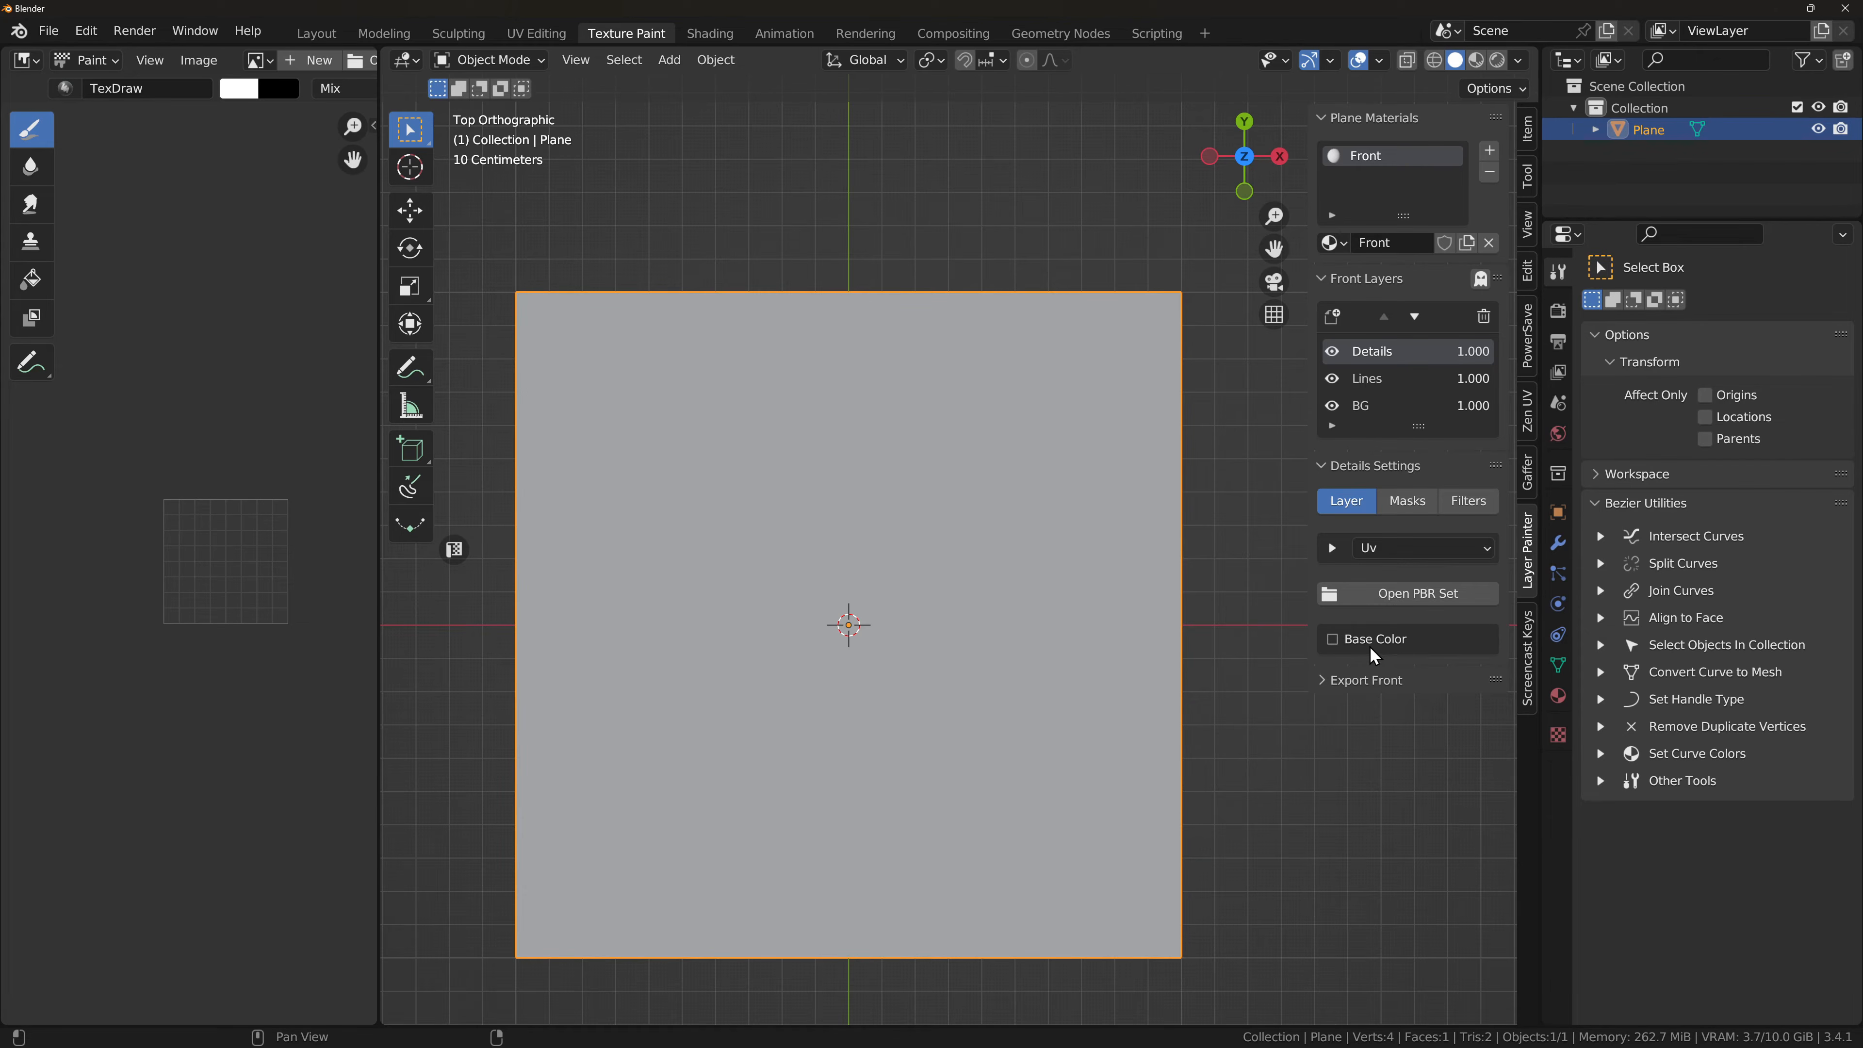
pyautogui.click(1392, 407)
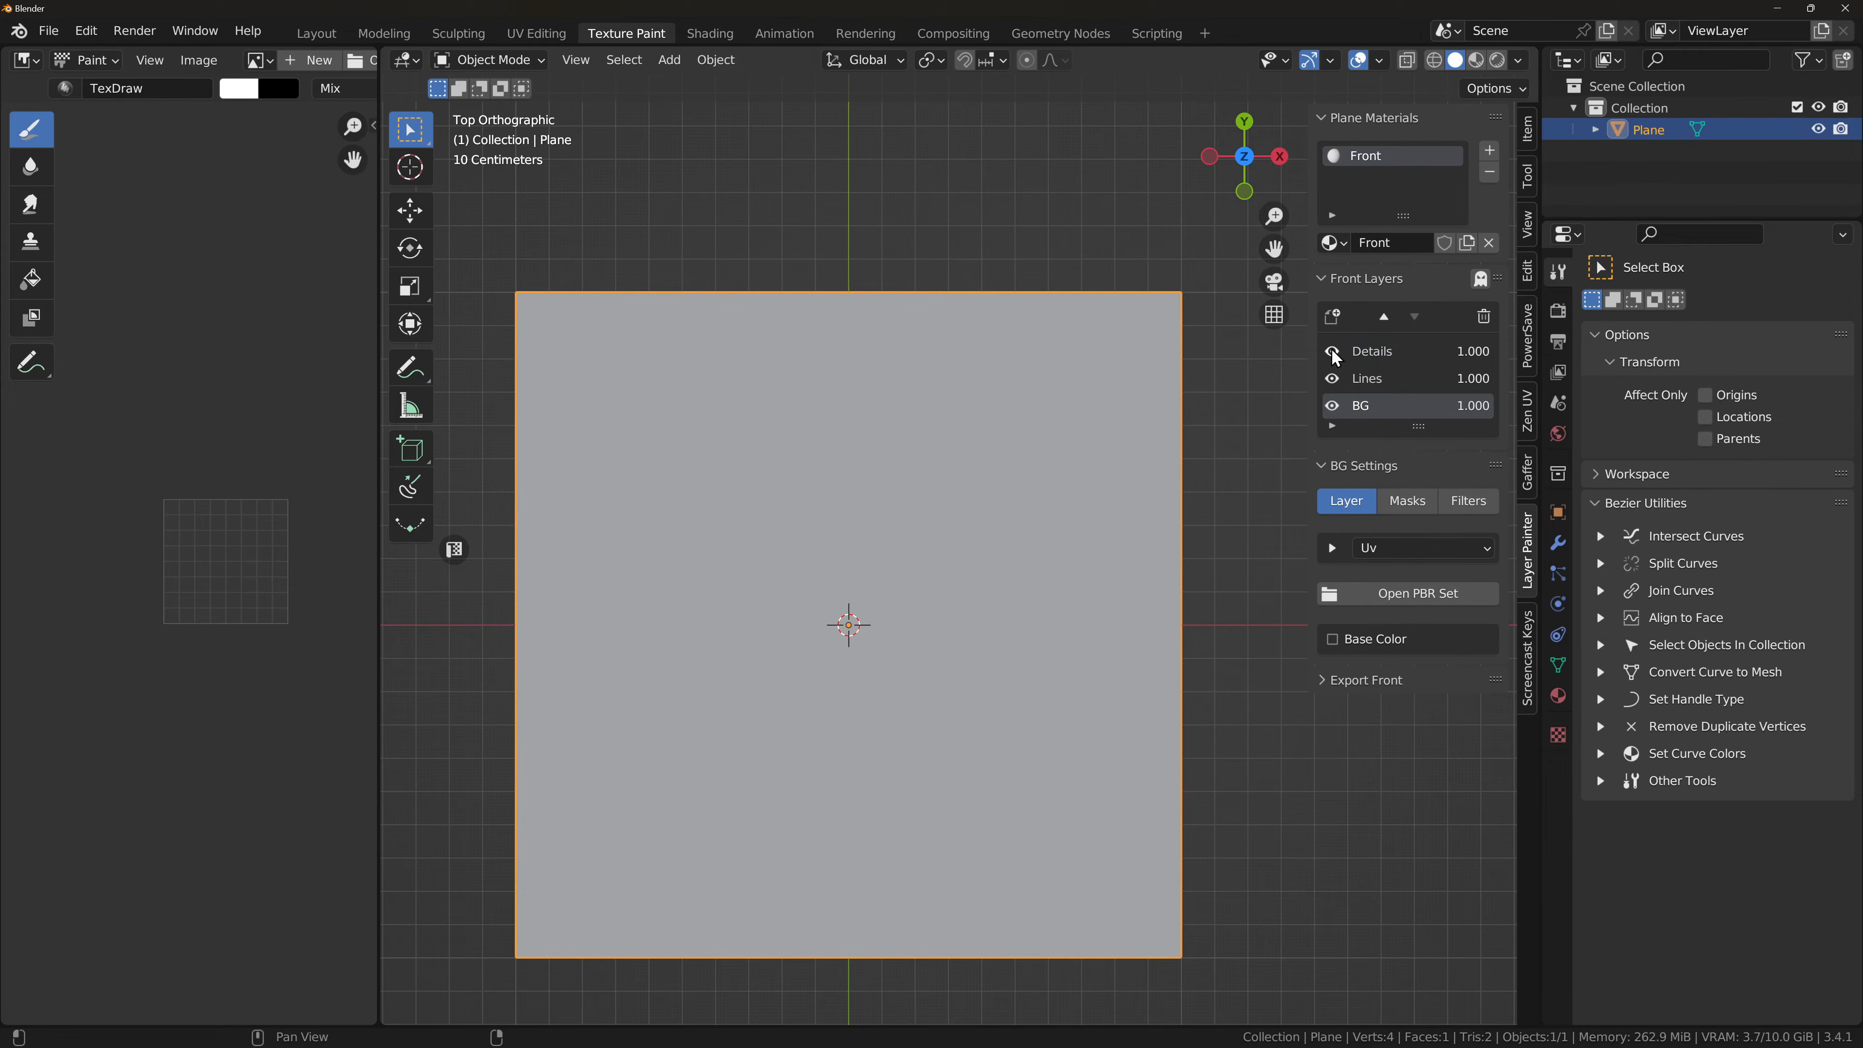
# Step: Enable the Base Color channel on the BG, Lines and Details layers
pyautogui.click(1348, 640)
pyautogui.click(1368, 389)
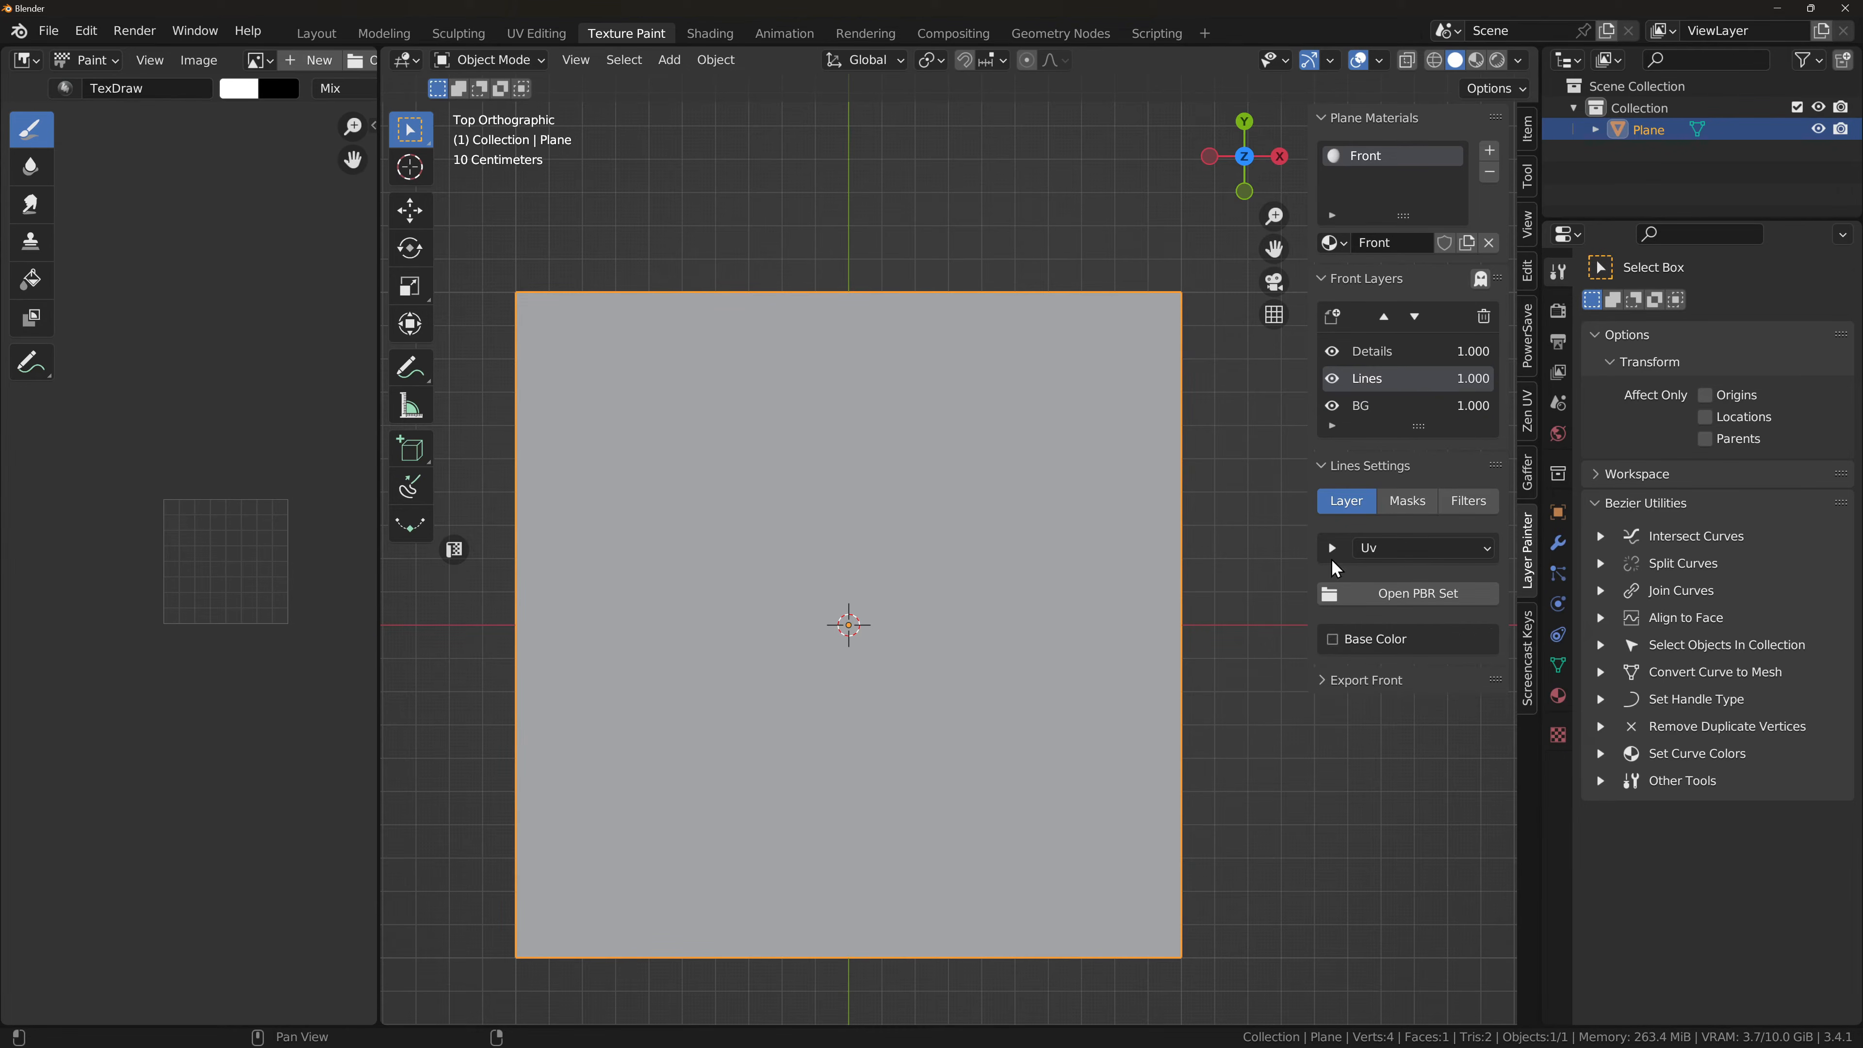
pyautogui.click(1333, 639)
pyautogui.click(1385, 351)
pyautogui.click(1333, 639)
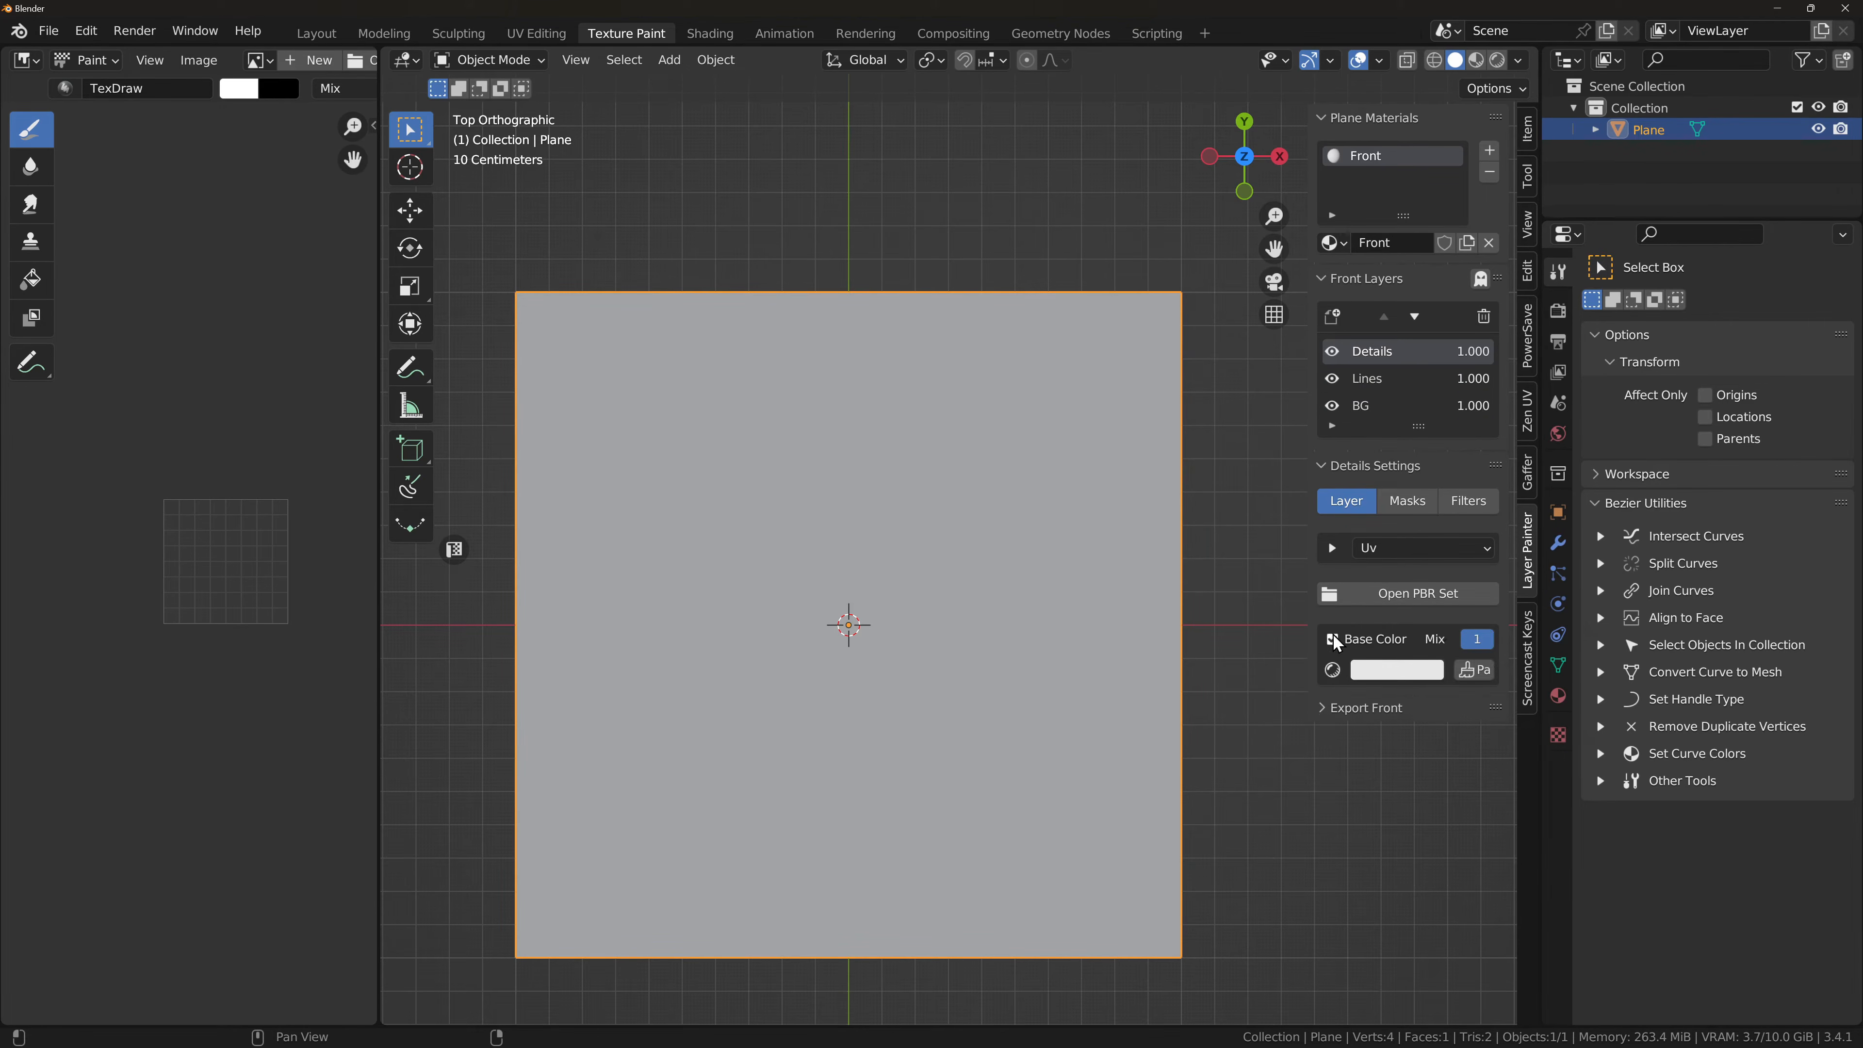
# Step: Hide the Details and Lines layers and darken the BG layer's base color to a light grey
pyautogui.click(1355, 405)
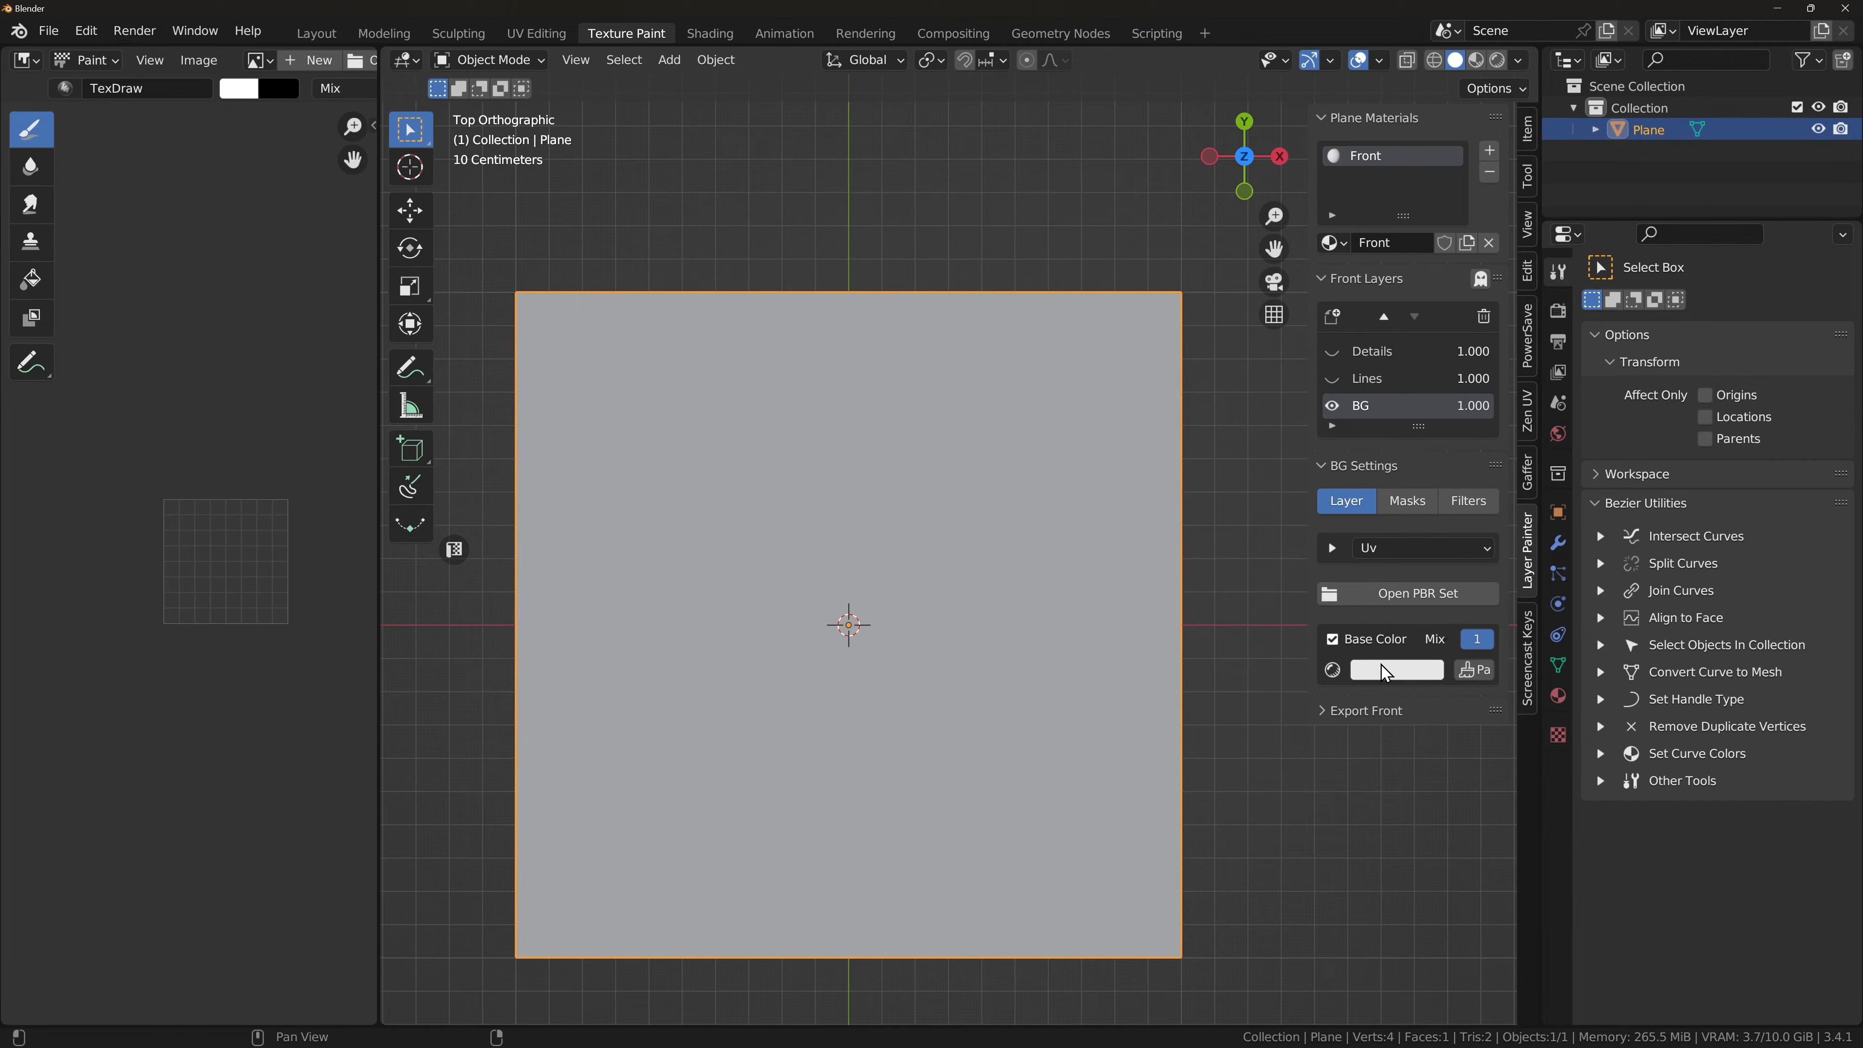
pyautogui.click(1401, 676)
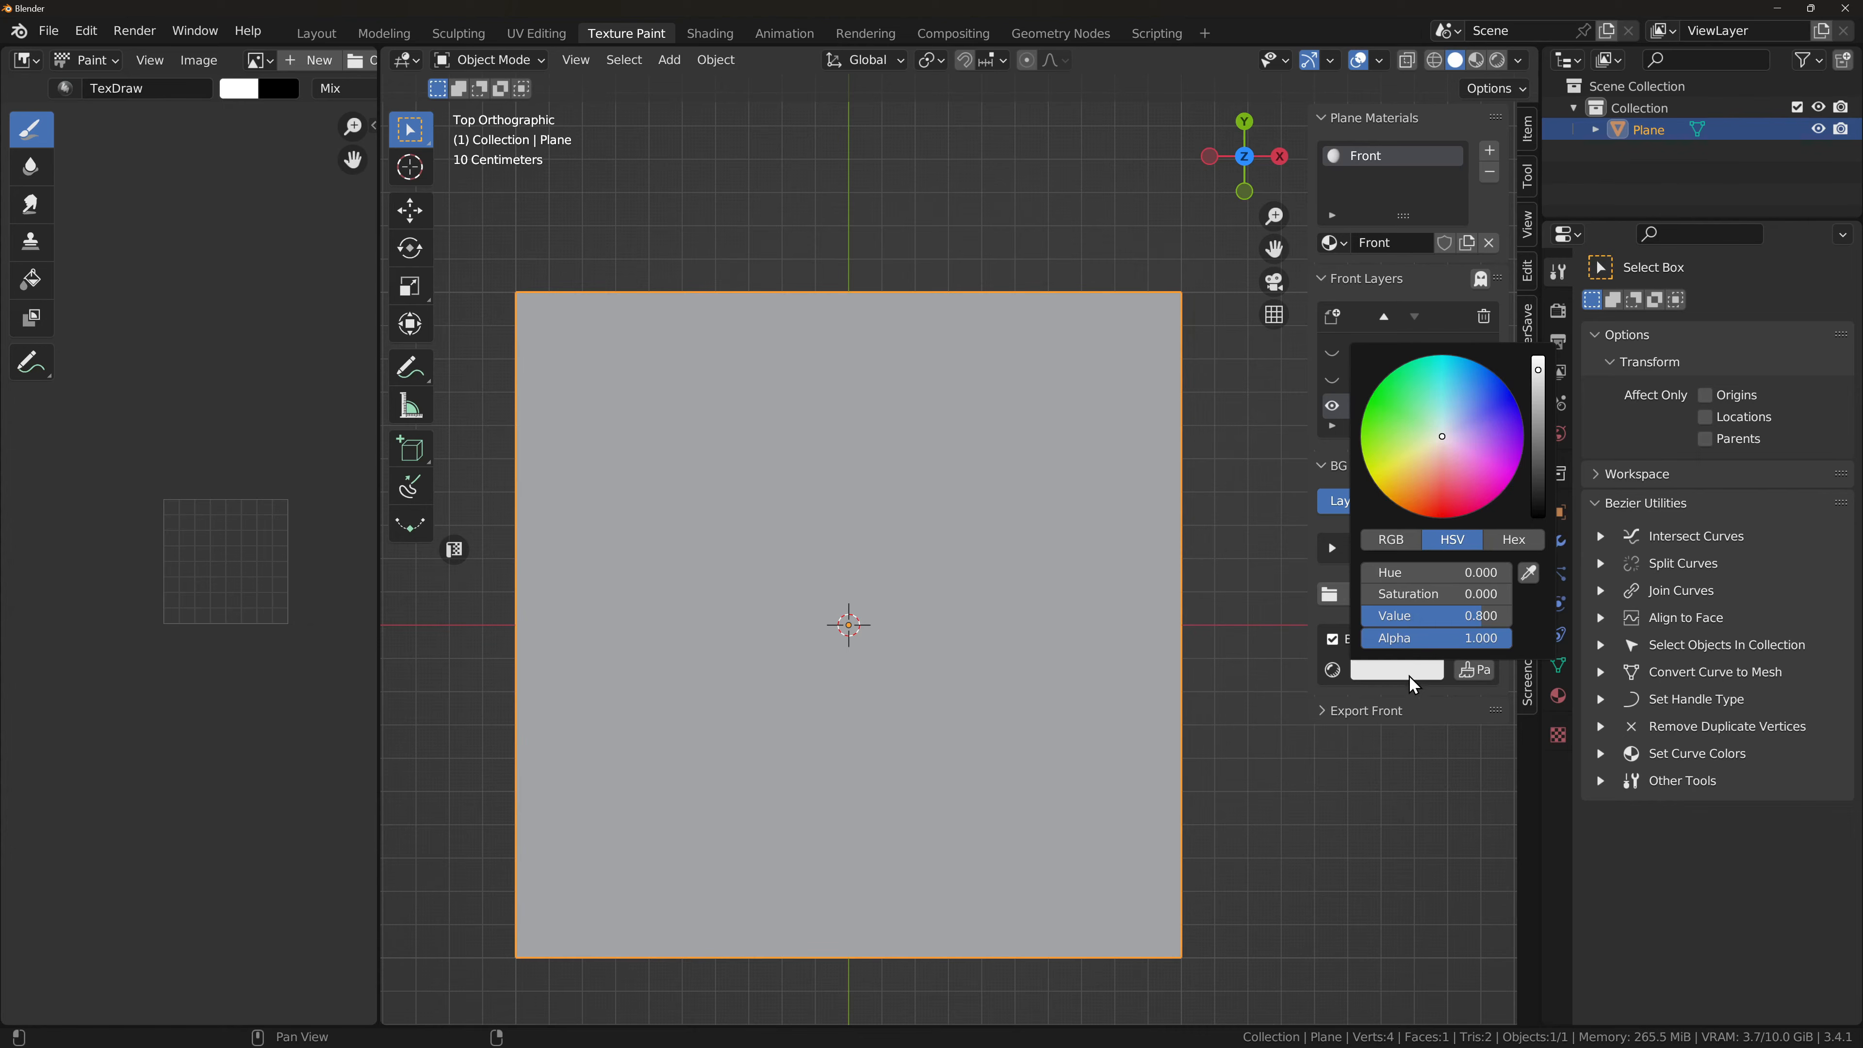
pyautogui.moveTo(1439, 616); pyautogui.dragTo(1405, 616)
pyautogui.click(1446, 611)
pyautogui.write('.')
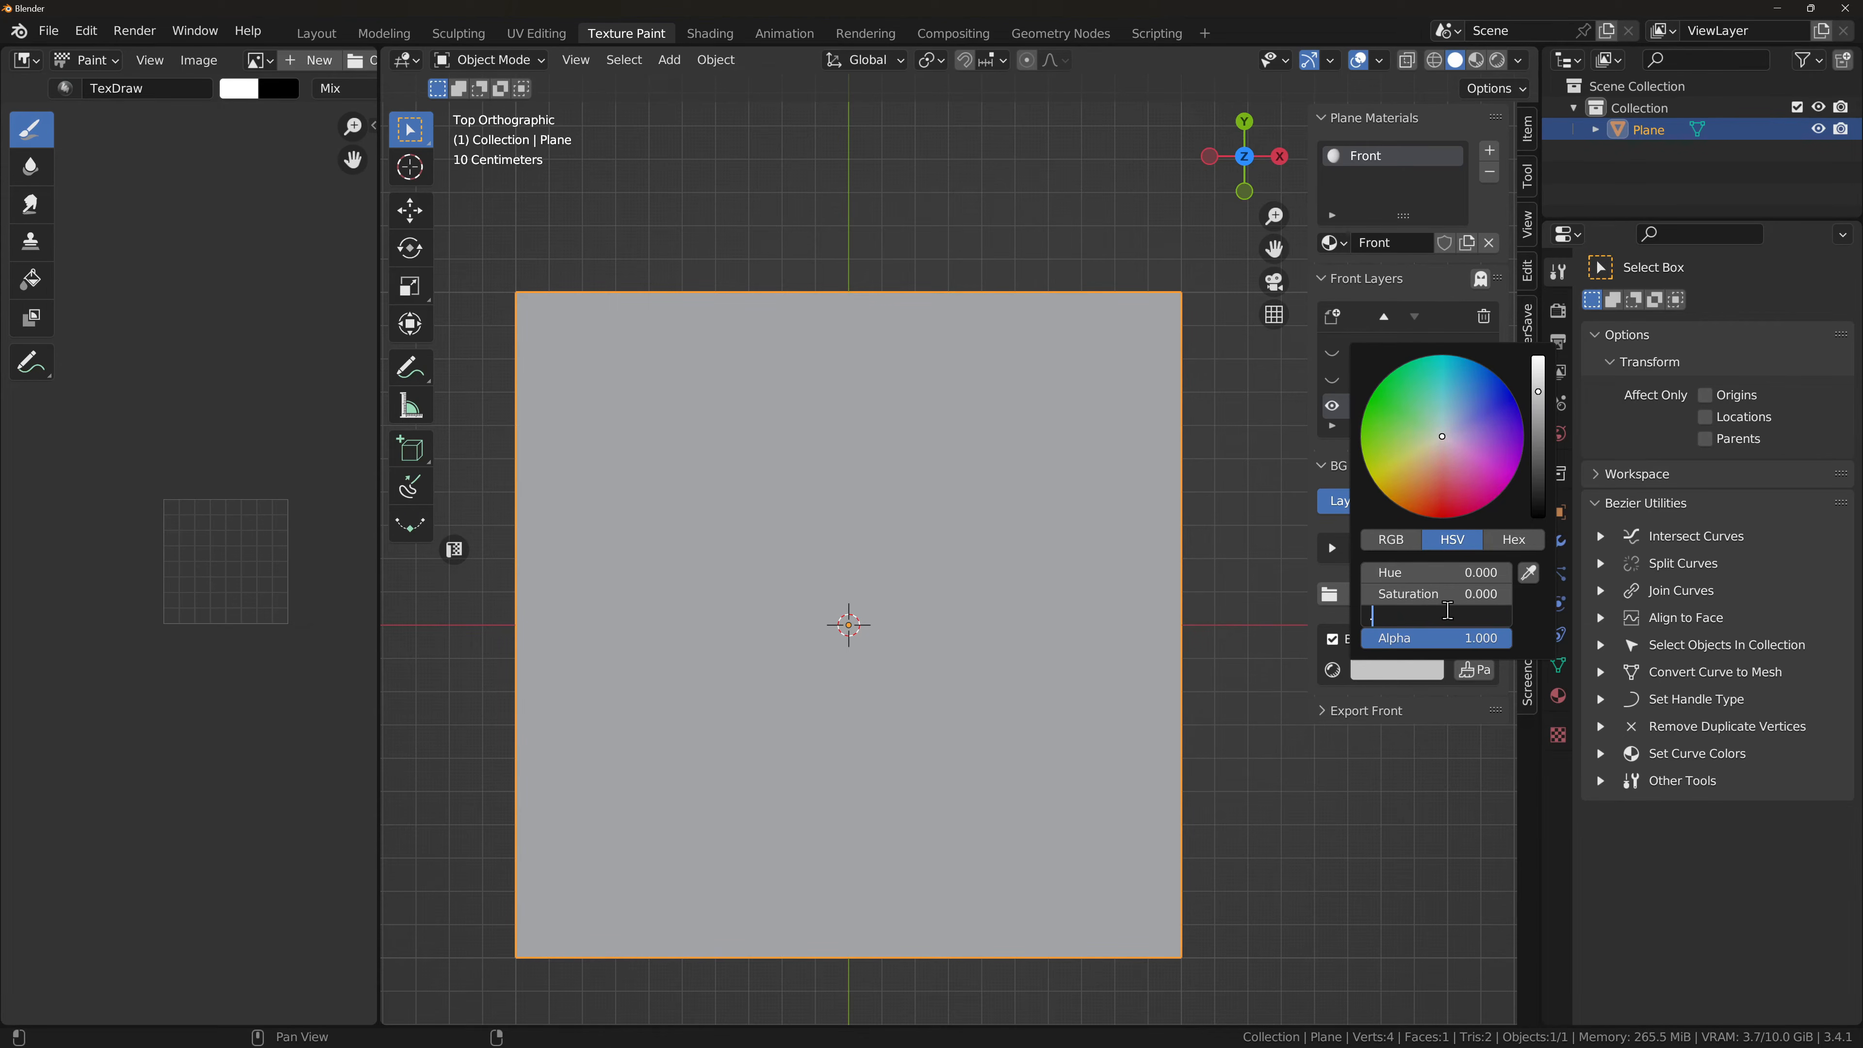
pyautogui.press('Return')
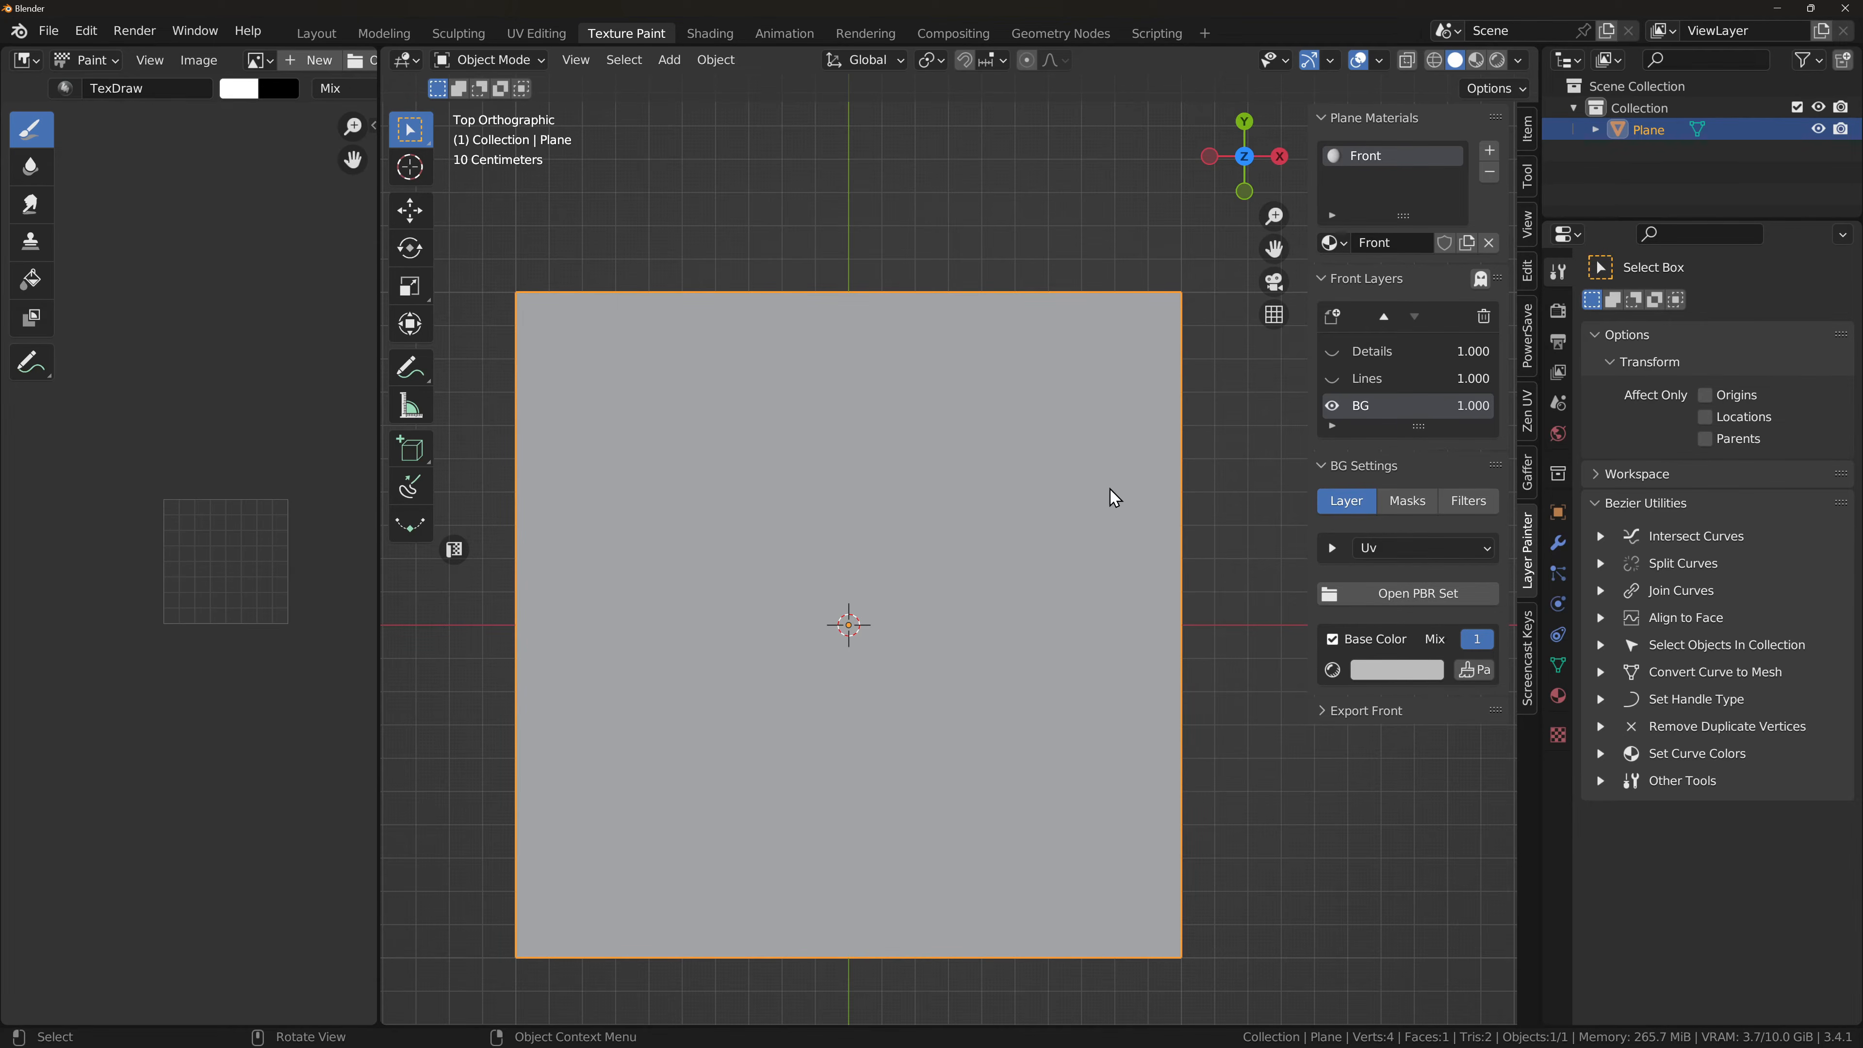
# Step: Show the Lines layer and give its Base Color a transparent white paint image at 4096 resolution
pyautogui.click(1332, 381)
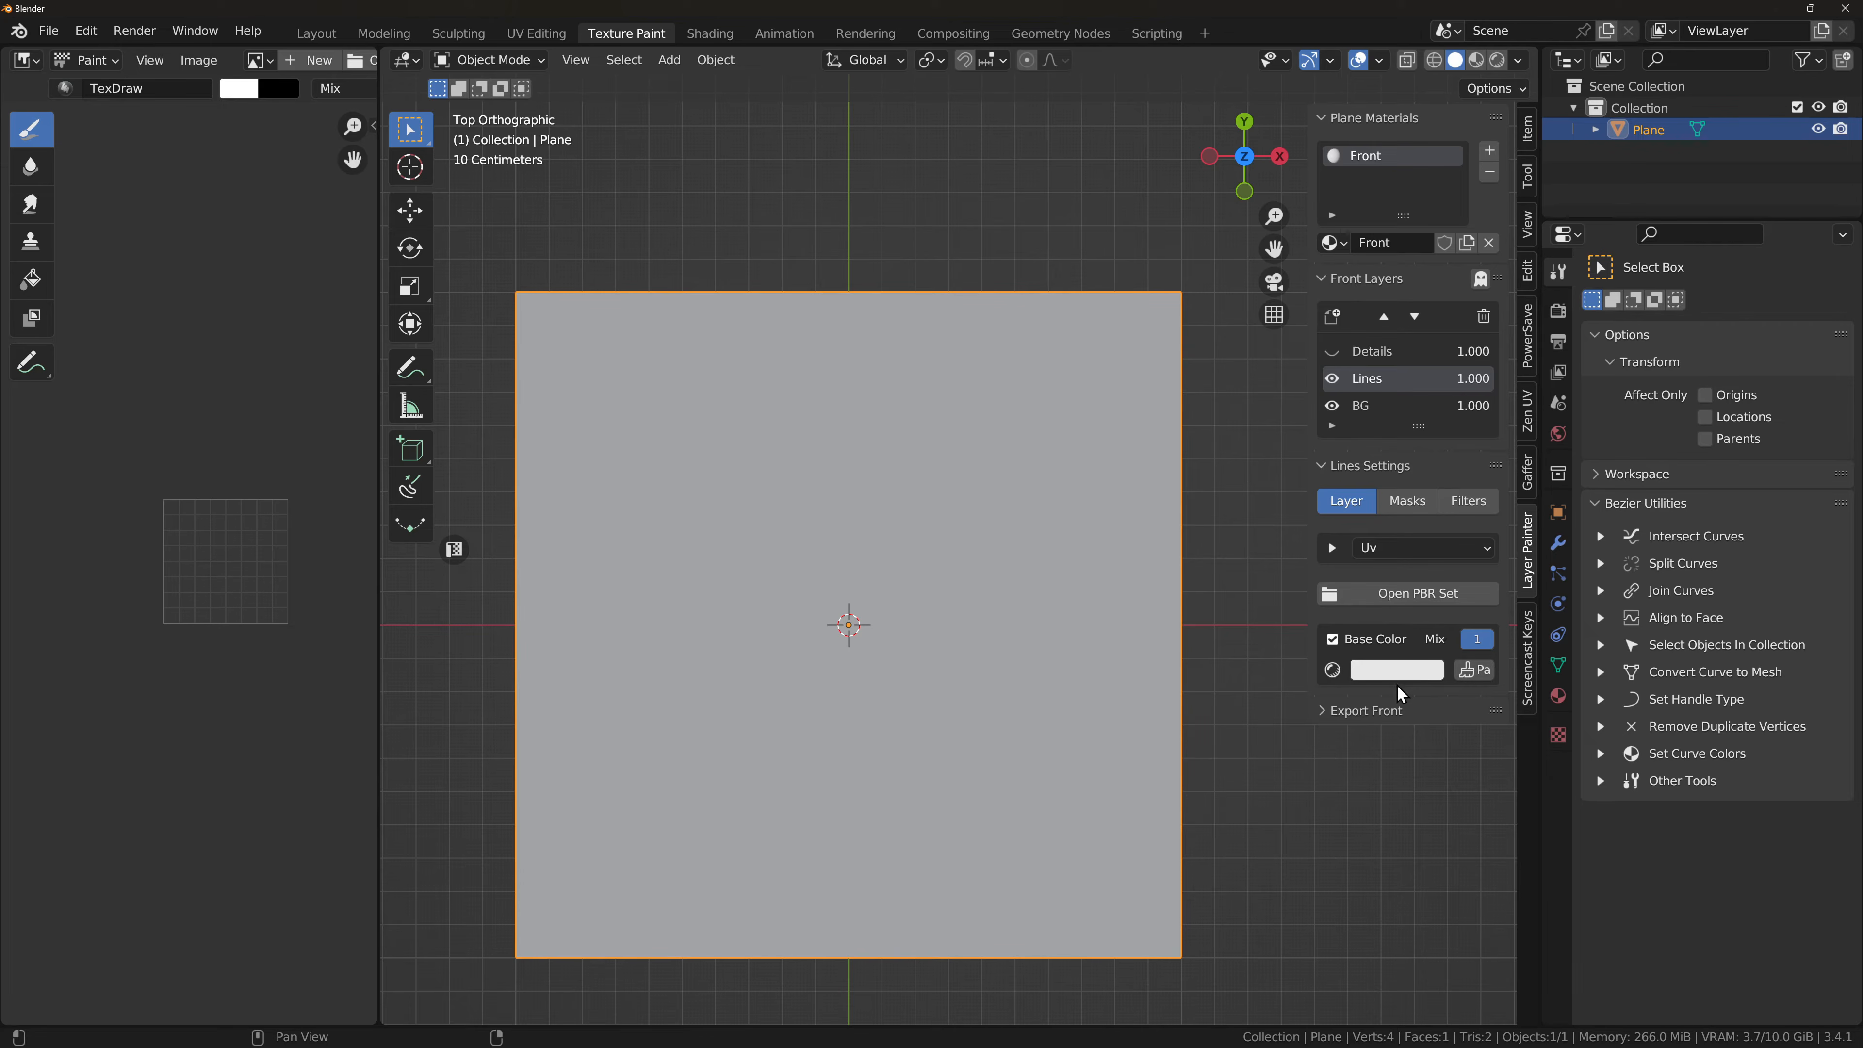
pyautogui.click(1483, 681)
pyautogui.click(1500, 708)
pyautogui.write('4096')
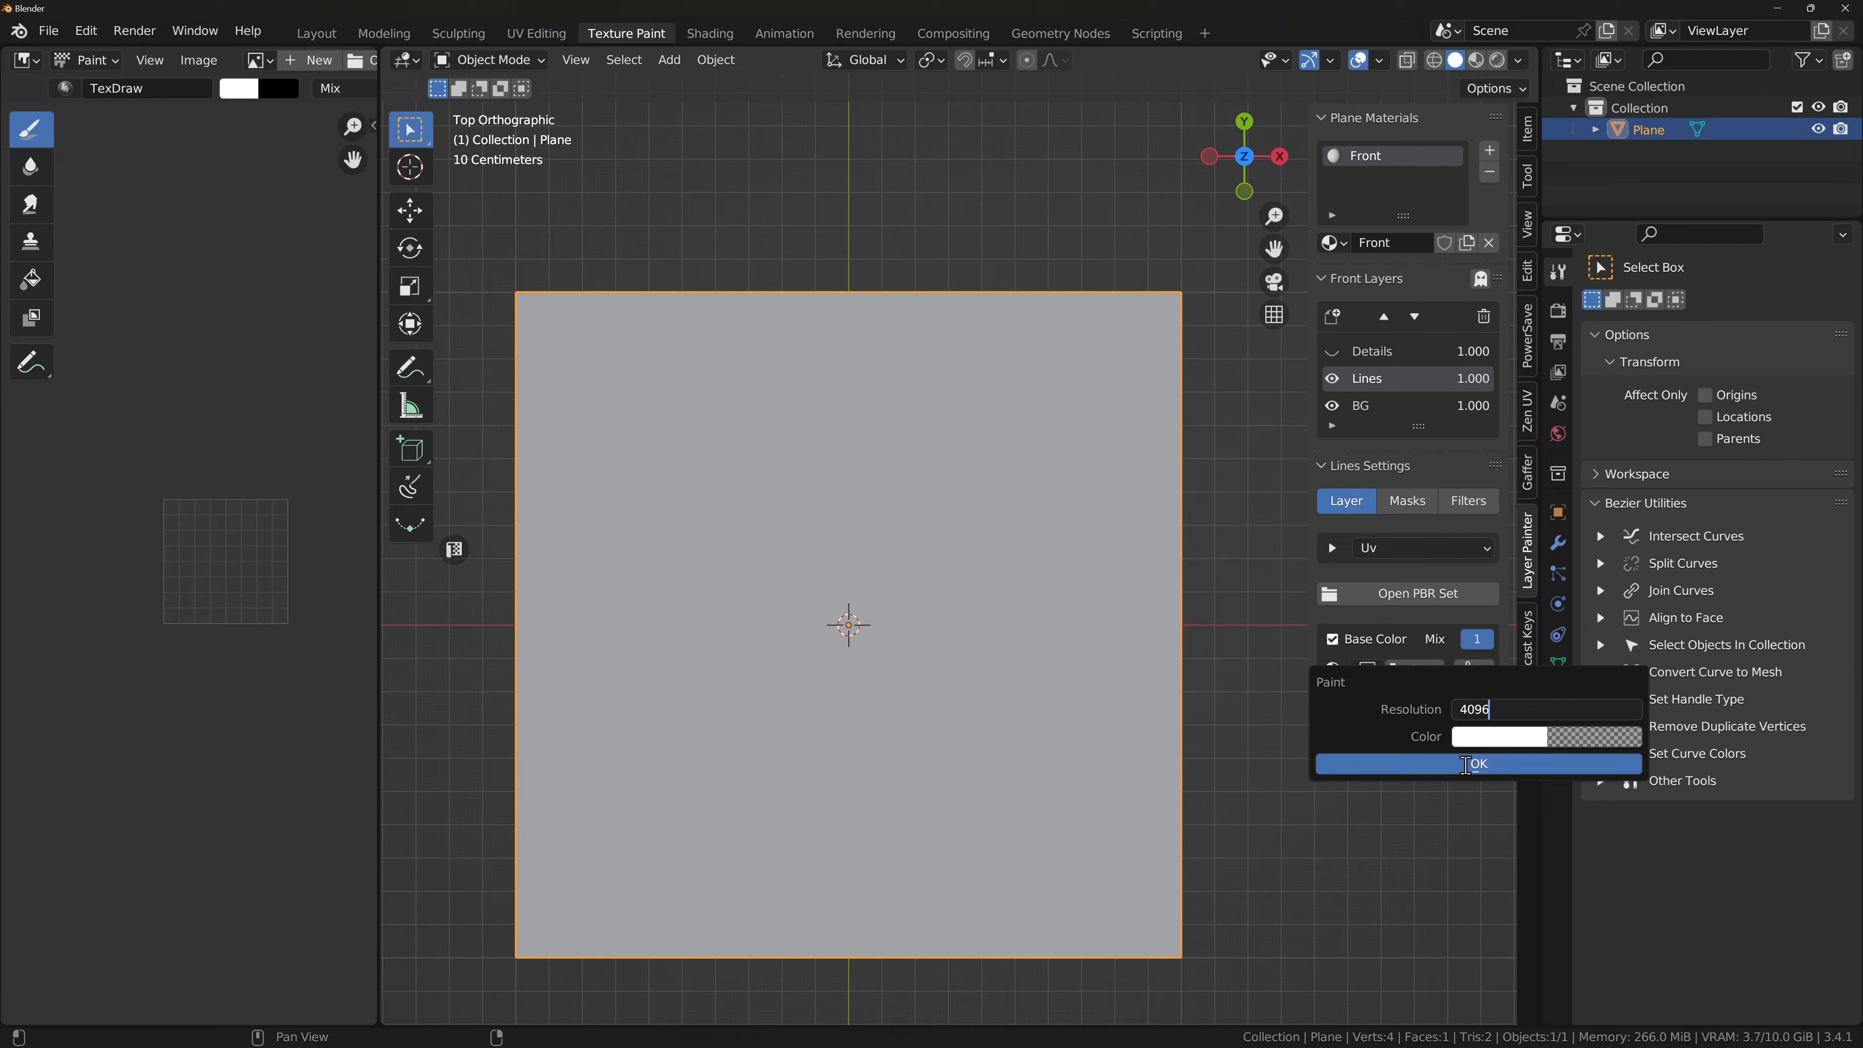
pyautogui.click(1583, 733)
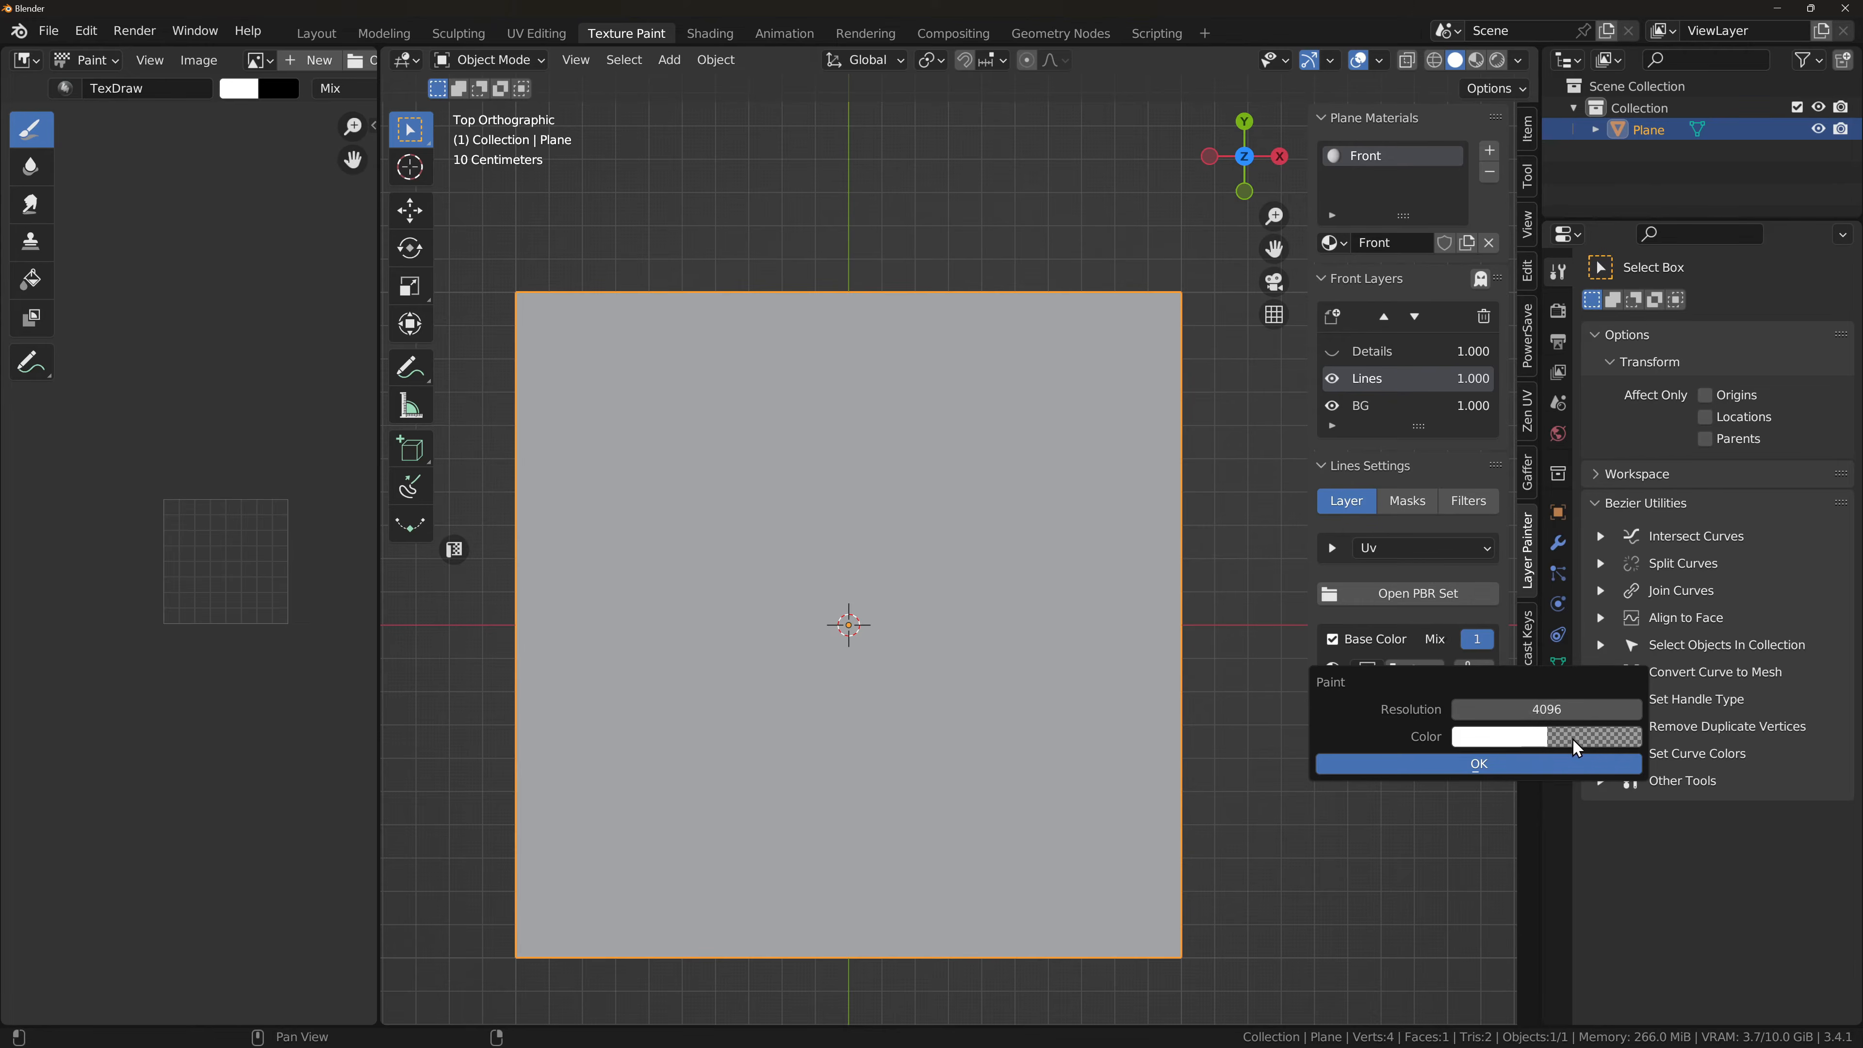
pyautogui.click(1579, 737)
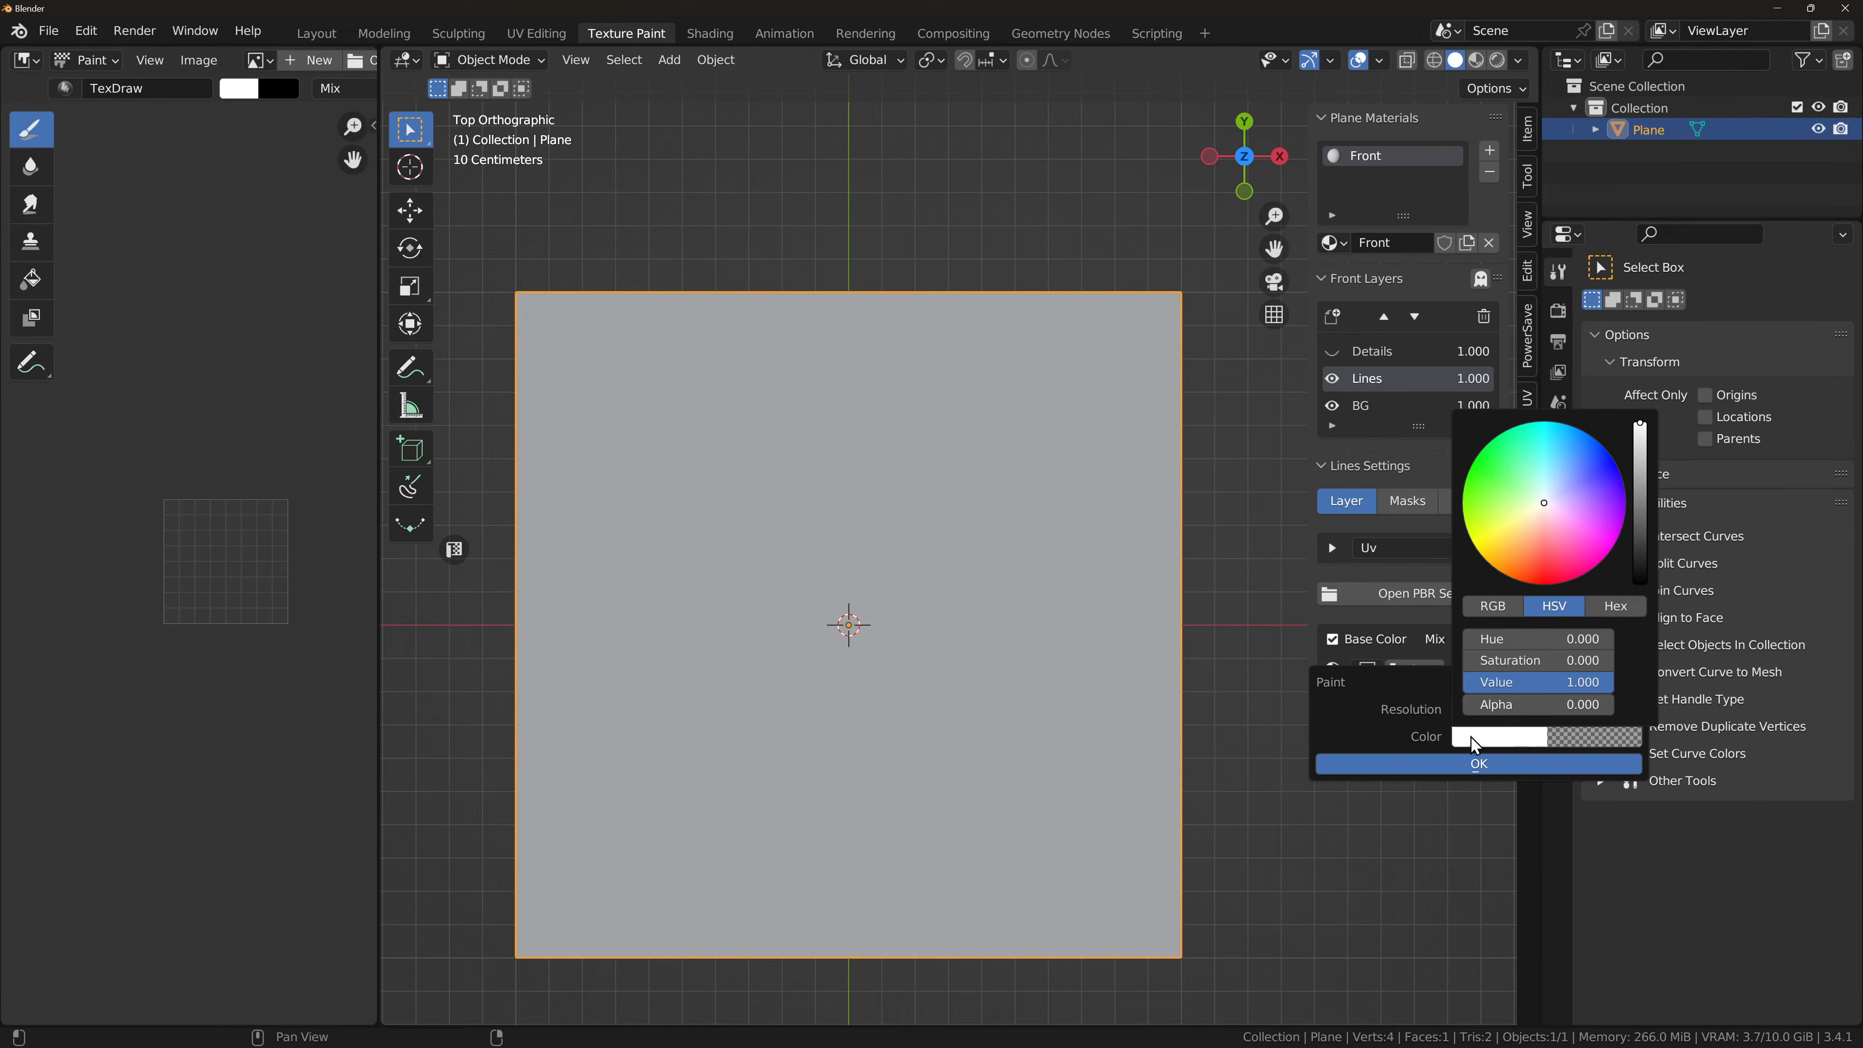
pyautogui.click(1496, 767)
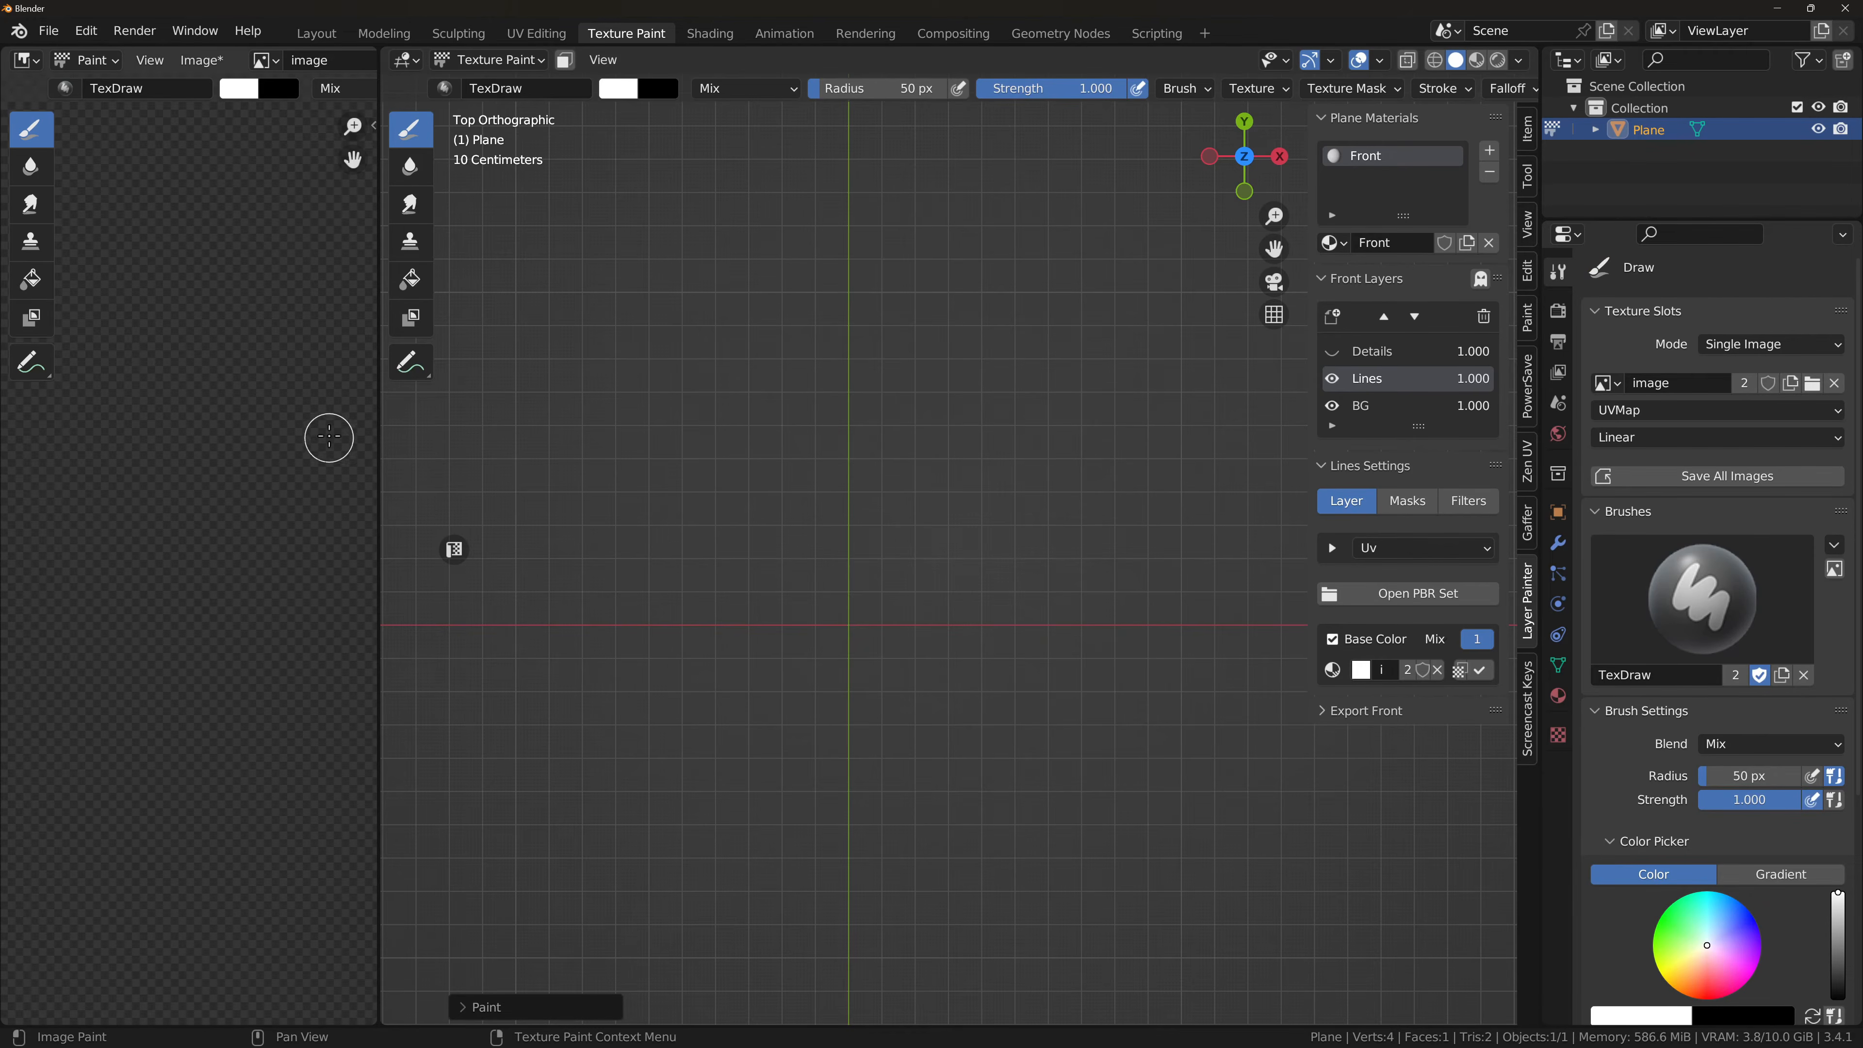
# Step: Widen the image editor and bring the whole blank paint image into view
pyautogui.moveTo(377, 447); pyautogui.dragTo(713, 446)
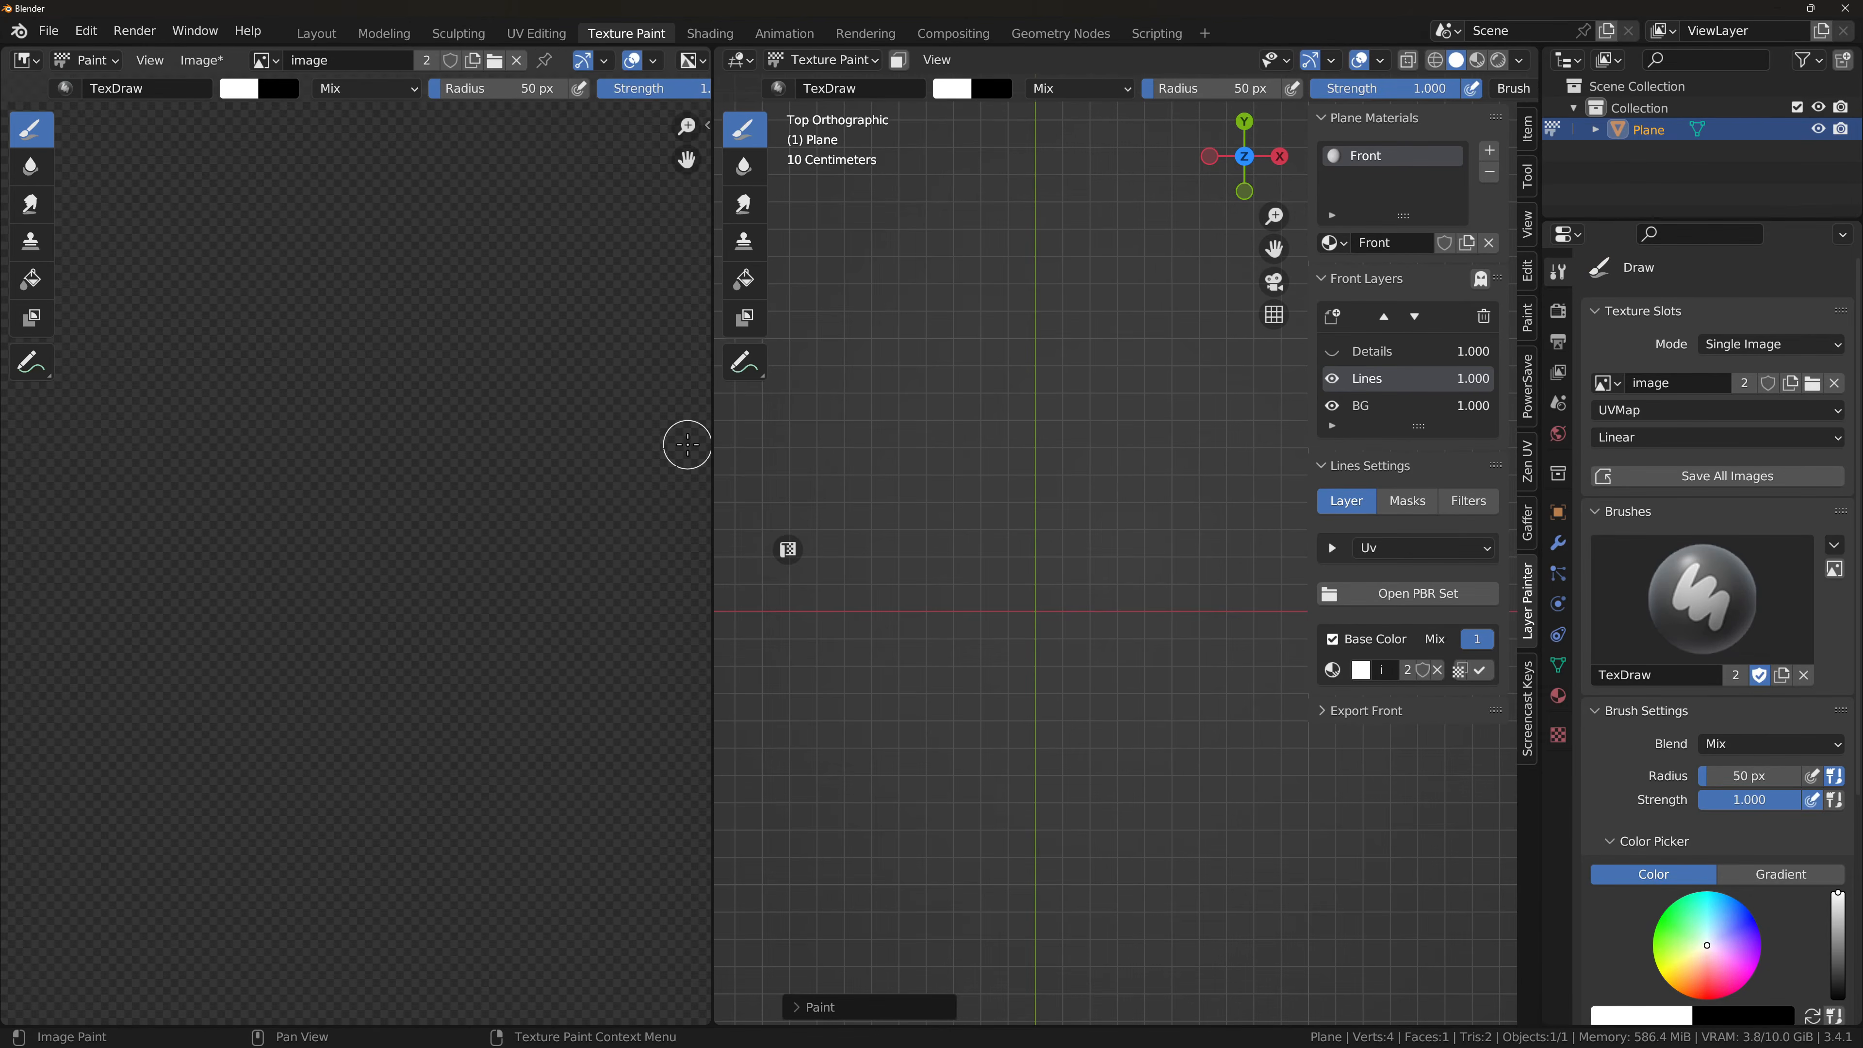
pyautogui.scroll(-3, 1061, 639)
pyautogui.scroll(4, 1062, 647)
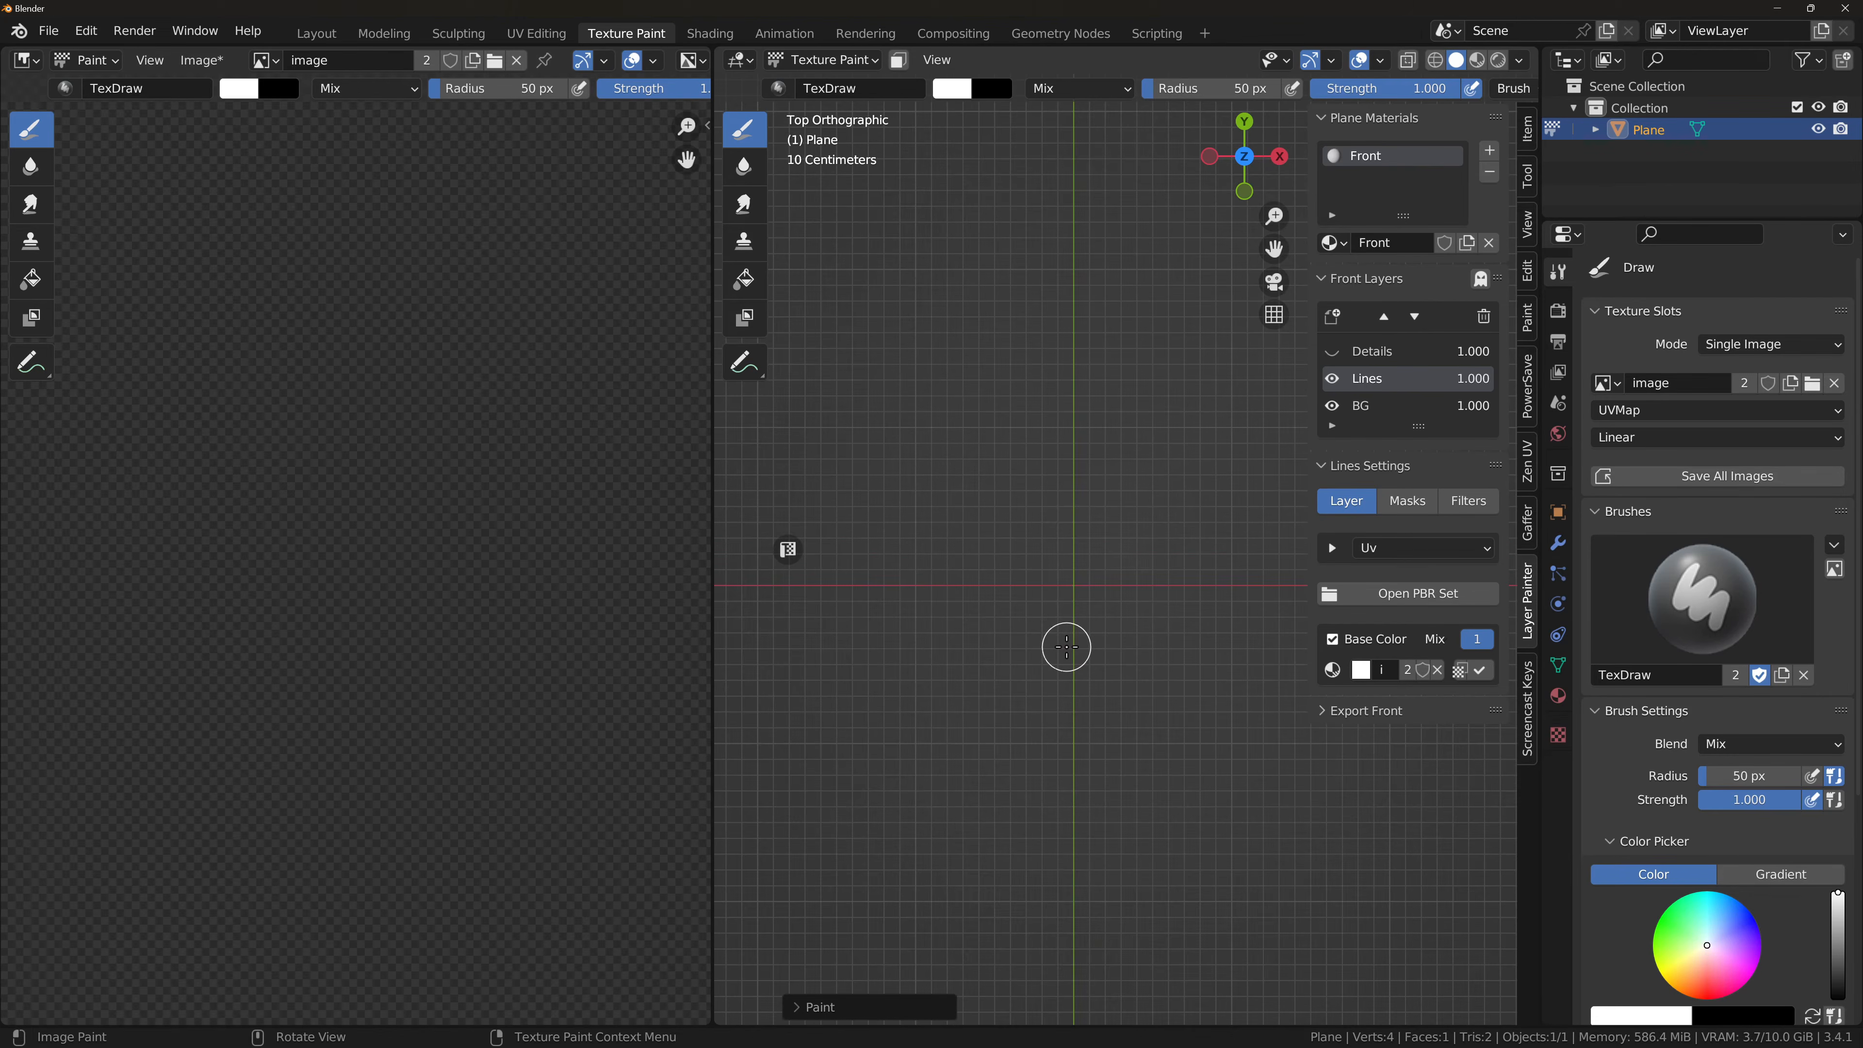
pyautogui.scroll(-5, 374, 489)
pyautogui.scroll(2, 345, 574)
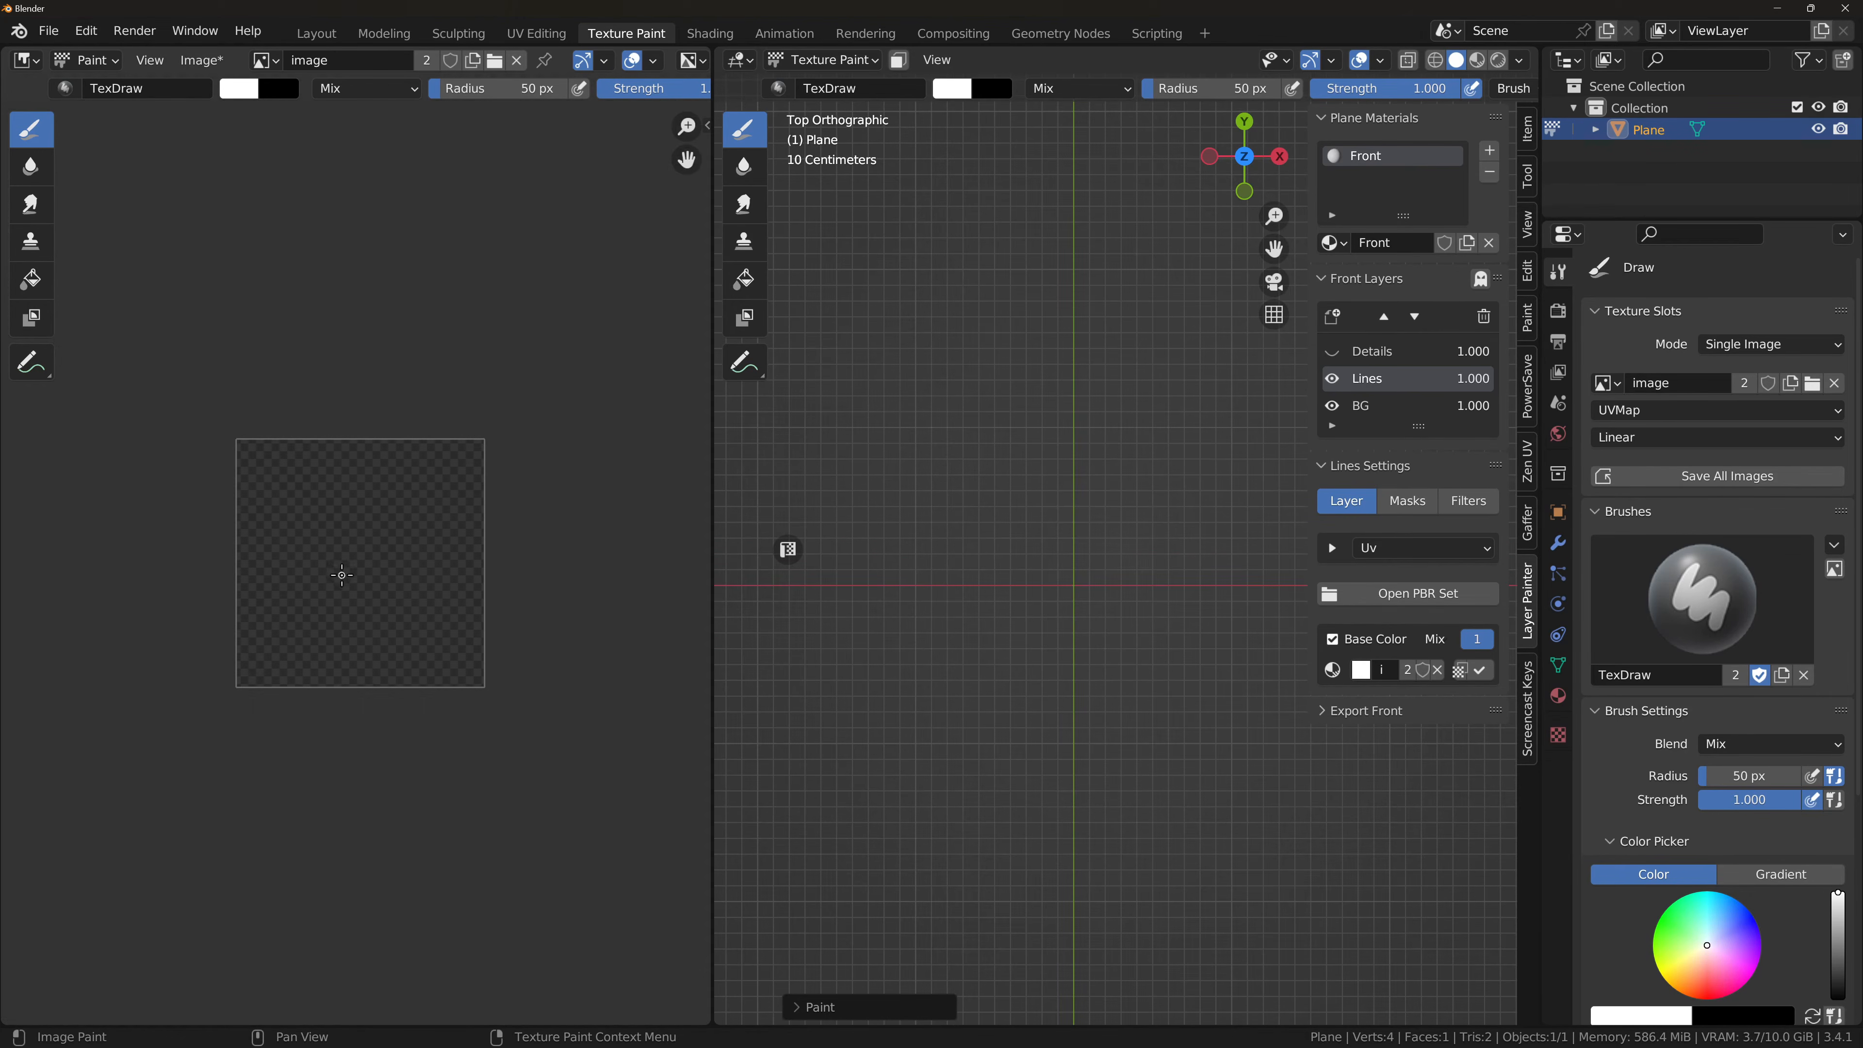
pyautogui.scroll(2, 1065, 678)
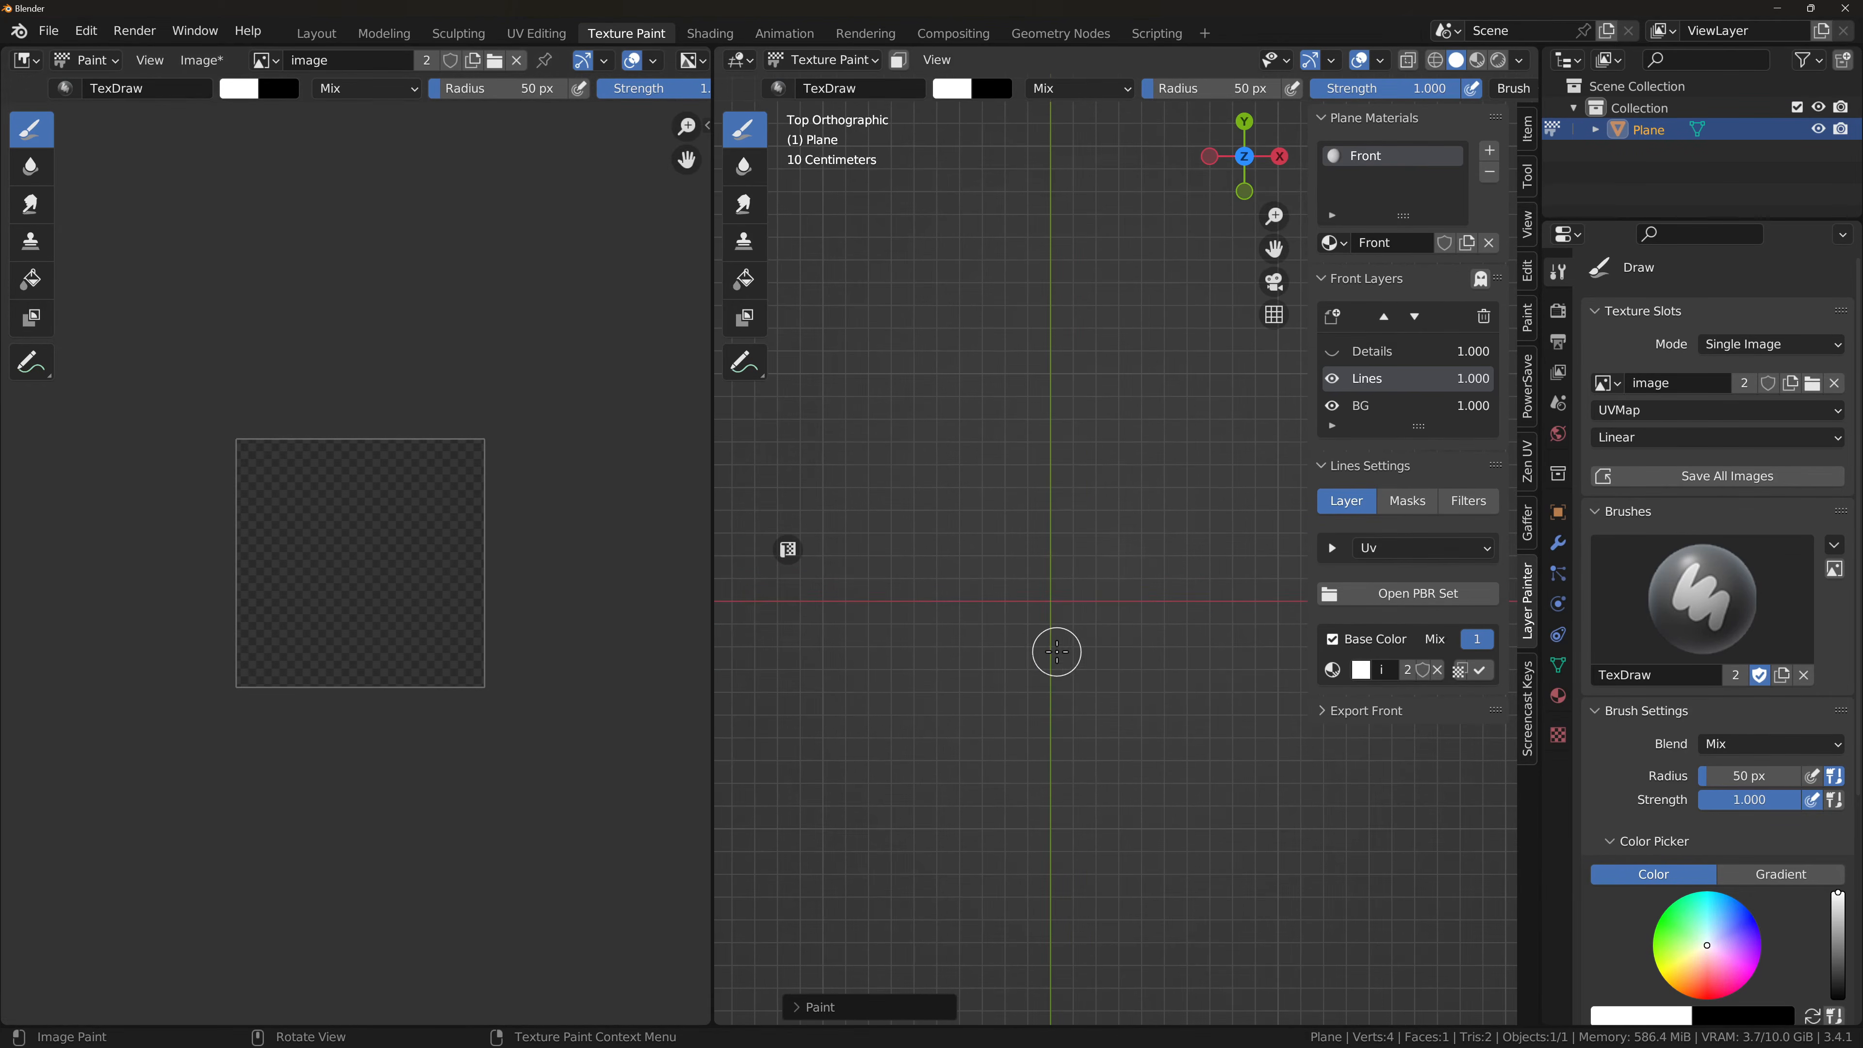
# Step: Return the plane to Object Mode and display it from the top in Material Preview shading
pyautogui.click(1366, 411)
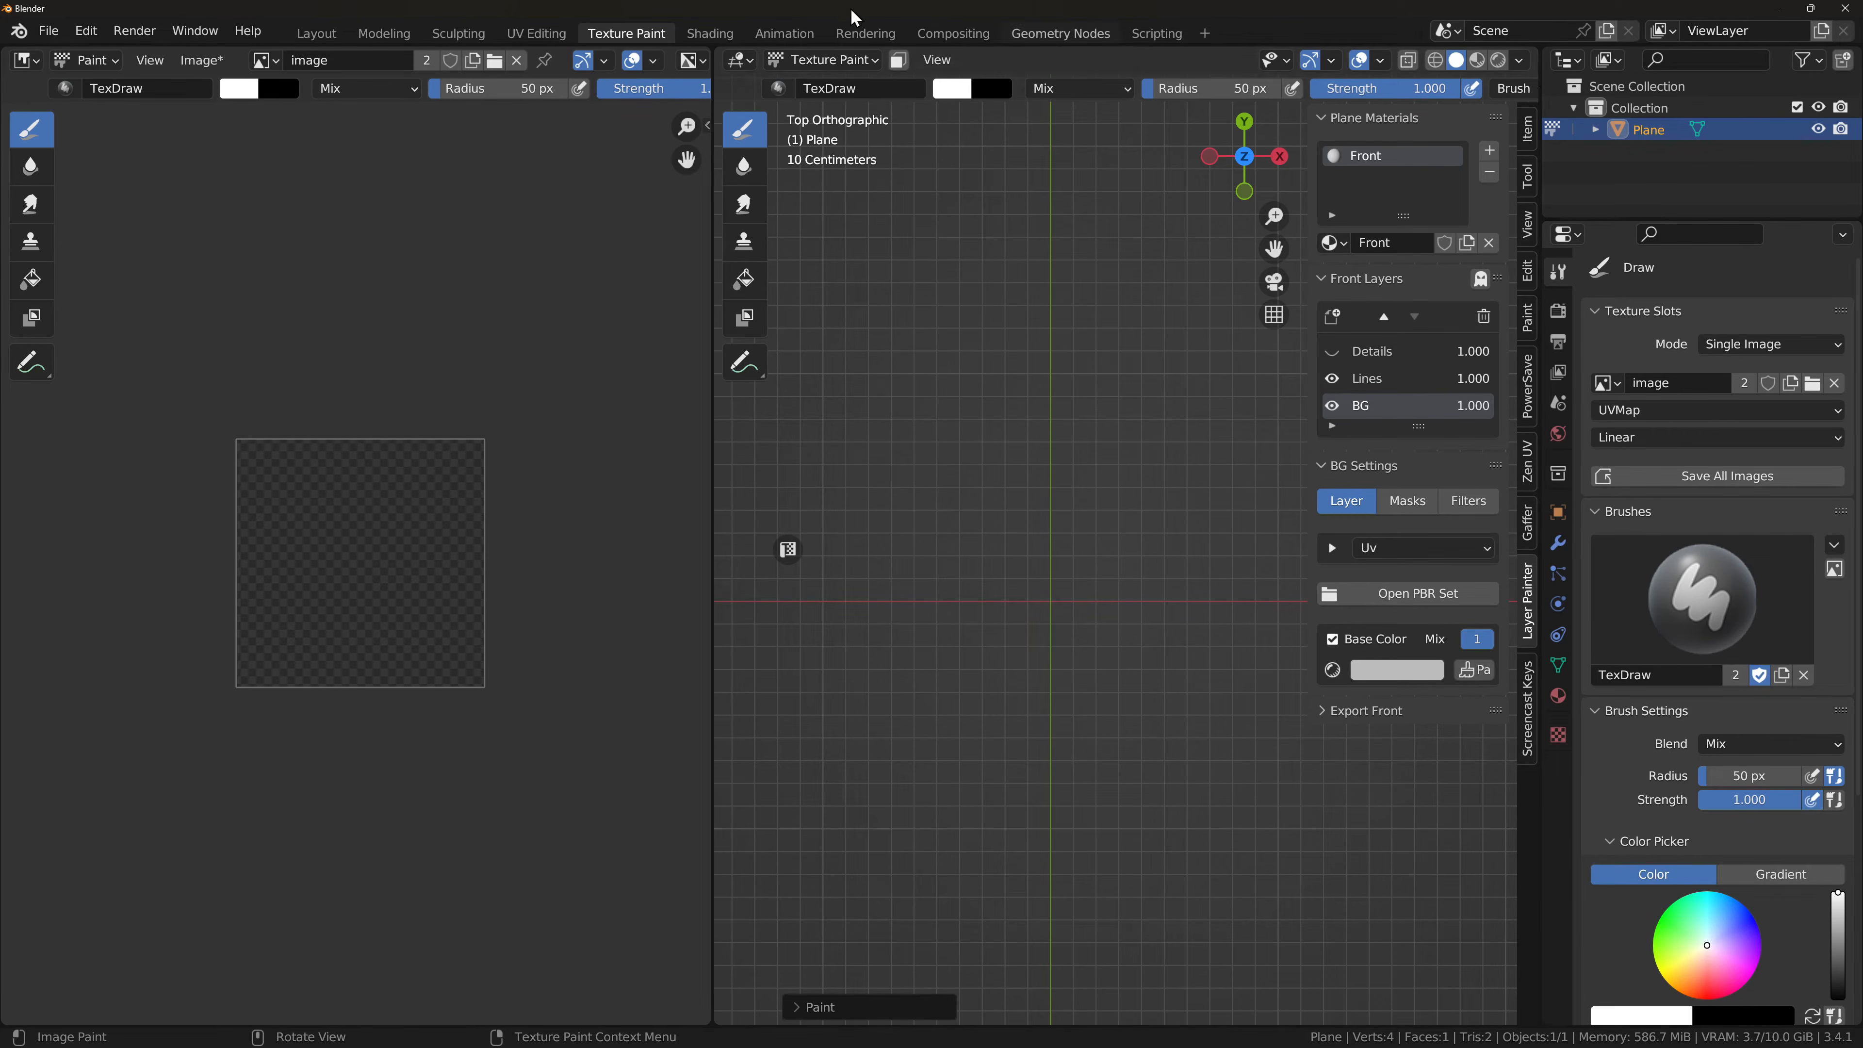
pyautogui.click(821, 60)
pyautogui.click(825, 79)
pyautogui.moveTo(1085, 531); pyautogui.dragTo(1109, 408, button='middle')
pyautogui.scroll(-3, 1473, 65)
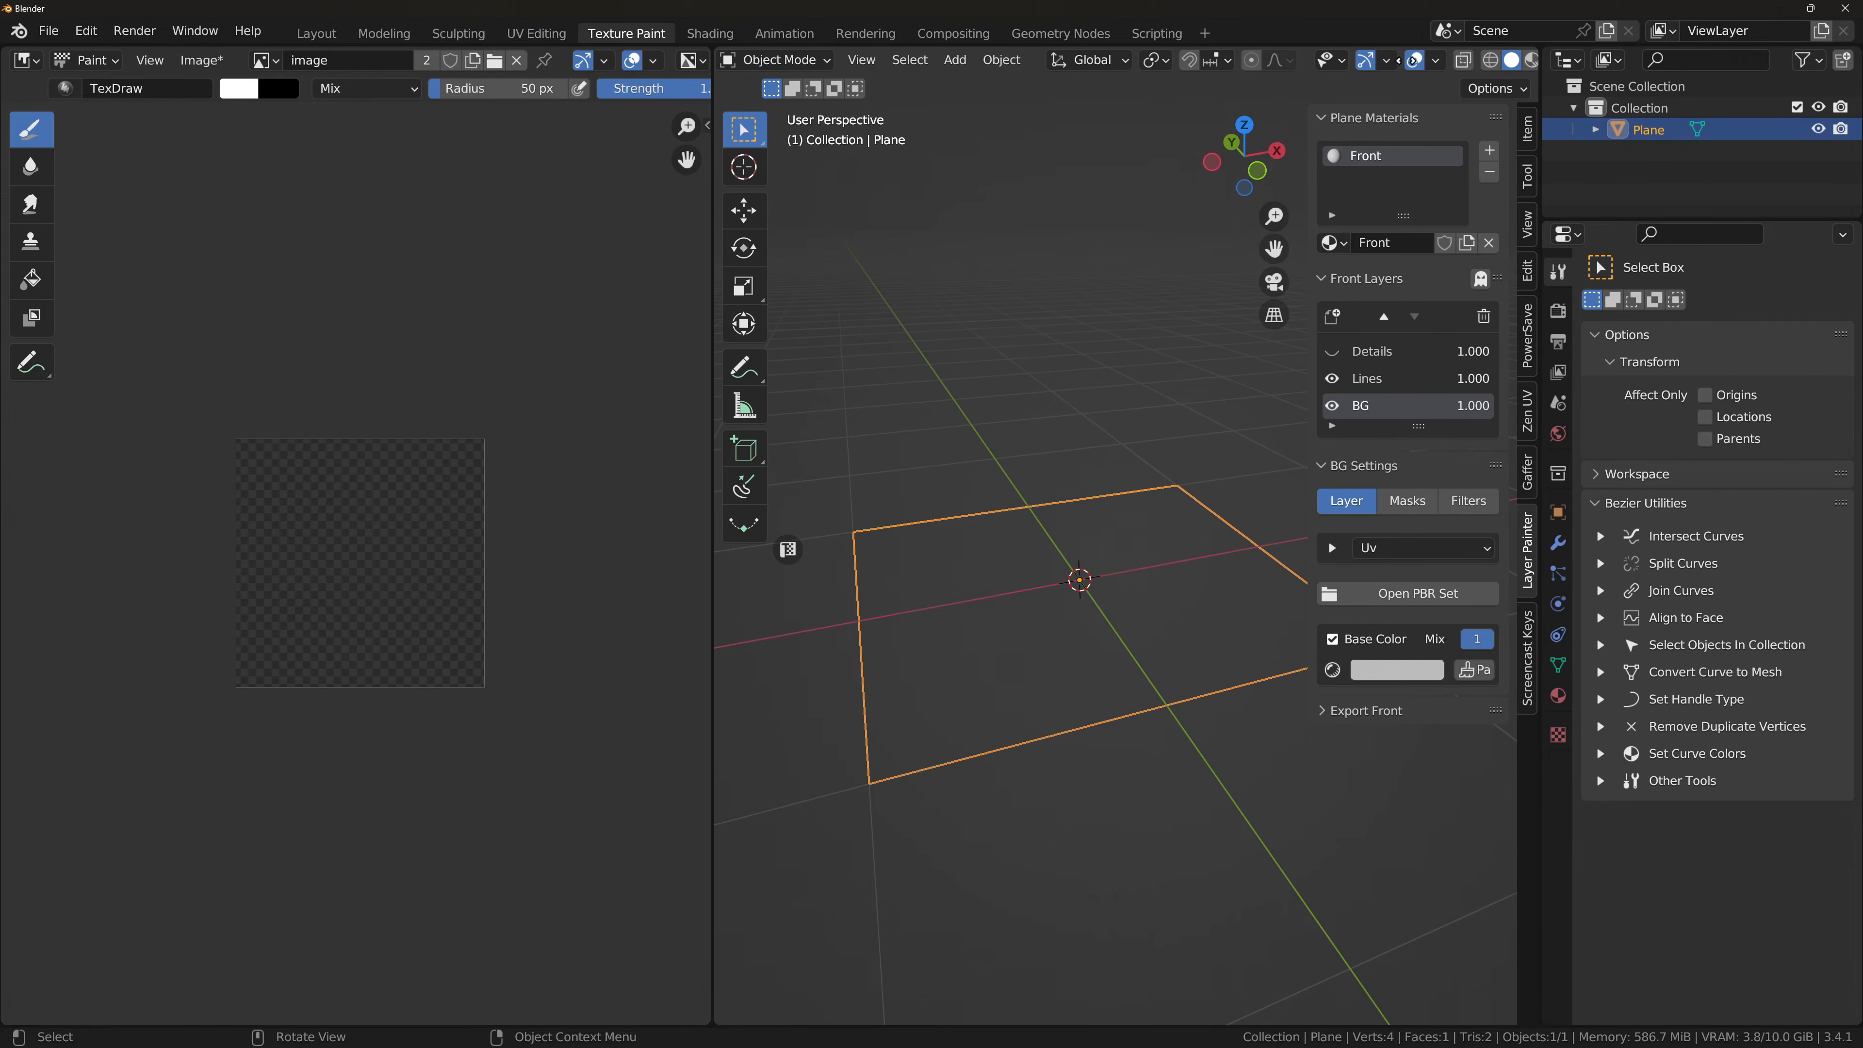
pyautogui.click(1477, 61)
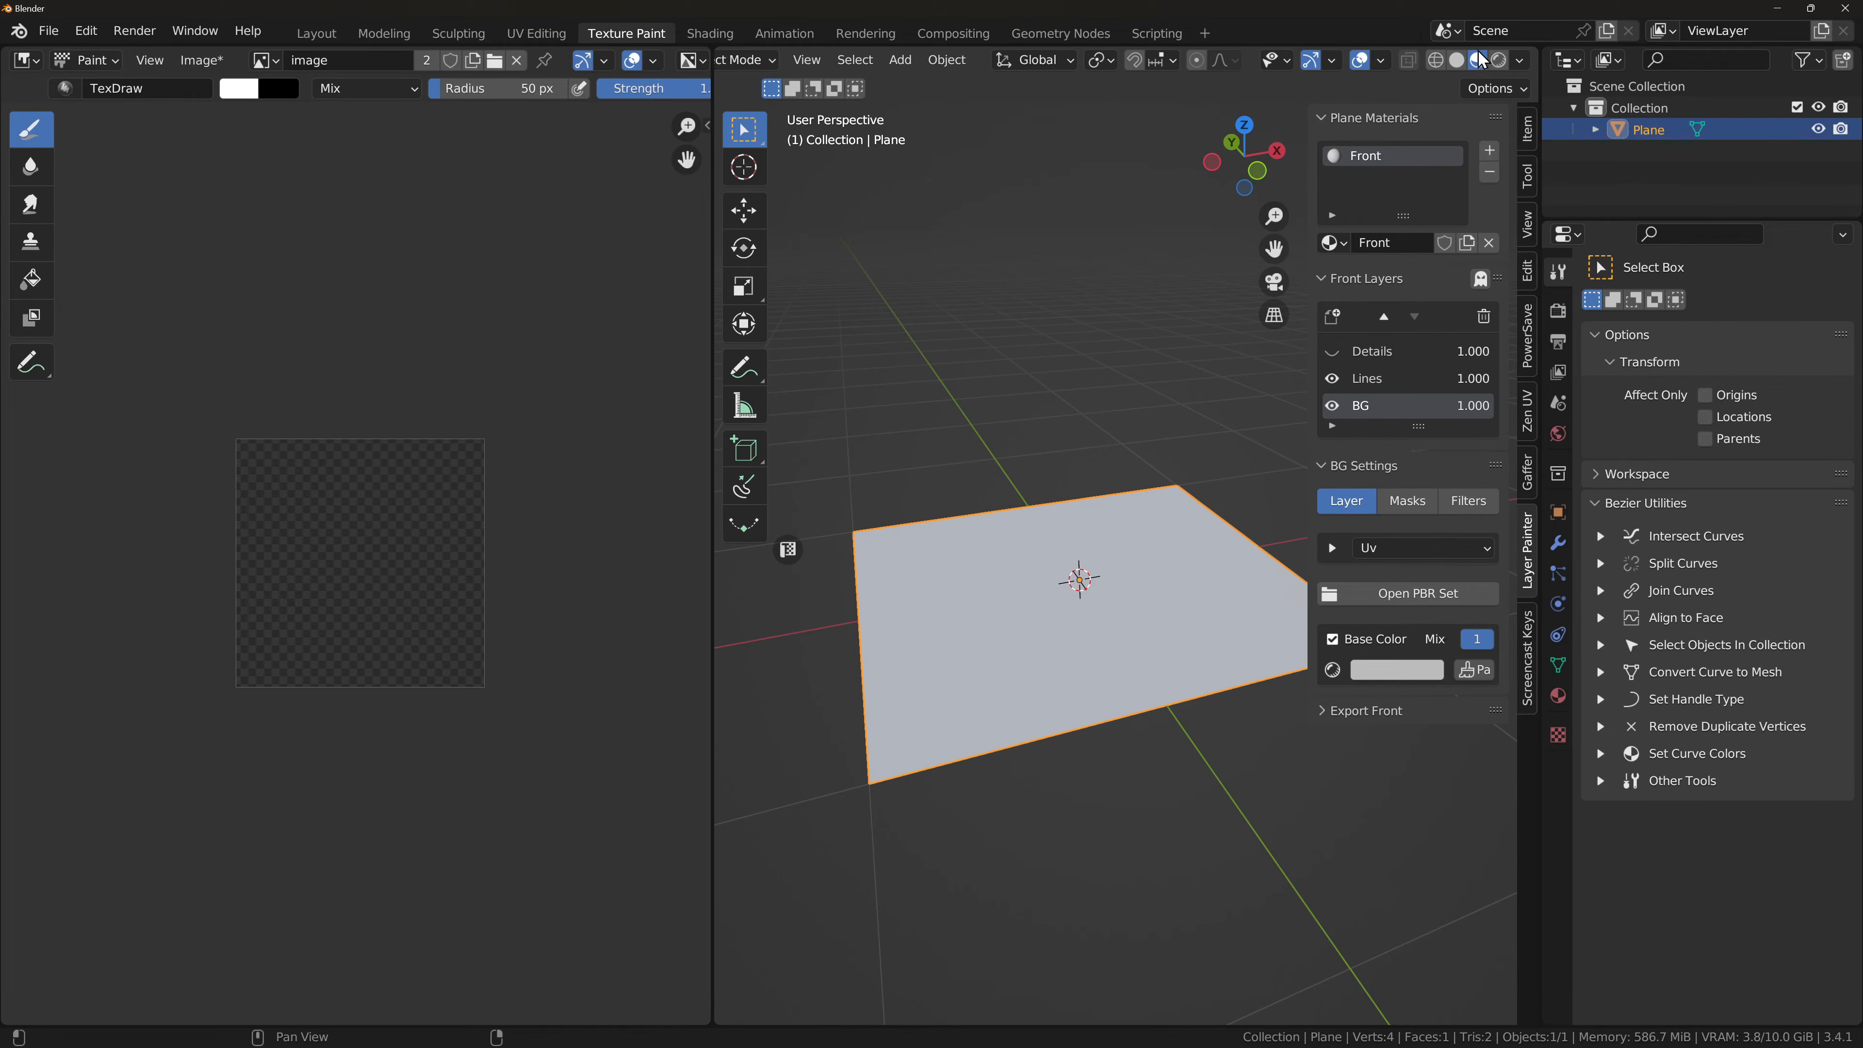
pyautogui.press('KP_7')
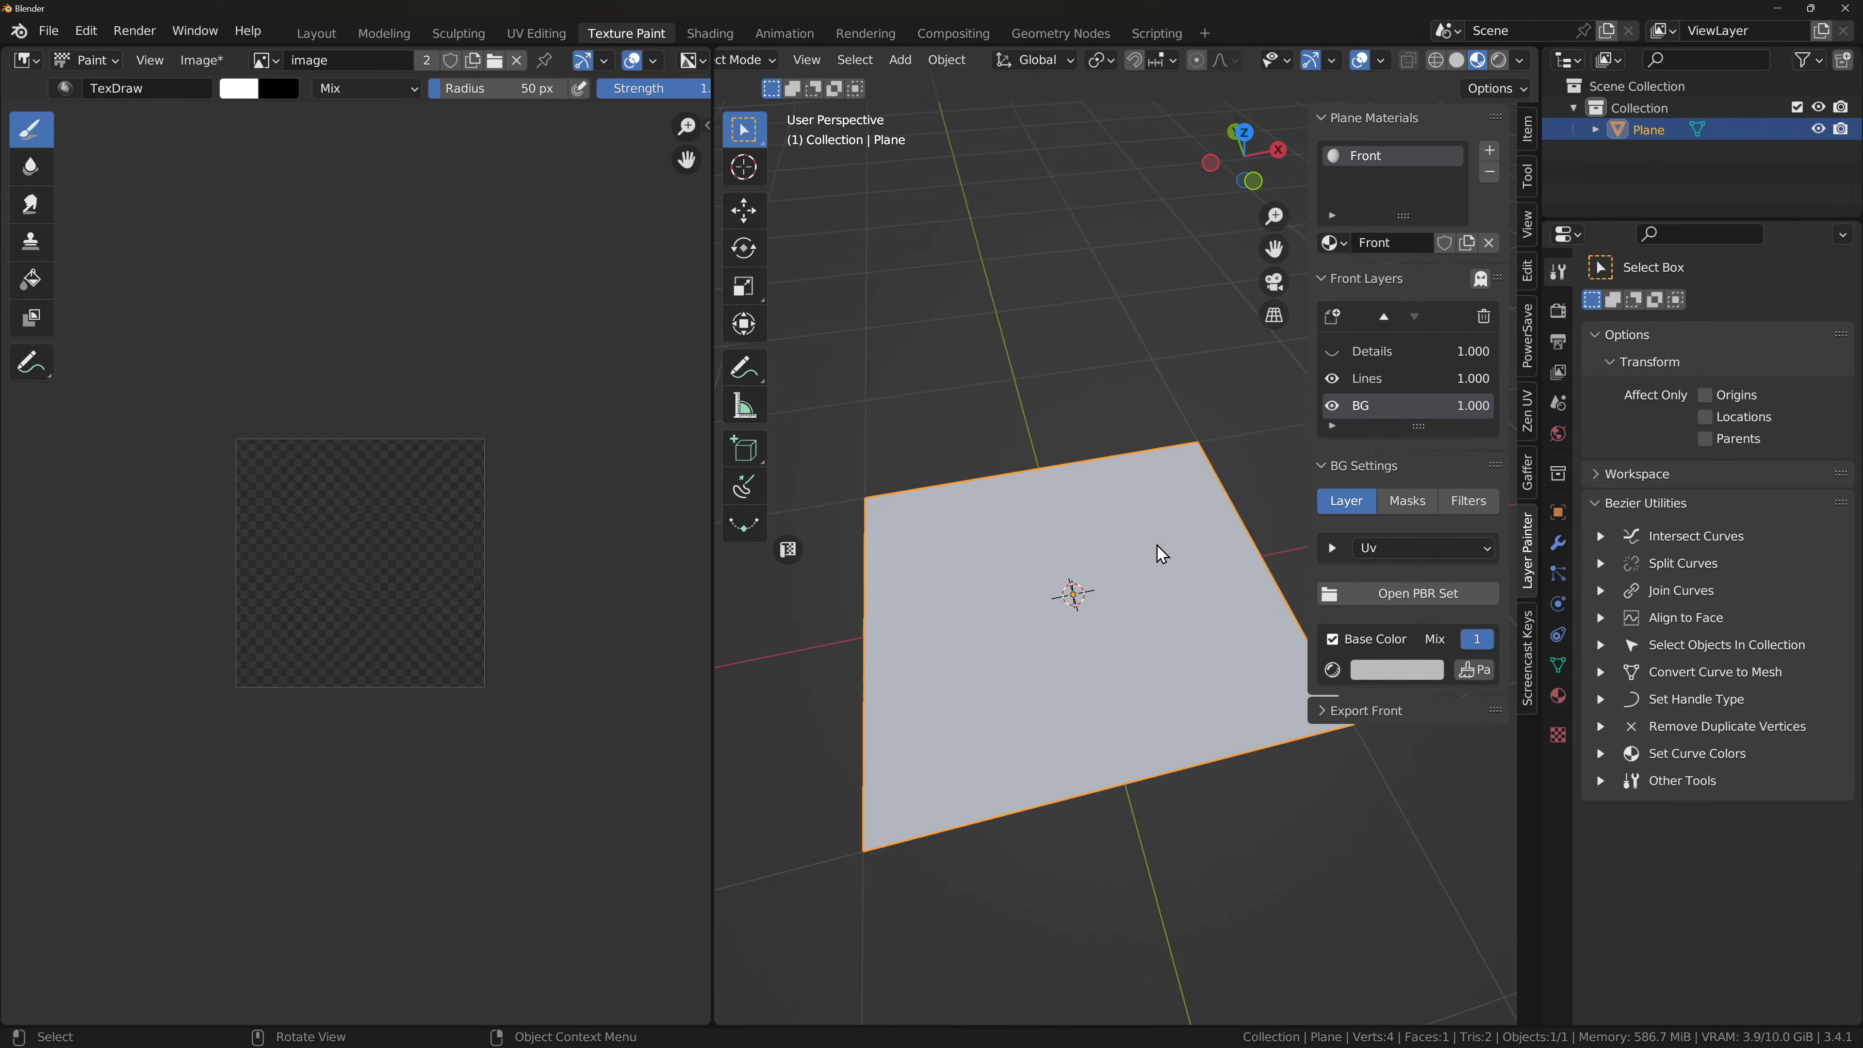
pyautogui.scroll(3, 1158, 545)
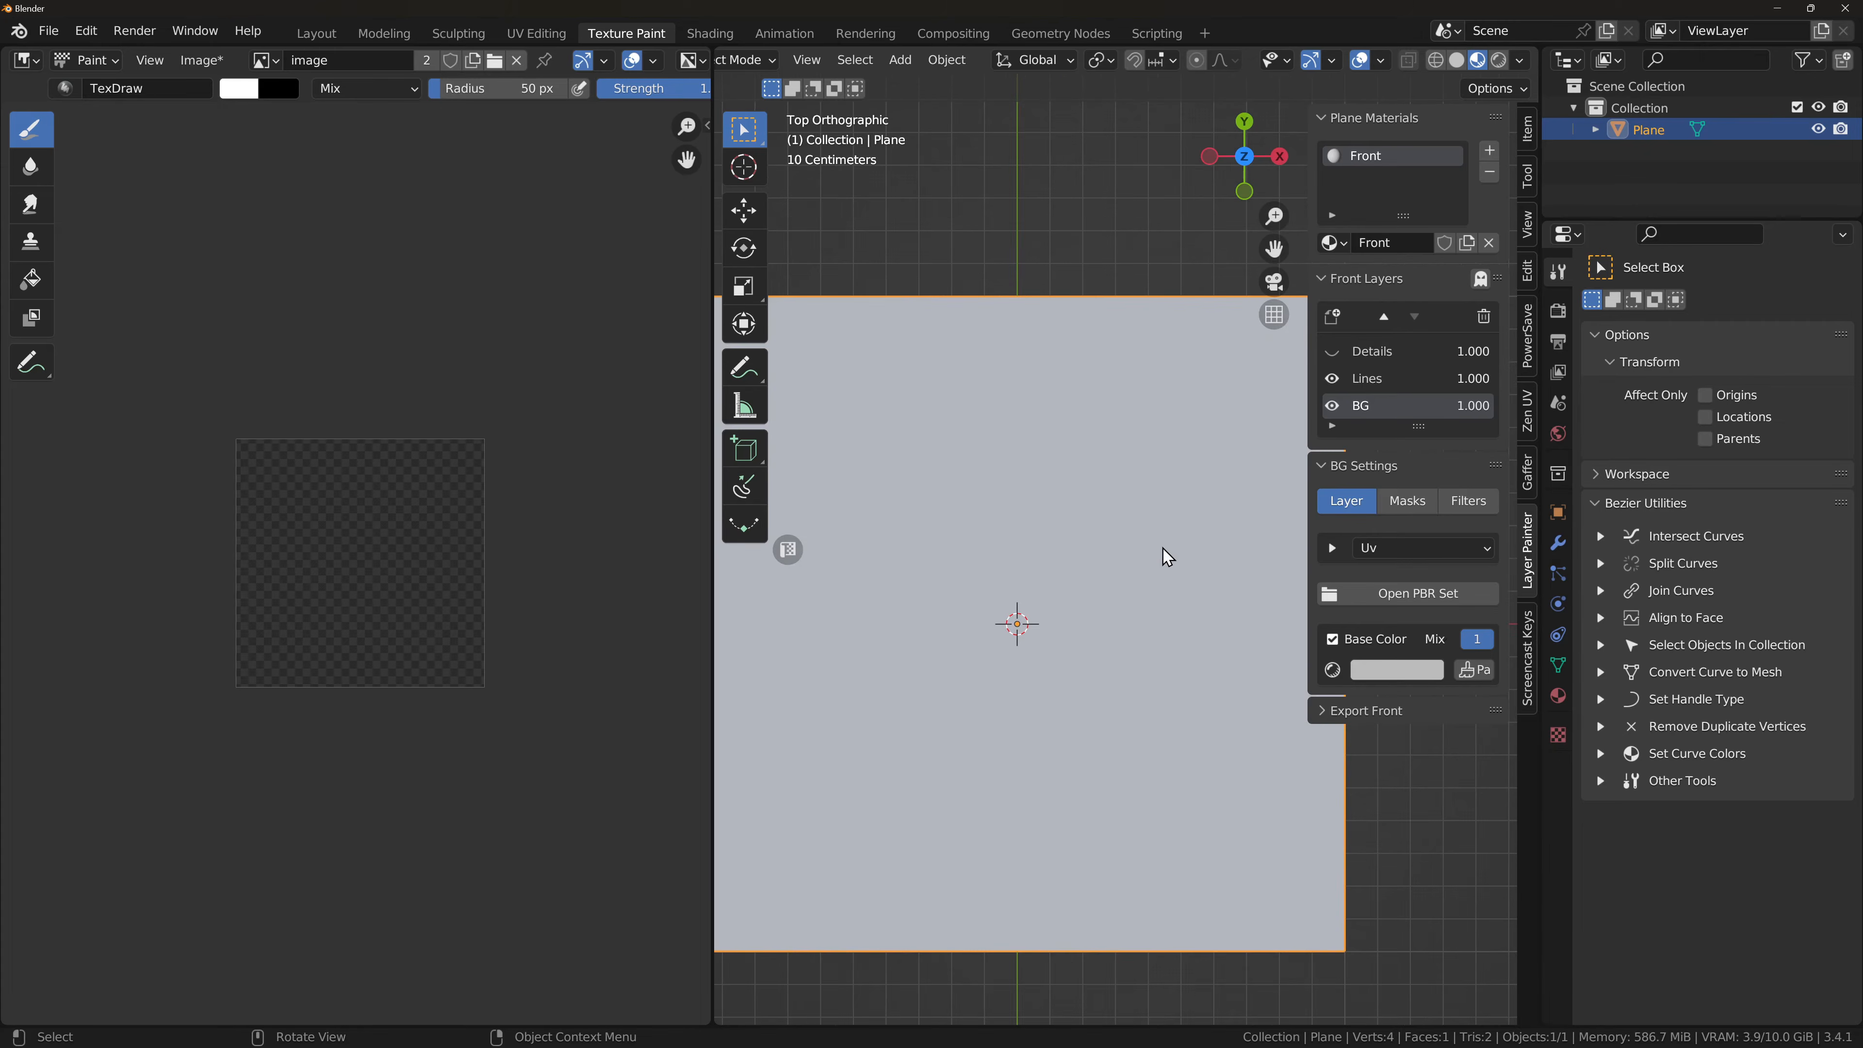
# Step: Make the Lines layer active and switch the plane to Texture Paint mode
pyautogui.click(1368, 374)
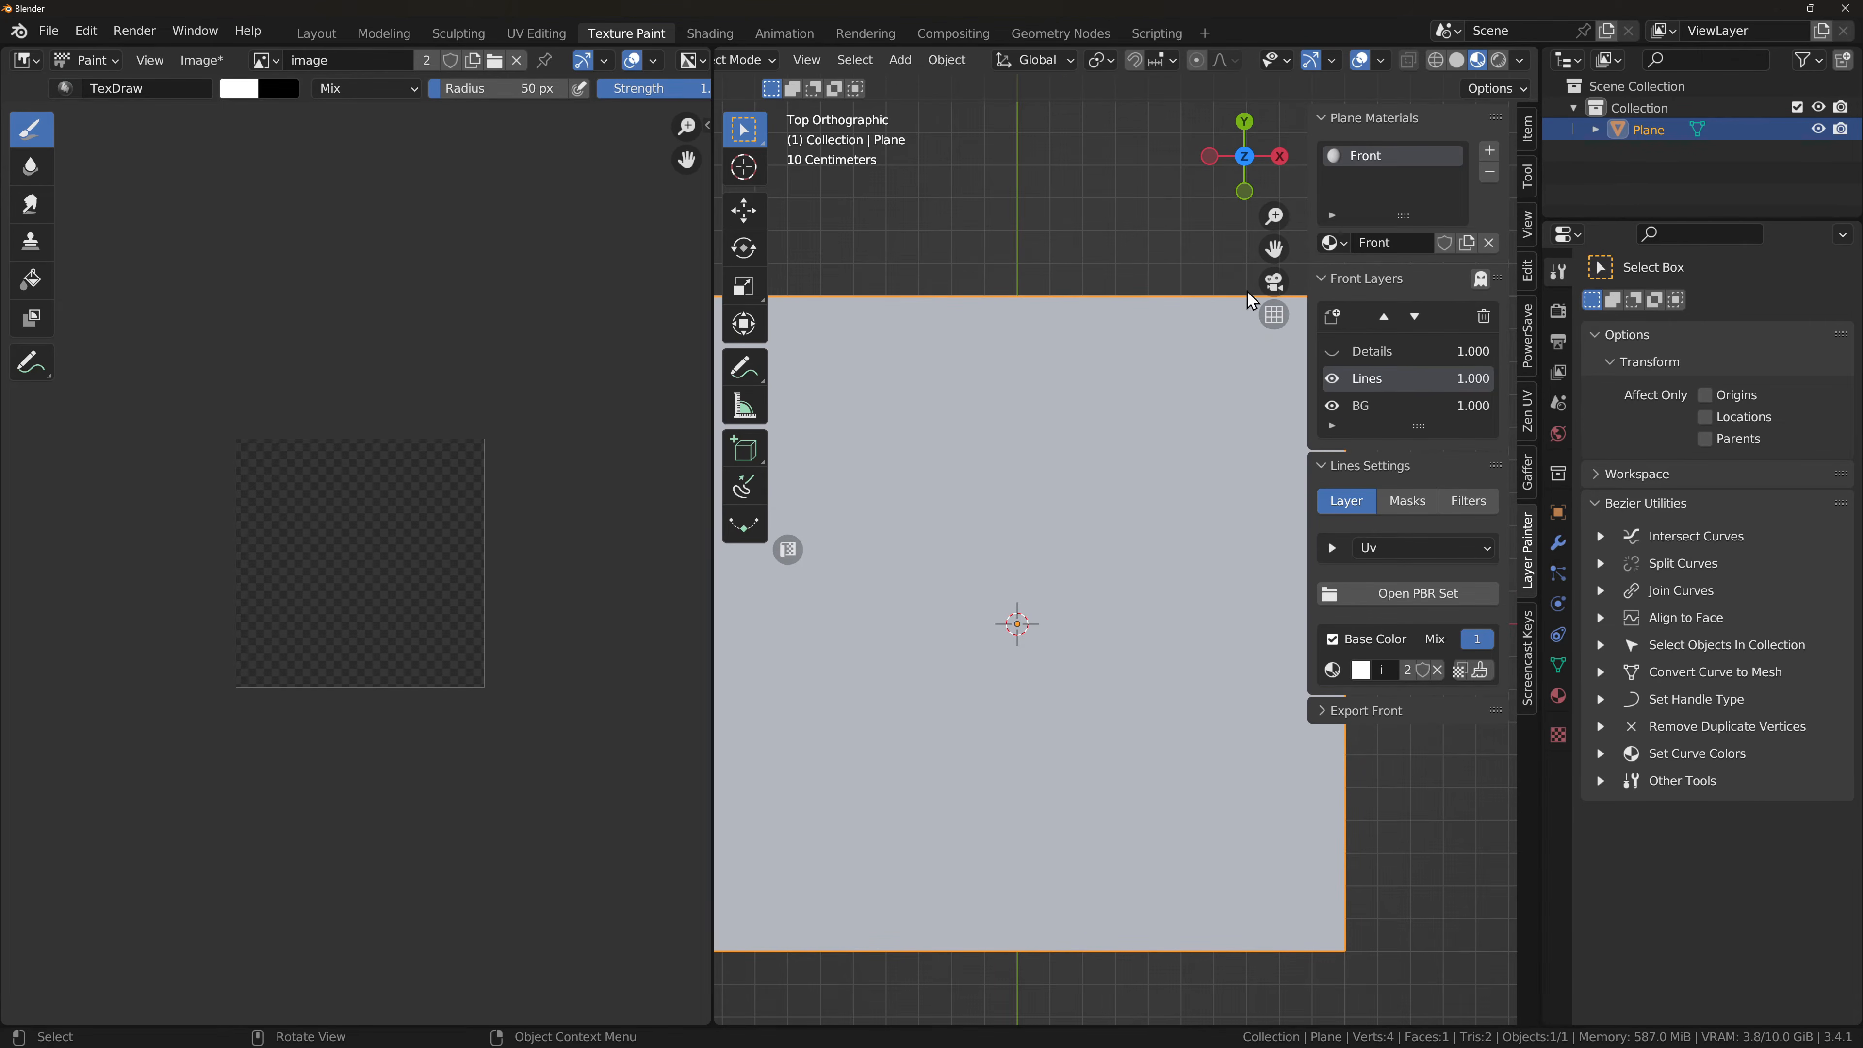
pyautogui.click(742, 60)
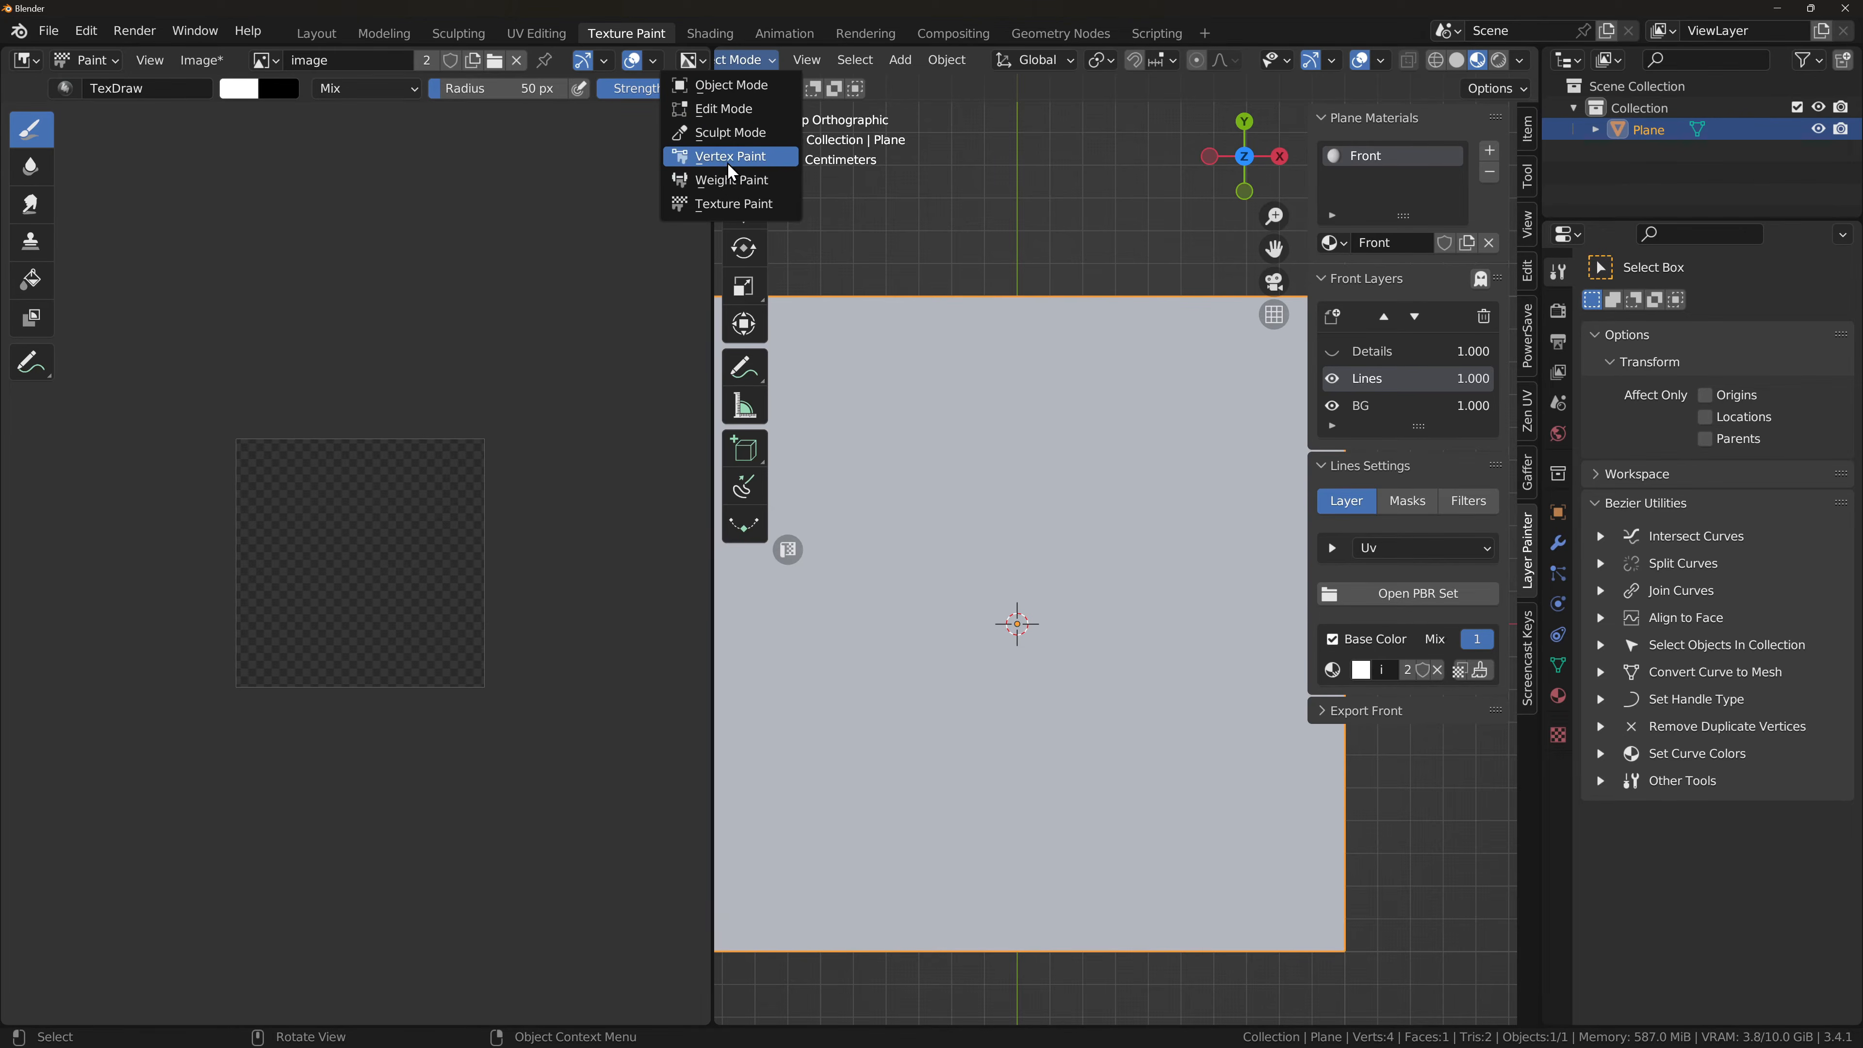
pyautogui.click(732, 203)
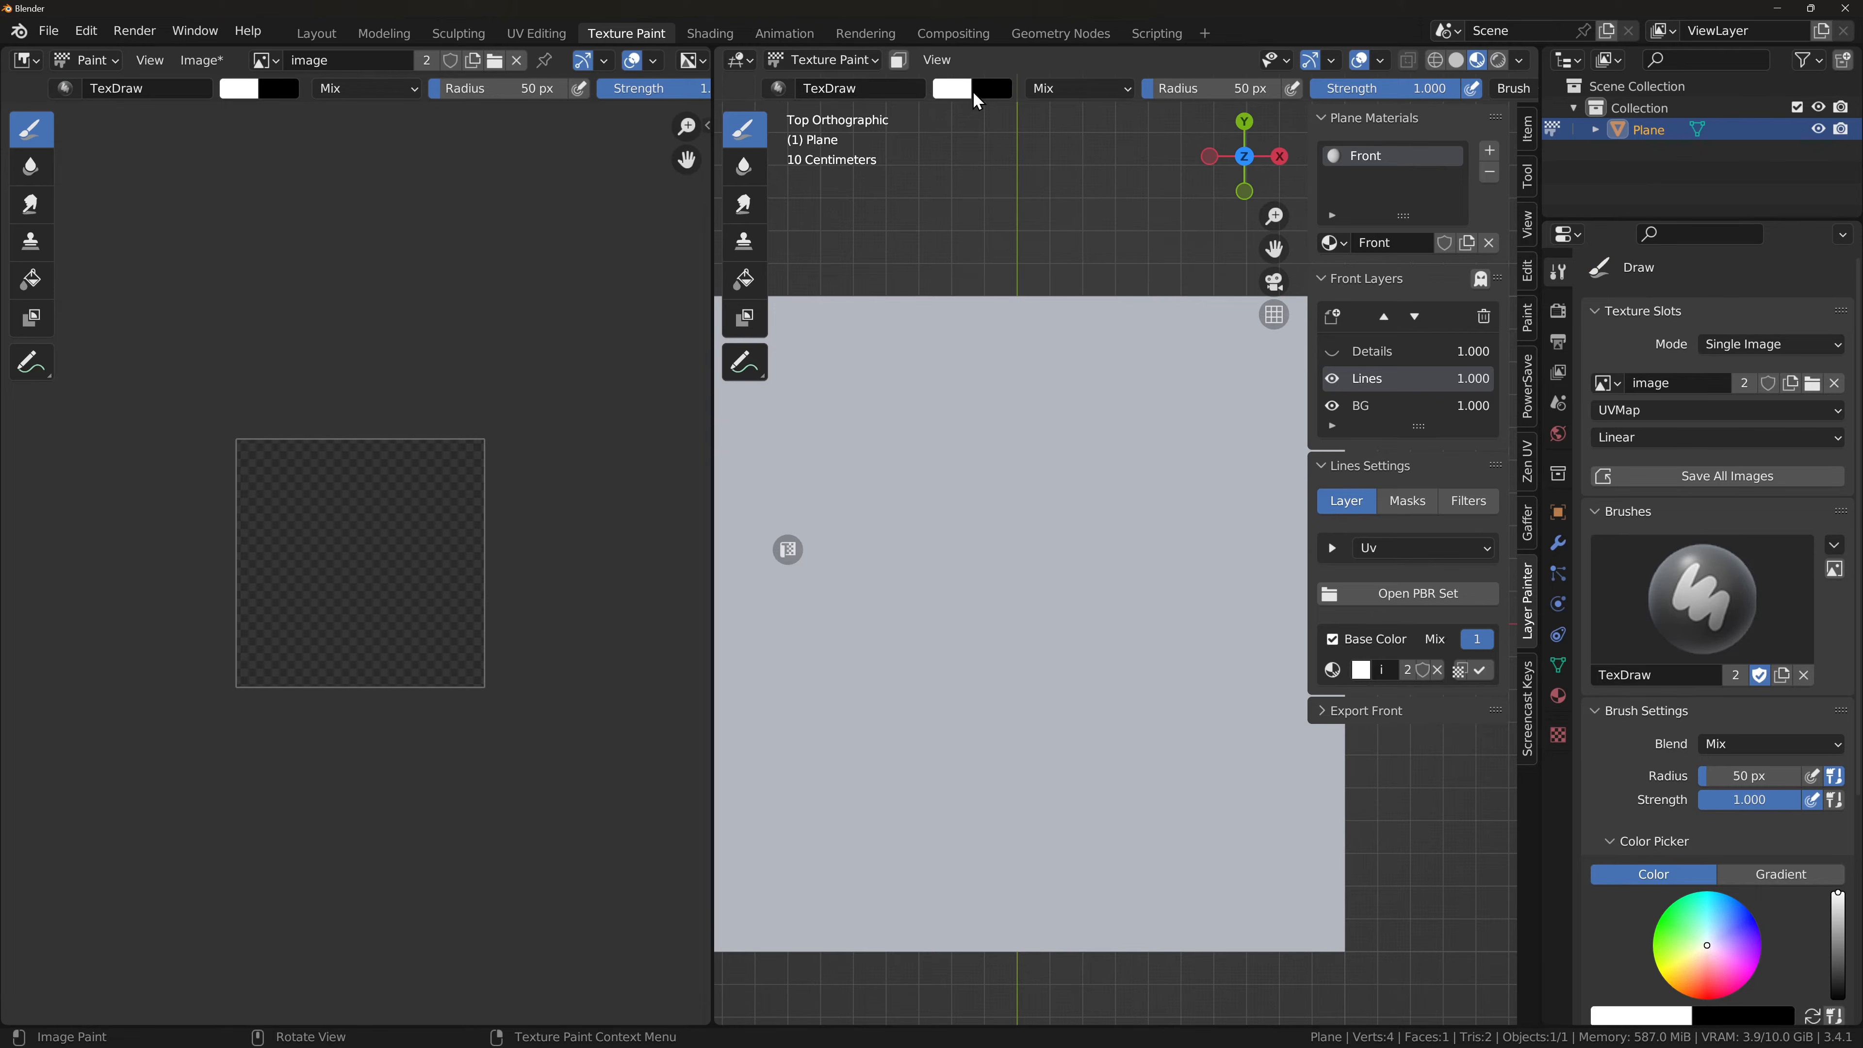
# Step: Swap the brush colors to paint in black, widen the 3D viewport and set the brush radius to 24 px
pyautogui.click(1528, 176)
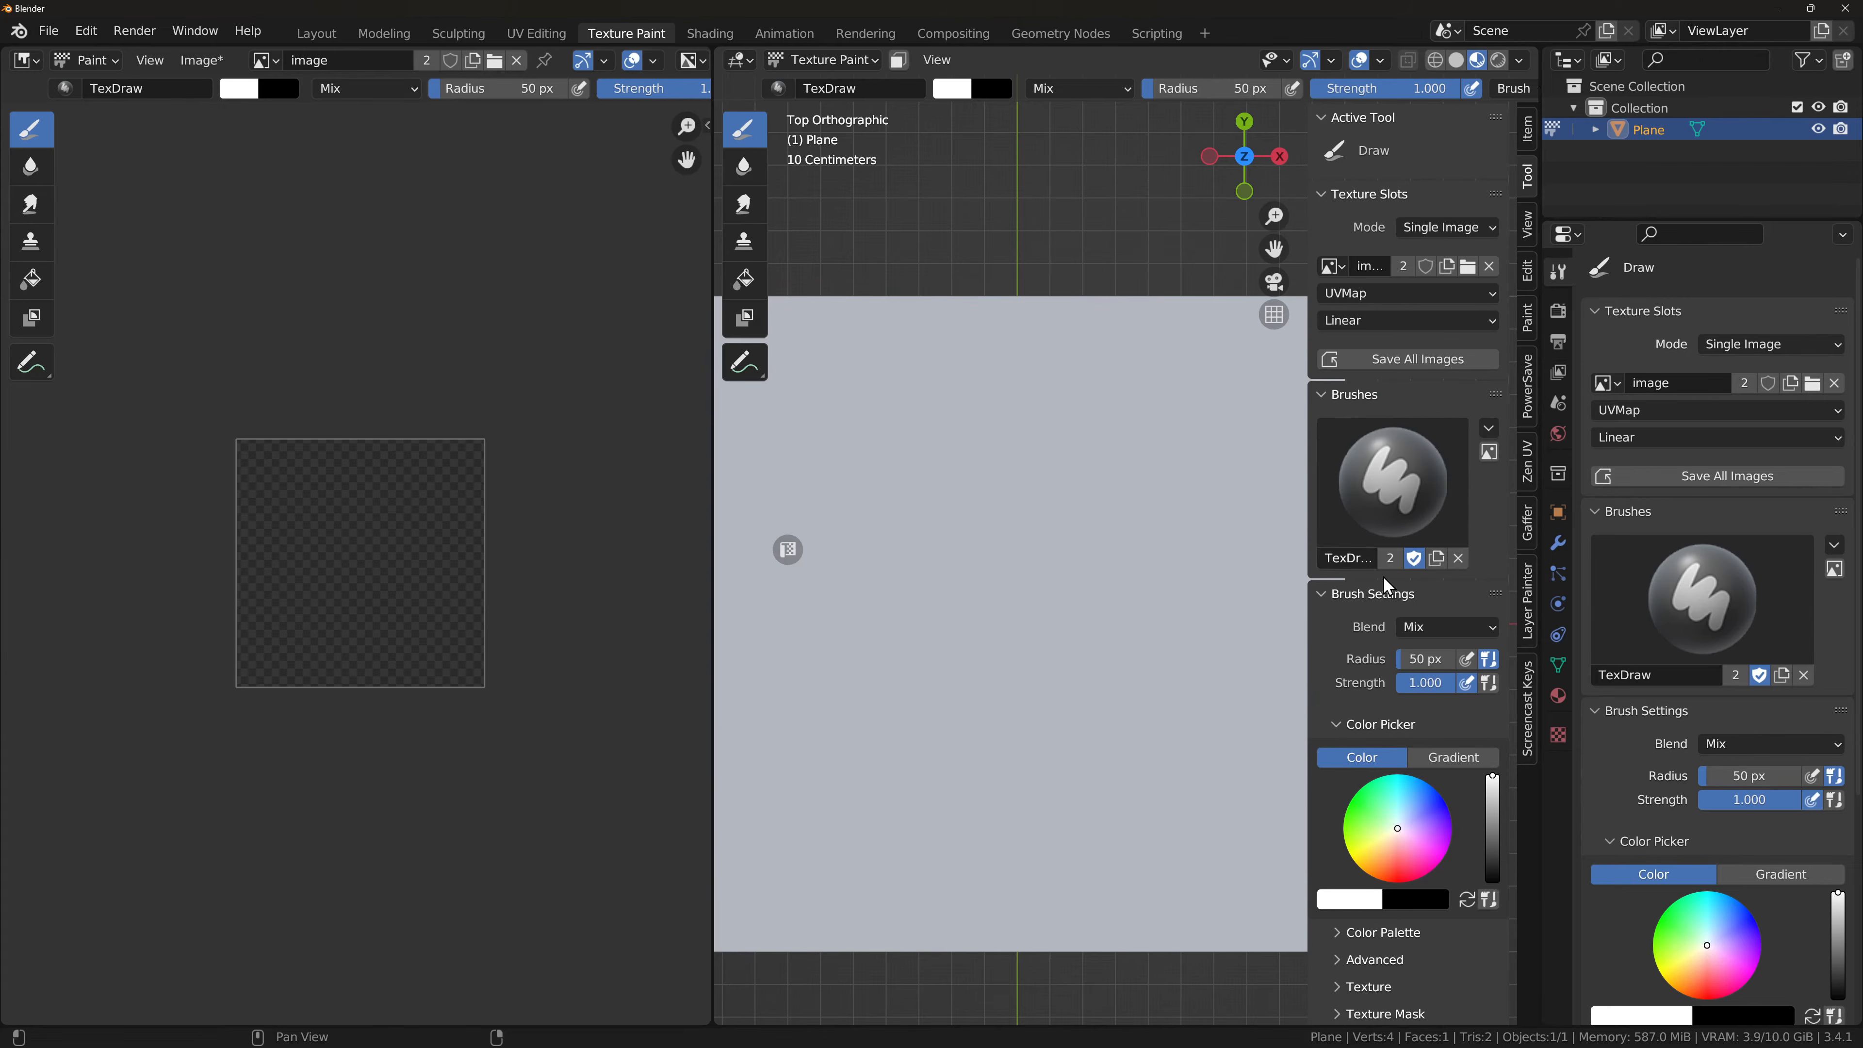
pyautogui.click(1467, 900)
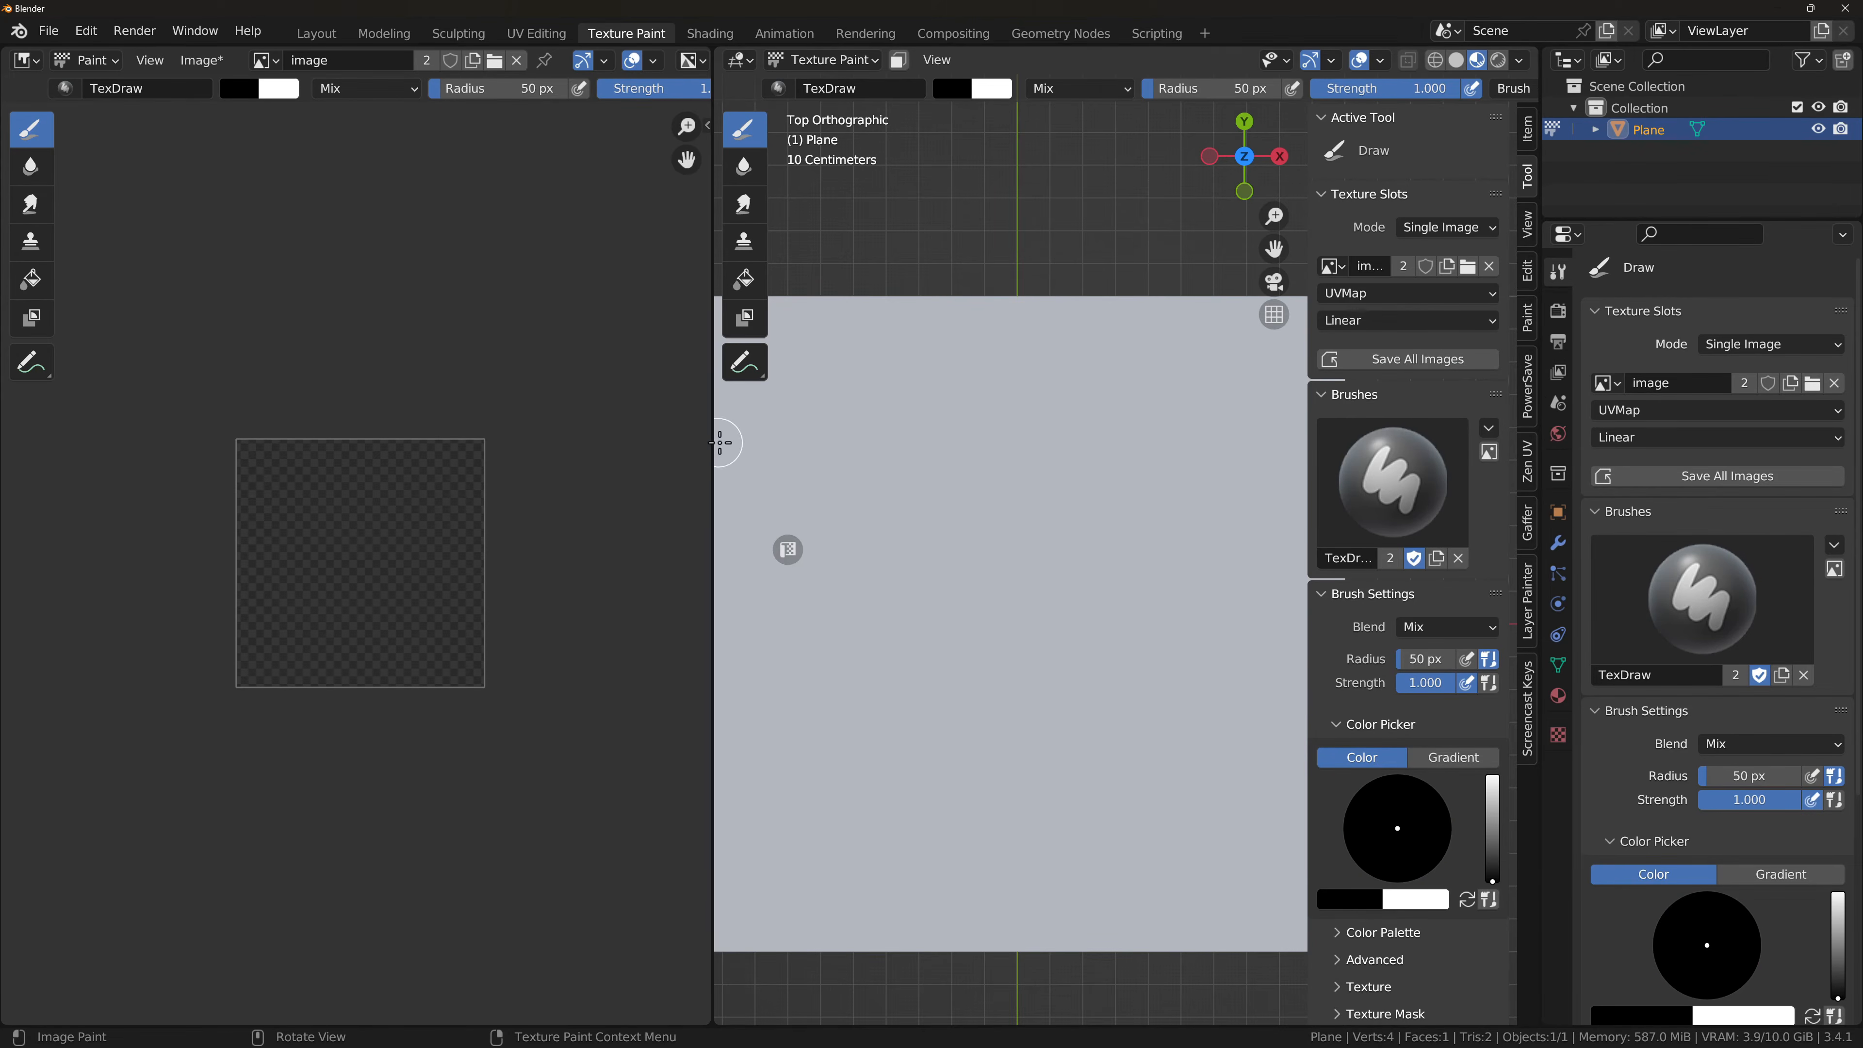
pyautogui.moveTo(713, 446); pyautogui.dragTo(318, 450)
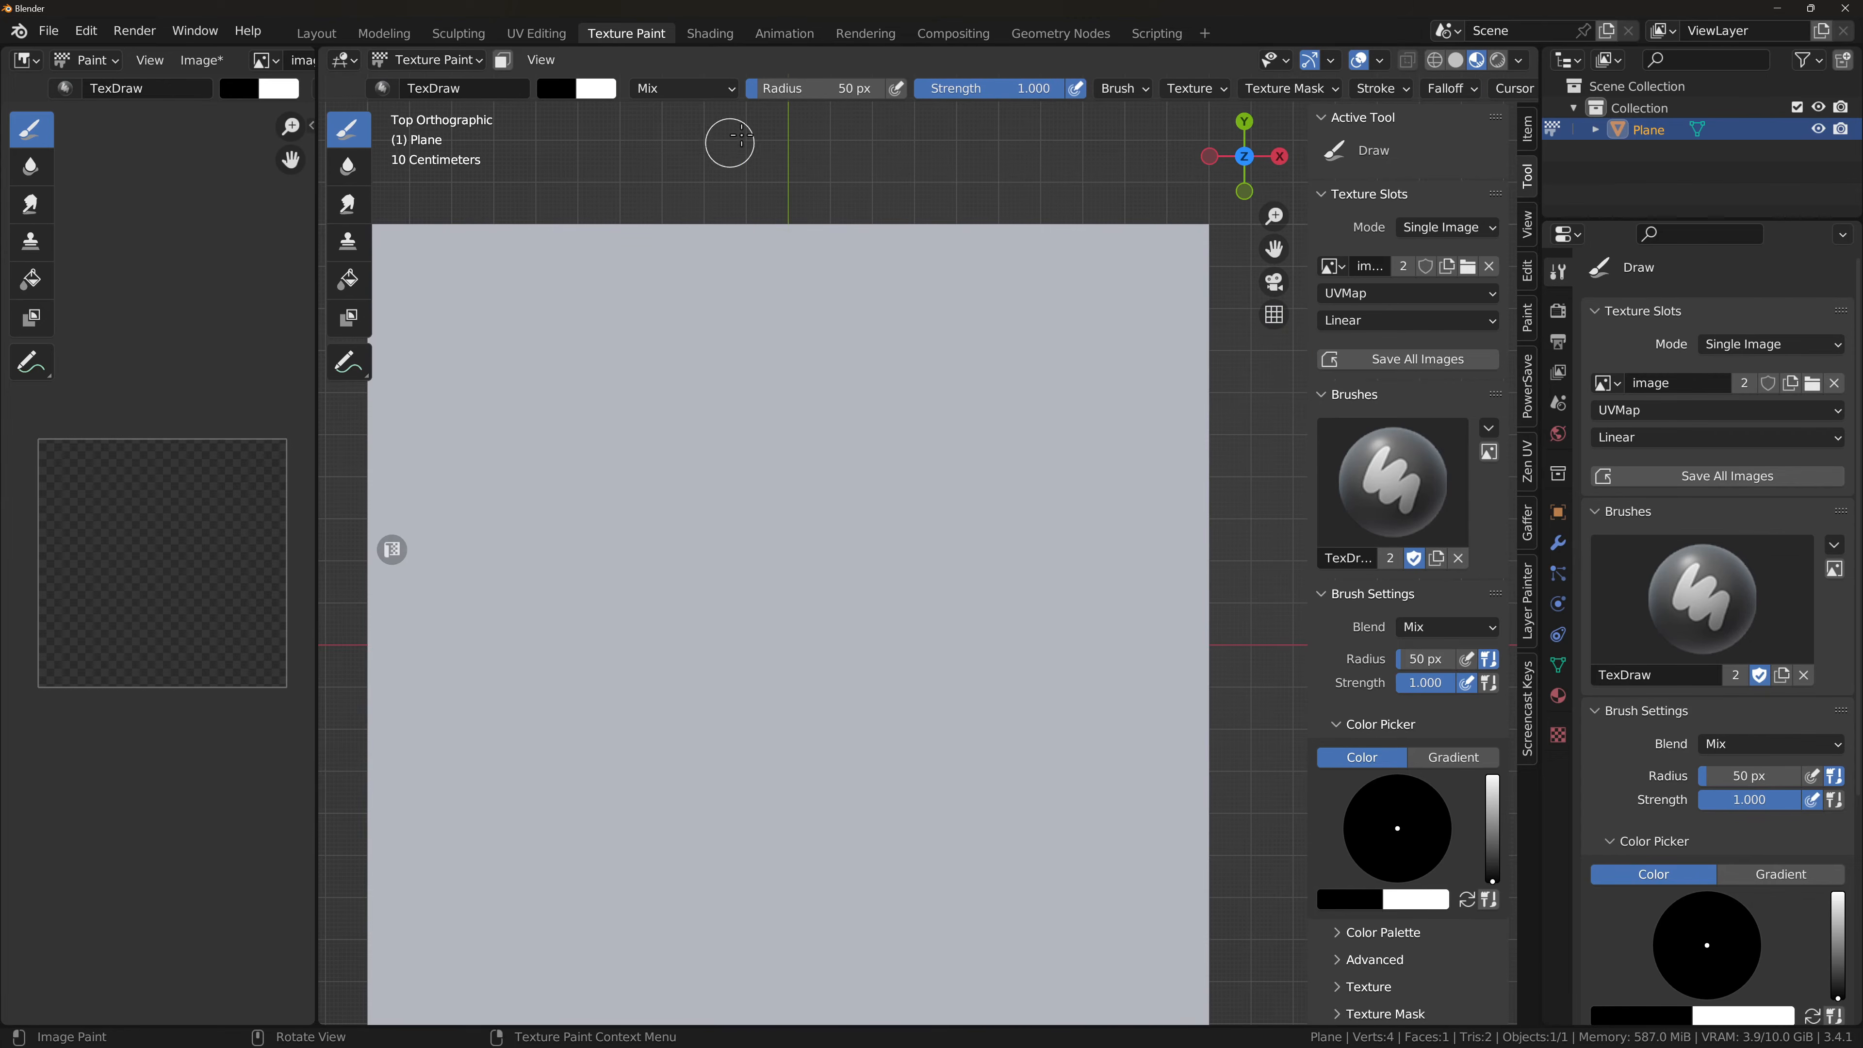
pyautogui.moveTo(805, 93); pyautogui.dragTo(782, 93)
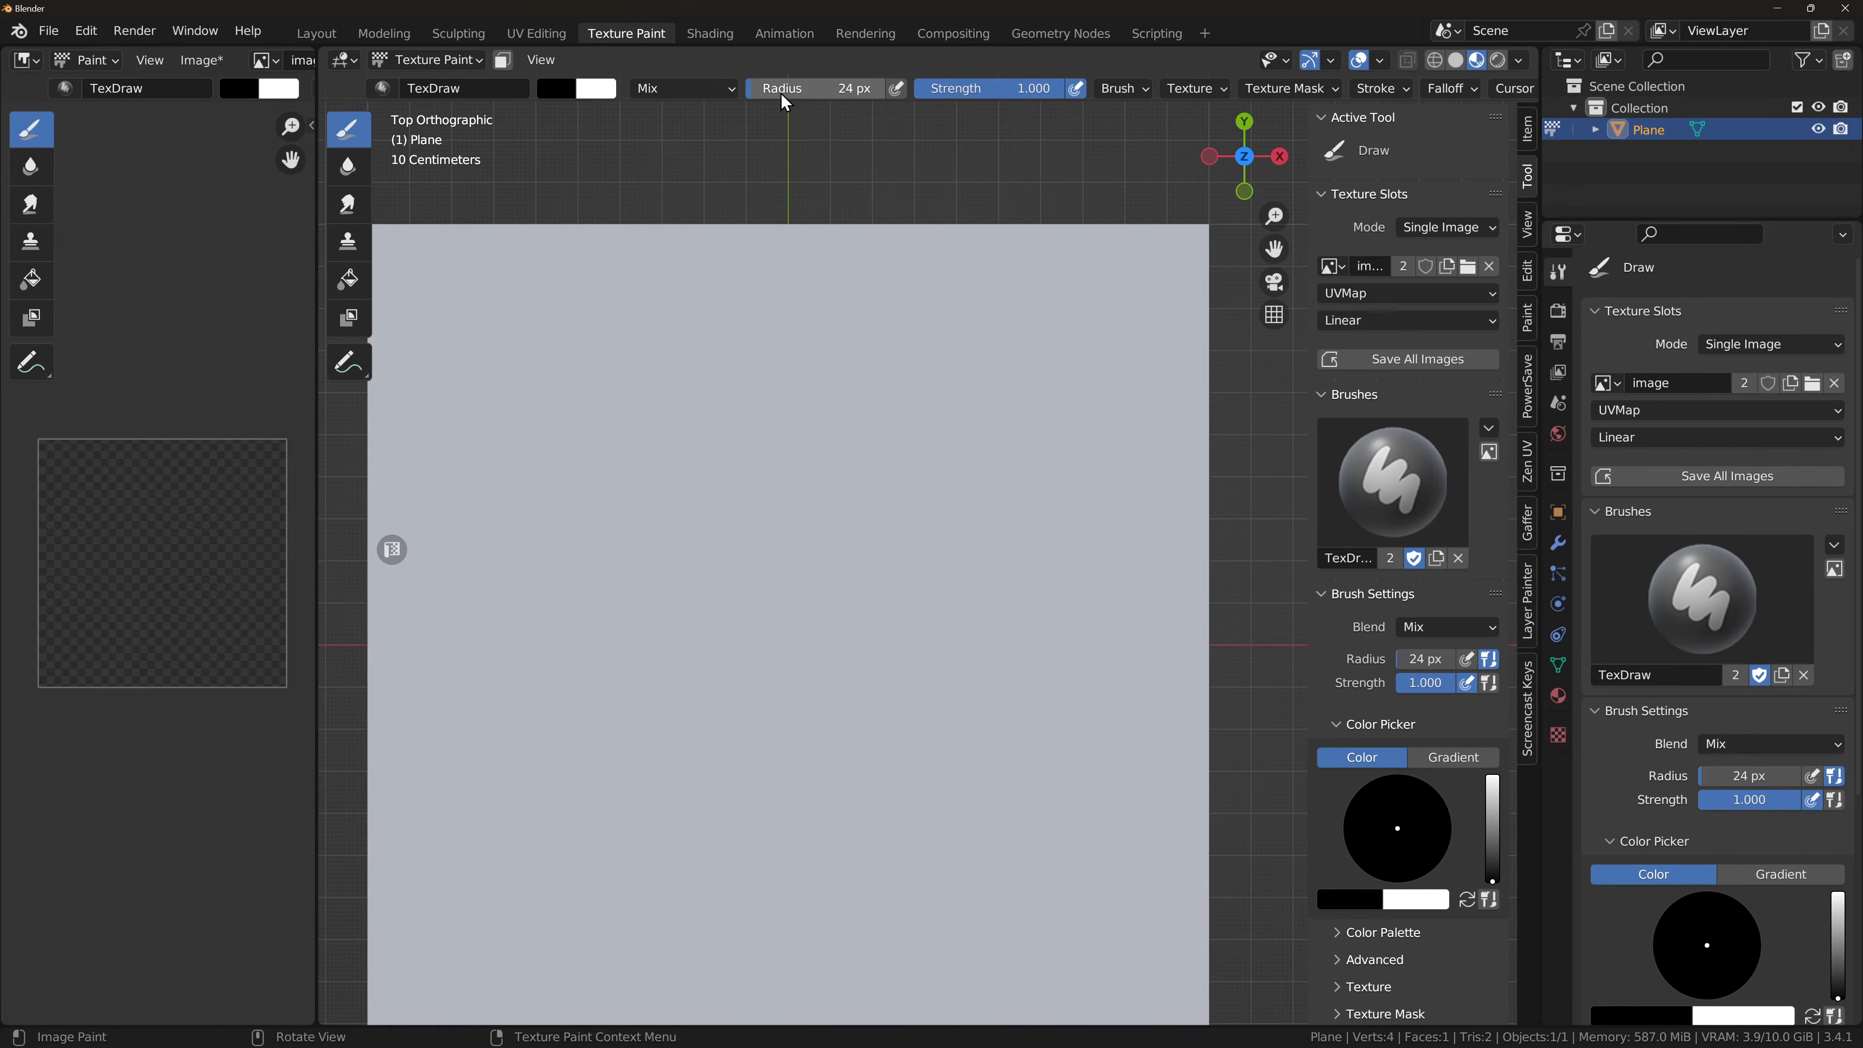
pyautogui.scroll(-1, 924, 411)
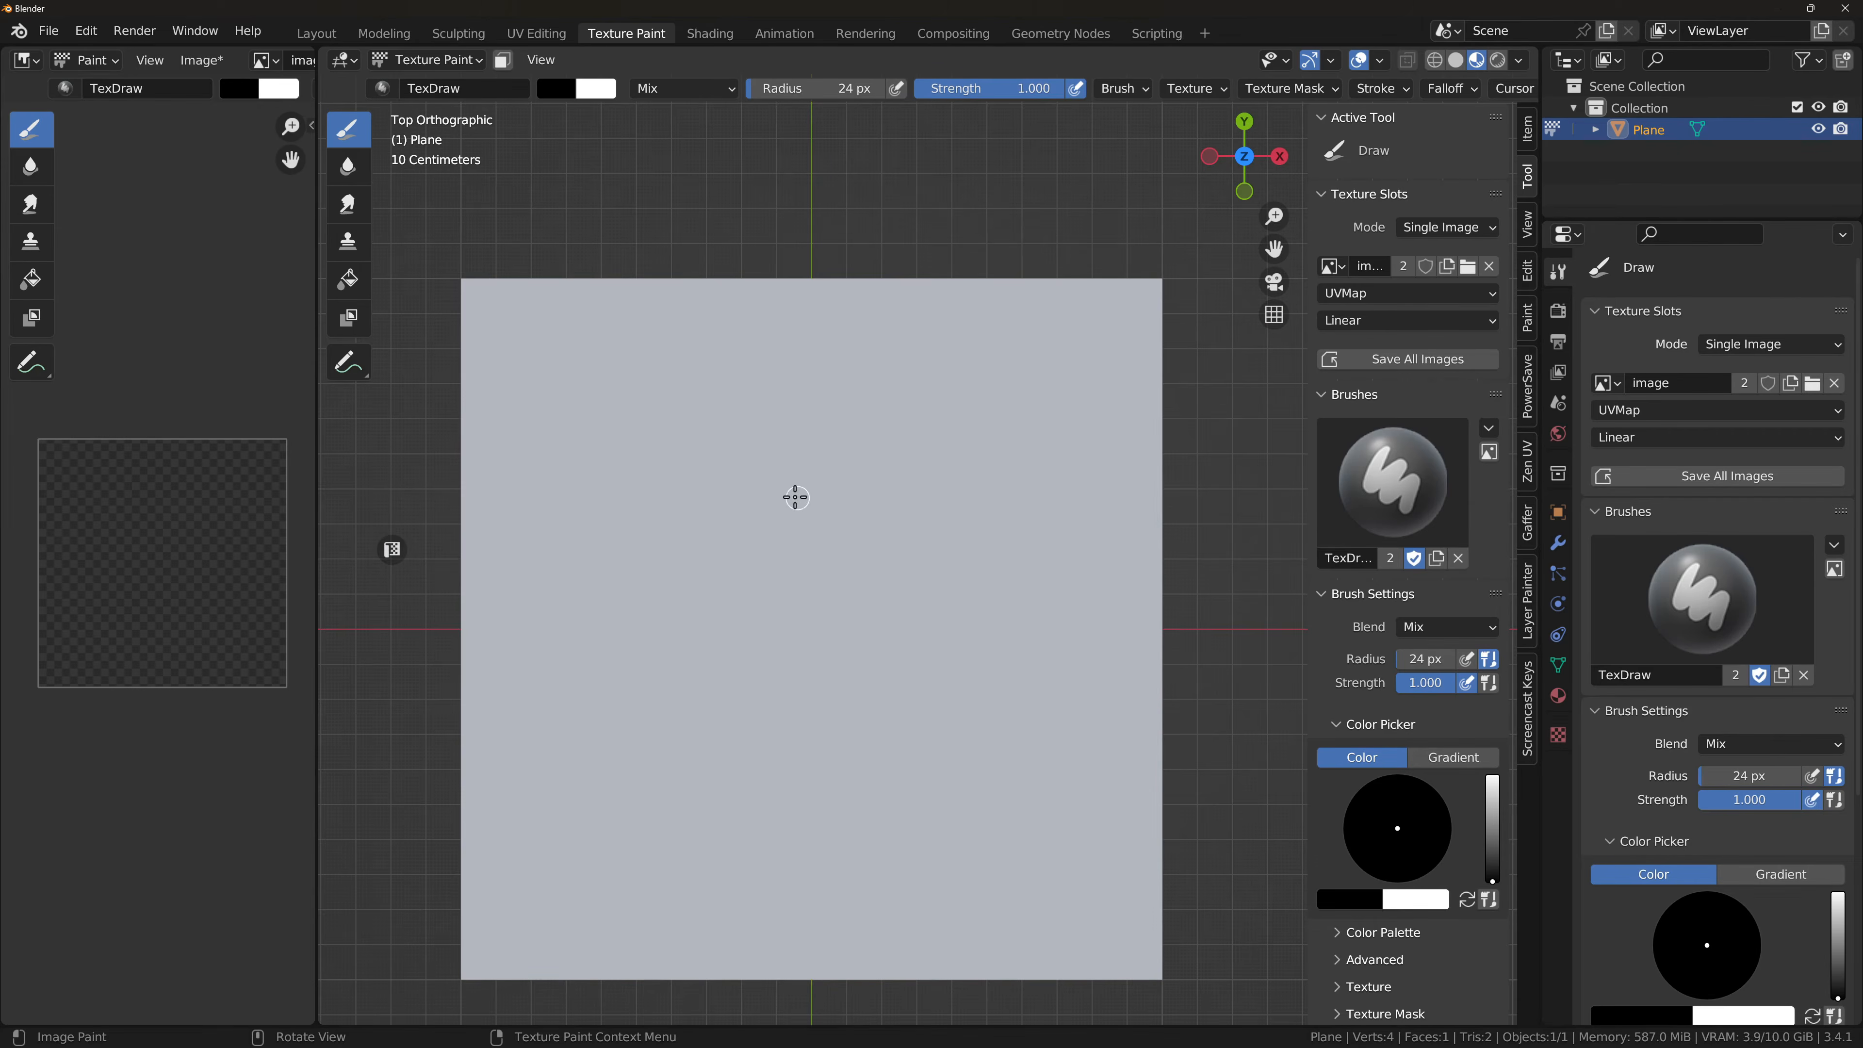
# Step: Paint a simple figure on the plane's Lines layer with a round head, pear-shaped body, two arms and two feet
pyautogui.moveTo(745, 441); pyautogui.dragTo(728, 461)
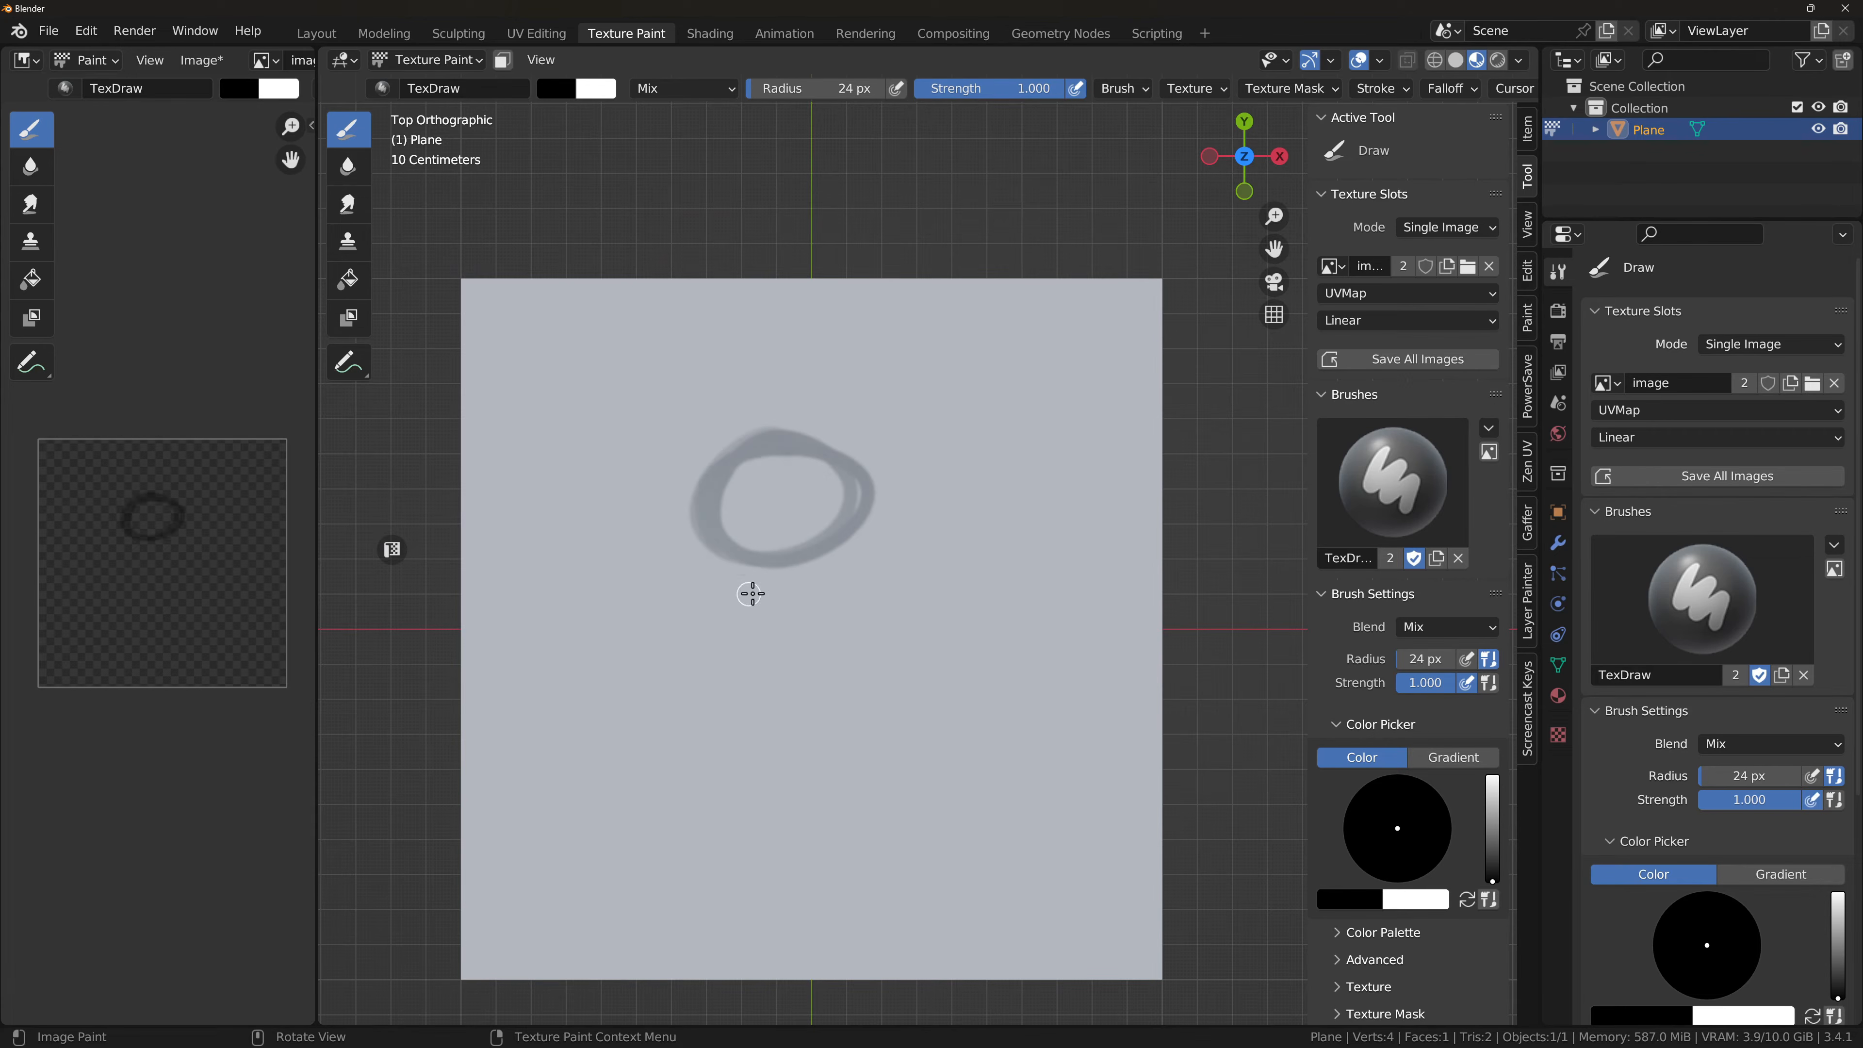
pyautogui.moveTo(758, 576)
pyautogui.mouseDown()
pyautogui.moveTo(728, 629)
pyautogui.moveTo(815, 908)
pyautogui.moveTo(782, 591)
pyautogui.mouseUp()
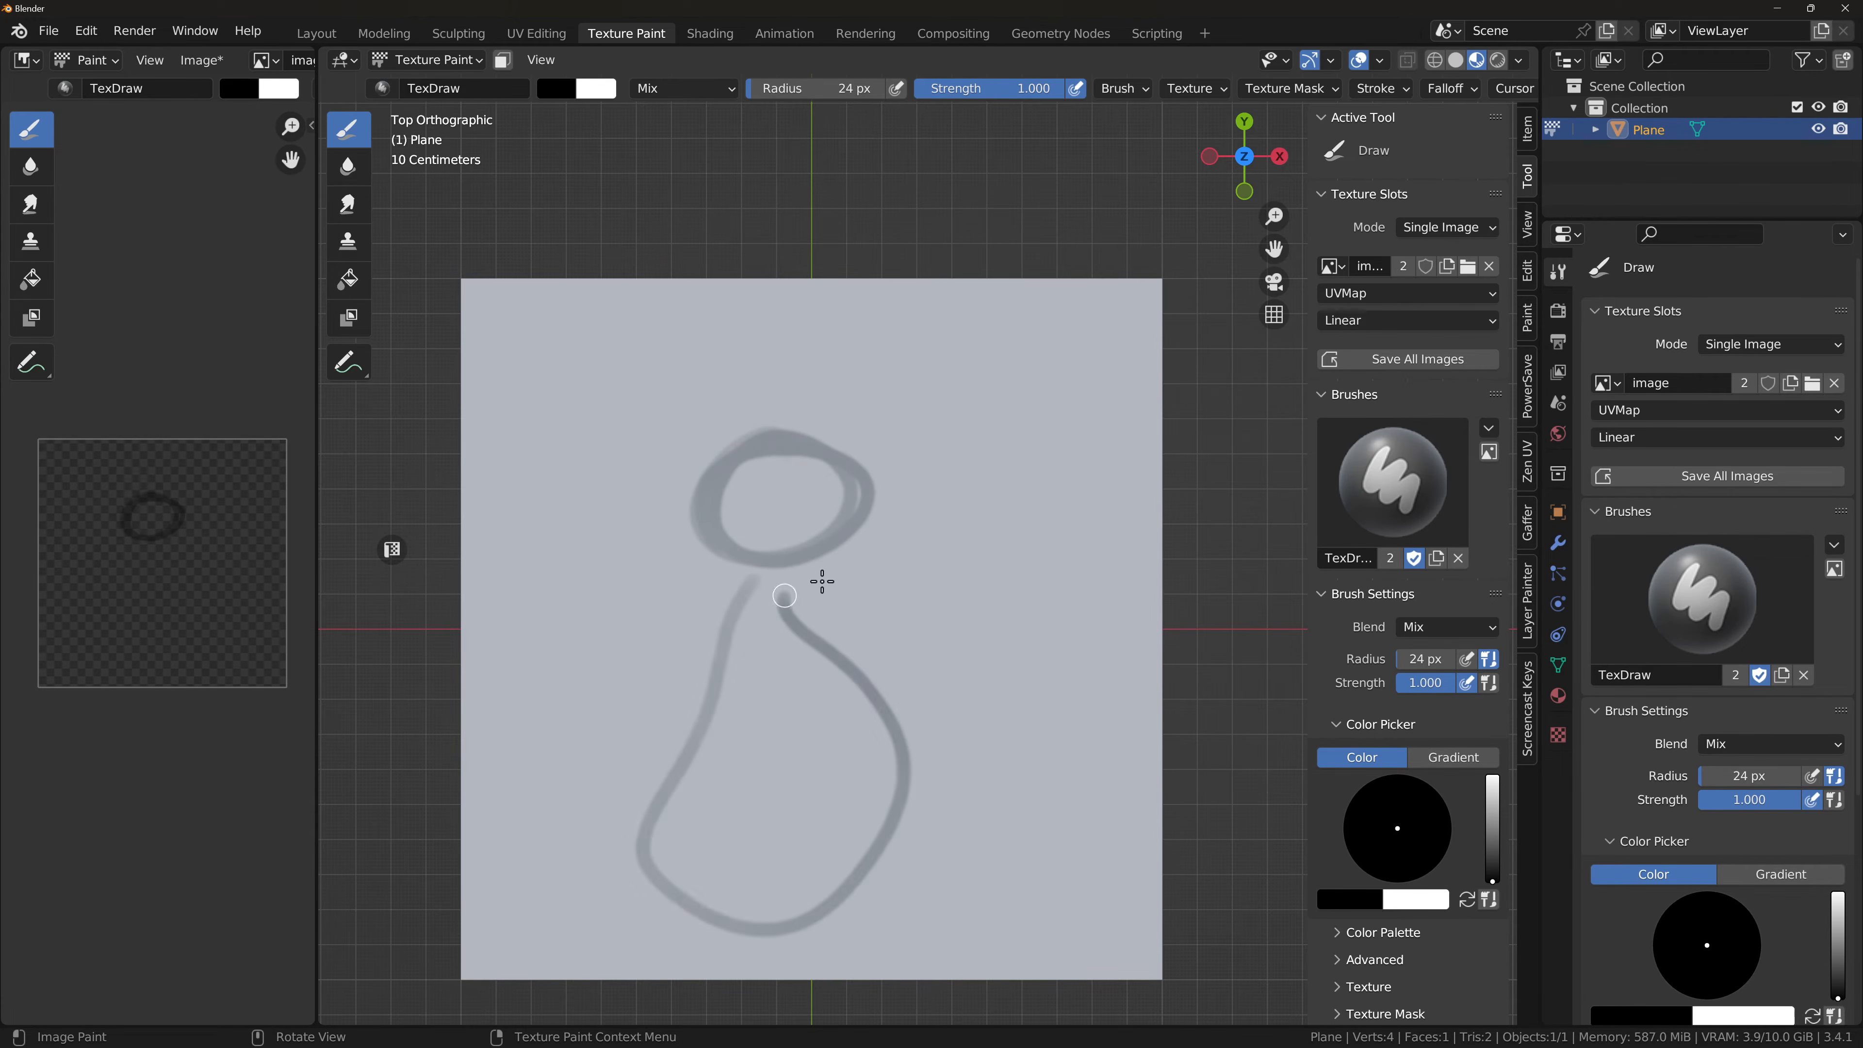
pyautogui.moveTo(829, 653); pyautogui.dragTo(917, 614)
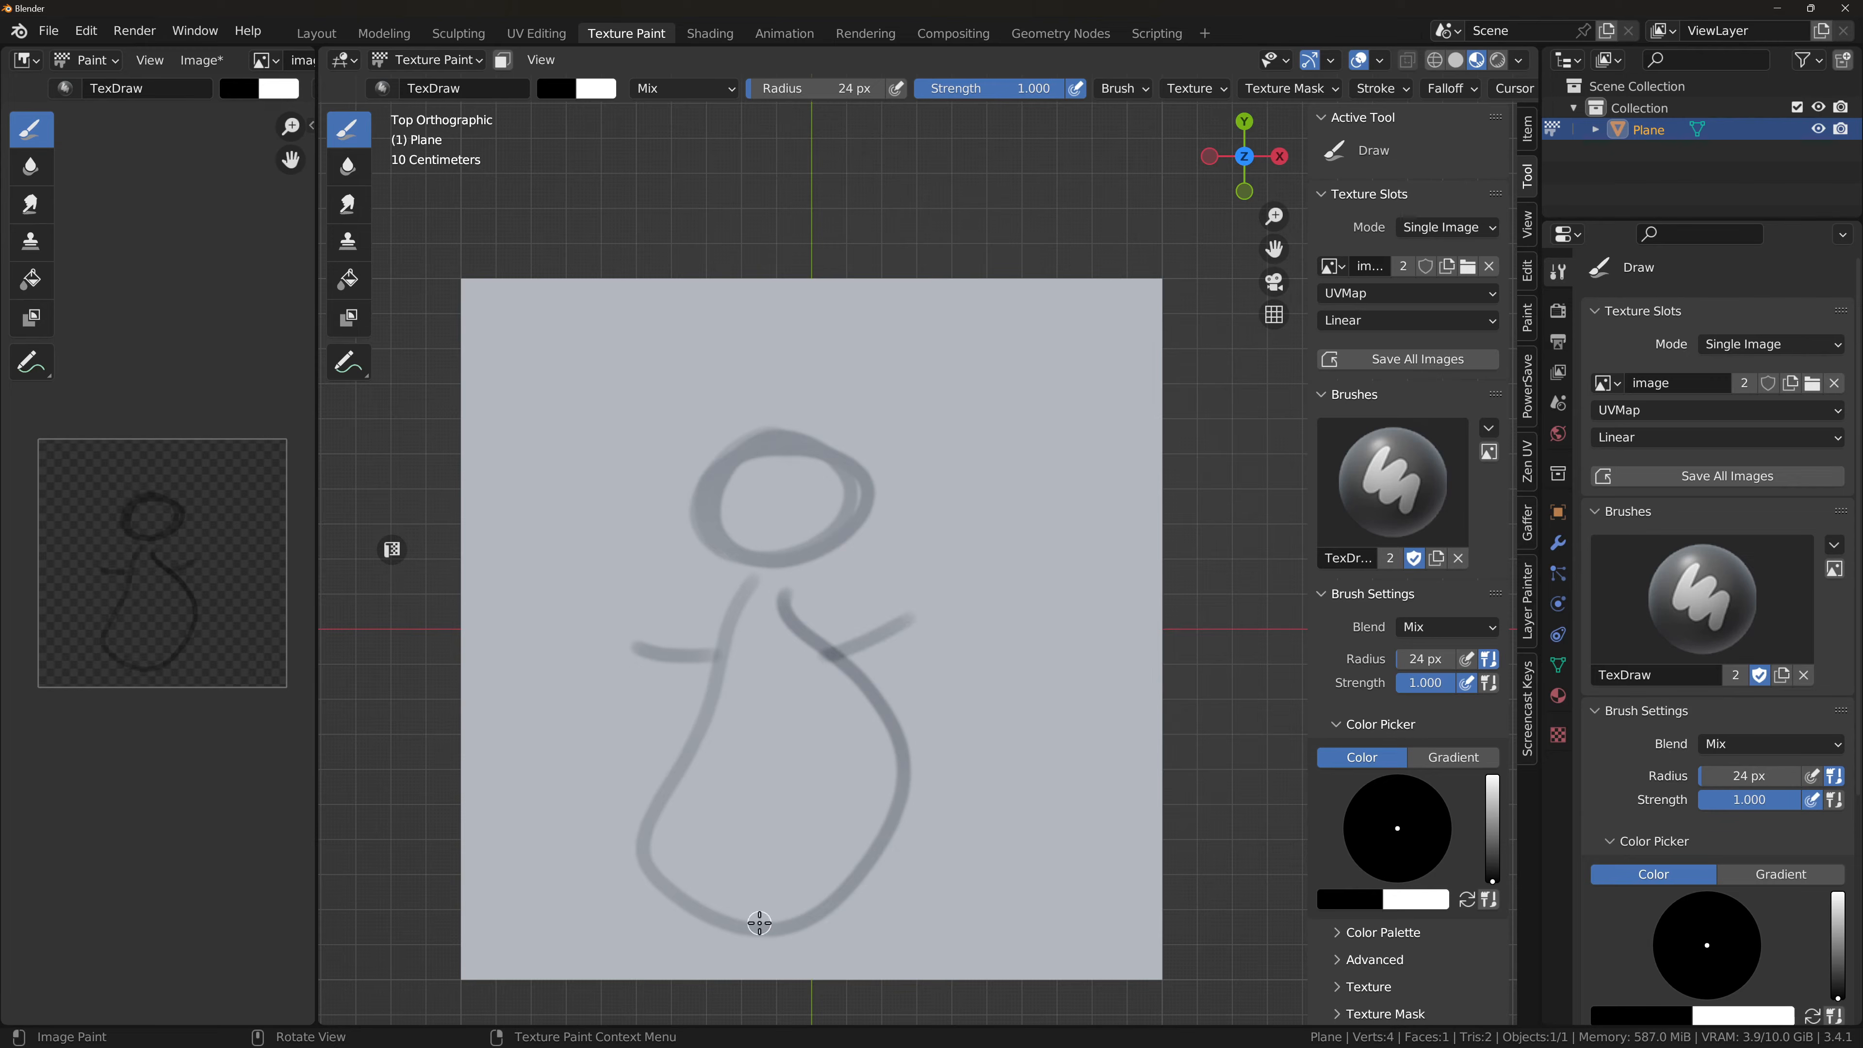
pyautogui.moveTo(730, 930)
pyautogui.mouseDown()
pyautogui.moveTo(715, 964)
pyautogui.moveTo(819, 951)
pyautogui.mouseUp()
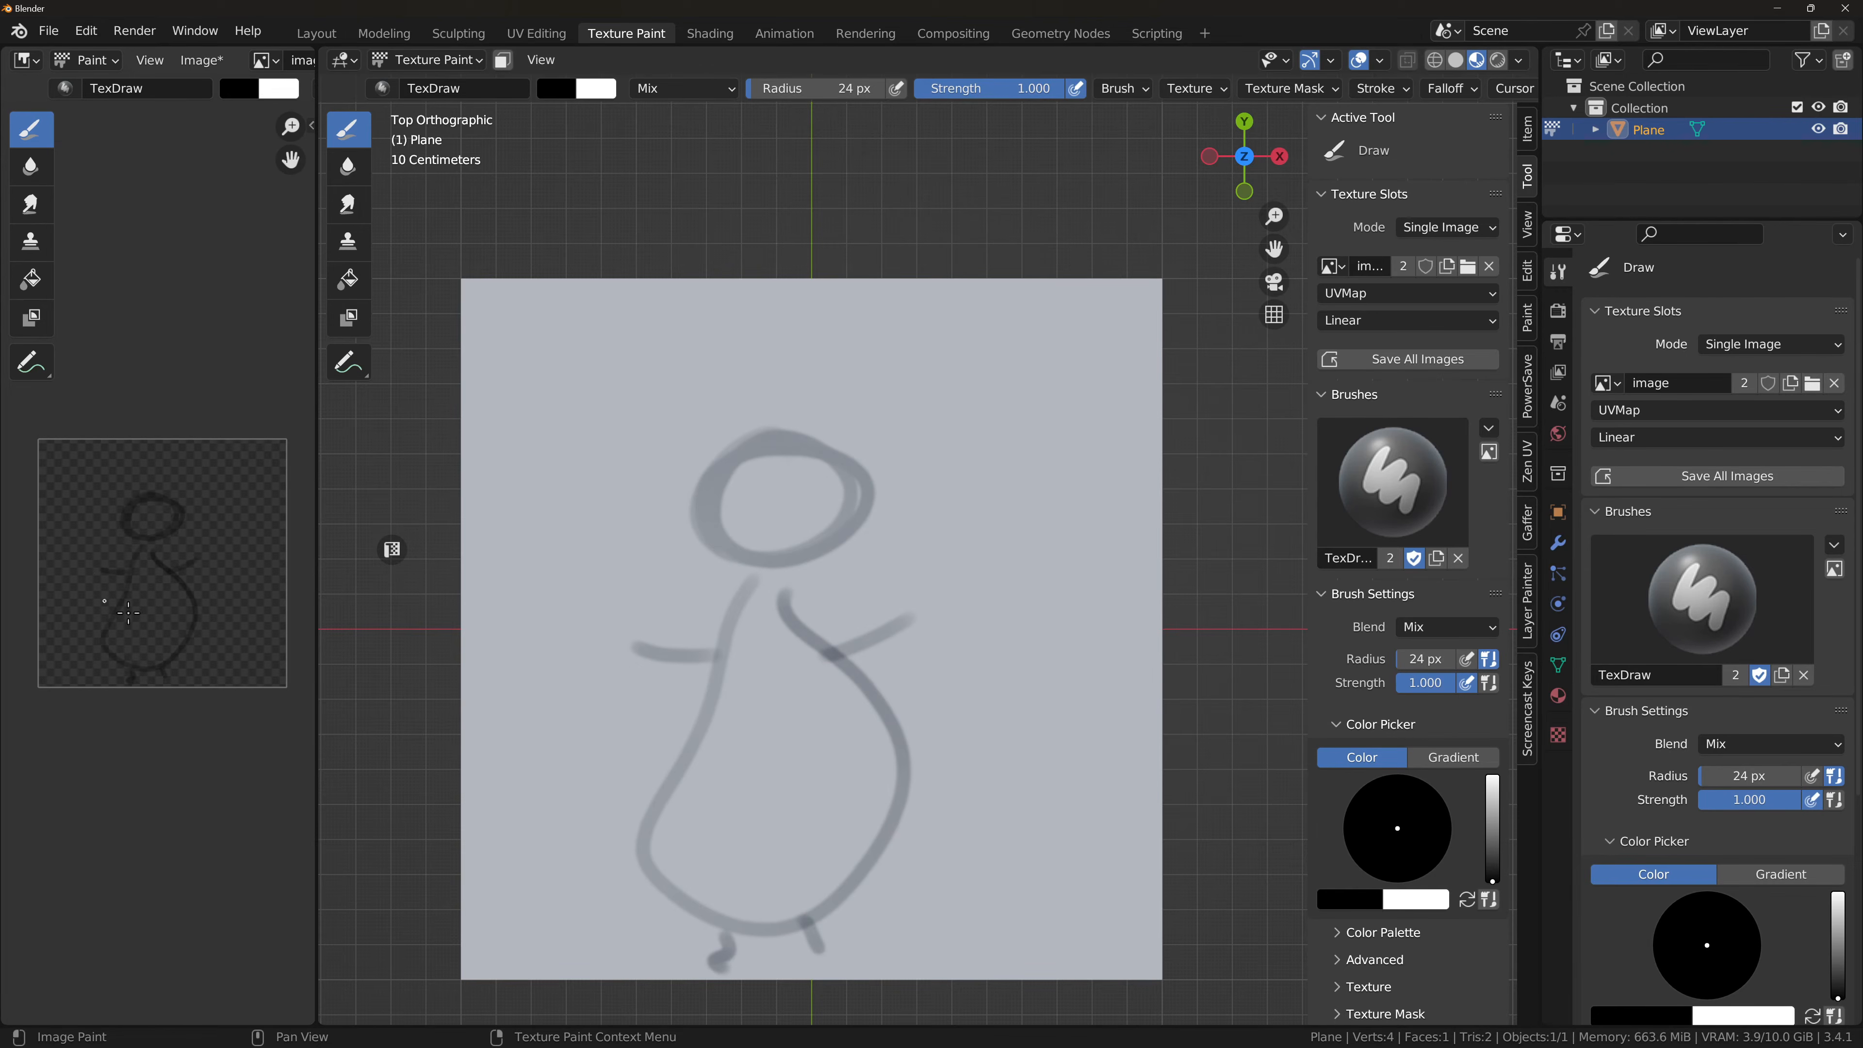
# Step: Turn off pen pressure for the brush strength, paint two eyes and a smiling mouth inside the head, and return to the Layer Painter settings
pyautogui.click(1076, 88)
pyautogui.moveTo(752, 448)
pyautogui.mouseDown()
pyautogui.moveTo(726, 558)
pyautogui.moveTo(698, 486)
pyautogui.moveTo(760, 450)
pyautogui.mouseUp()
pyautogui.hotkey('ctrl', 'z')
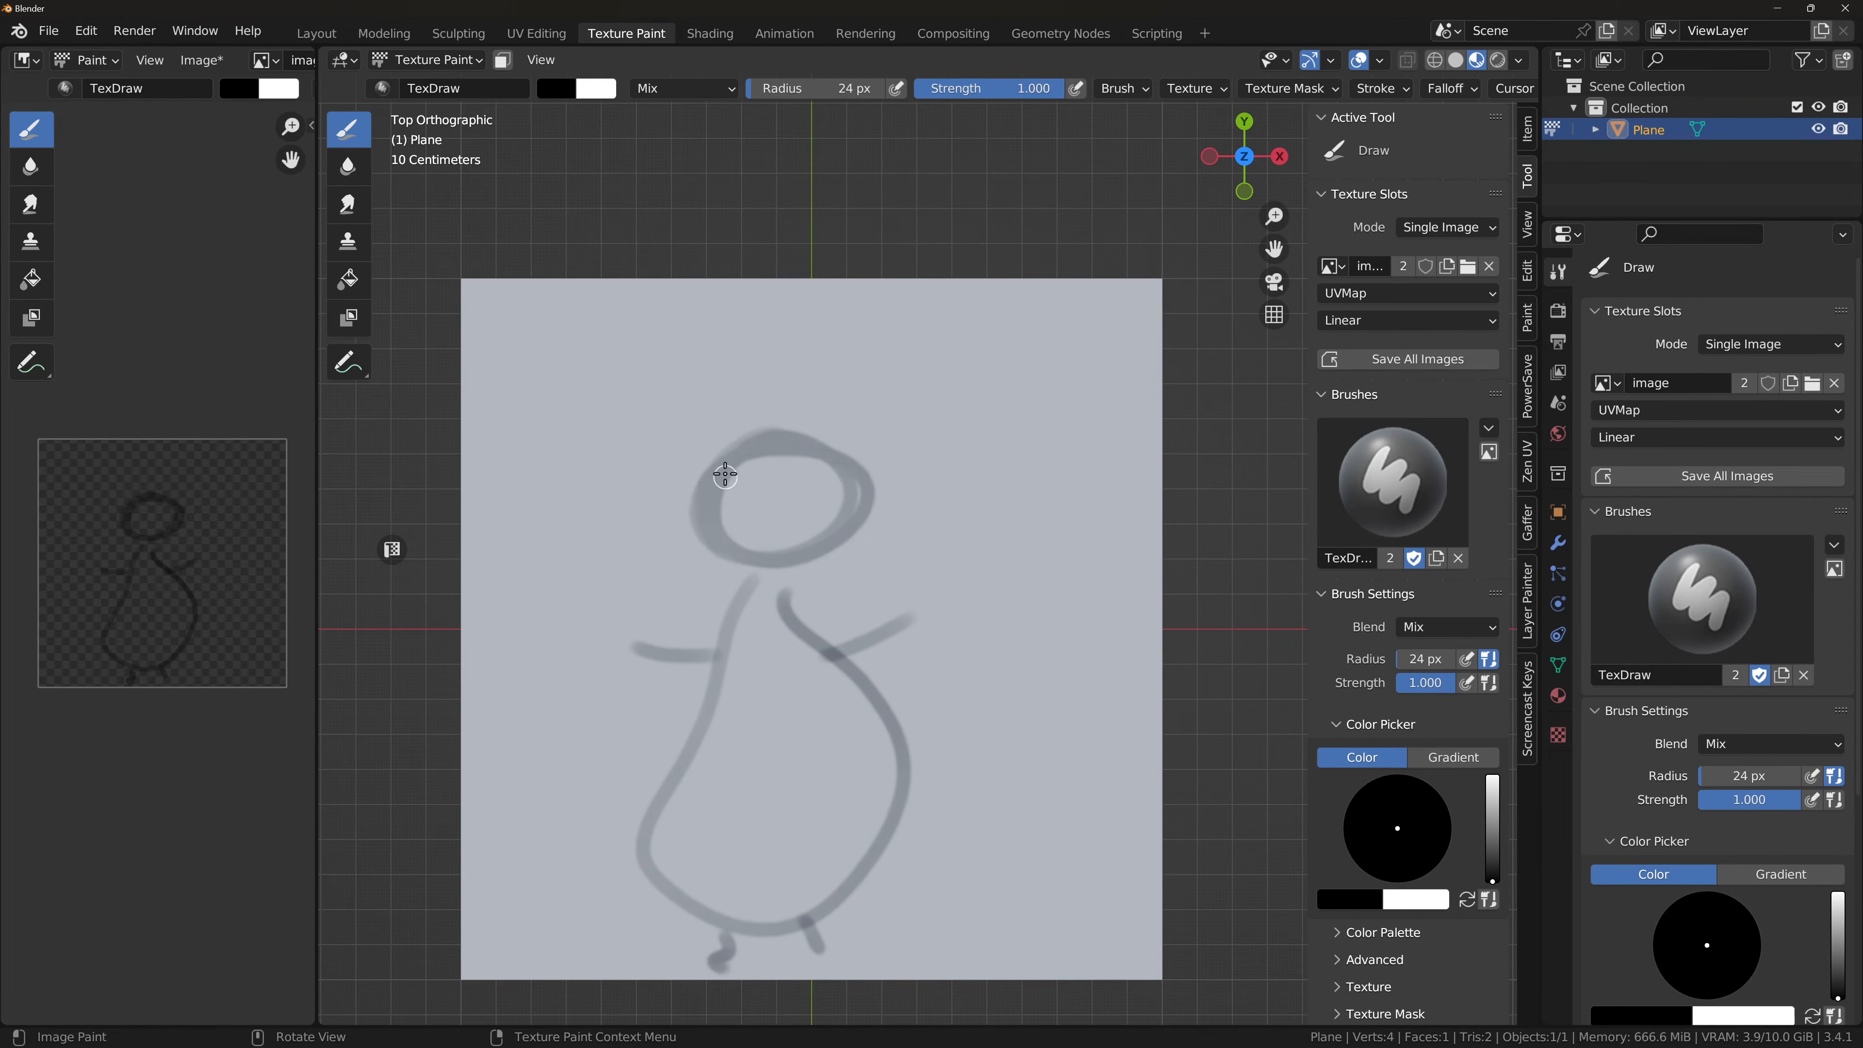
pyautogui.click(755, 497)
pyautogui.click(782, 494)
pyautogui.moveTo(741, 523); pyautogui.dragTo(807, 526)
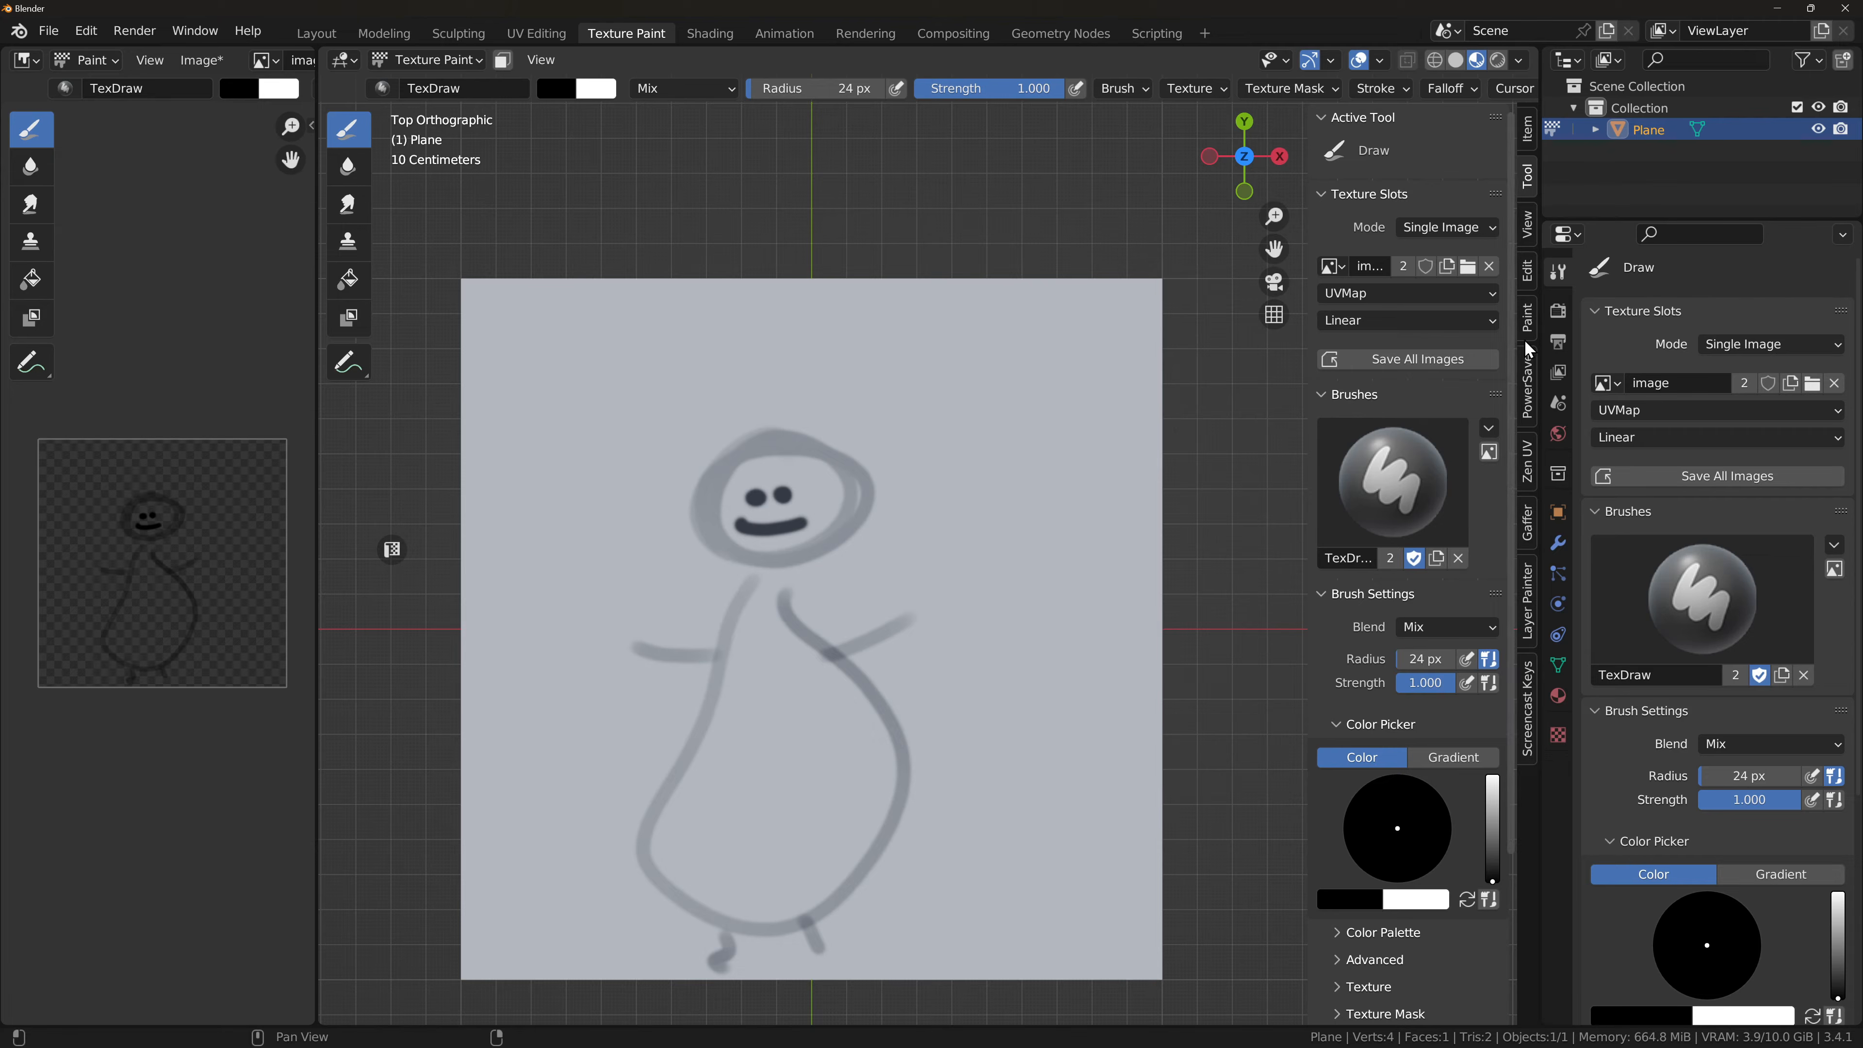
pyautogui.click(1530, 616)
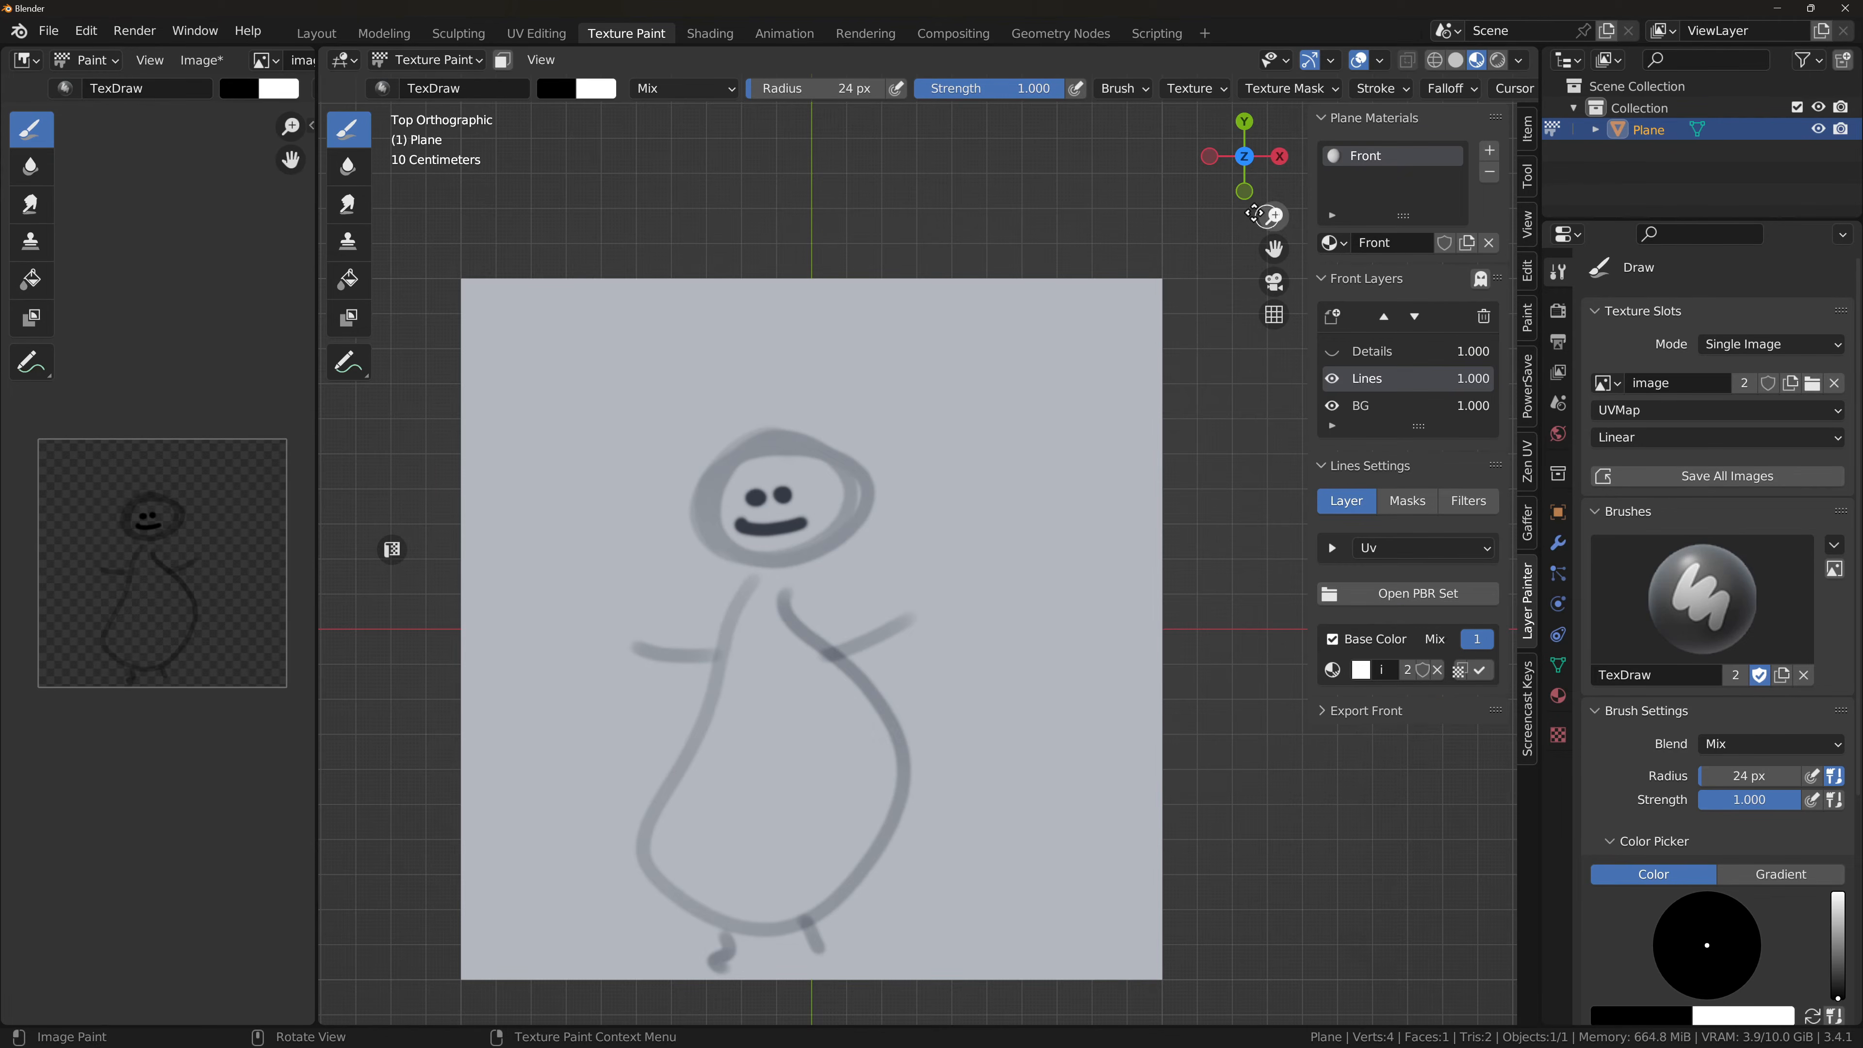
# Step: Show the Details layer, make it active, and add a transparent 4096-resolution paint image to its base color
pyautogui.click(1330, 351)
pyautogui.click(1362, 353)
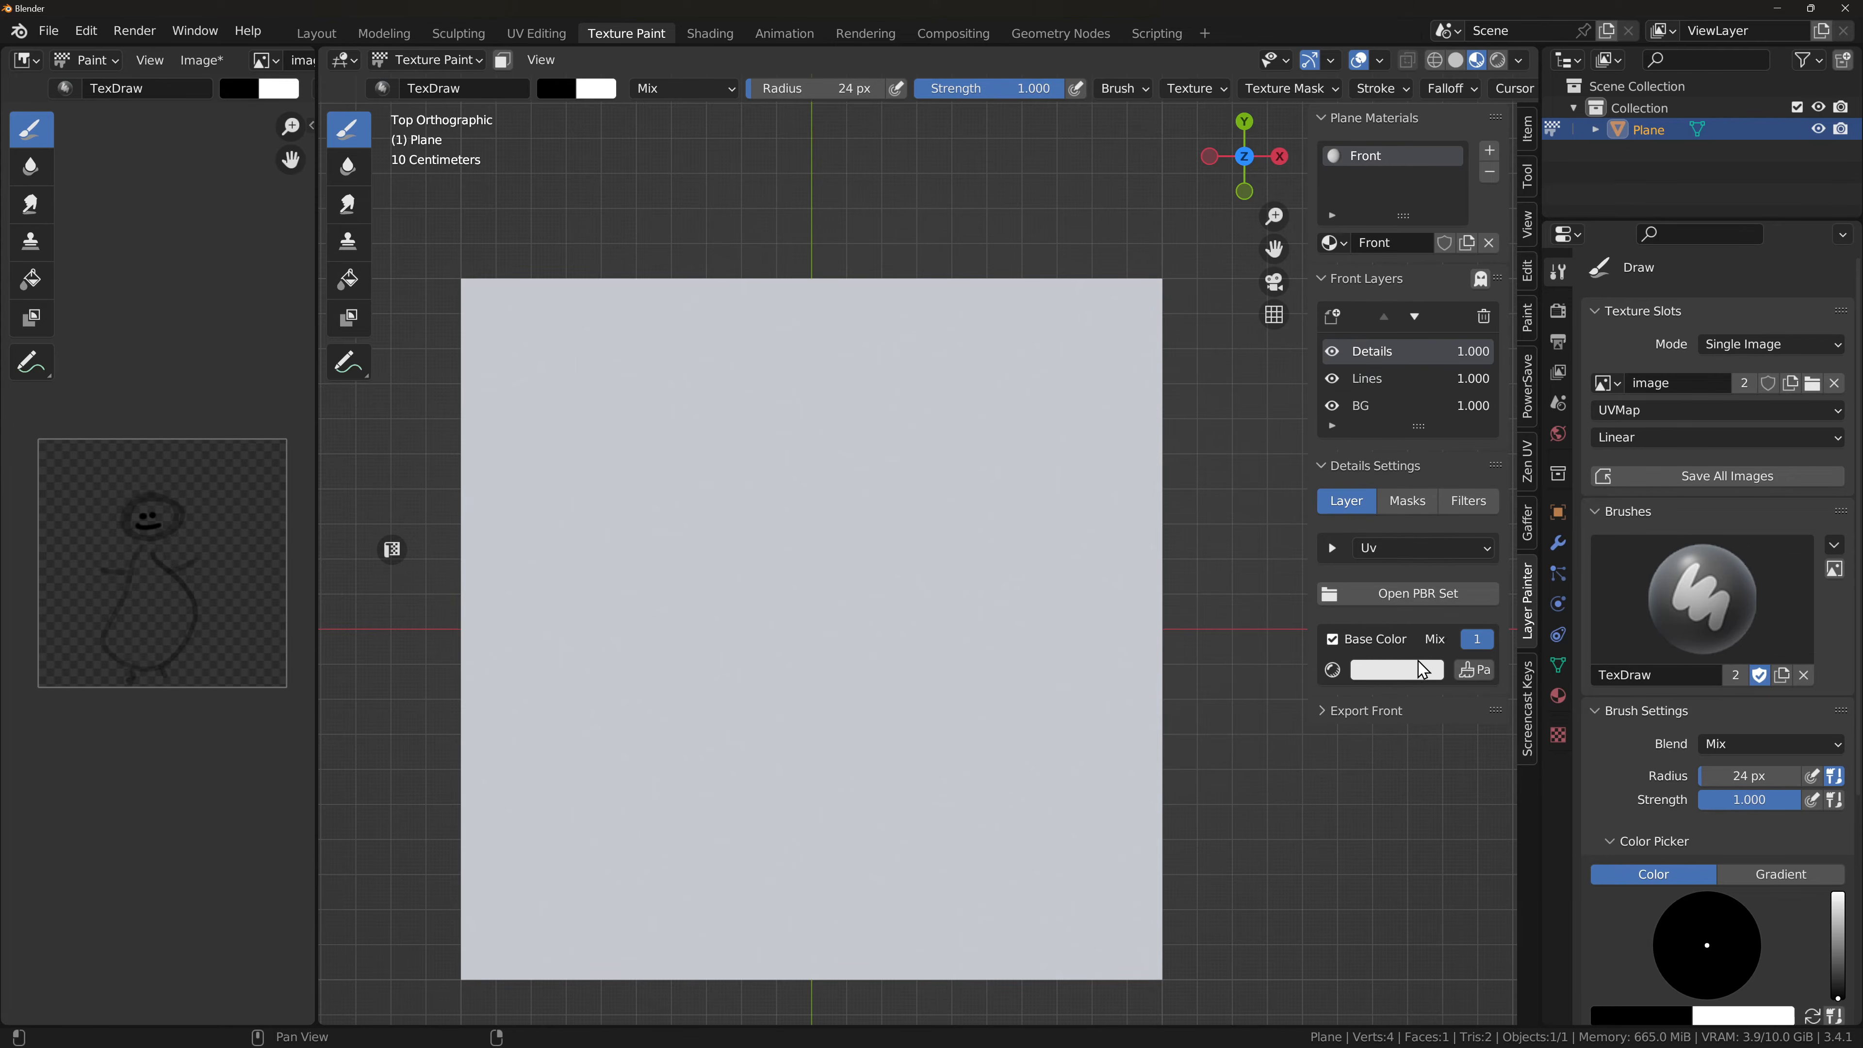
pyautogui.click(1332, 352)
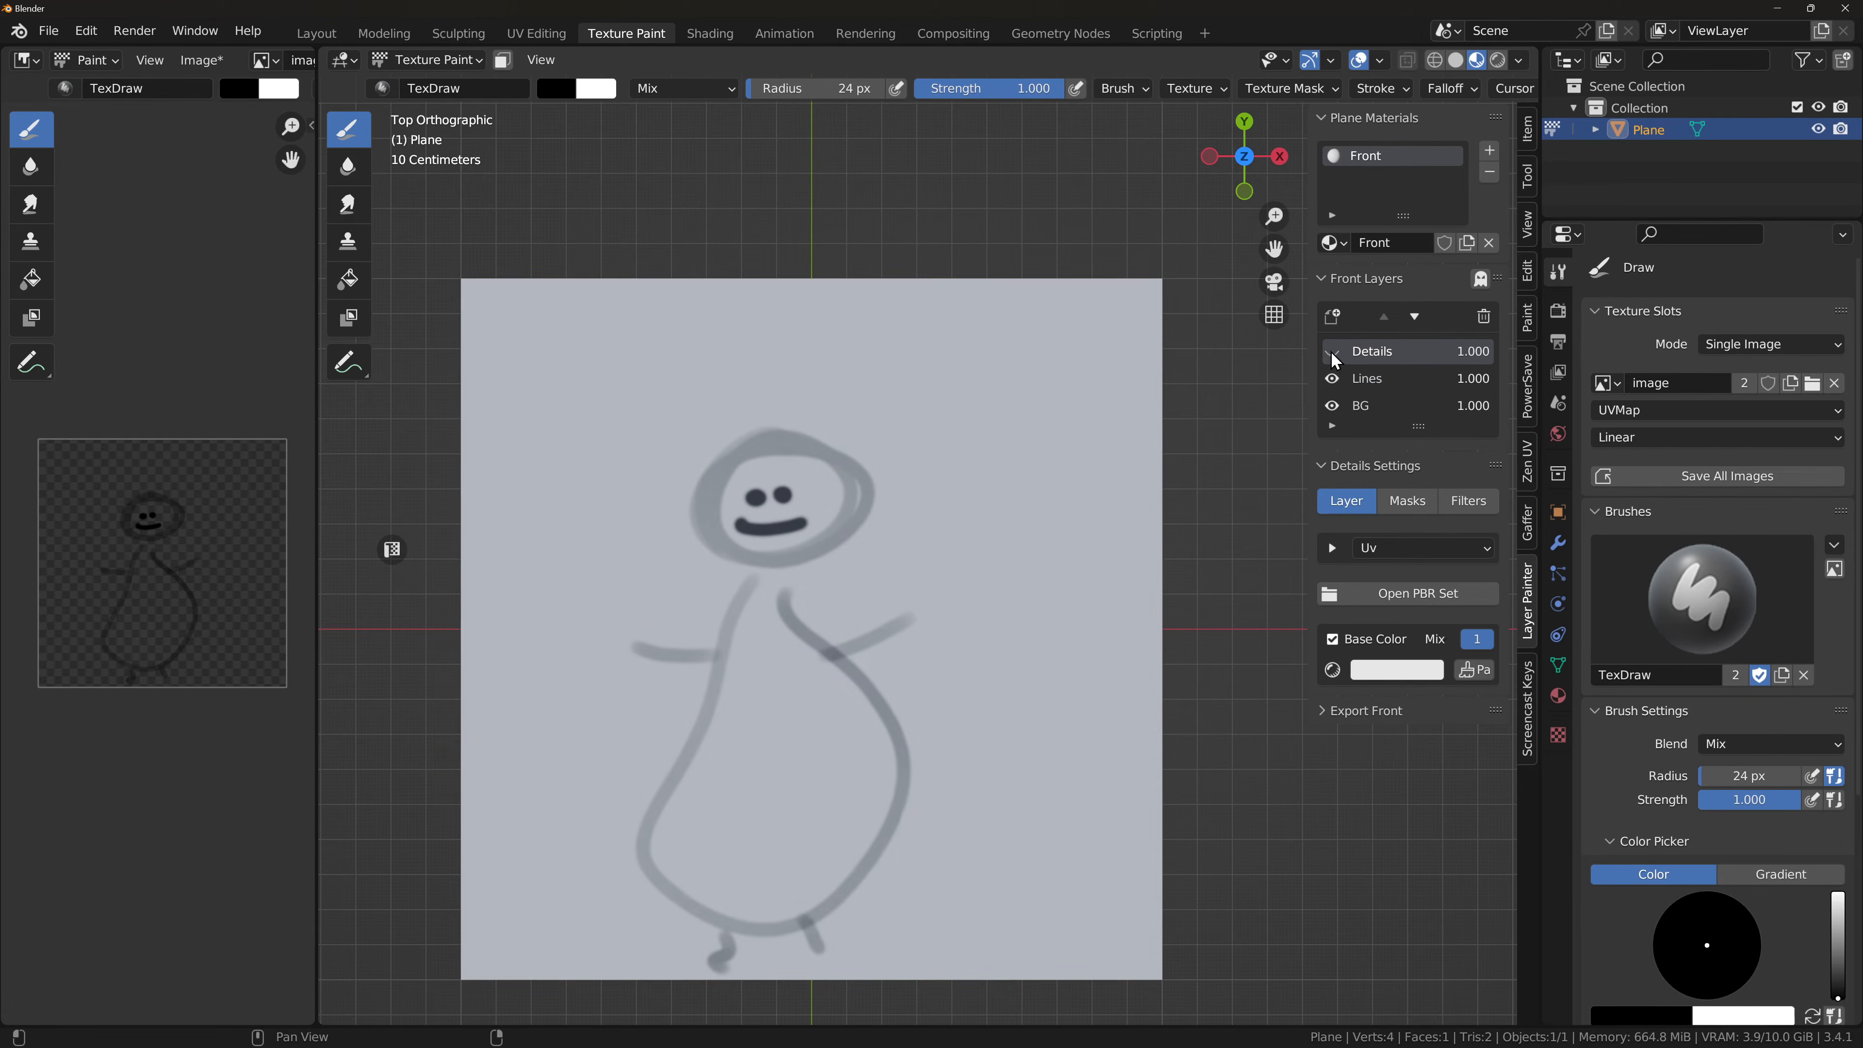
pyautogui.click(1330, 353)
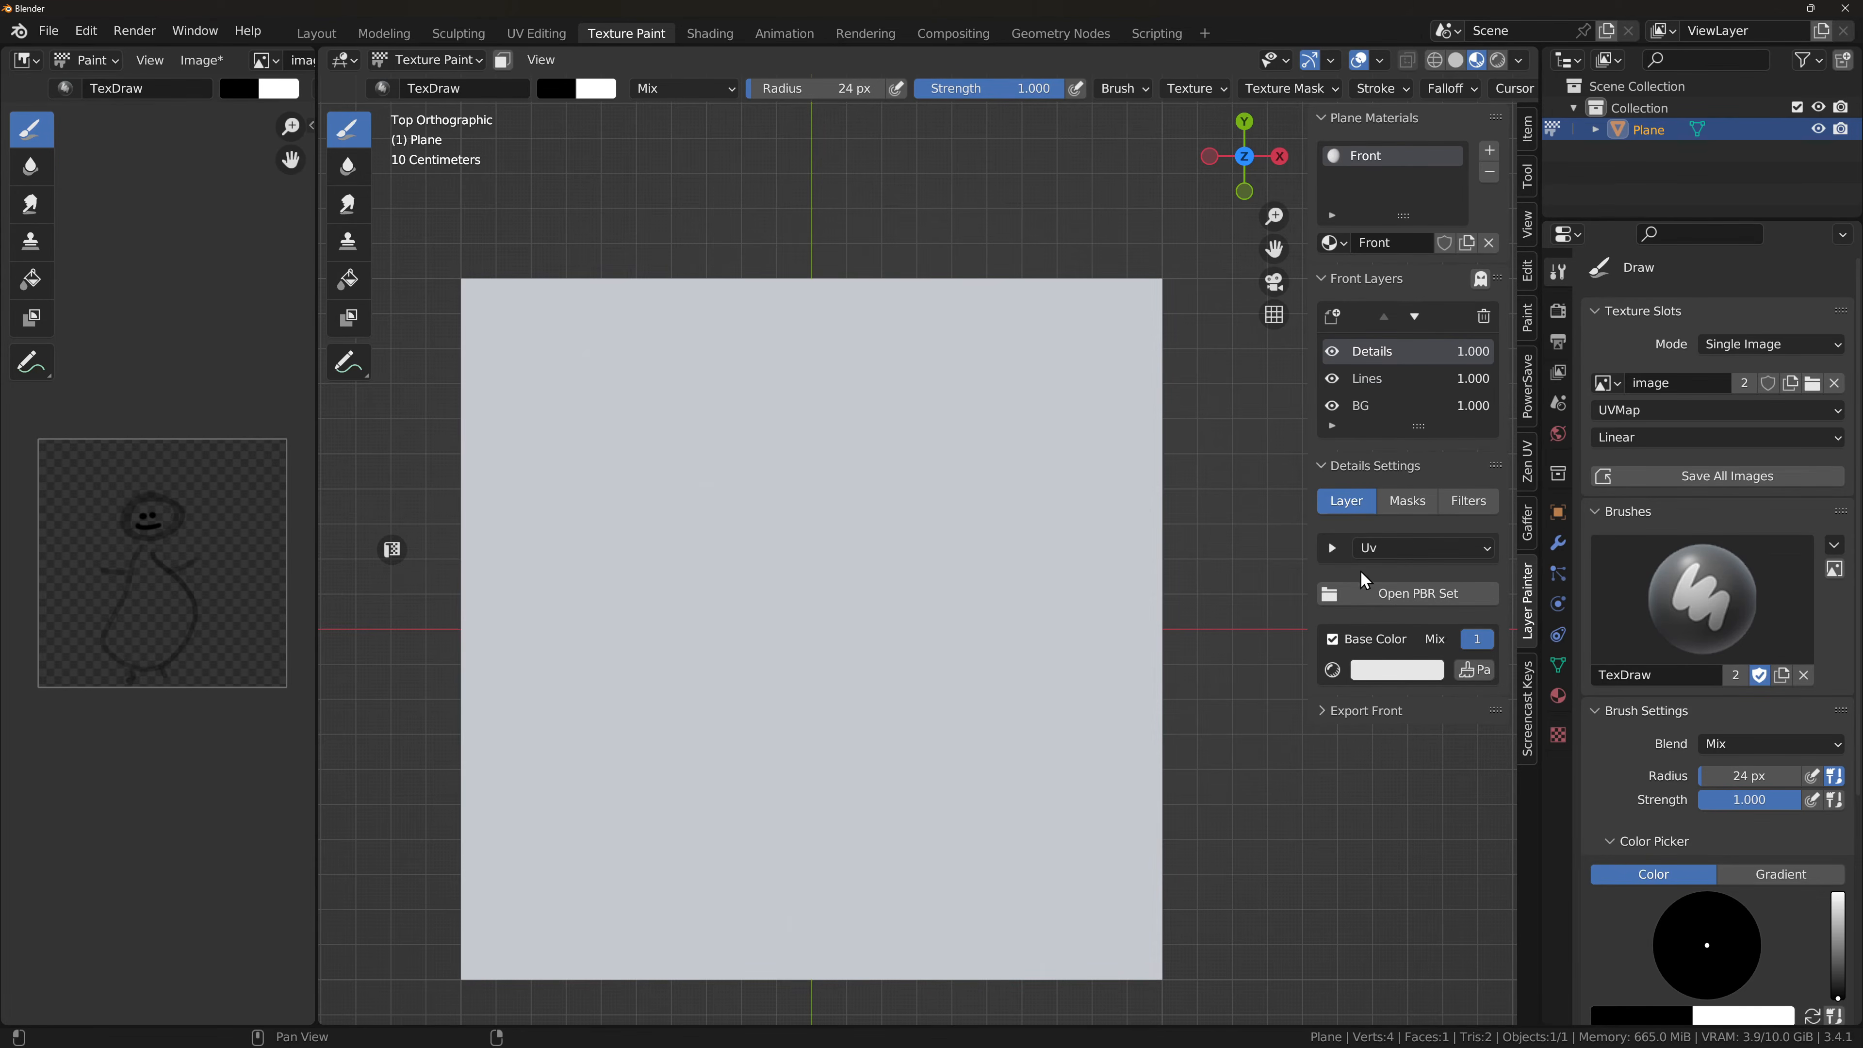
pyautogui.click(1477, 670)
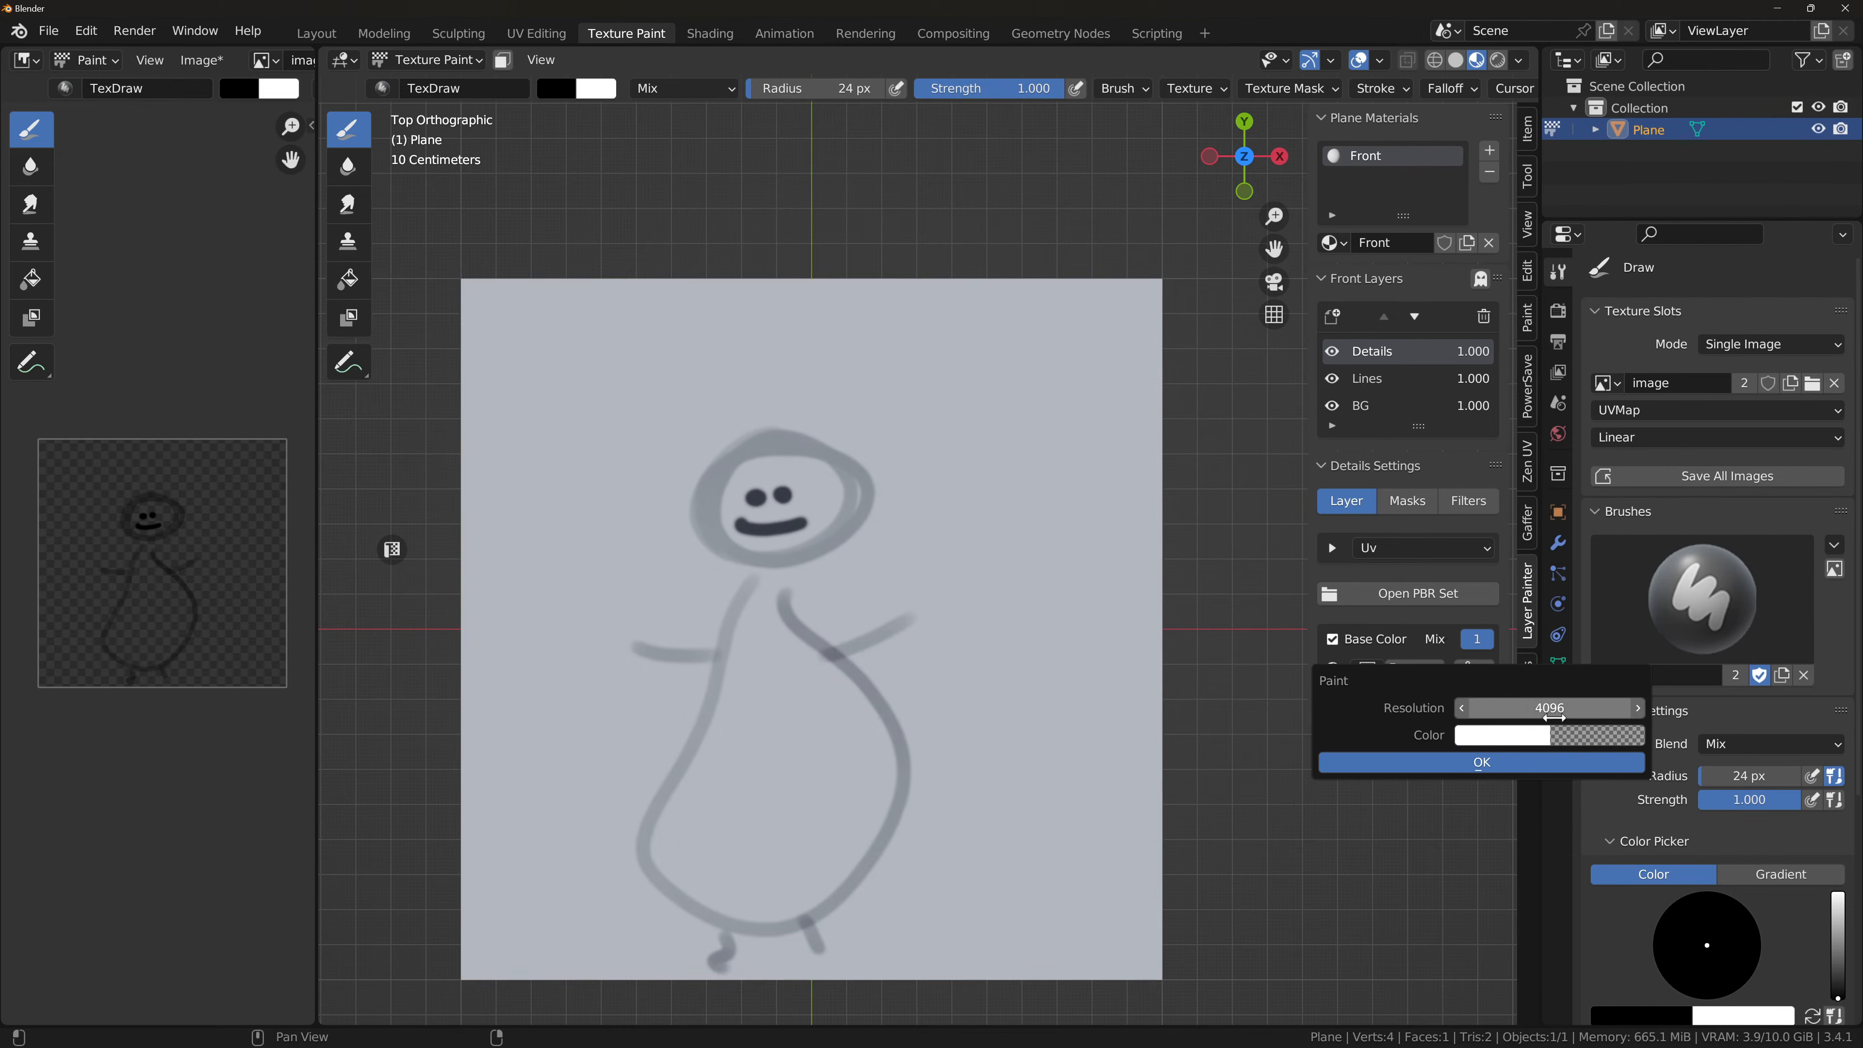
pyautogui.click(1496, 770)
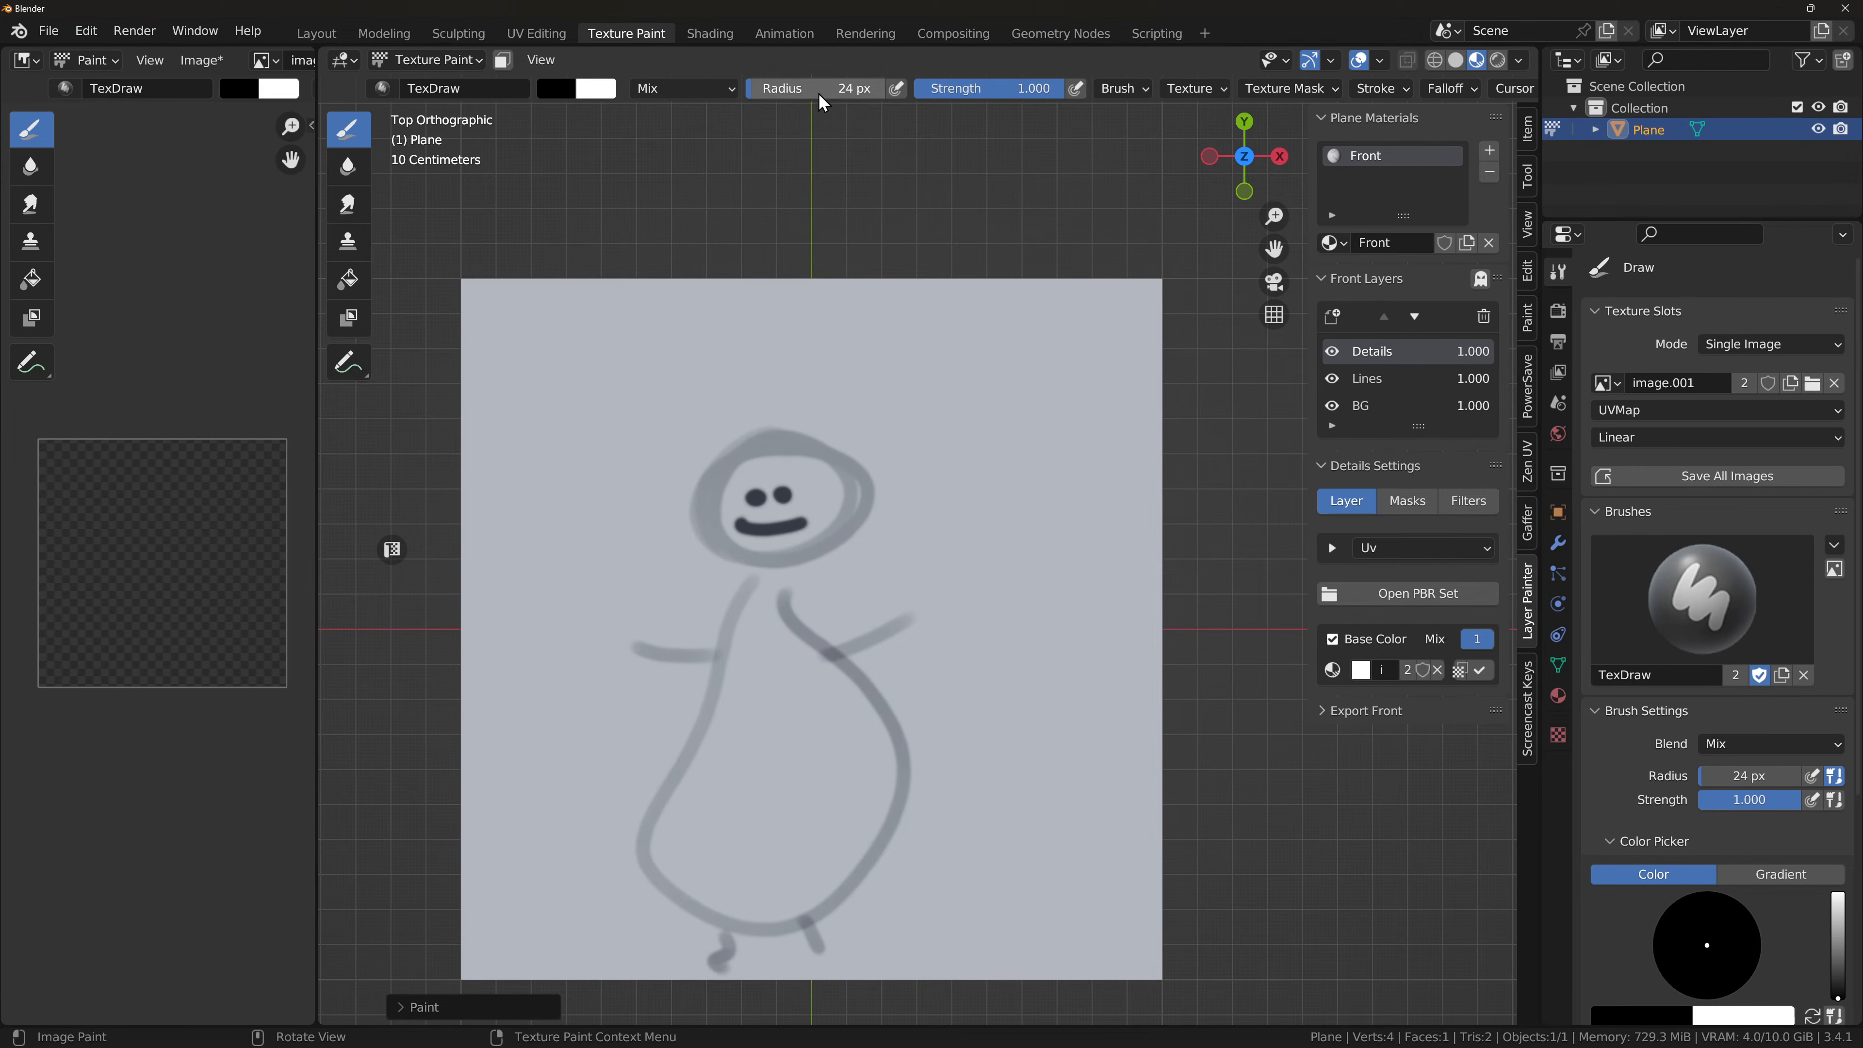
# Step: Enable pen pressure for the brush radius and paint a hat with a flat brim and boxy crown above the head on Details
pyautogui.click(896, 88)
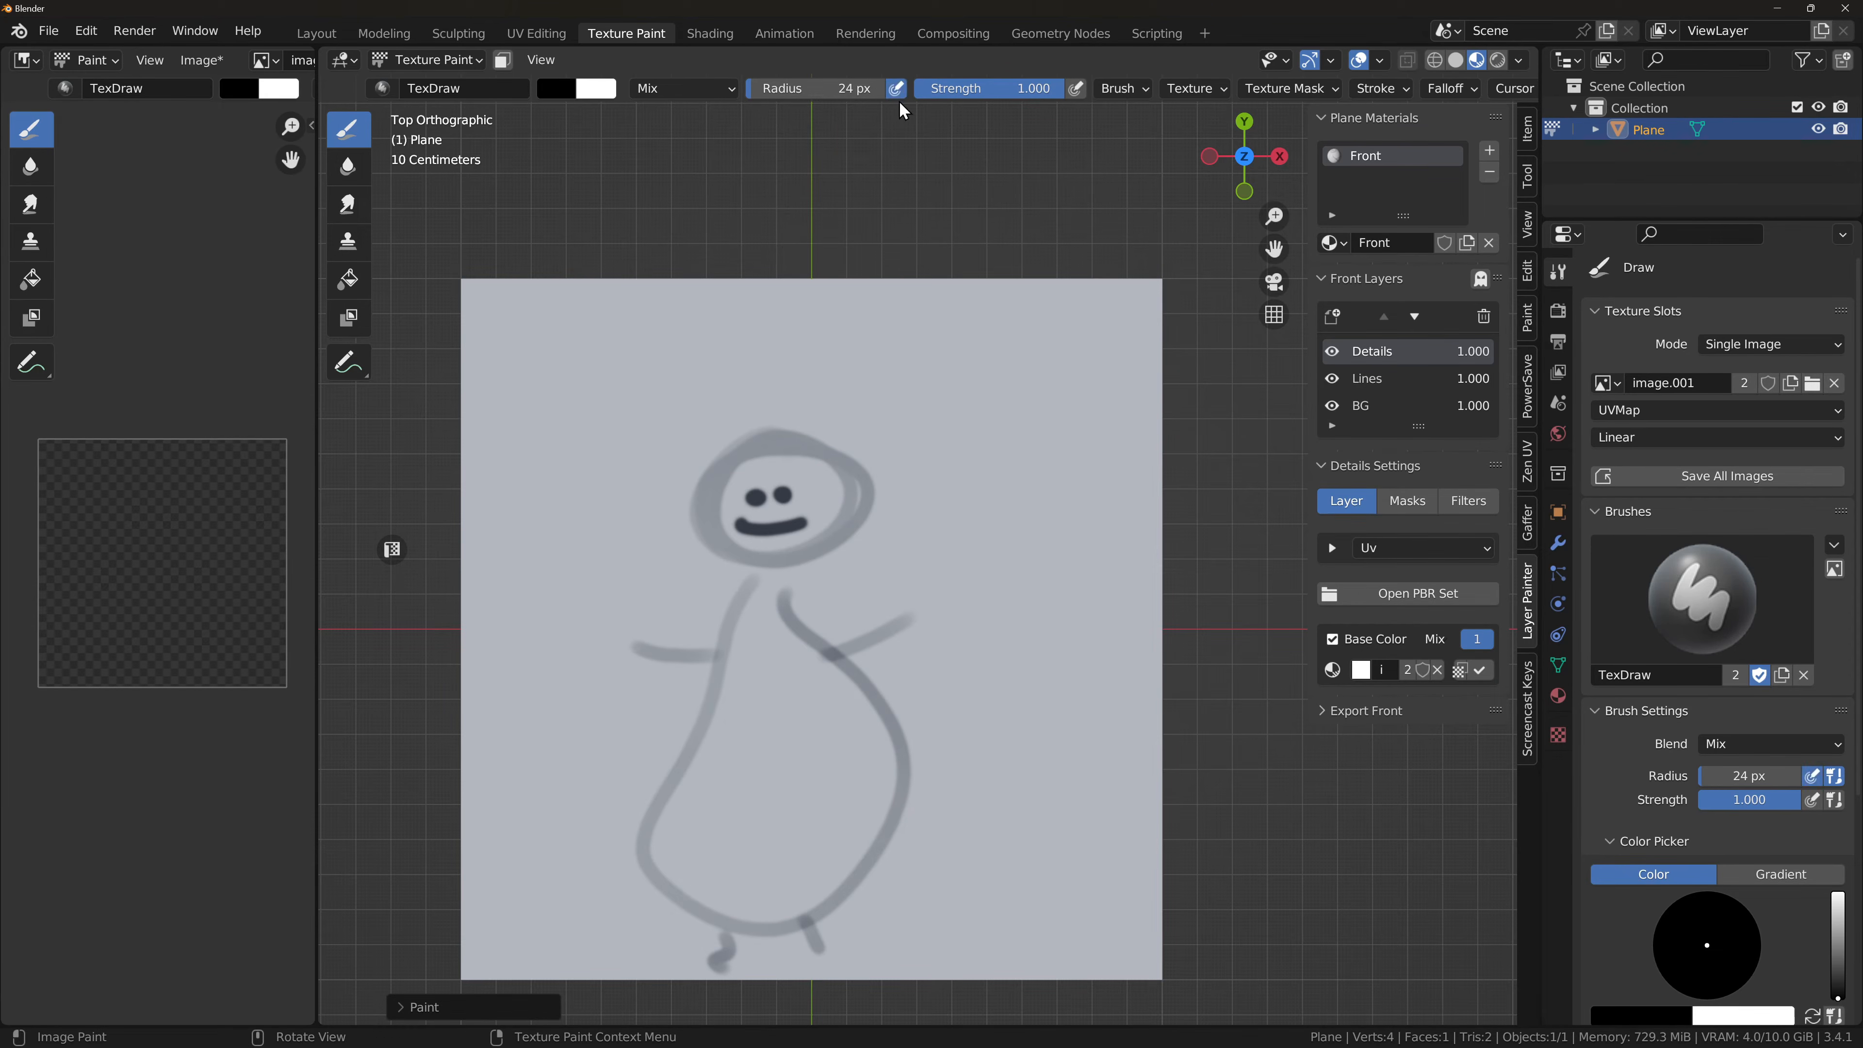
pyautogui.click(894, 86)
pyautogui.click(894, 90)
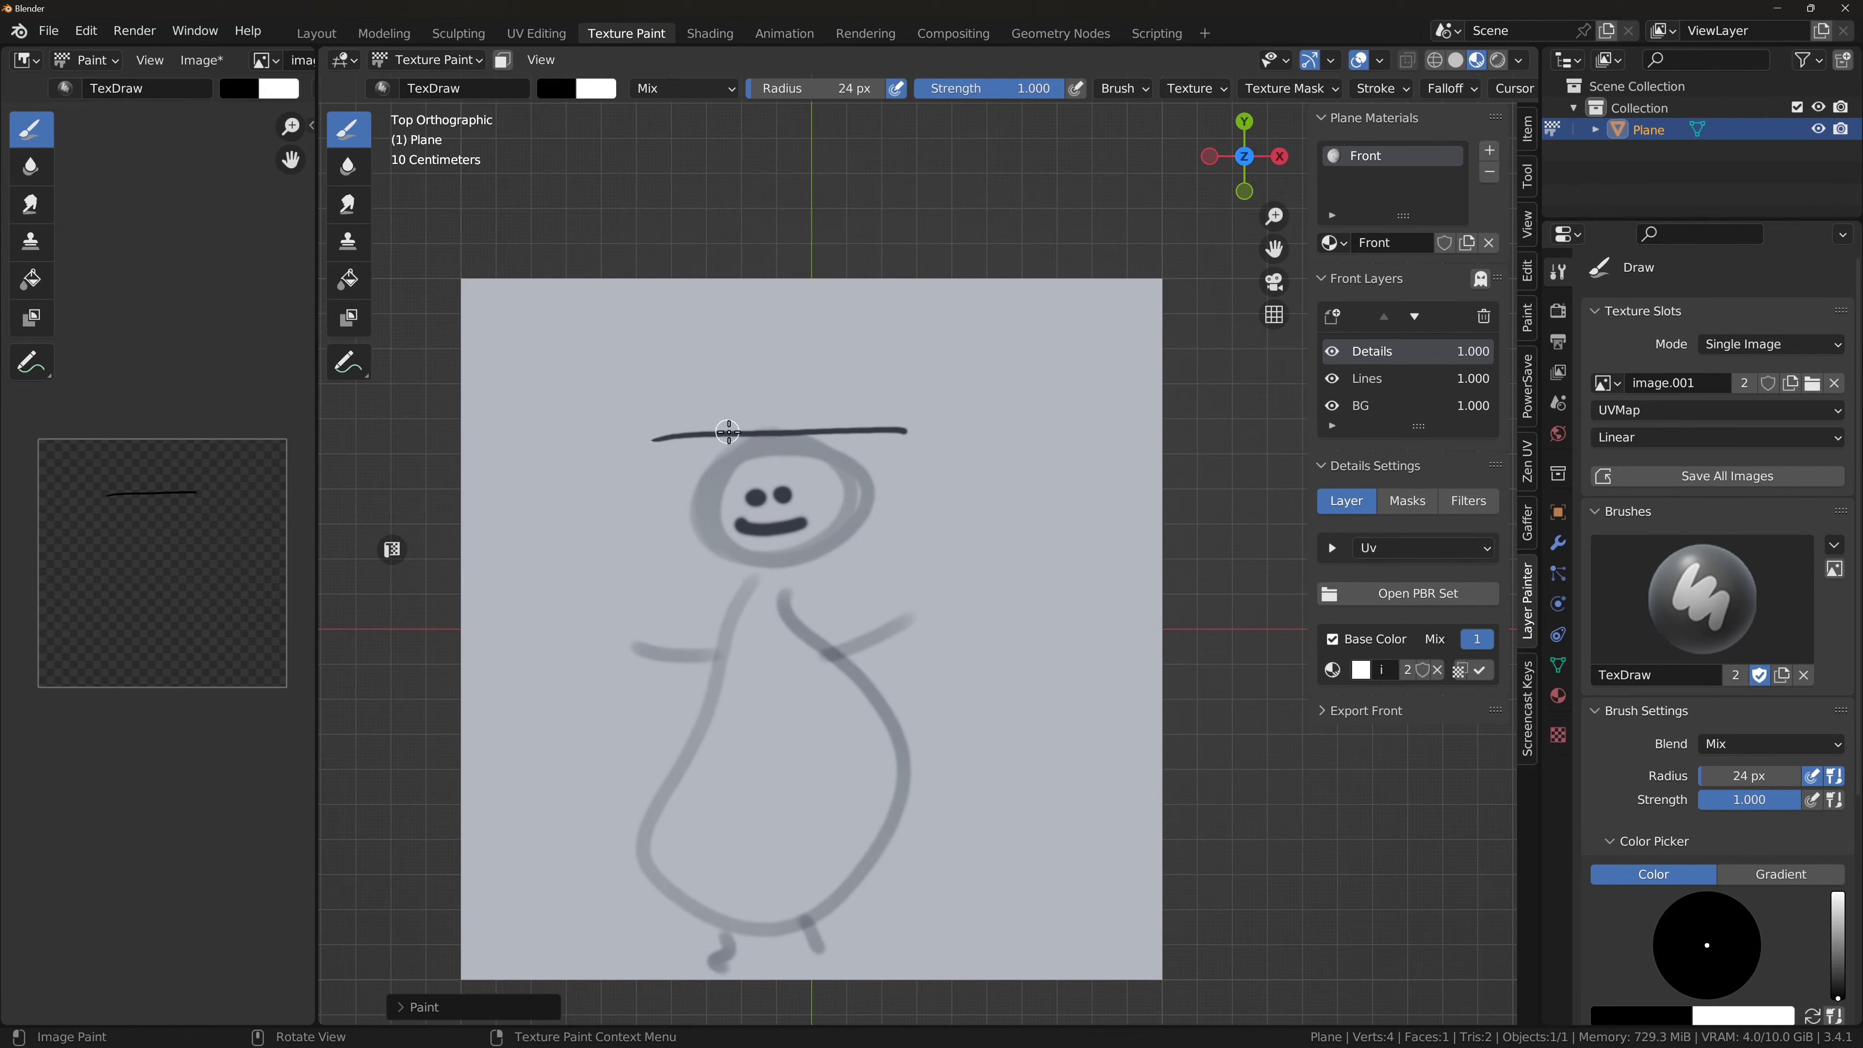
pyautogui.moveTo(735, 433)
pyautogui.mouseDown()
pyautogui.moveTo(782, 378)
pyautogui.moveTo(827, 437)
pyautogui.mouseUp()
pyautogui.scroll(-6, 959, 339)
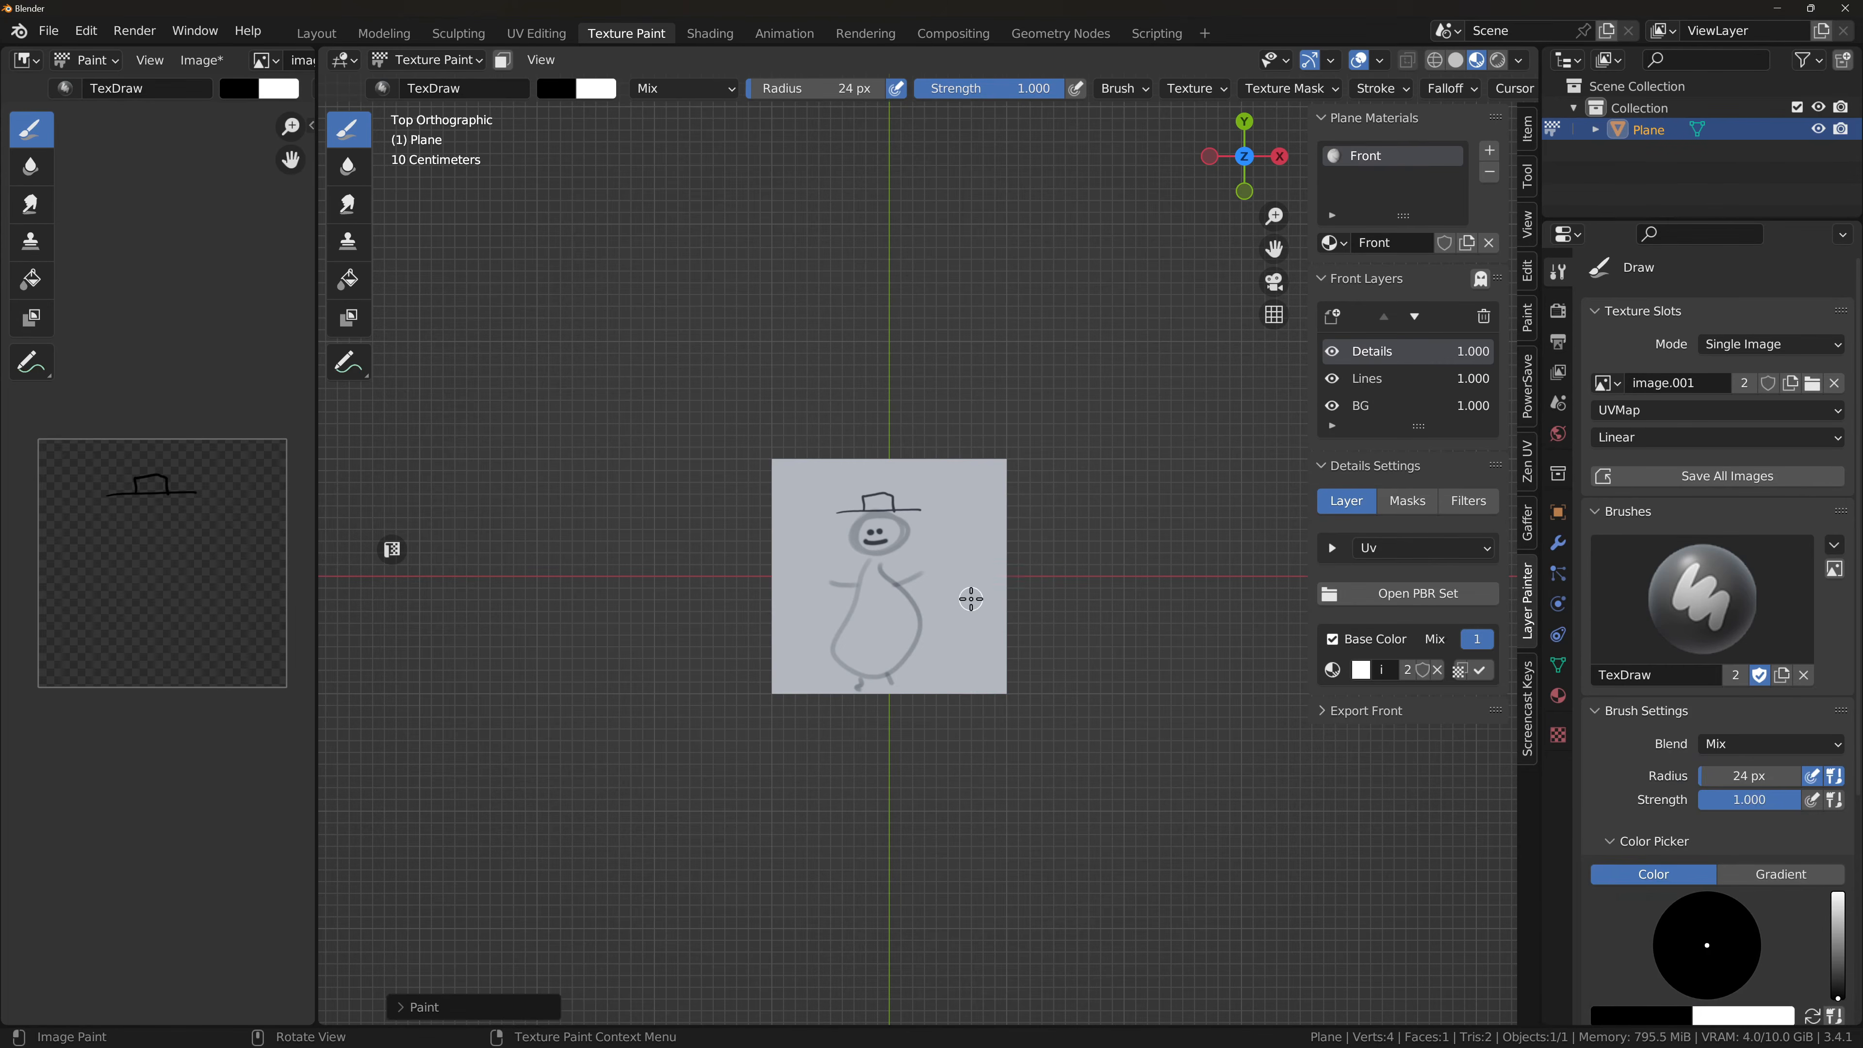
pyautogui.scroll(6, 969, 603)
pyautogui.scroll(-1, 969, 603)
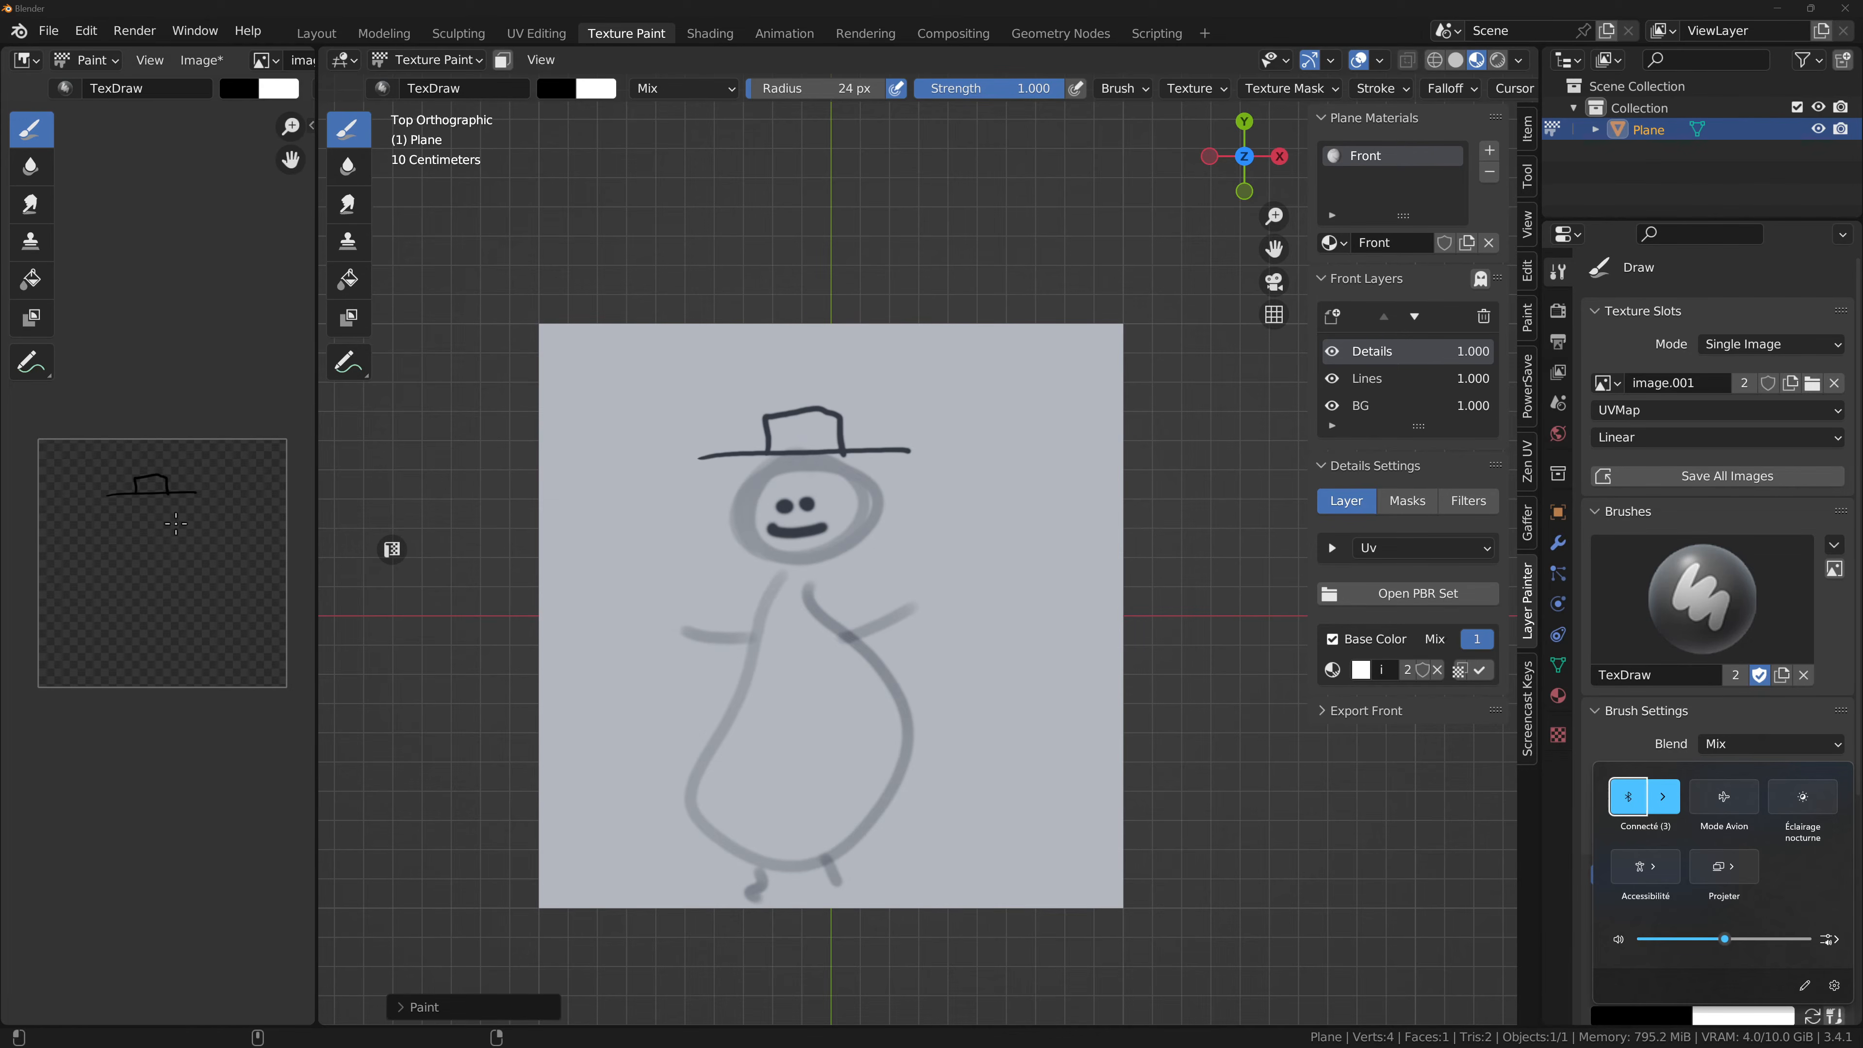
pyautogui.click(1383, 377)
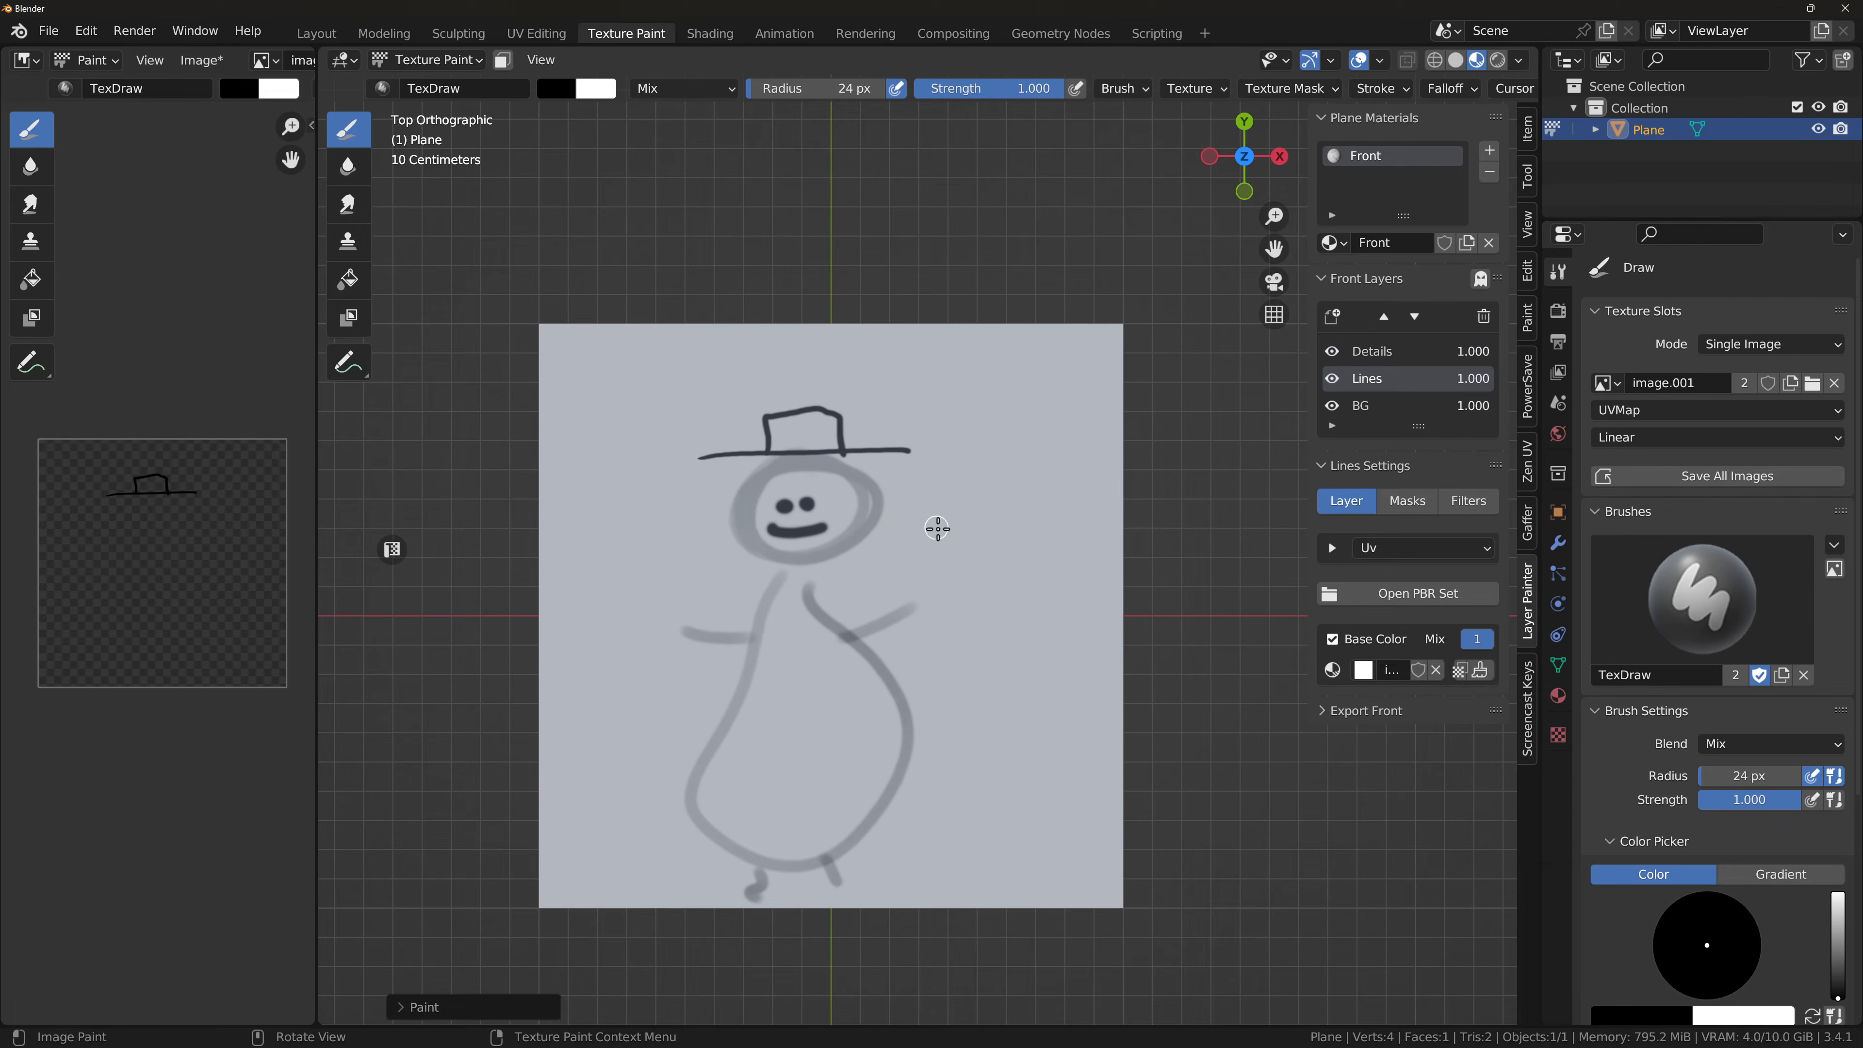
pyautogui.moveTo(933, 587); pyautogui.dragTo(914, 606)
pyautogui.moveTo(916, 605); pyautogui.dragTo(933, 623)
pyautogui.hotkey('ctrl', 'z')
pyautogui.hotkey('ctrl', 'z')
pyautogui.hotkey('ctrl', 'z')
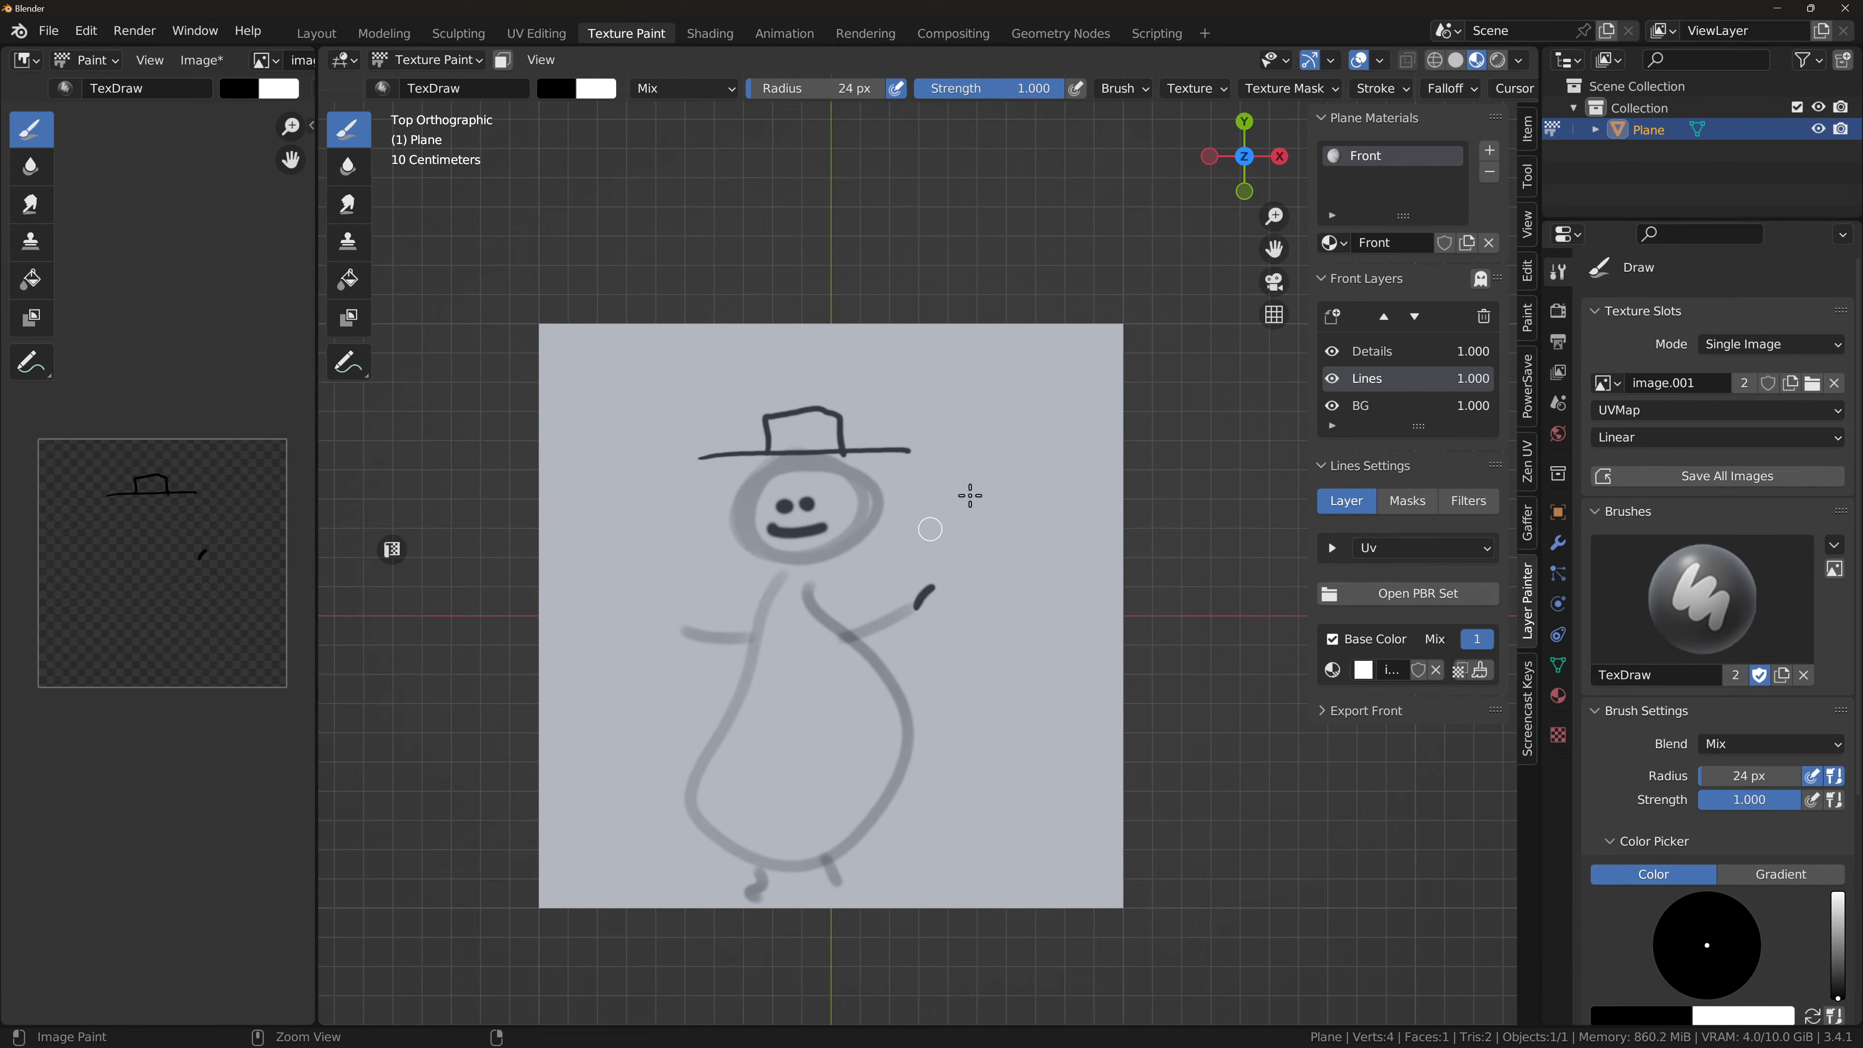
# Step: Make the Lines layer's base color image the paint target and paint fingers at the end of the raised arm
pyautogui.click(1380, 354)
pyautogui.click(1384, 385)
pyautogui.click(1460, 655)
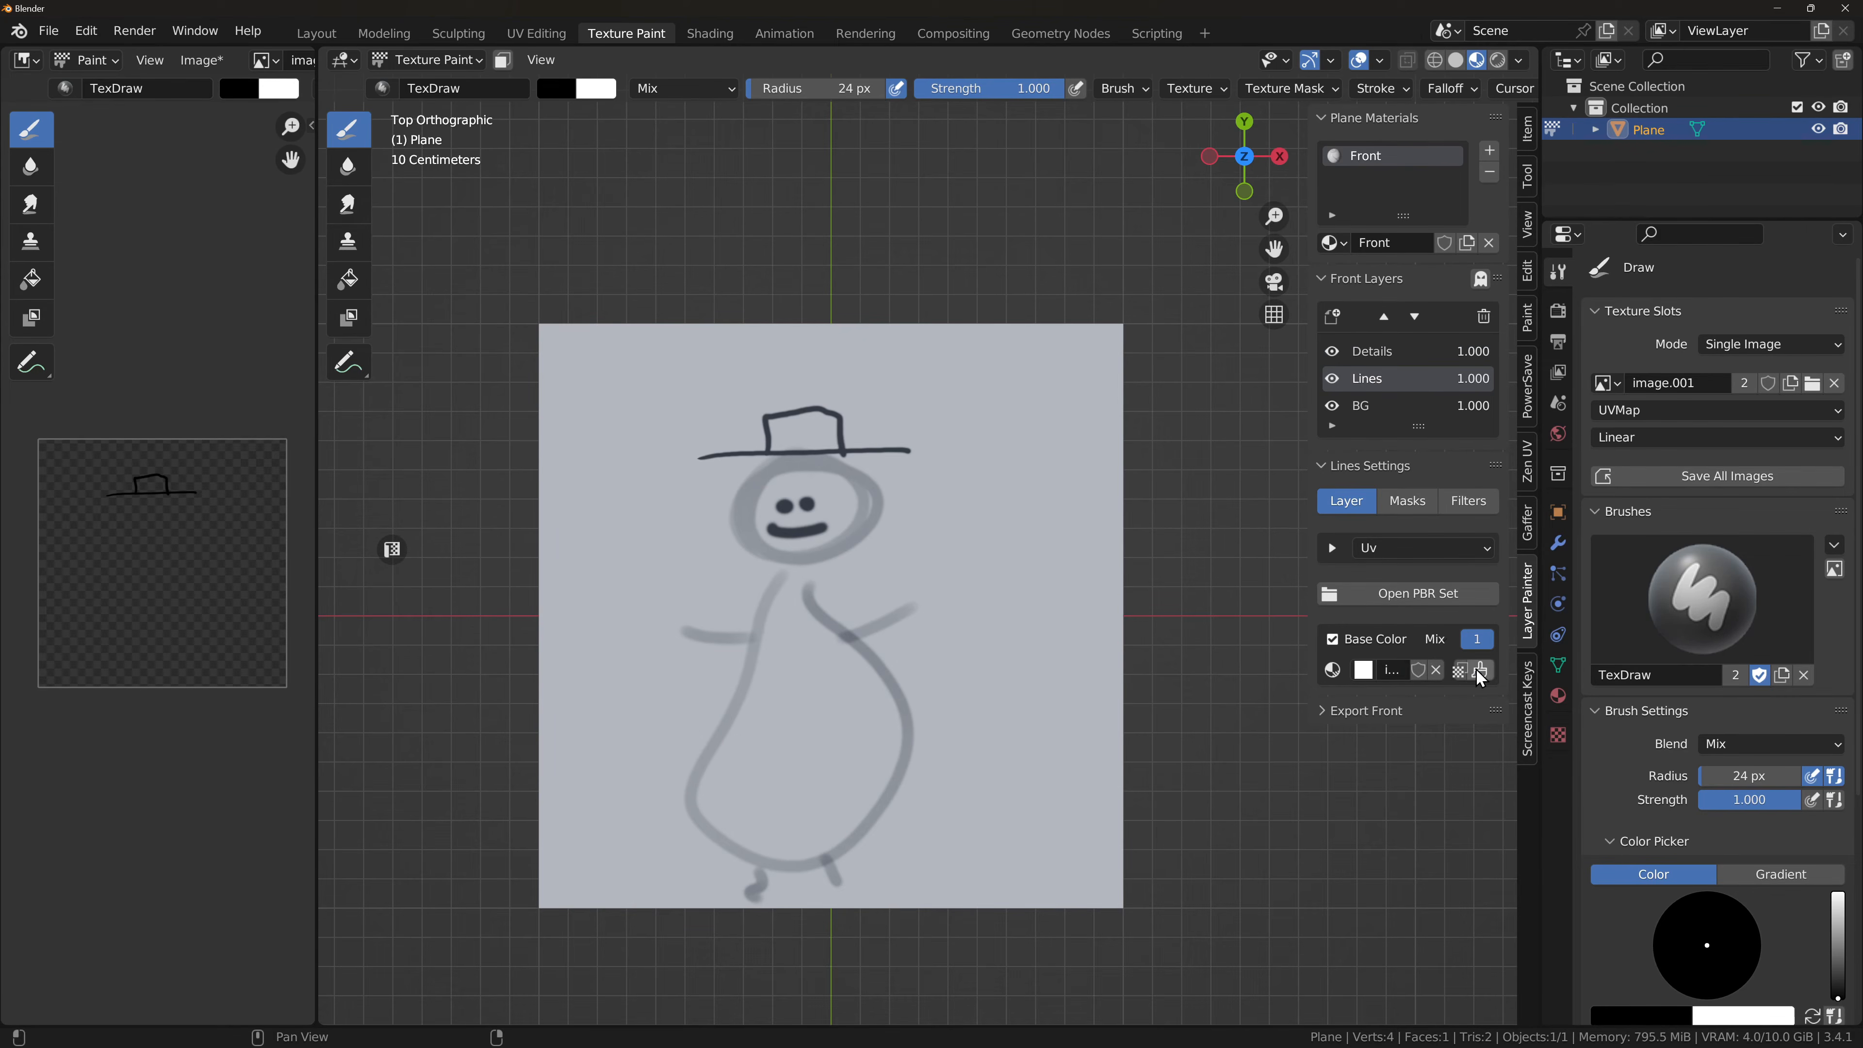
pyautogui.click(1479, 670)
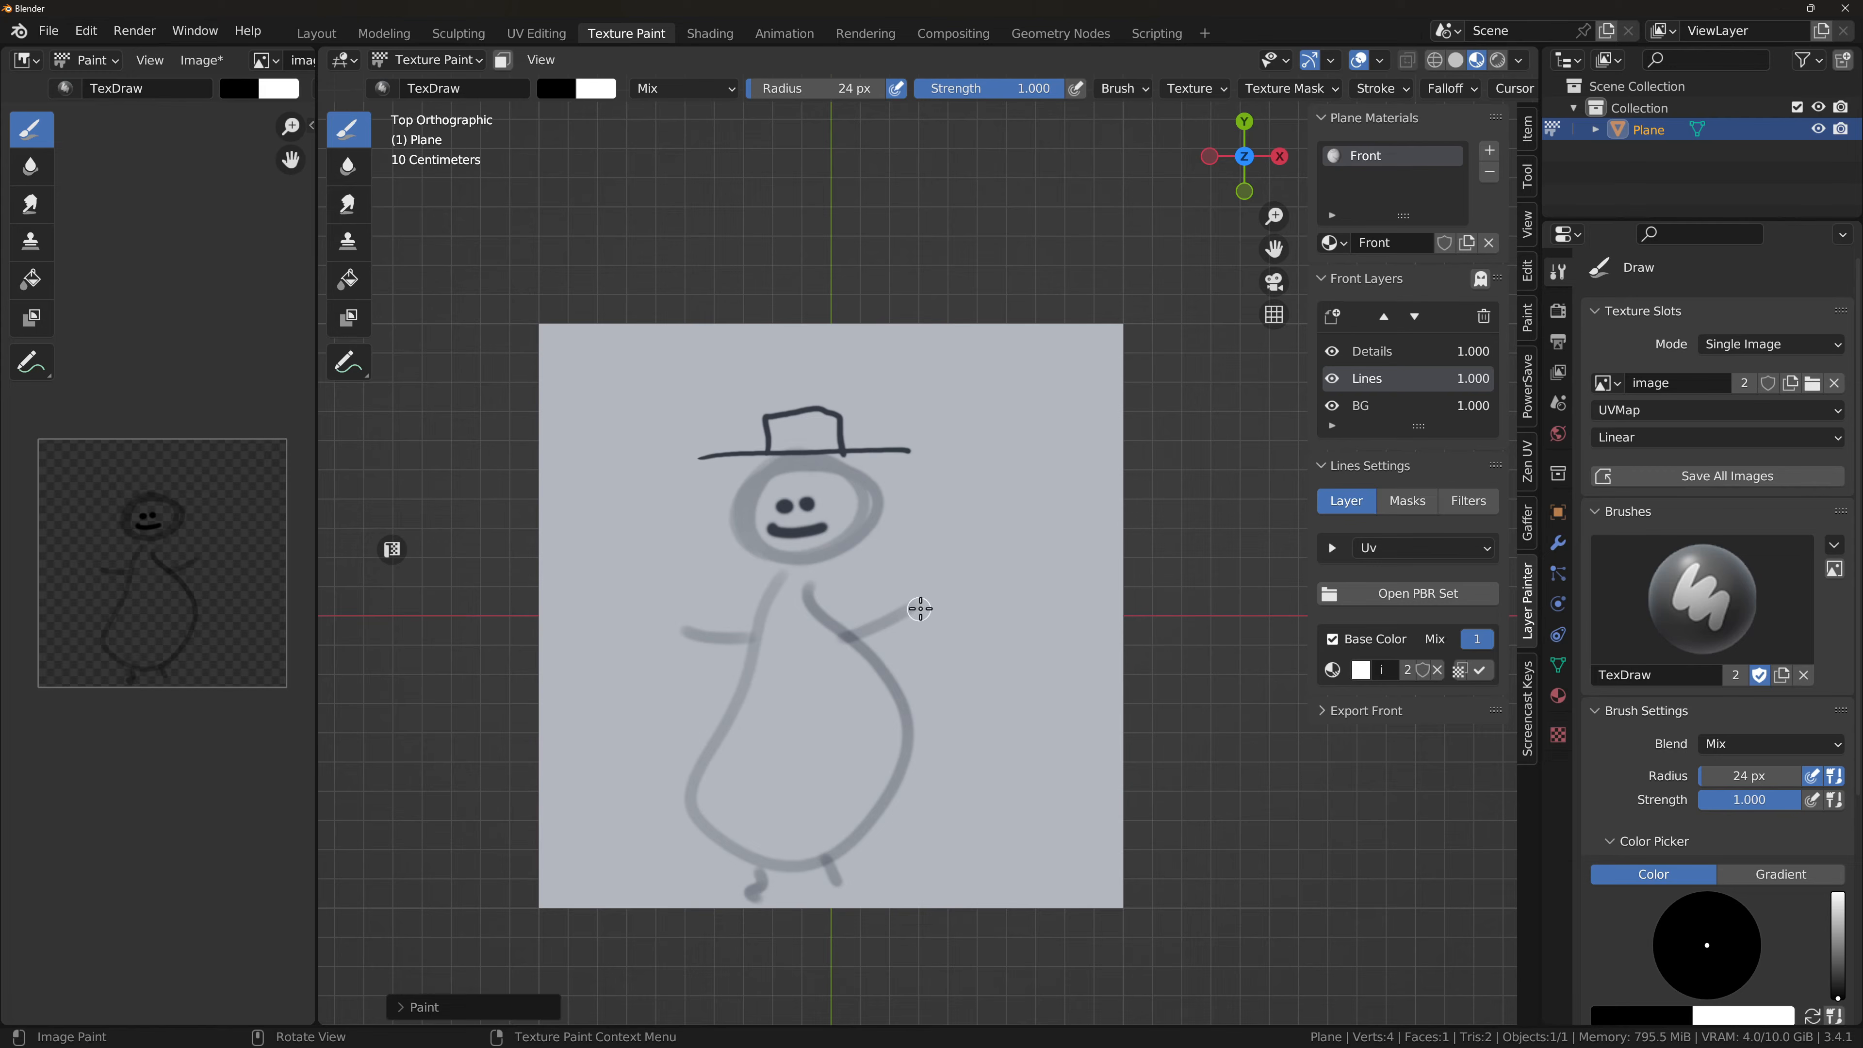
pyautogui.moveTo(919, 608)
pyautogui.mouseDown()
pyautogui.moveTo(949, 585)
pyautogui.moveTo(921, 634)
pyautogui.mouseUp()
# Step: Switch painting back to the Details layer's image and add short feather strokes to the upper corner of the hat
pyautogui.click(1398, 351)
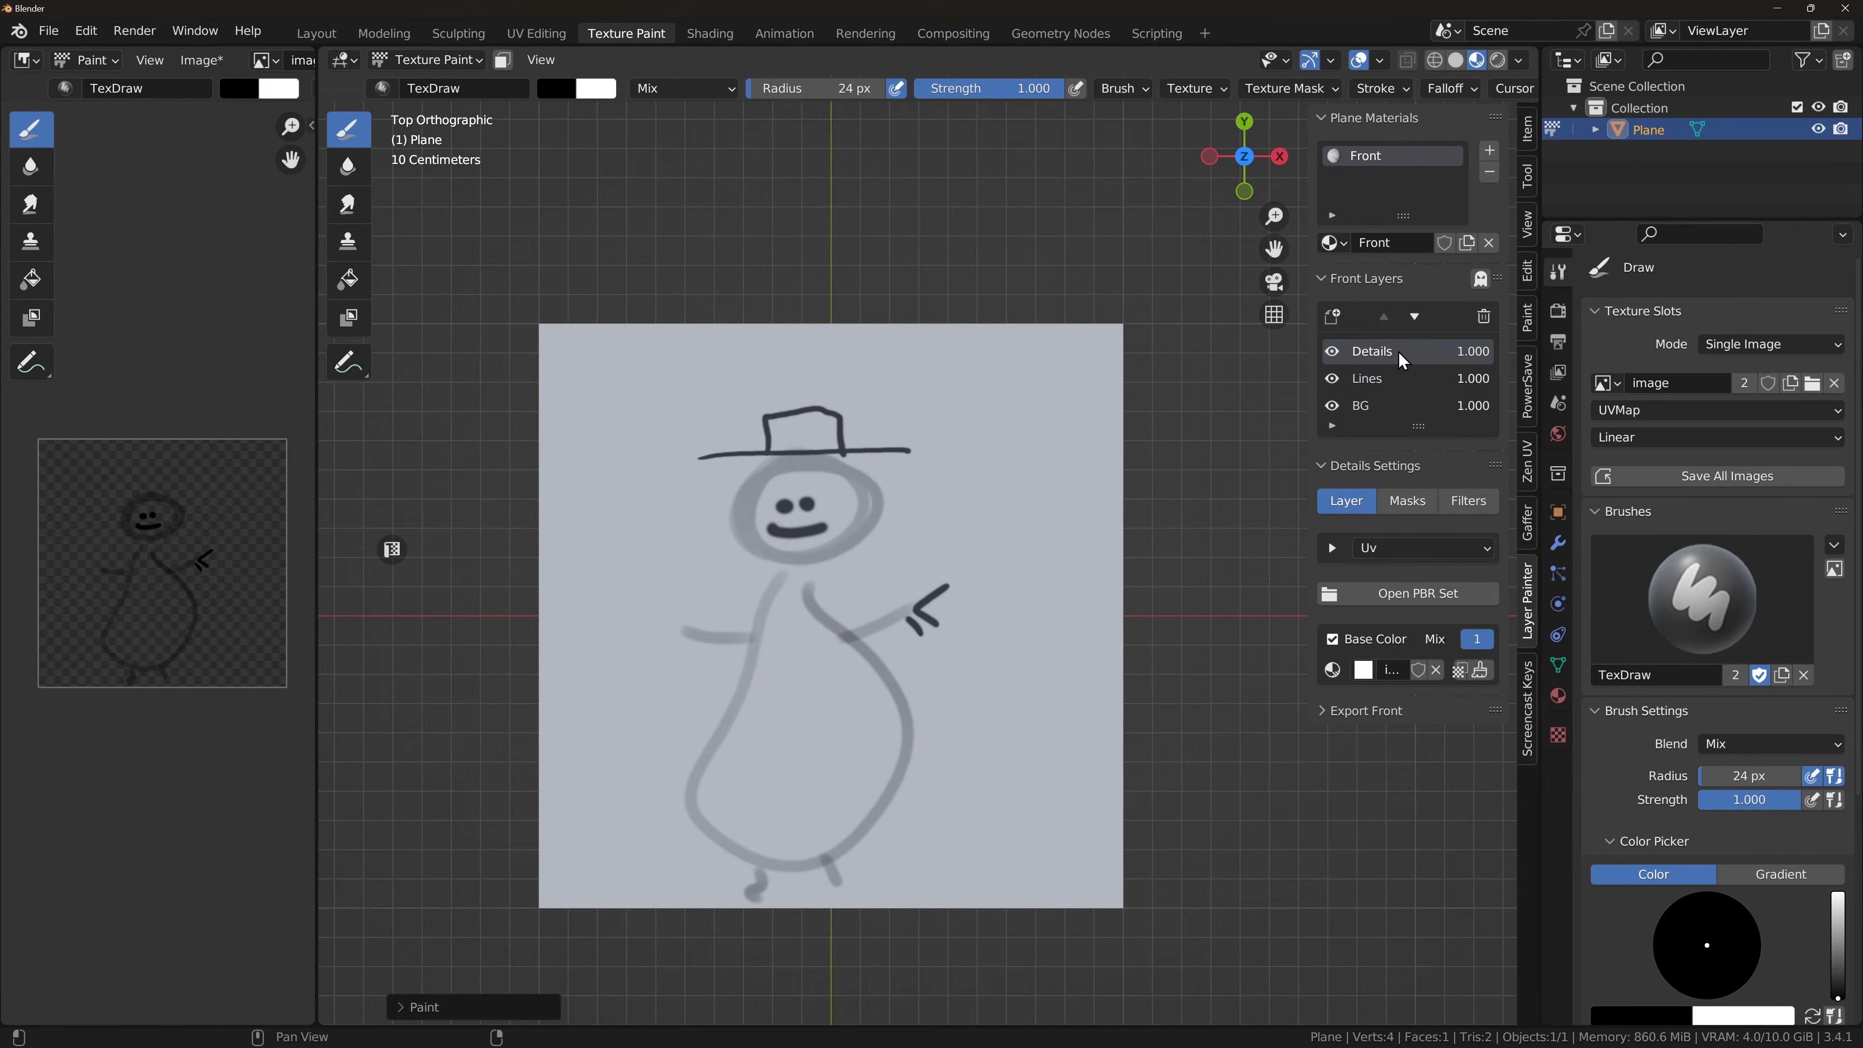
pyautogui.click(1480, 670)
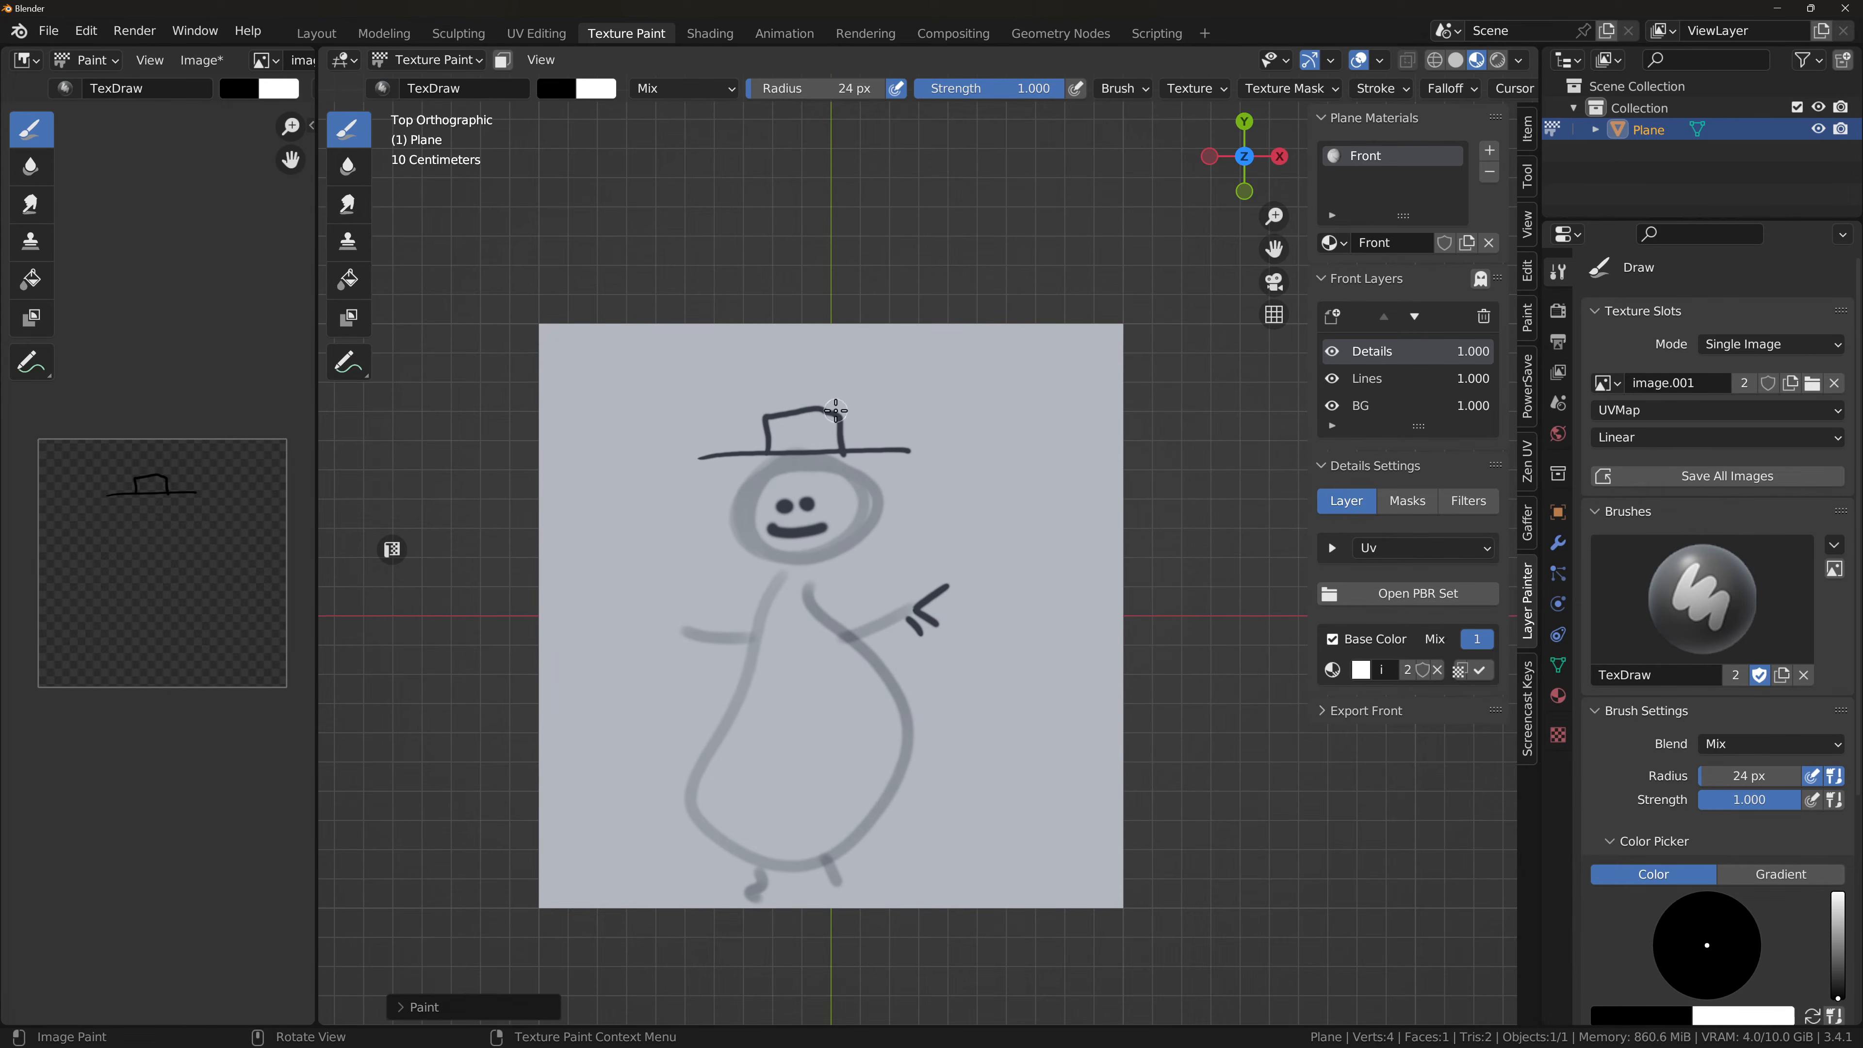
pyautogui.moveTo(837, 409)
pyautogui.mouseDown()
pyautogui.moveTo(860, 388)
pyautogui.moveTo(862, 410)
pyautogui.mouseUp()
pyautogui.moveTo(842, 418); pyautogui.dragTo(873, 428)
# Step: Select the Lines layer and toggle the visibility of the Details, Lines and BG layers off and on again
pyautogui.click(1416, 381)
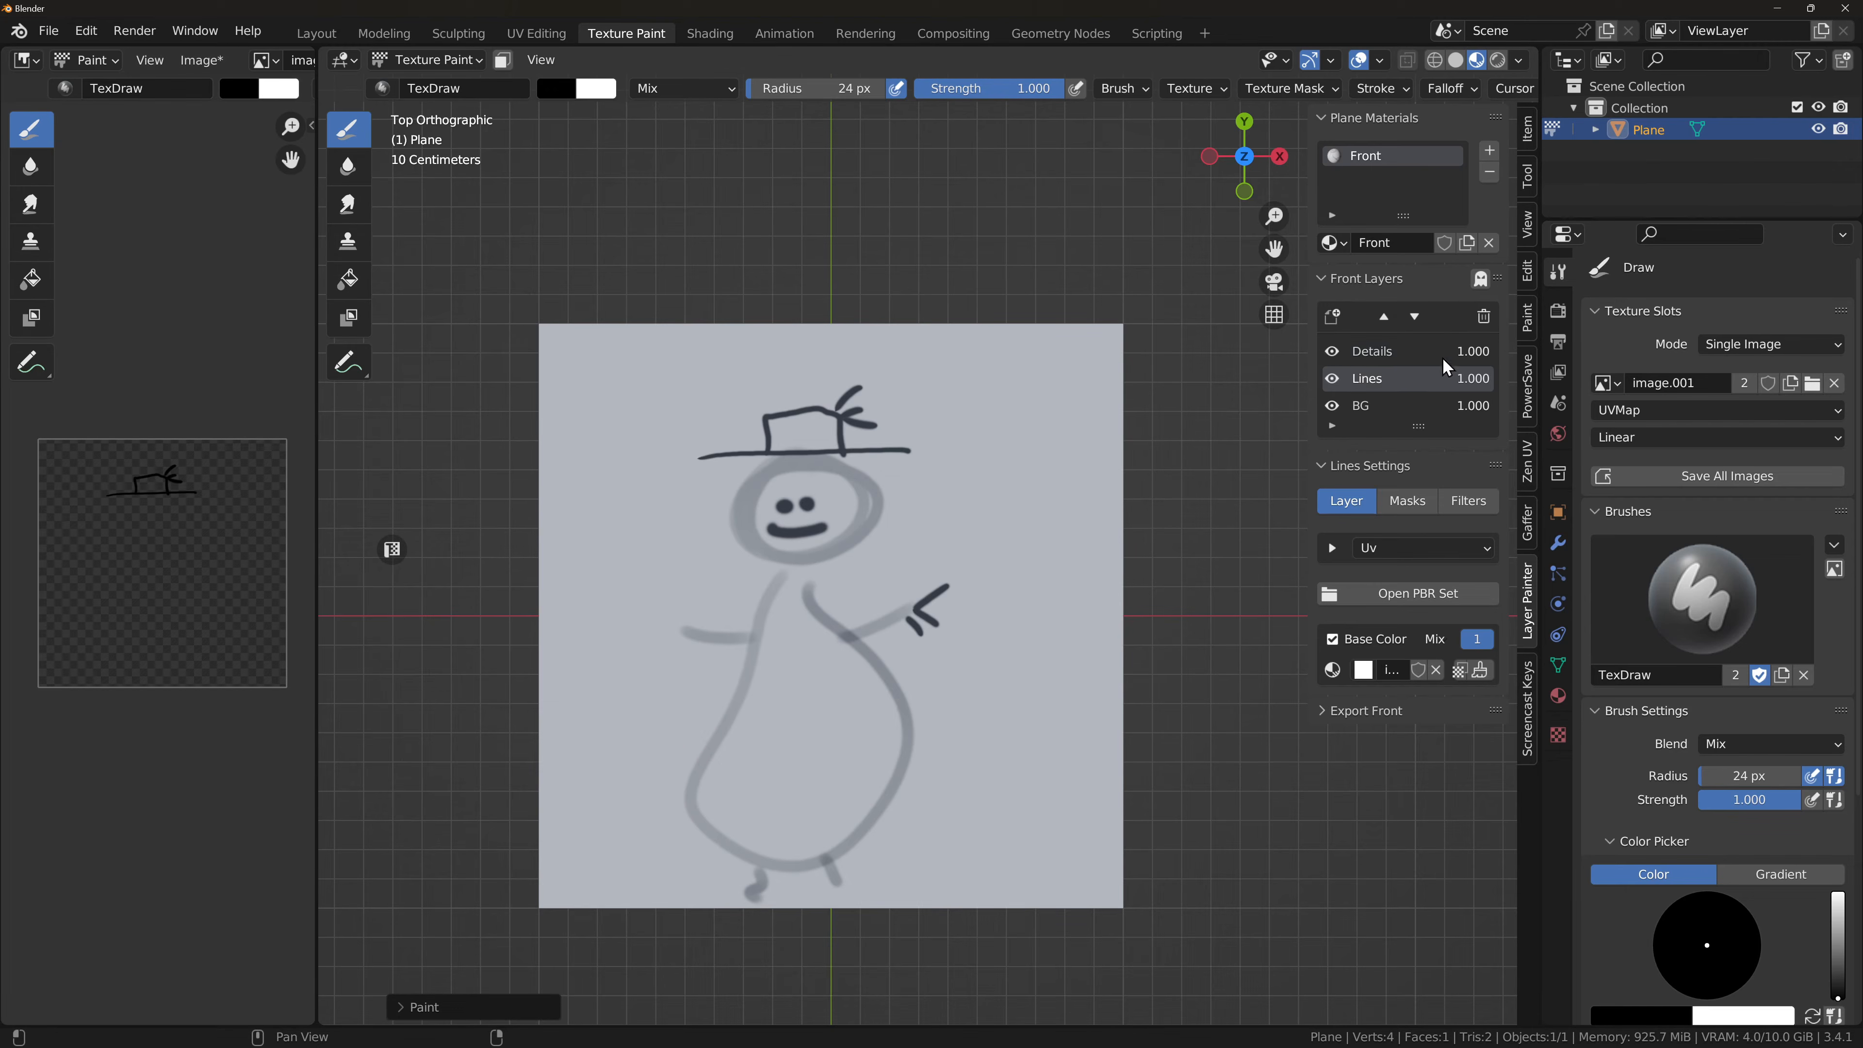
pyautogui.moveTo(1331, 351); pyautogui.dragTo(1332, 378)
pyautogui.click(1333, 406)
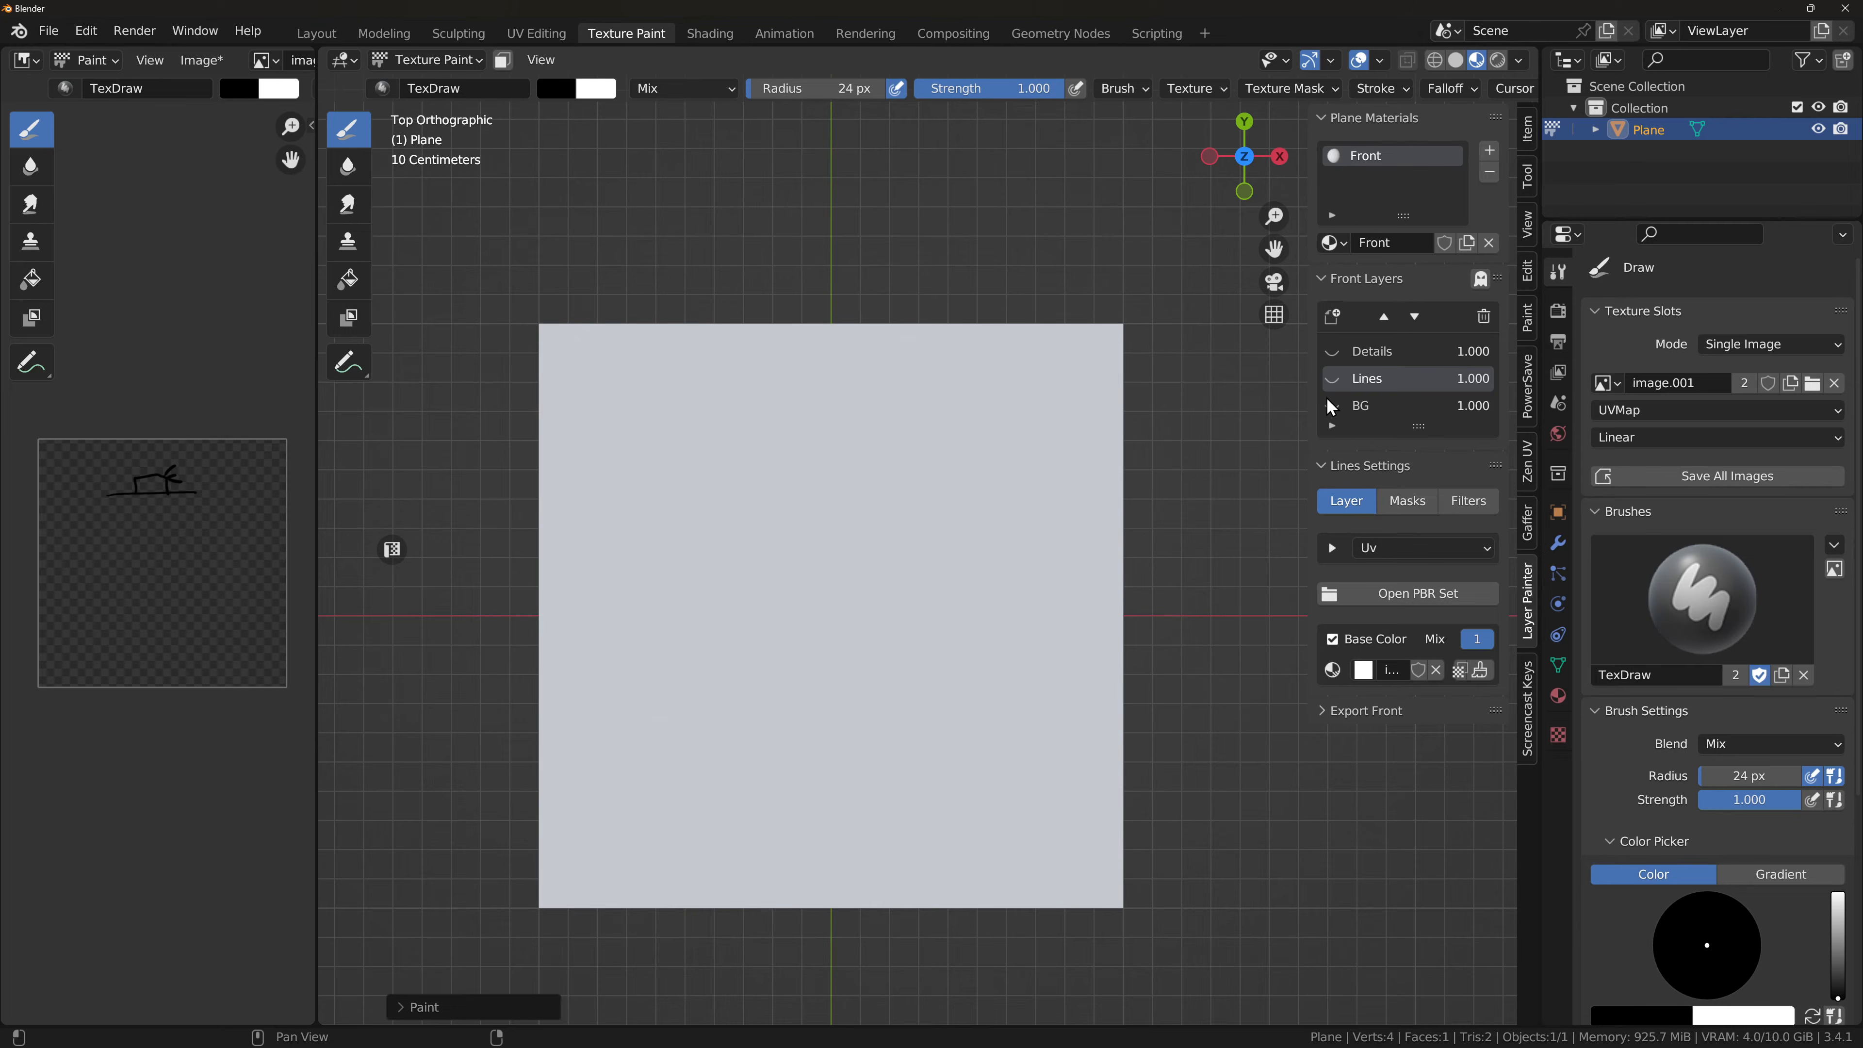
pyautogui.click(1333, 406)
pyautogui.click(1333, 379)
pyautogui.click(1334, 352)
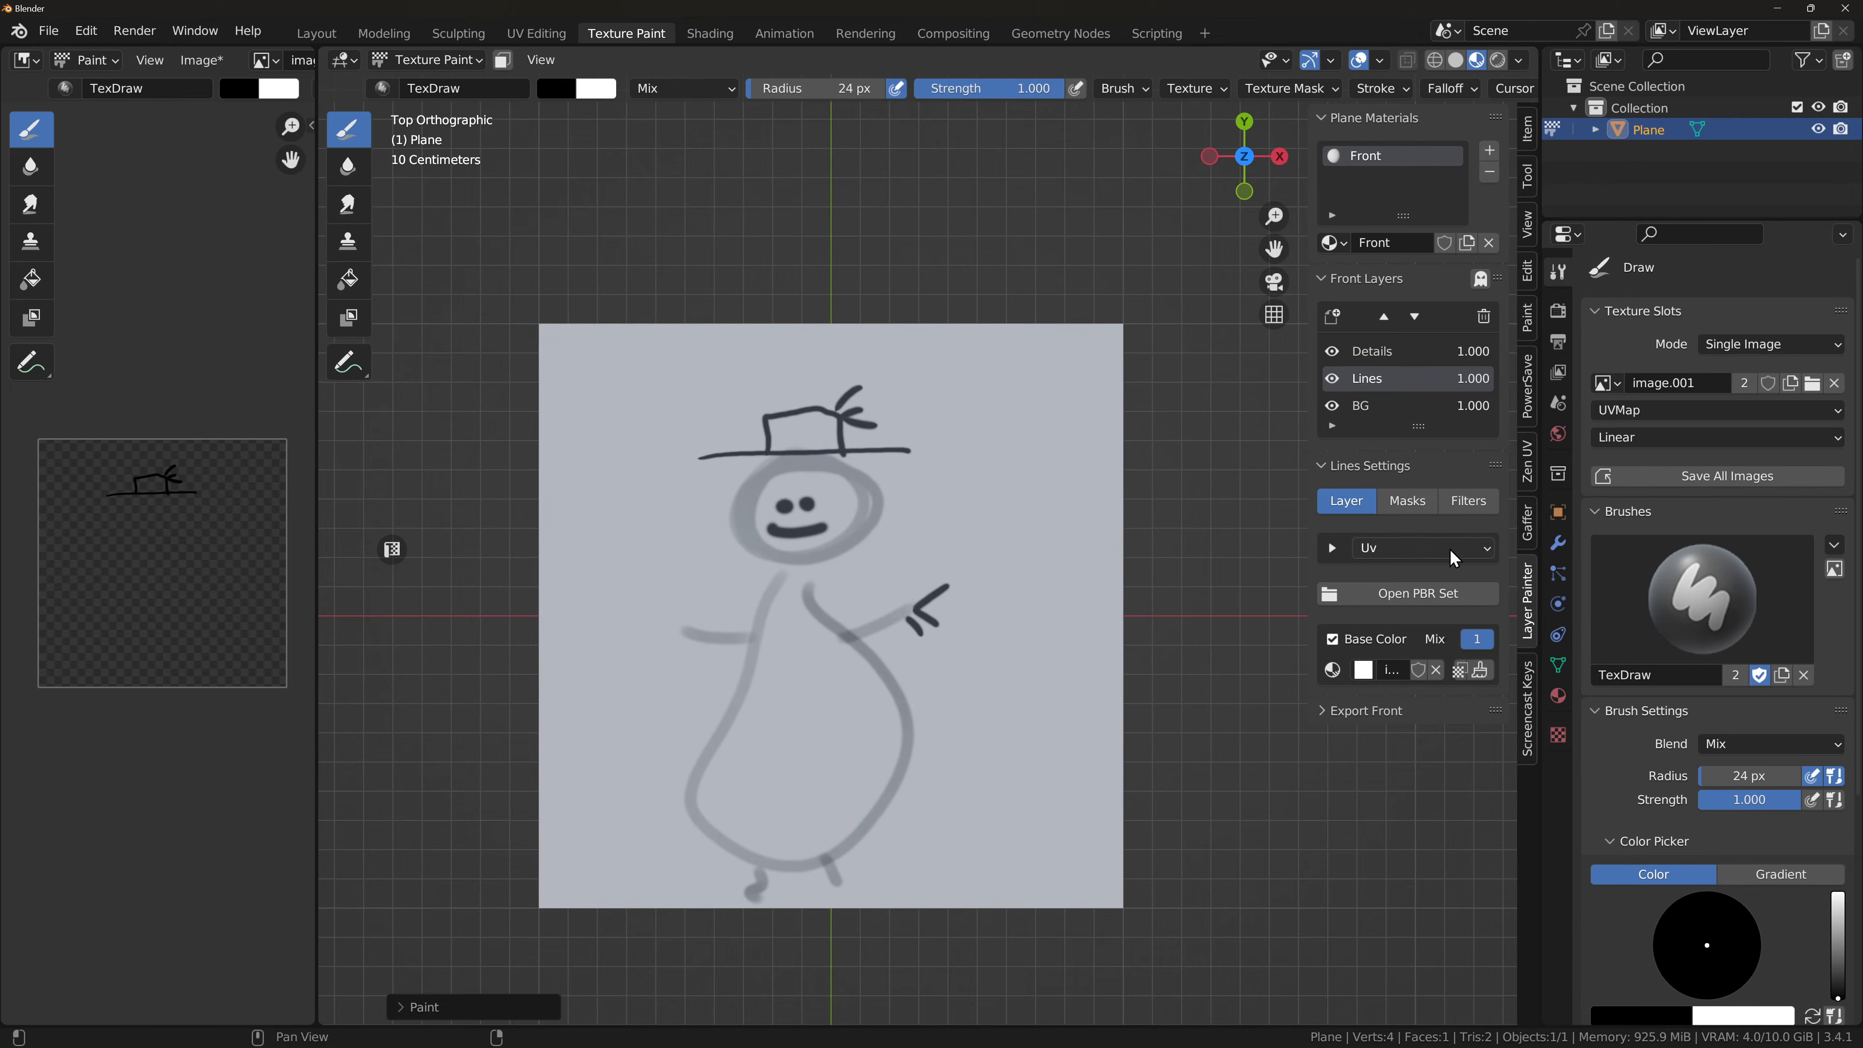
# Step: Expand the Export Front settings, check the output folder browser without choosing a folder, and set the margin to 0 px
pyautogui.click(1346, 712)
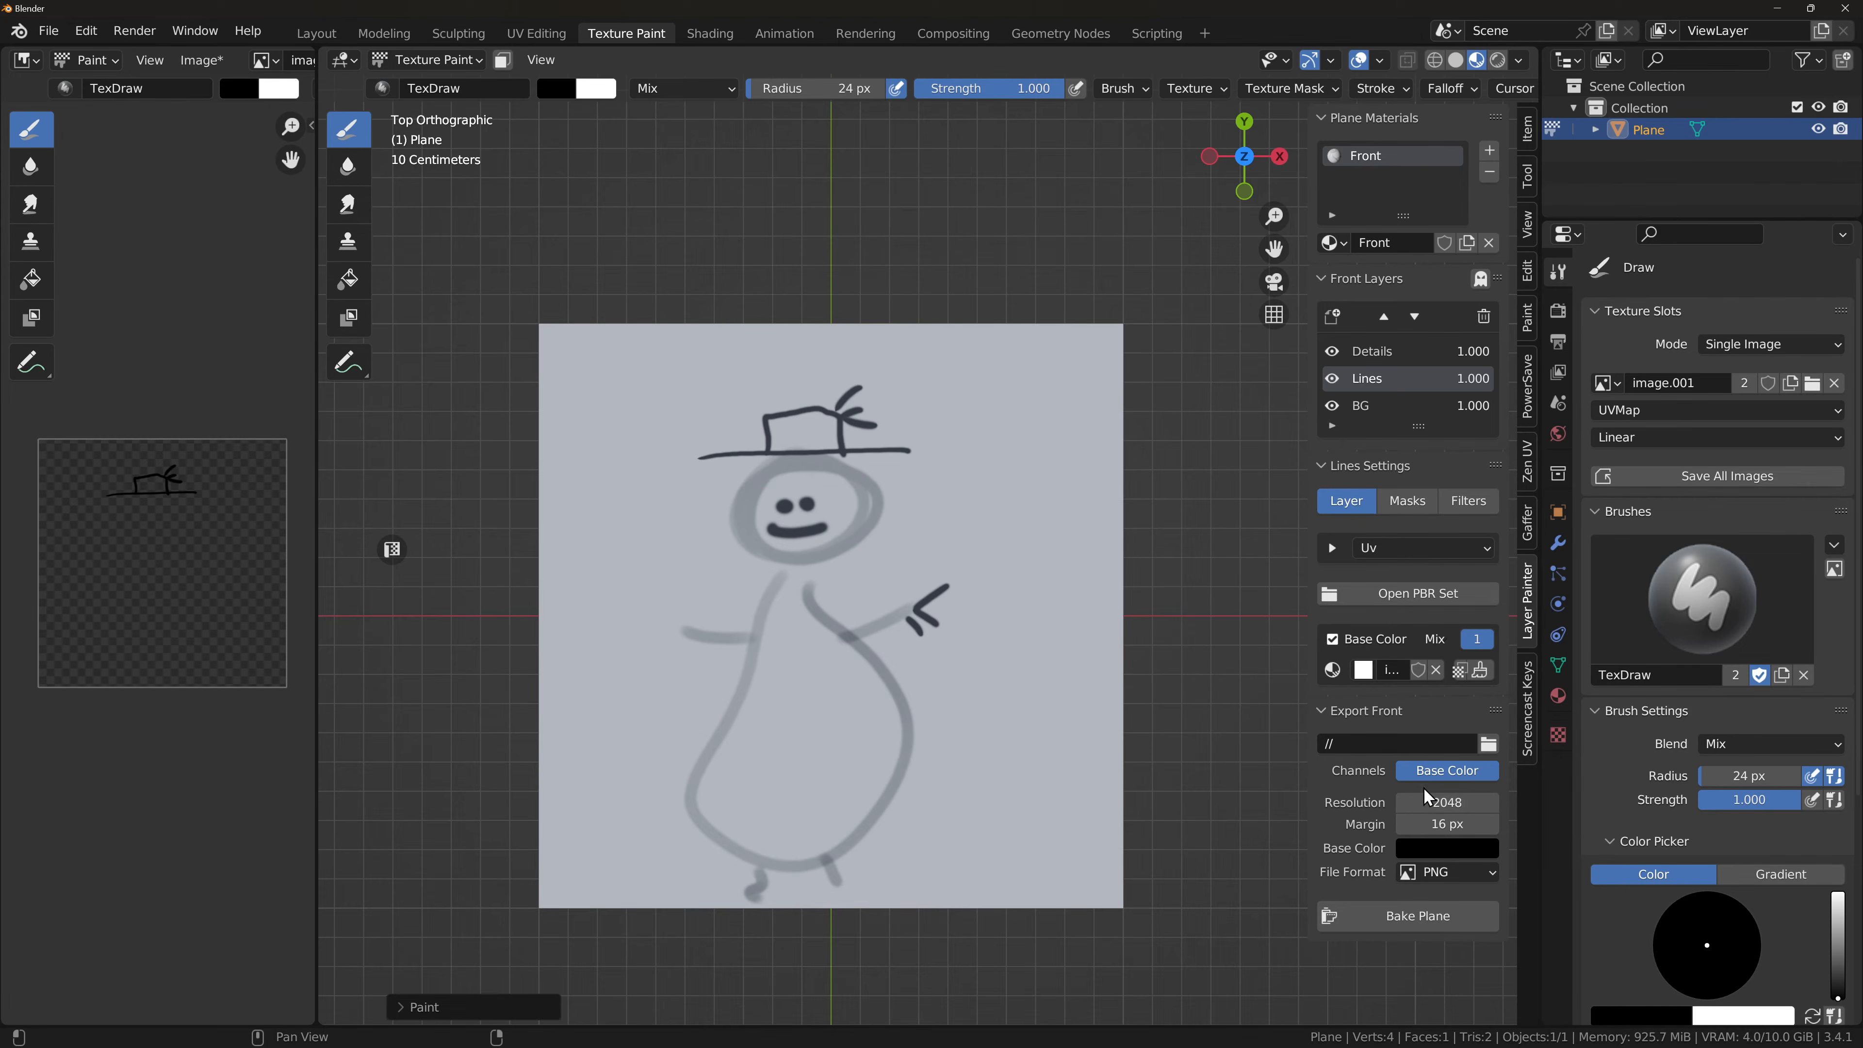
pyautogui.click(1489, 745)
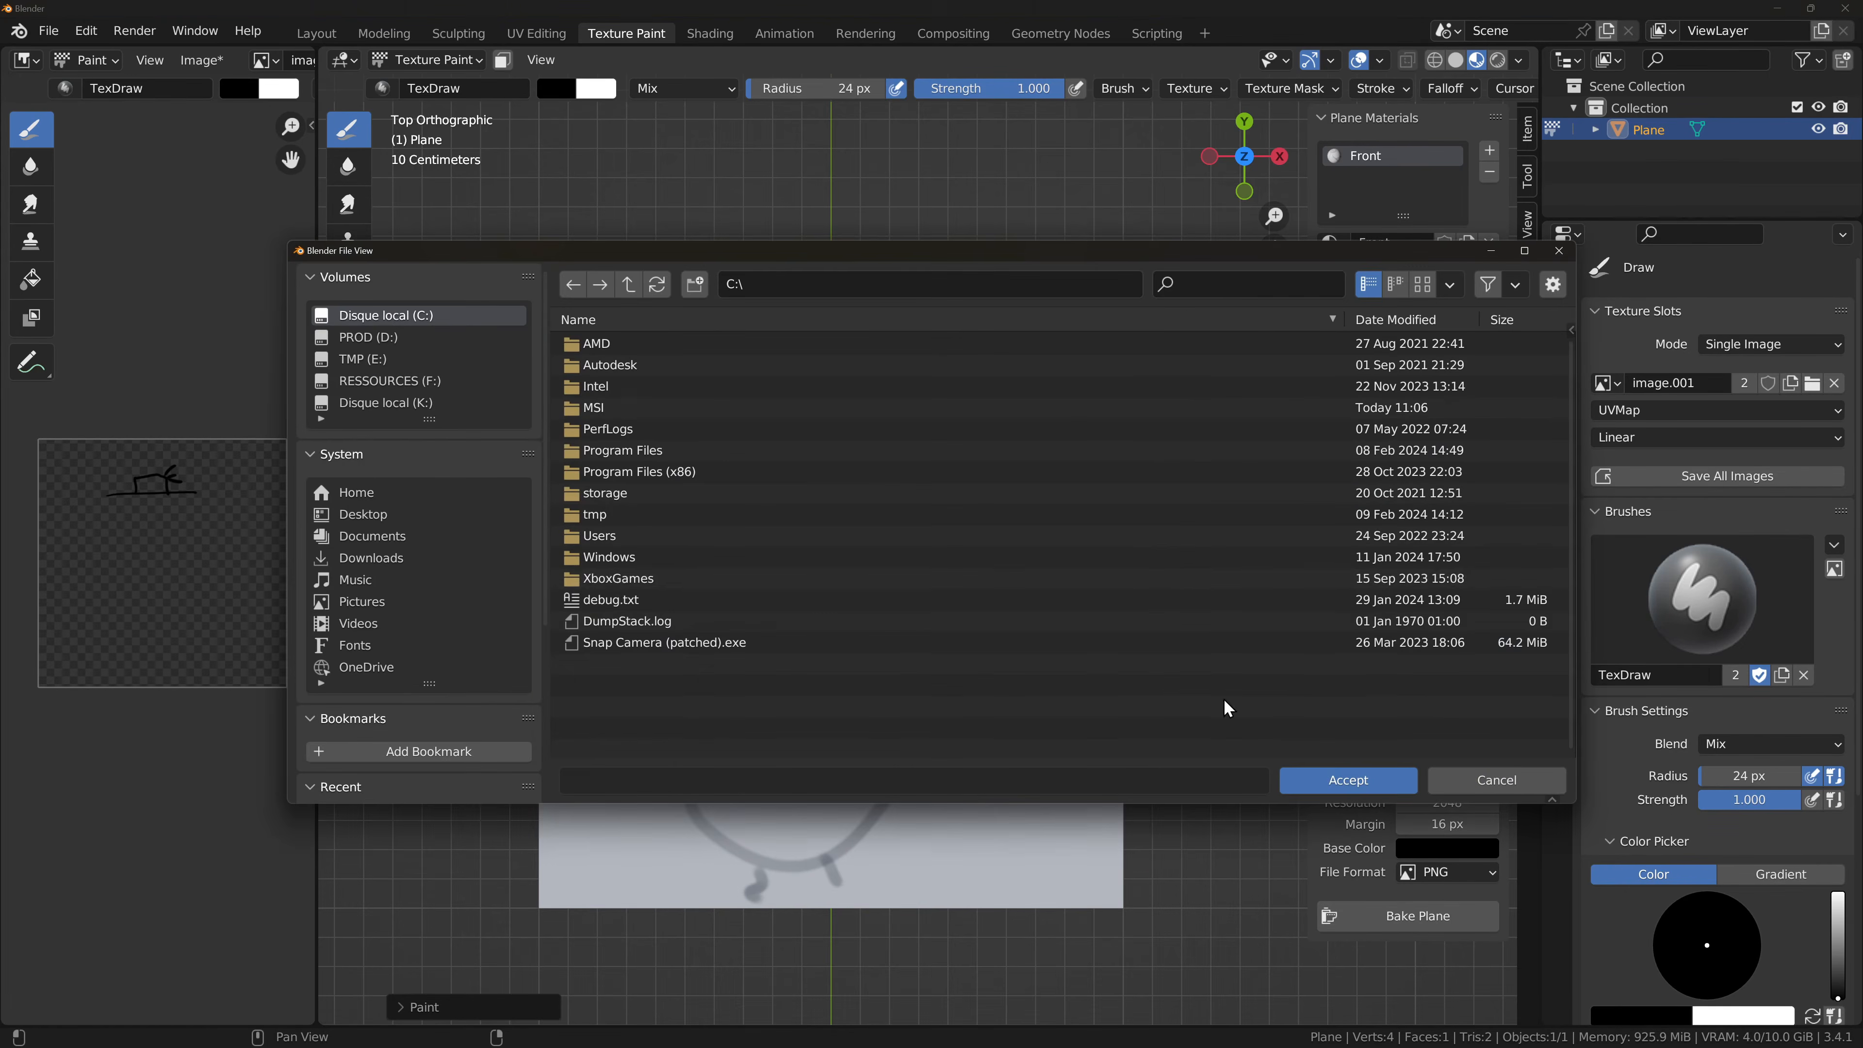
pyautogui.click(1485, 776)
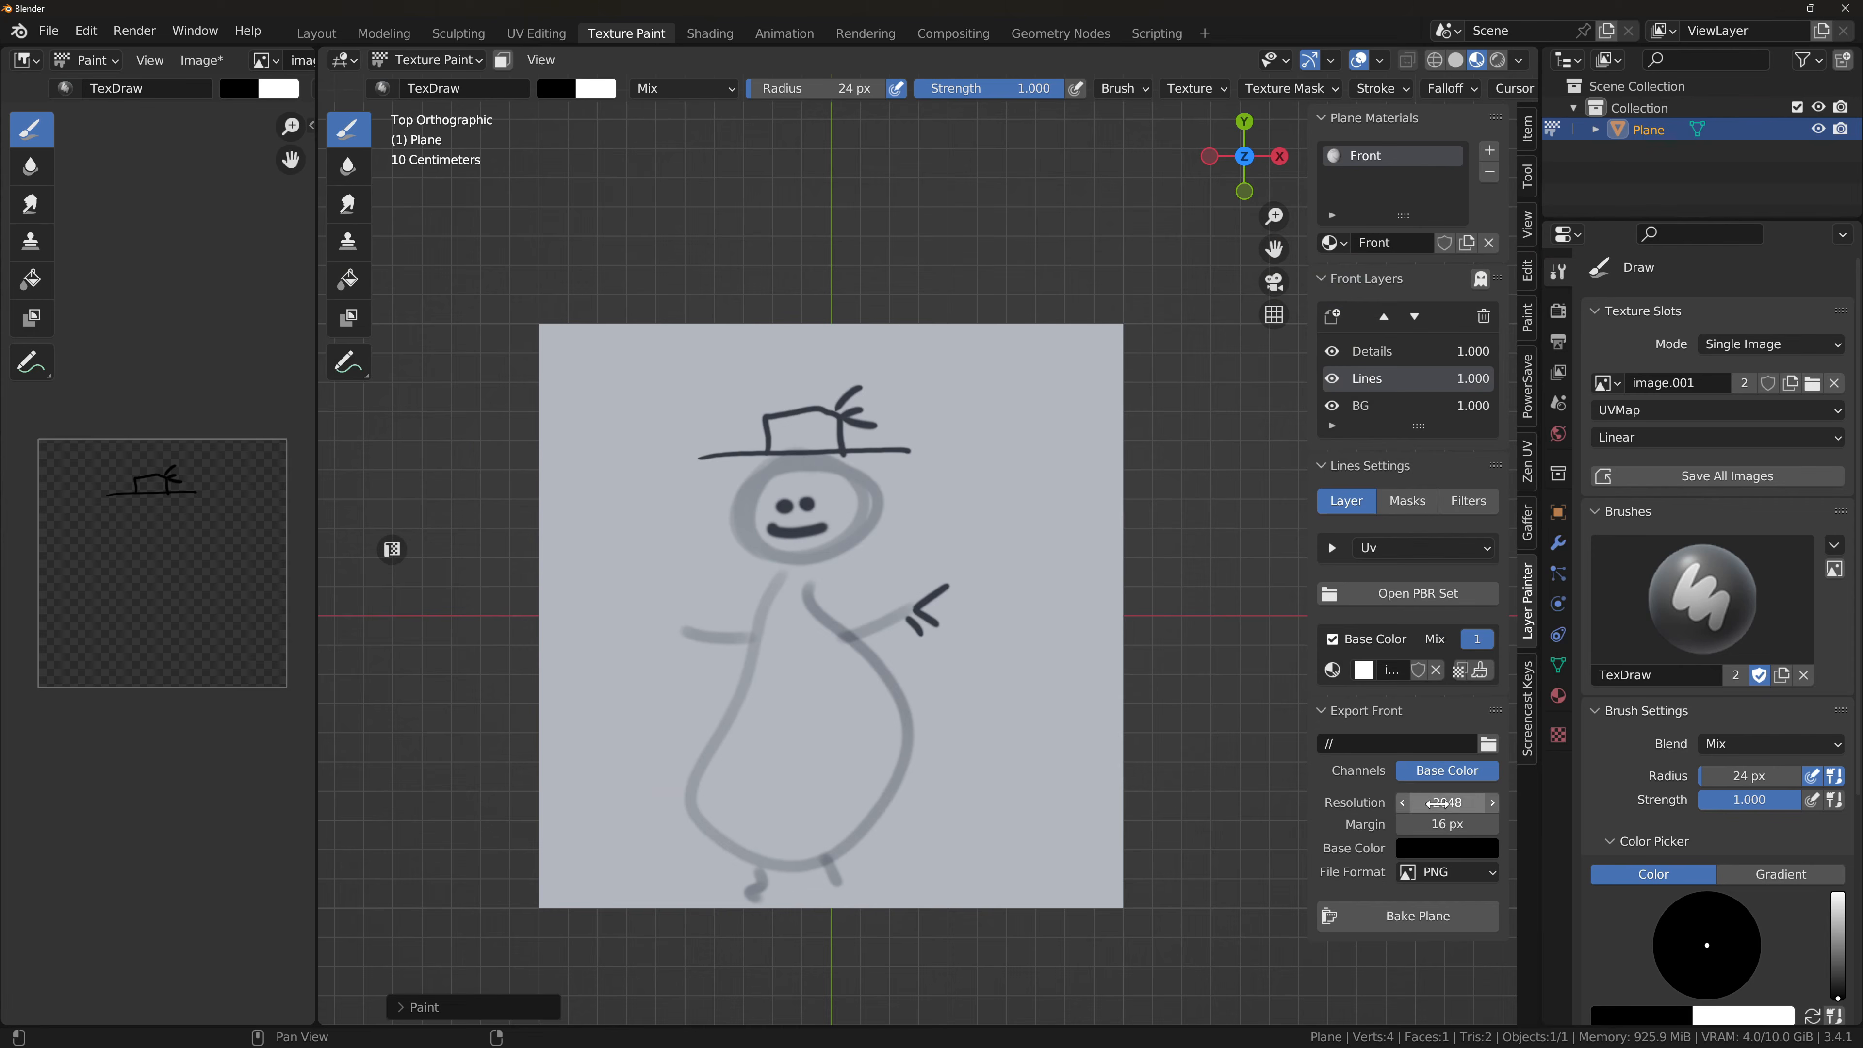
pyautogui.doubleClick(1446, 824)
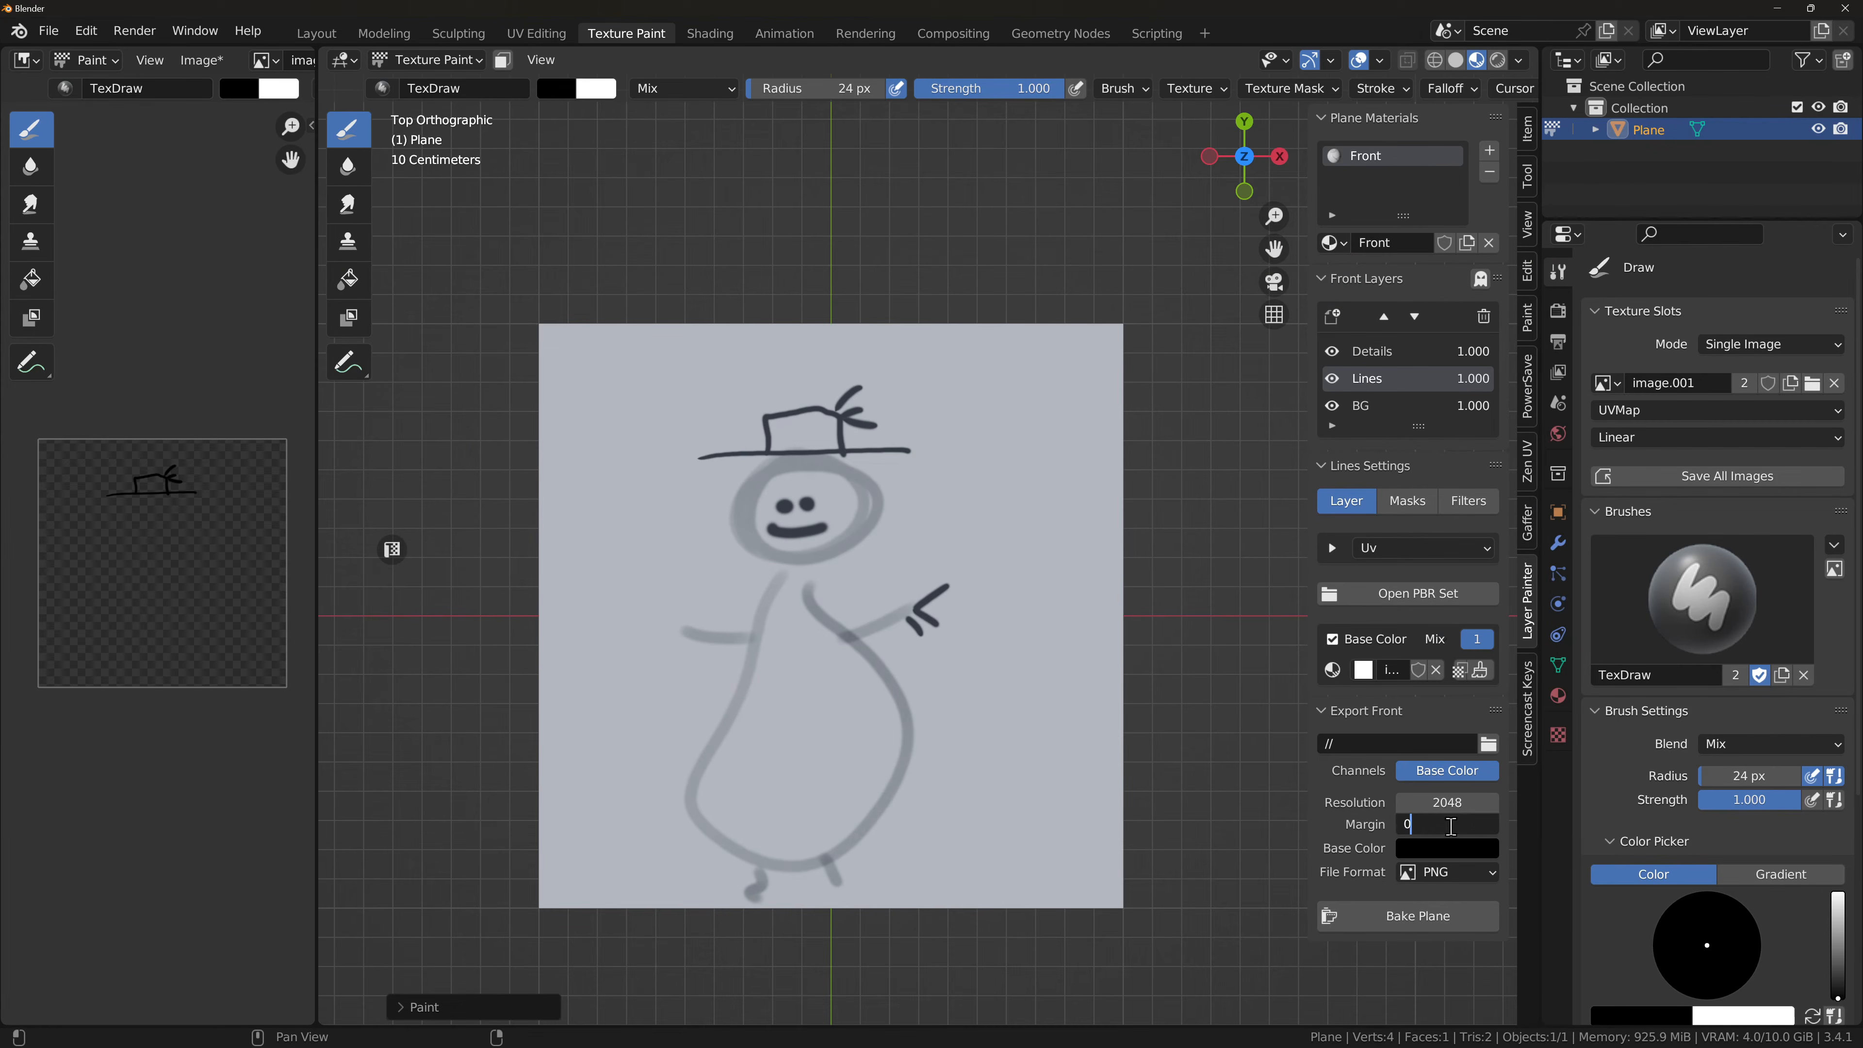
pyautogui.write('0')
pyautogui.press('Return')
# Step: Hide the BG layer, and toggle the Lines and Details layers off and back on
pyautogui.click(1331, 405)
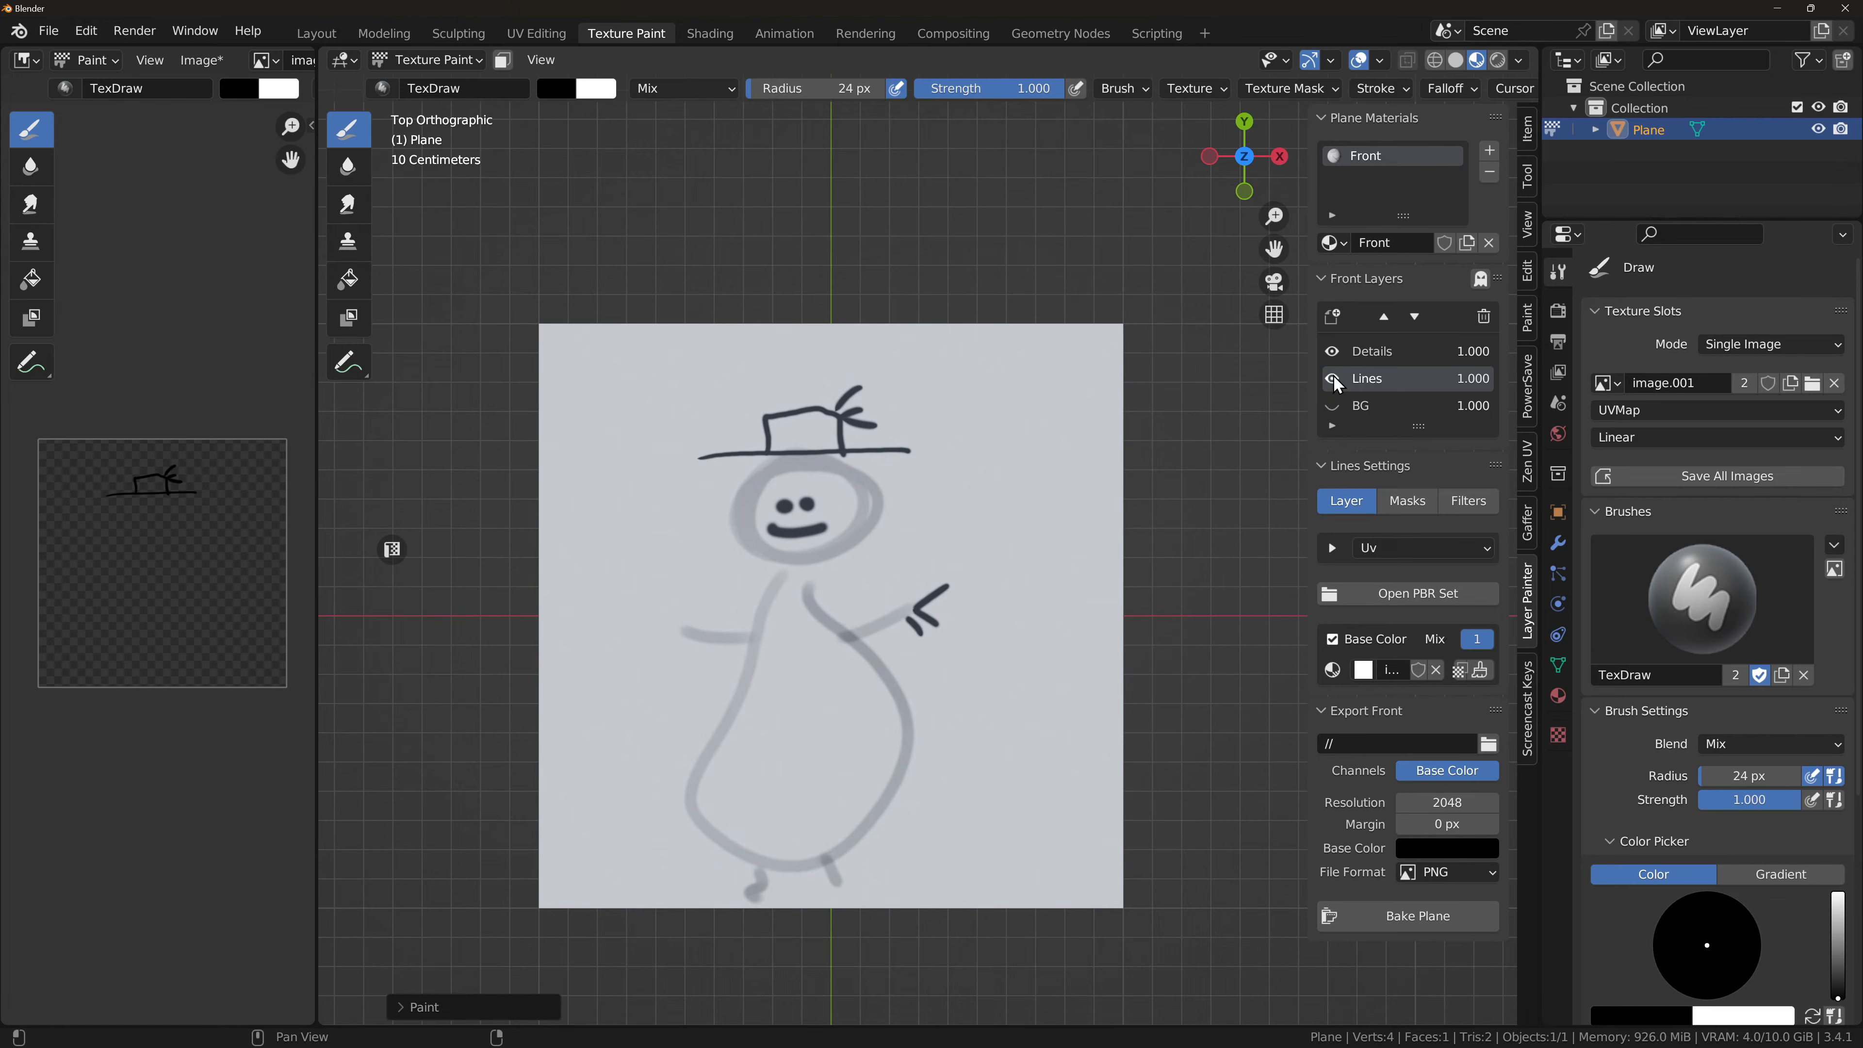
pyautogui.click(1333, 377)
pyautogui.click(1333, 352)
pyautogui.click(1333, 405)
pyautogui.click(1332, 406)
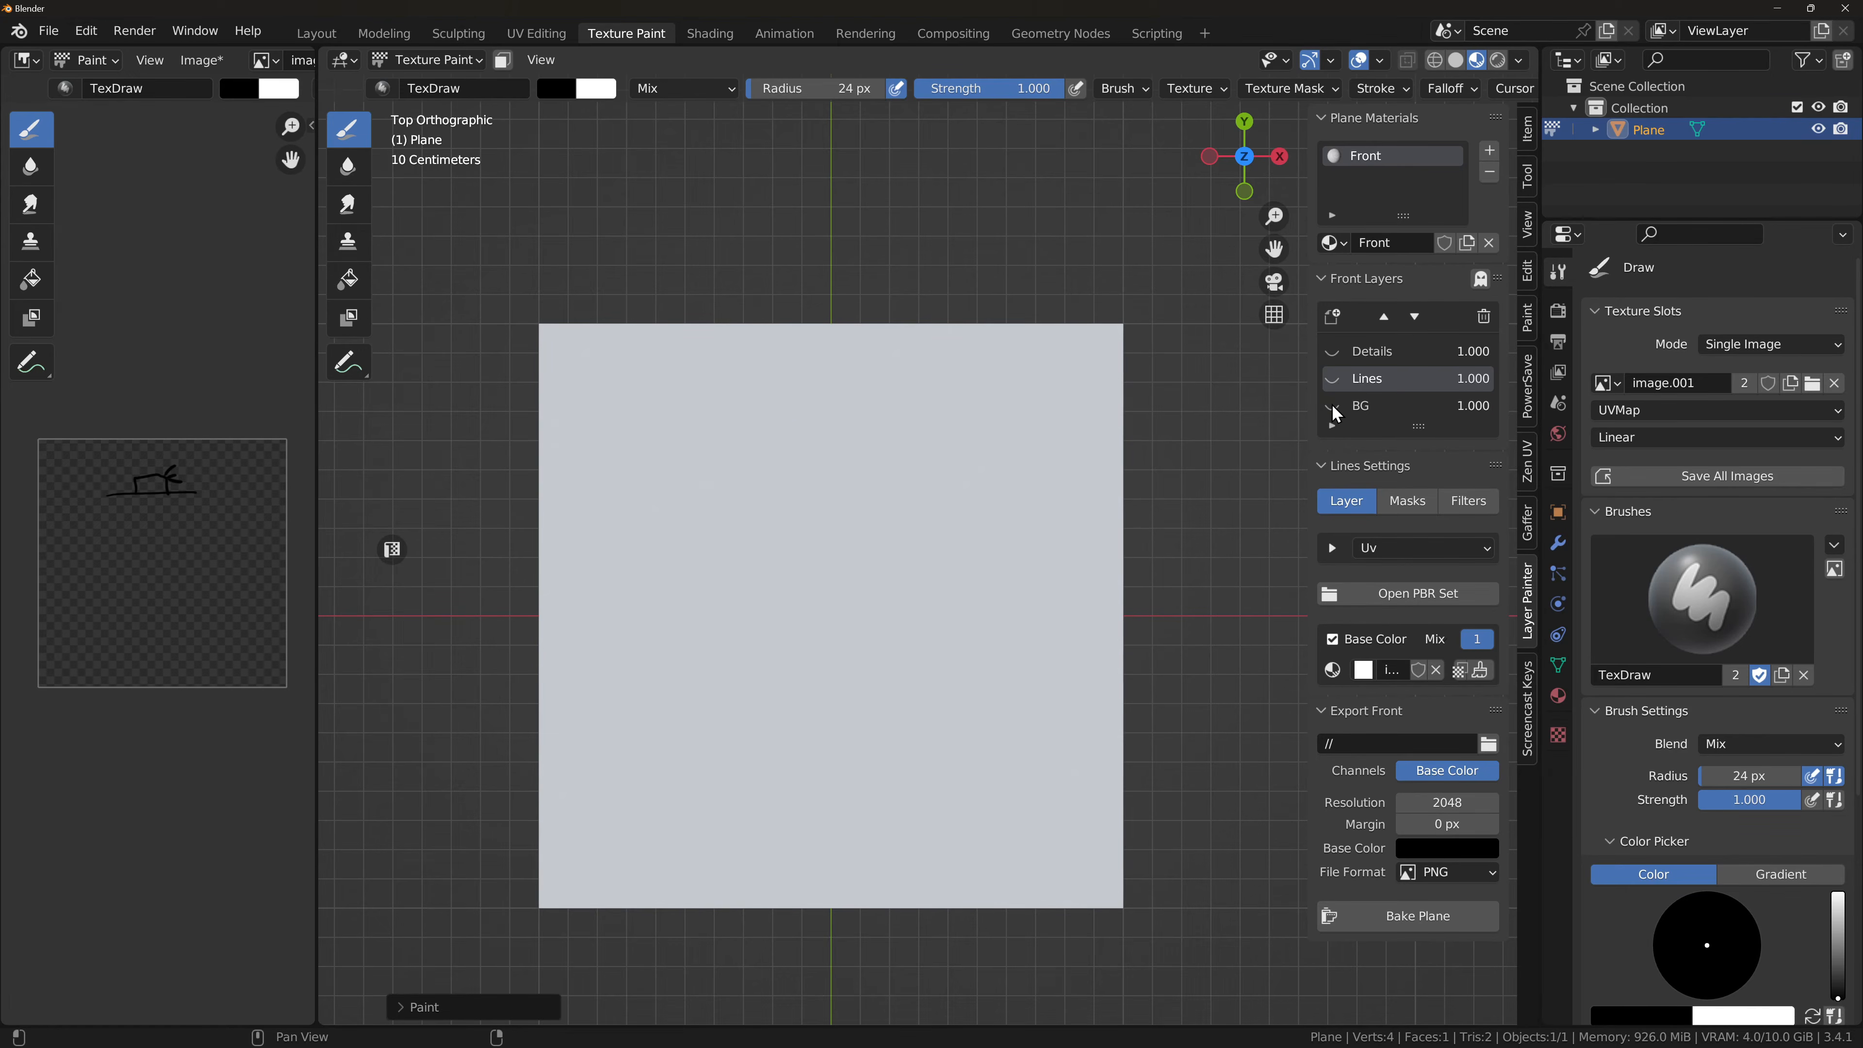
pyautogui.click(1332, 378)
pyautogui.click(1332, 352)
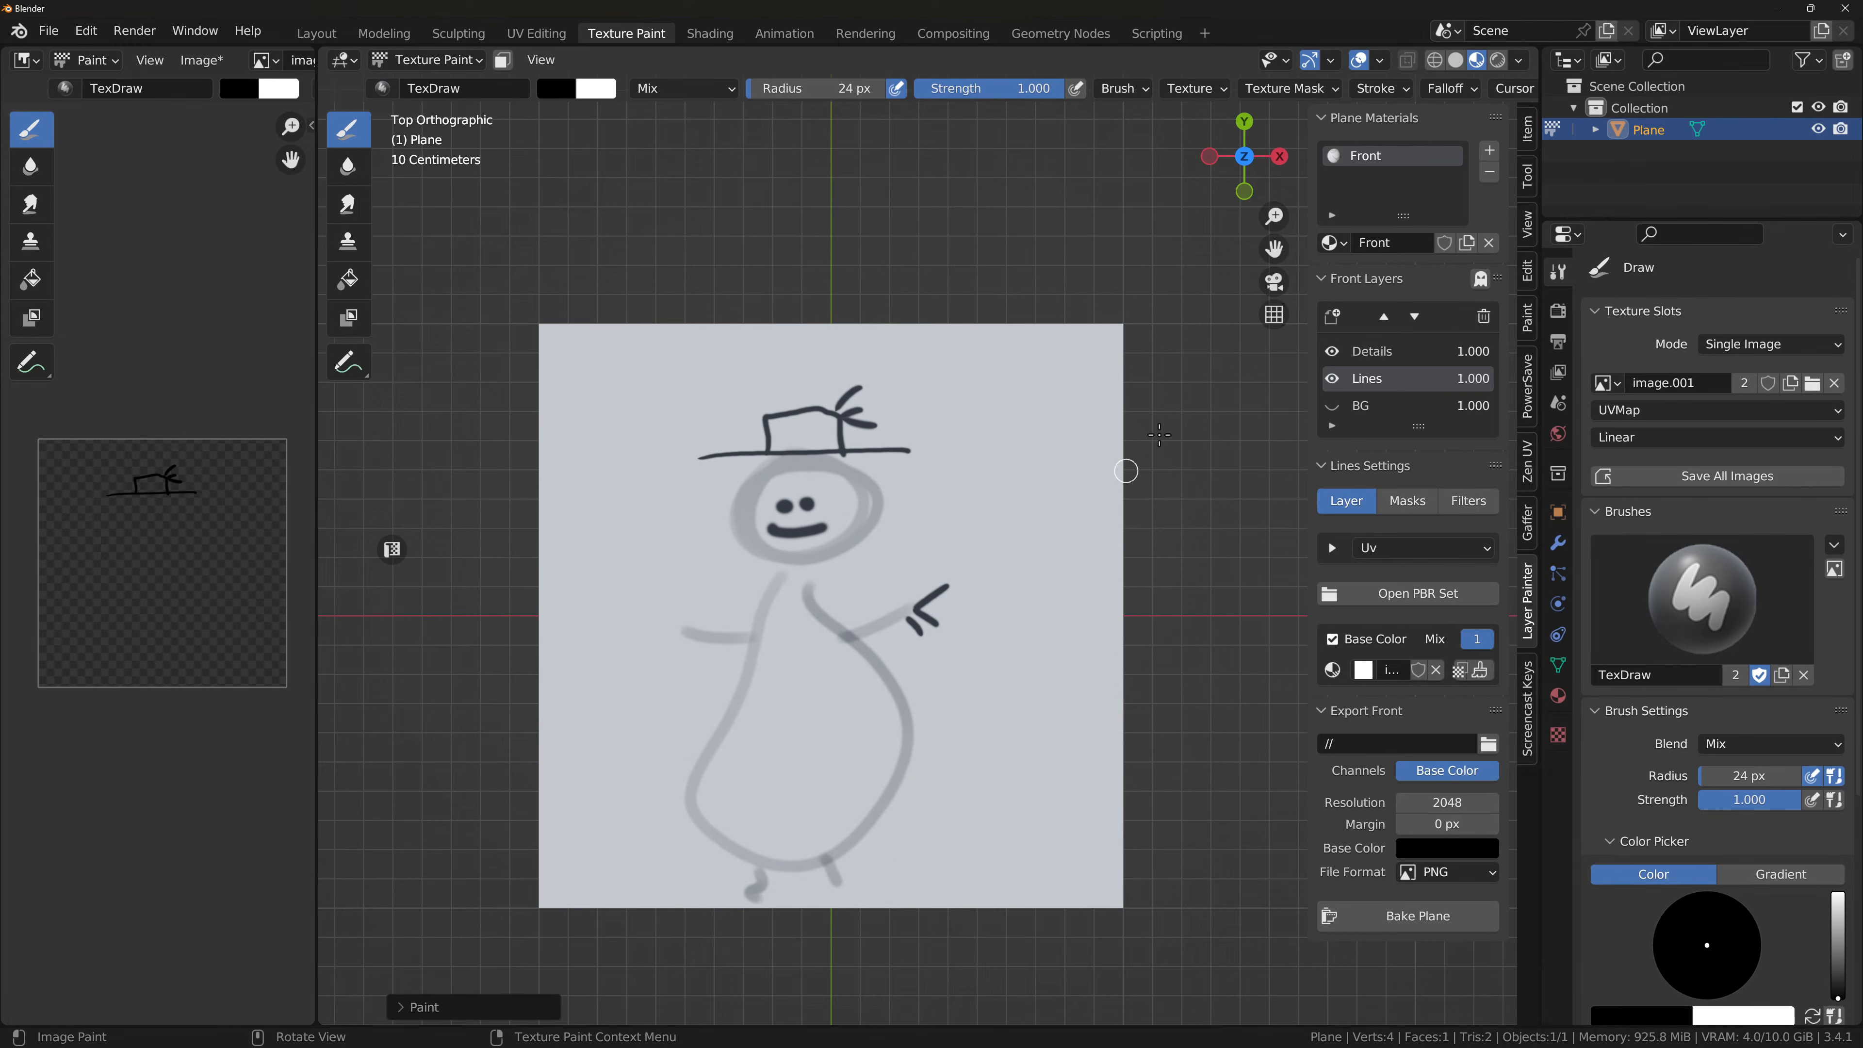
# Step: Change the viewport shading environment to the magenta and blue HDRI and inspect the plane in perspective
pyautogui.moveTo(955, 322); pyautogui.dragTo(1014, 383, button='middle')
pyautogui.click(1518, 61)
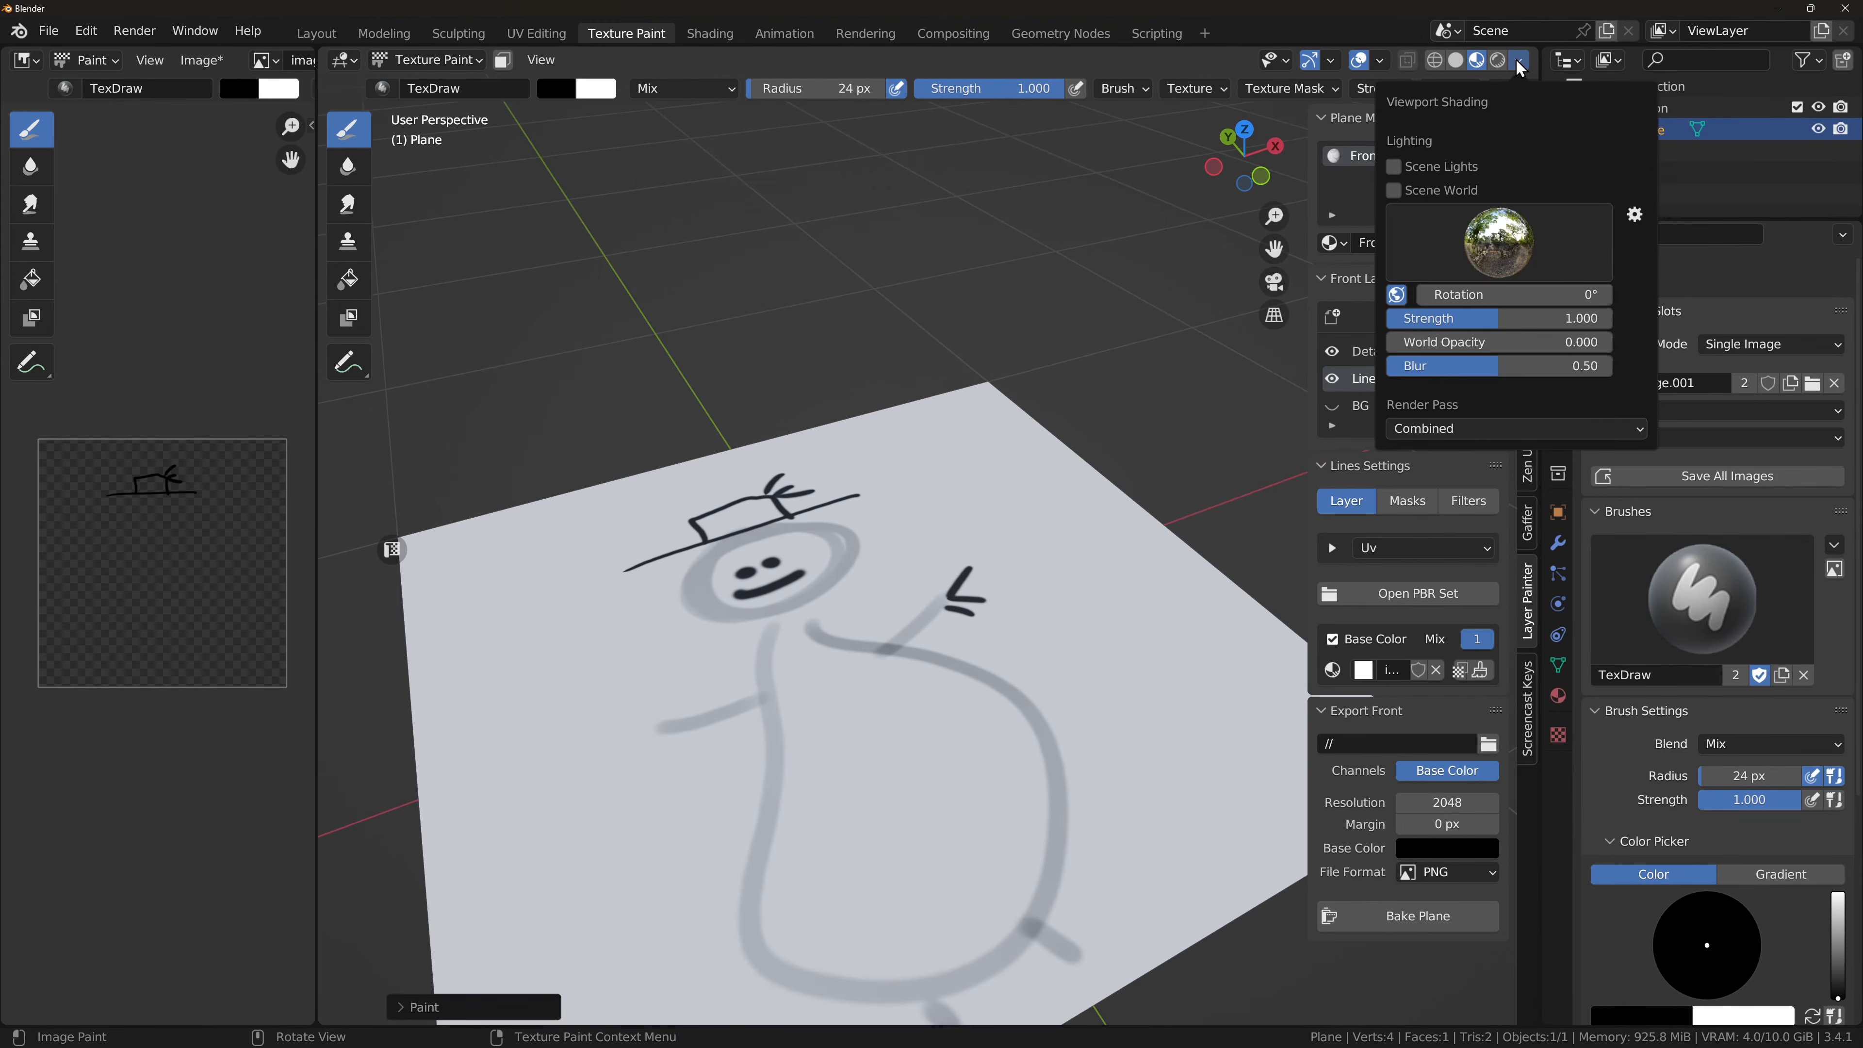
pyautogui.scroll(-6, 976, 425)
pyautogui.scroll(6, 990, 462)
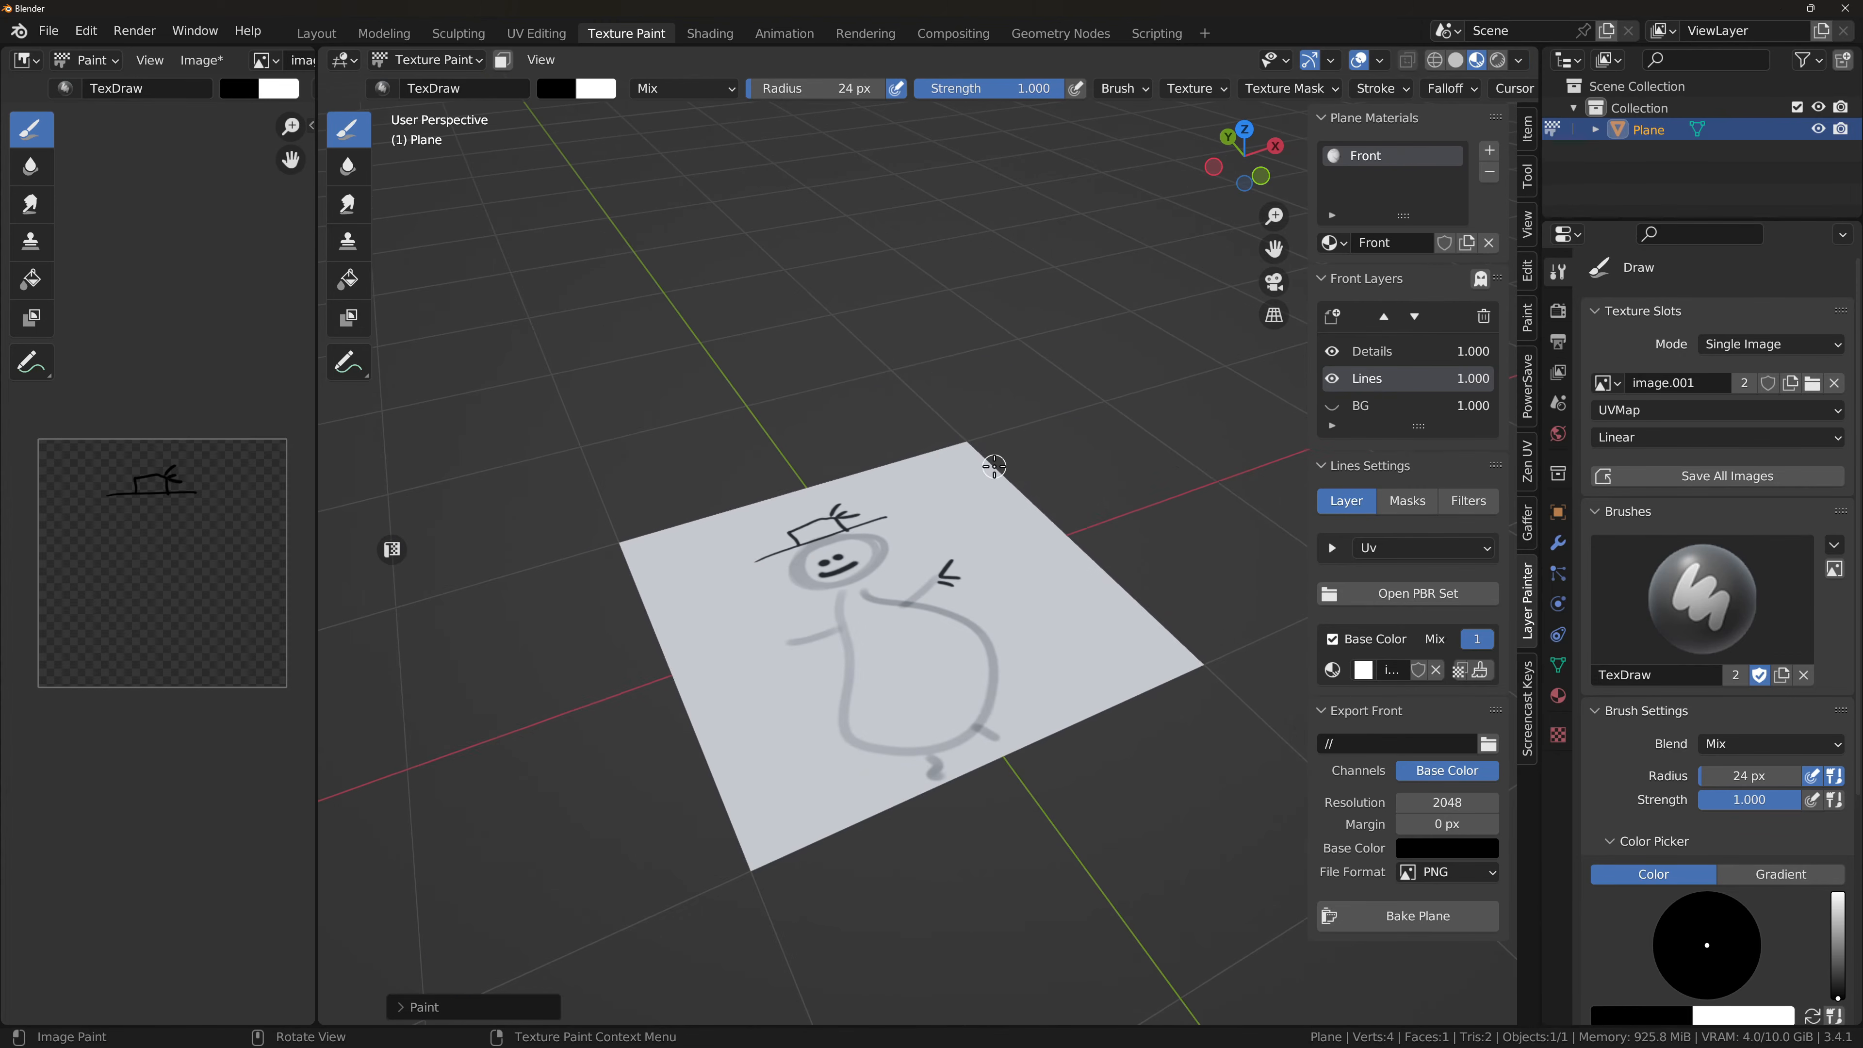
pyautogui.scroll(-3, 992, 474)
pyautogui.scroll(3, 1027, 270)
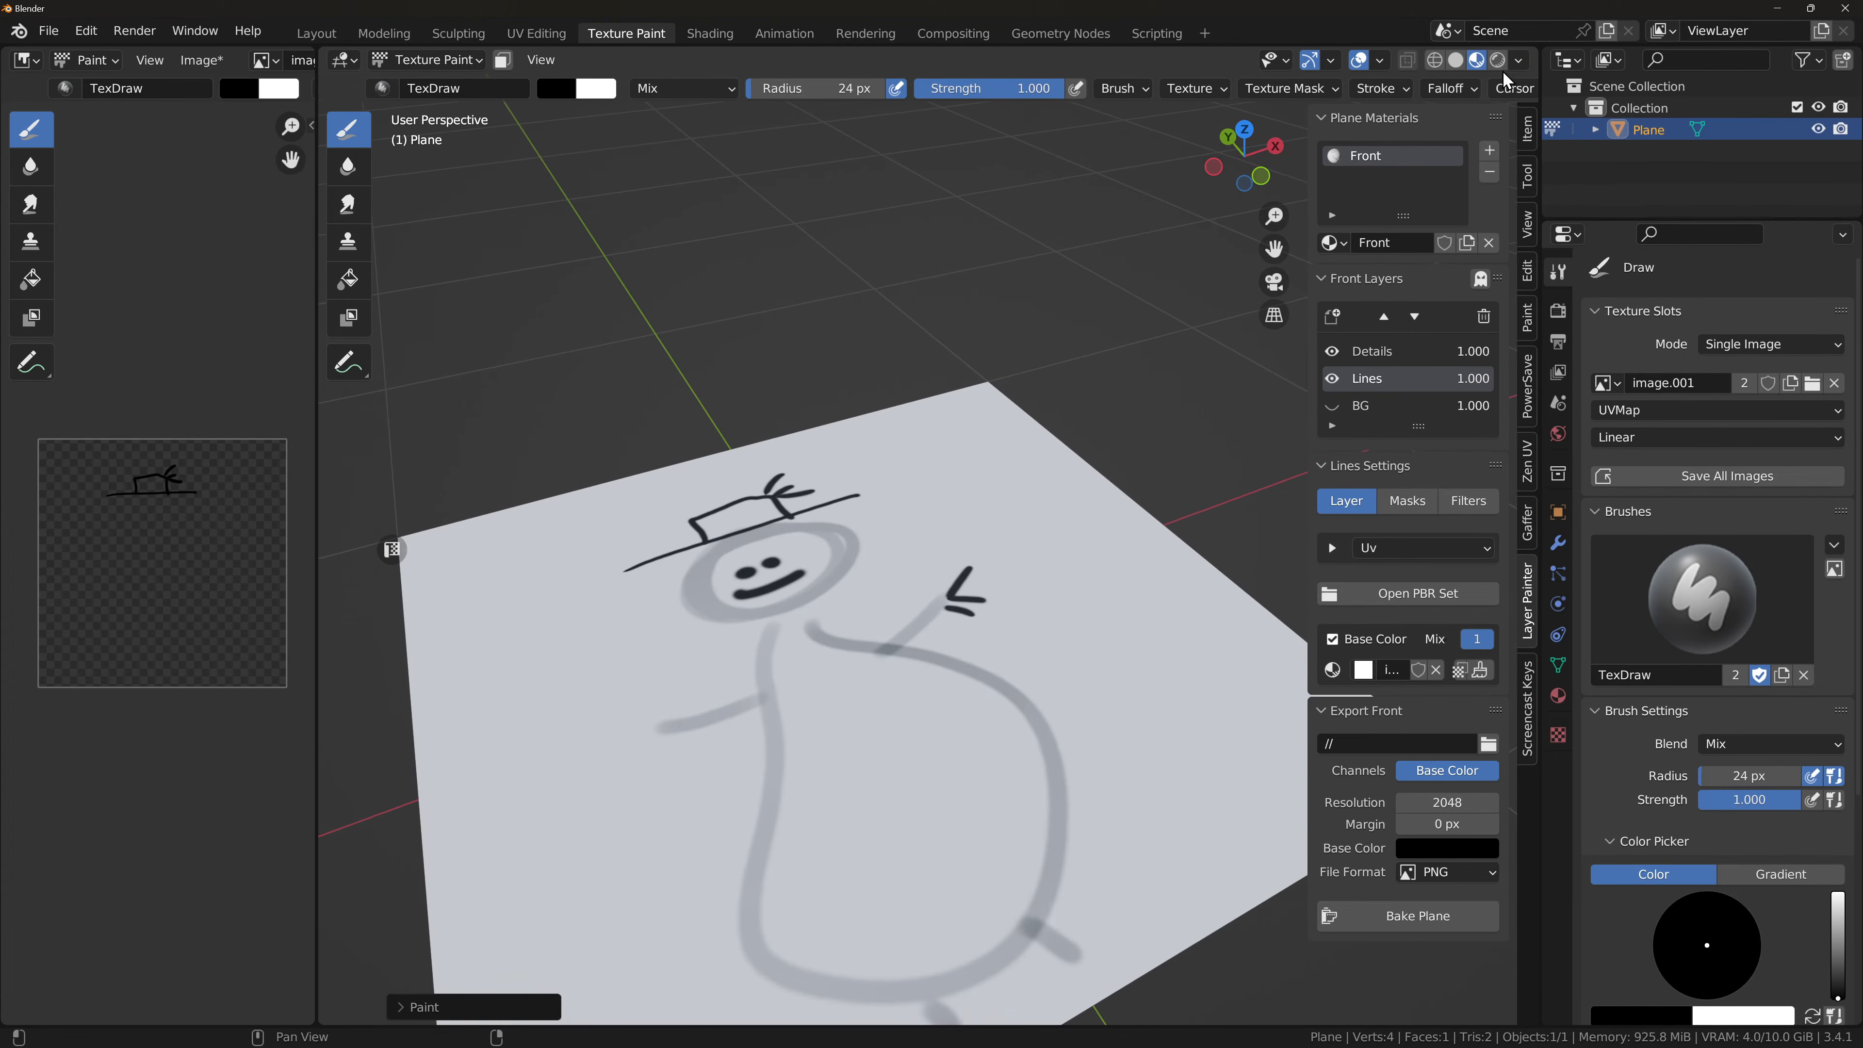
pyautogui.click(1514, 67)
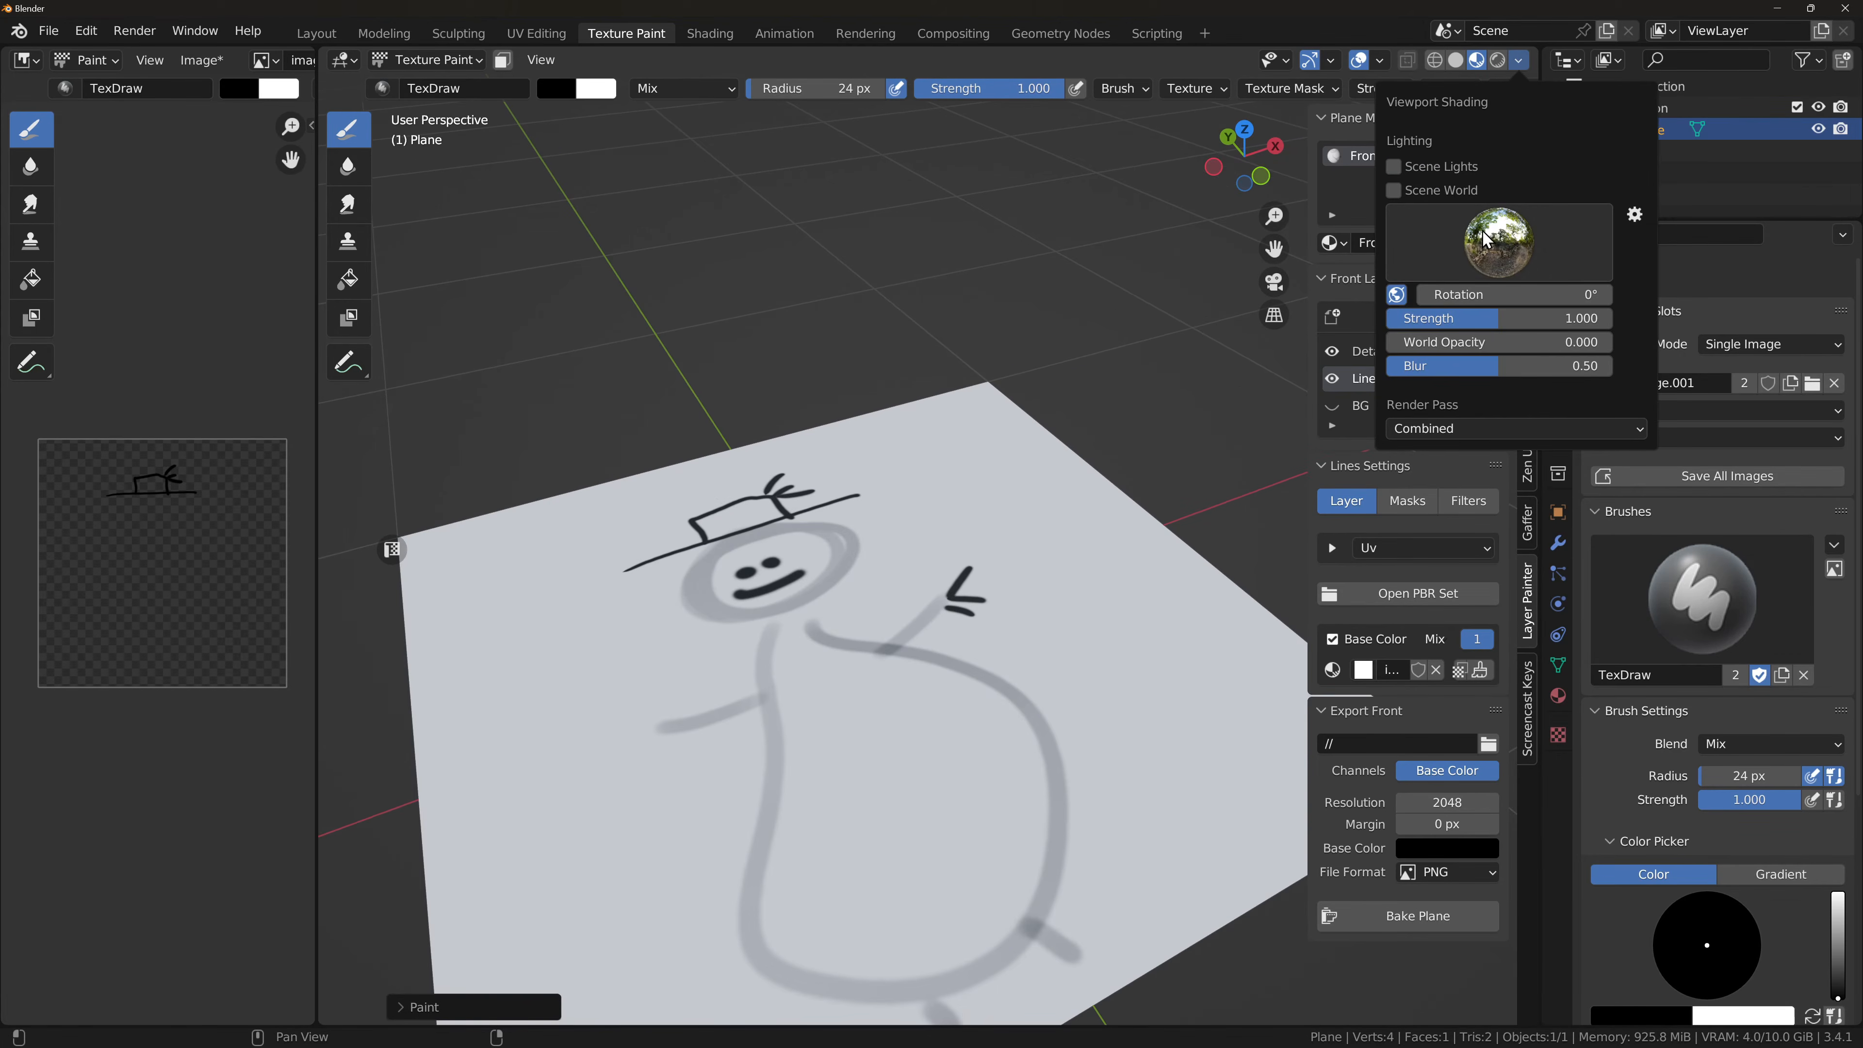
pyautogui.click(1501, 246)
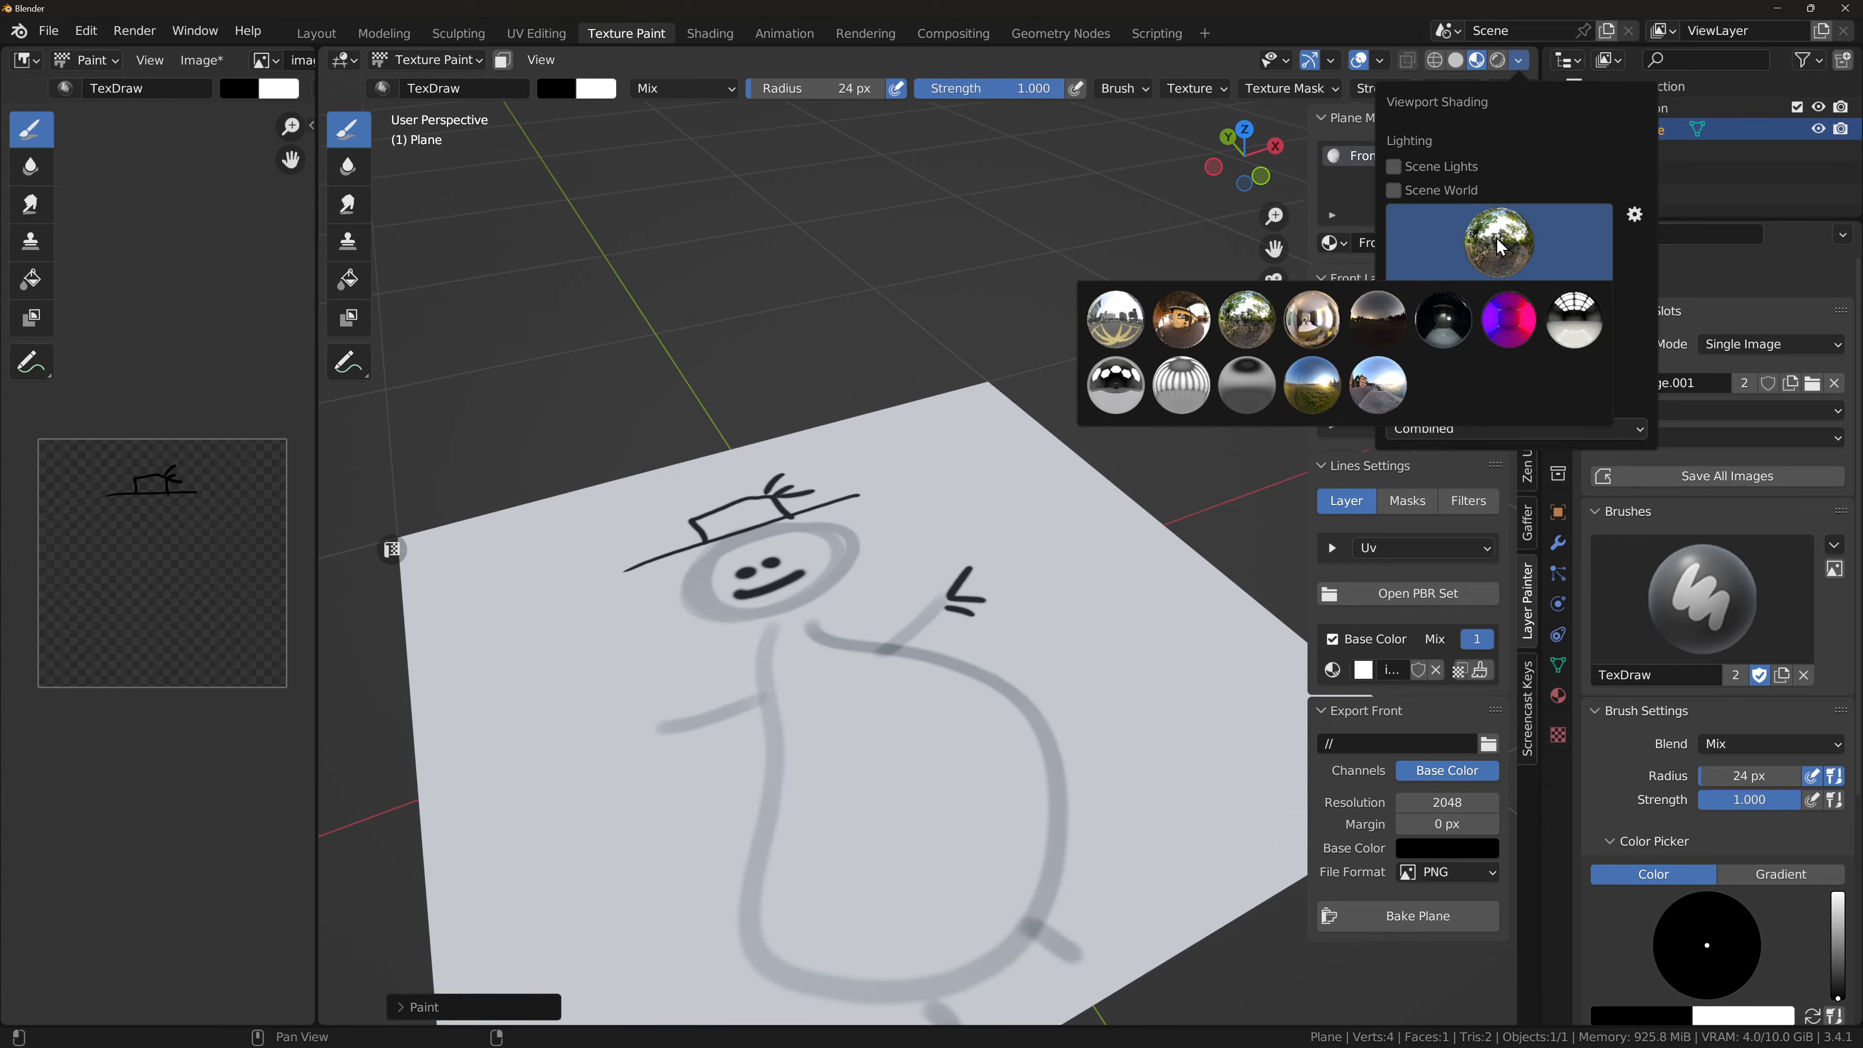
pyautogui.click(1506, 328)
pyautogui.moveTo(999, 470); pyautogui.dragTo(979, 530, button='middle')
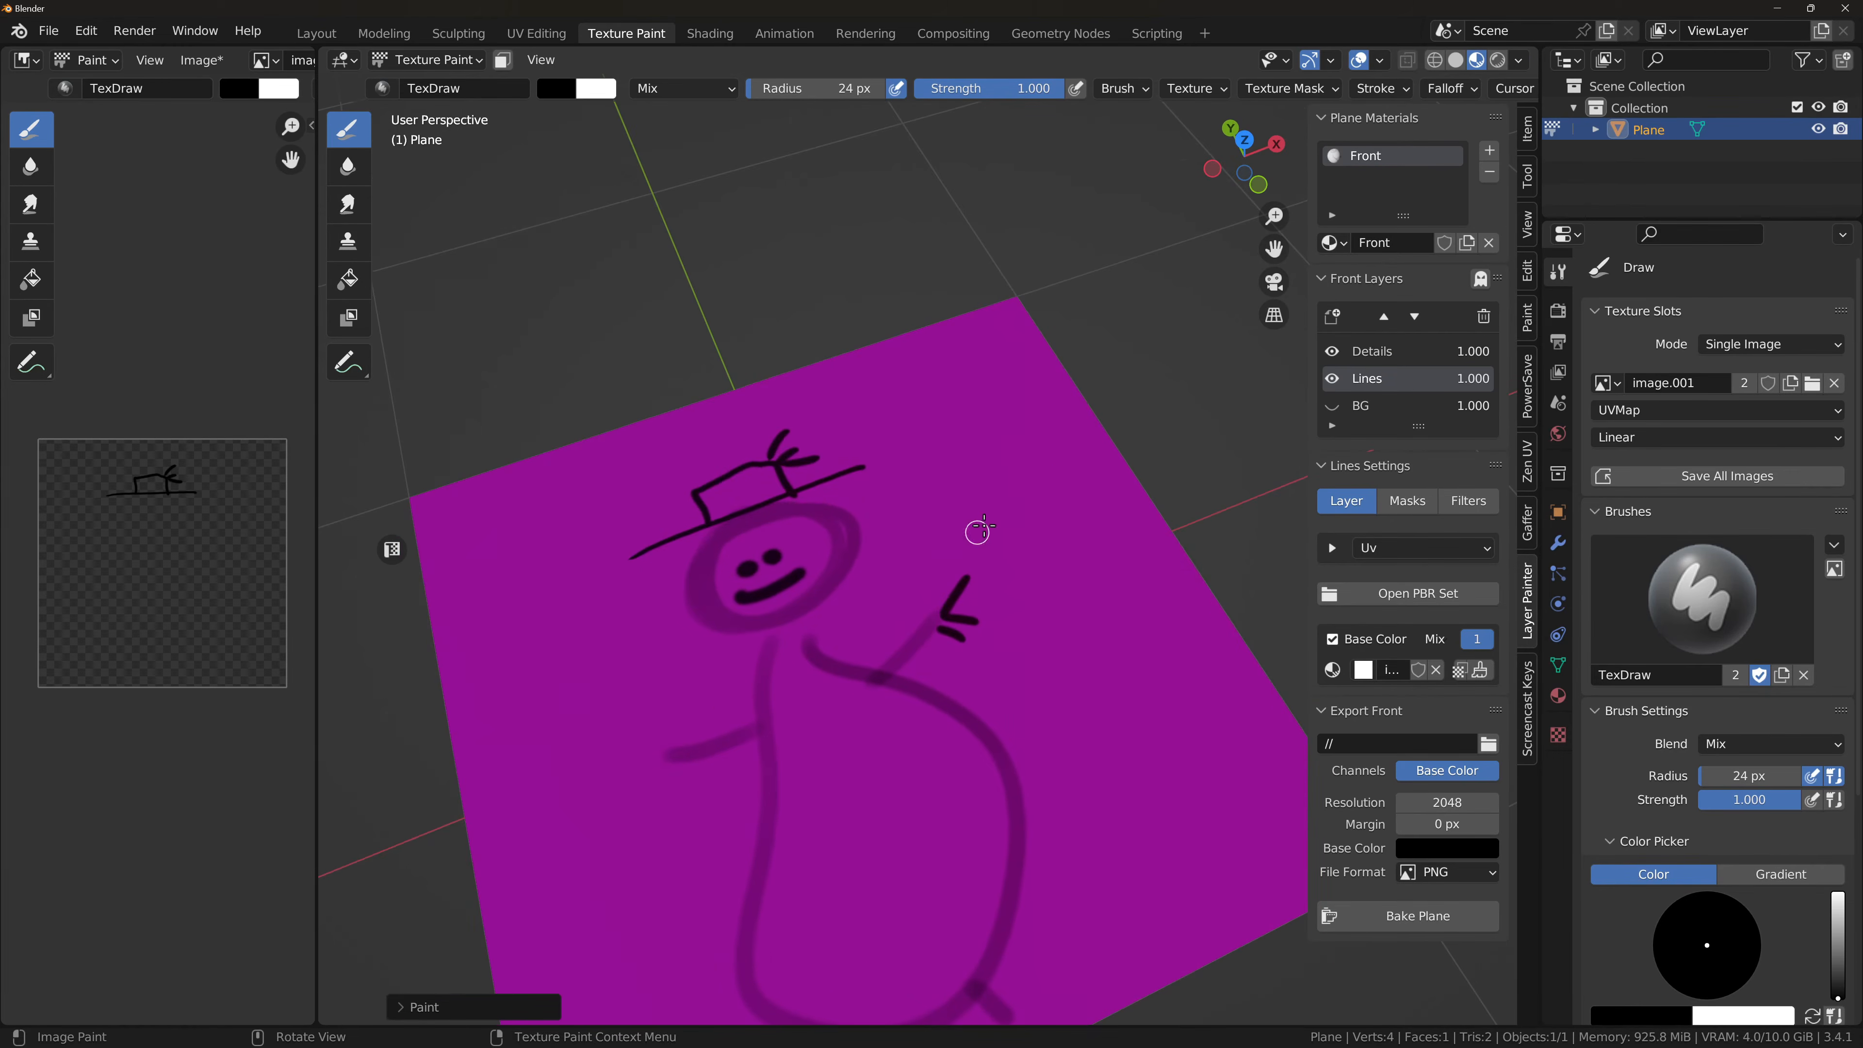
# Step: Switch the viewport shading environment to the HDRI with the blue sky over a grassy field
pyautogui.click(1523, 63)
pyautogui.click(1438, 257)
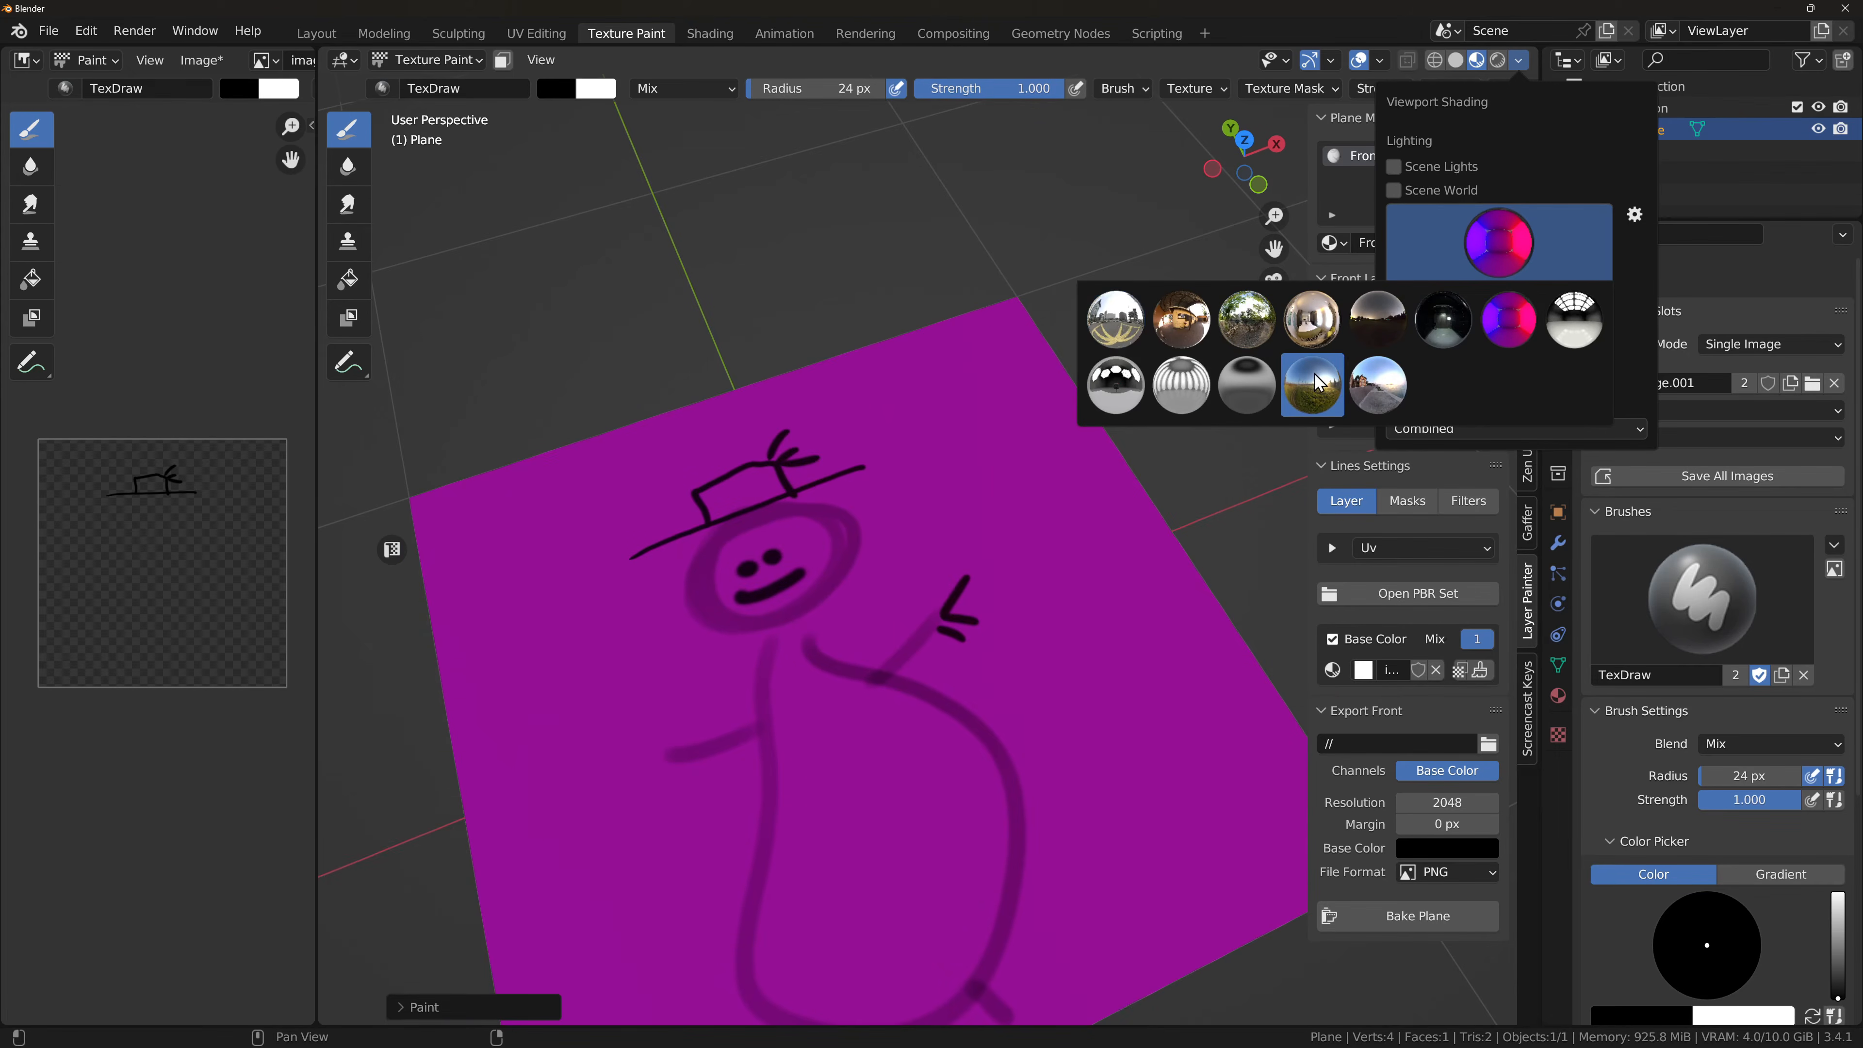
pyautogui.click(1326, 388)
pyautogui.moveTo(880, 558)
pyautogui.mouseDown(button='middle')
pyautogui.moveTo(877, 508)
pyautogui.moveTo(814, 517)
pyautogui.moveTo(886, 524)
pyautogui.mouseUp(button='middle')
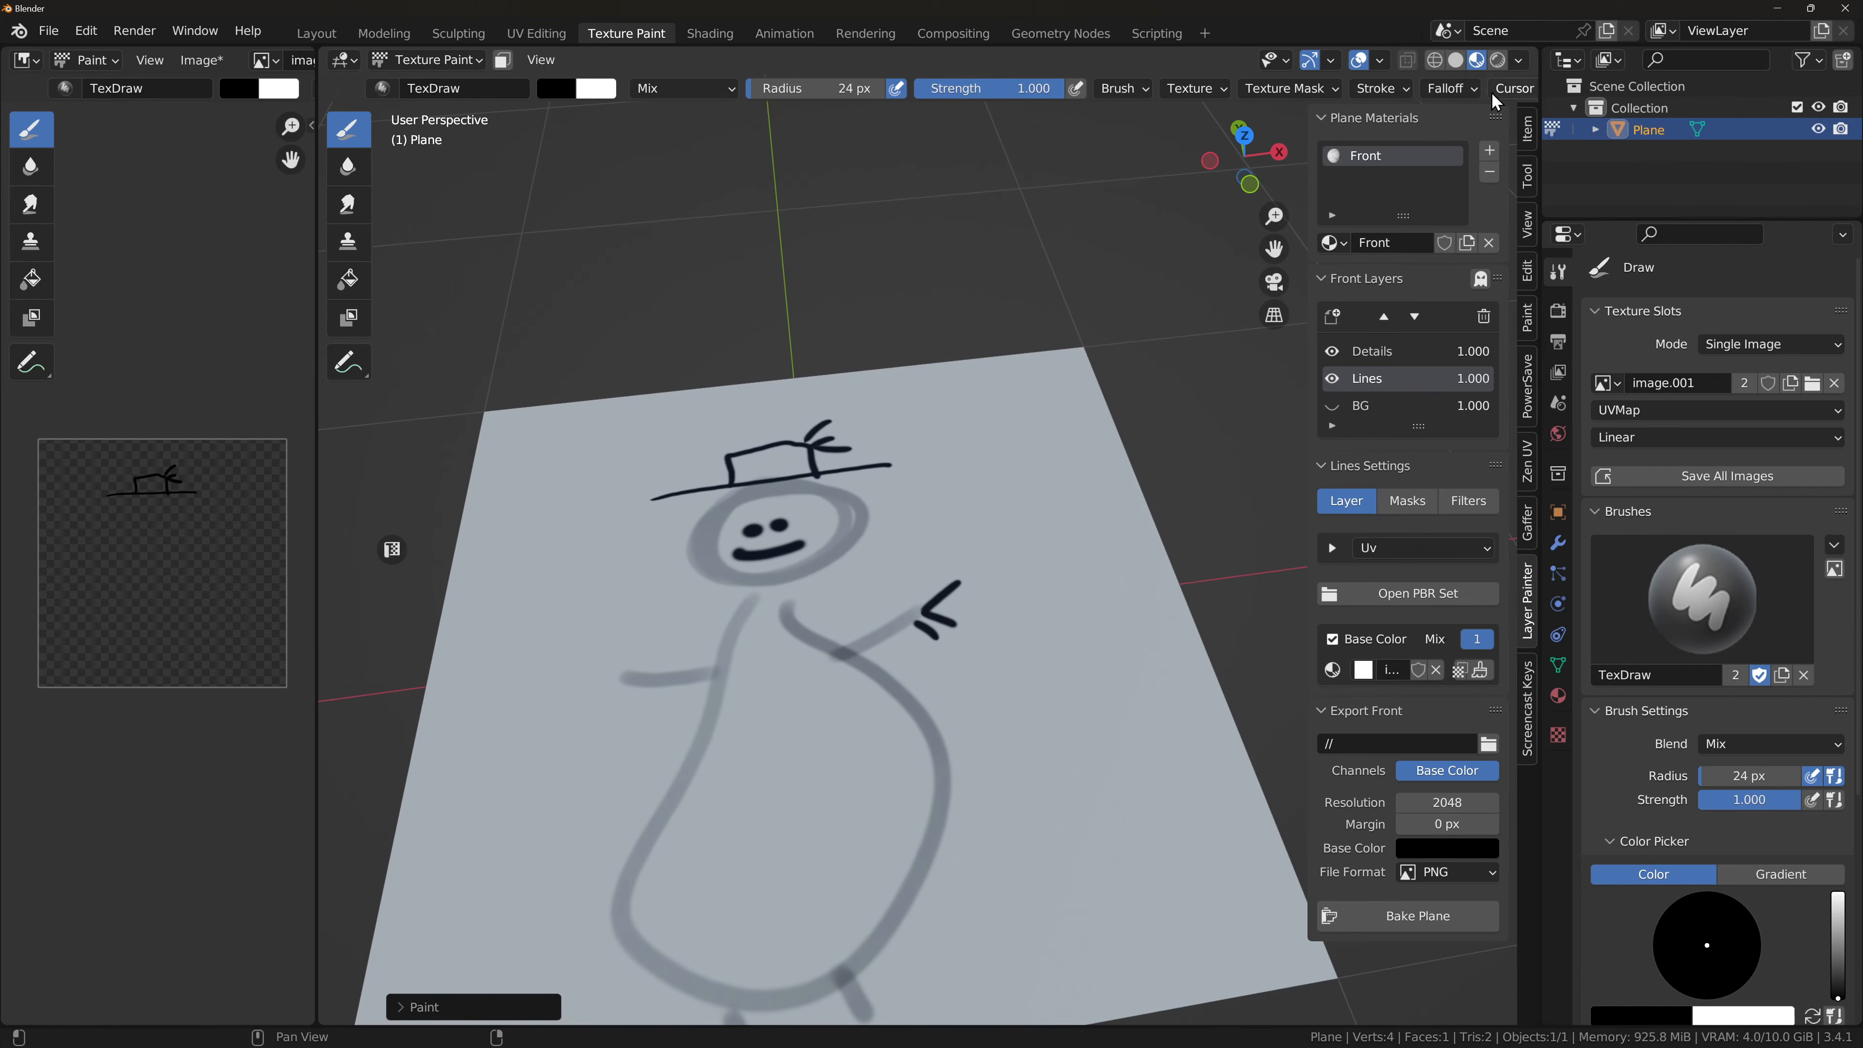
# Step: Try rotating the environment lighting to about -94.1°, and reset its rotation to 0°
pyautogui.click(1518, 60)
pyautogui.moveTo(1460, 294)
pyautogui.mouseDown()
pyautogui.moveTo(1496, 294)
pyautogui.moveTo(1436, 295)
pyautogui.mouseUp()
pyautogui.click(1499, 287)
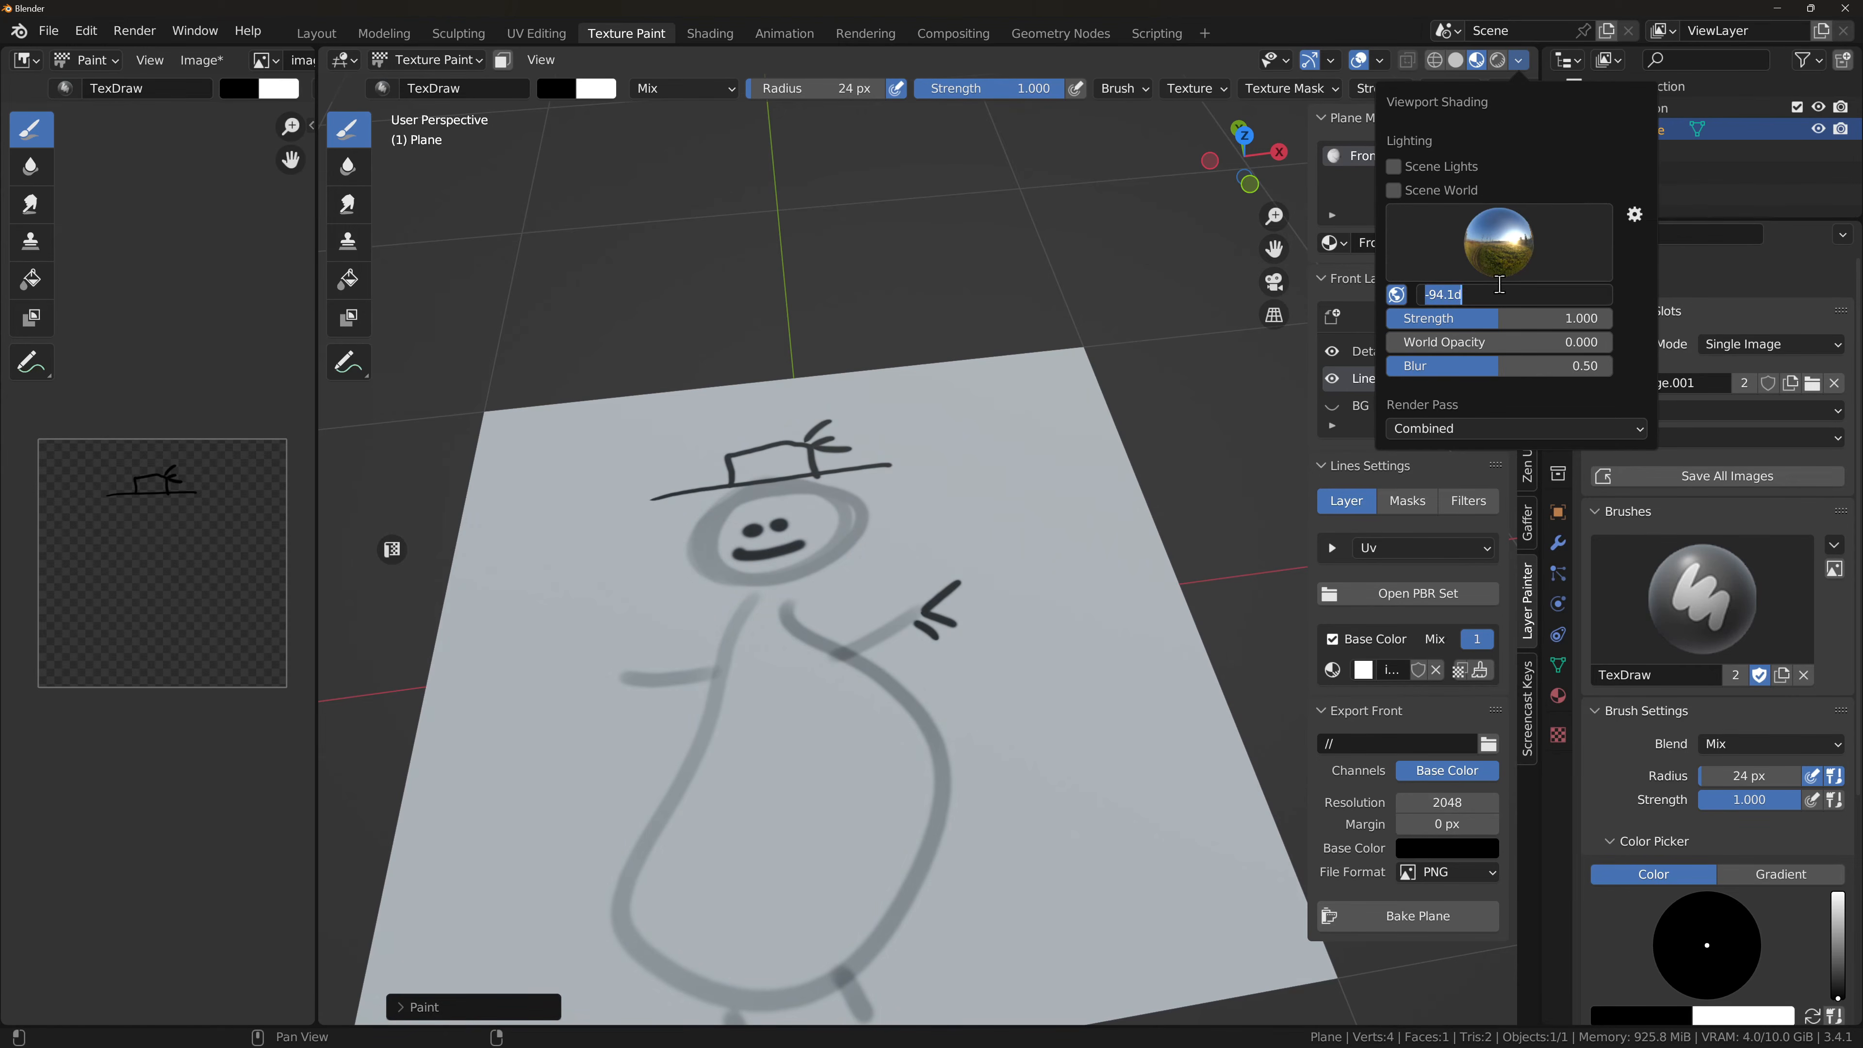
pyautogui.write('0')
pyautogui.press('Return')
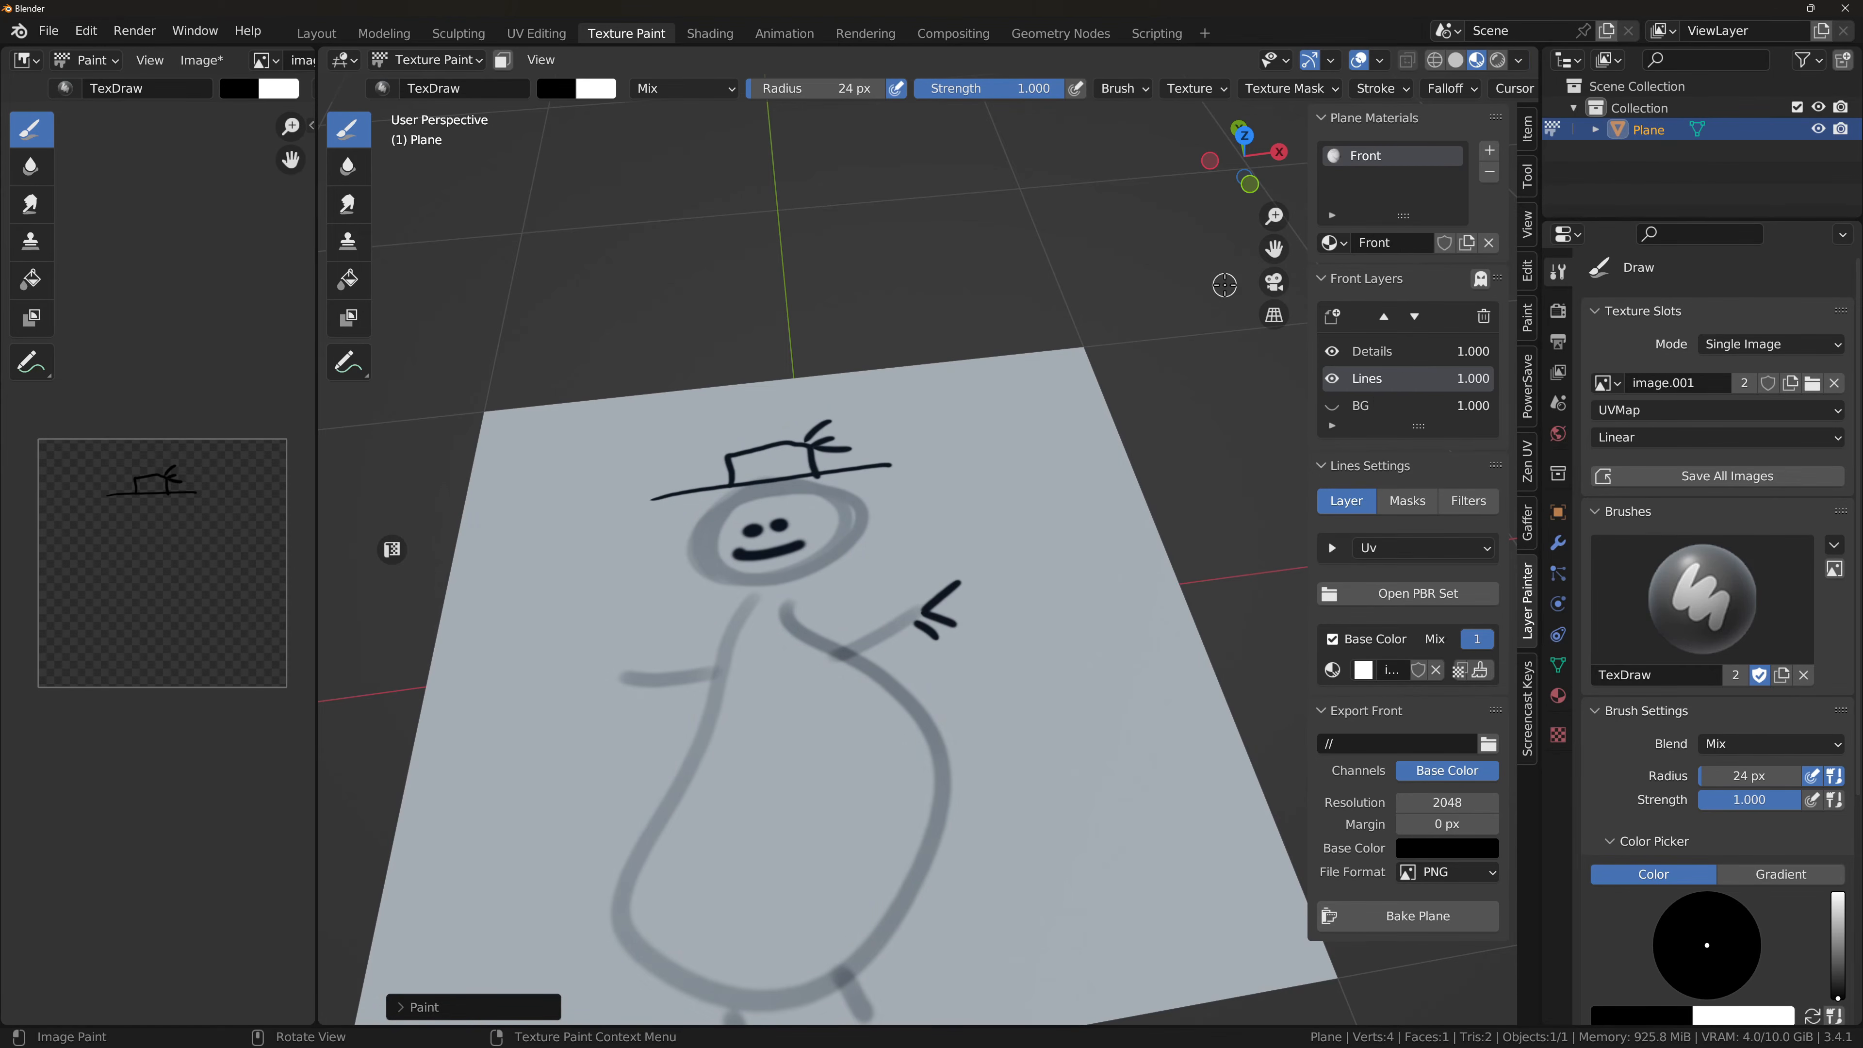
# Step: View the plane from the top, switch it to Object Mode, and change the 3D viewport area to the Shader Editor
pyautogui.moveTo(755, 579); pyautogui.dragTo(786, 637, button='middle')
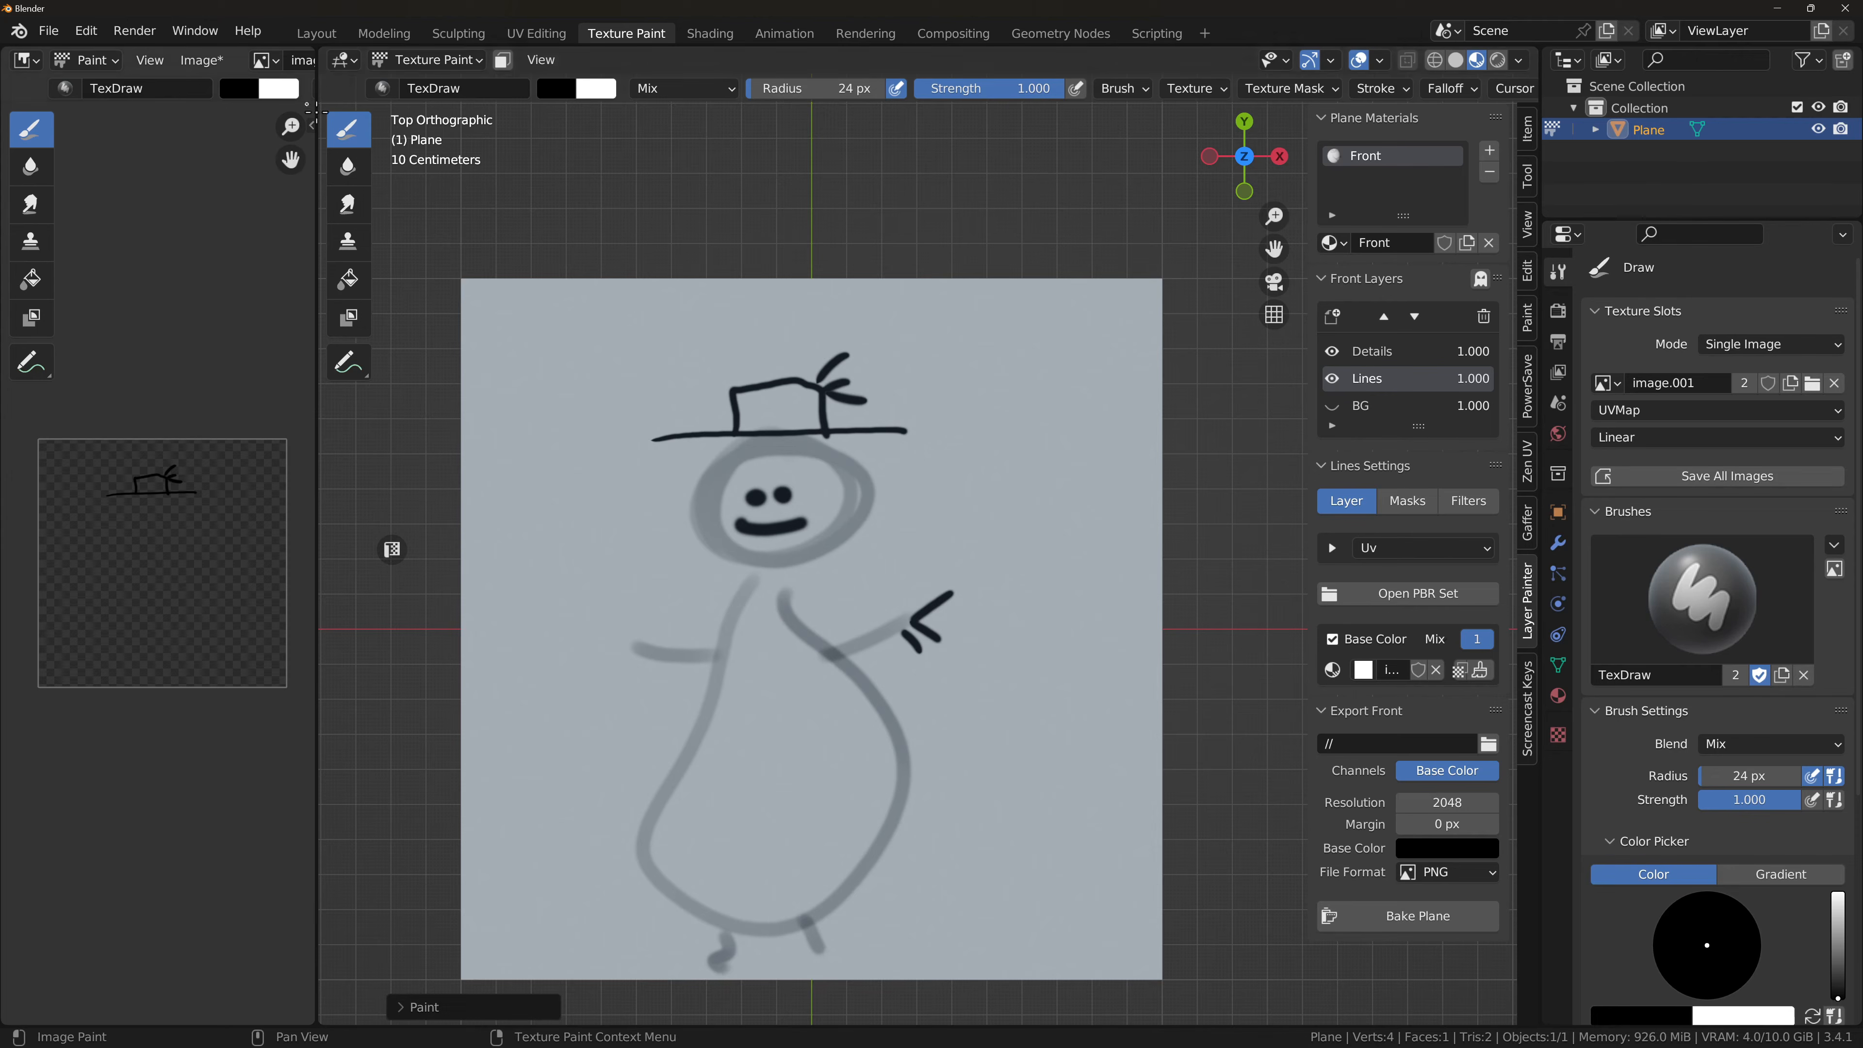
pyautogui.click(425, 61)
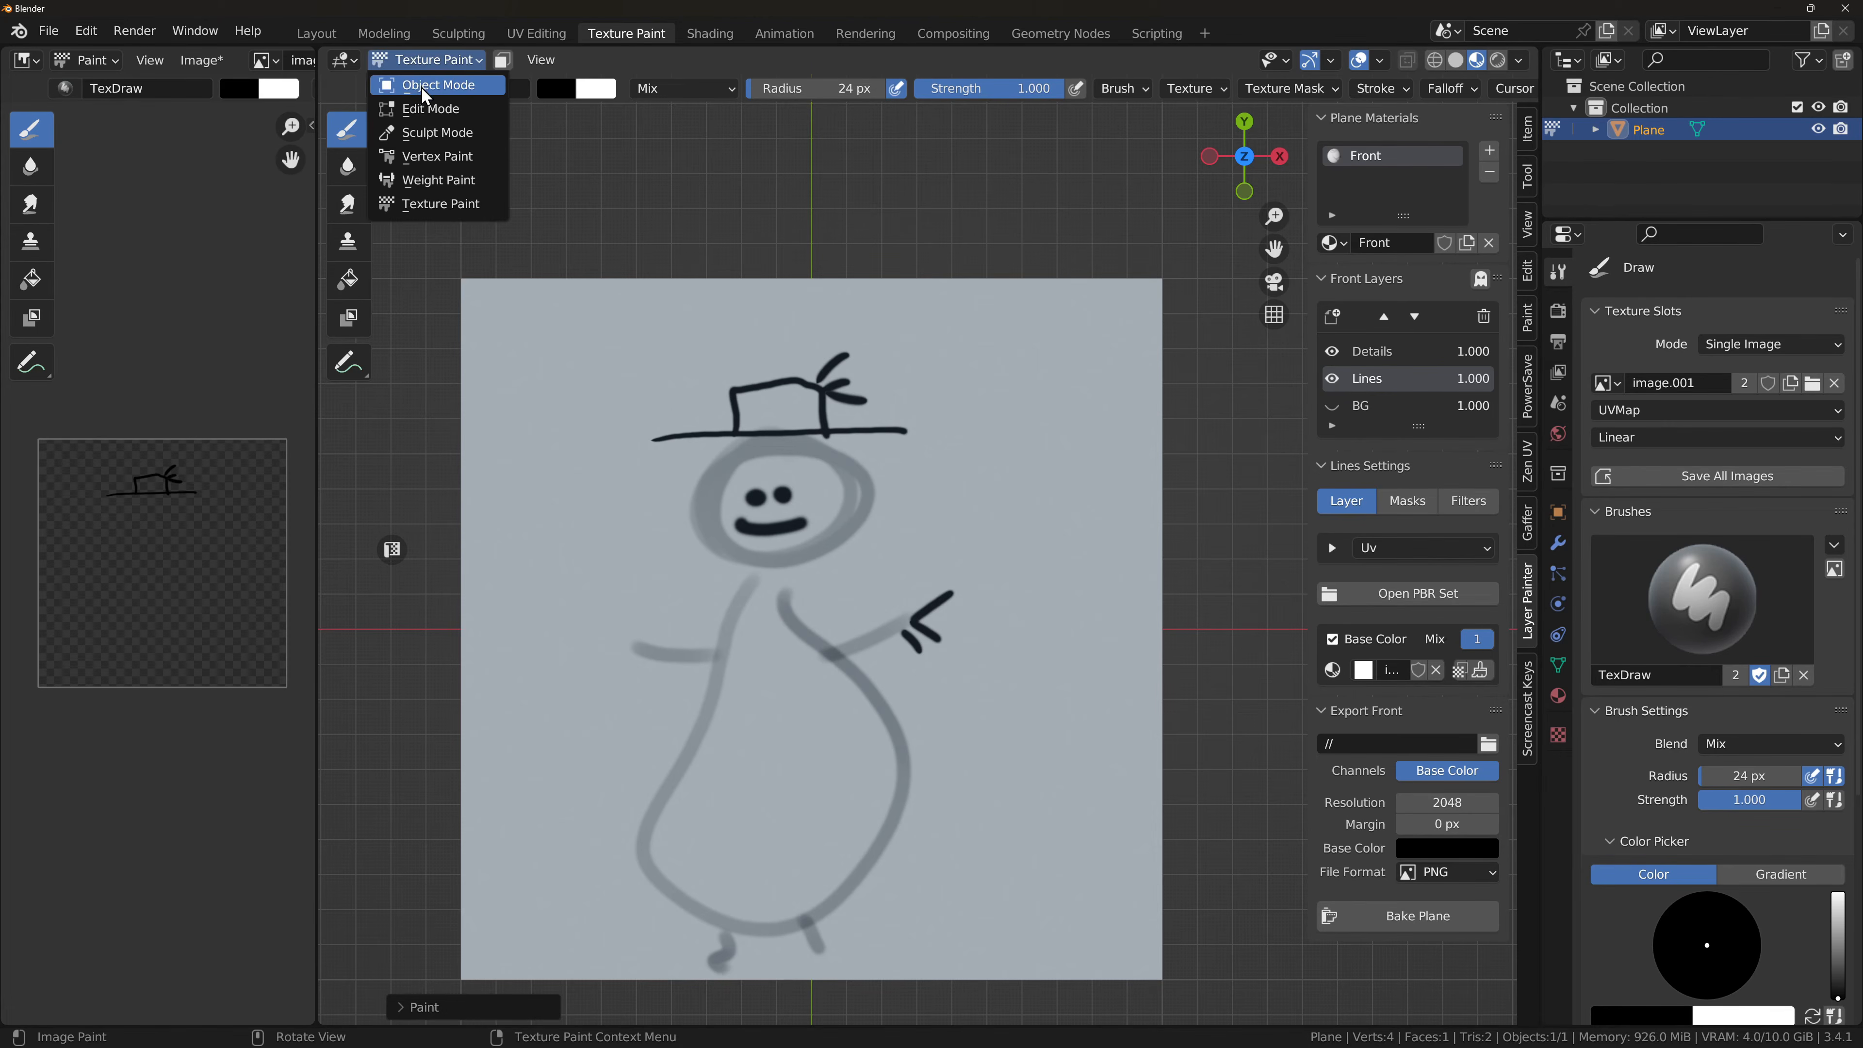
pyautogui.click(424, 89)
pyautogui.click(338, 63)
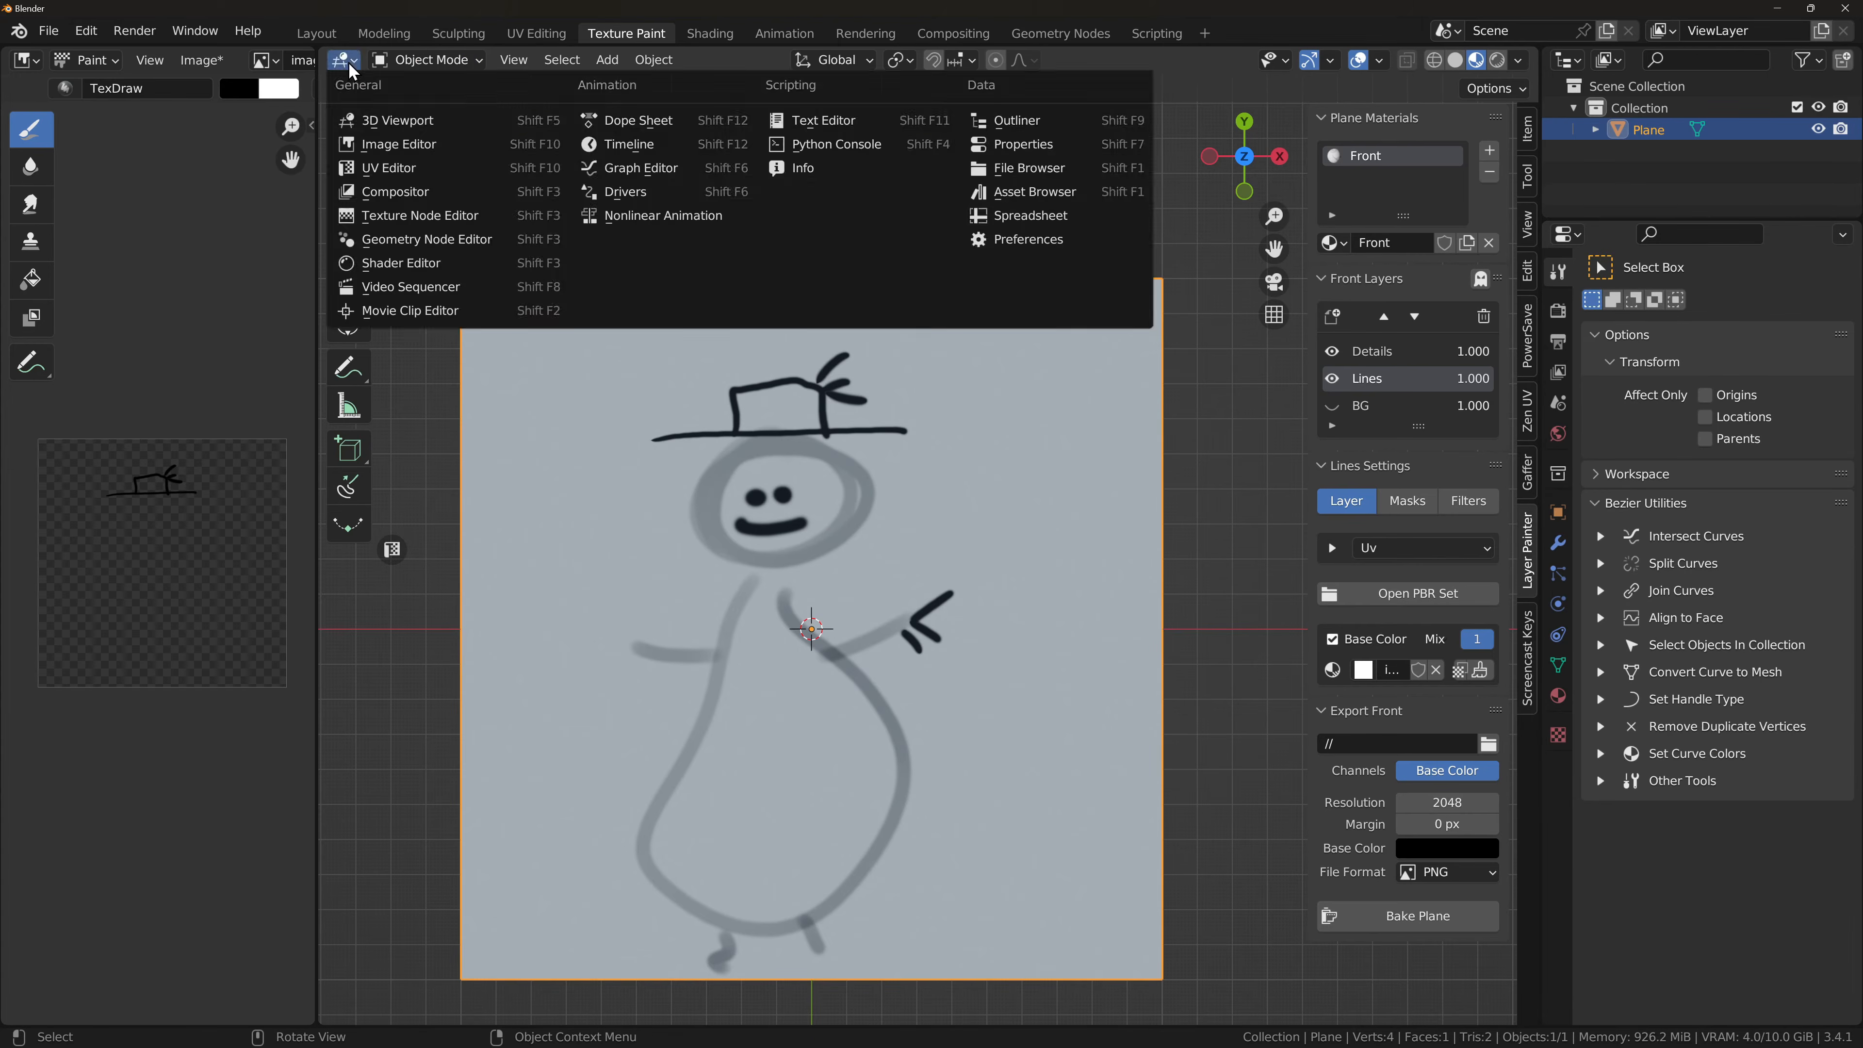
pyautogui.click(390, 268)
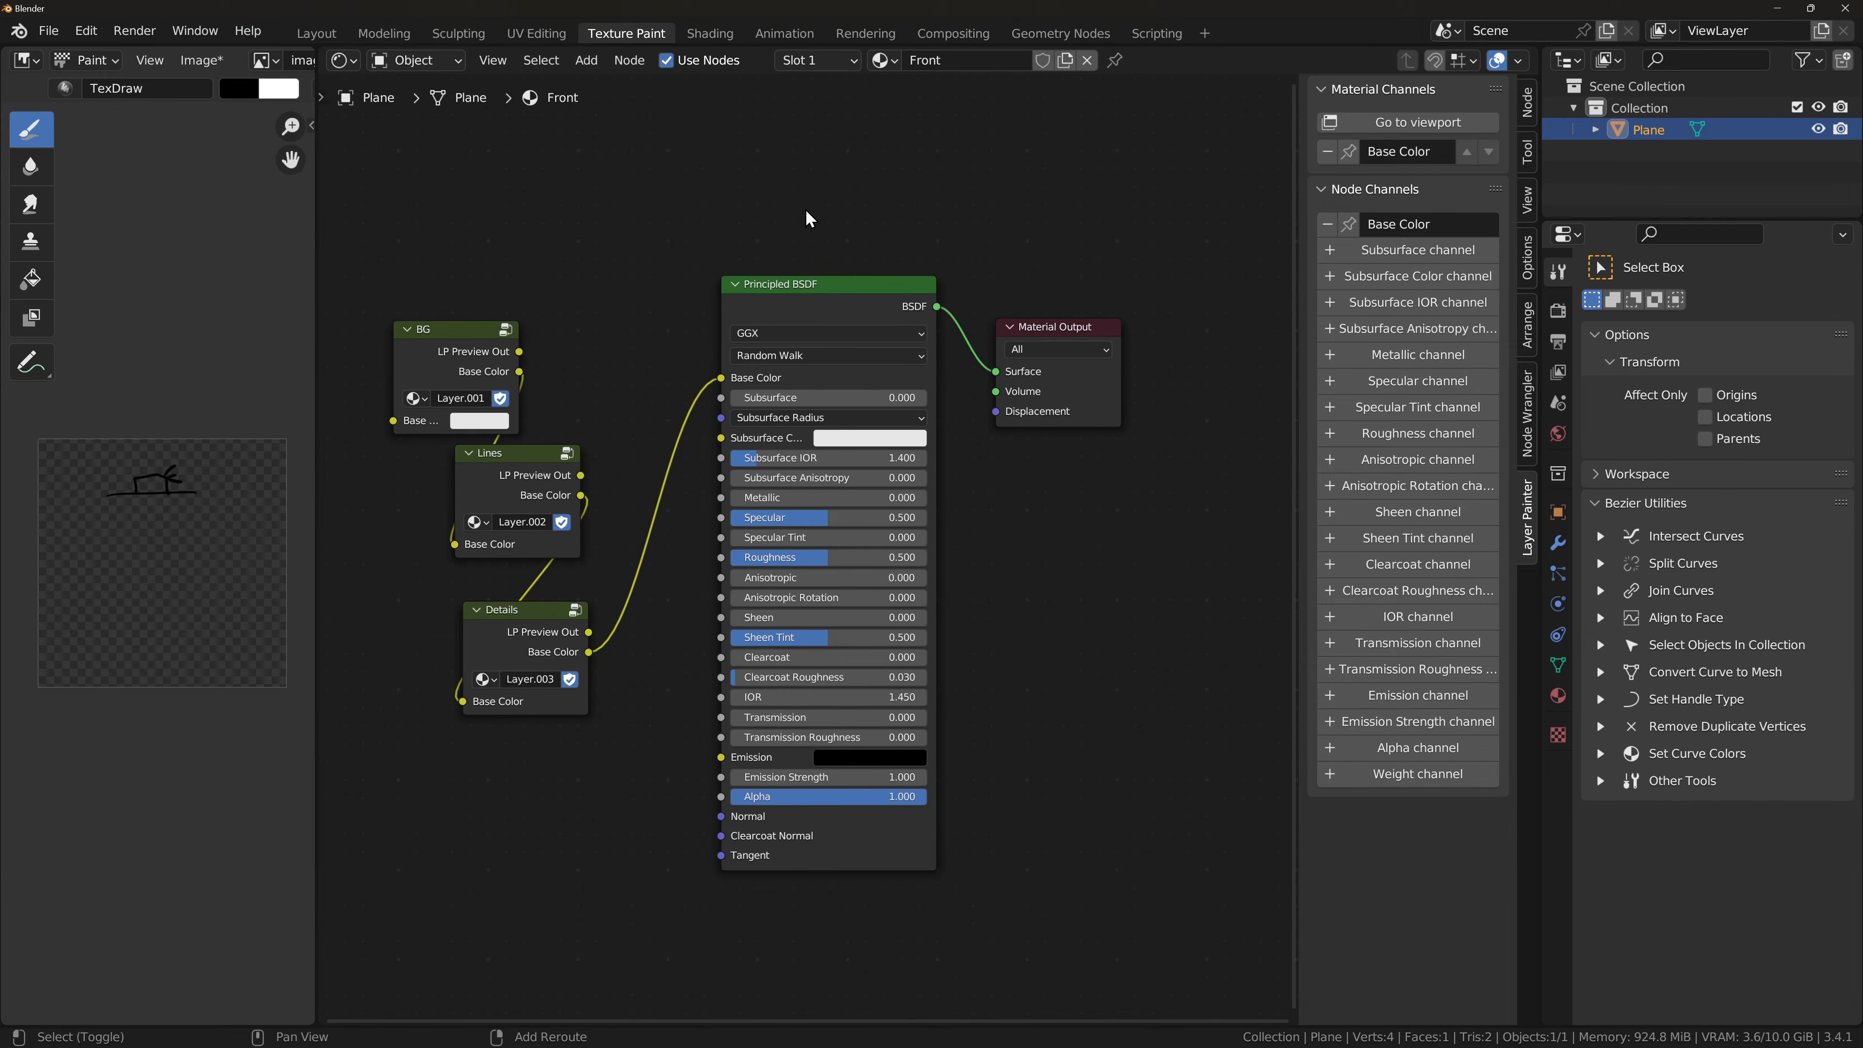
# Step: Add an Emission shader node above the Principled BSDF in the Front material
pyautogui.hotkey('shift', 'a')
pyautogui.moveTo(750, 293)
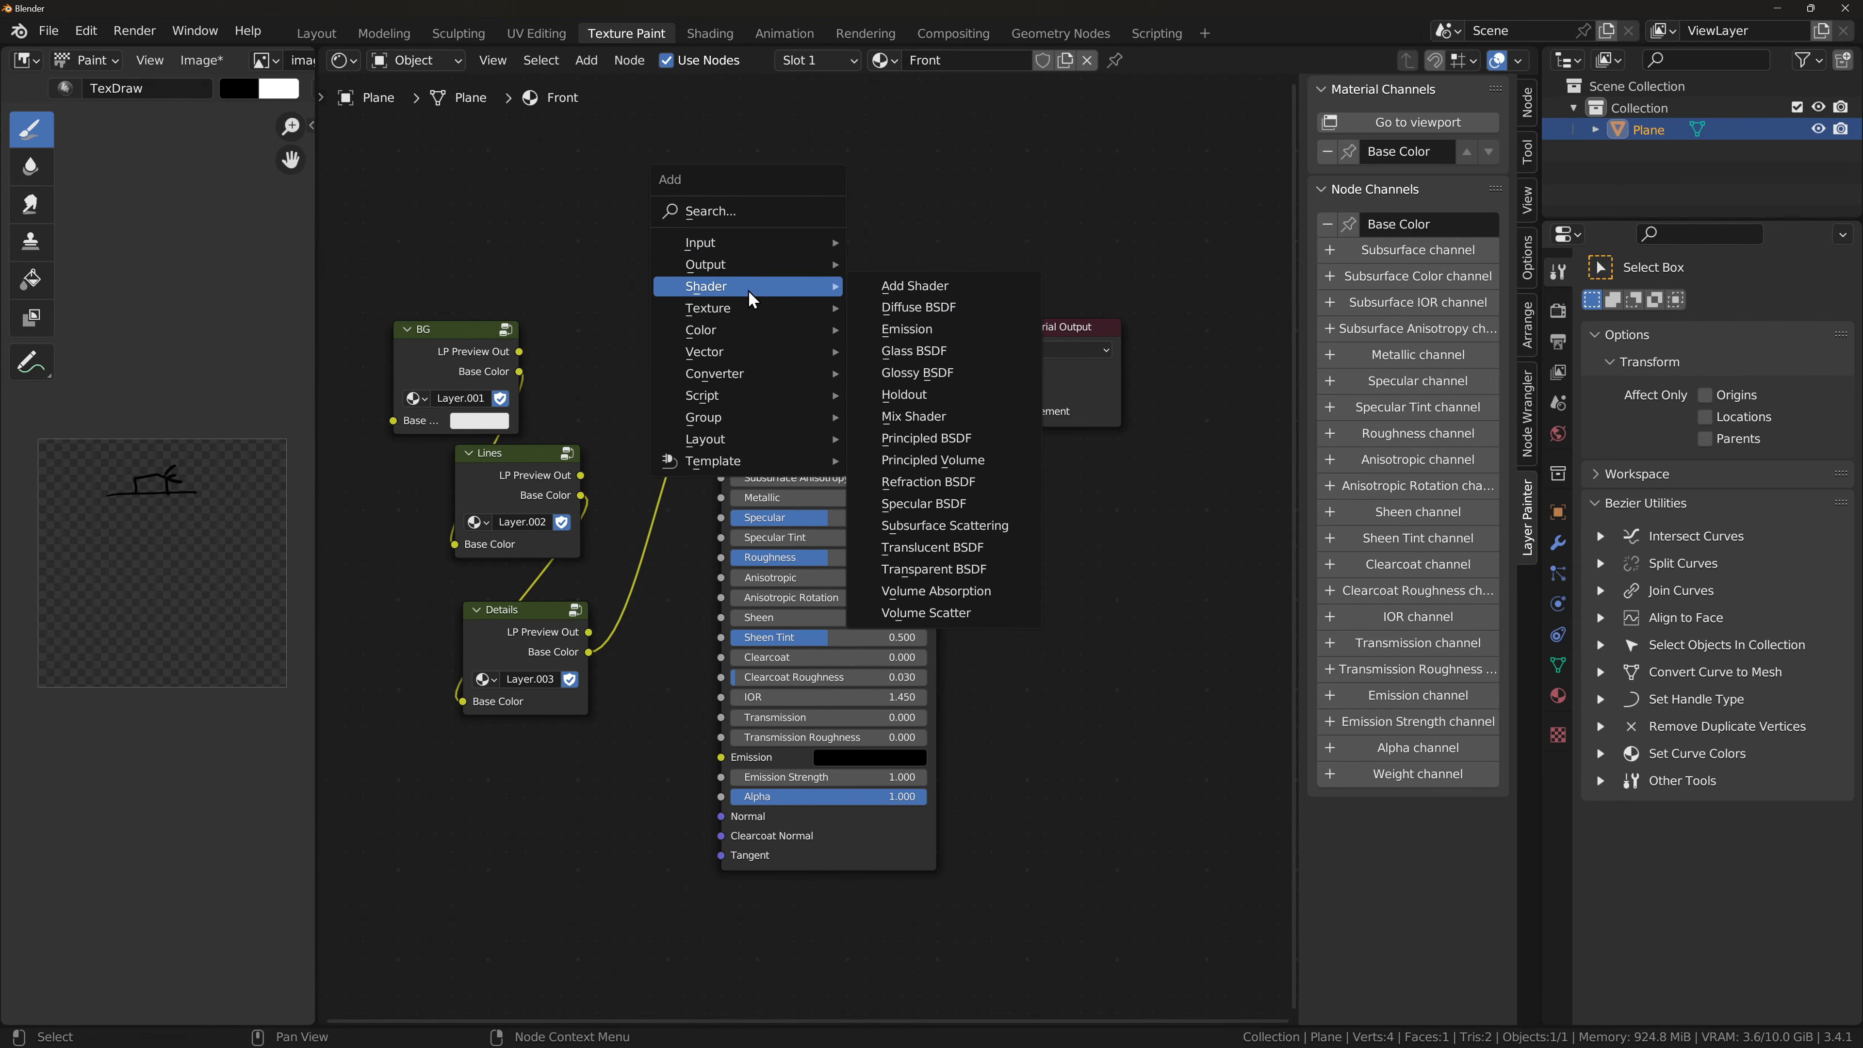
pyautogui.click(914, 333)
pyautogui.click(773, 160)
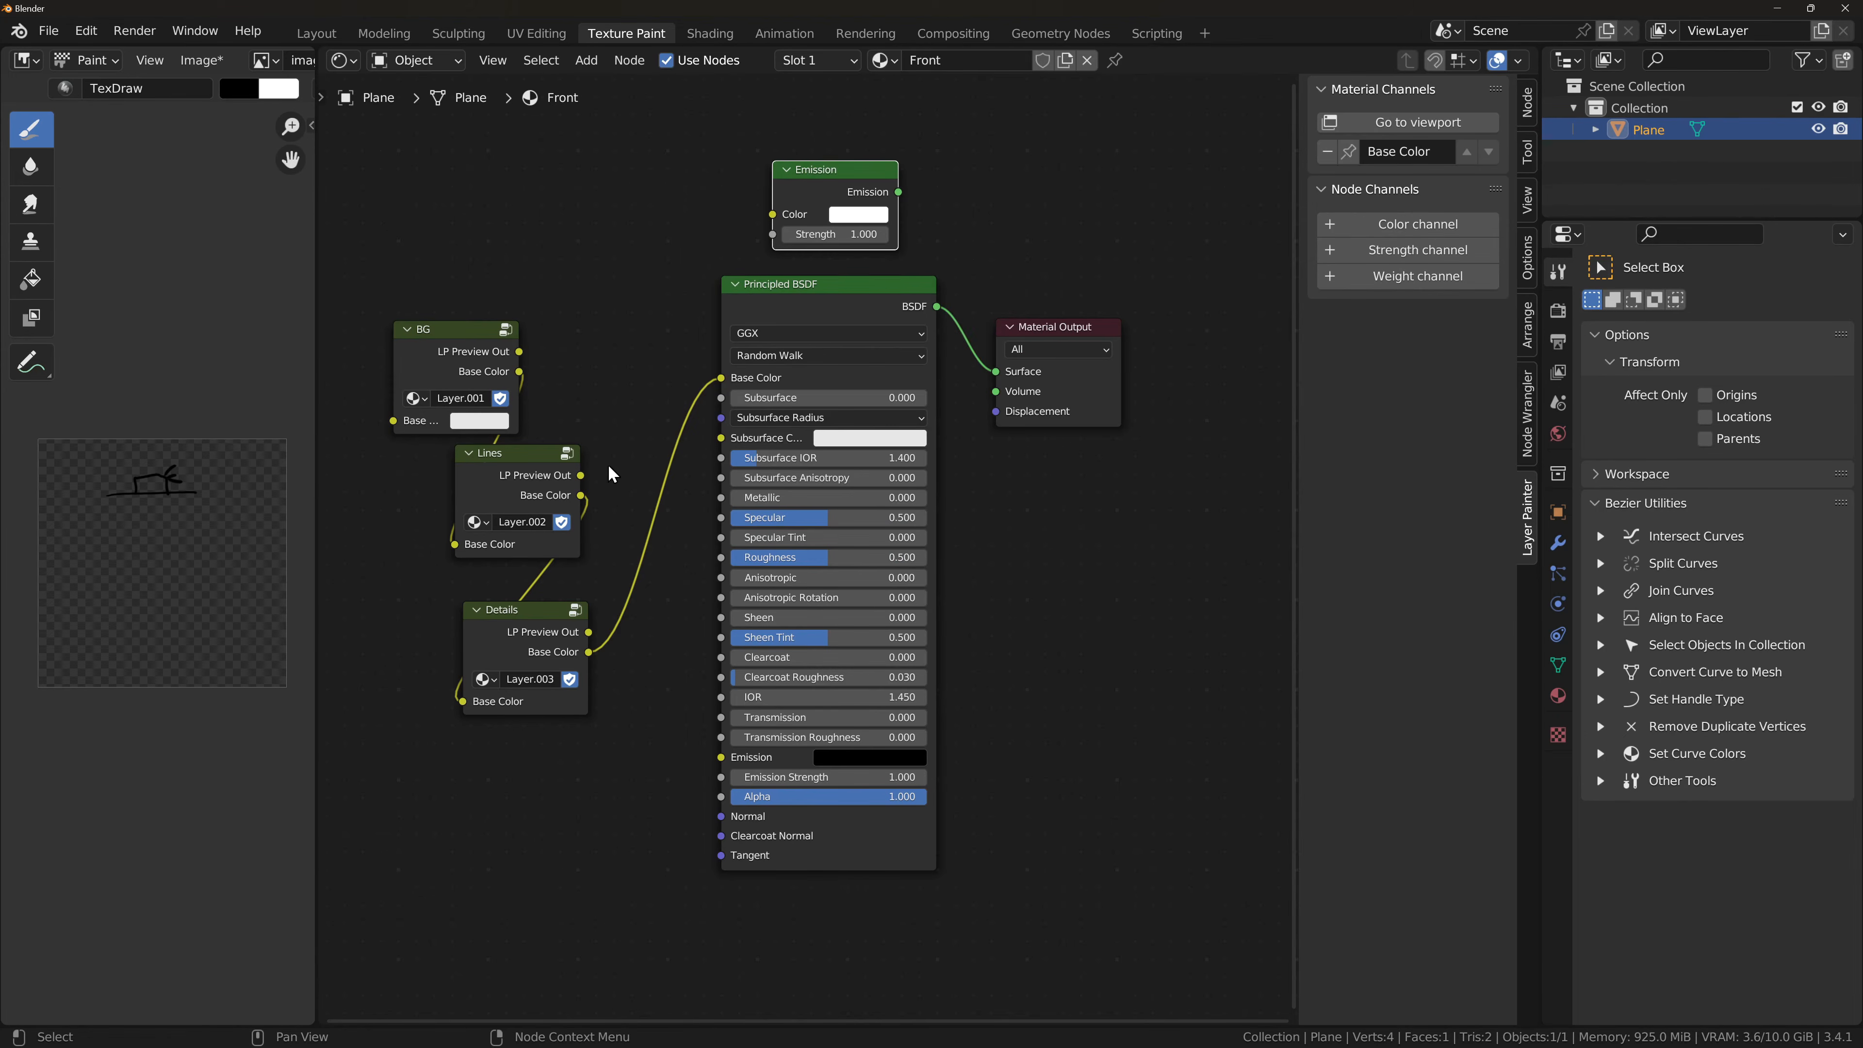
# Step: Connect the Details Base Color output to the Emission Color and the Emission output to the Material Output Surface, arranging the shader nodes clear of each other
pyautogui.moveTo(588, 652); pyautogui.dragTo(636, 546)
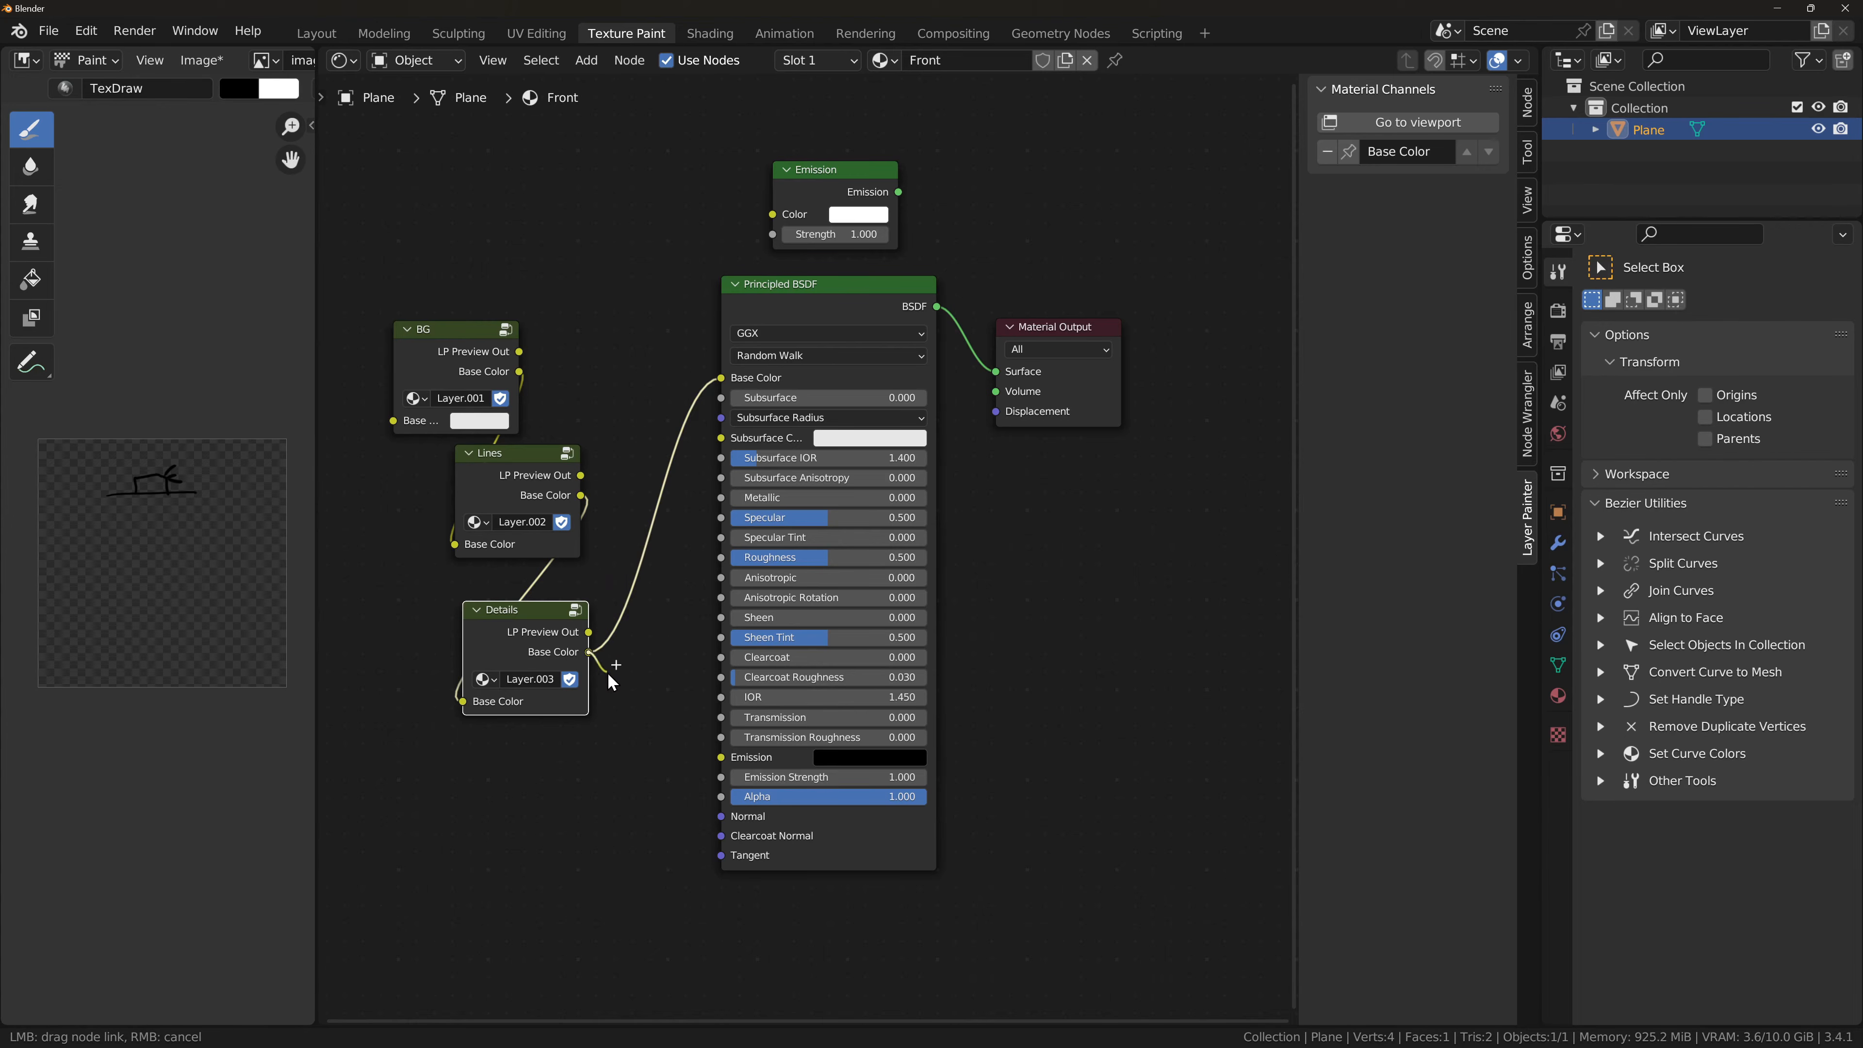
pyautogui.moveTo(628, 658); pyautogui.dragTo(767, 212)
pyautogui.moveTo(898, 193); pyautogui.dragTo(997, 372)
pyautogui.moveTo(851, 298); pyautogui.dragTo(872, 504)
pyautogui.moveTo(829, 166); pyautogui.dragTo(822, 233)
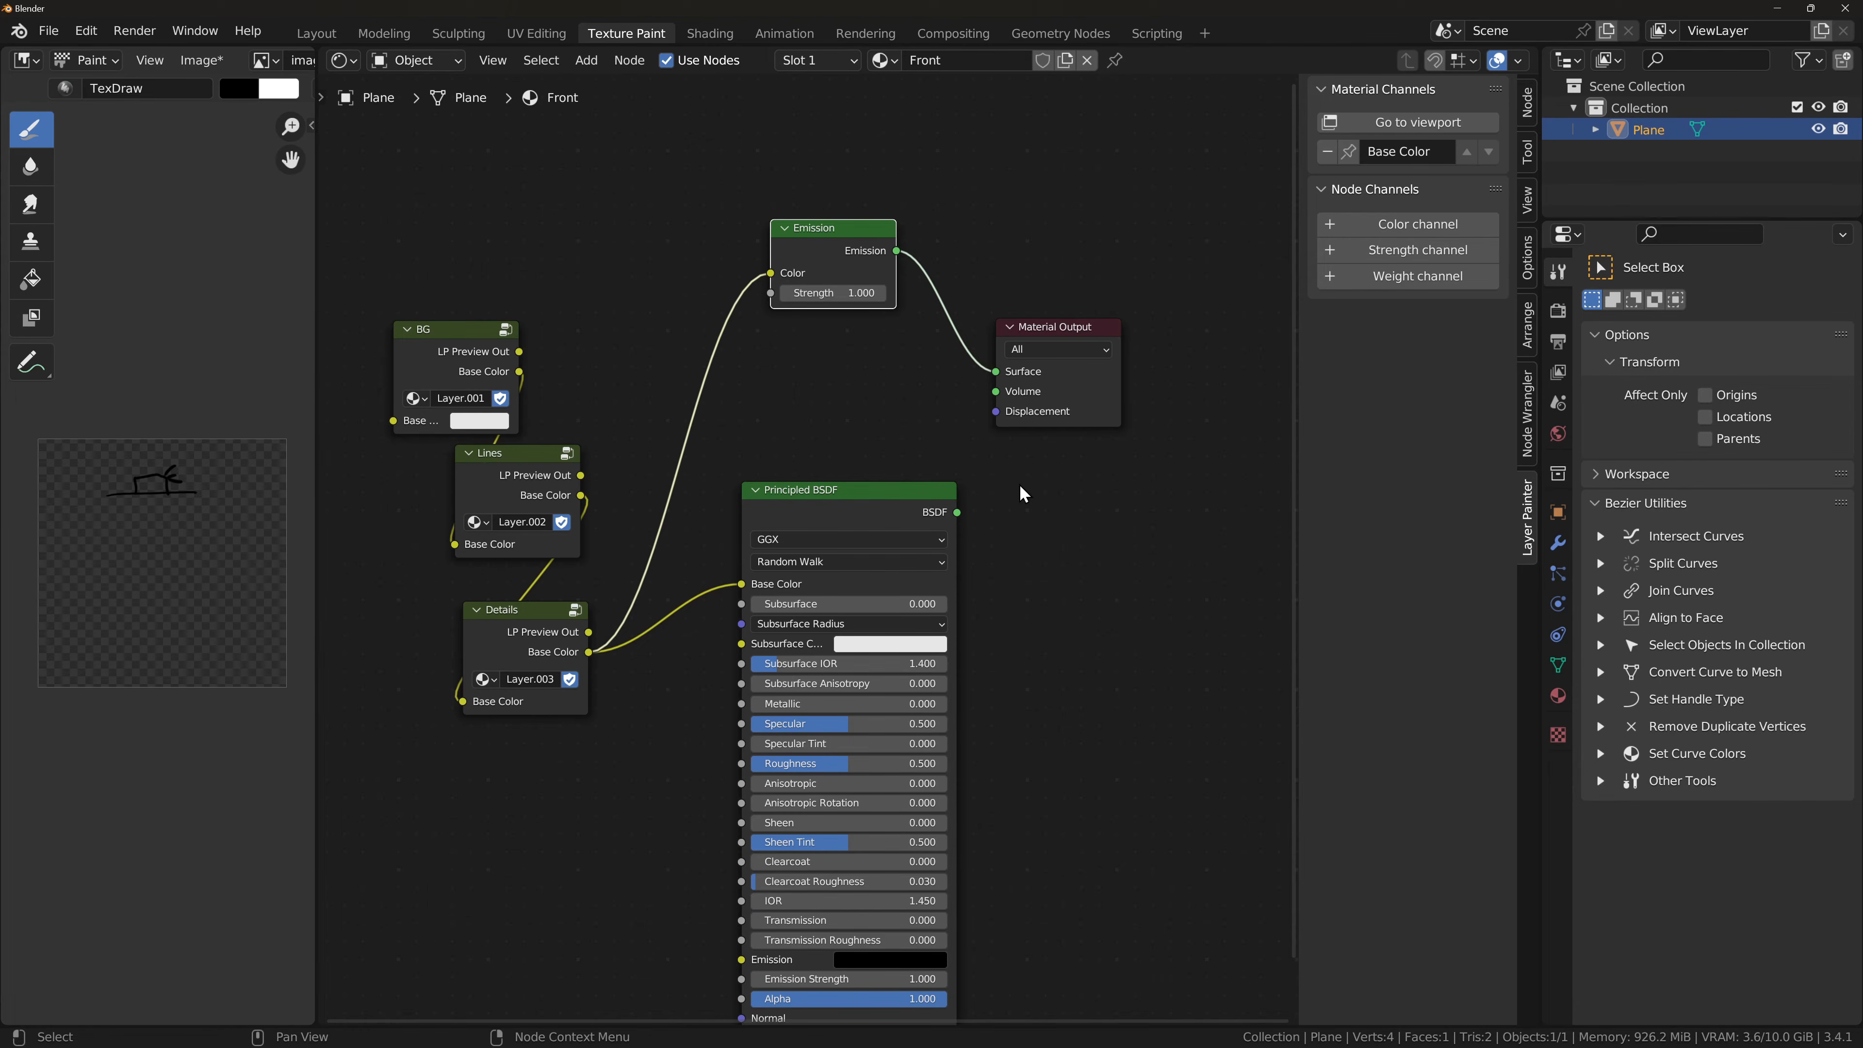
pyautogui.moveTo(811, 229); pyautogui.dragTo(800, 280)
# Step: Return the Shader Editor area to the 3D Viewport and make the BG layer visible
pyautogui.click(342, 60)
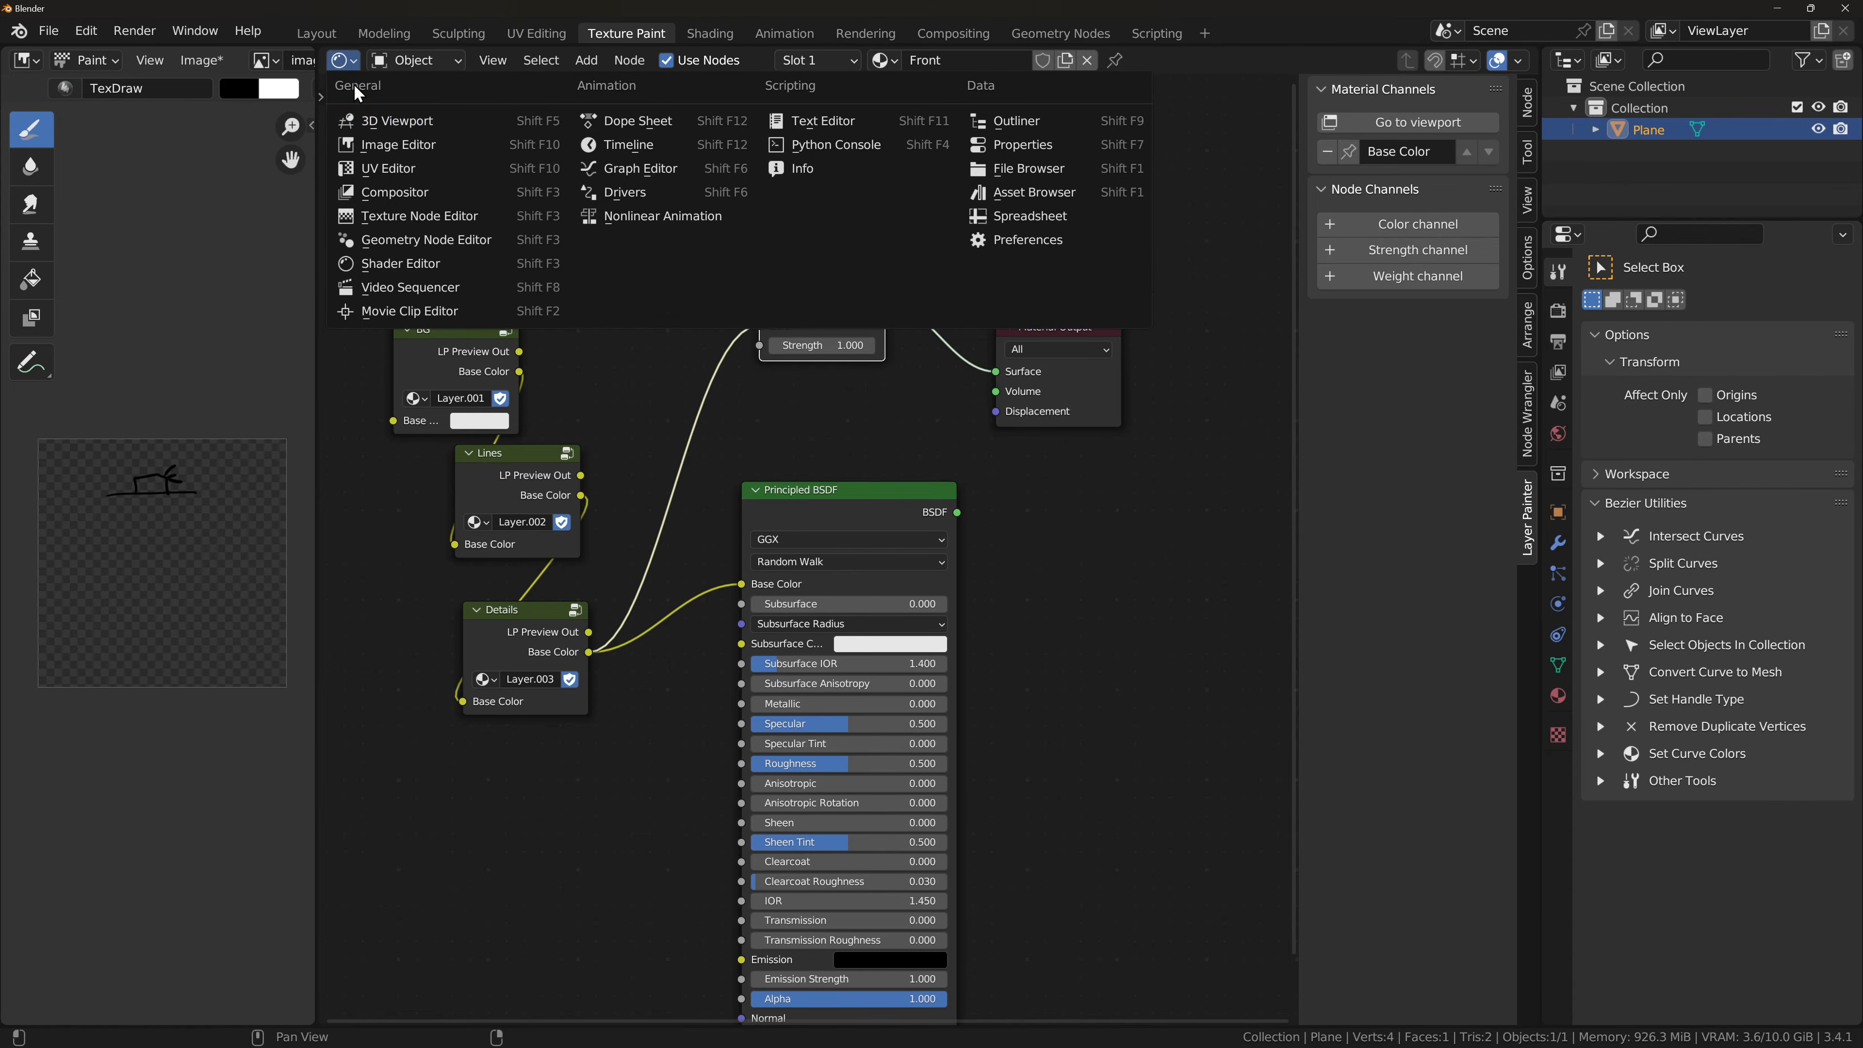
pyautogui.click(440, 122)
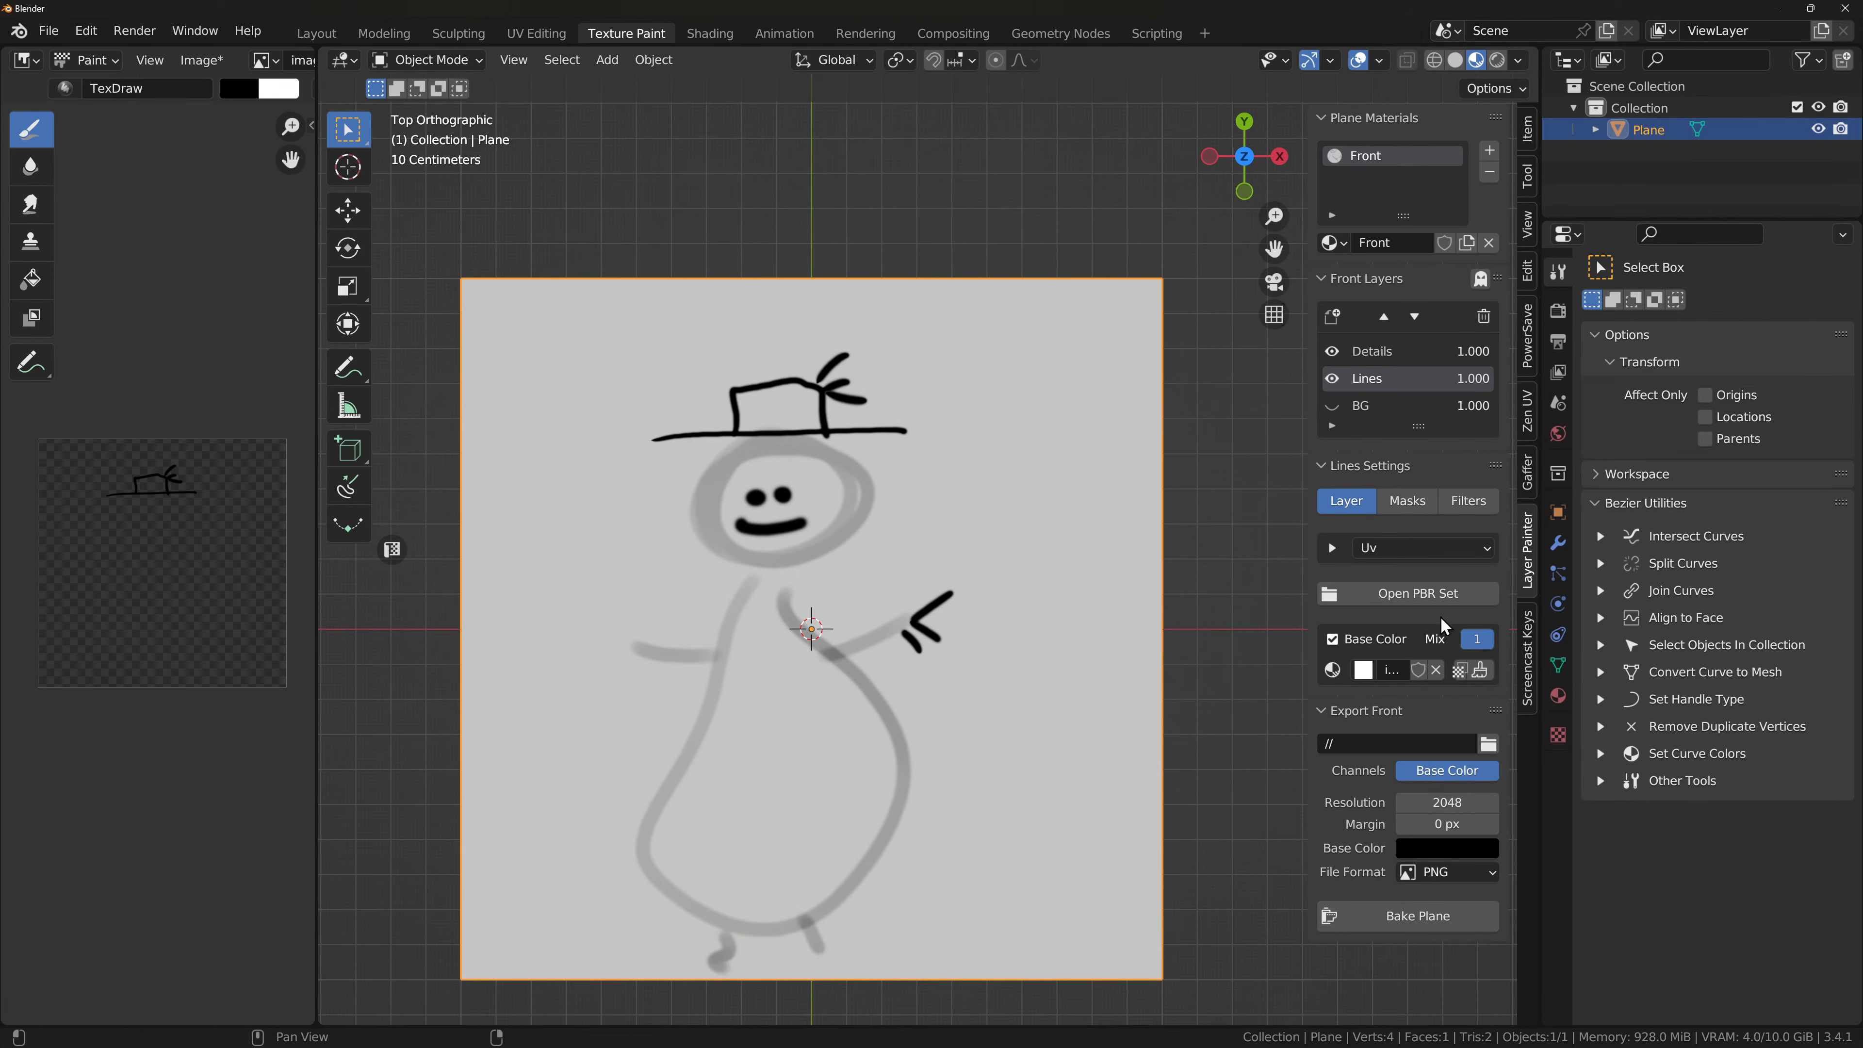
pyautogui.click(1366, 405)
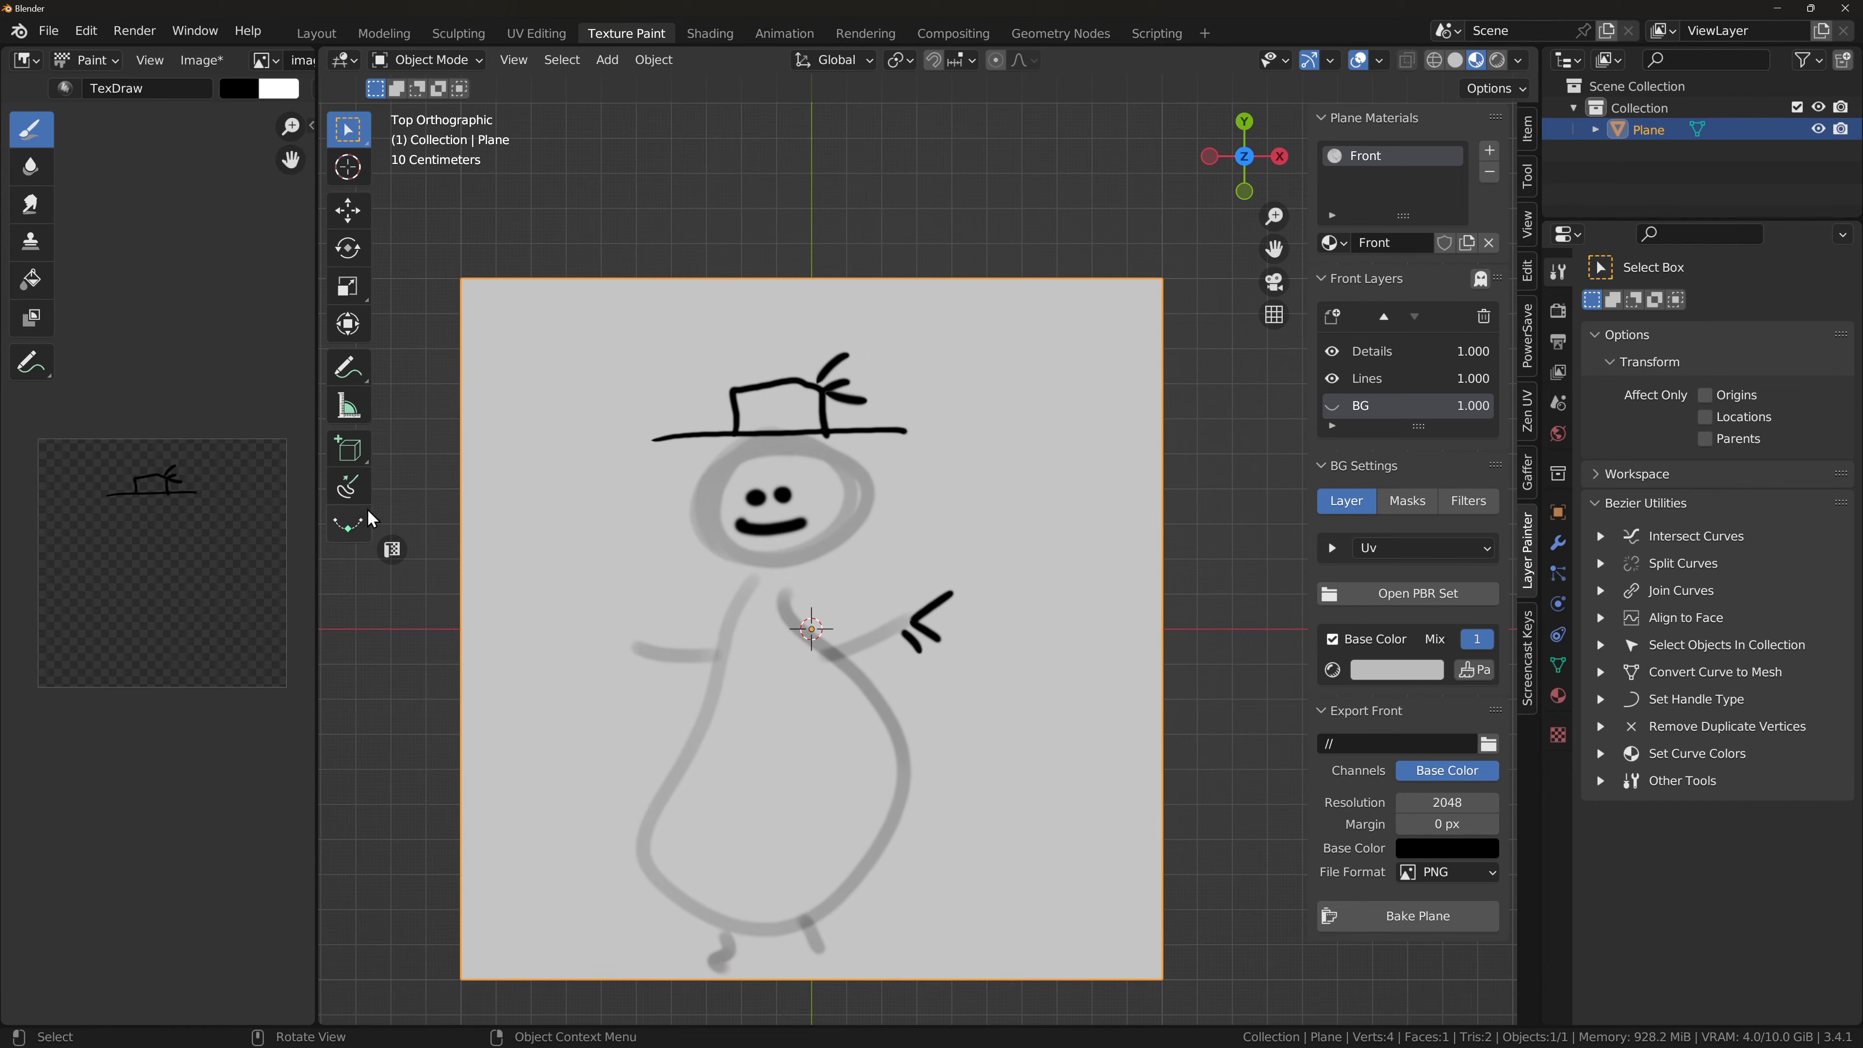
pyautogui.click(1486, 745)
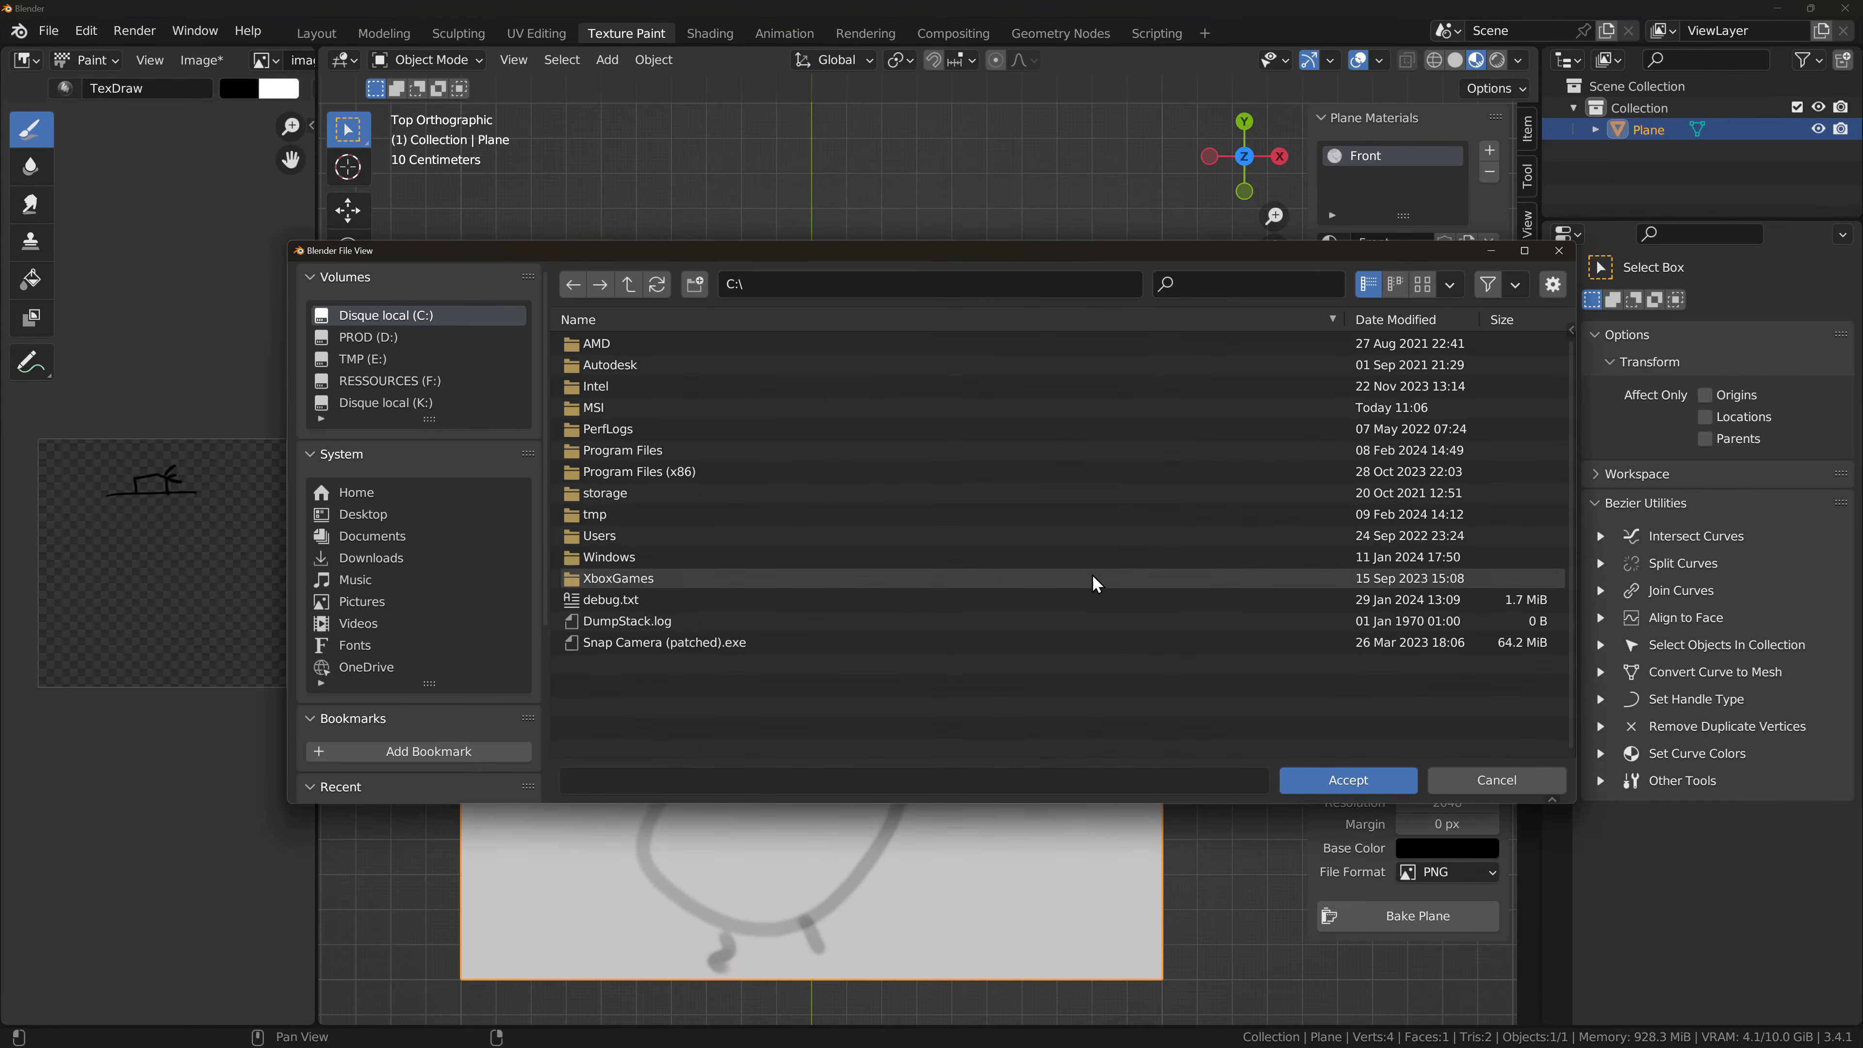
pyautogui.click(1493, 781)
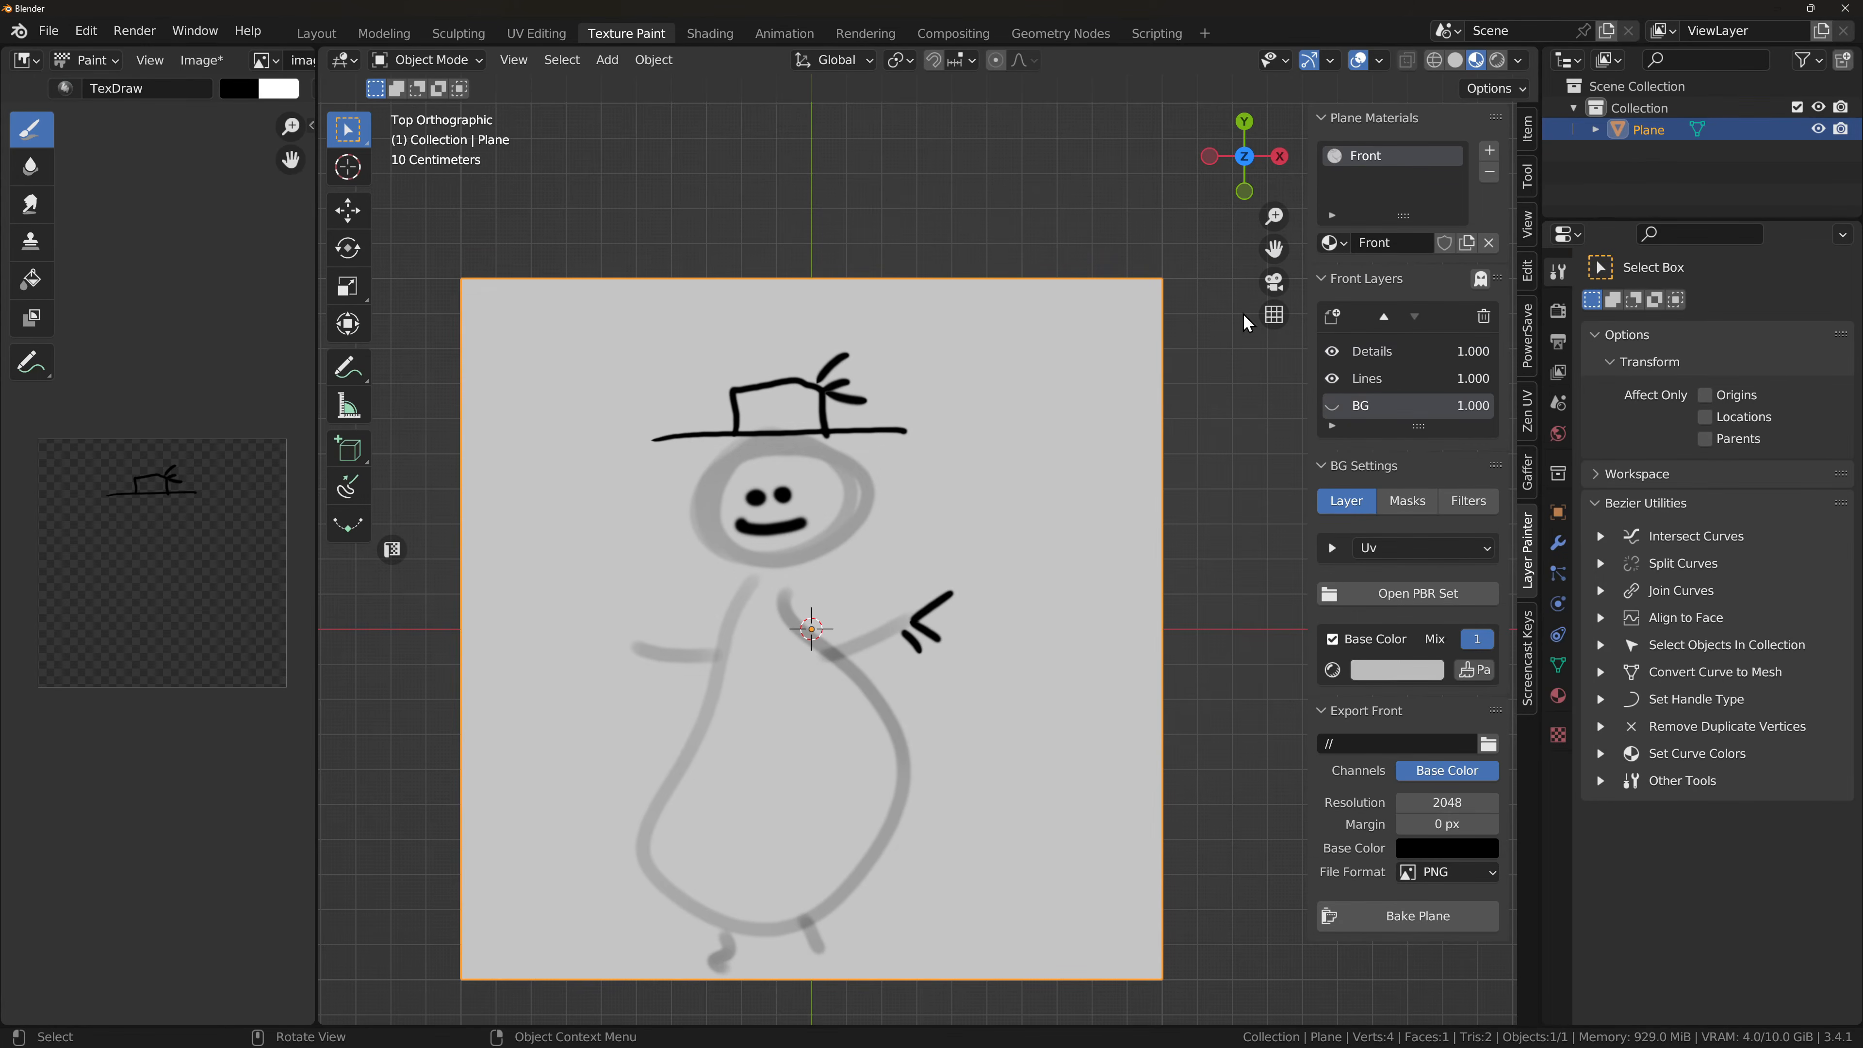
pyautogui.click(1334, 405)
# Step: Start painting on the Lines layer's Base Color and rename its image to FrontLines
pyautogui.click(1380, 377)
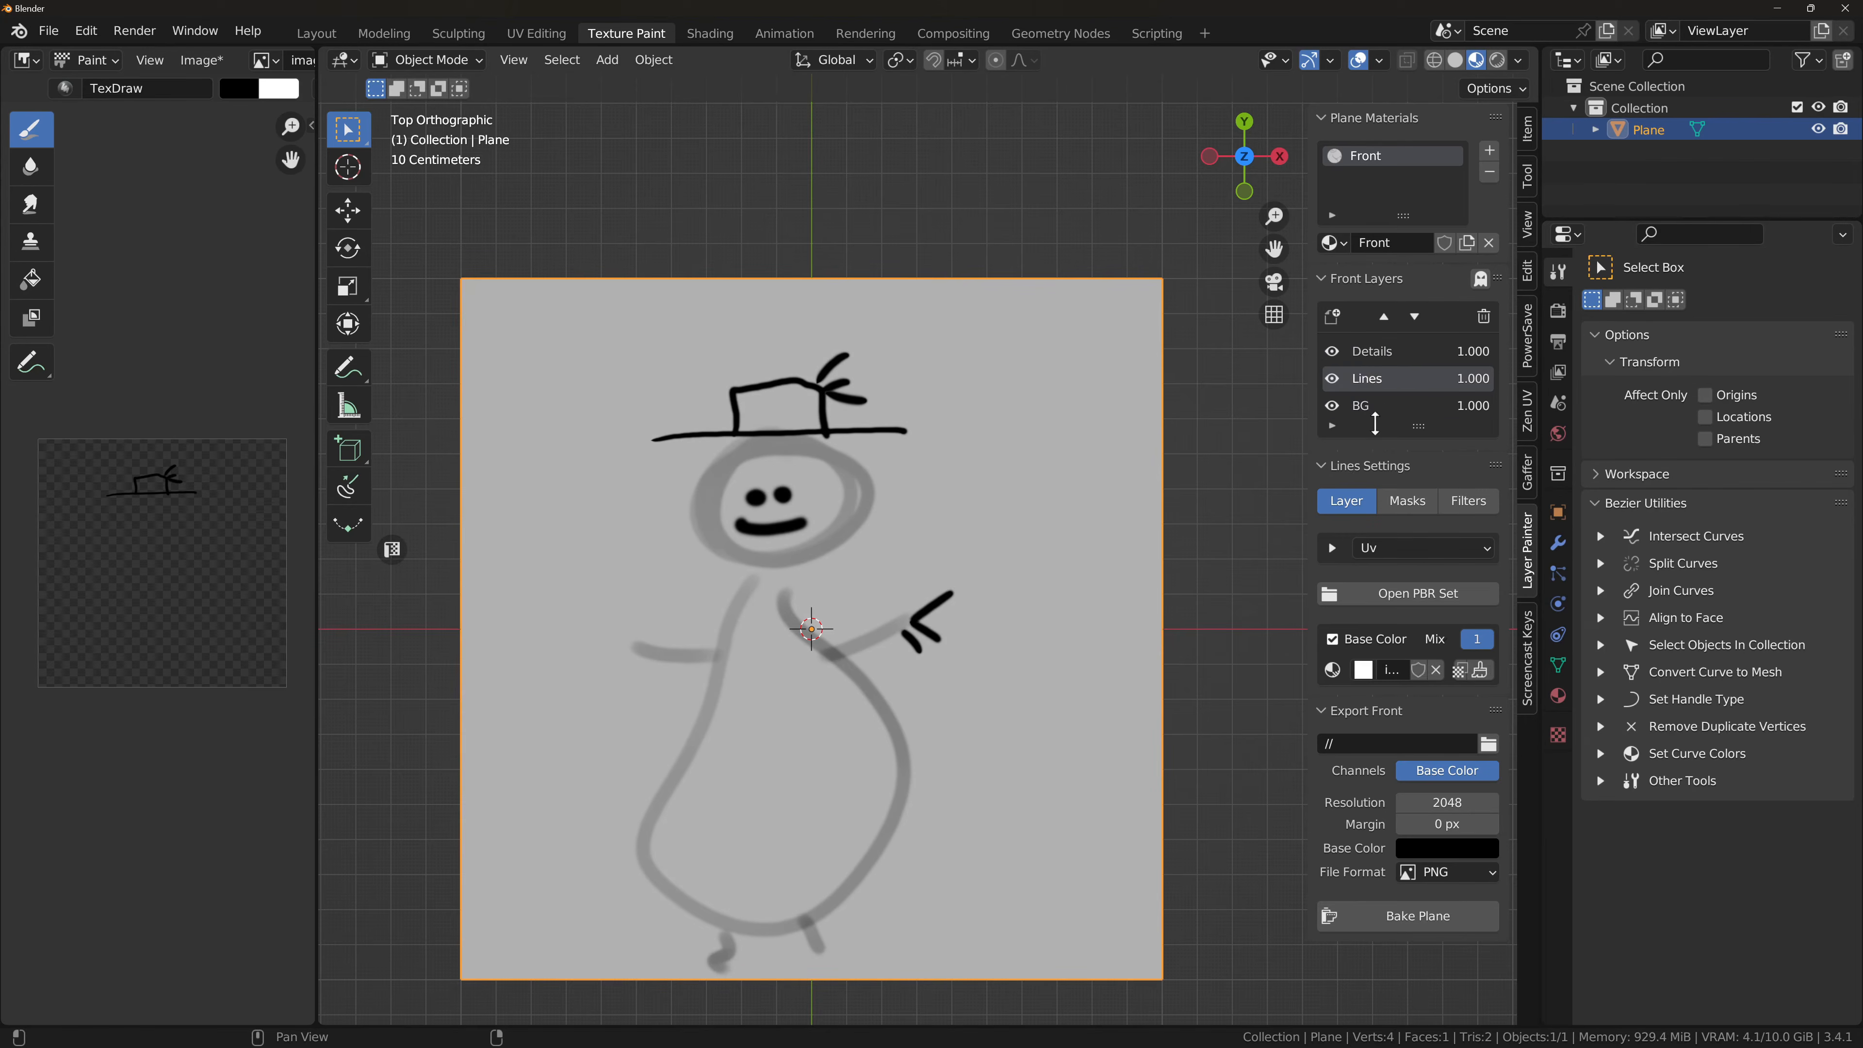
pyautogui.click(1480, 670)
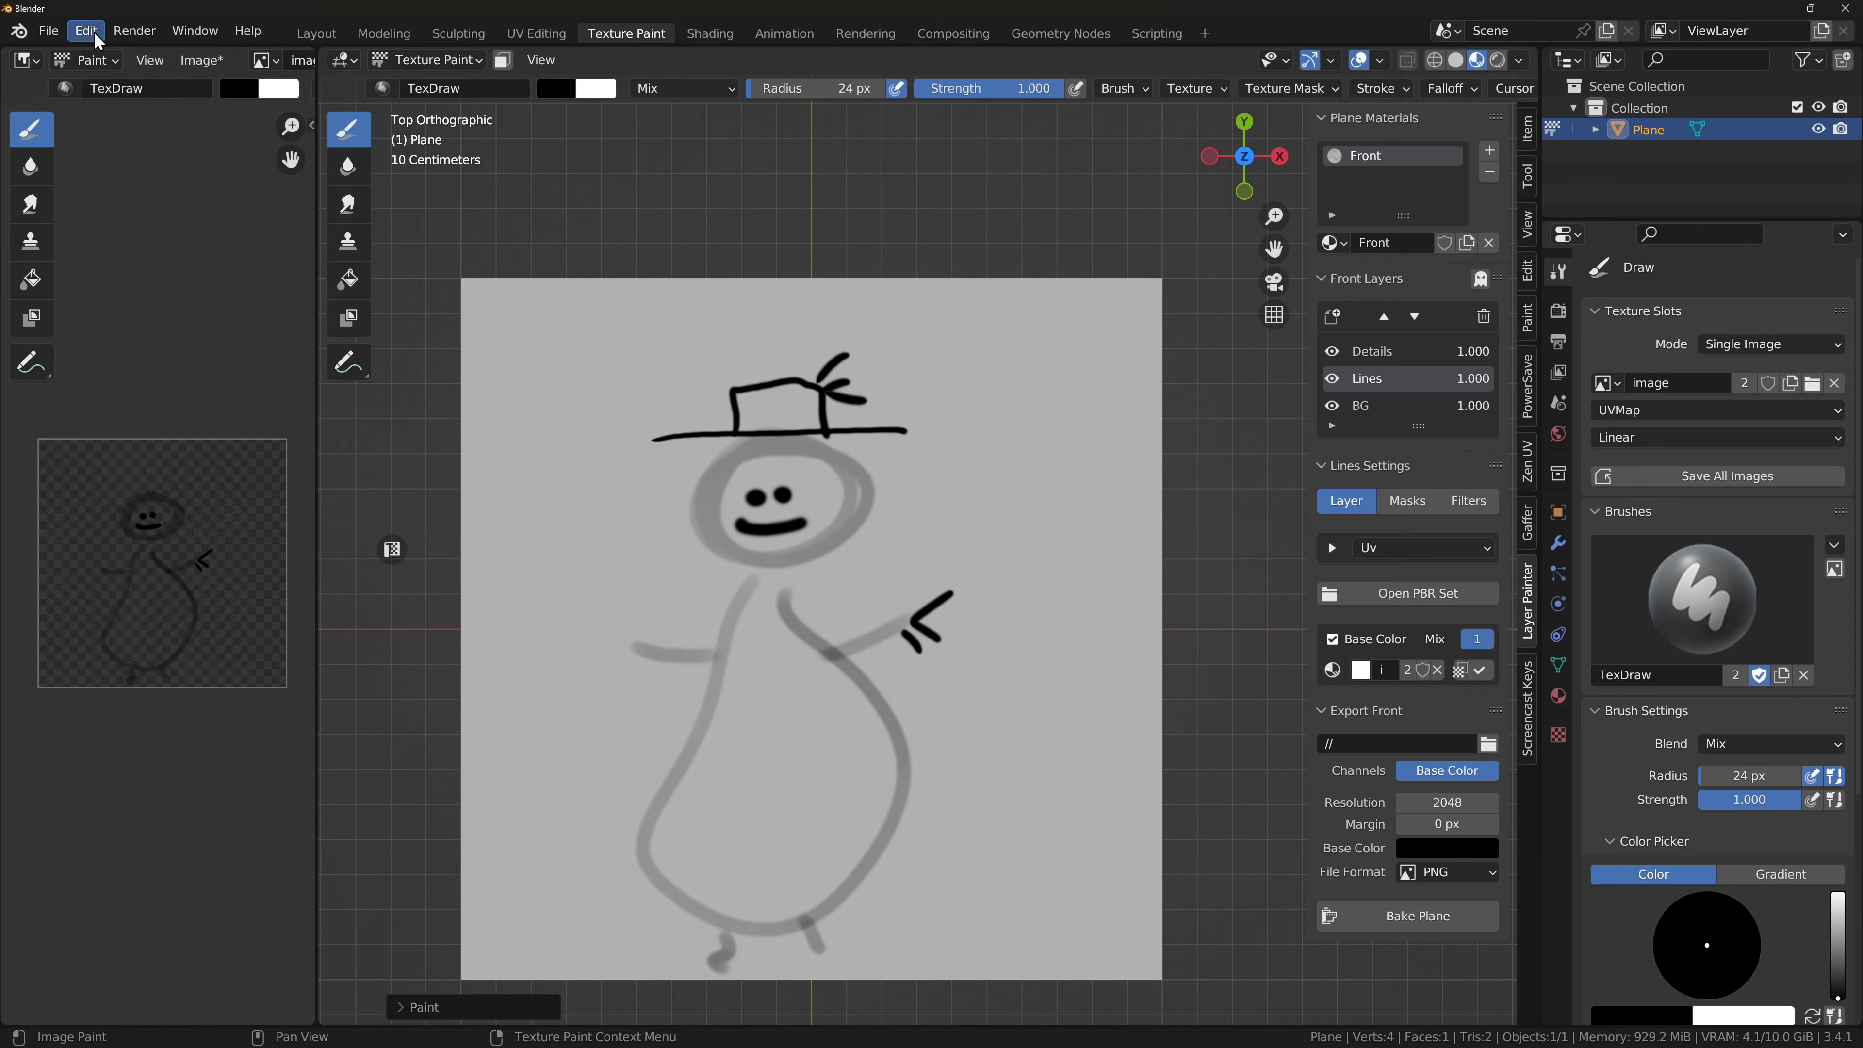
pyautogui.moveTo(315, 141); pyautogui.dragTo(463, 140)
pyautogui.doubleClick(333, 60)
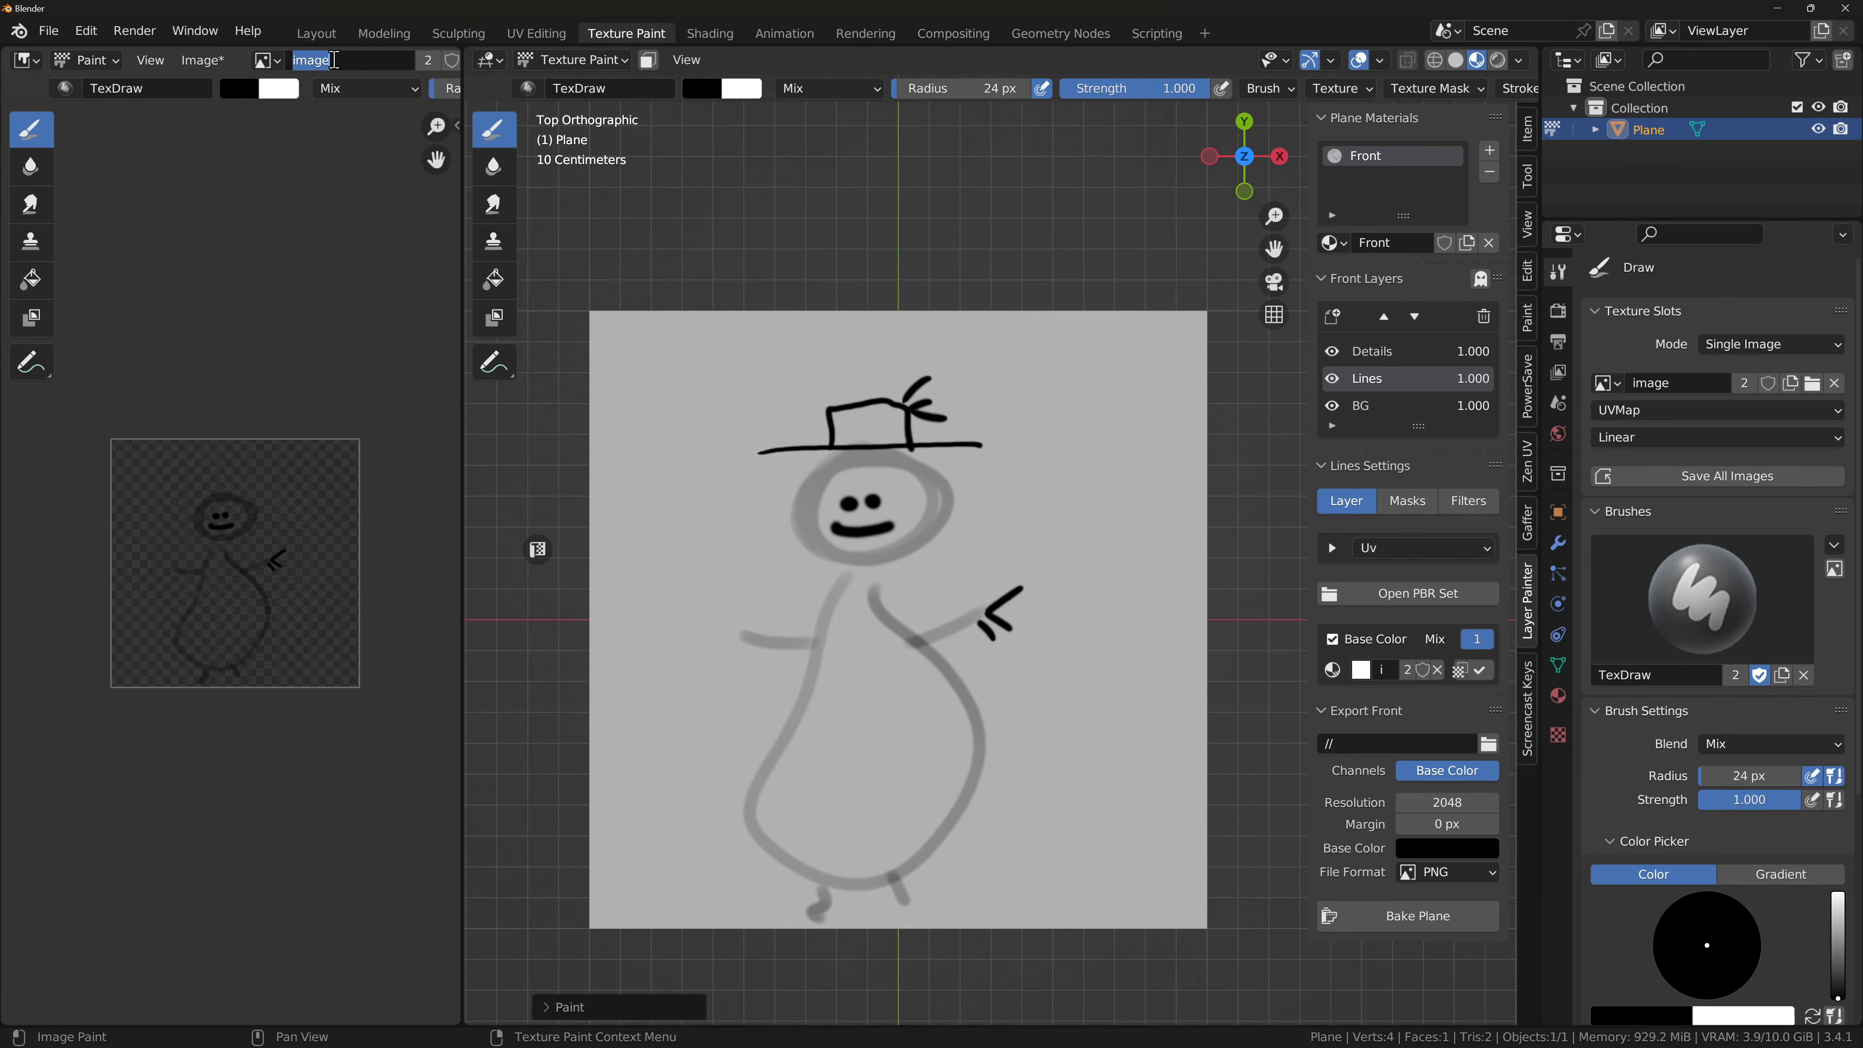
pyautogui.write('FrontLines')
pyautogui.press('Return')
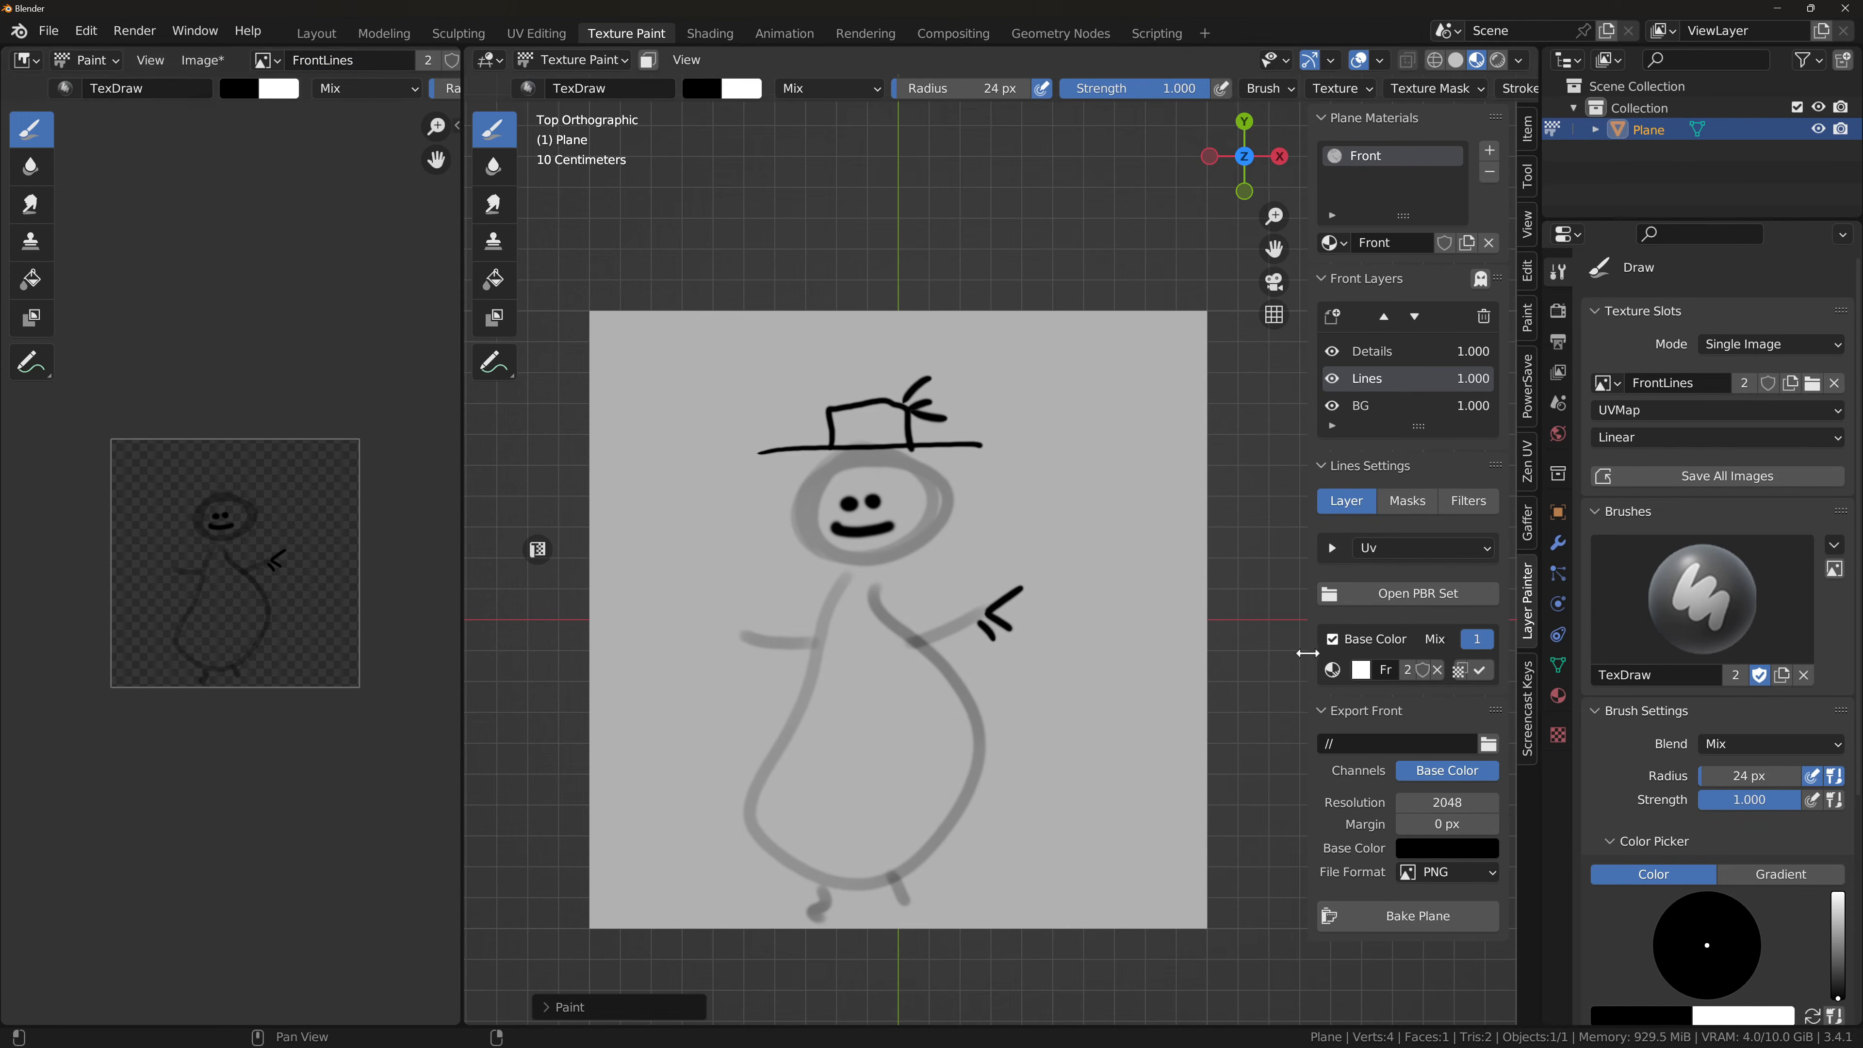
# Step: Widen the layer settings area and rename the Details layer's Base Color image to FrontDetails
pyautogui.moveTo(1305, 653)
pyautogui.mouseDown()
pyautogui.moveTo(1143, 653)
pyautogui.moveTo(1162, 653)
pyautogui.mouseUp()
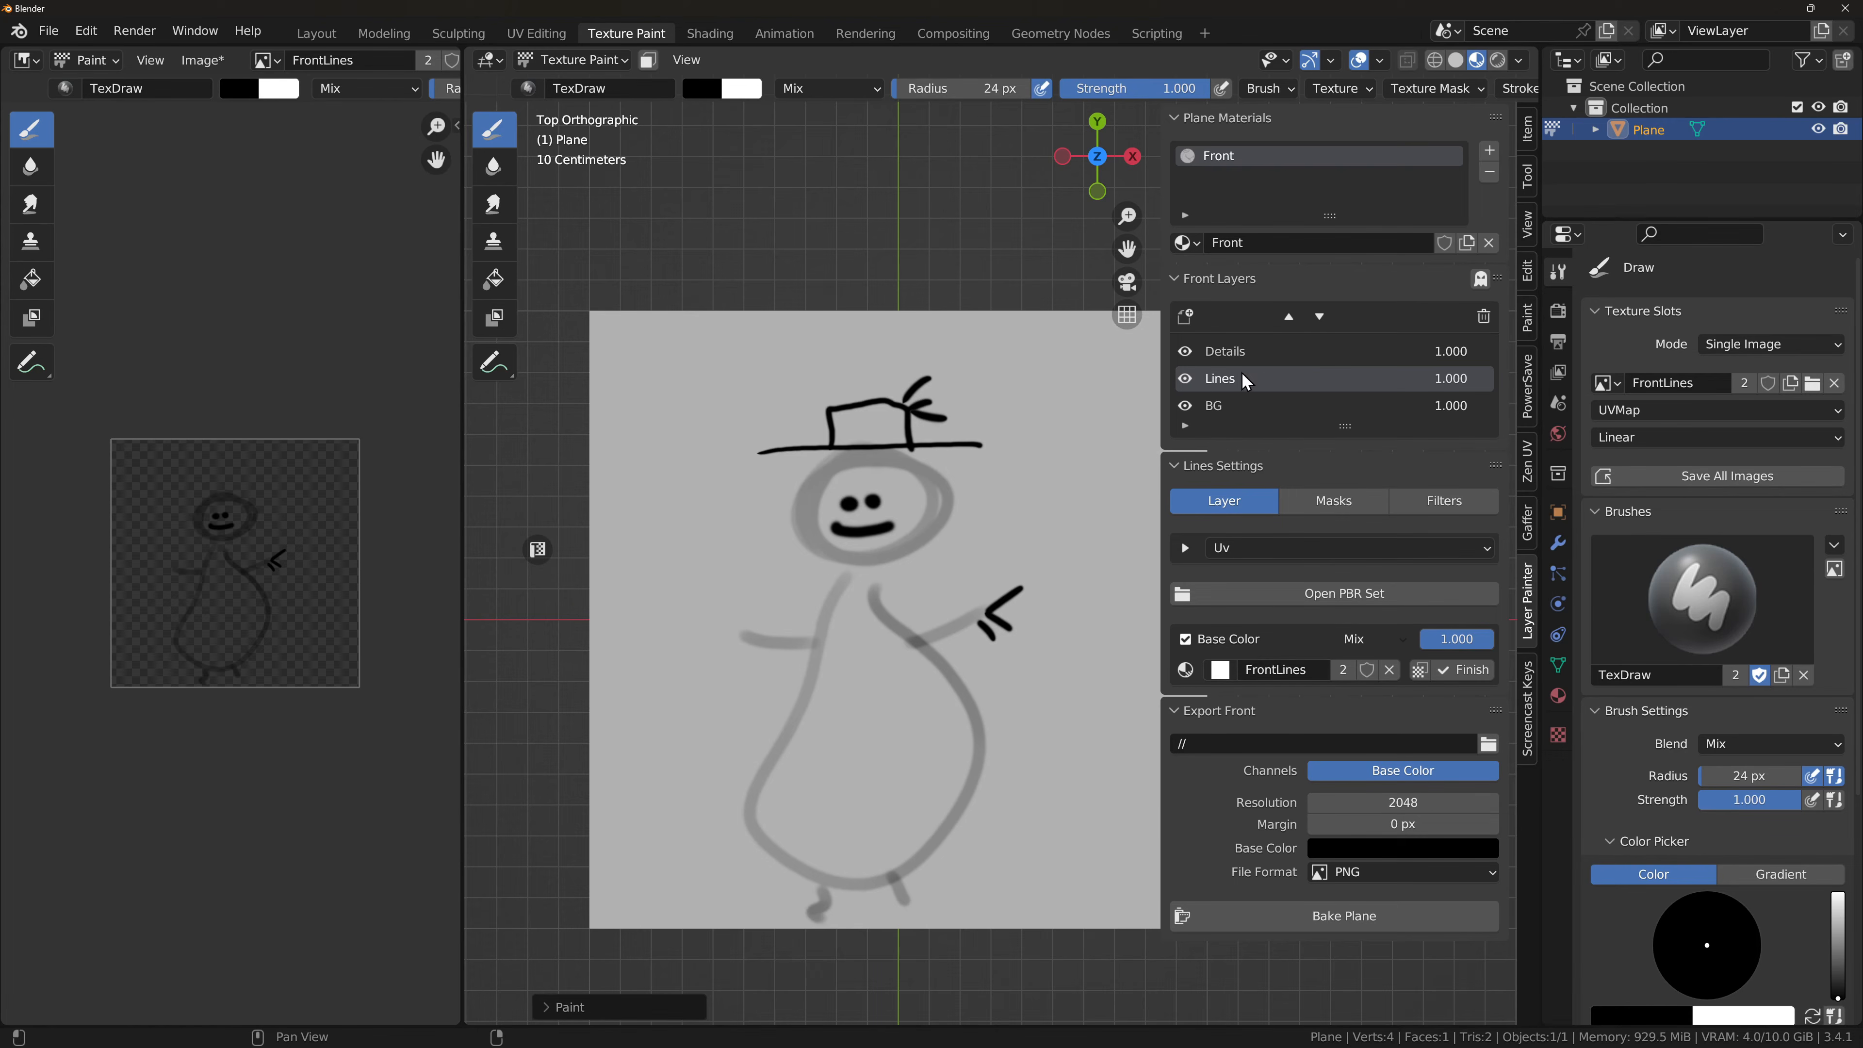
pyautogui.click(1249, 353)
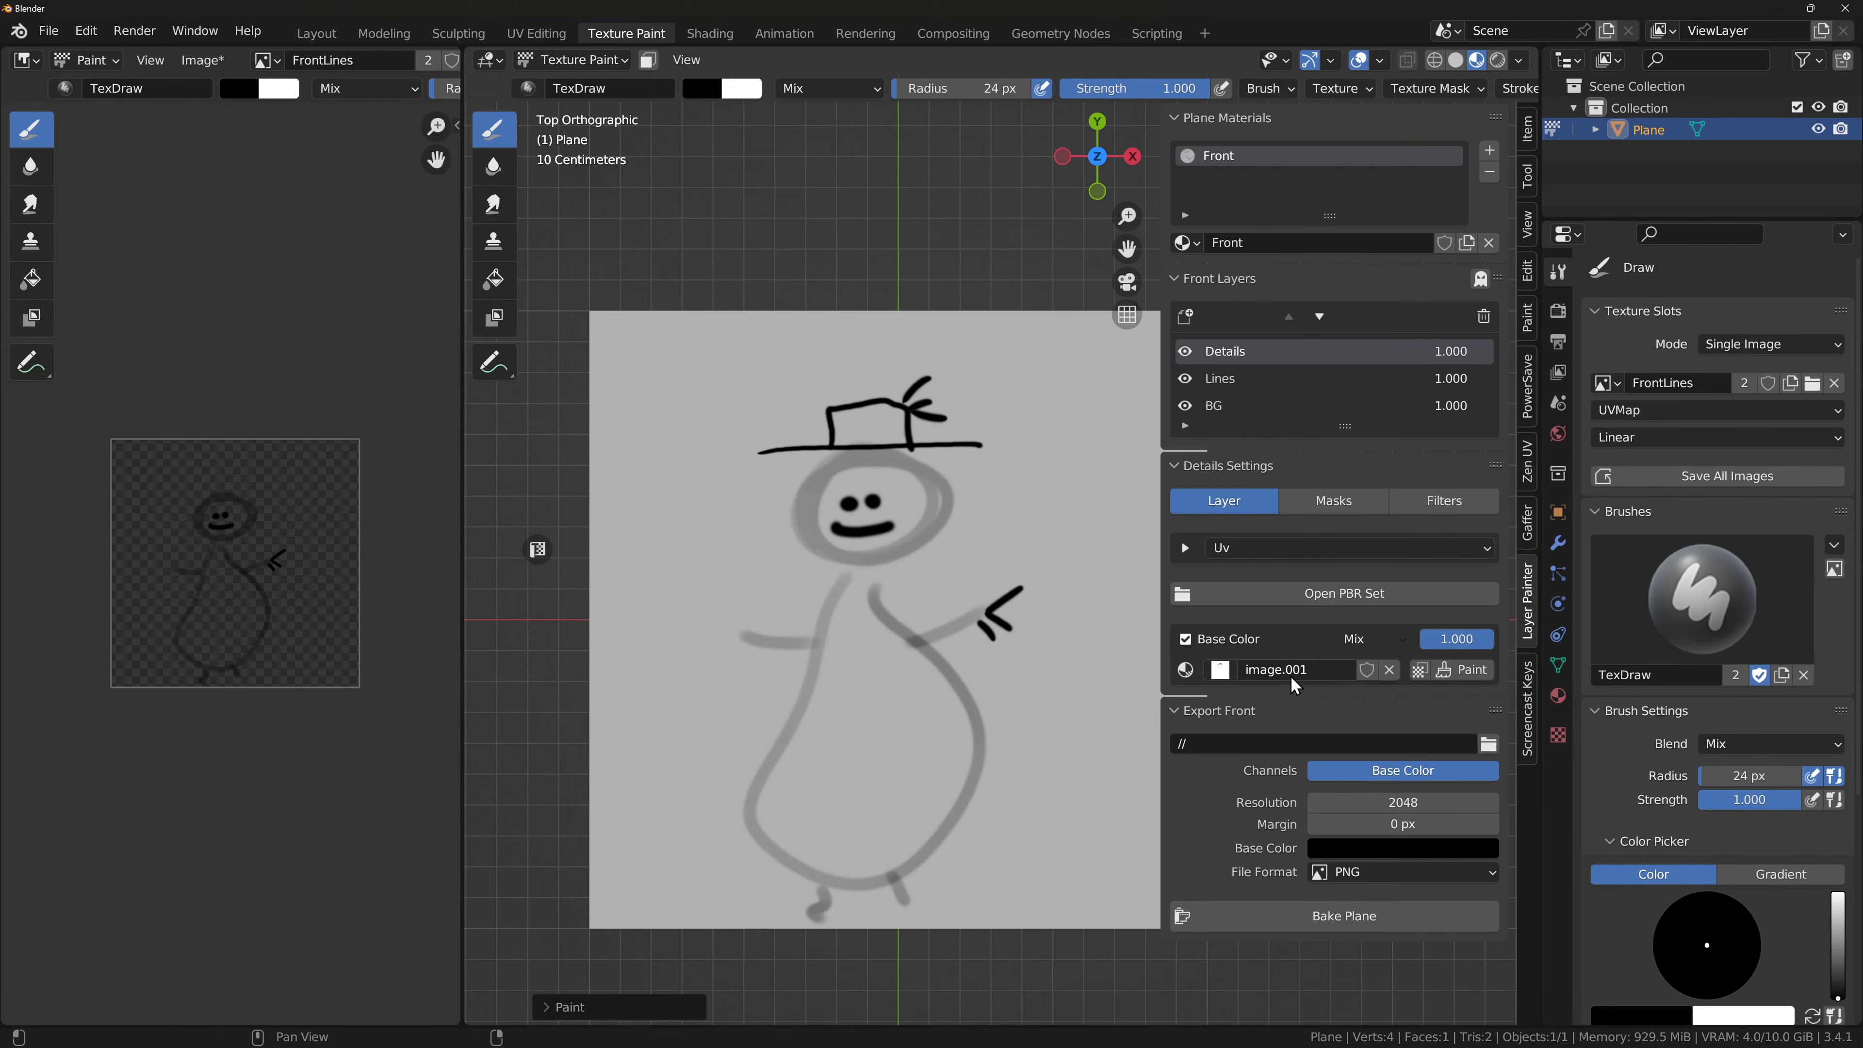
pyautogui.click(1312, 669)
pyautogui.write('FrontDetails')
pyautogui.press('Return')
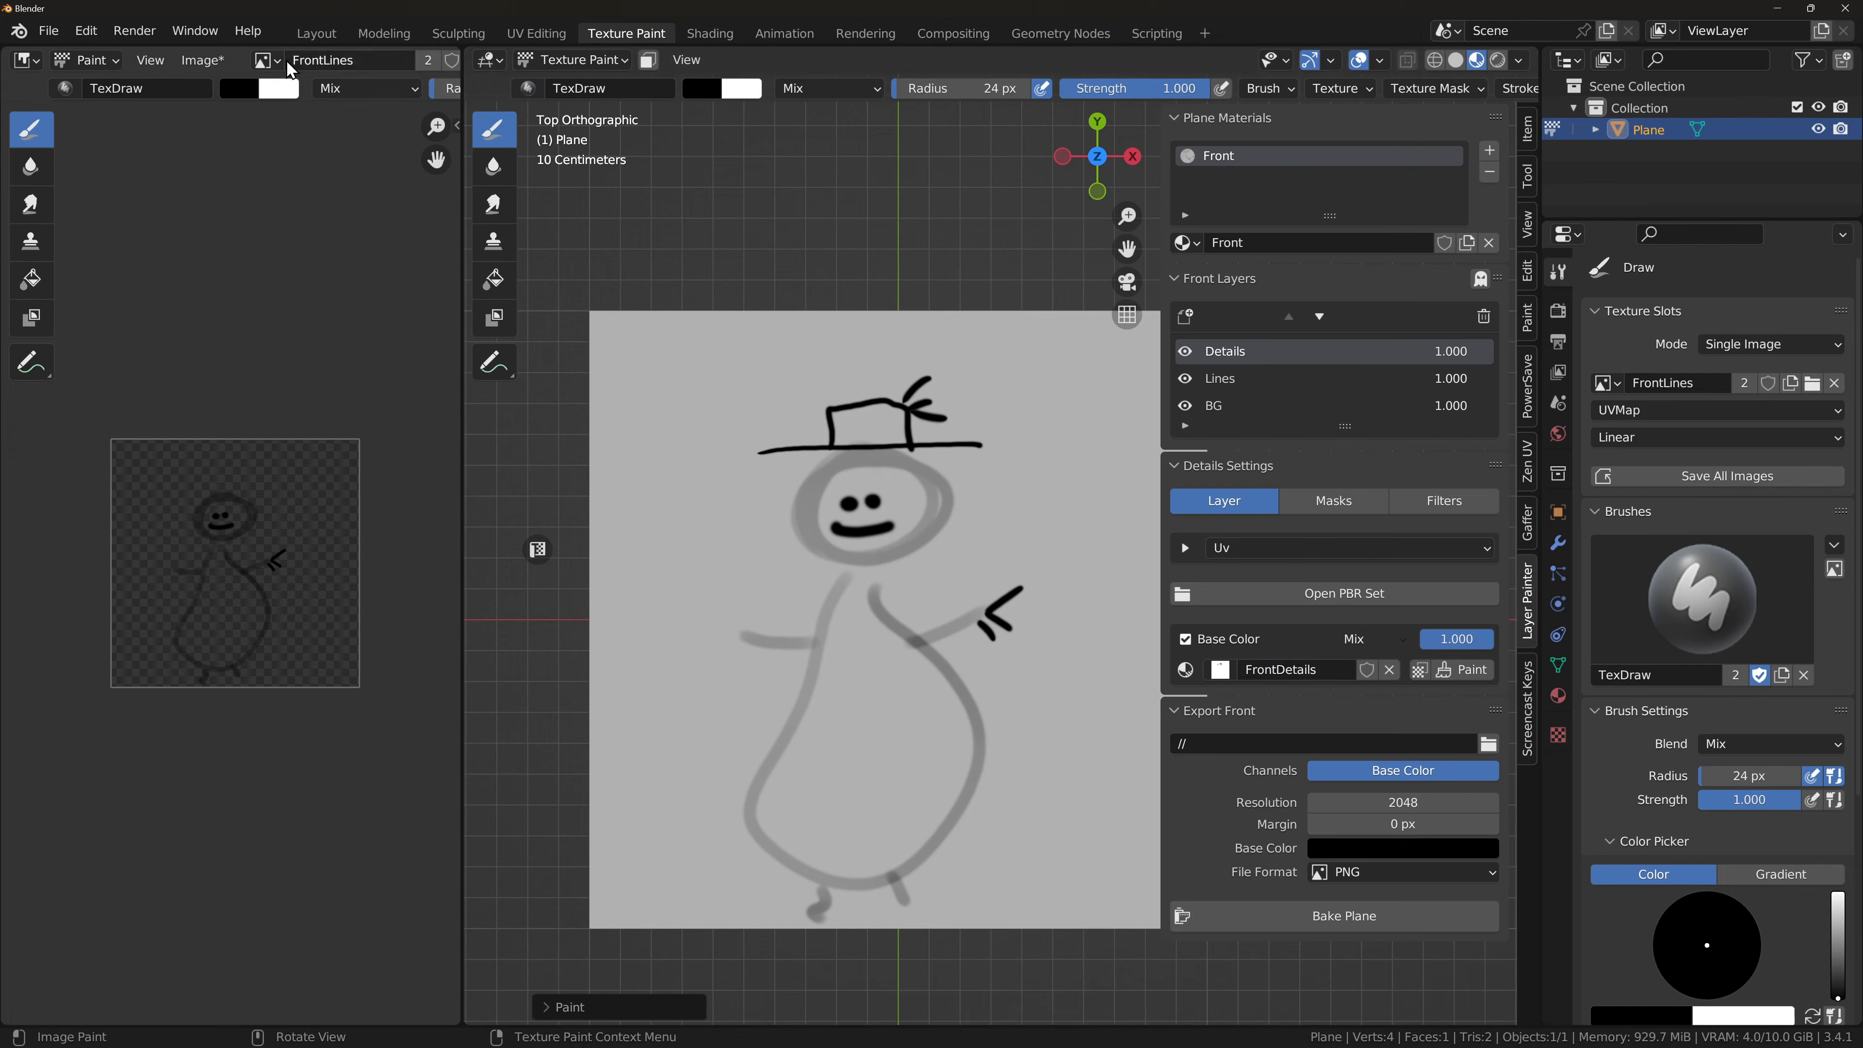
# Step: Narrow the layer settings area slightly and set the Front material's export folder to the Desktop
pyautogui.click(267, 60)
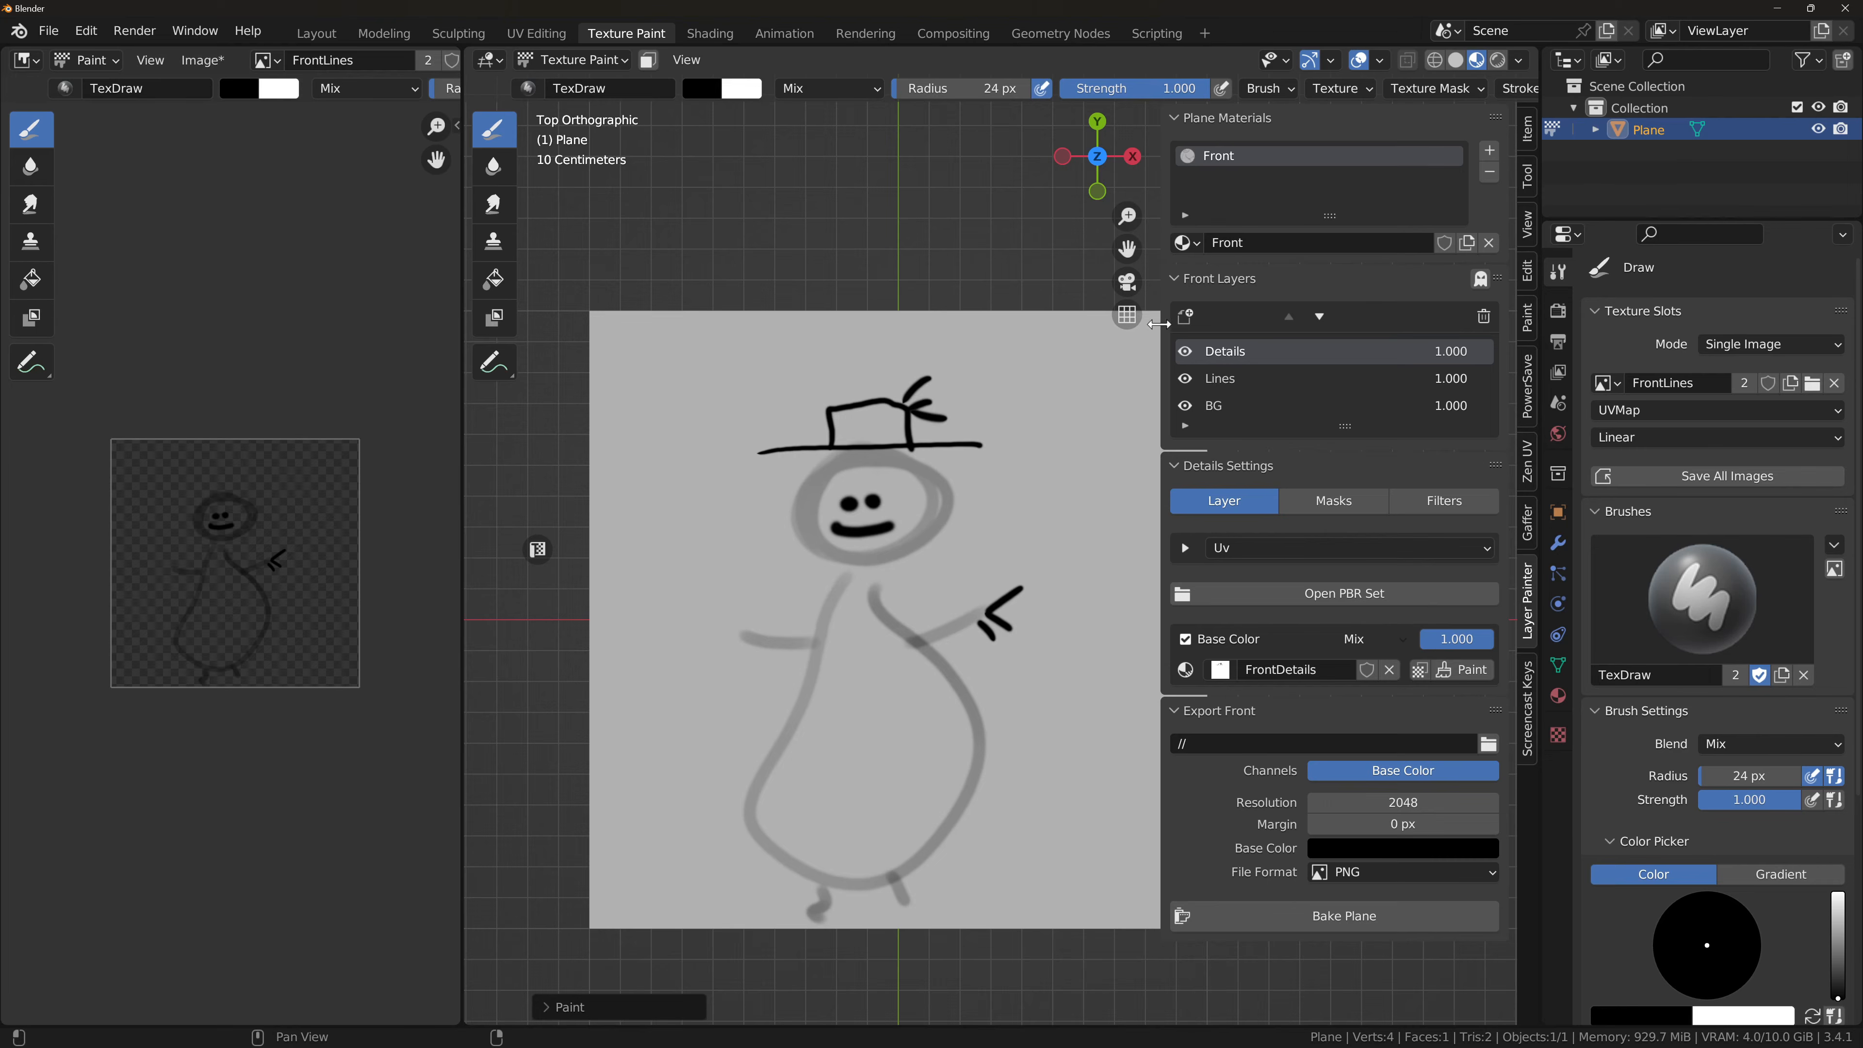
pyautogui.moveTo(1166, 332); pyautogui.dragTo(1238, 345)
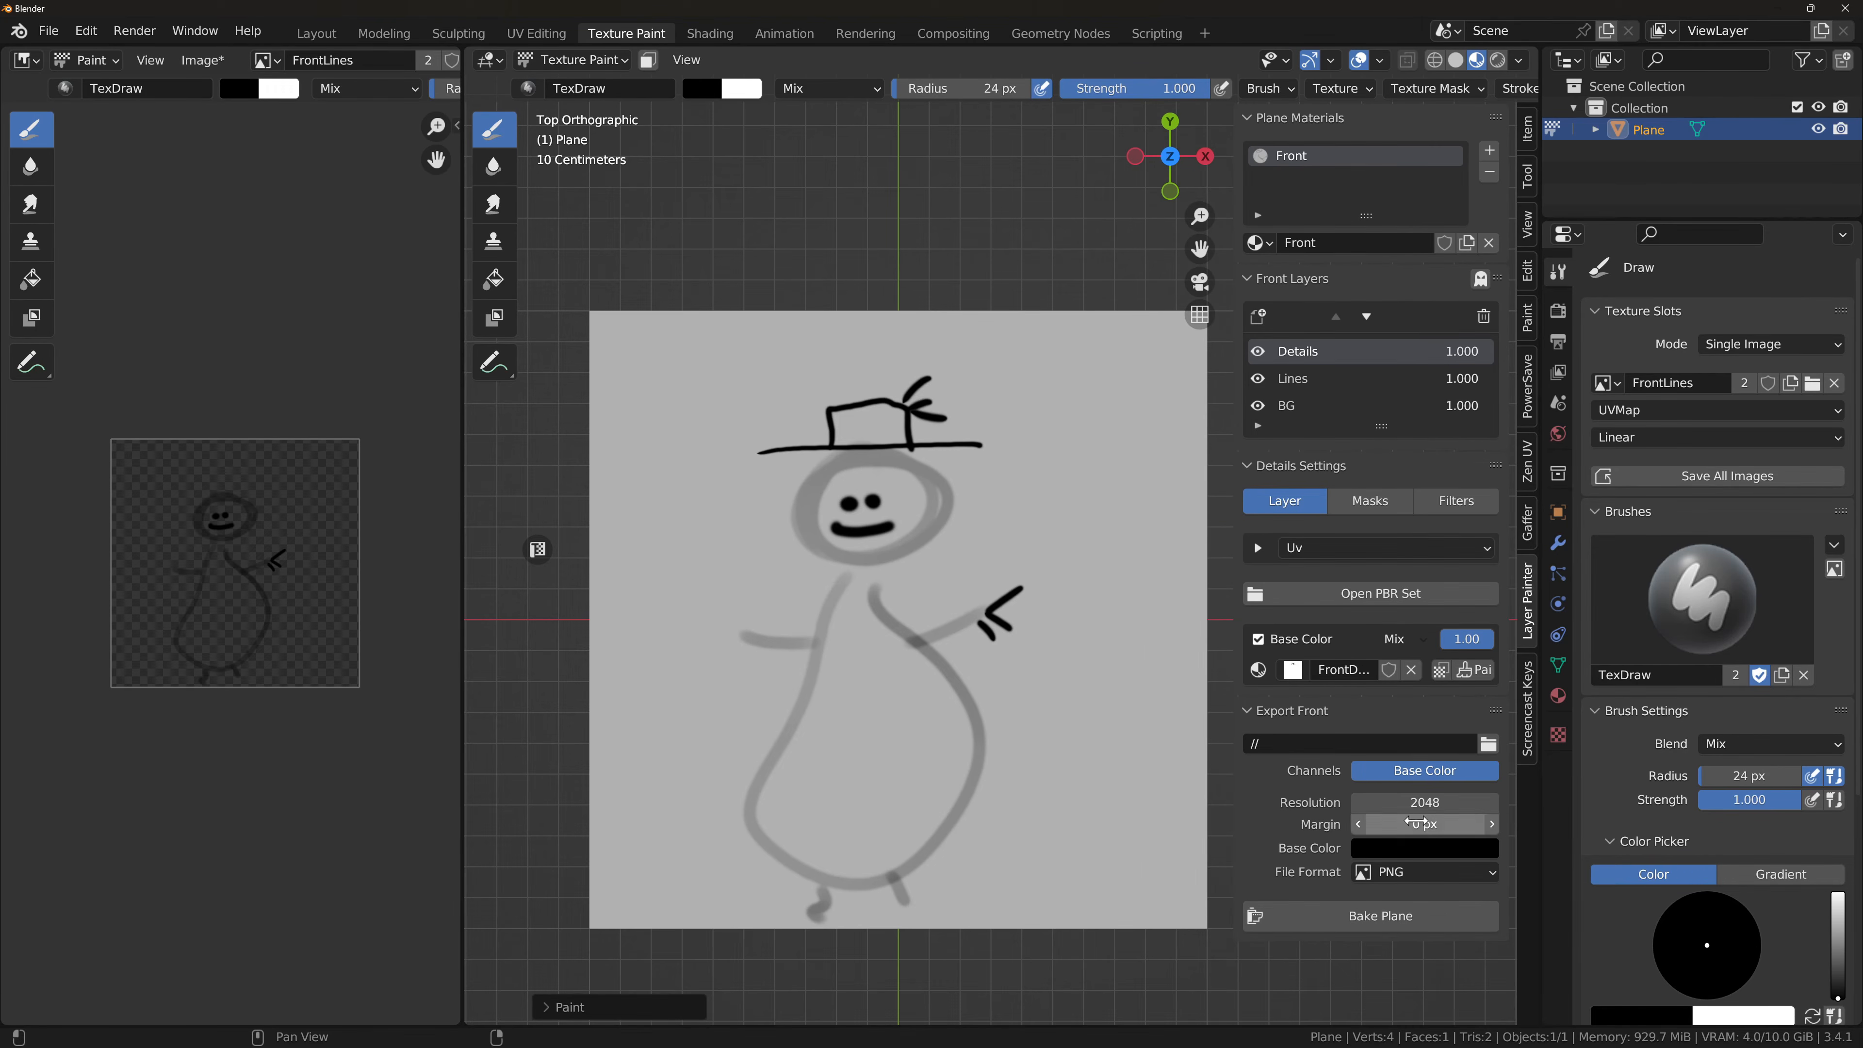
pyautogui.click(1489, 749)
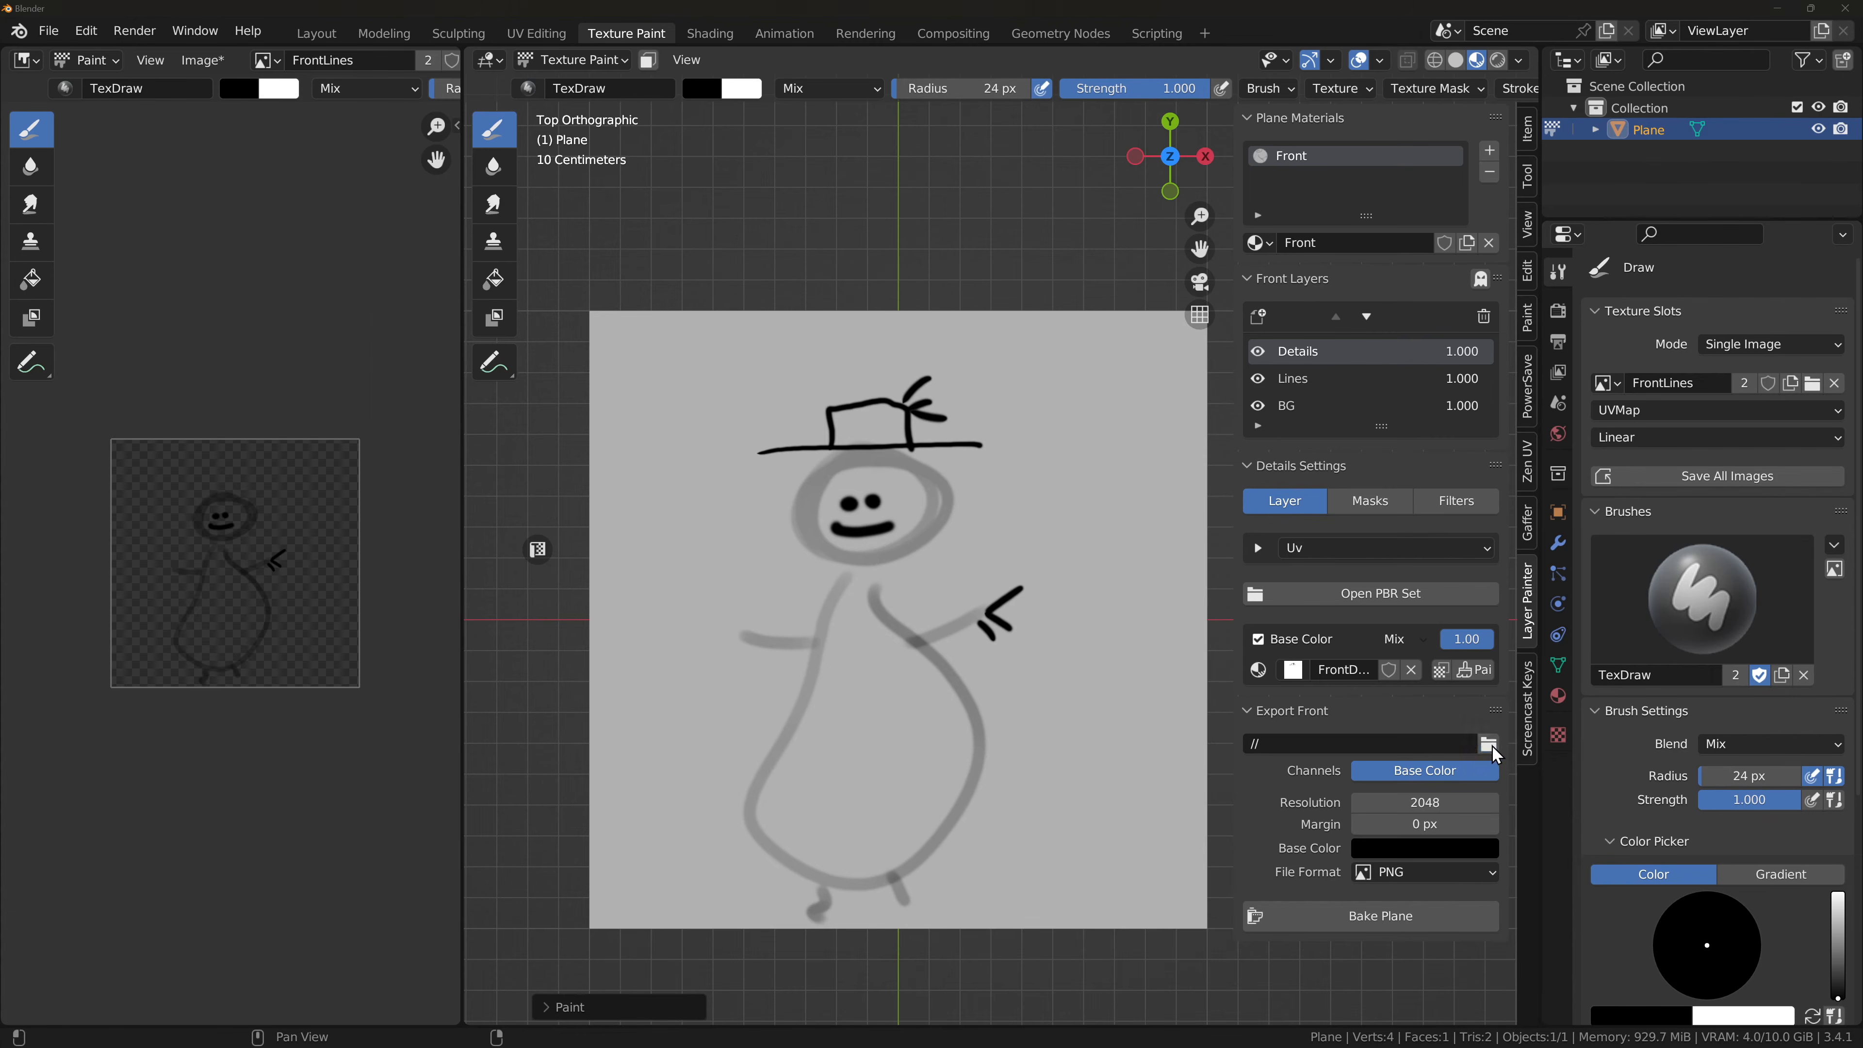
pyautogui.click(369, 518)
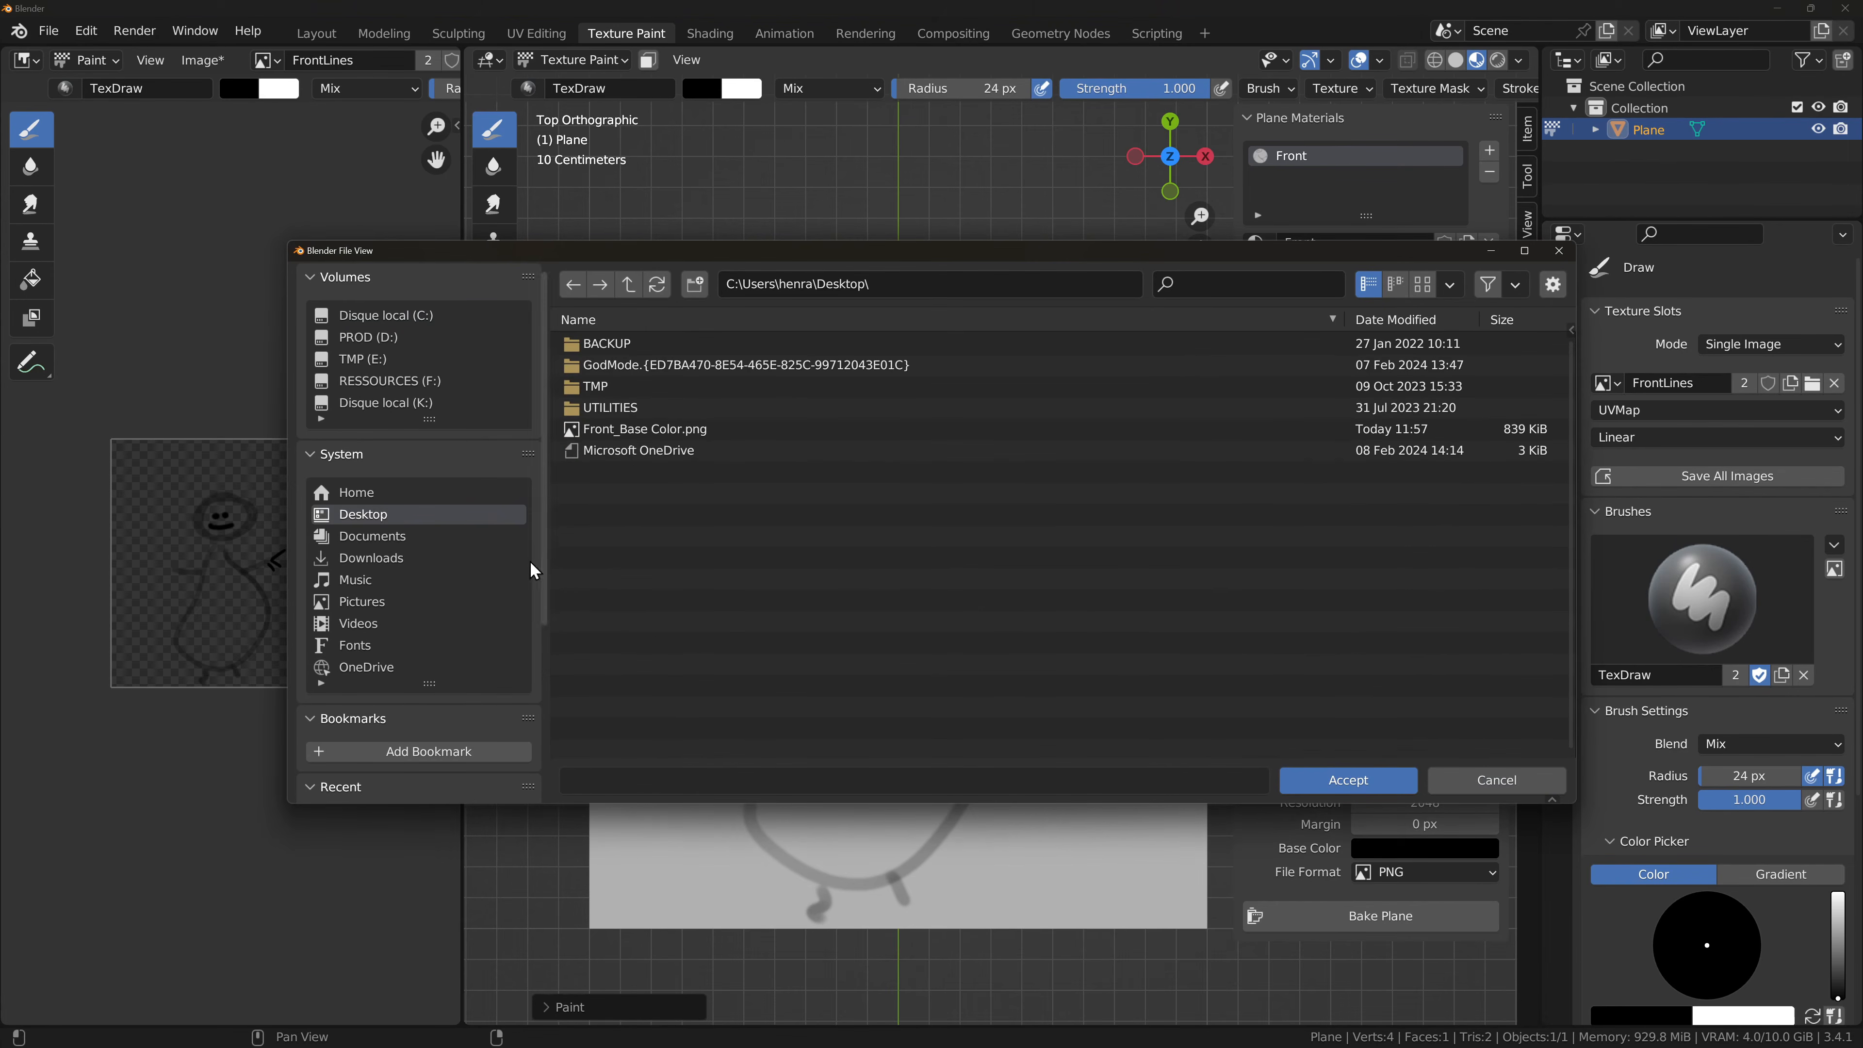
pyautogui.click(1377, 784)
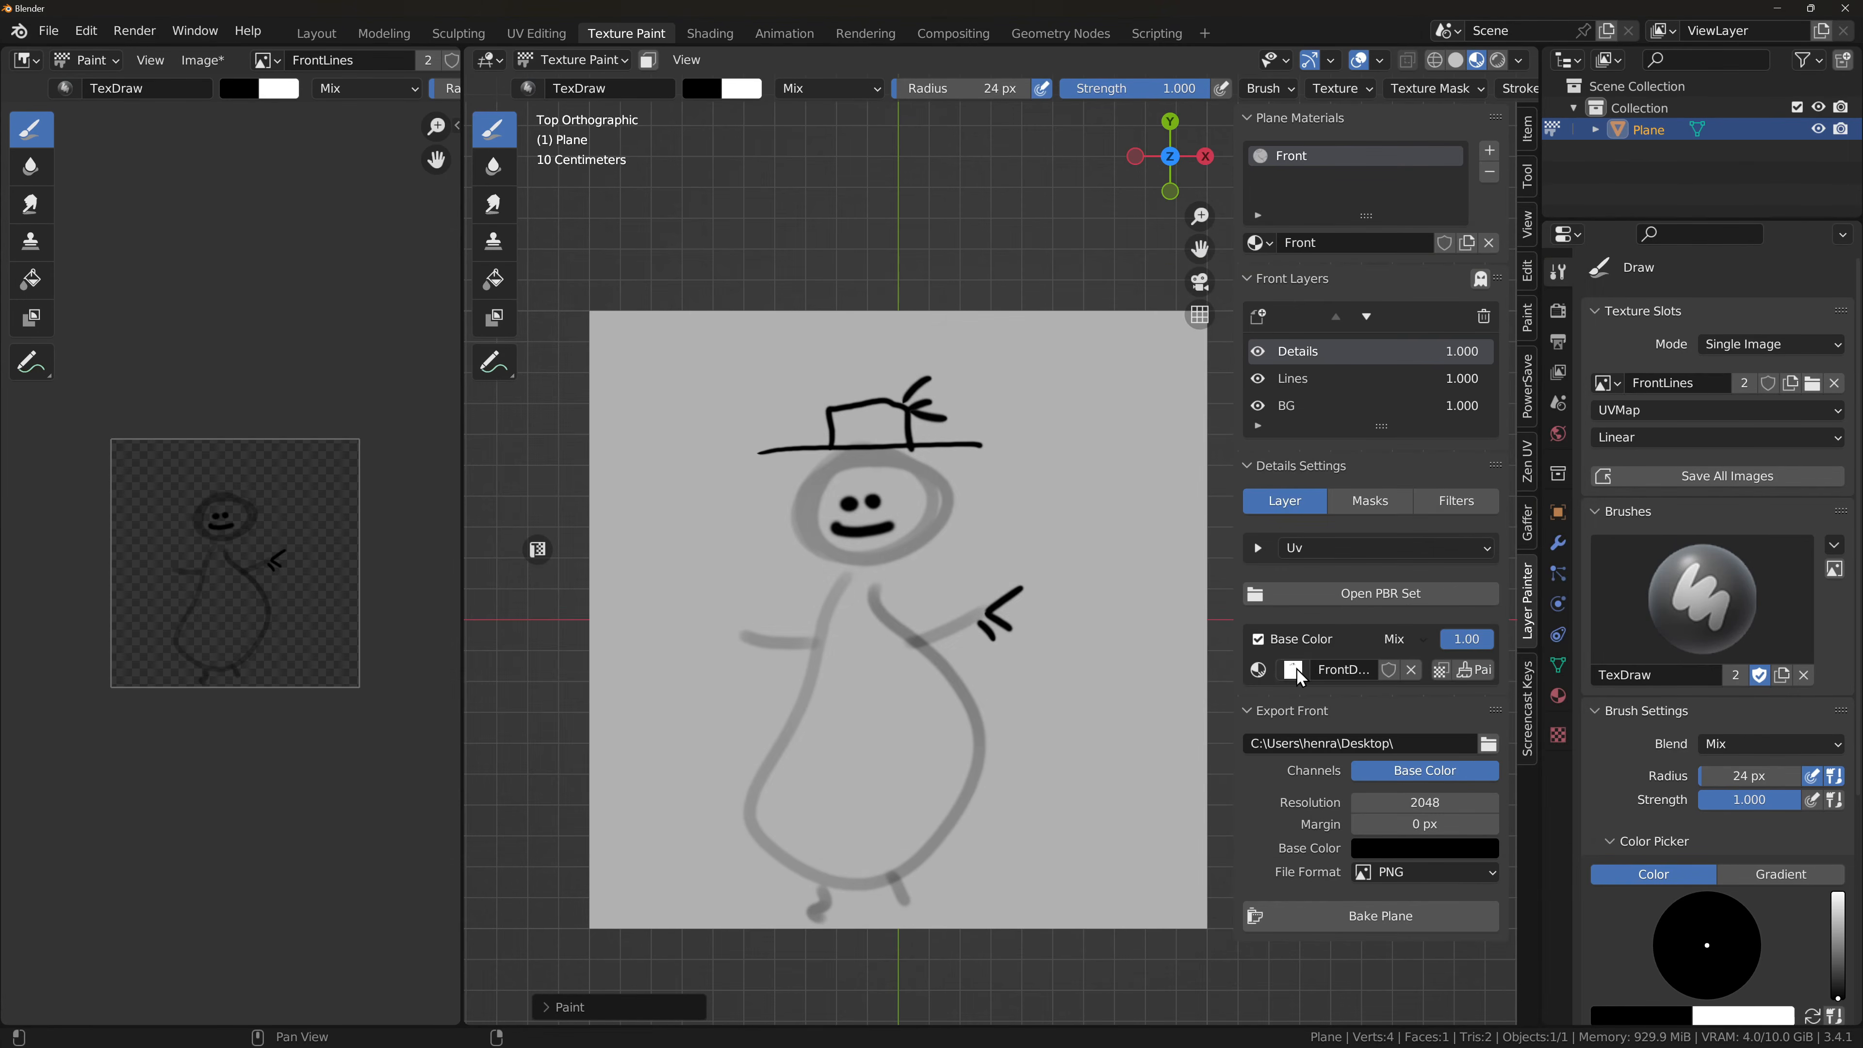
# Step: Set the export resolution to 4096 and bake the plane's Base Color as PNG
pyautogui.click(1439, 801)
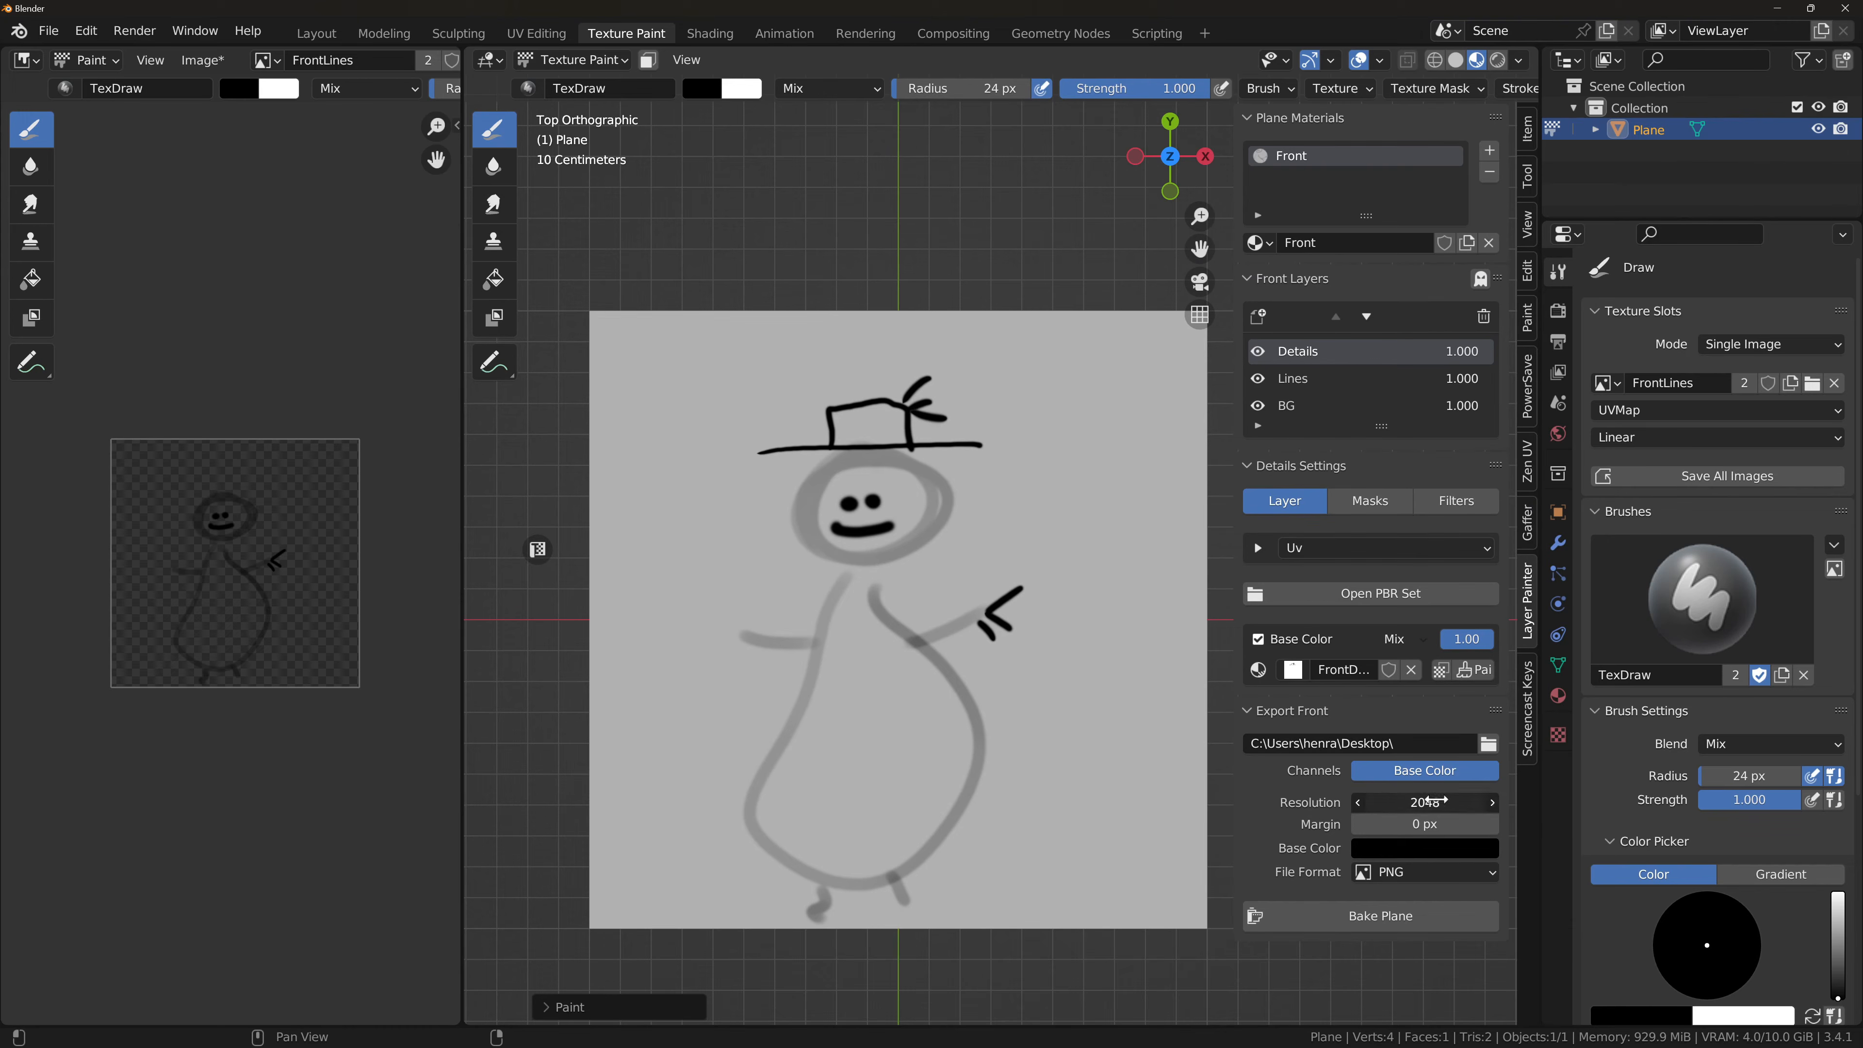
pyautogui.write('4096')
pyautogui.press('Return')
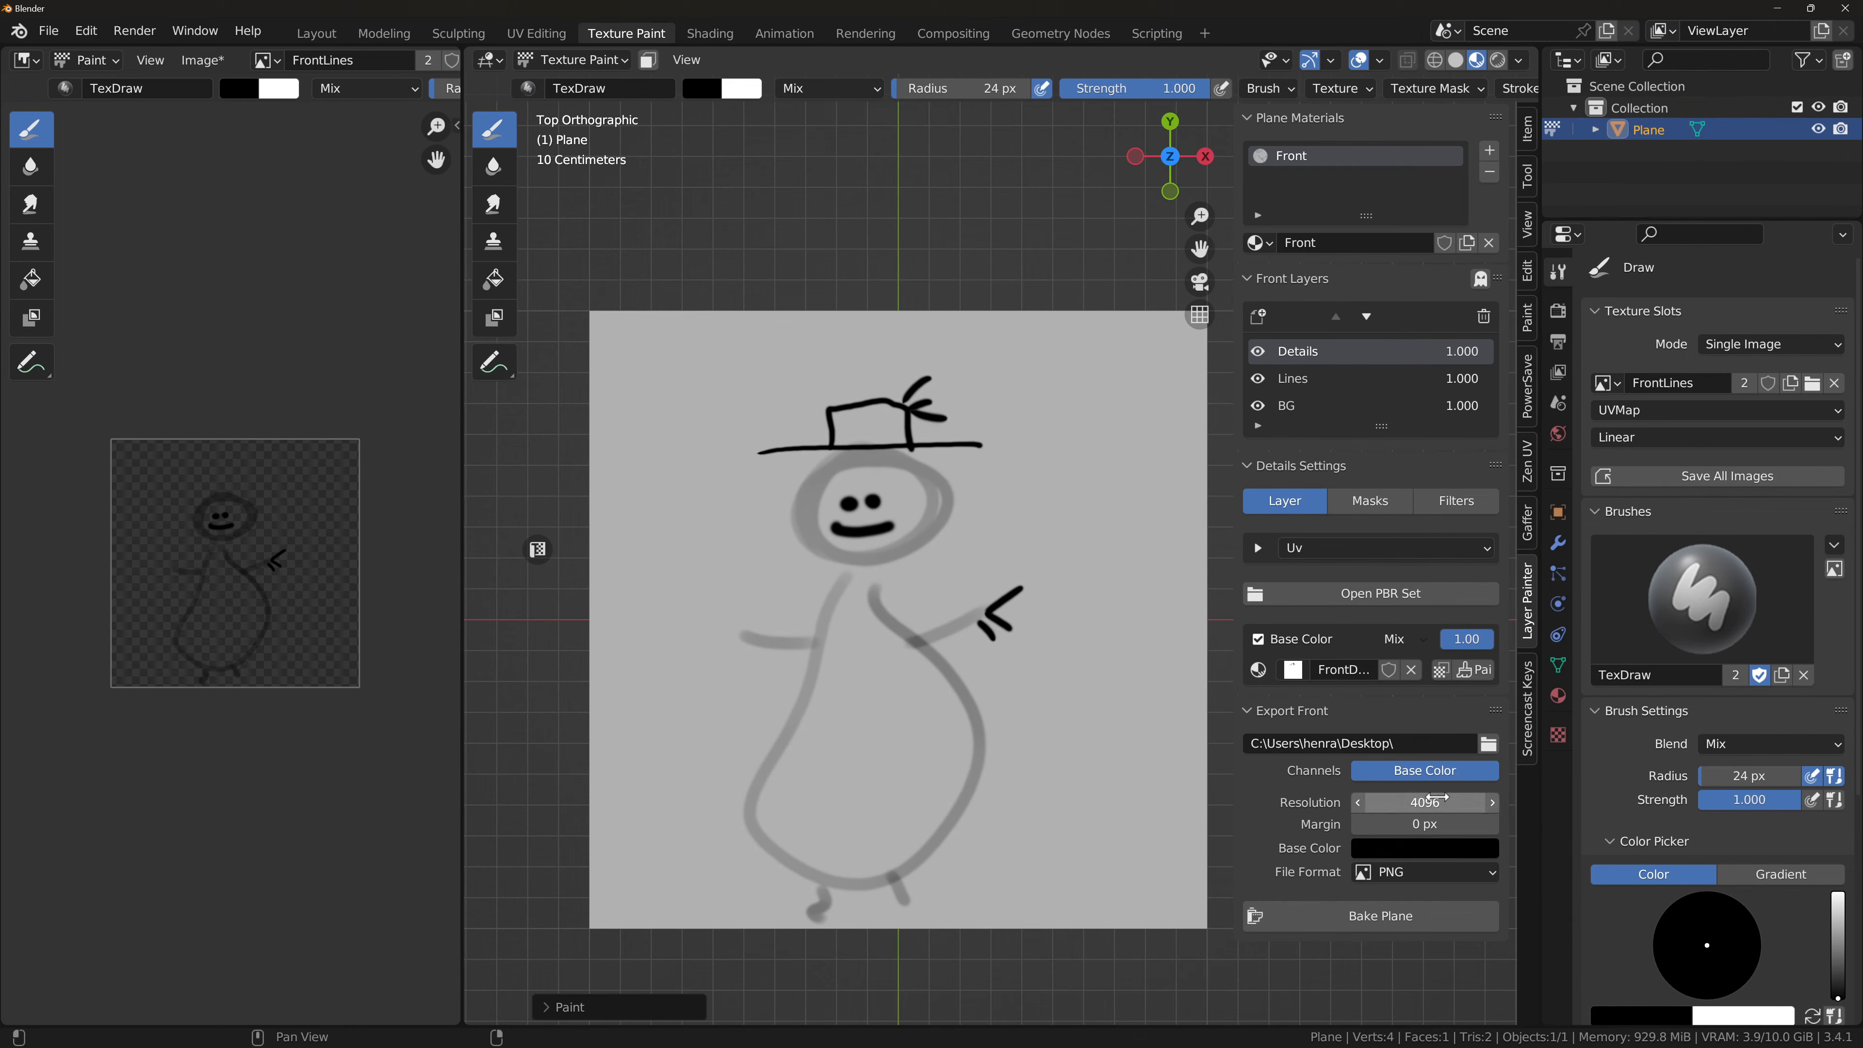
pyautogui.click(1393, 917)
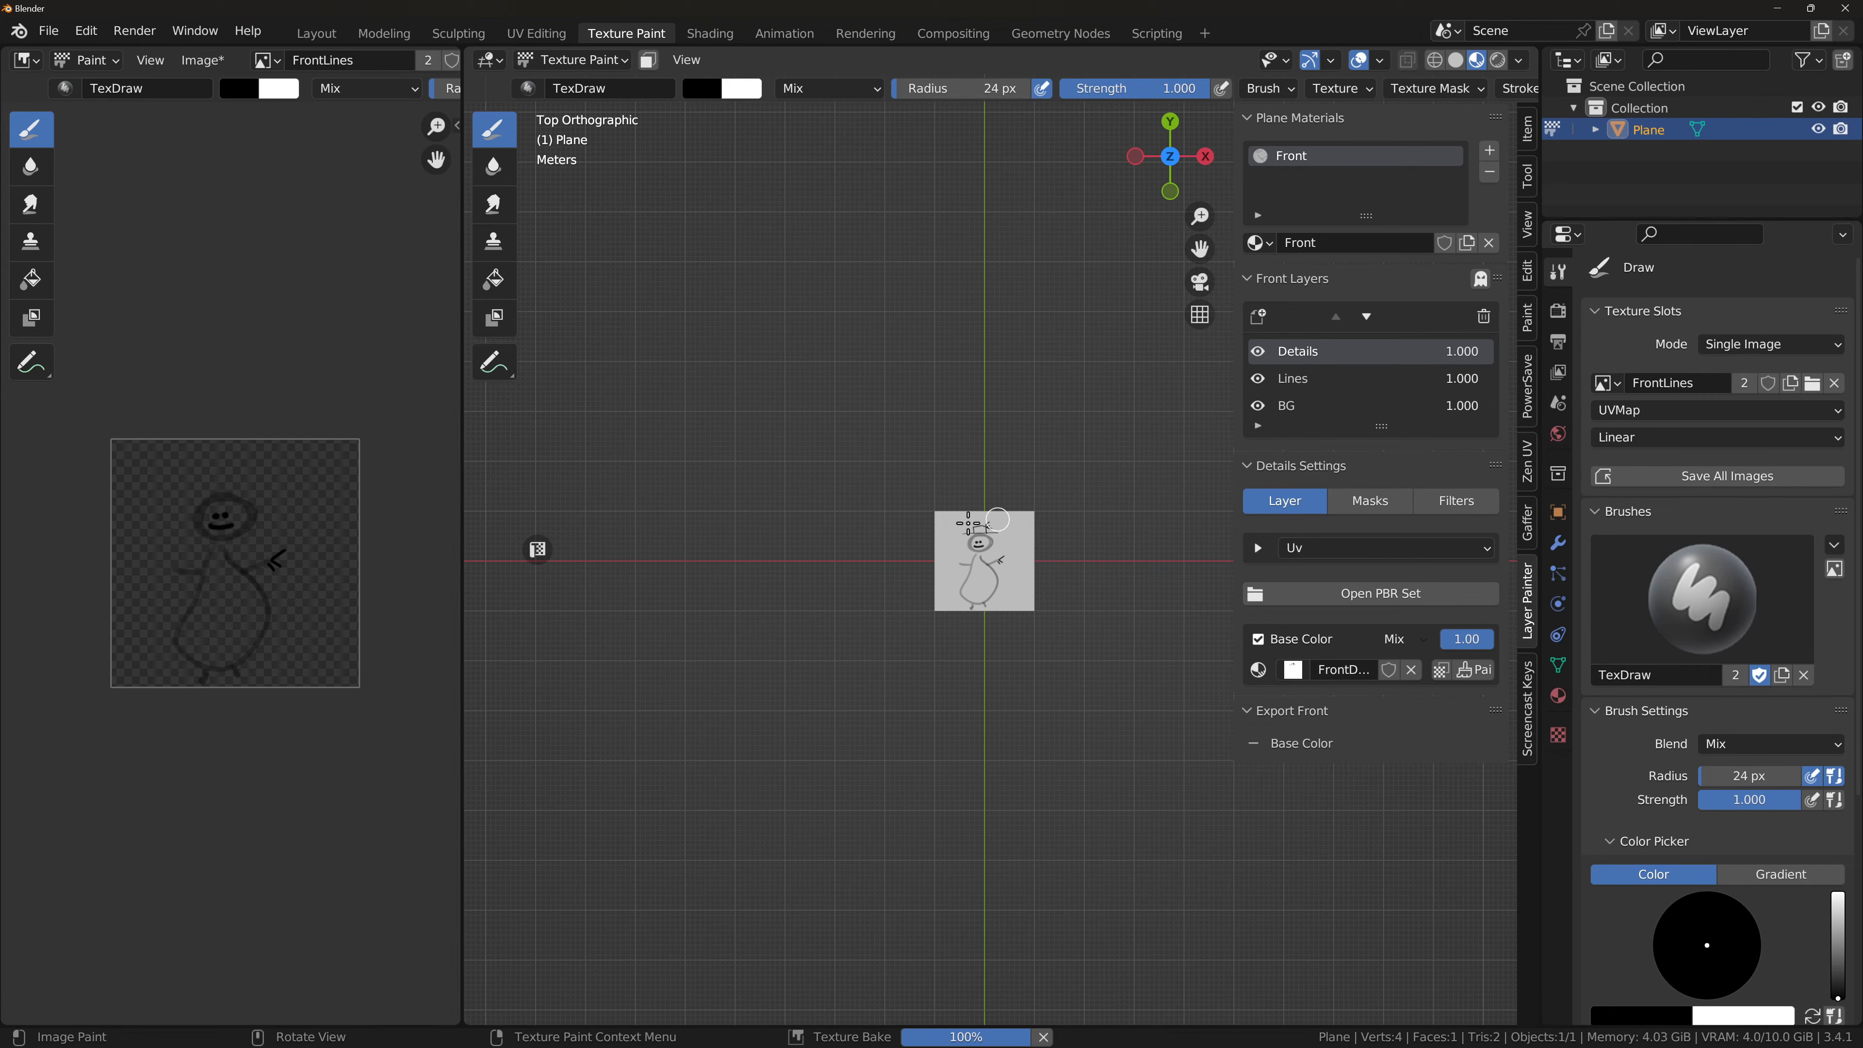
pyautogui.scroll(10, 974, 539)
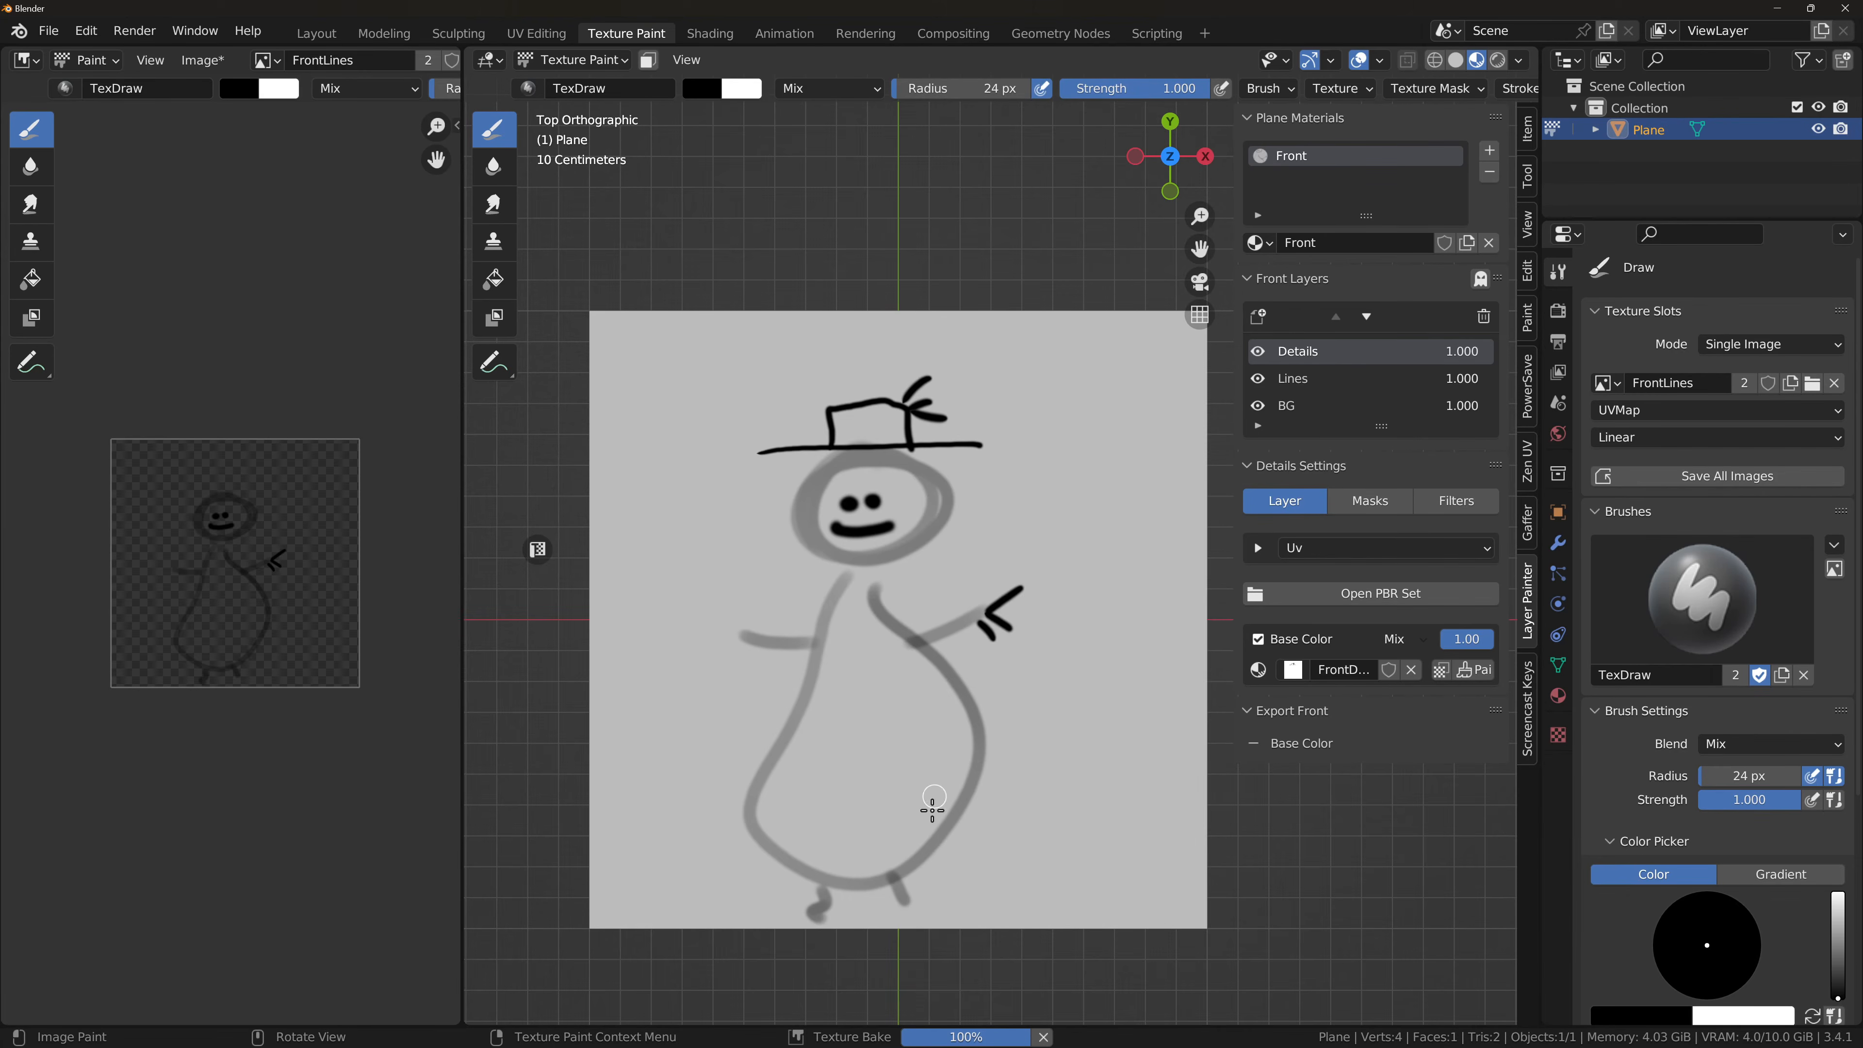
pyautogui.press('super+a')
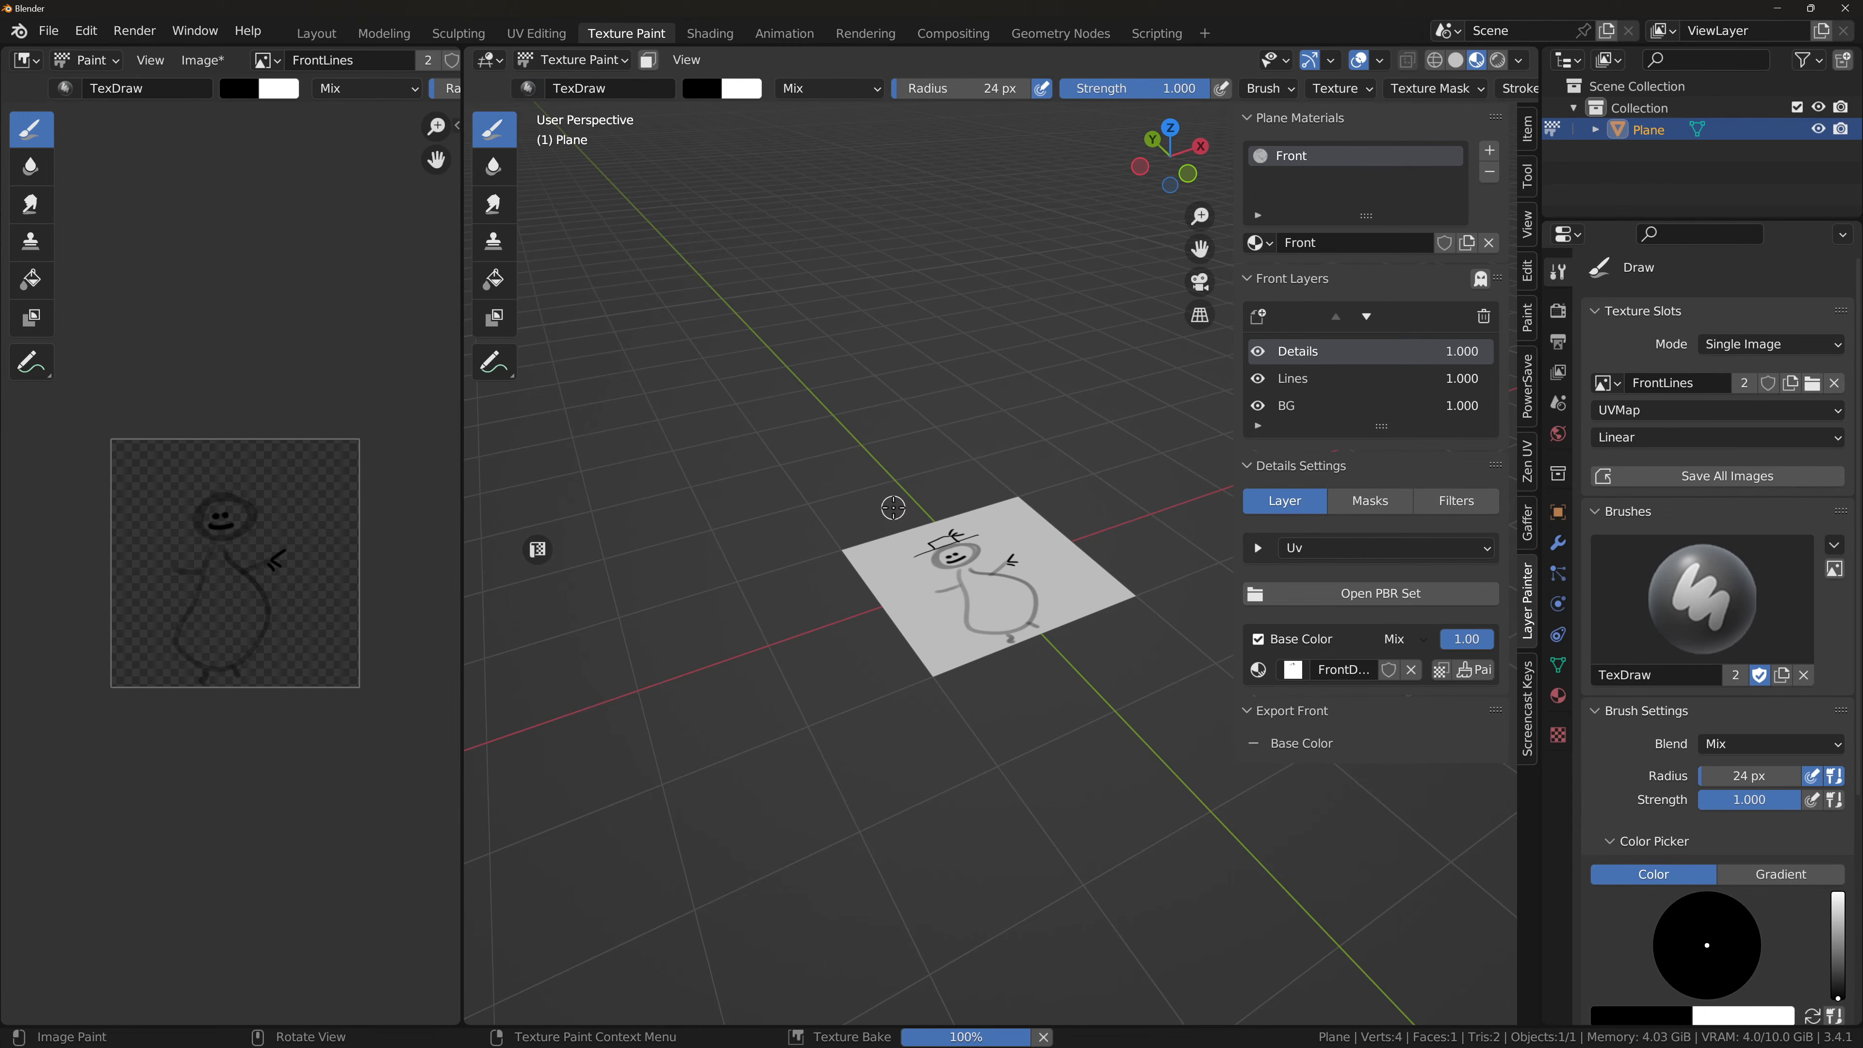
pyautogui.scroll(4, 893, 507)
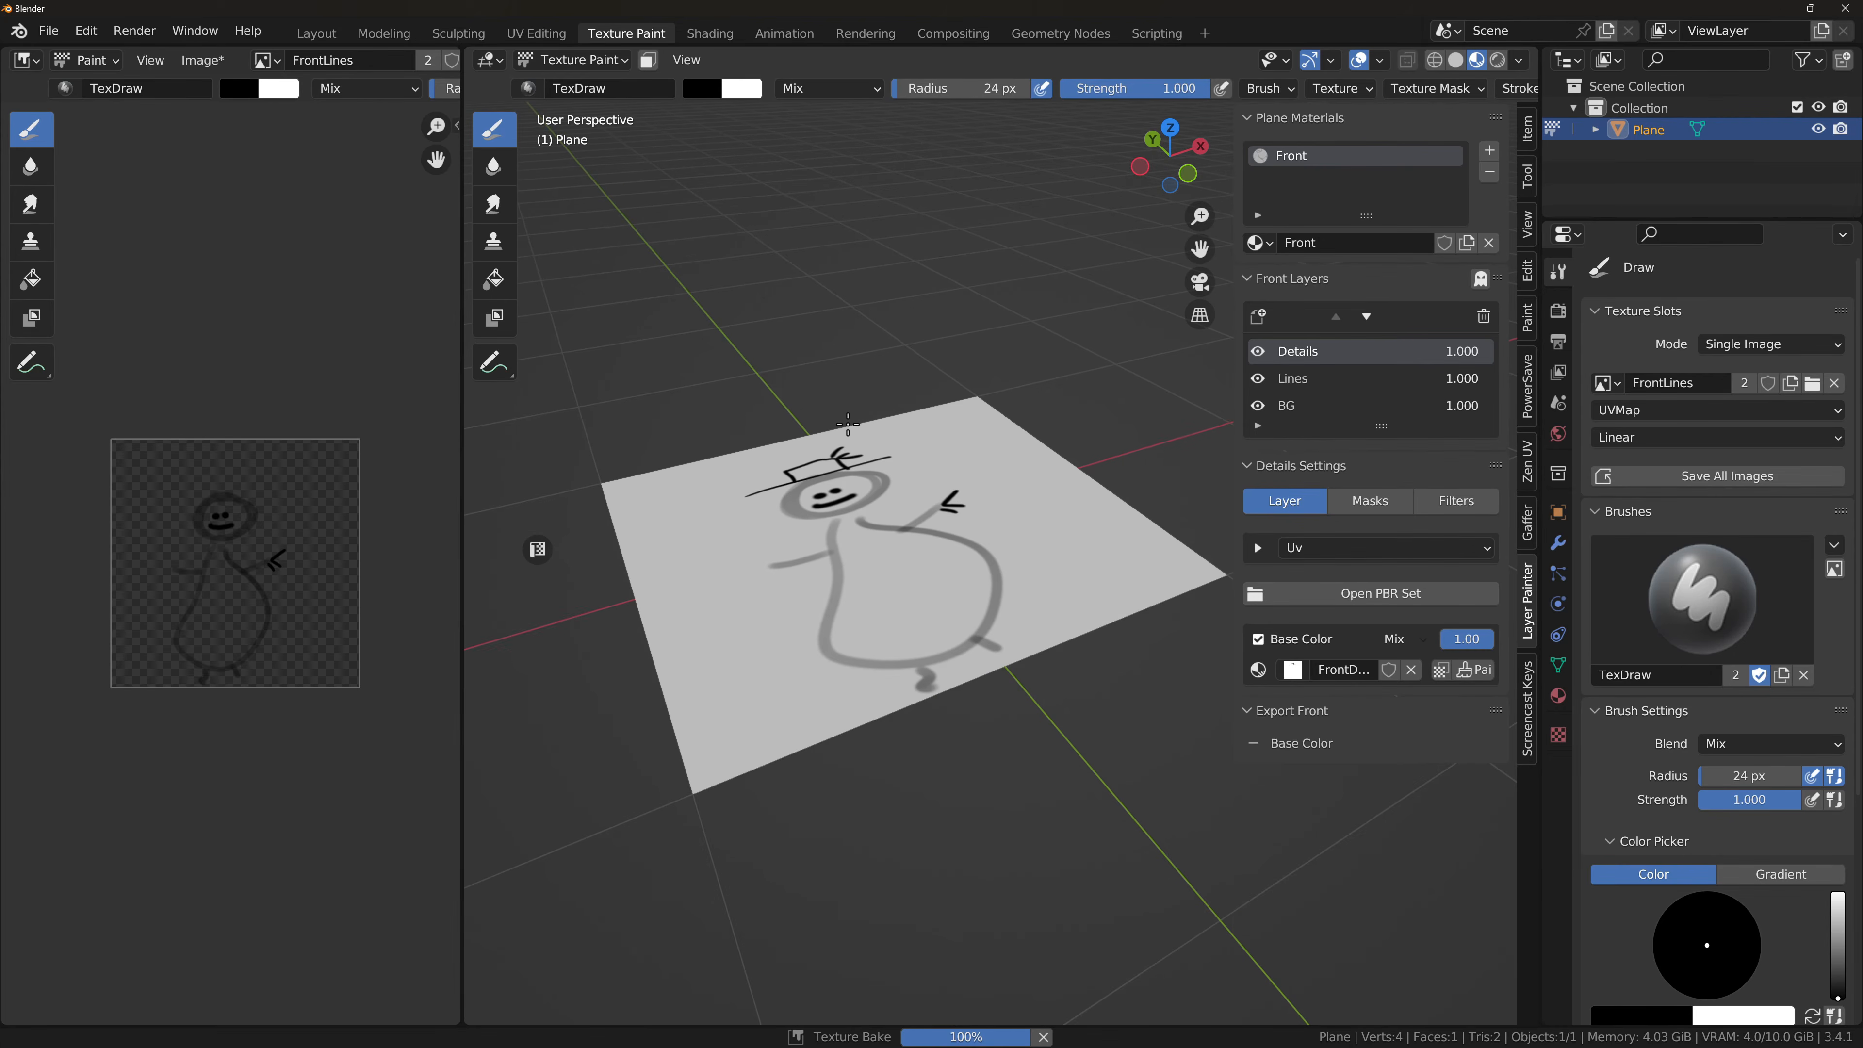
pyautogui.moveTo(732, 541)
pyautogui.mouseDown(button='middle')
pyautogui.moveTo(860, 558)
pyautogui.moveTo(820, 615)
pyautogui.mouseUp(button='middle')
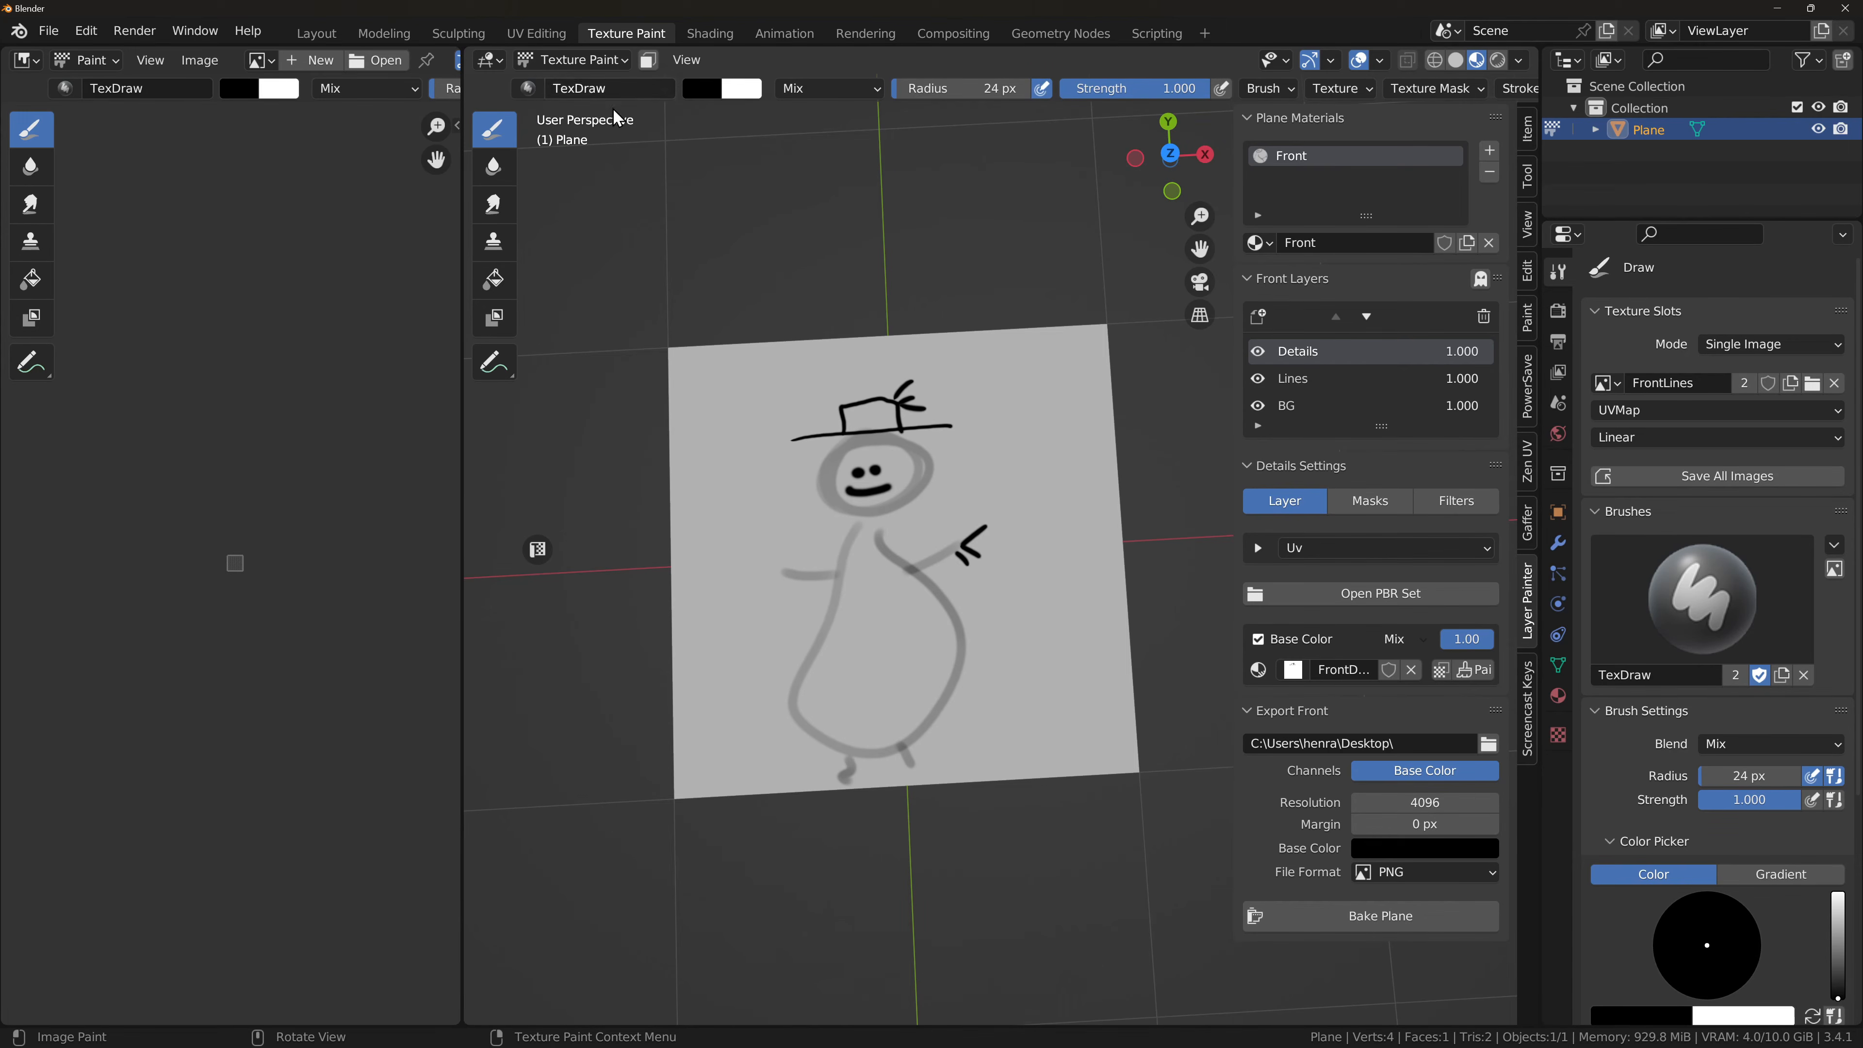
# Step: Enlarge the Image Editor area to about half the window and fit its whole canvas in view
pyautogui.moveTo(463, 452); pyautogui.dragTo(859, 449)
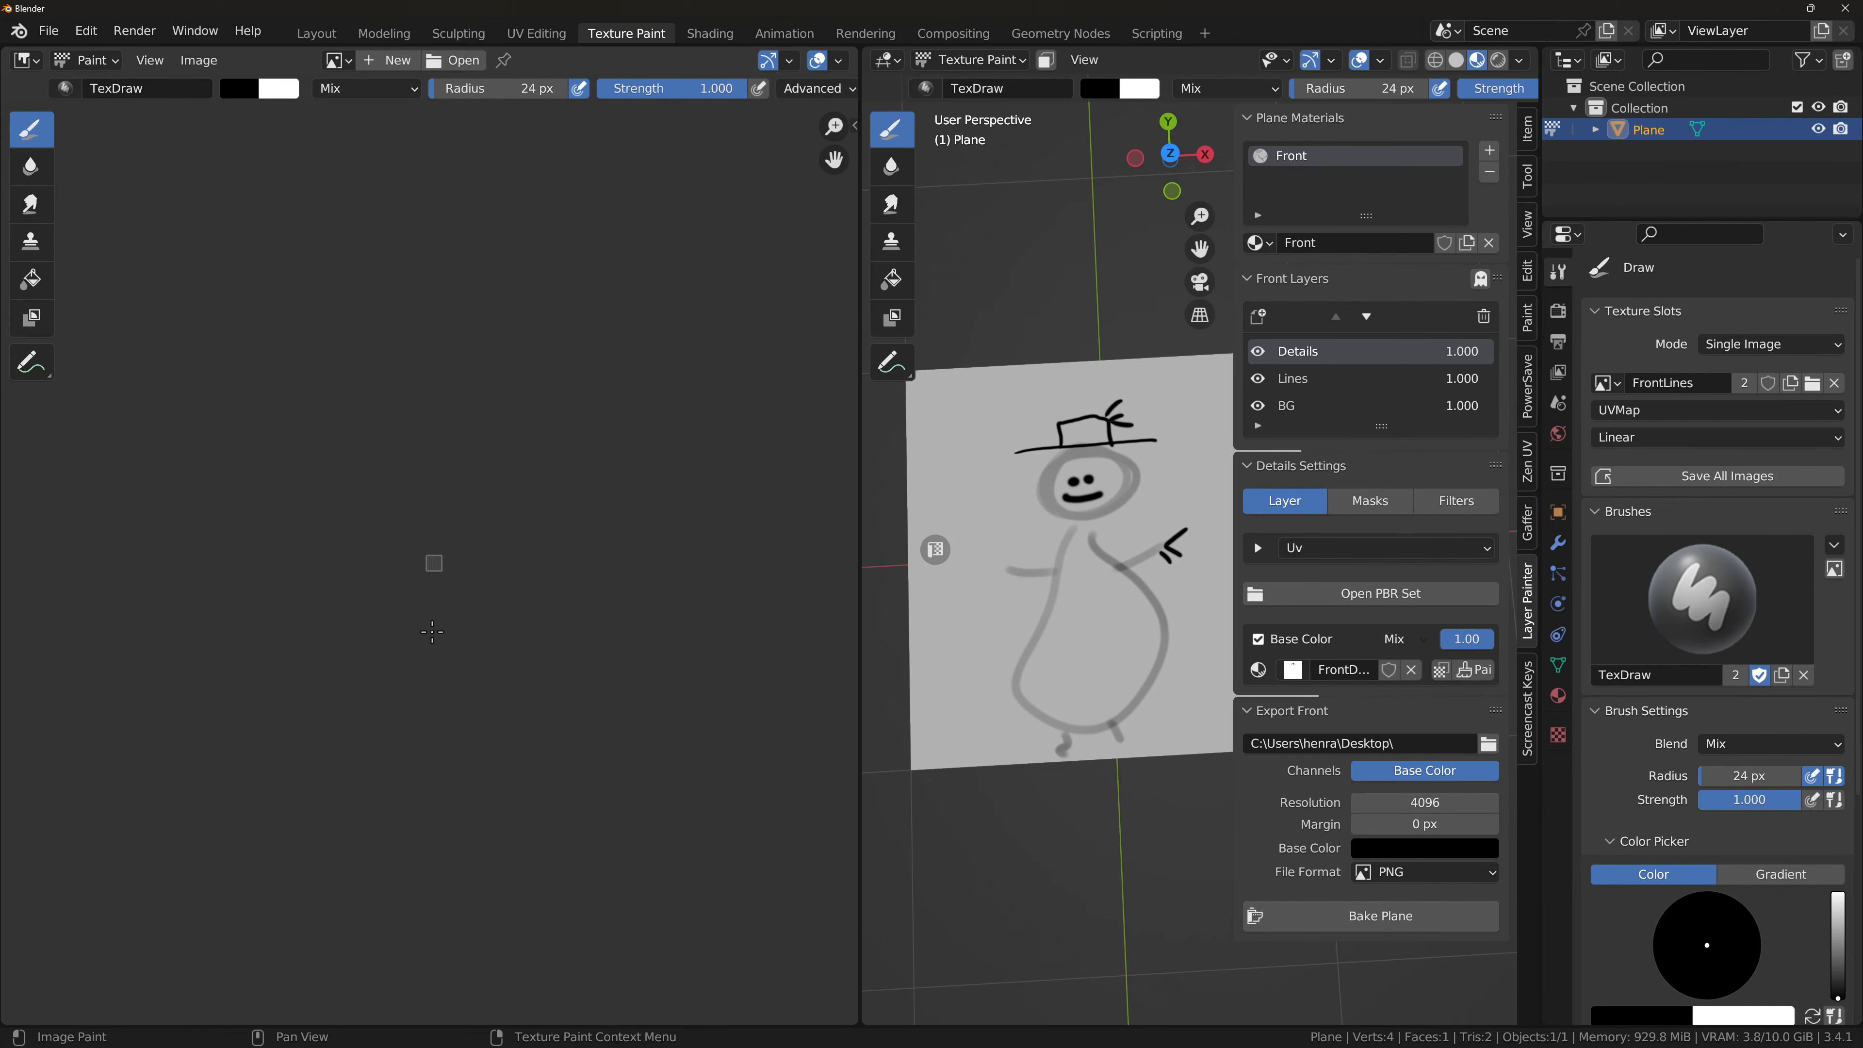
pyautogui.press('Home')
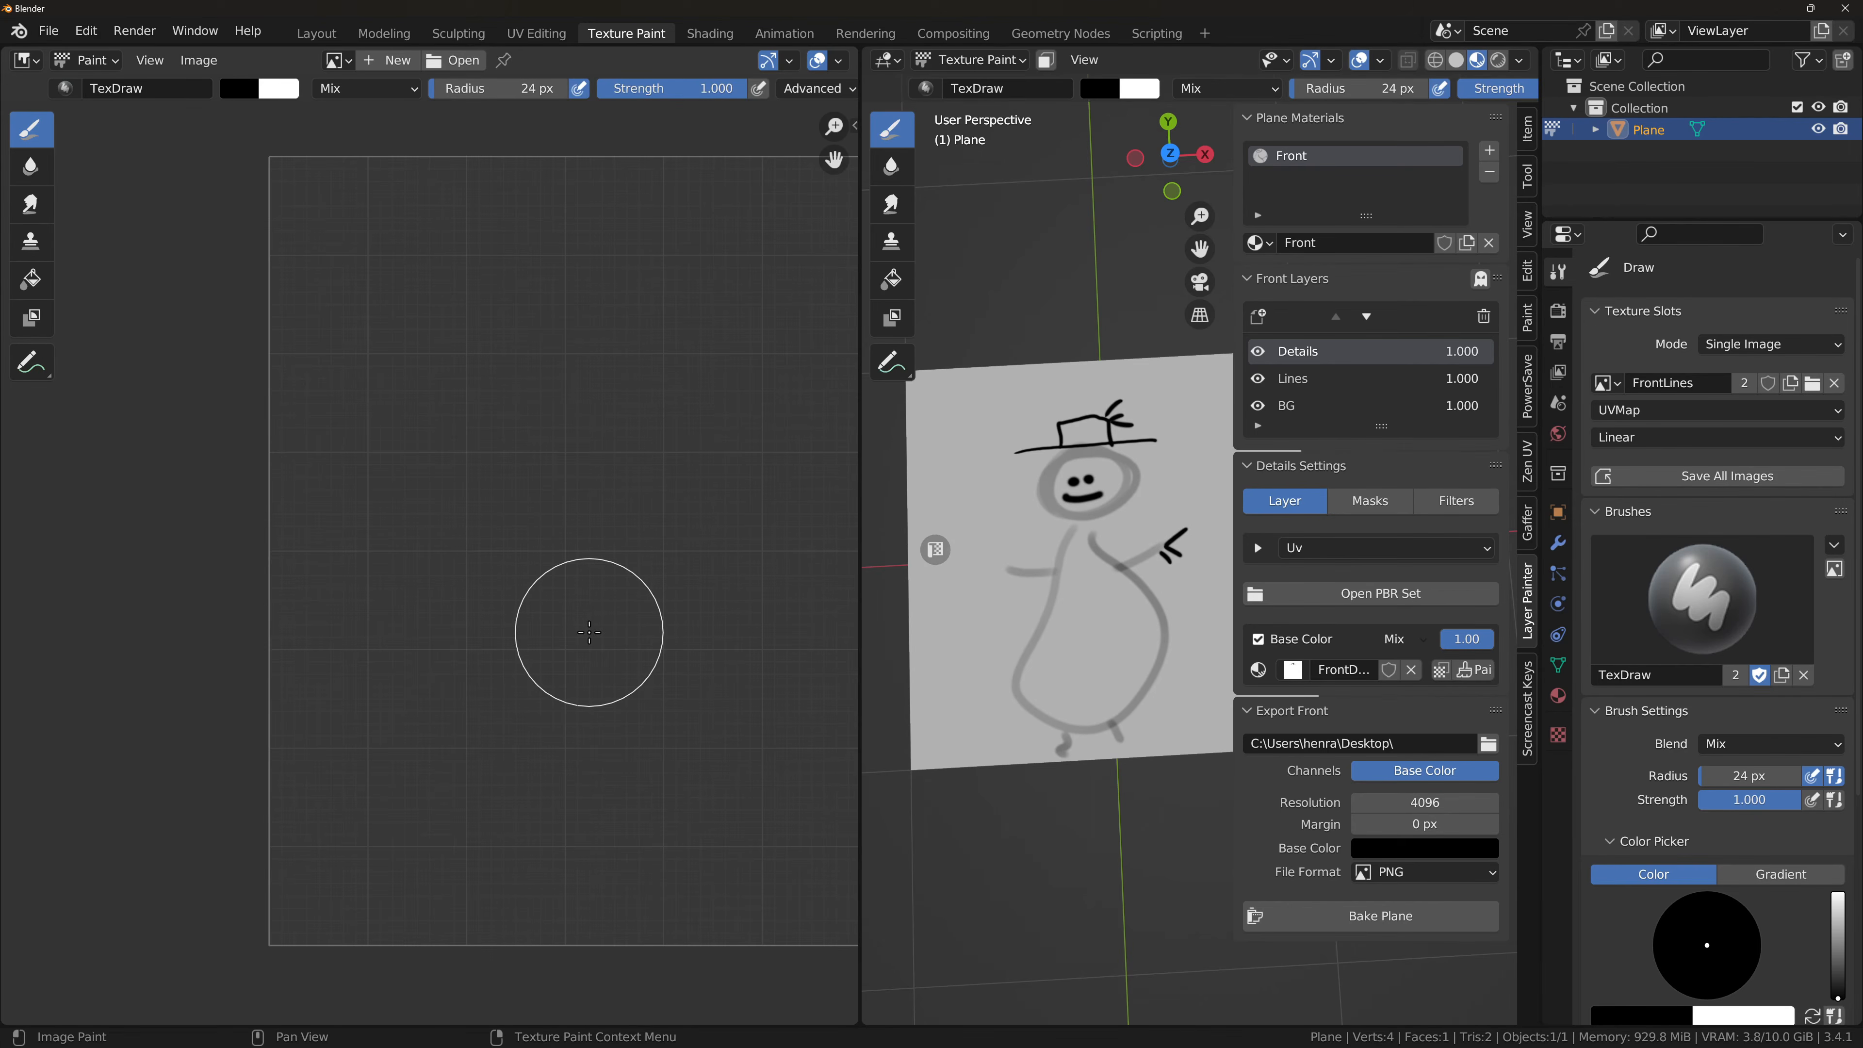
pyautogui.hotkey('shift', 'Home')
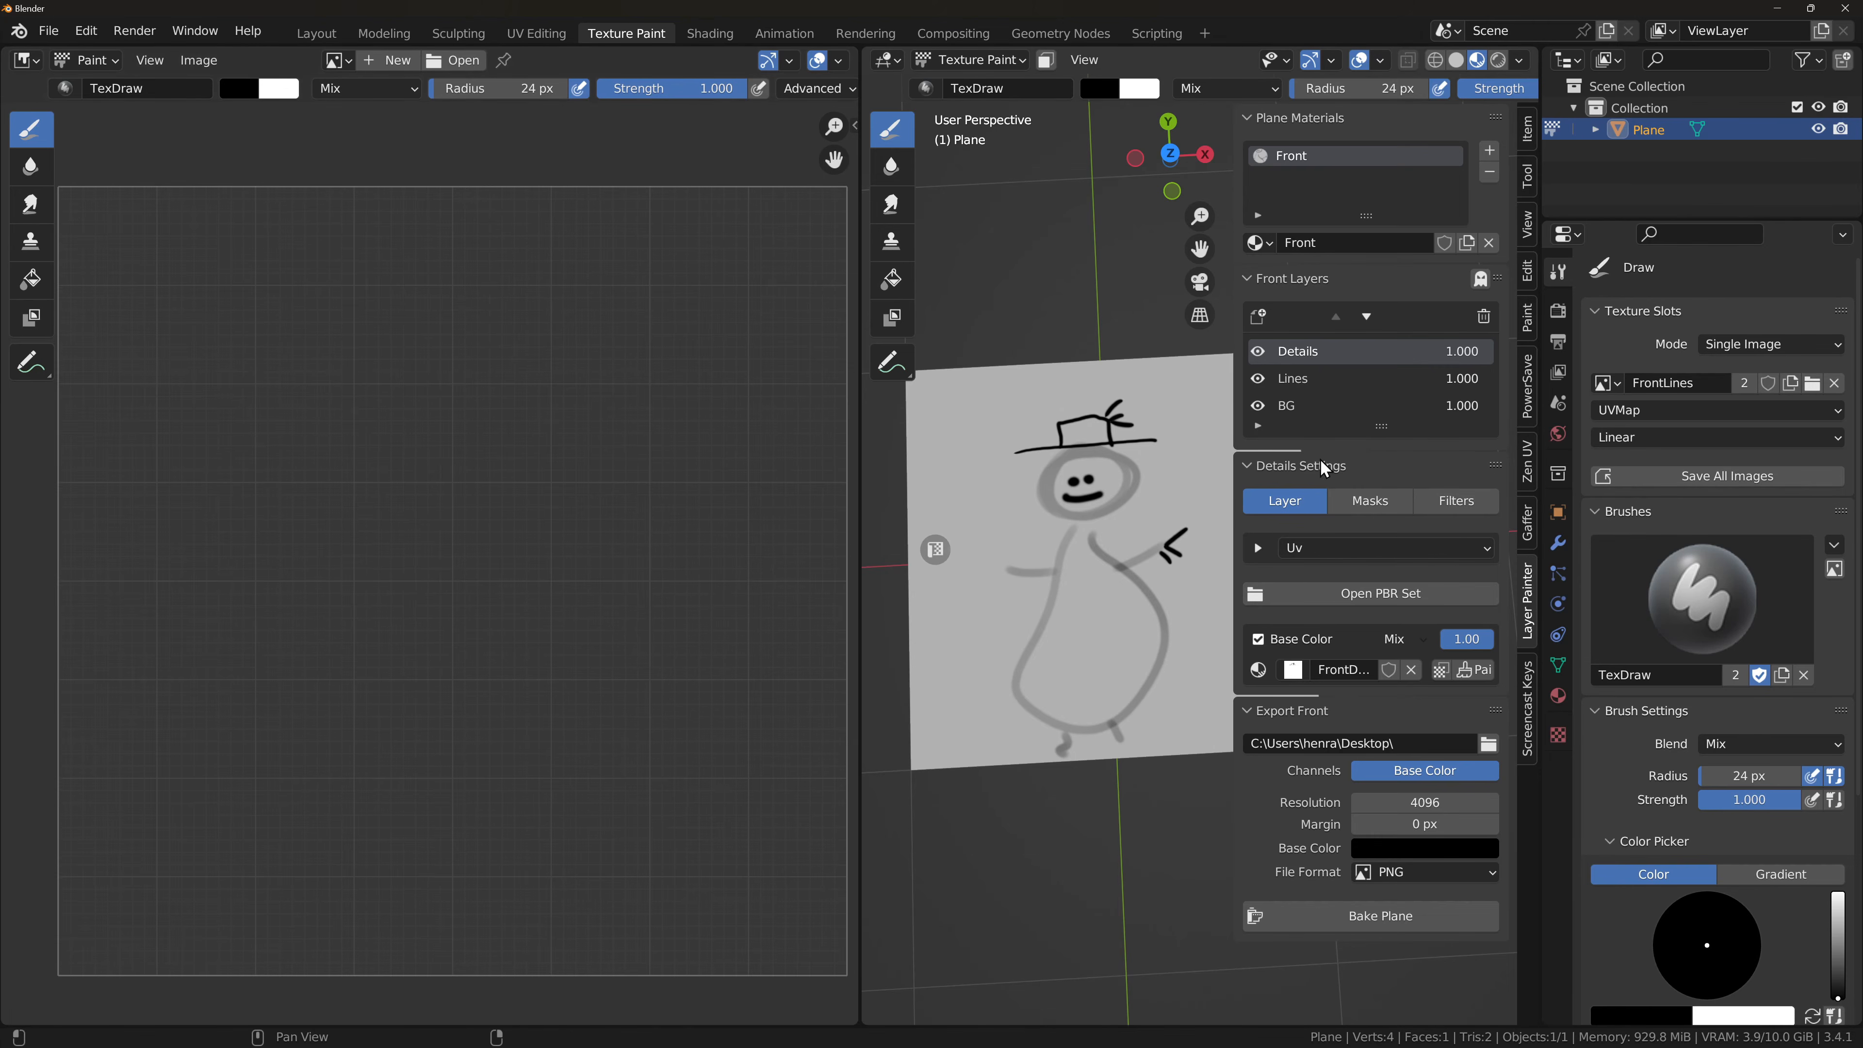
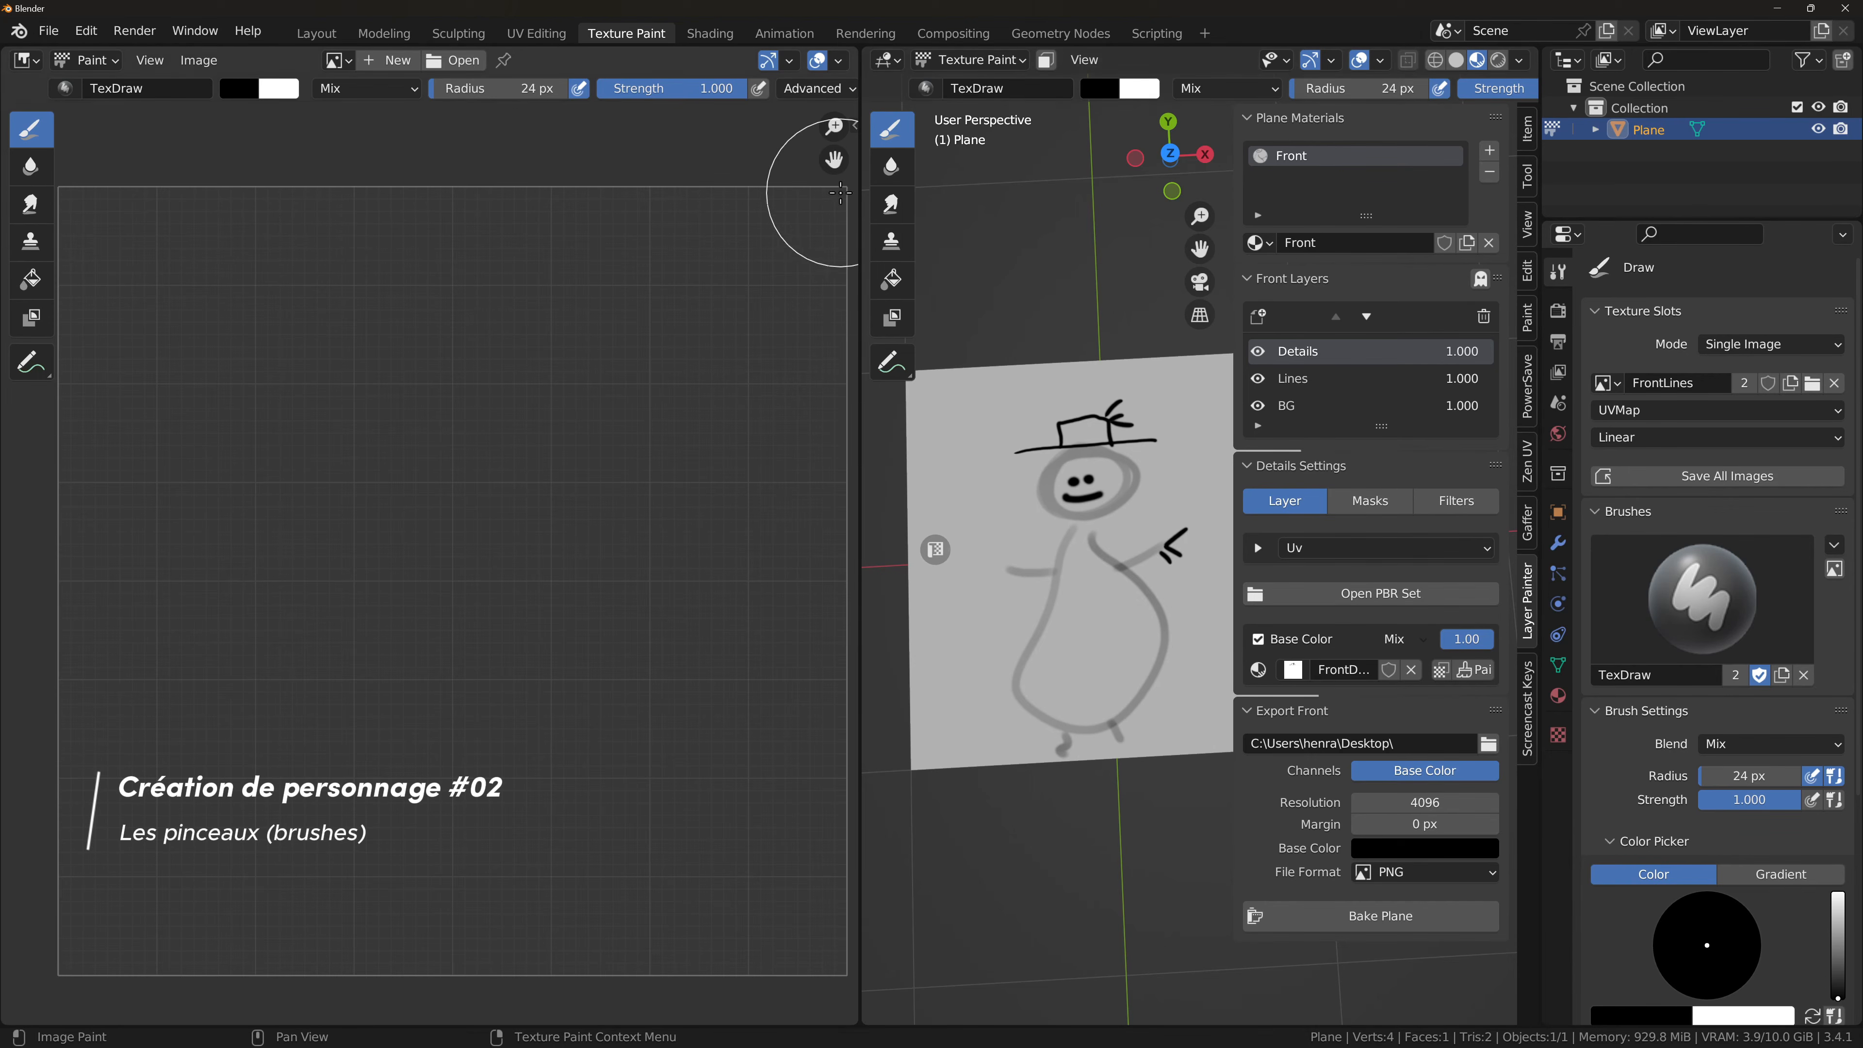
# Step: Widen the 3D viewport and examine the texture paint brush settings in its header and sidebar
pyautogui.moveTo(860, 192); pyautogui.dragTo(408, 192)
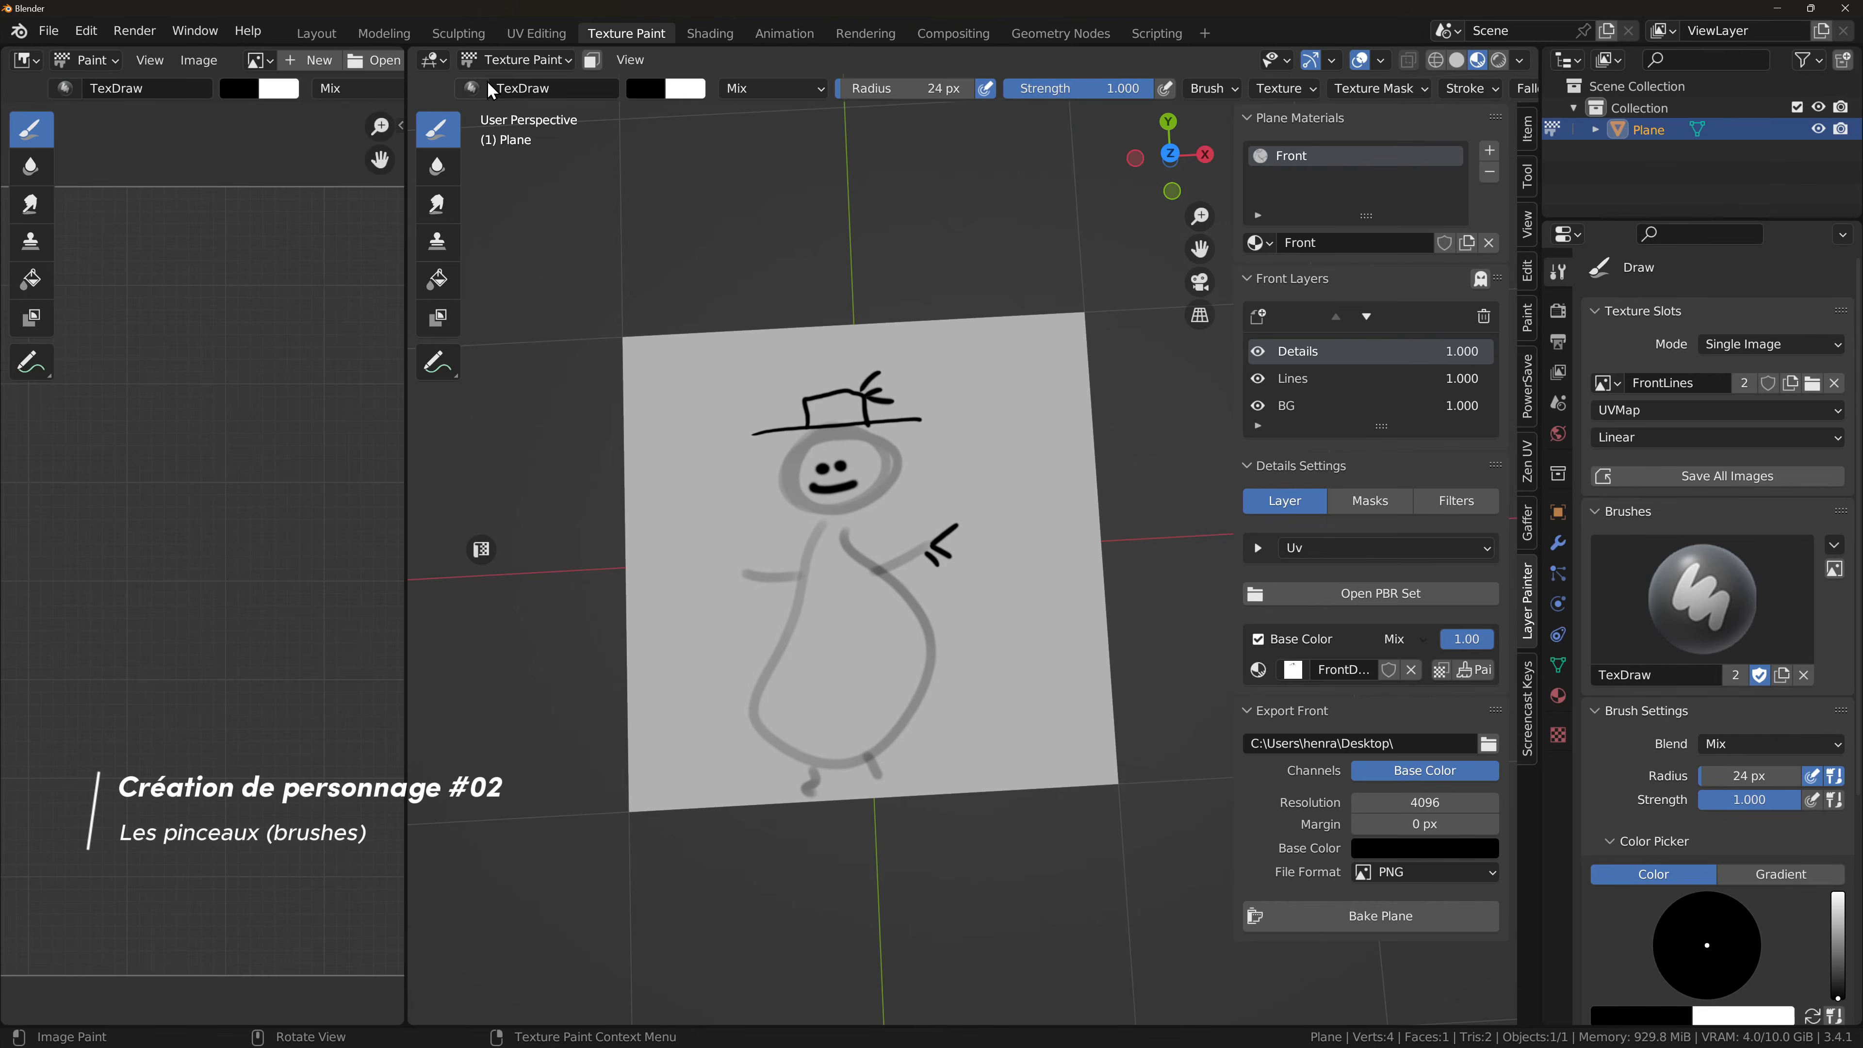
pyautogui.click(472, 89)
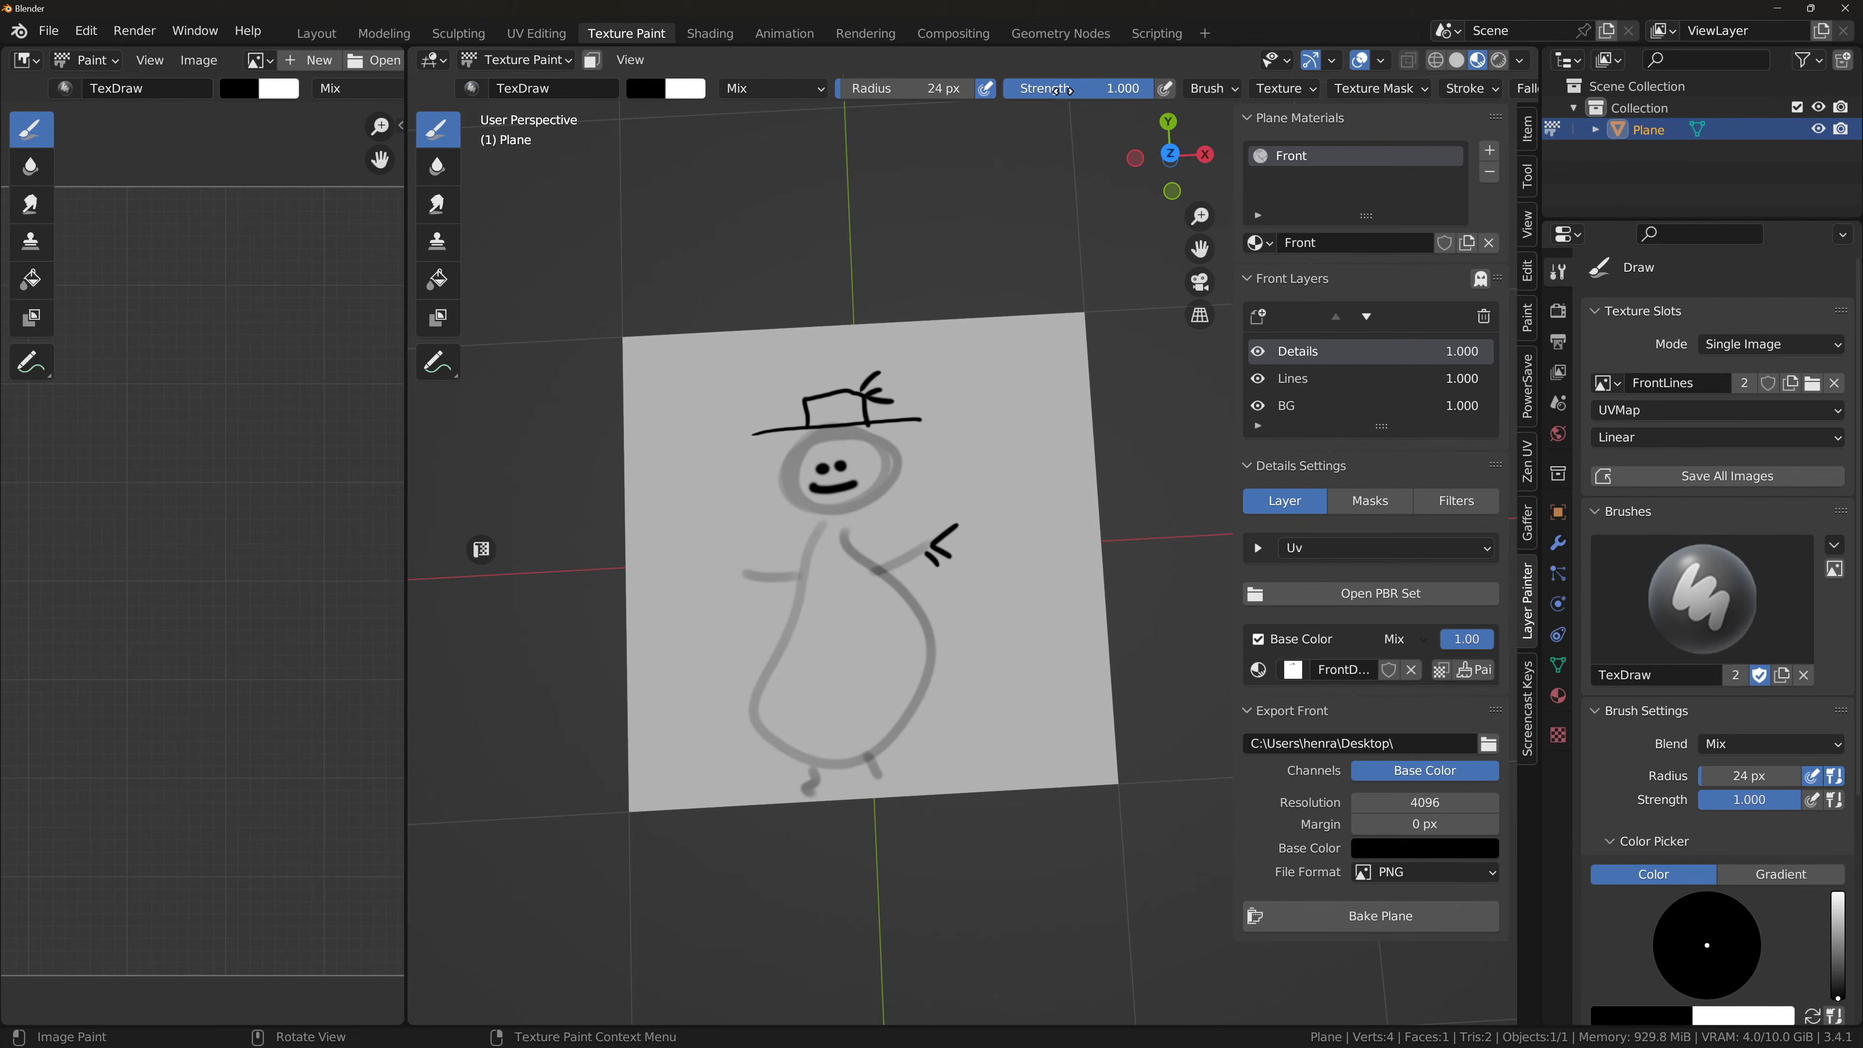
pyautogui.scroll(-2, 966, 86)
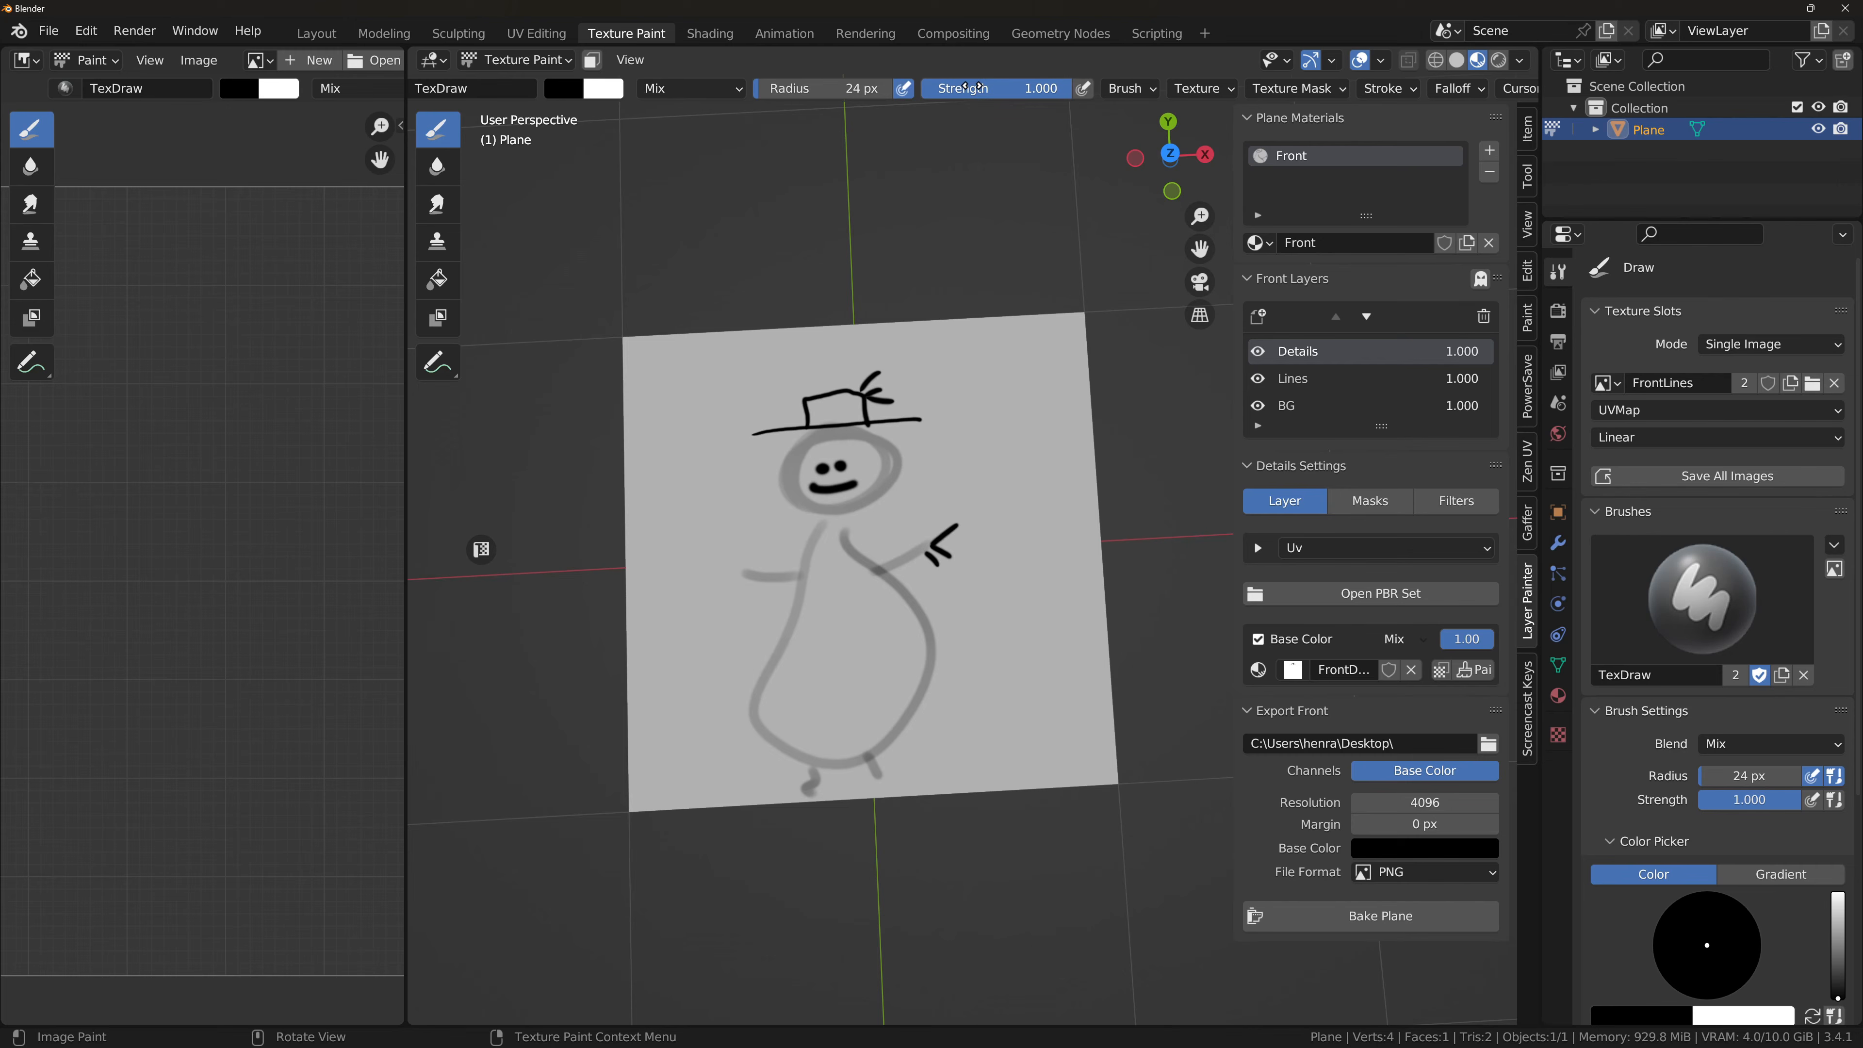
pyautogui.scroll(-2, 966, 87)
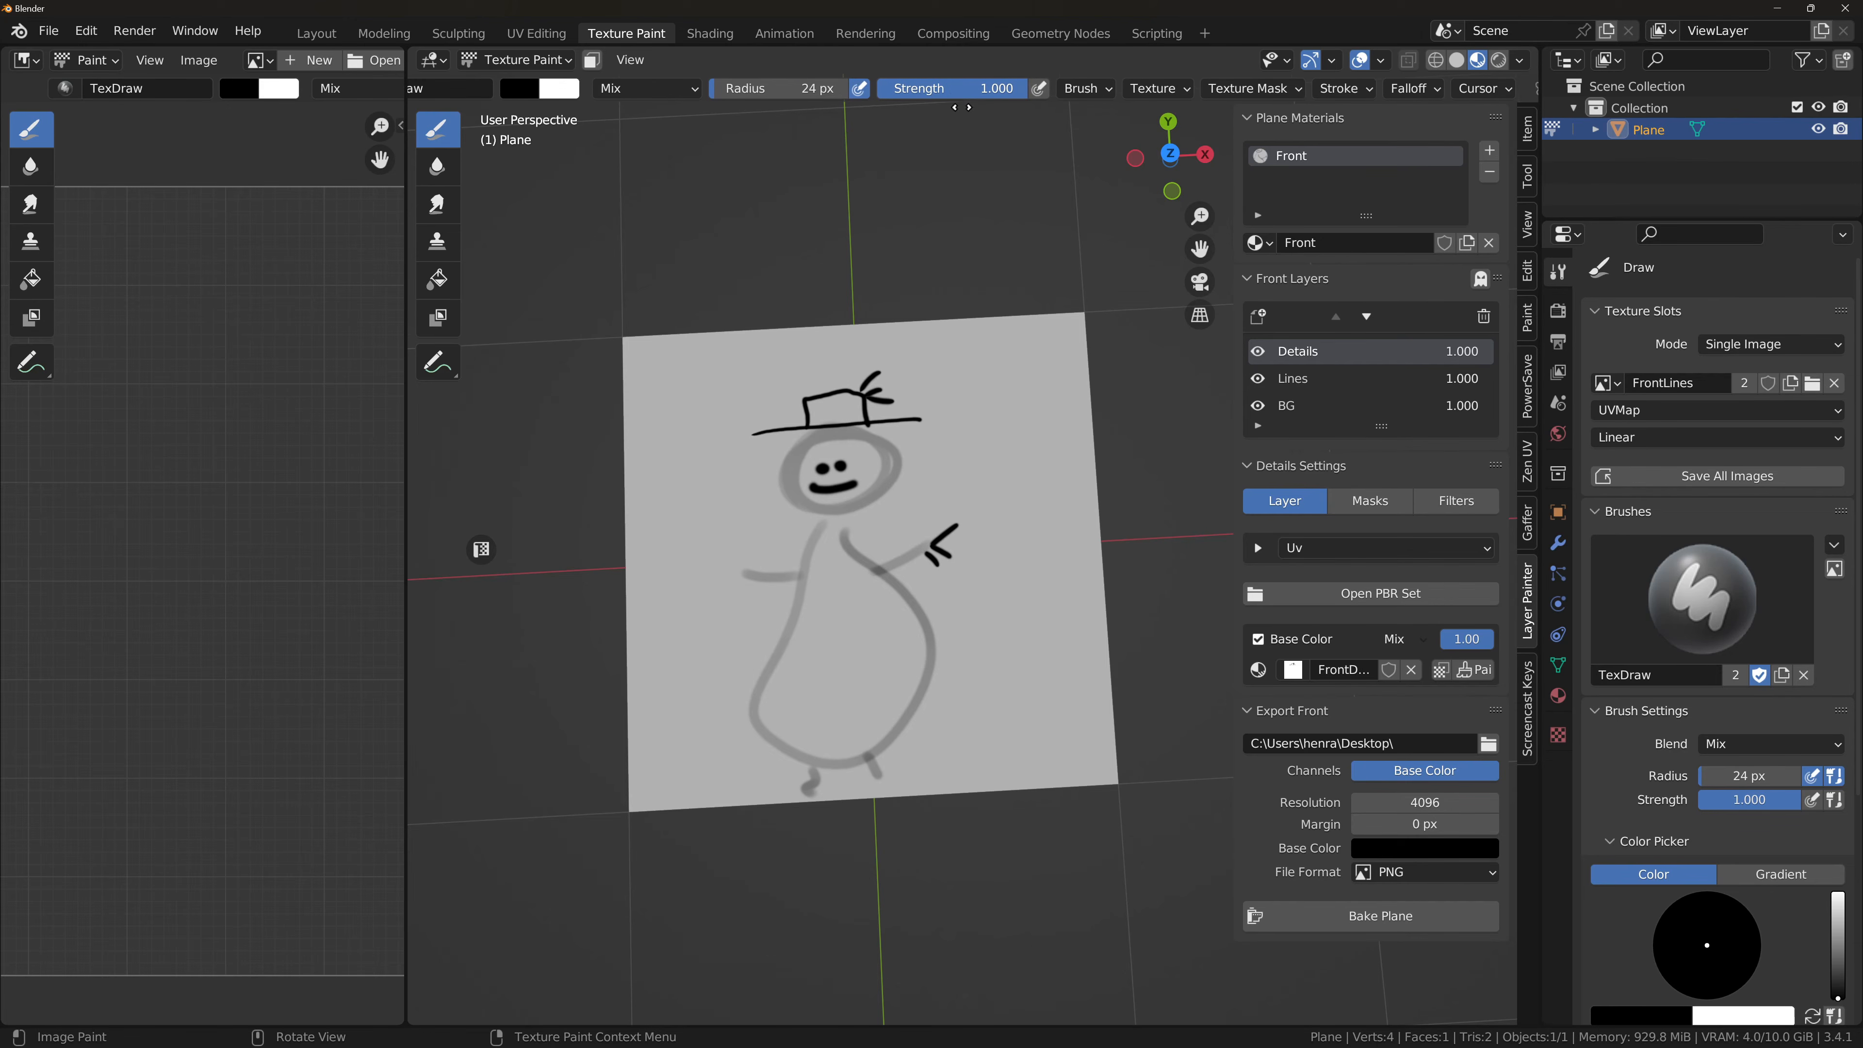
pyautogui.scroll(-6, 1042, 88)
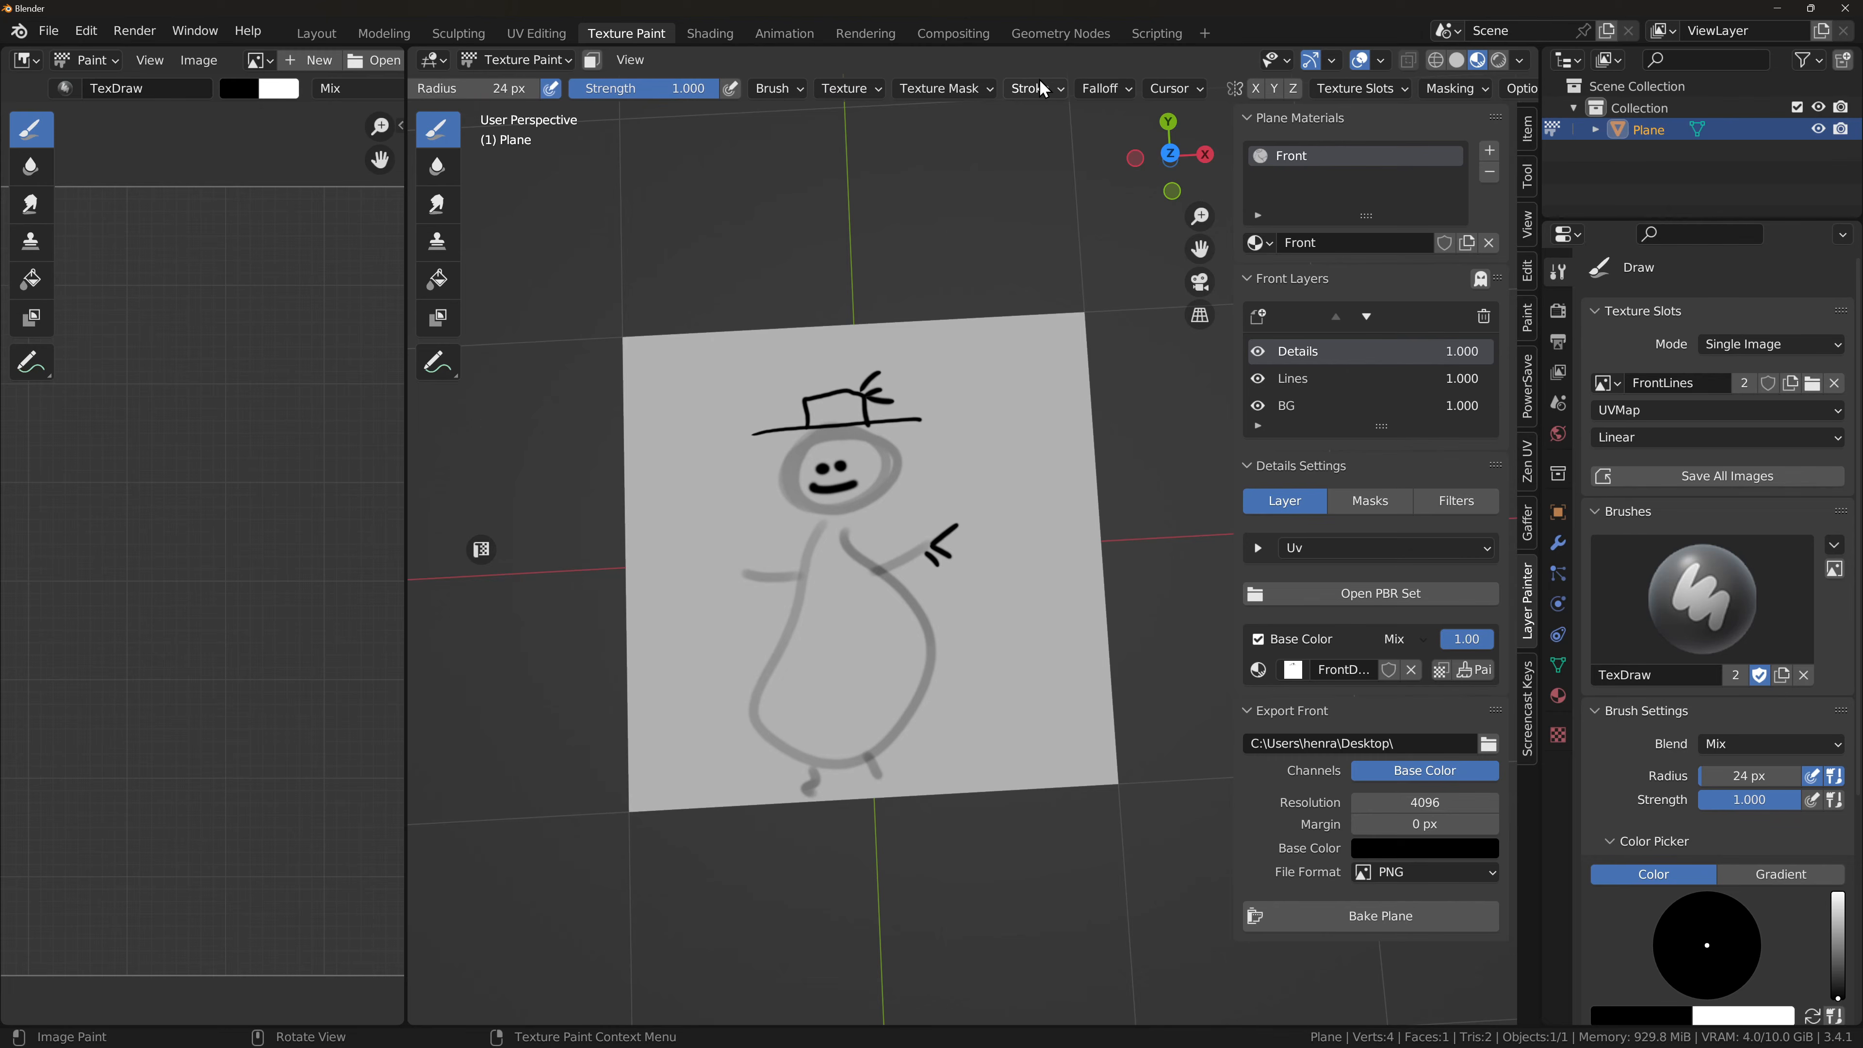
pyautogui.click(1527, 176)
pyautogui.scroll(-7, 1394, 631)
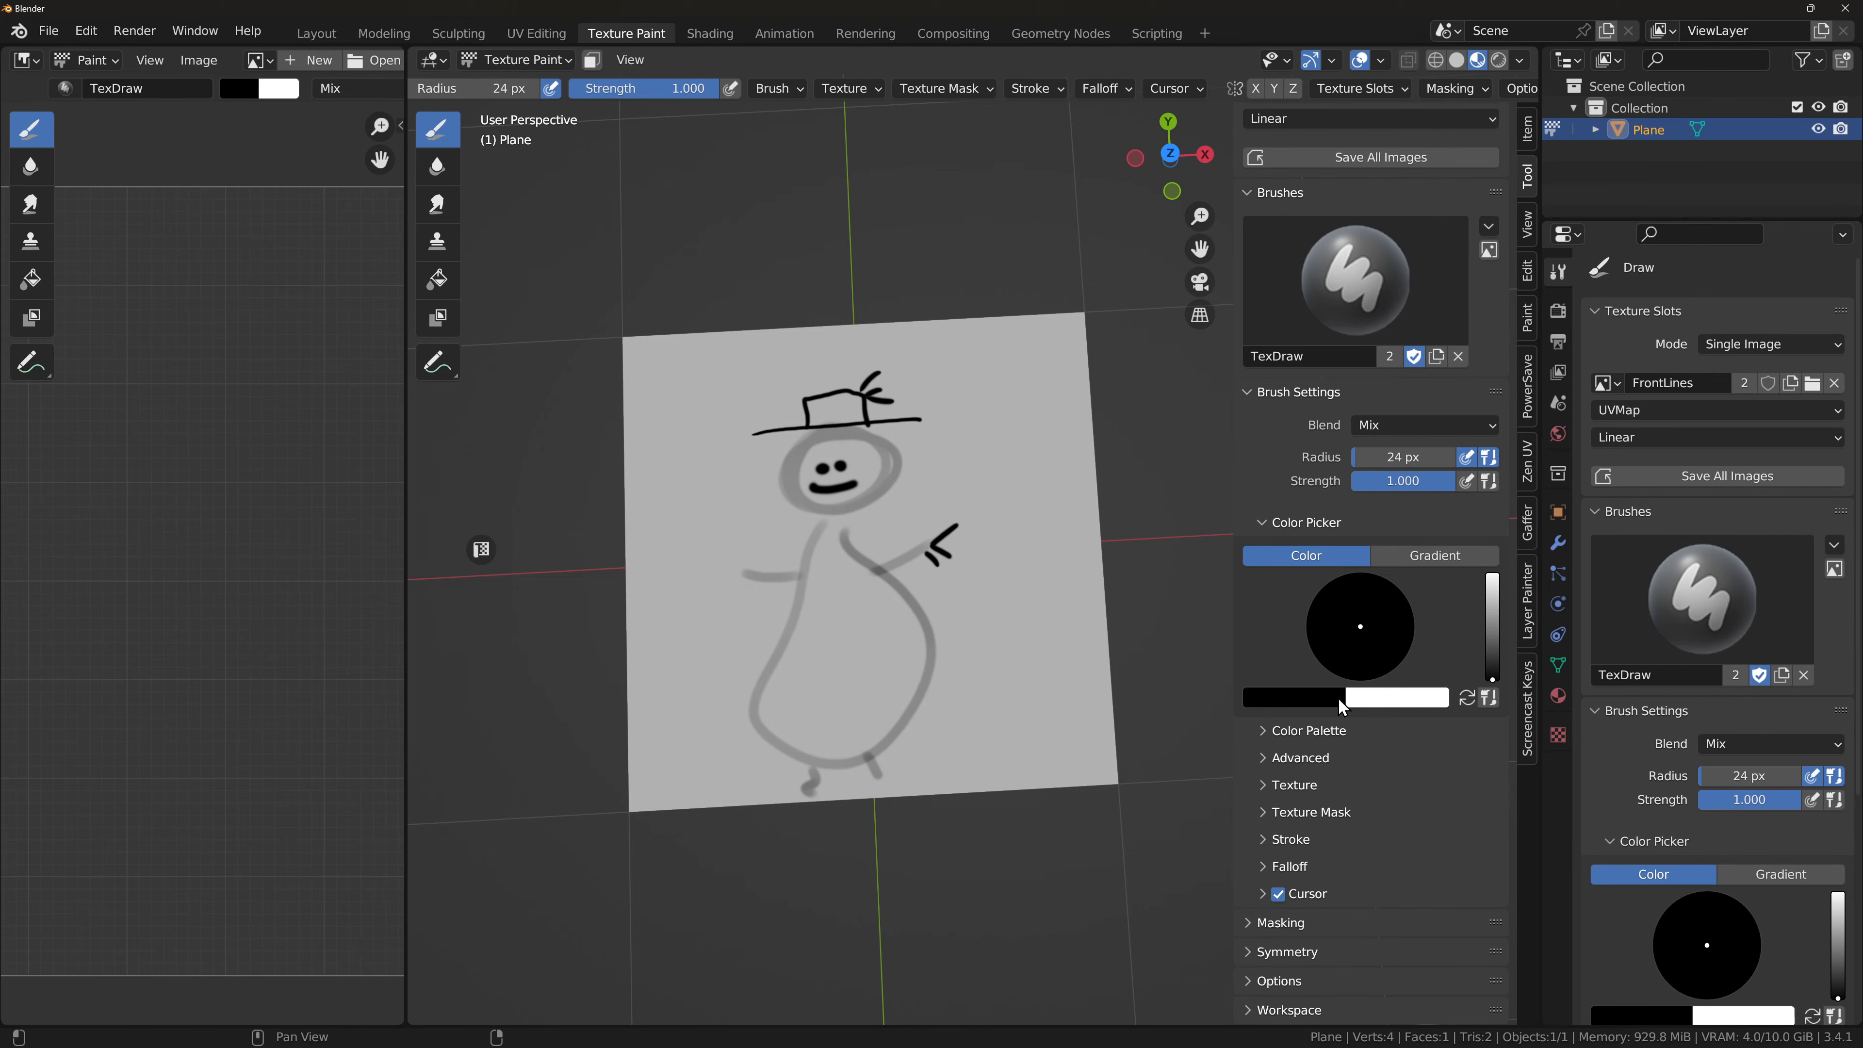
# Step: Examine the brush's texture, texture mask and stroke options, and the list of available brushes
pyautogui.click(928, 90)
pyautogui.moveTo(862, 94)
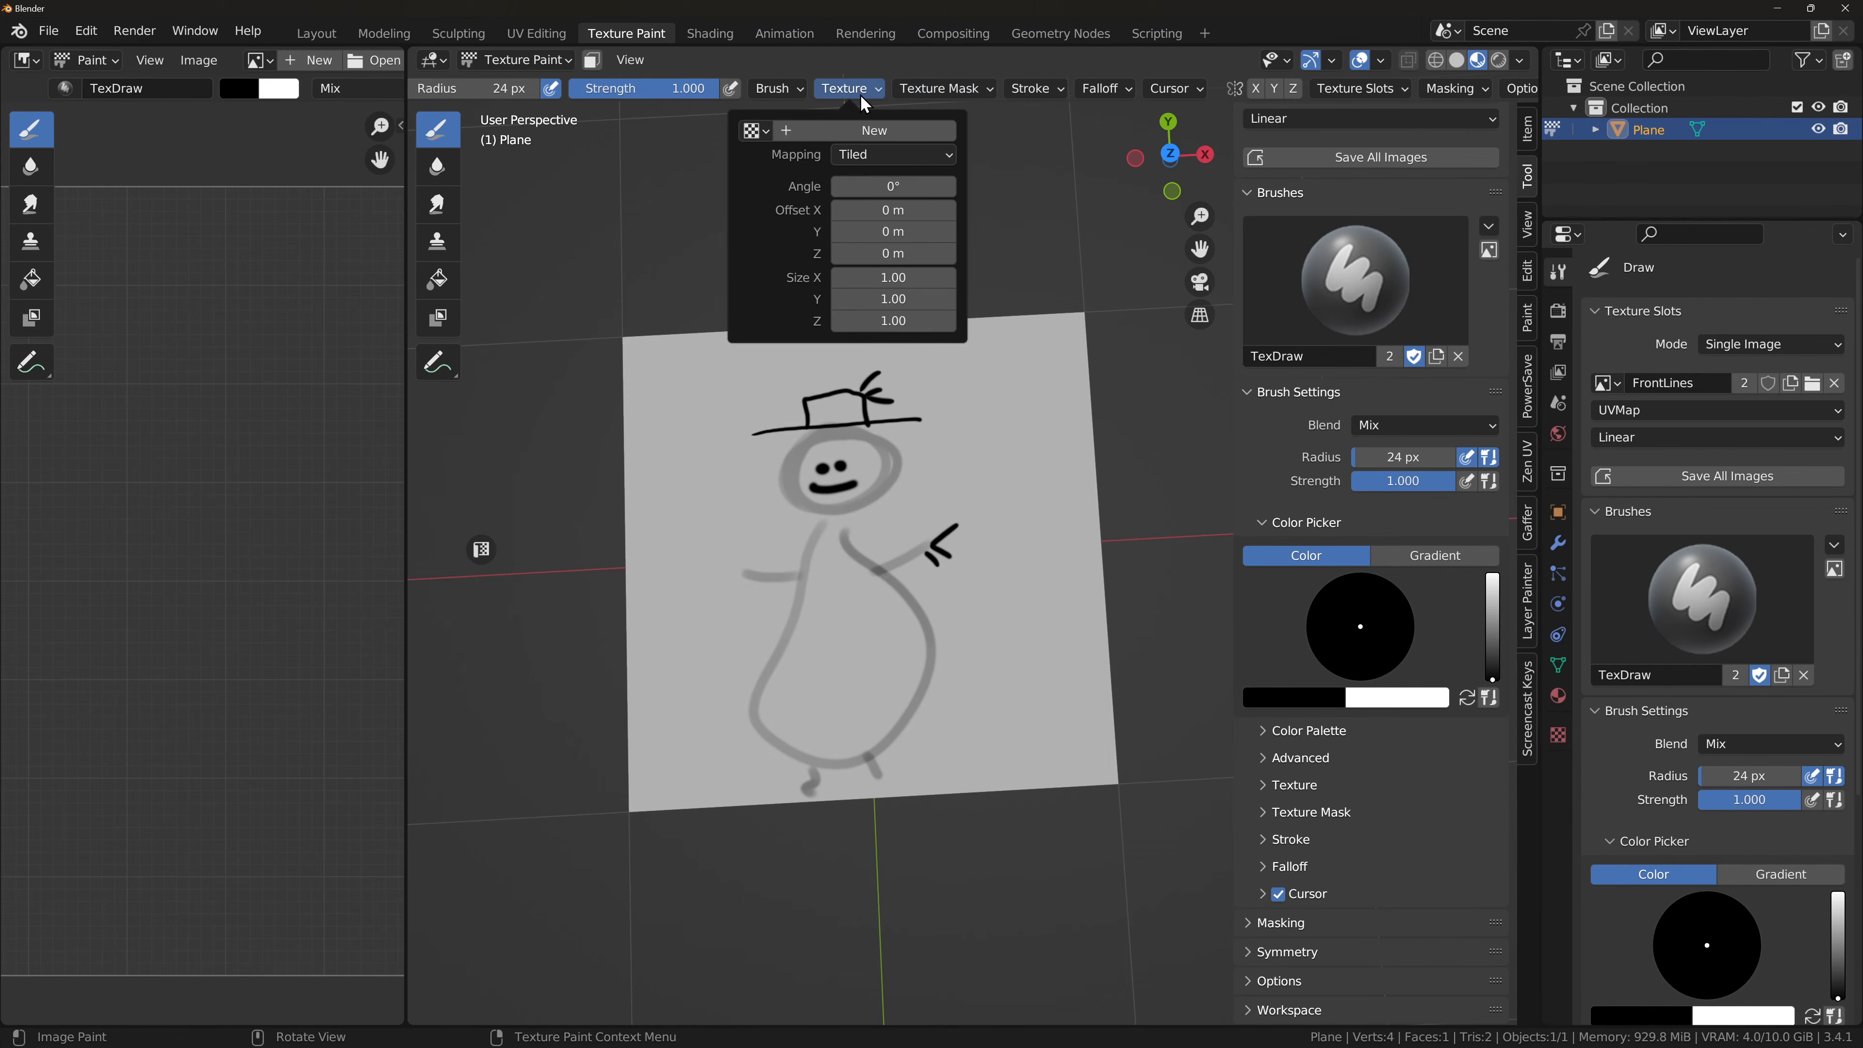
pyautogui.moveTo(1033, 90)
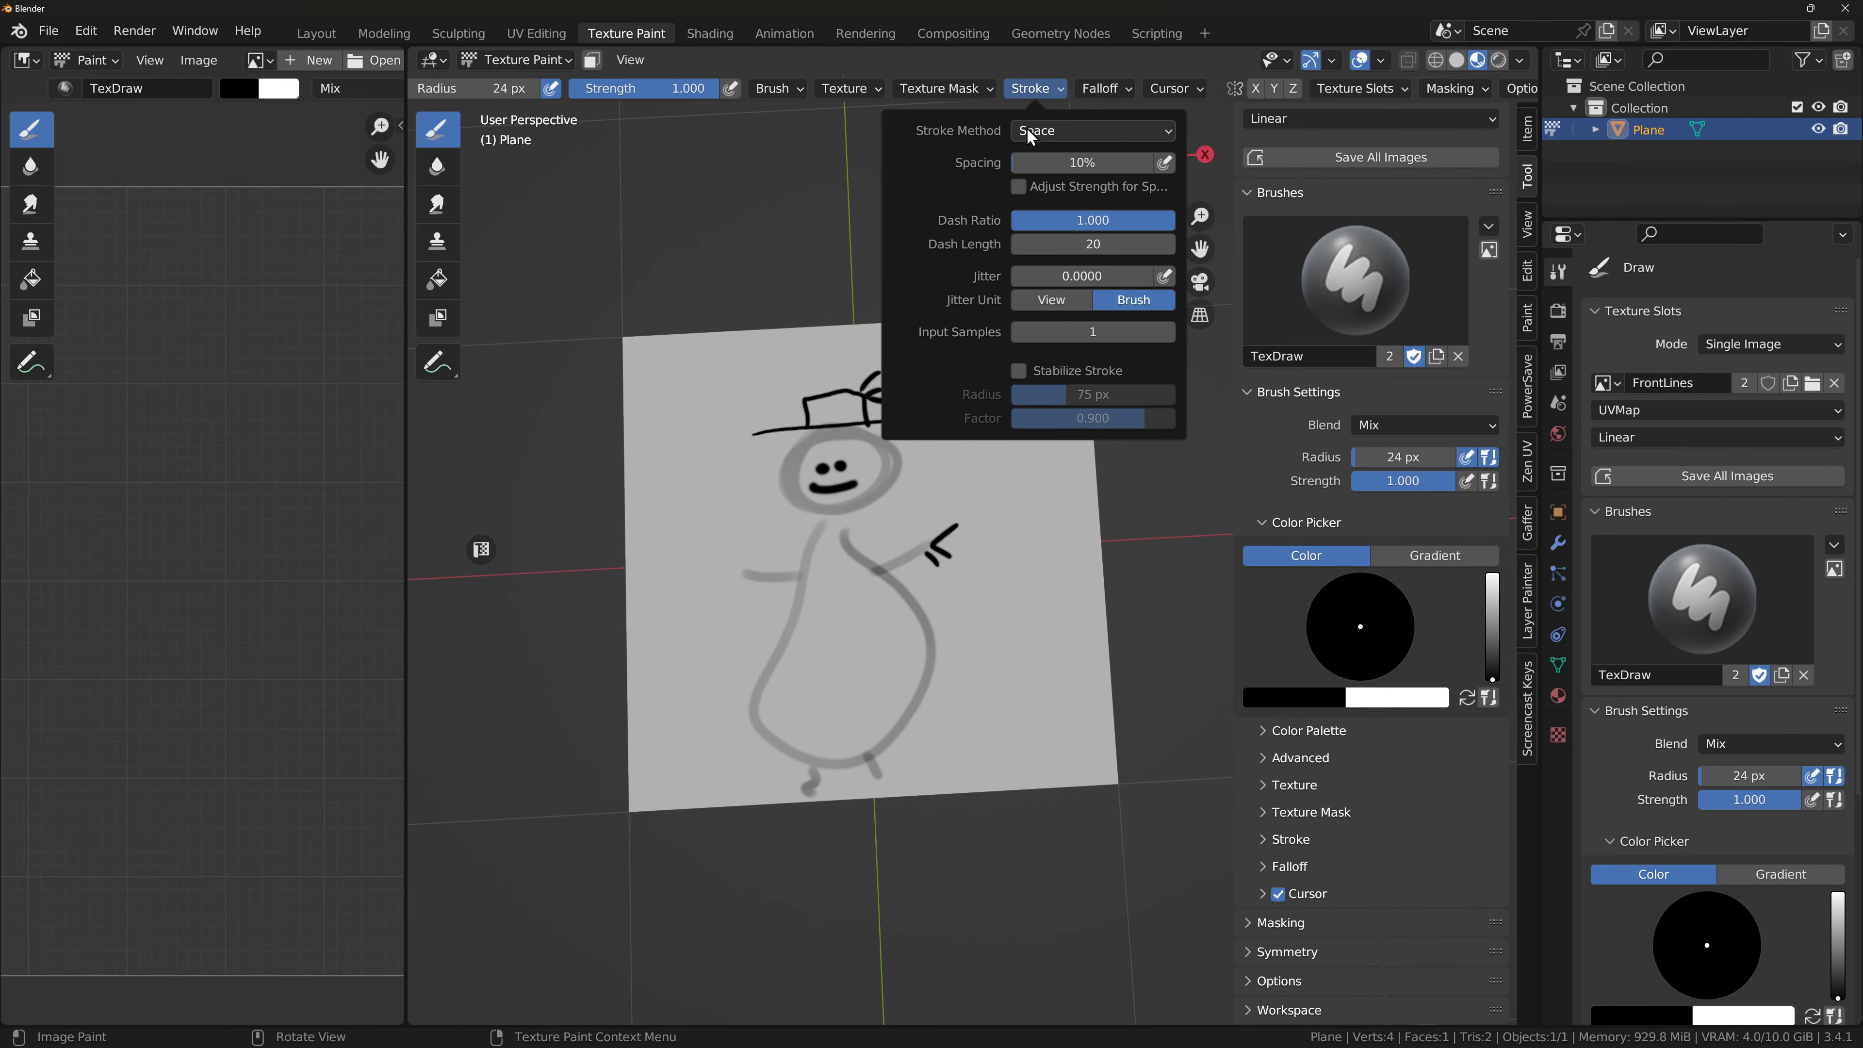
pyautogui.click(1030, 138)
pyautogui.moveTo(474, 88); pyautogui.dragTo(874, 126, button='middle')
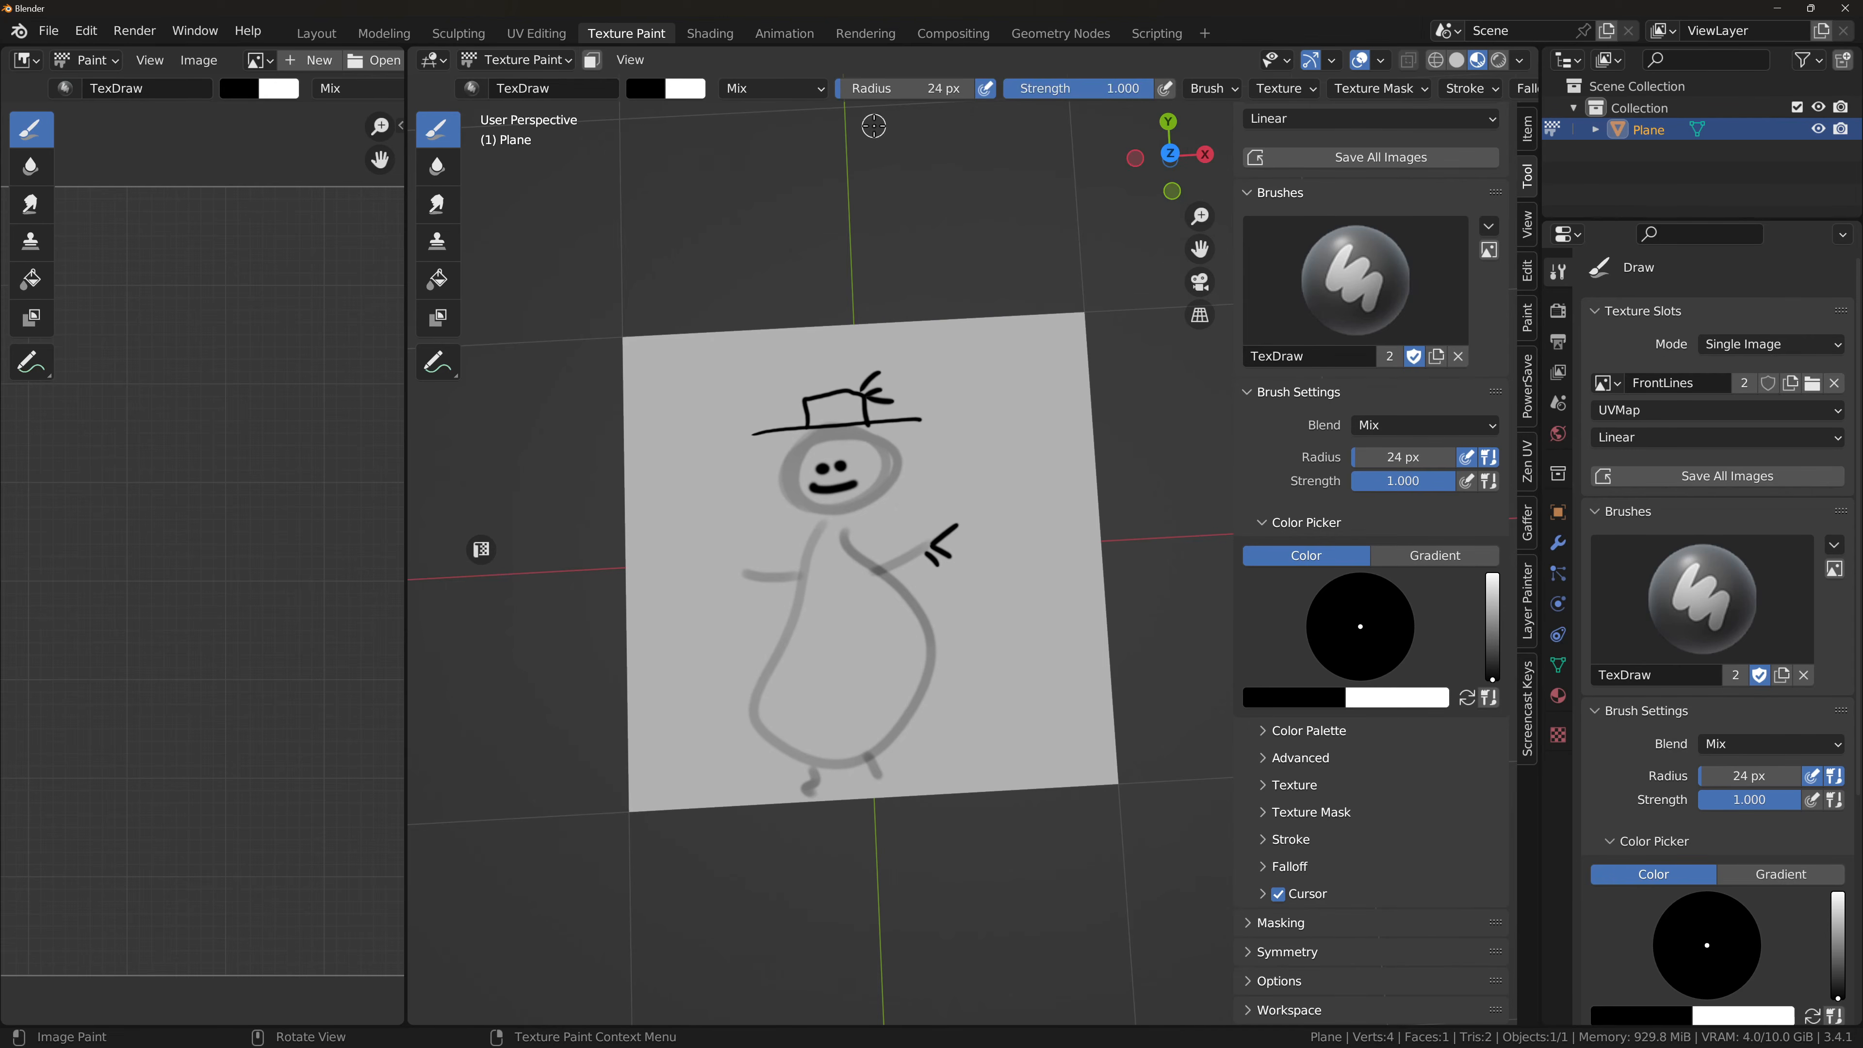
pyautogui.click(470, 88)
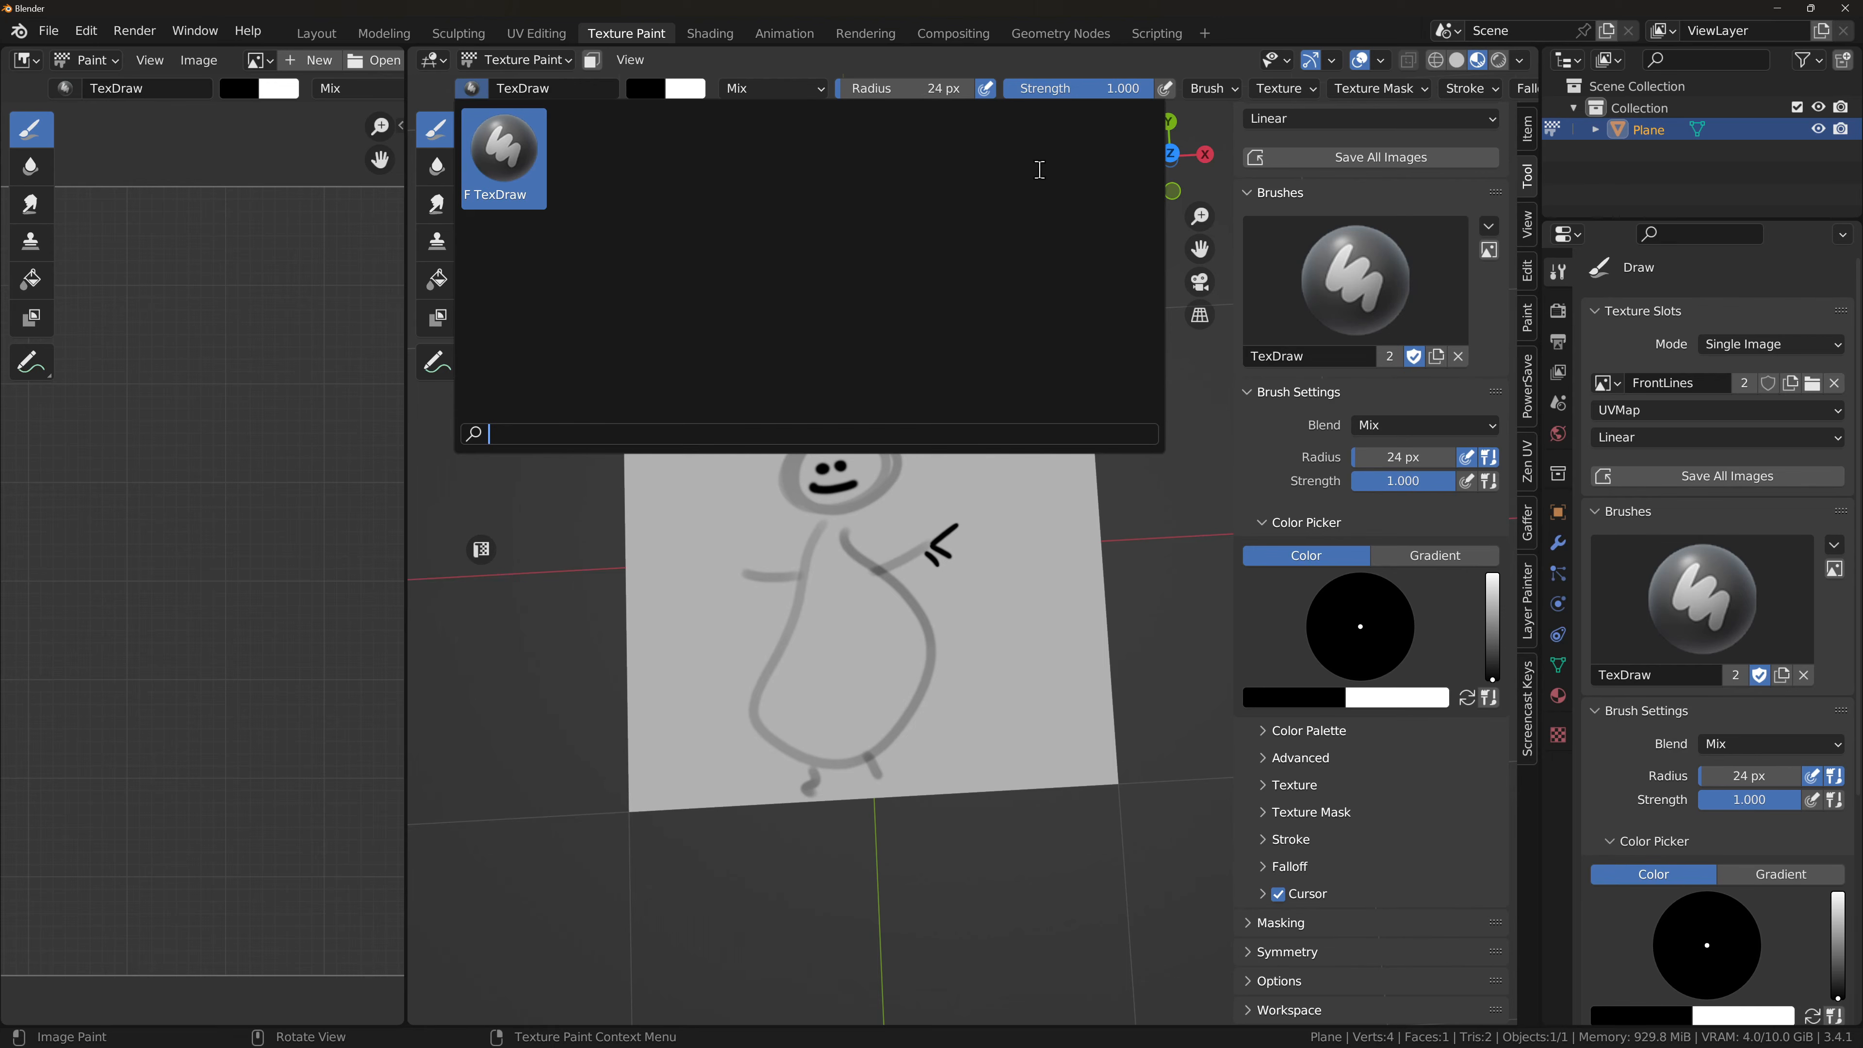
pyautogui.click(750, 76)
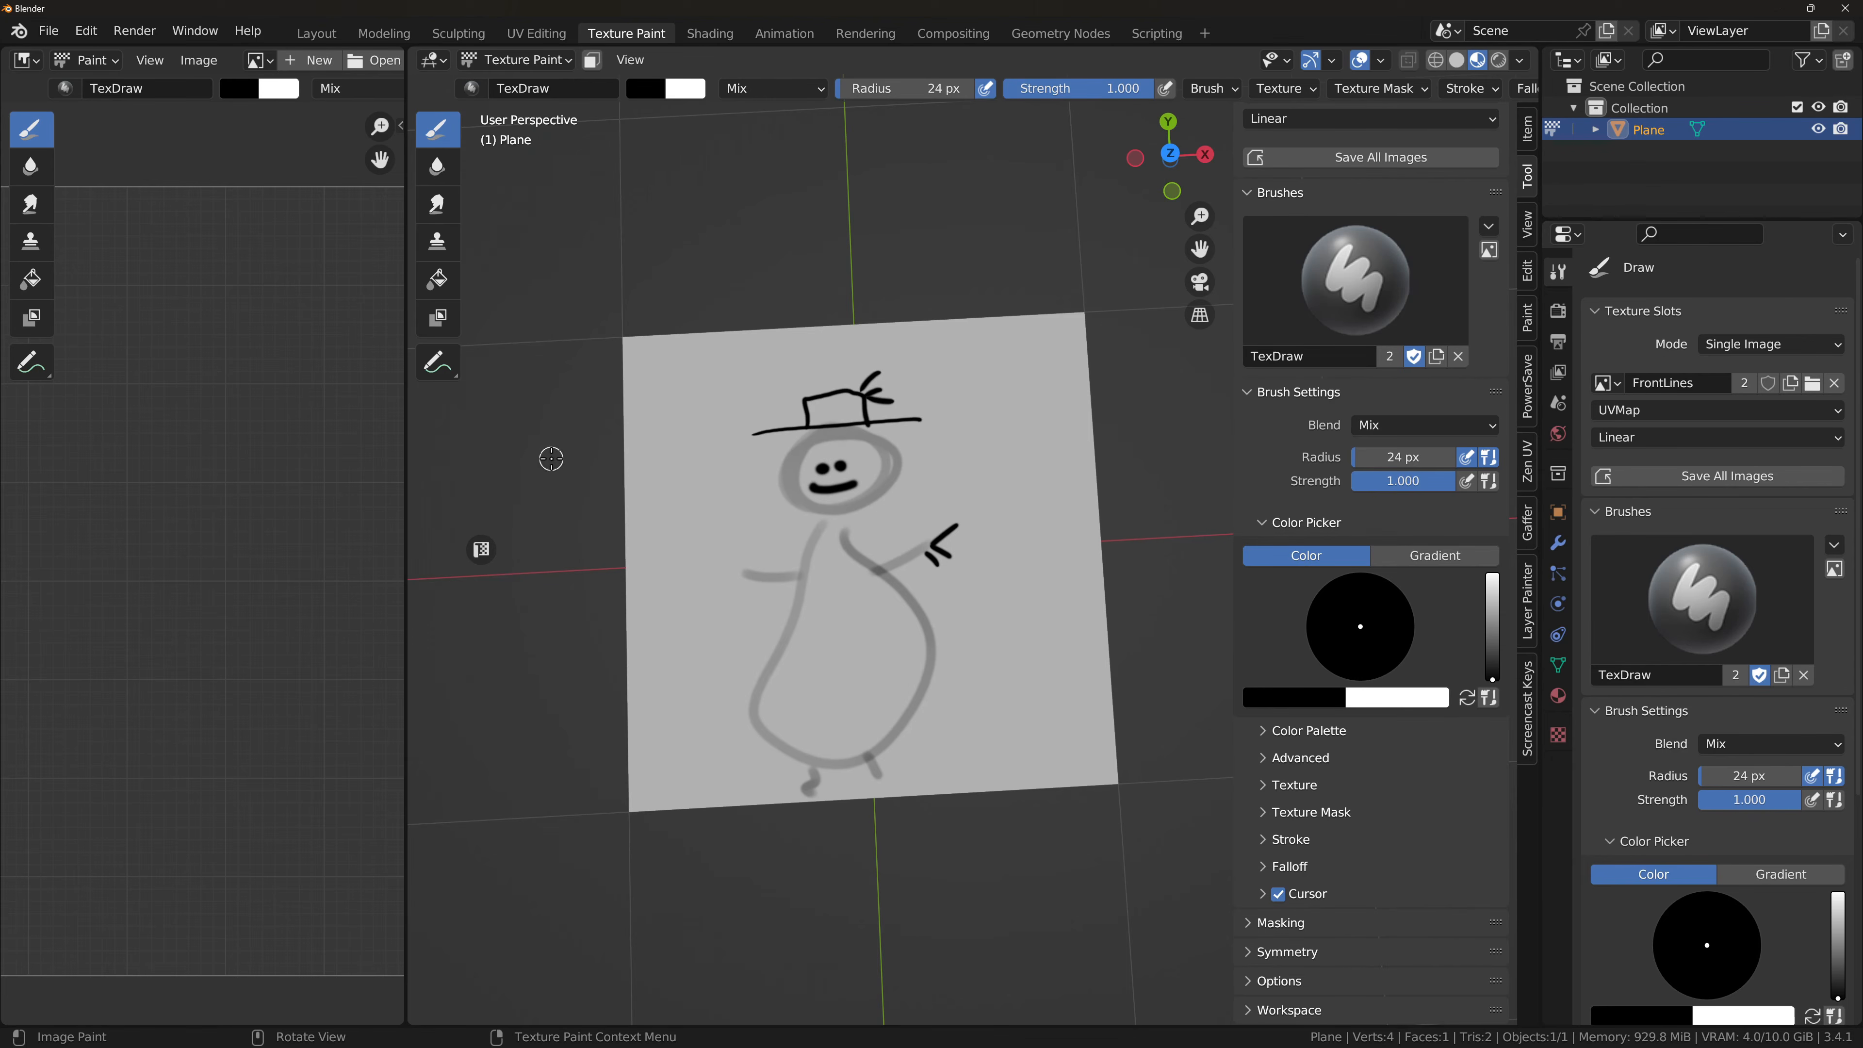
# Step: Widen the Image Editor area to about half the window and enlarge its empty canvas
pyautogui.moveTo(405, 444); pyautogui.dragTo(687, 444)
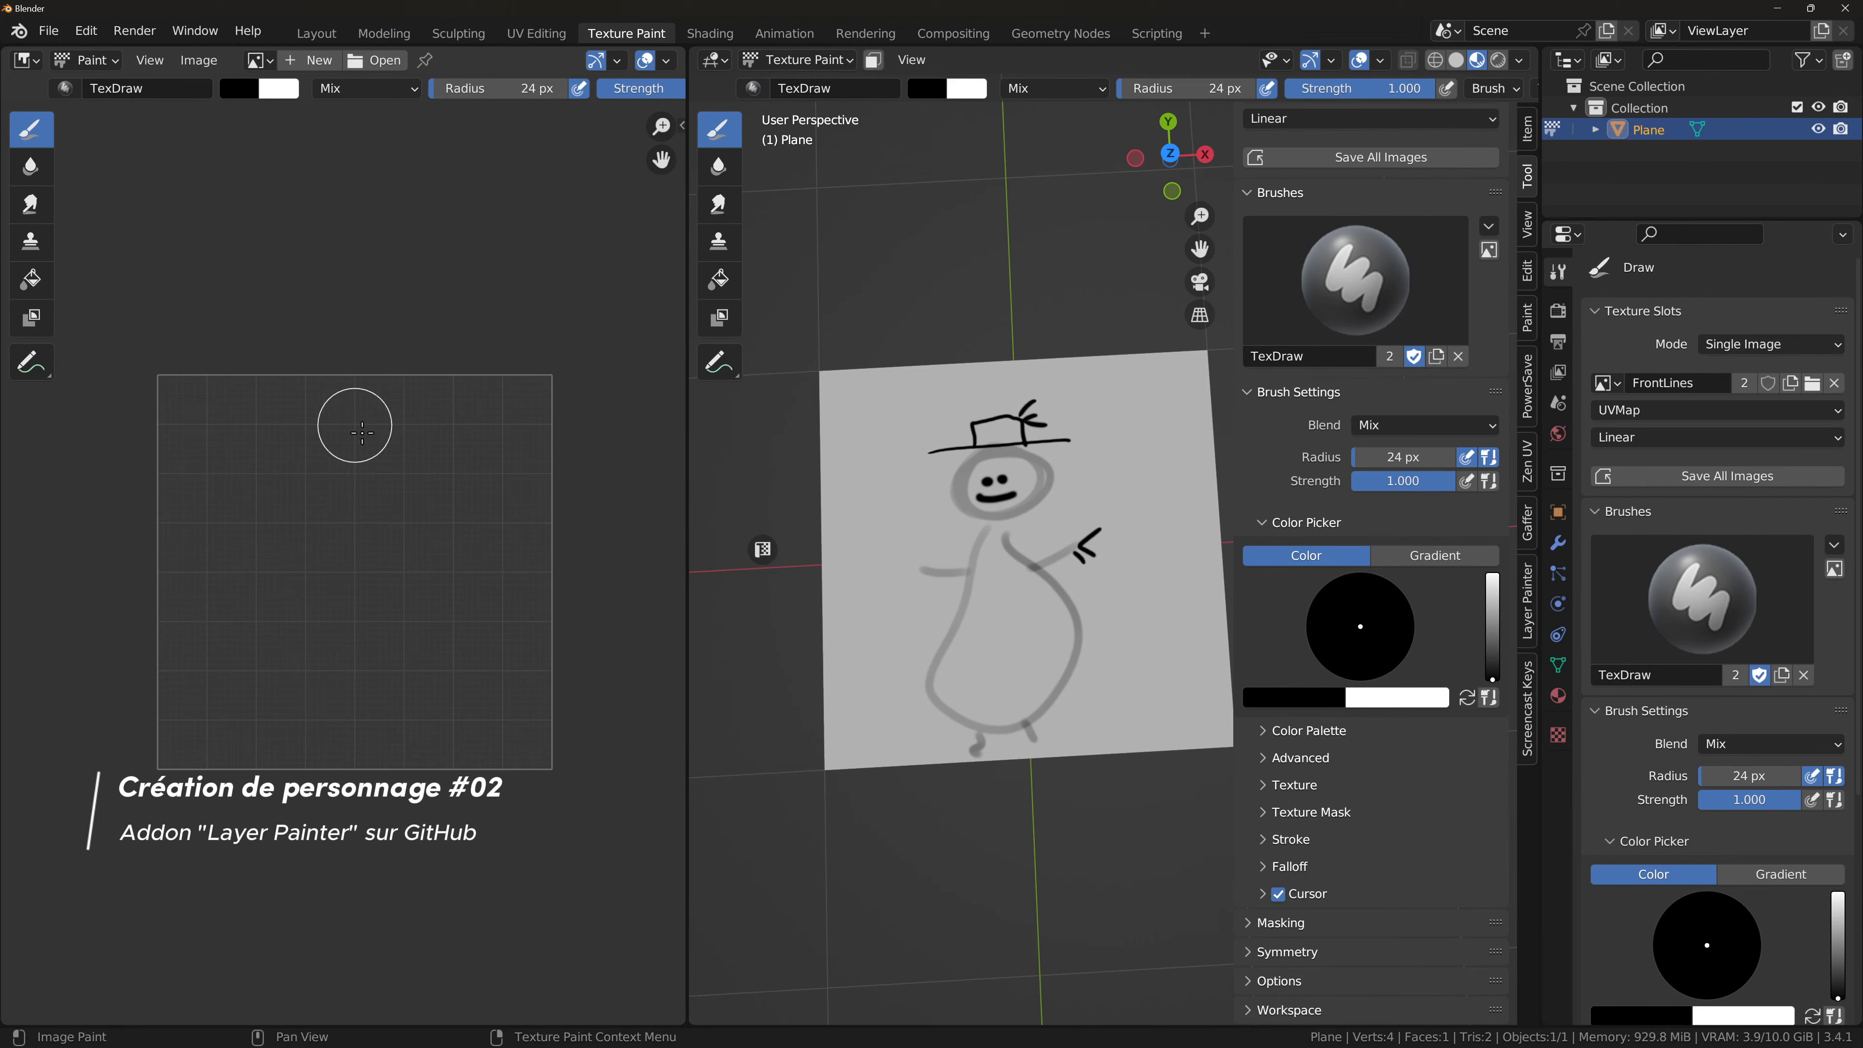
pyautogui.scroll(2, 361, 432)
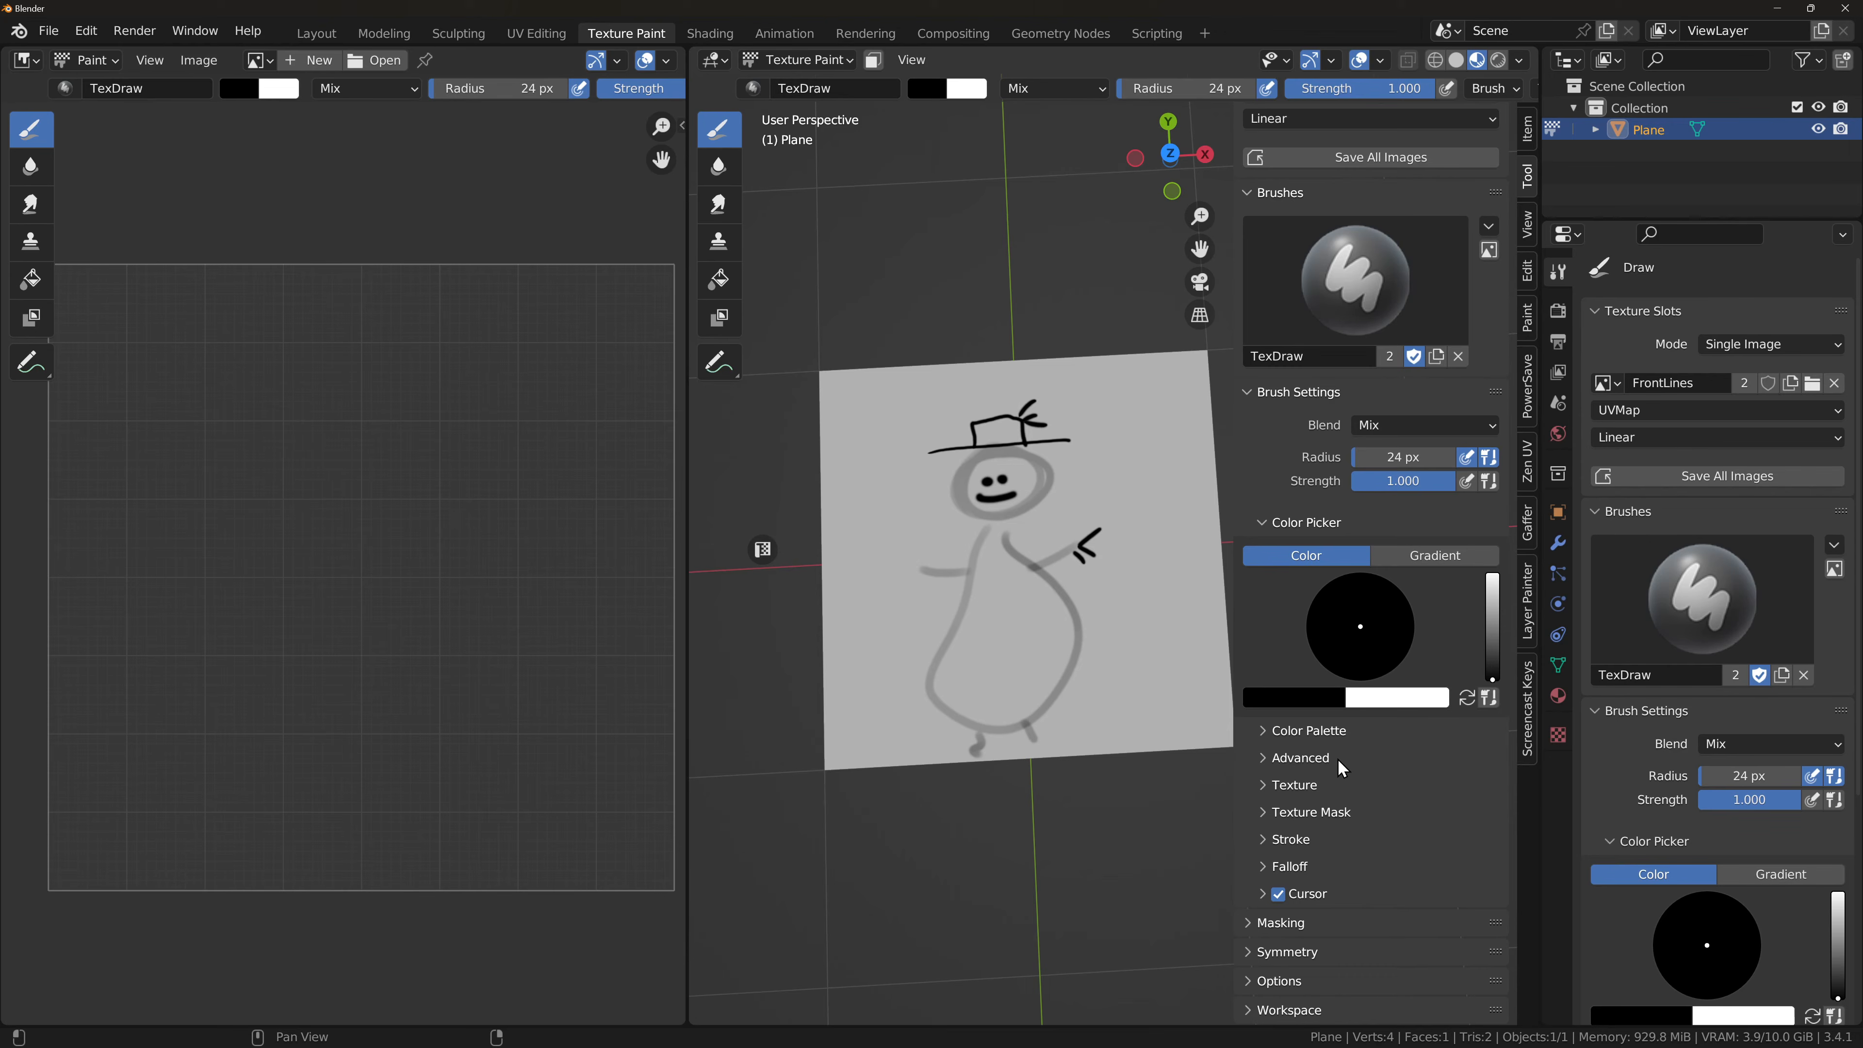
pyautogui.scroll(5, 1338, 759)
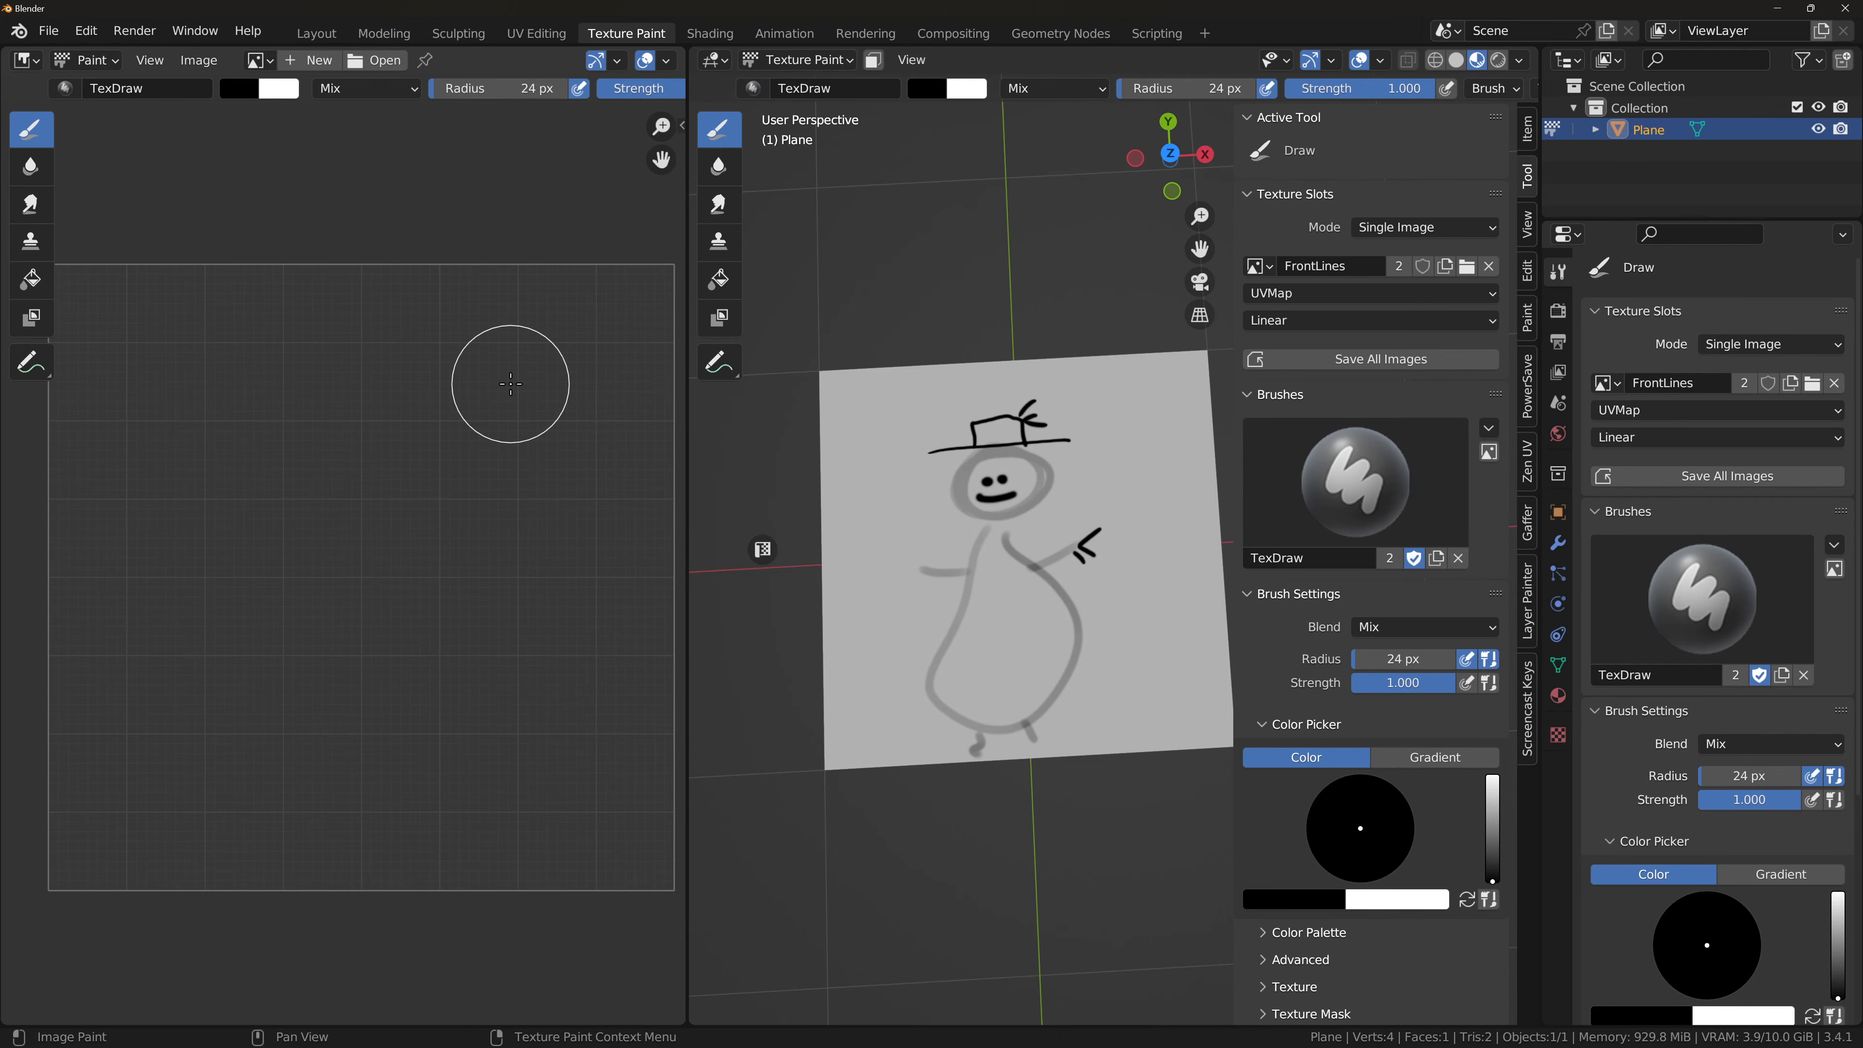
pyautogui.moveTo(687, 384); pyautogui.dragTo(889, 383)
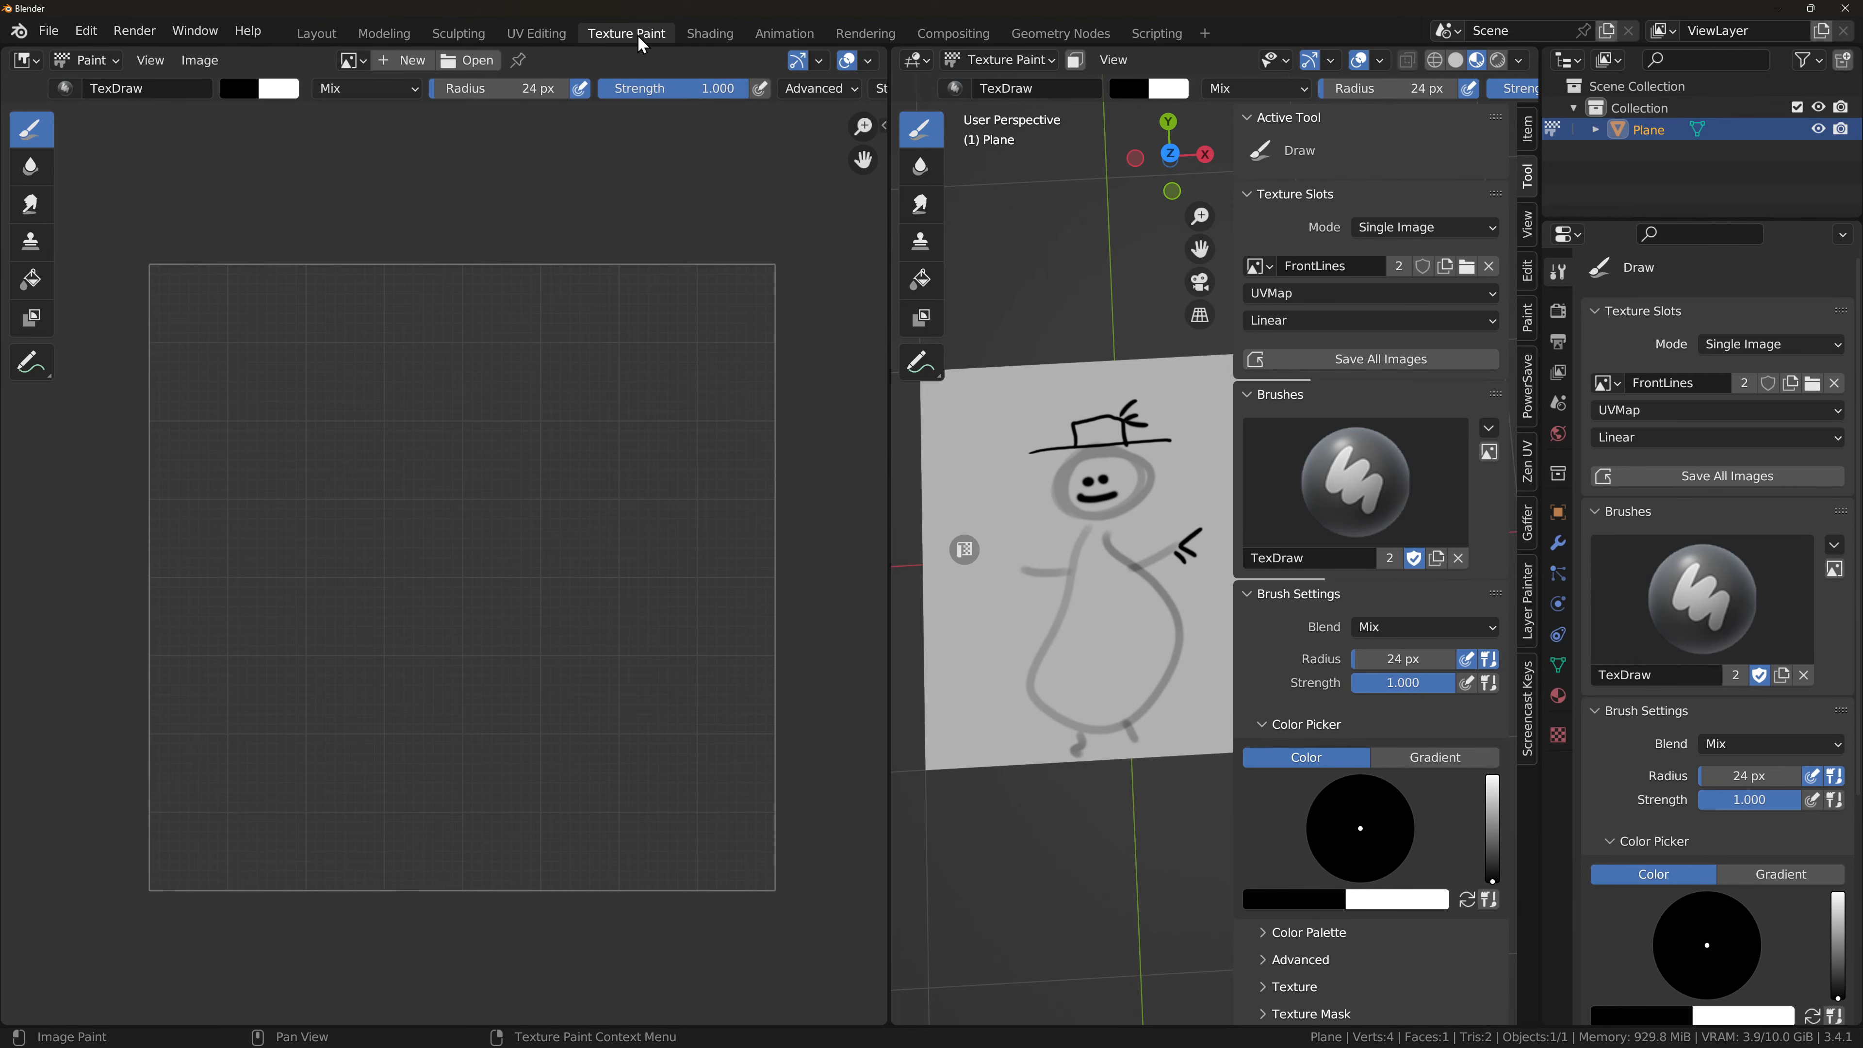
# Step: Display the FrontLines image in the Image Editor with the whole painted figure in view
pyautogui.click(352, 60)
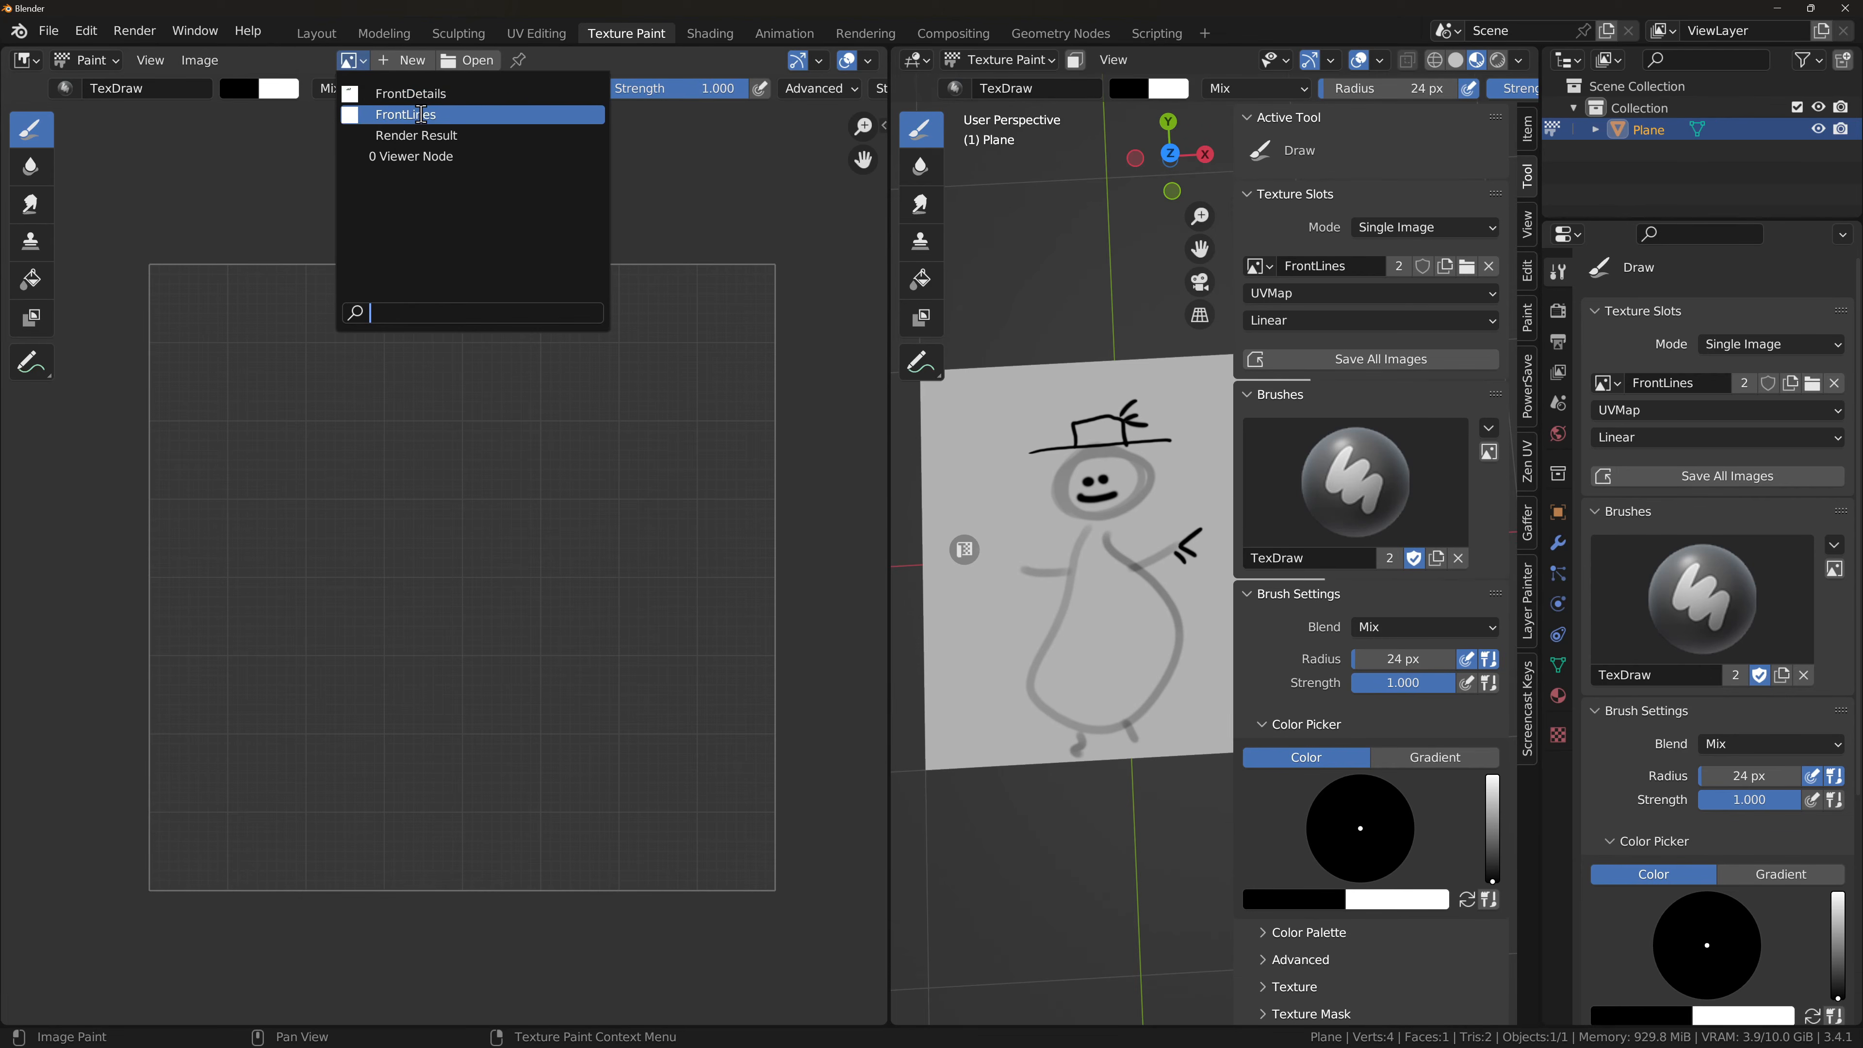
pyautogui.click(421, 115)
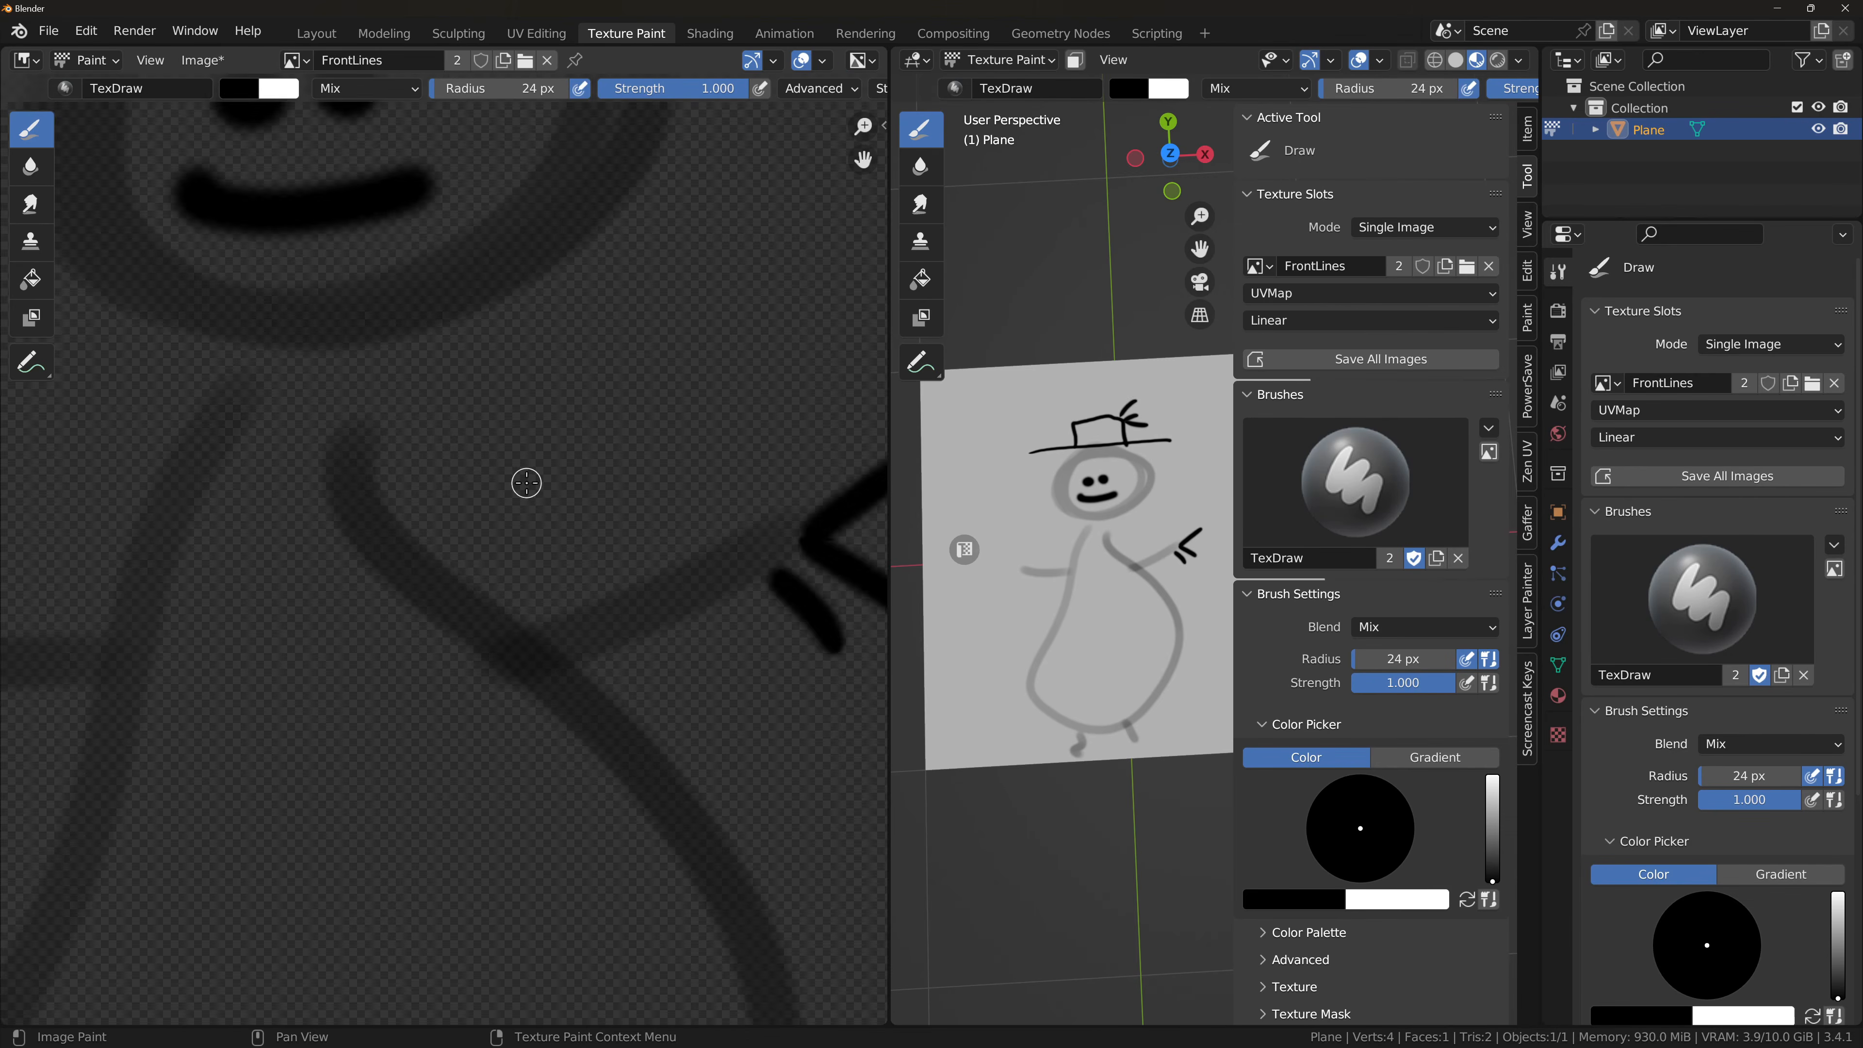
pyautogui.scroll(-4, 517, 483)
pyautogui.scroll(3, 440, 484)
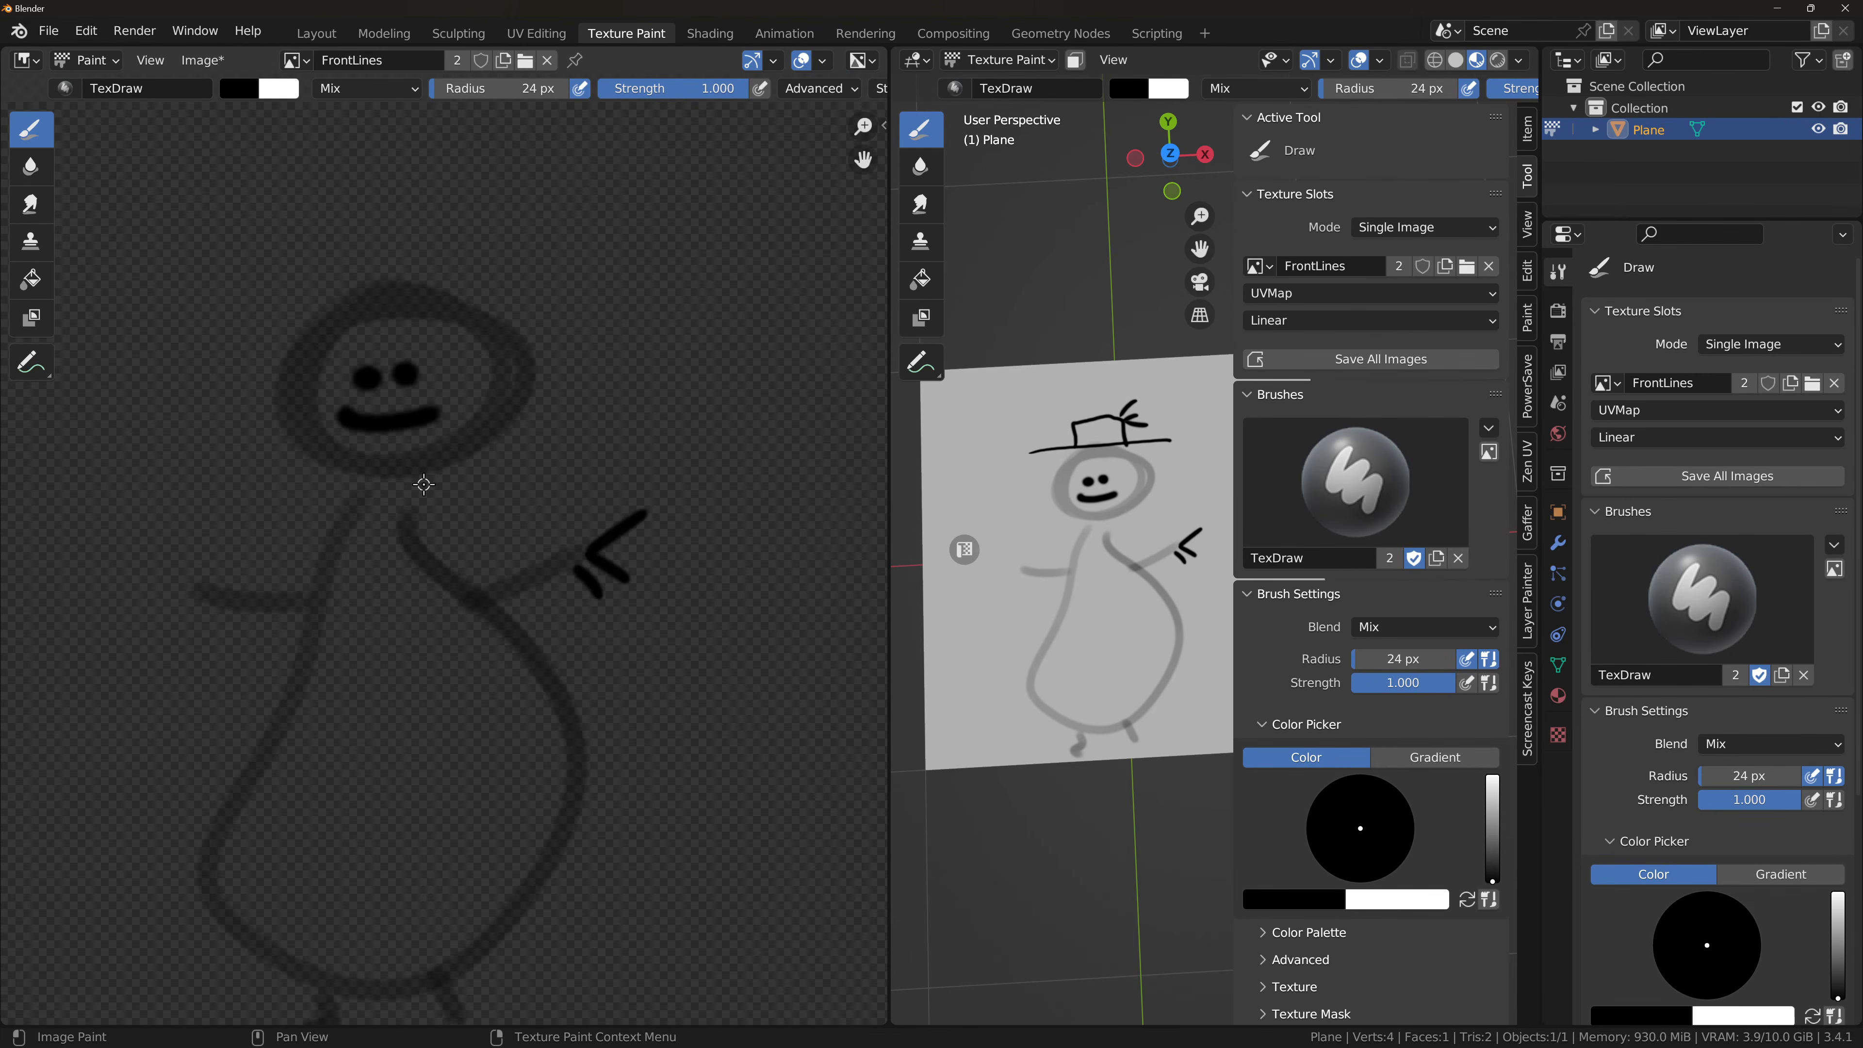
pyautogui.scroll(-1, 426, 481)
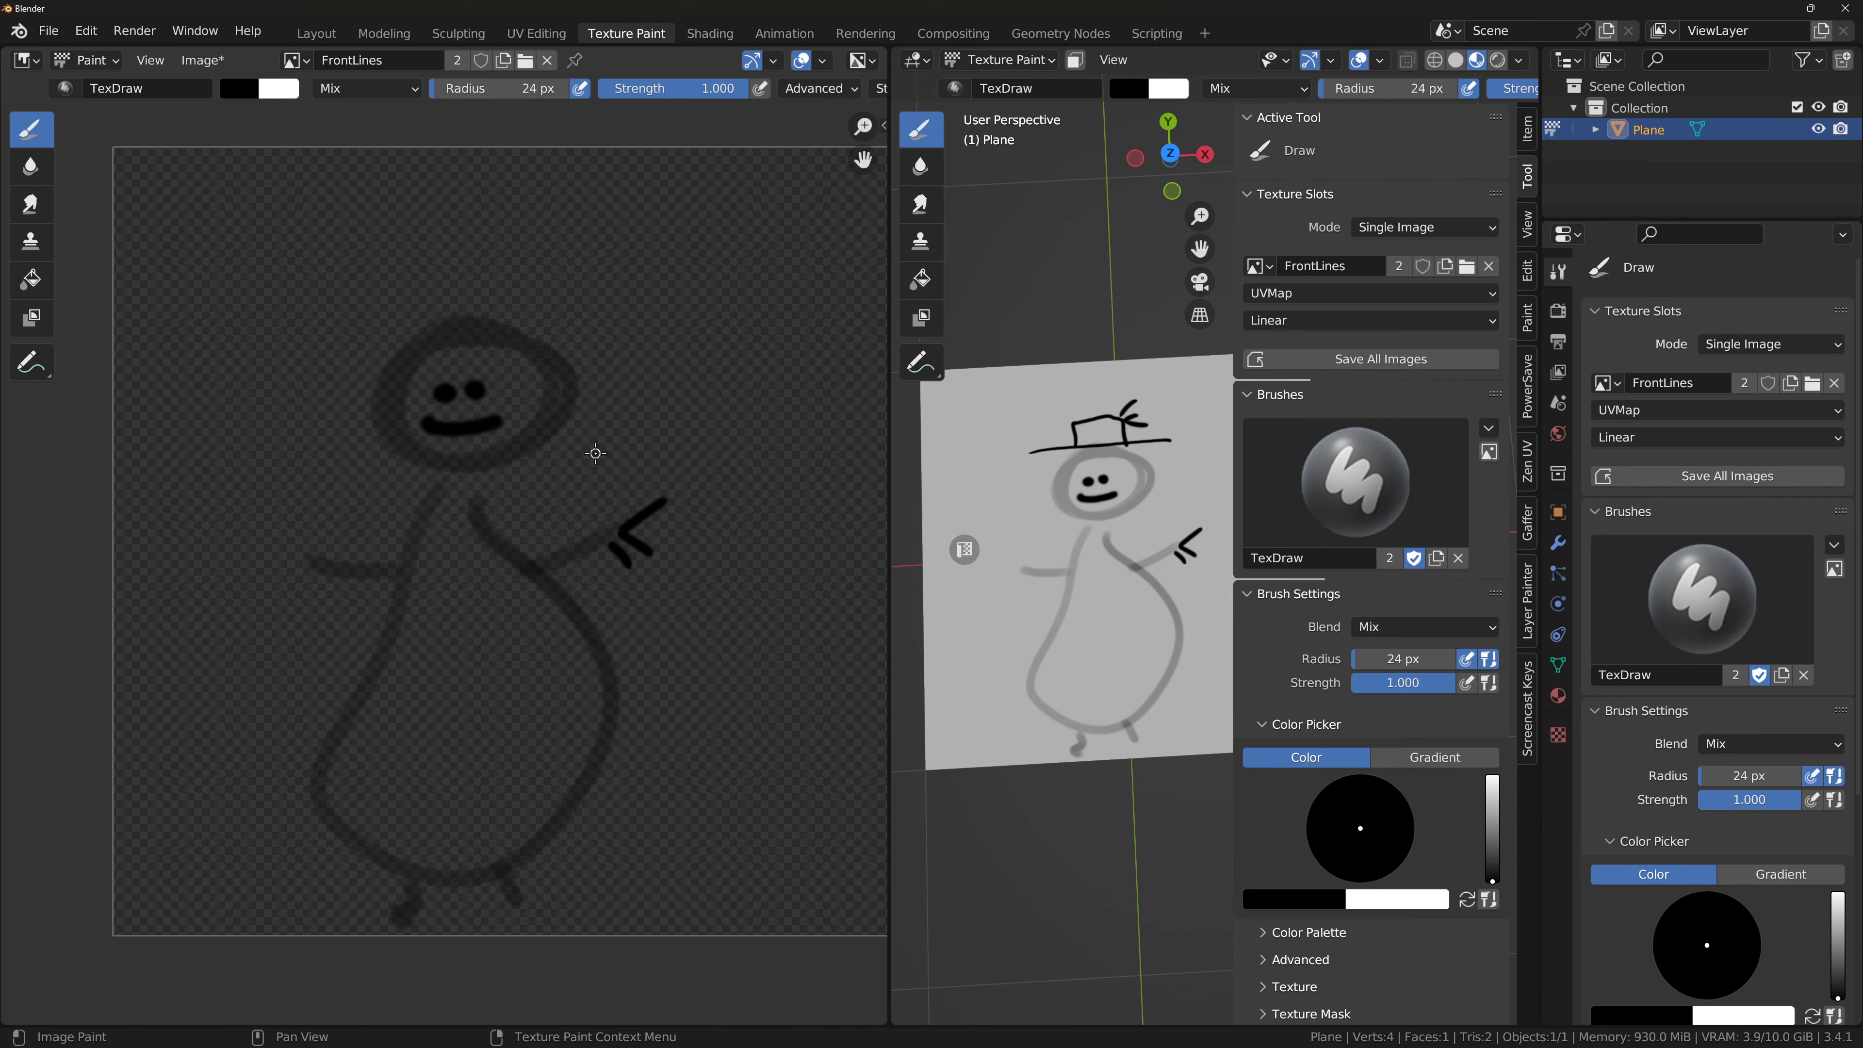
# Step: Save the Blender project on the Desktop as Test
pyautogui.click(49, 30)
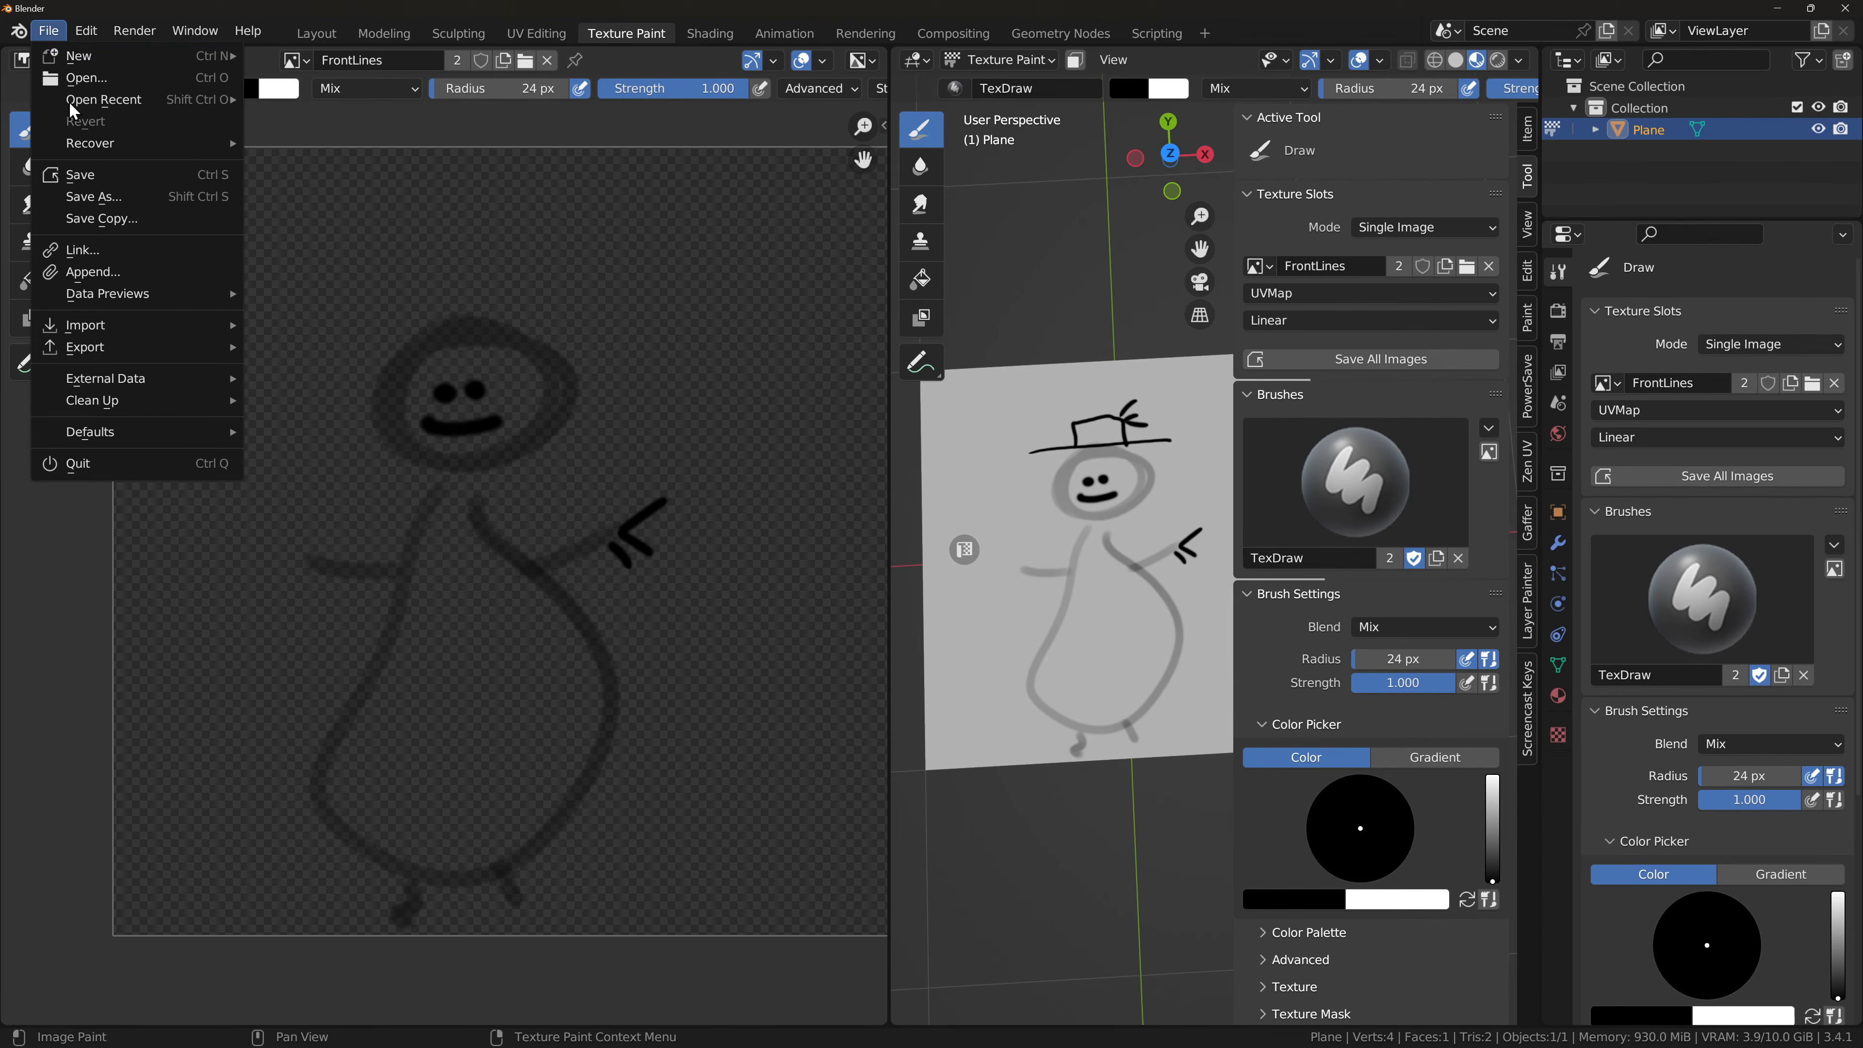
pyautogui.click(84, 176)
pyautogui.click(381, 513)
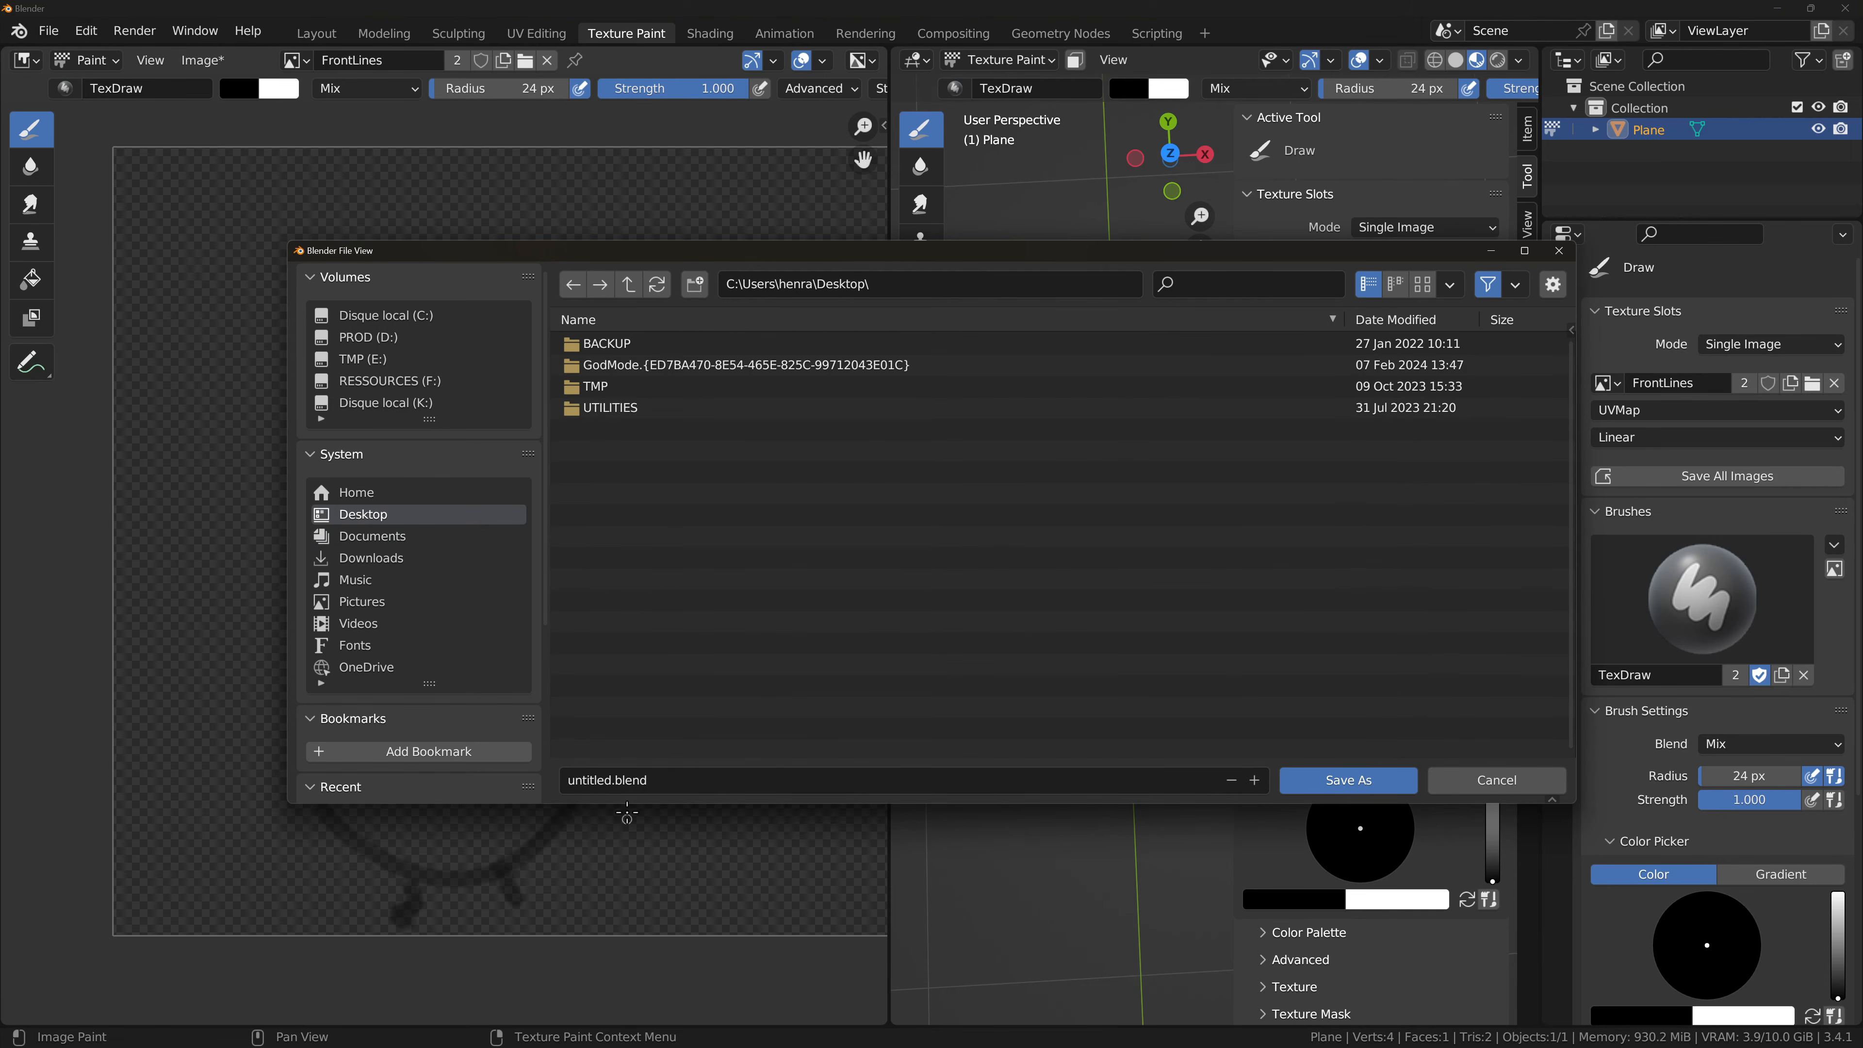
pyautogui.click(619, 779)
pyautogui.write('Test')
pyautogui.press('Return')
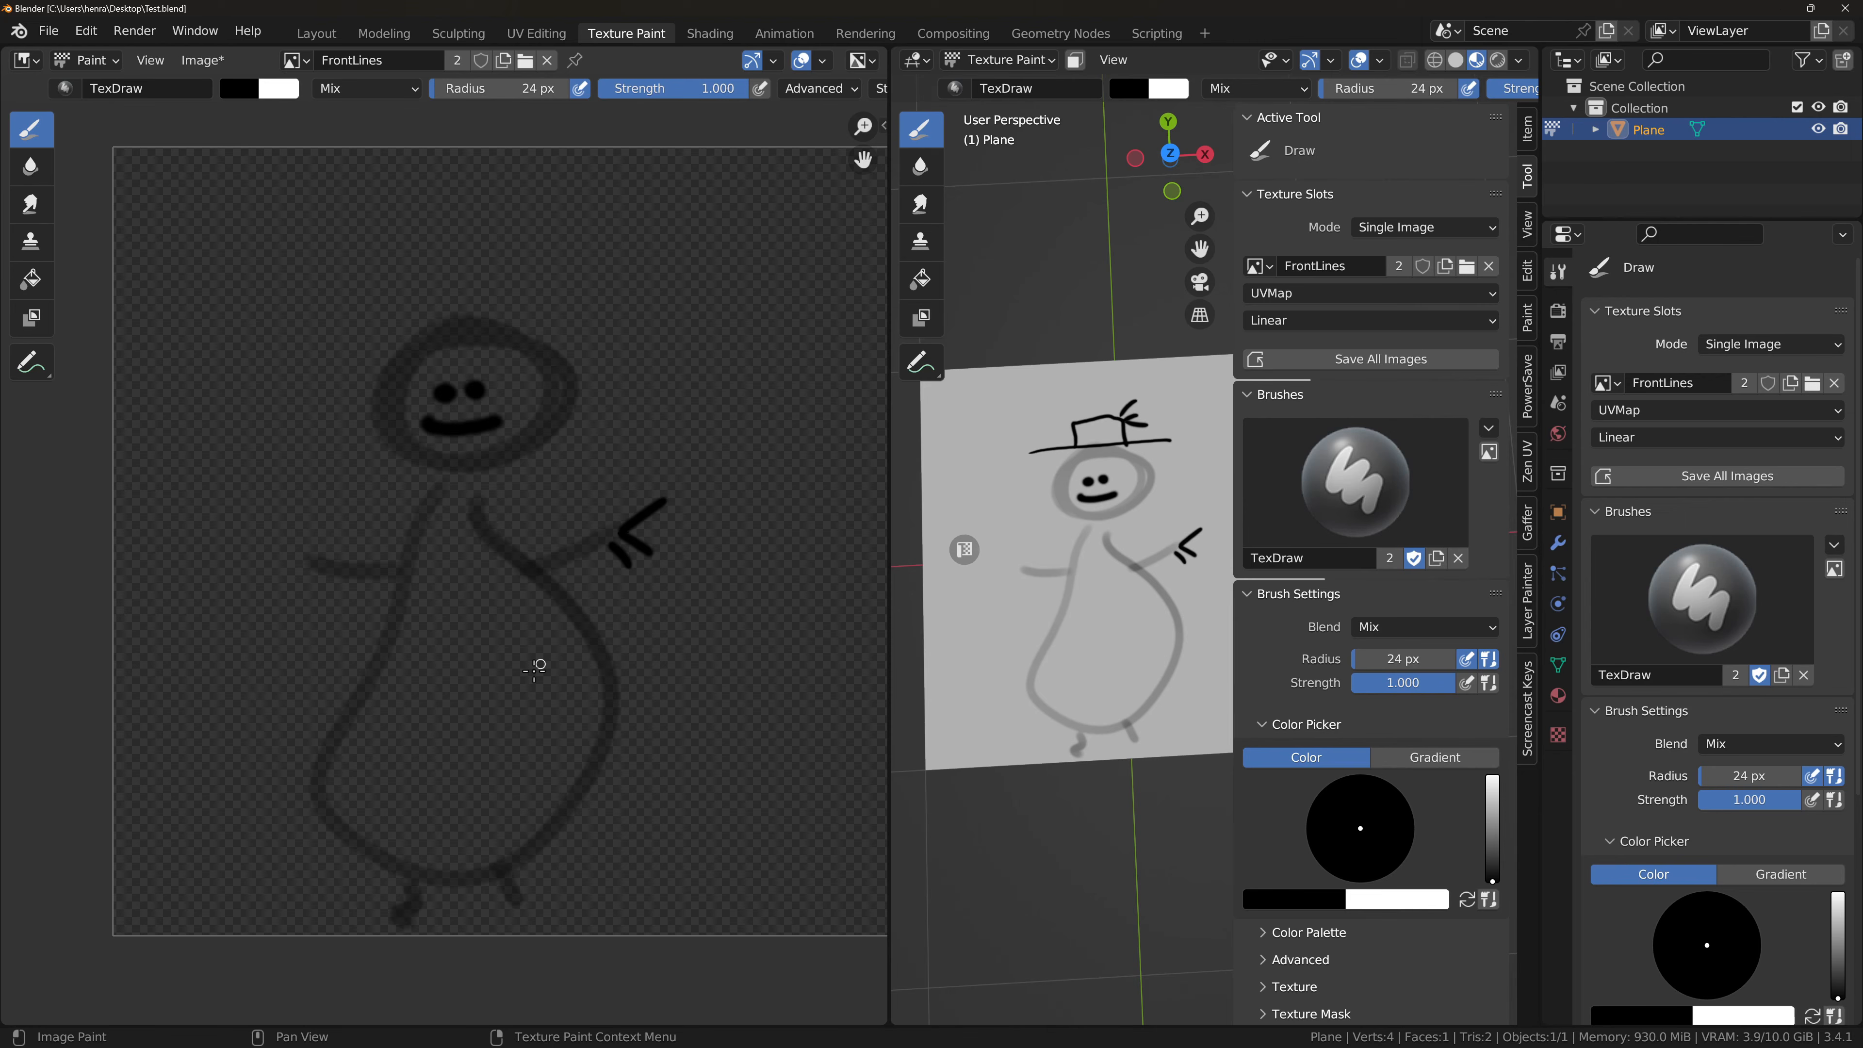
# Step: Pack the FrontLines image into the blend file
pyautogui.click(200, 60)
pyautogui.click(207, 61)
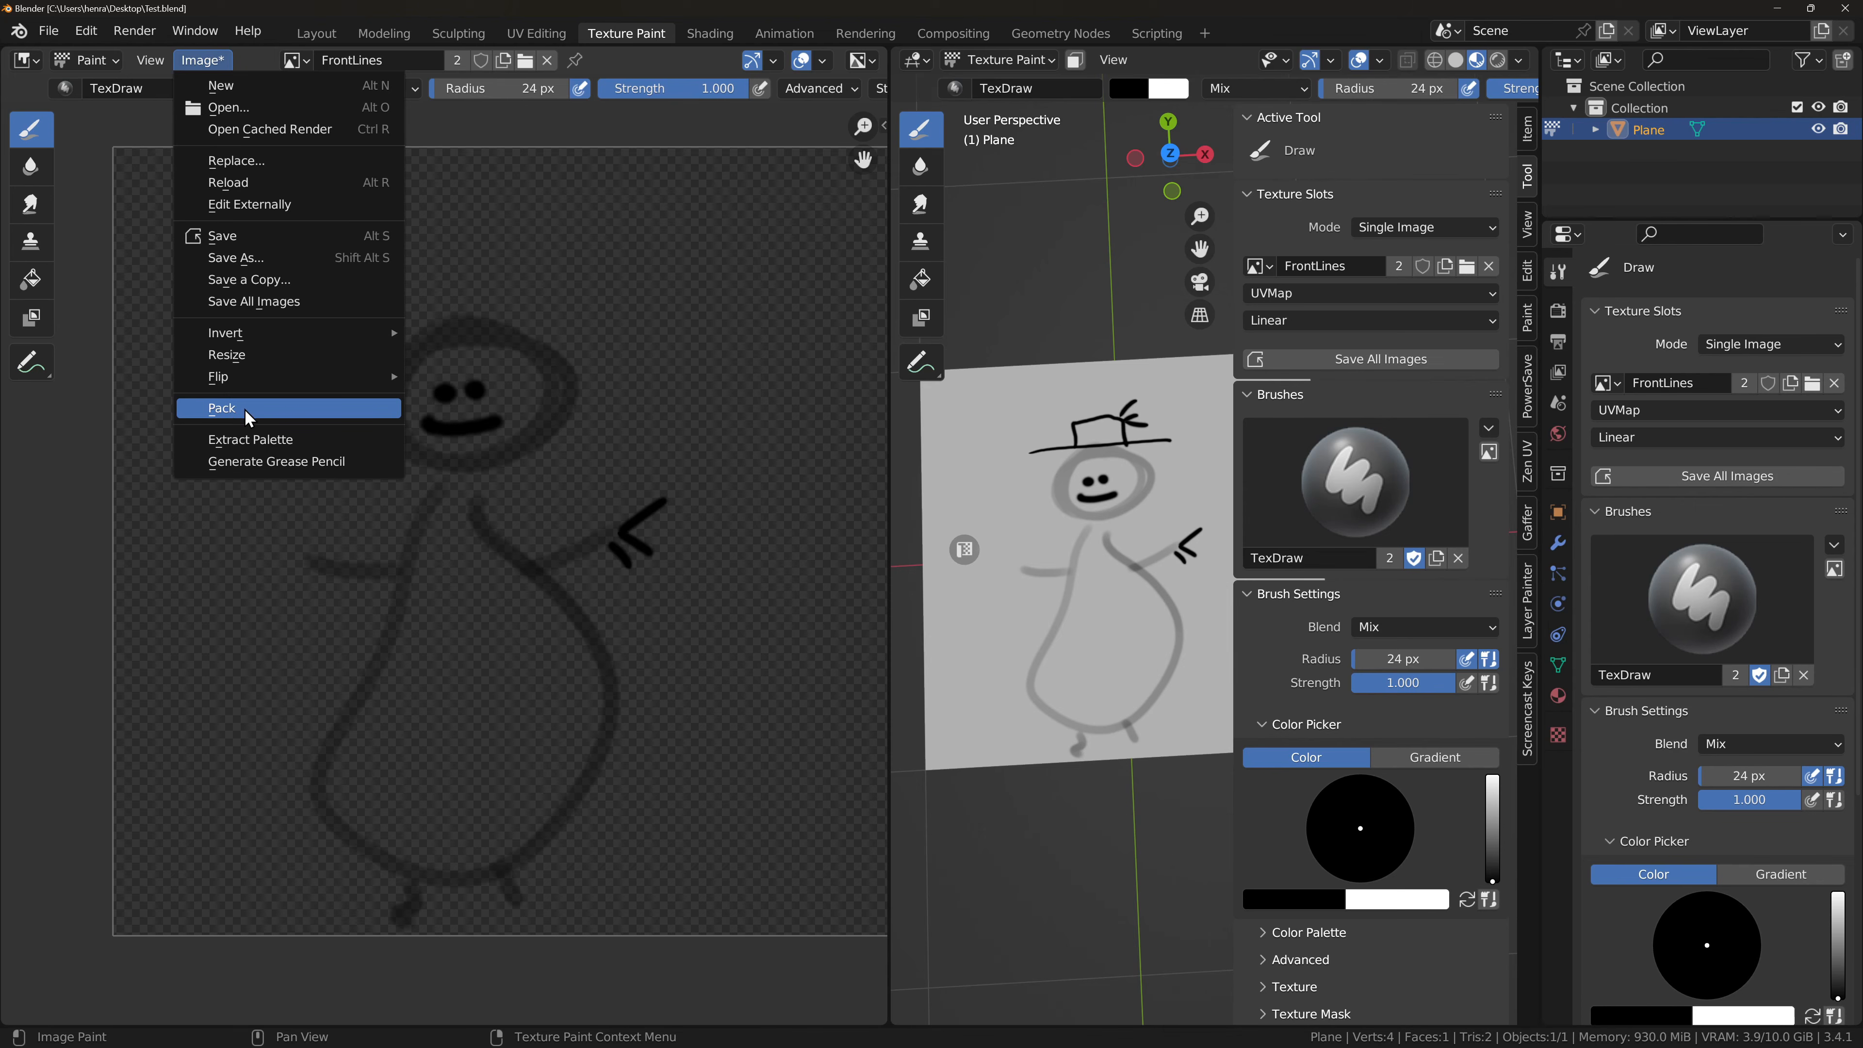
pyautogui.click(244, 410)
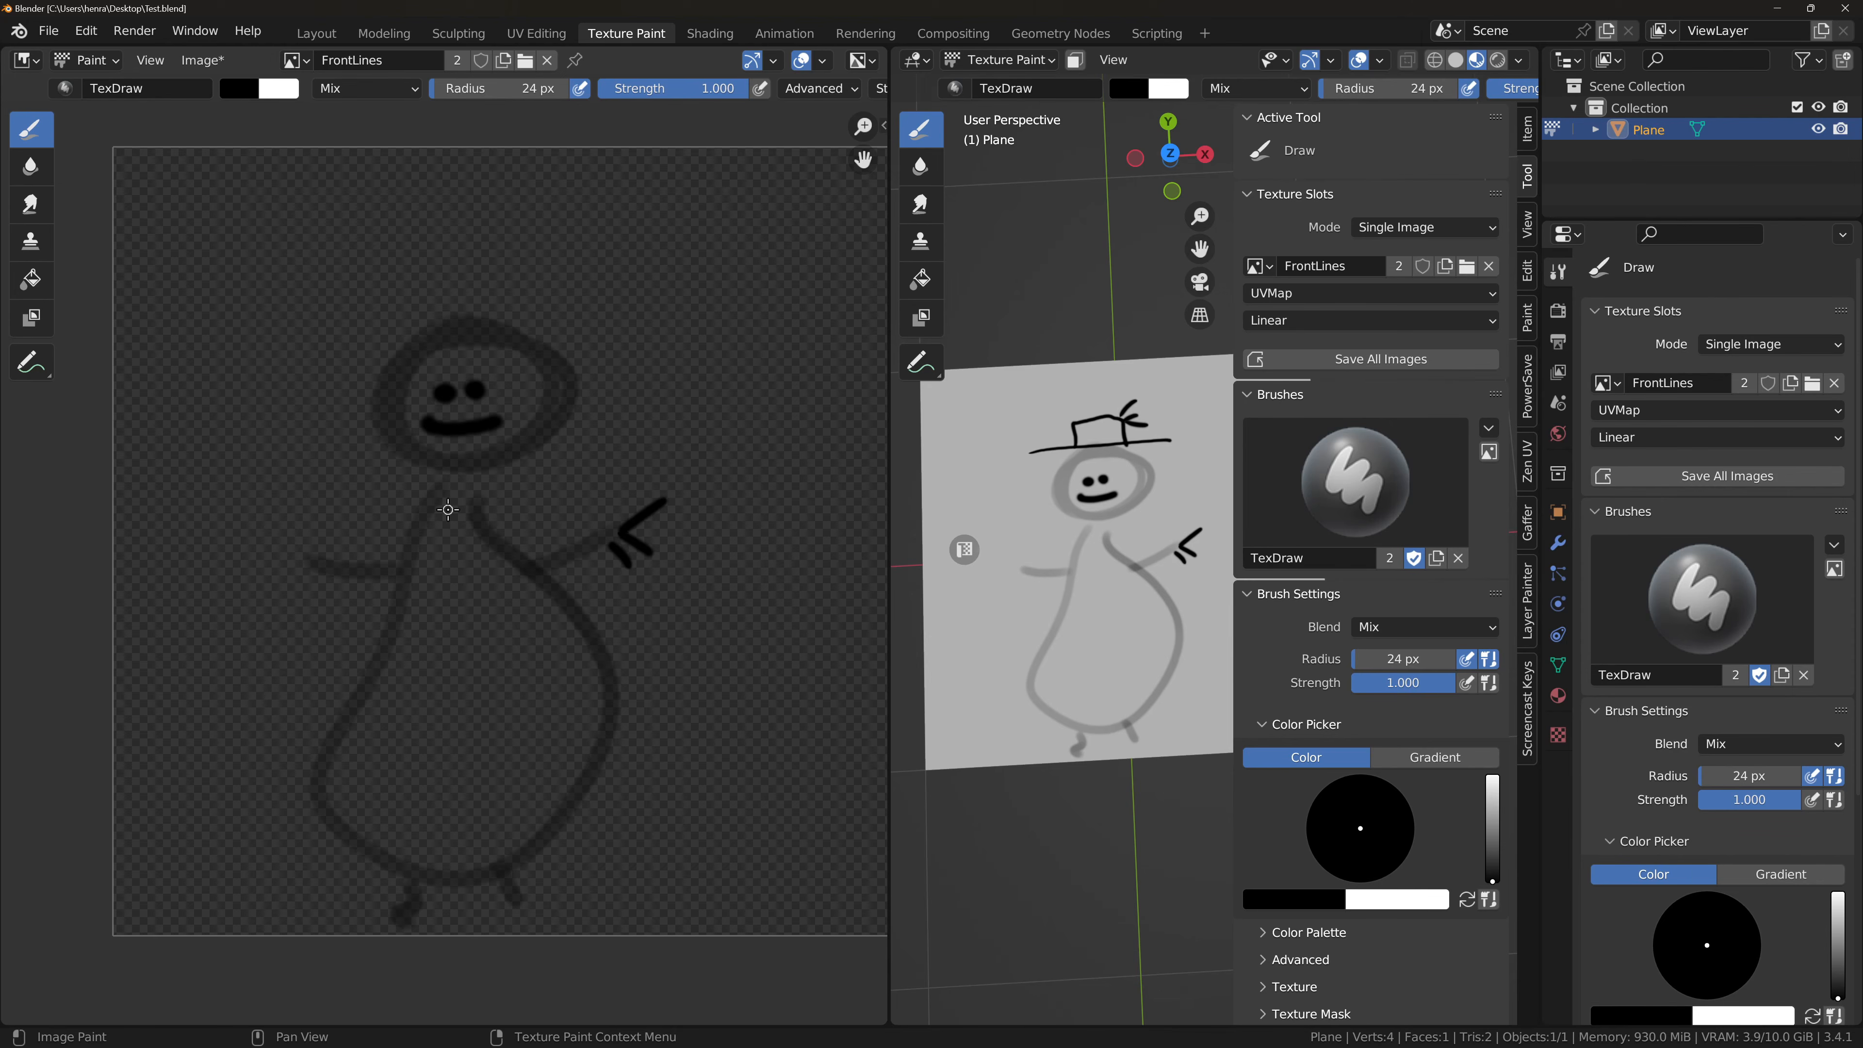
pyautogui.click(202, 60)
pyautogui.click(202, 60)
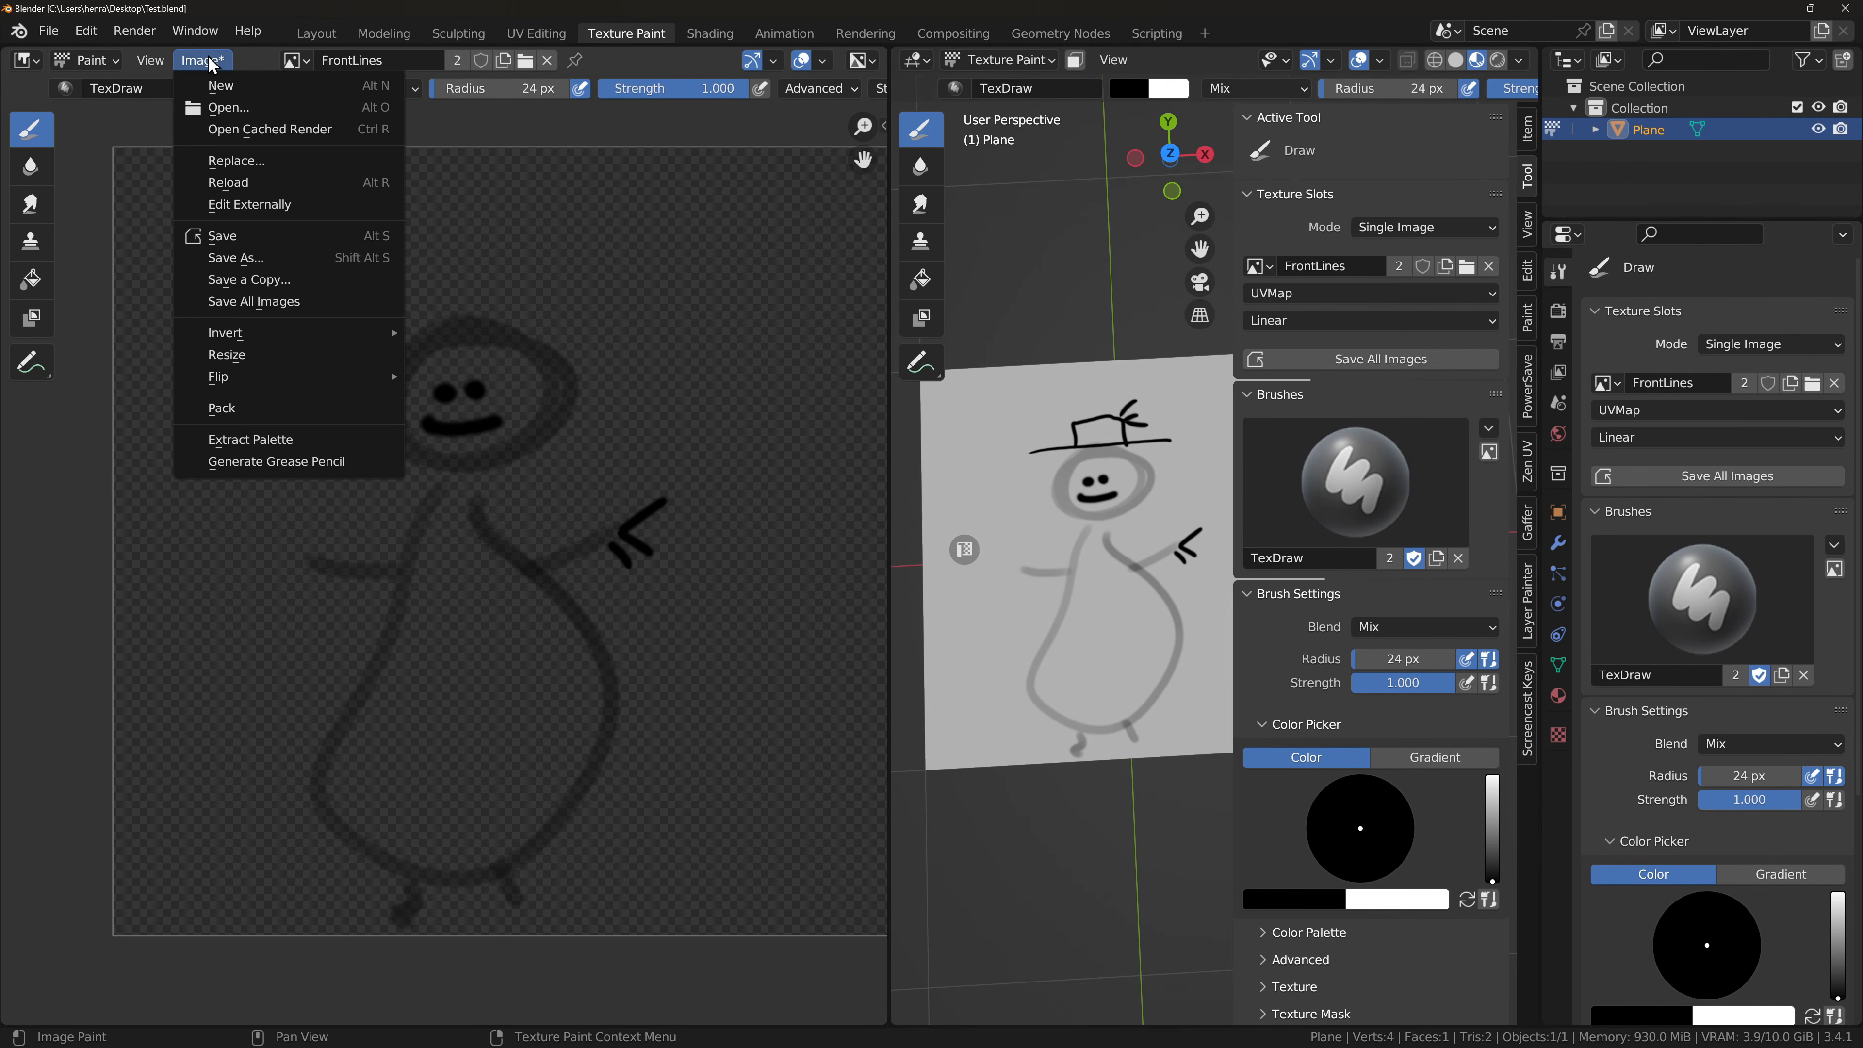
pyautogui.click(238, 409)
pyautogui.click(48, 30)
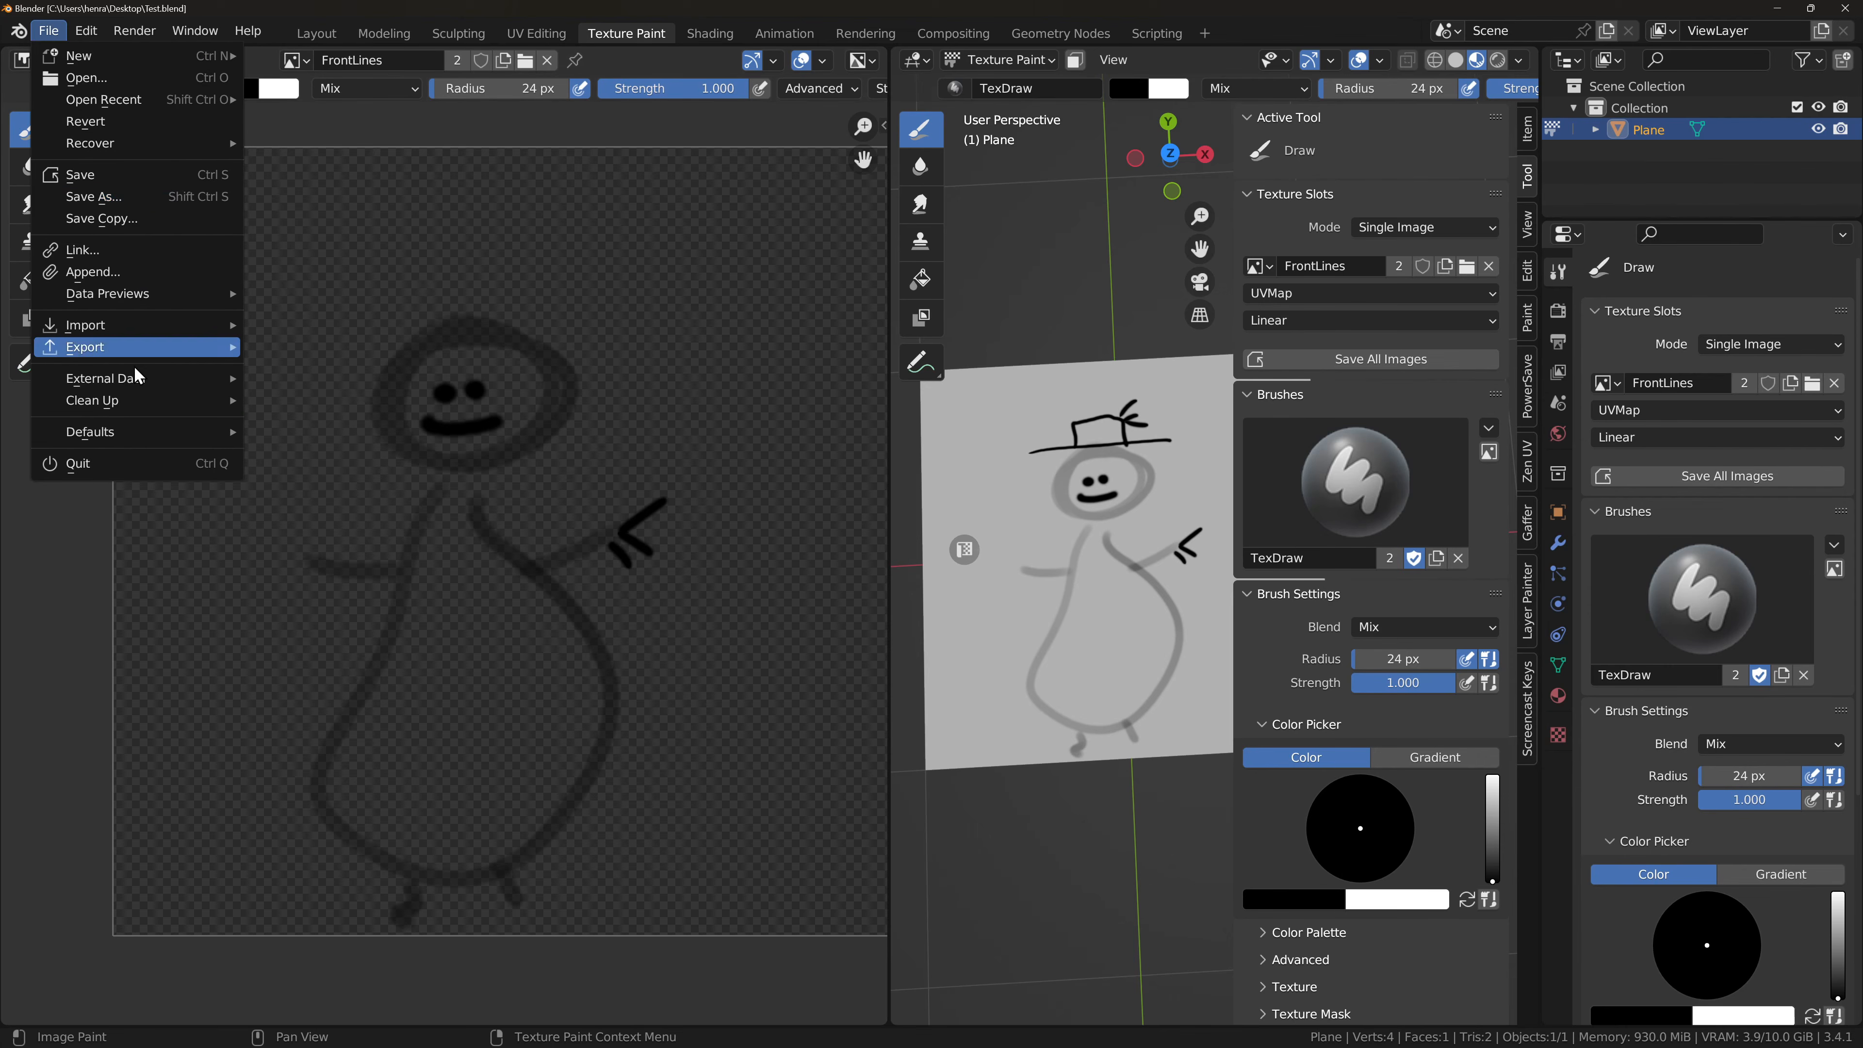
pyautogui.press('Escape')
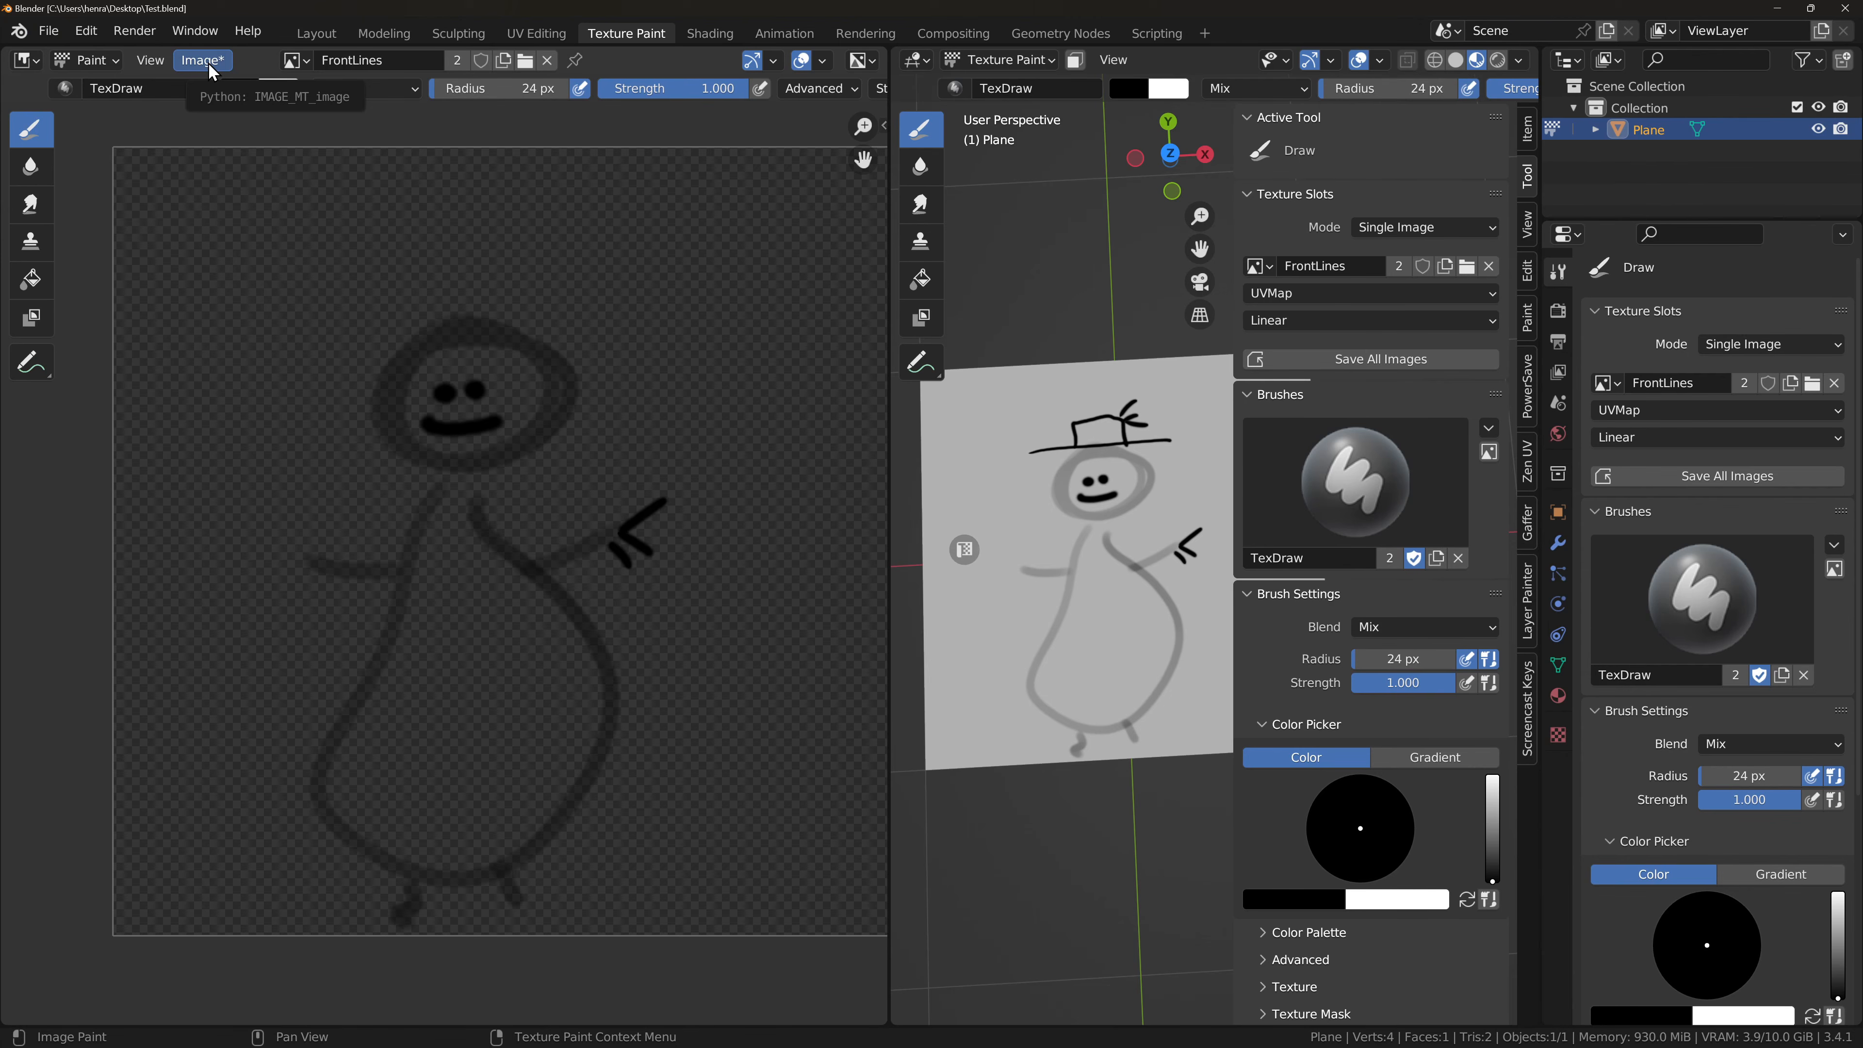
pyautogui.click(209, 63)
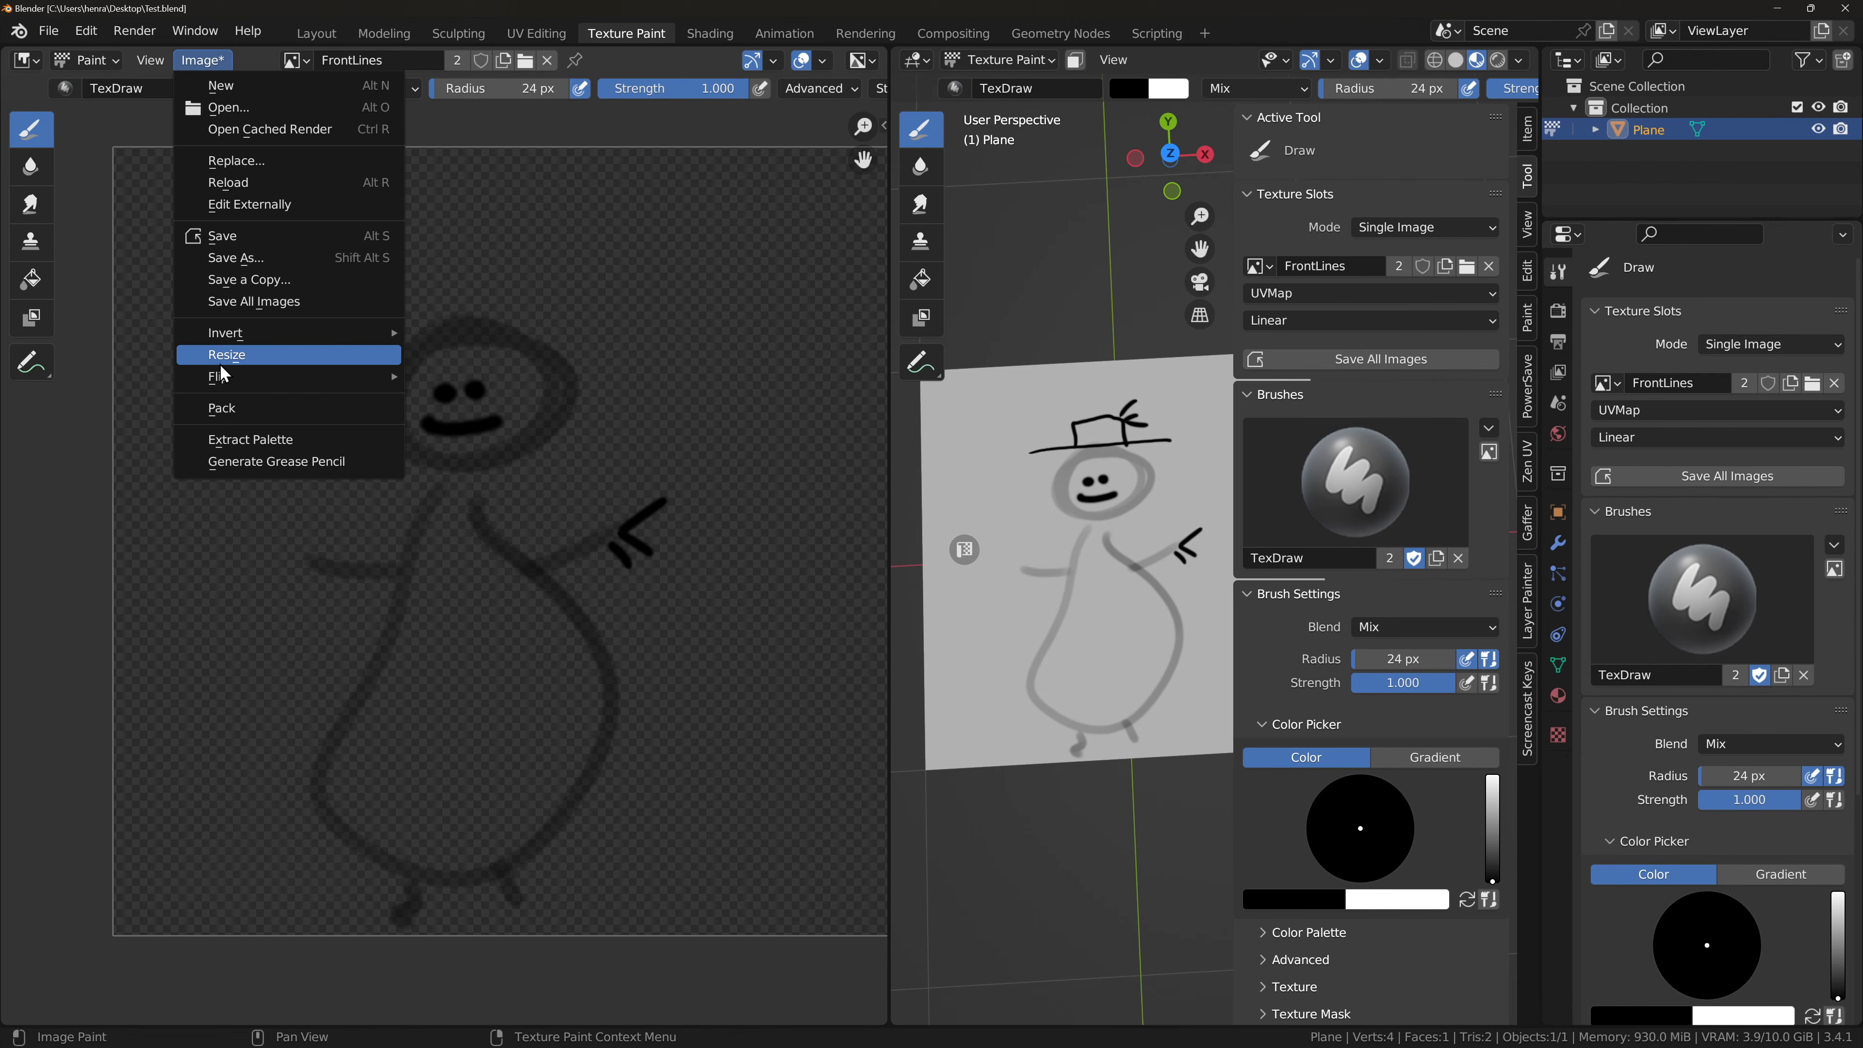
pyautogui.click(222, 410)
# Step: Switch the Image Editor to the FrontDetails image and pack it into the blend file
pyautogui.click(296, 60)
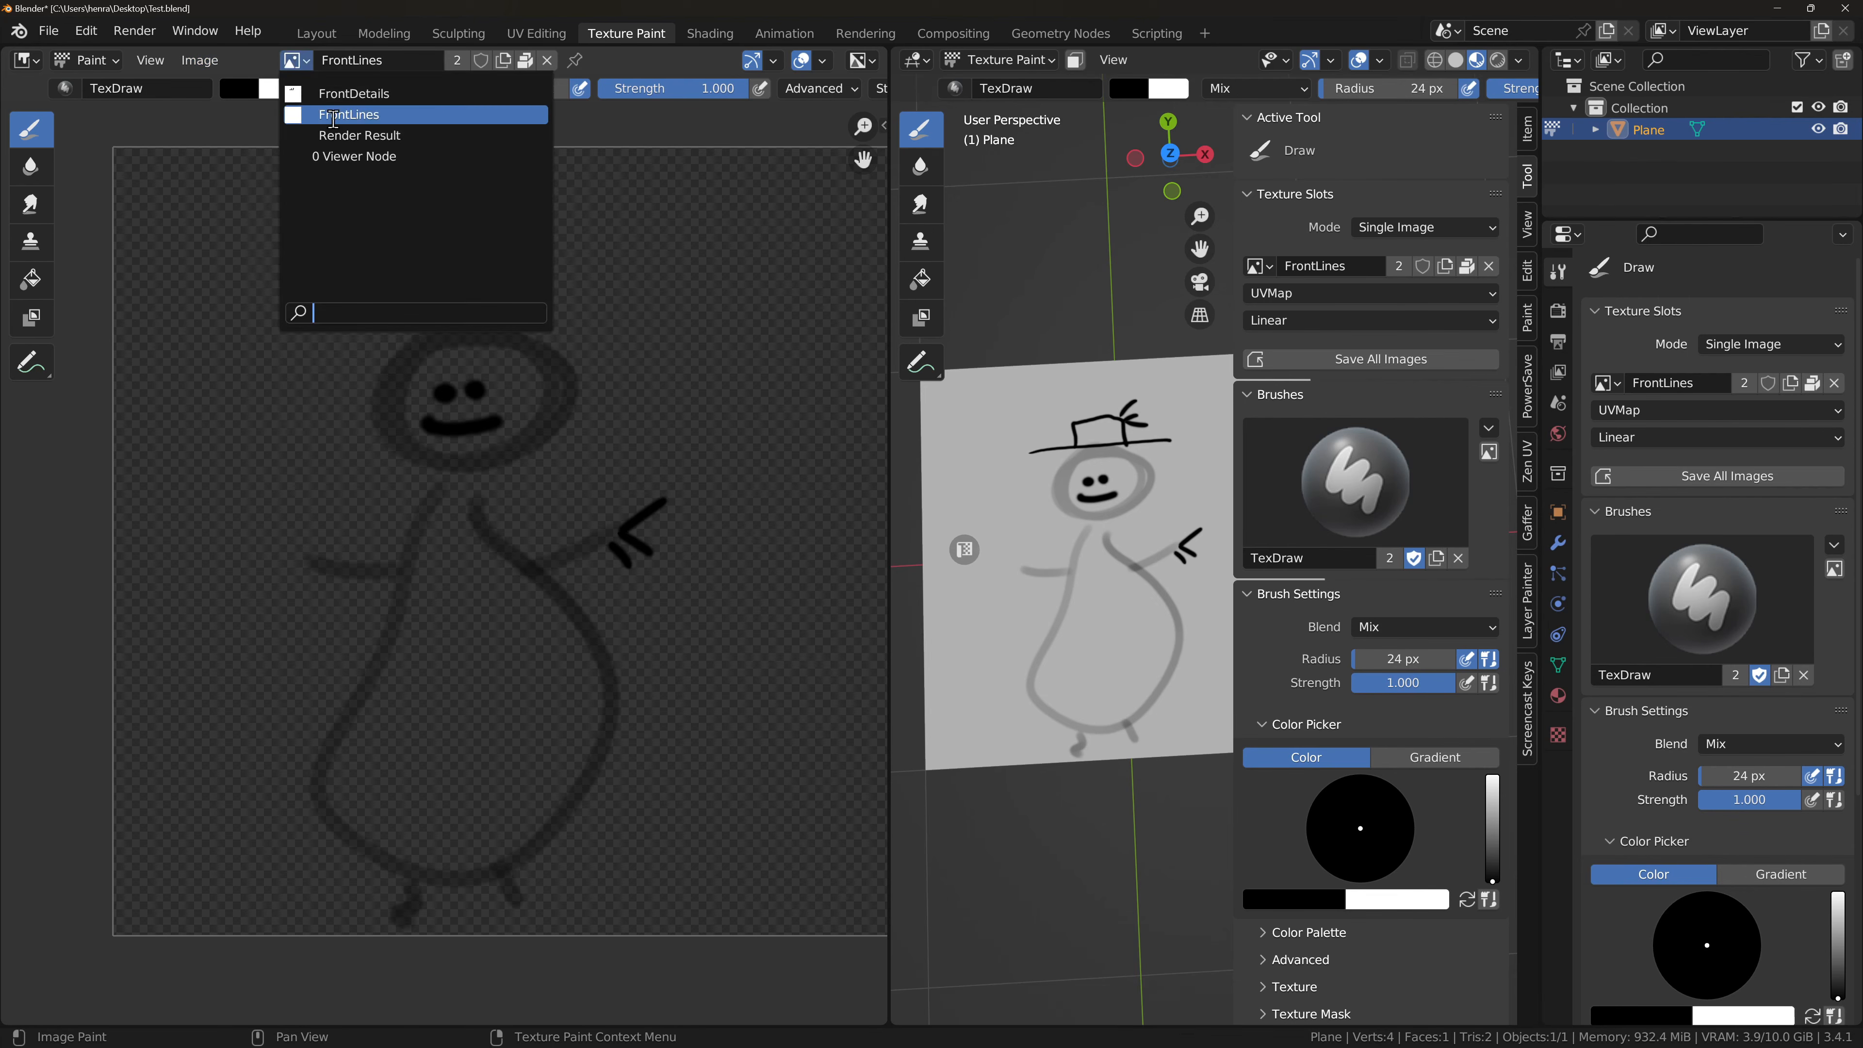
pyautogui.click(334, 94)
pyautogui.click(199, 60)
pyautogui.click(221, 405)
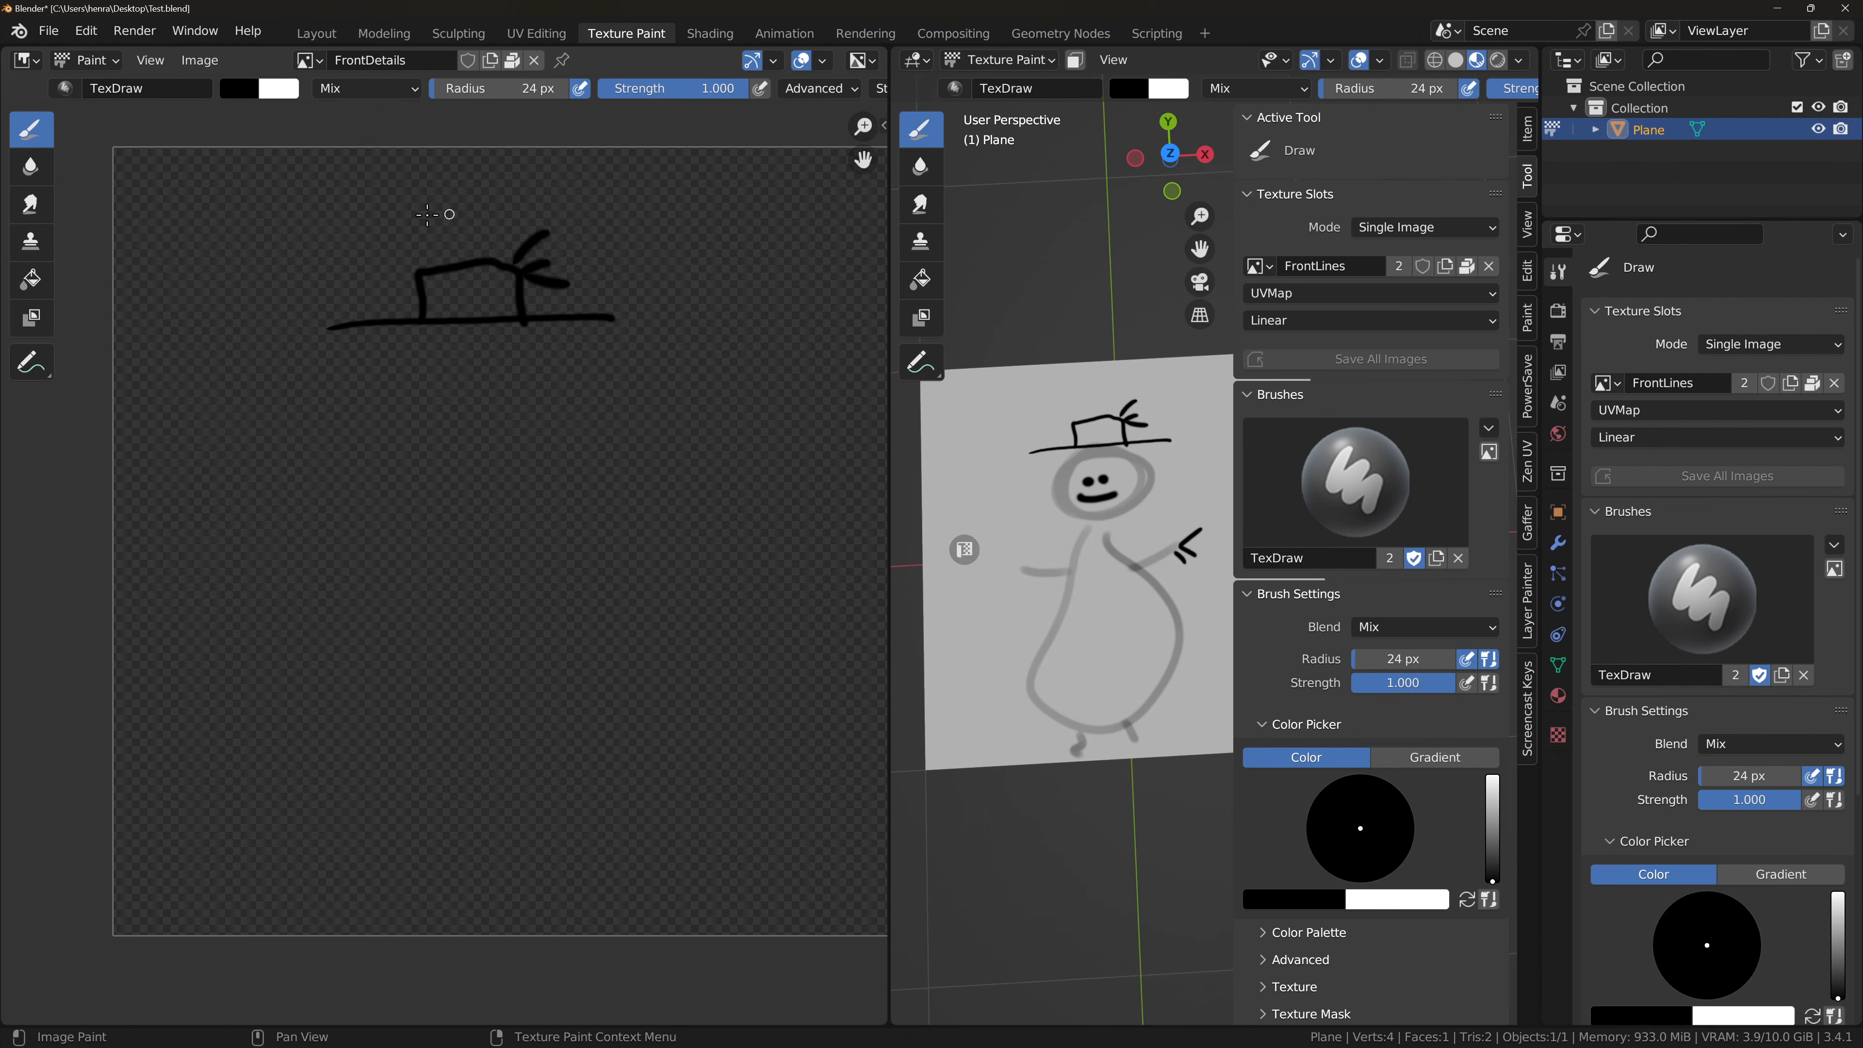
pyautogui.click(49, 30)
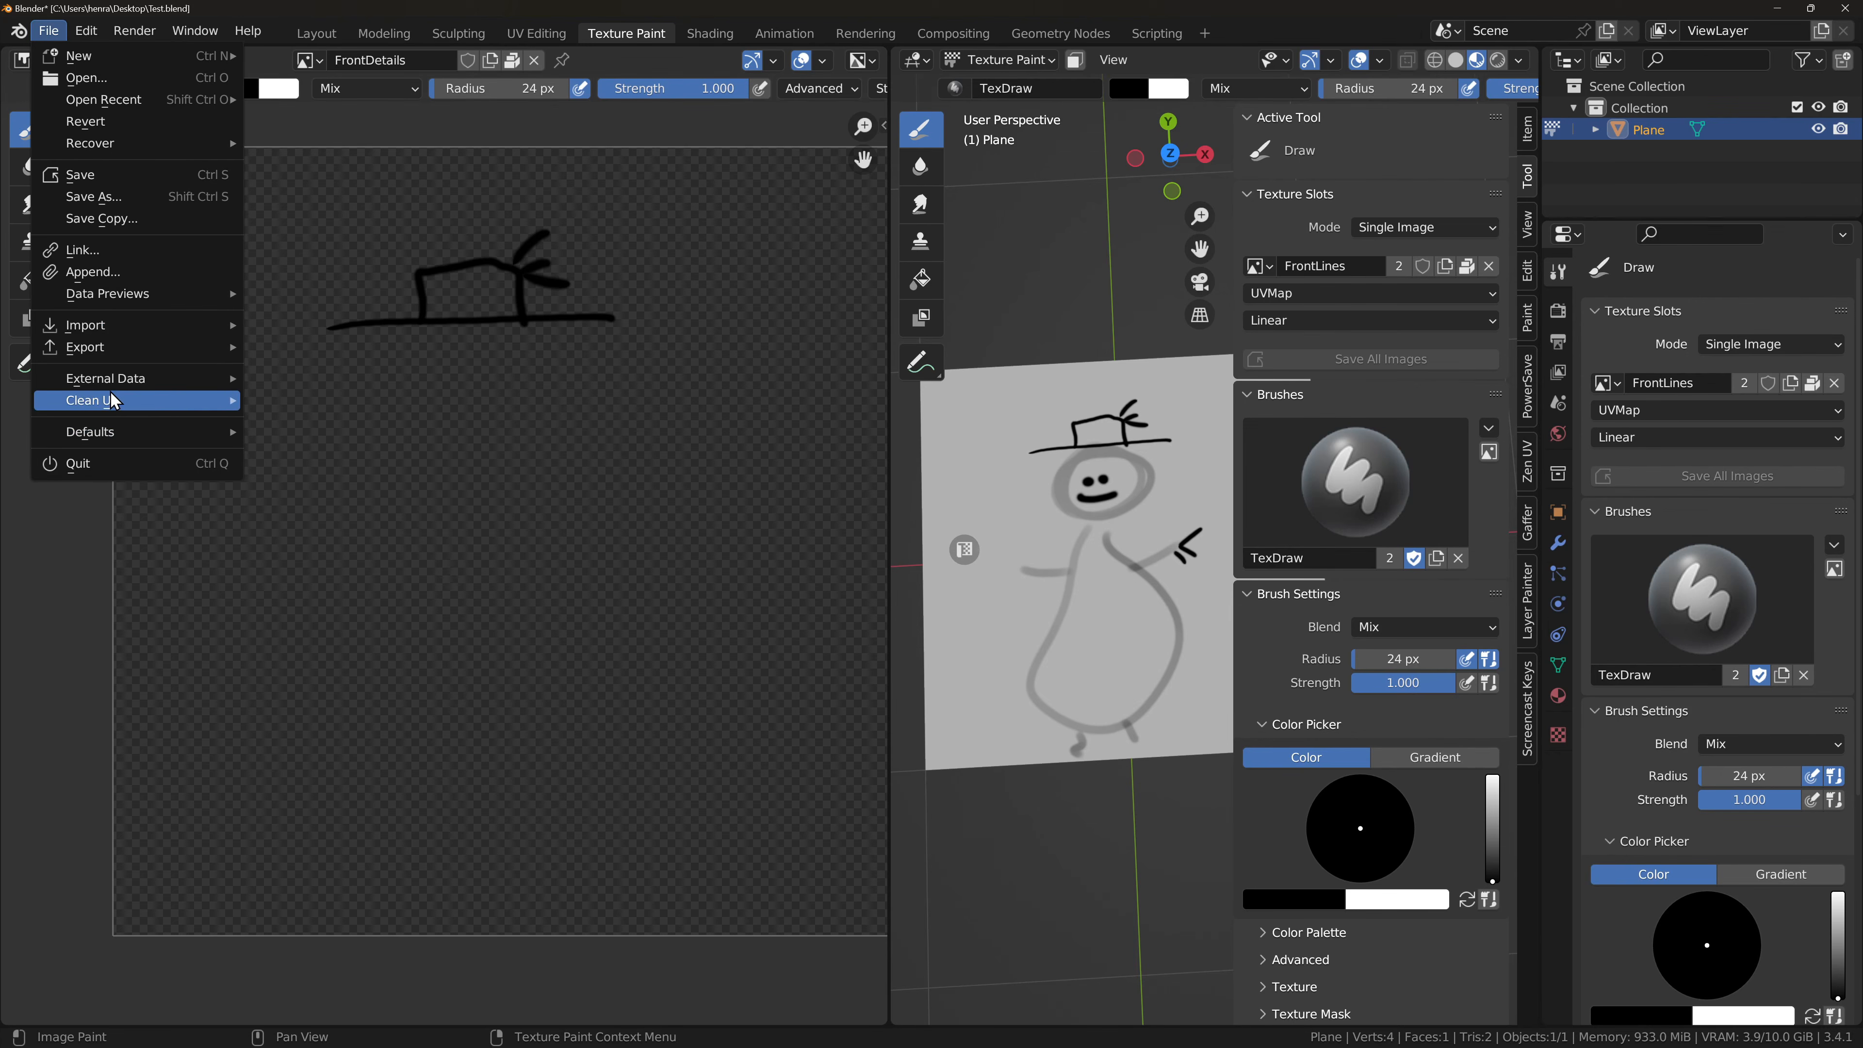
pyautogui.moveTo(111, 378)
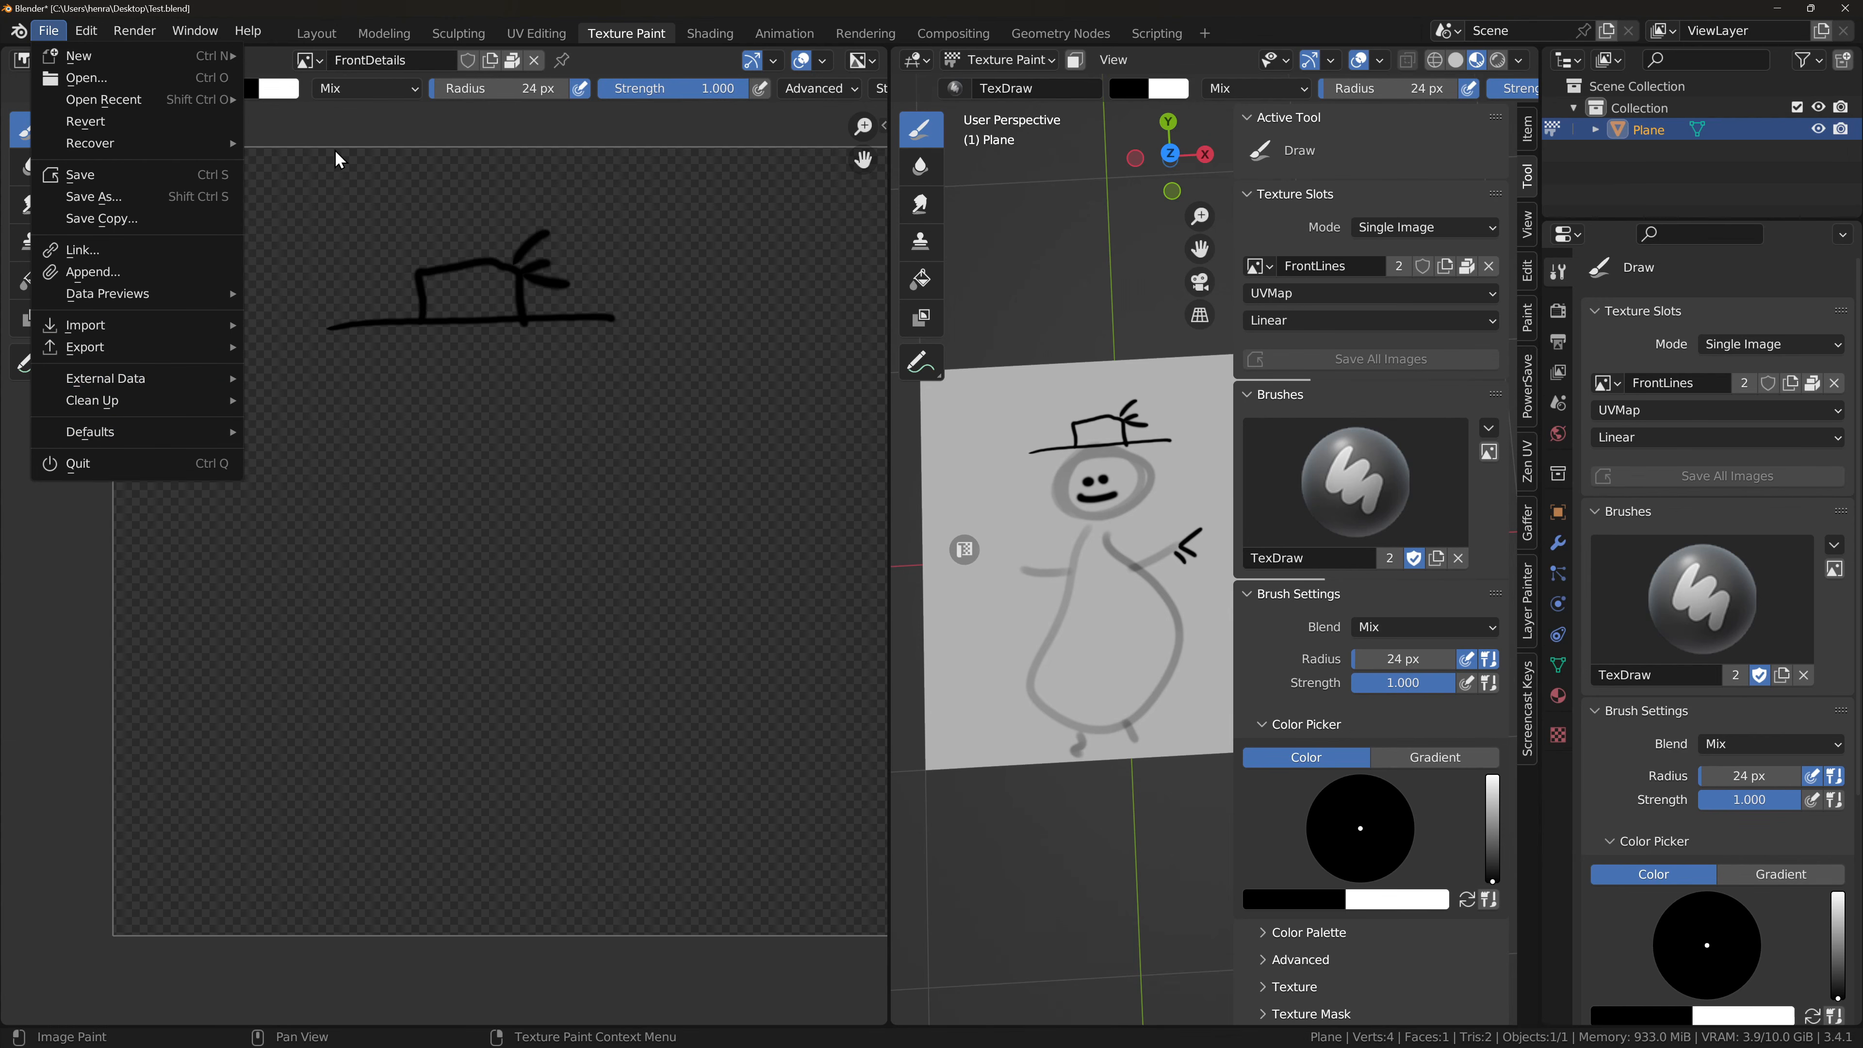
# Step: Save the FrontDetails image to the Desktop as FrontDetails.png and pack it into the blend file again
pyautogui.click(200, 60)
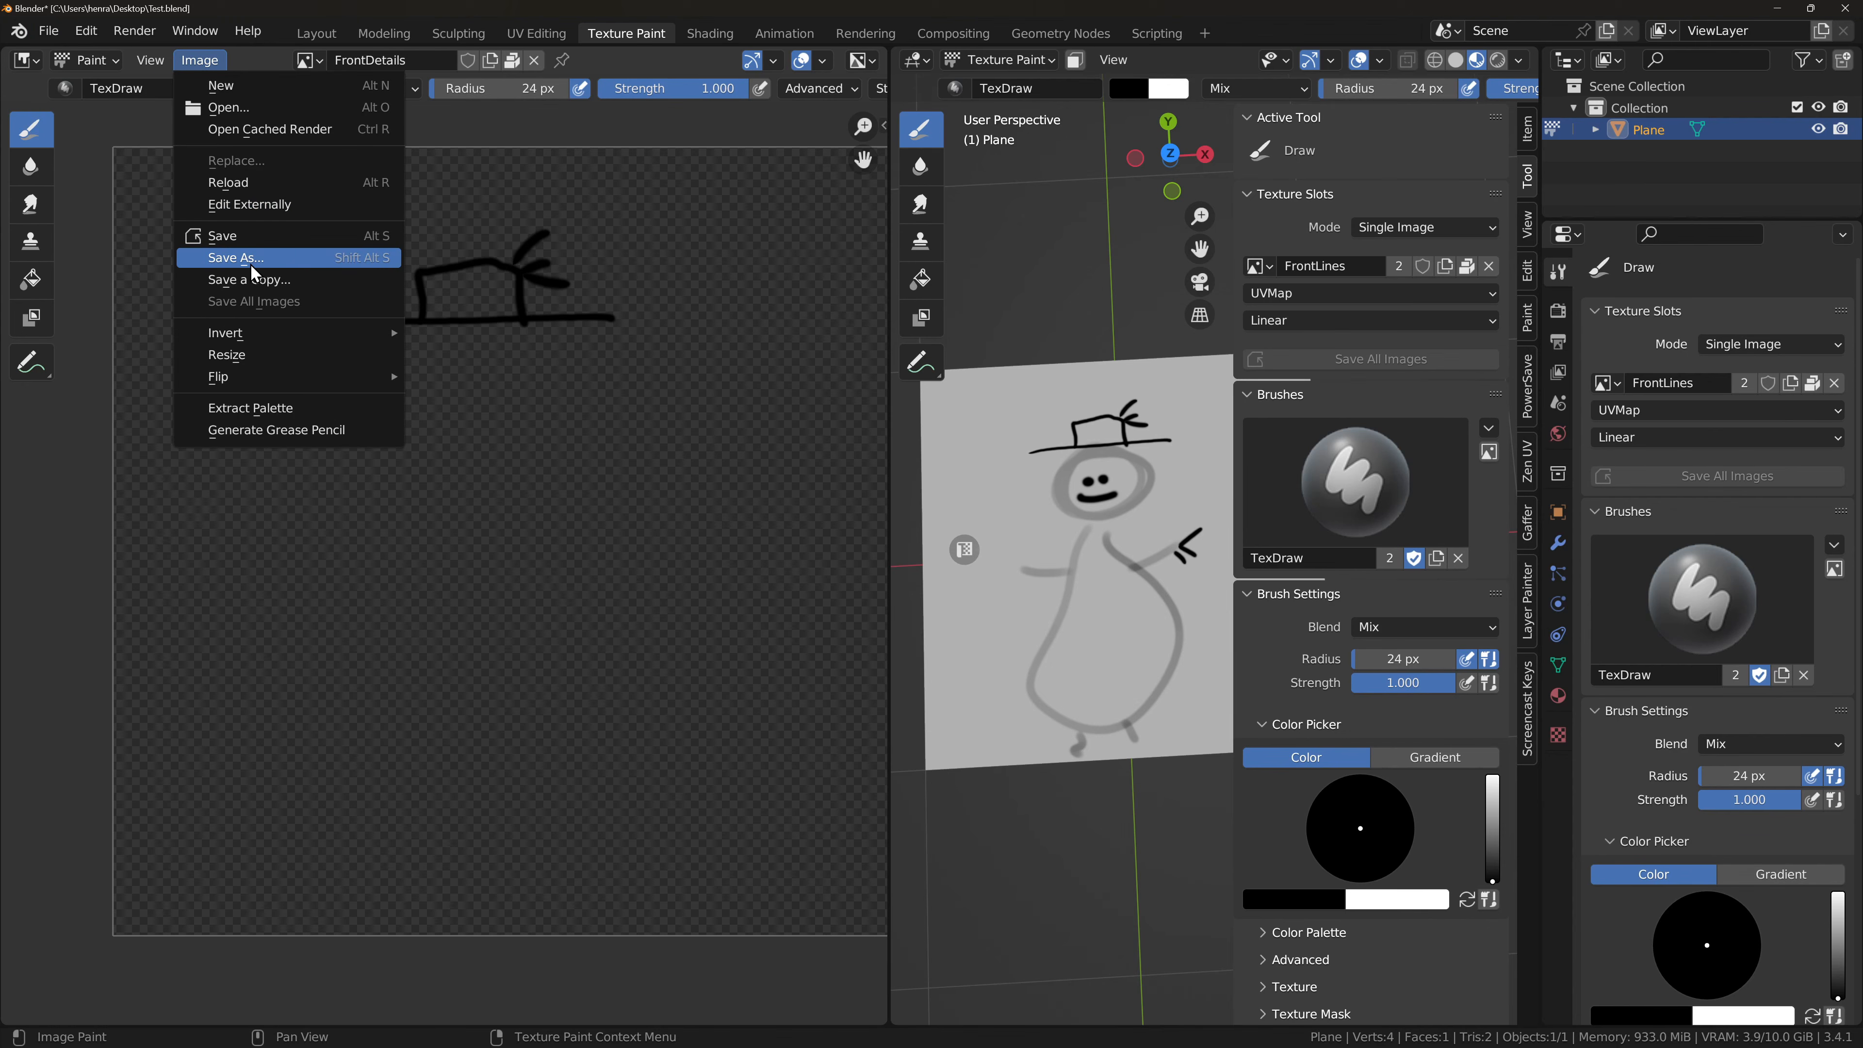
pyautogui.click(250, 264)
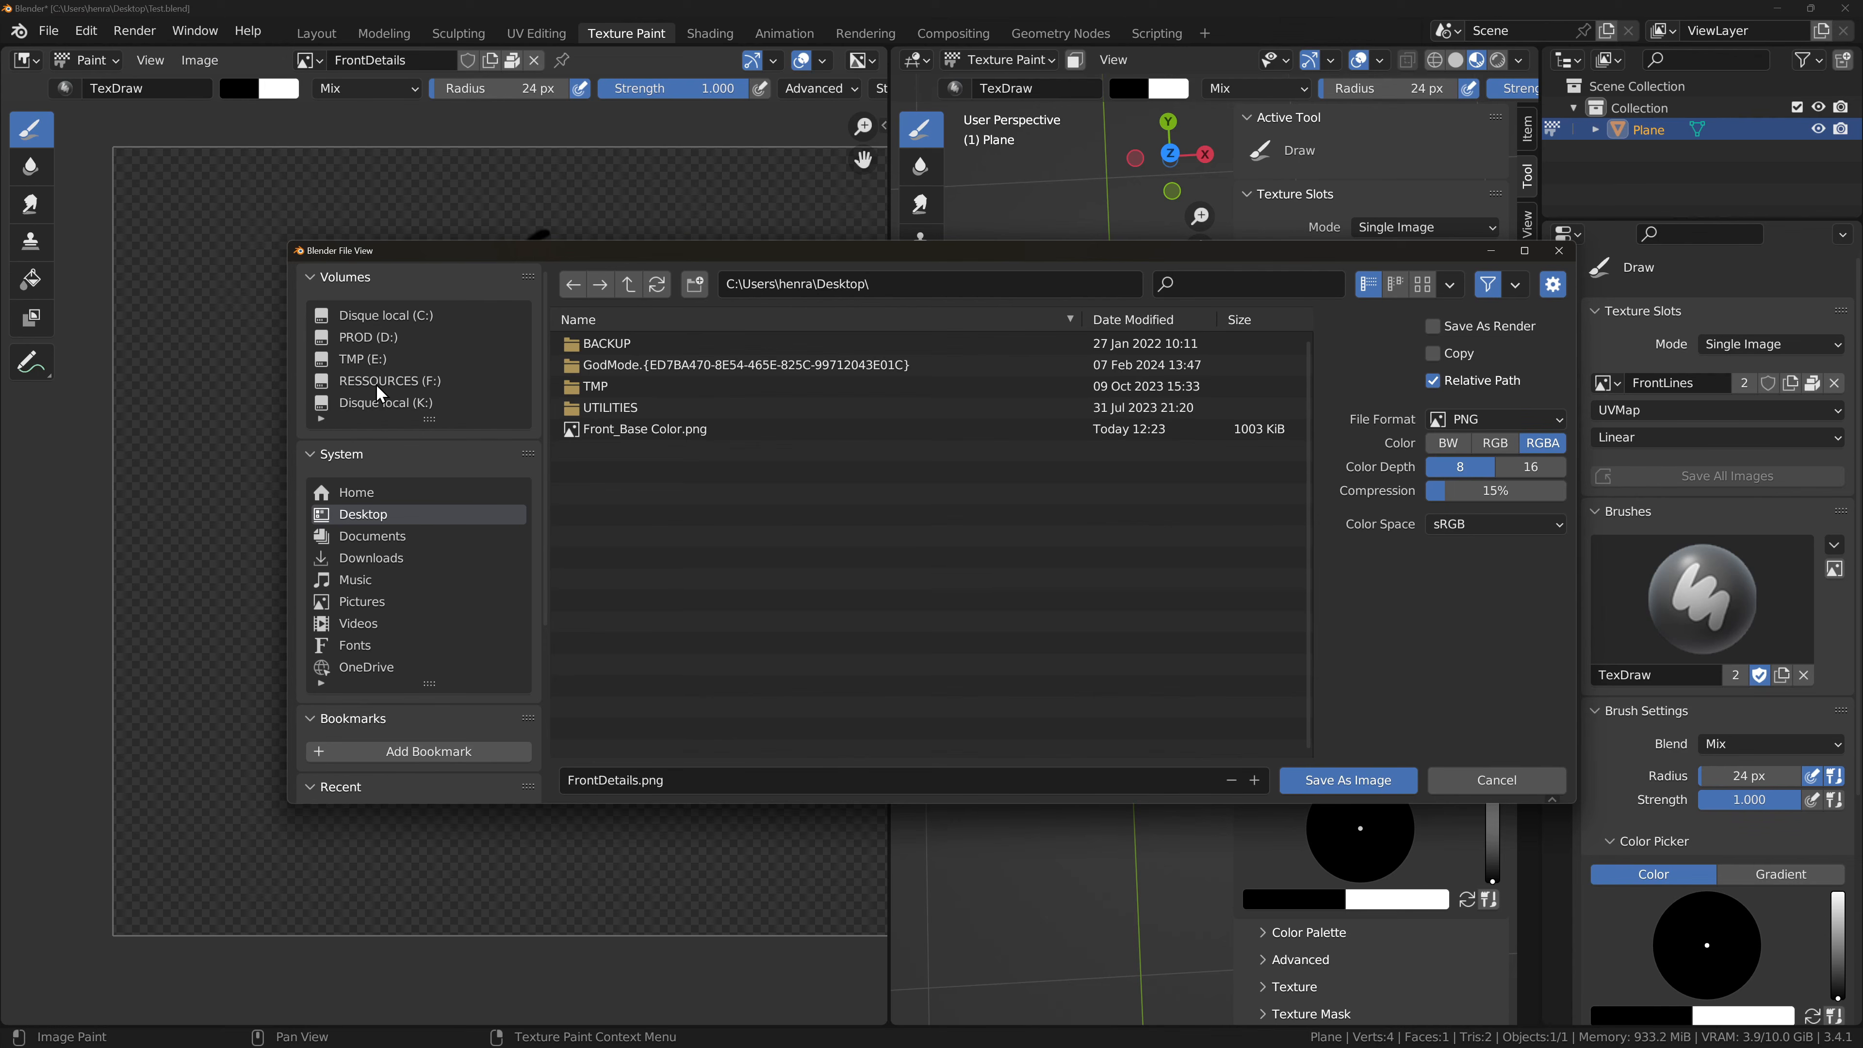
pyautogui.click(657, 779)
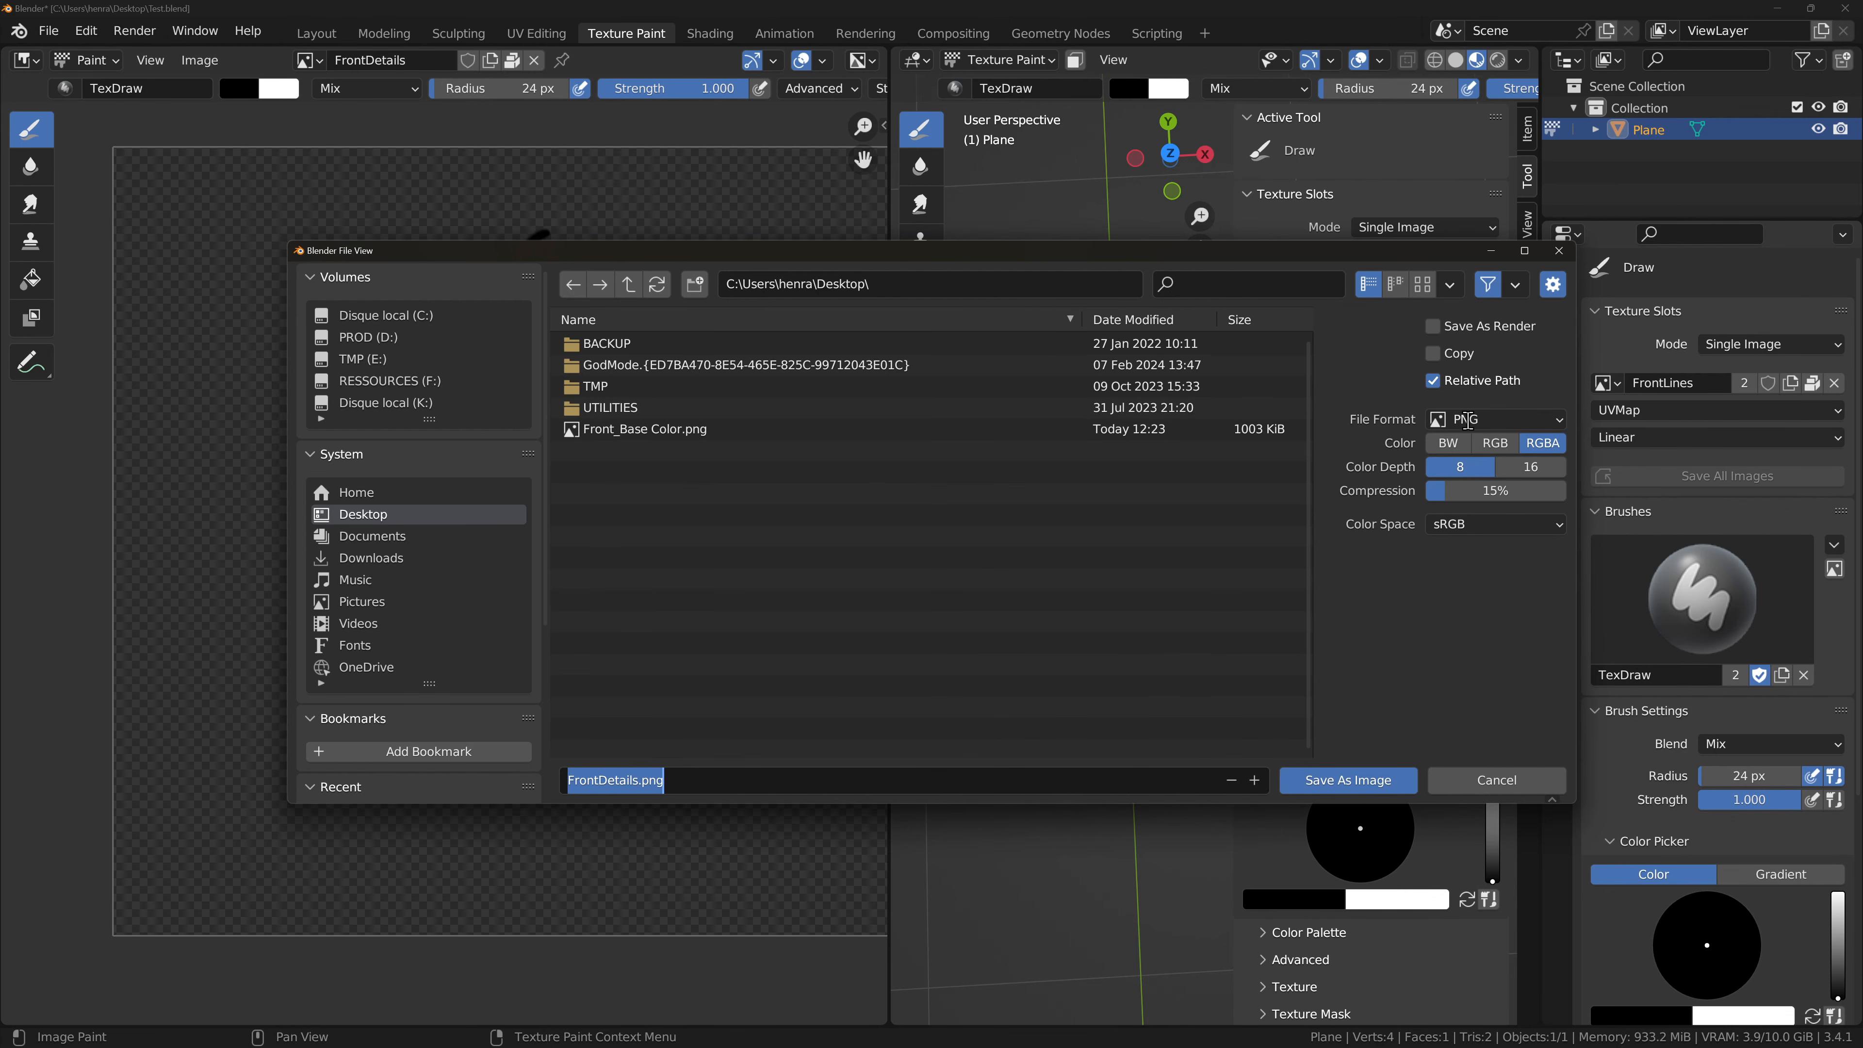
pyautogui.press('Return')
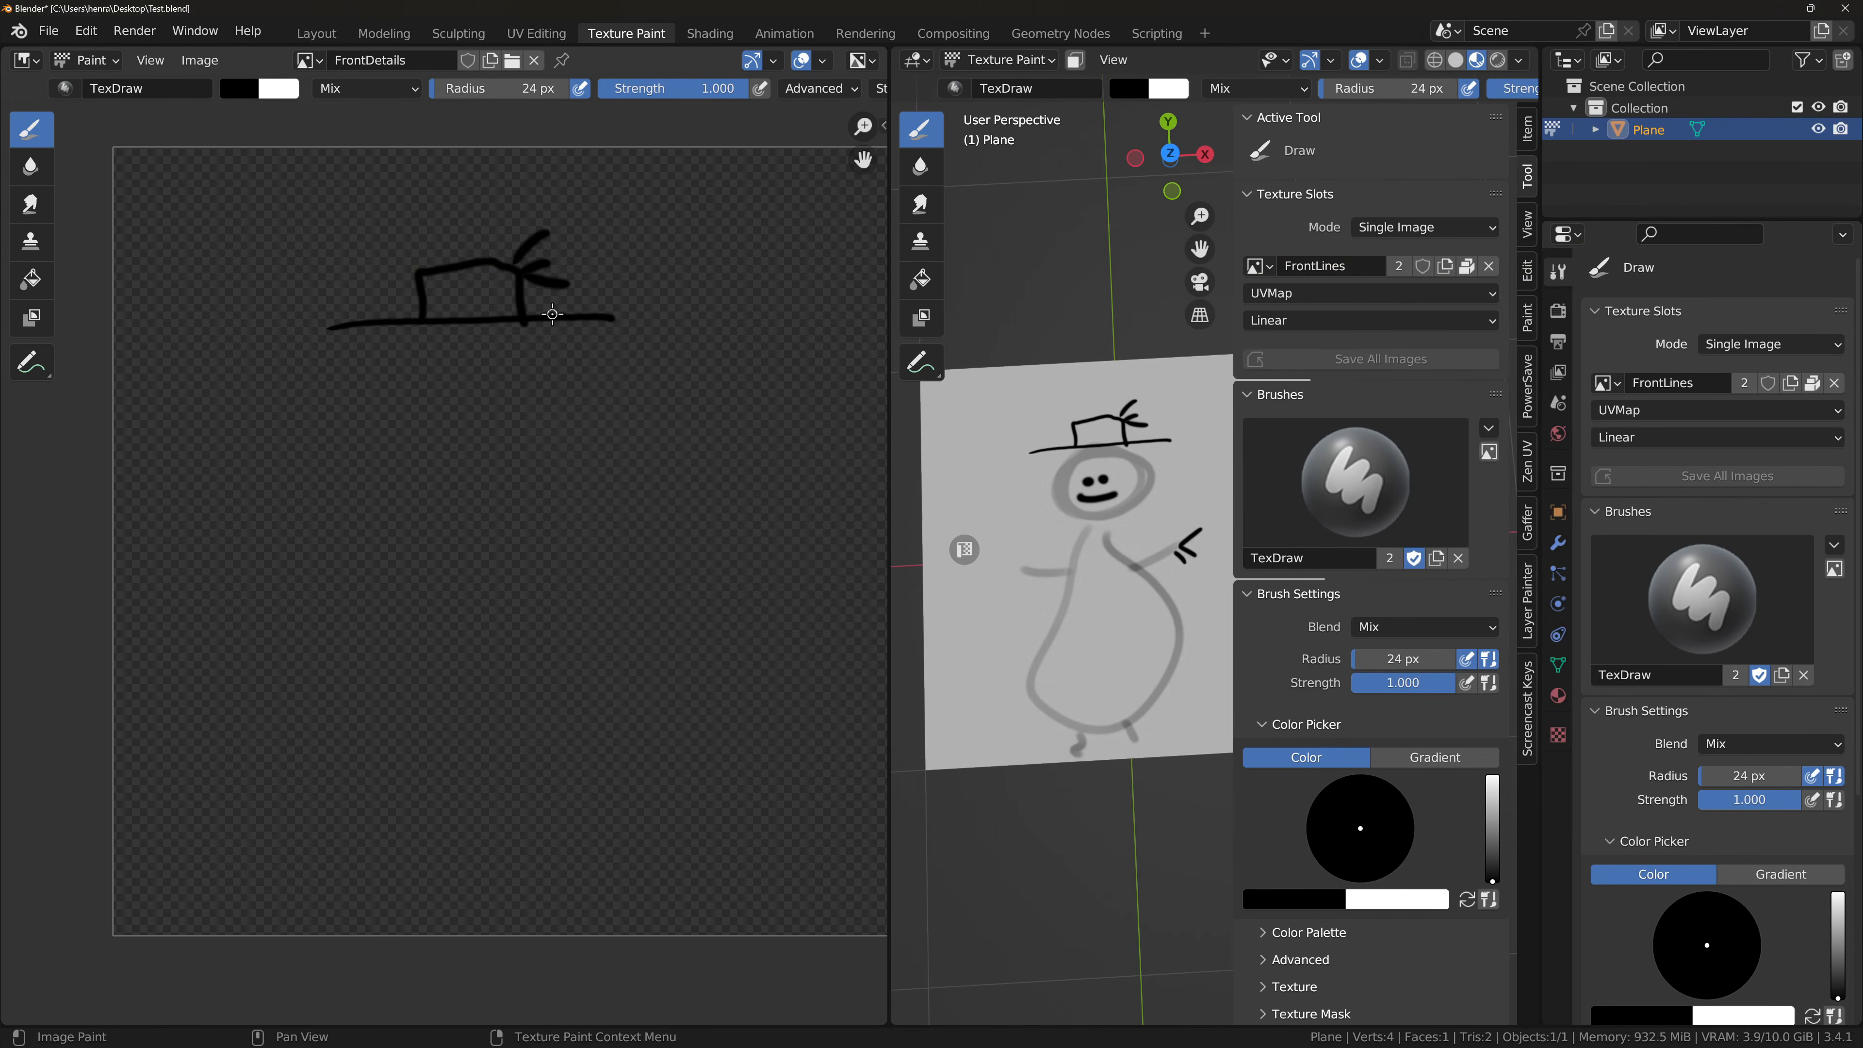
pyautogui.click(199, 60)
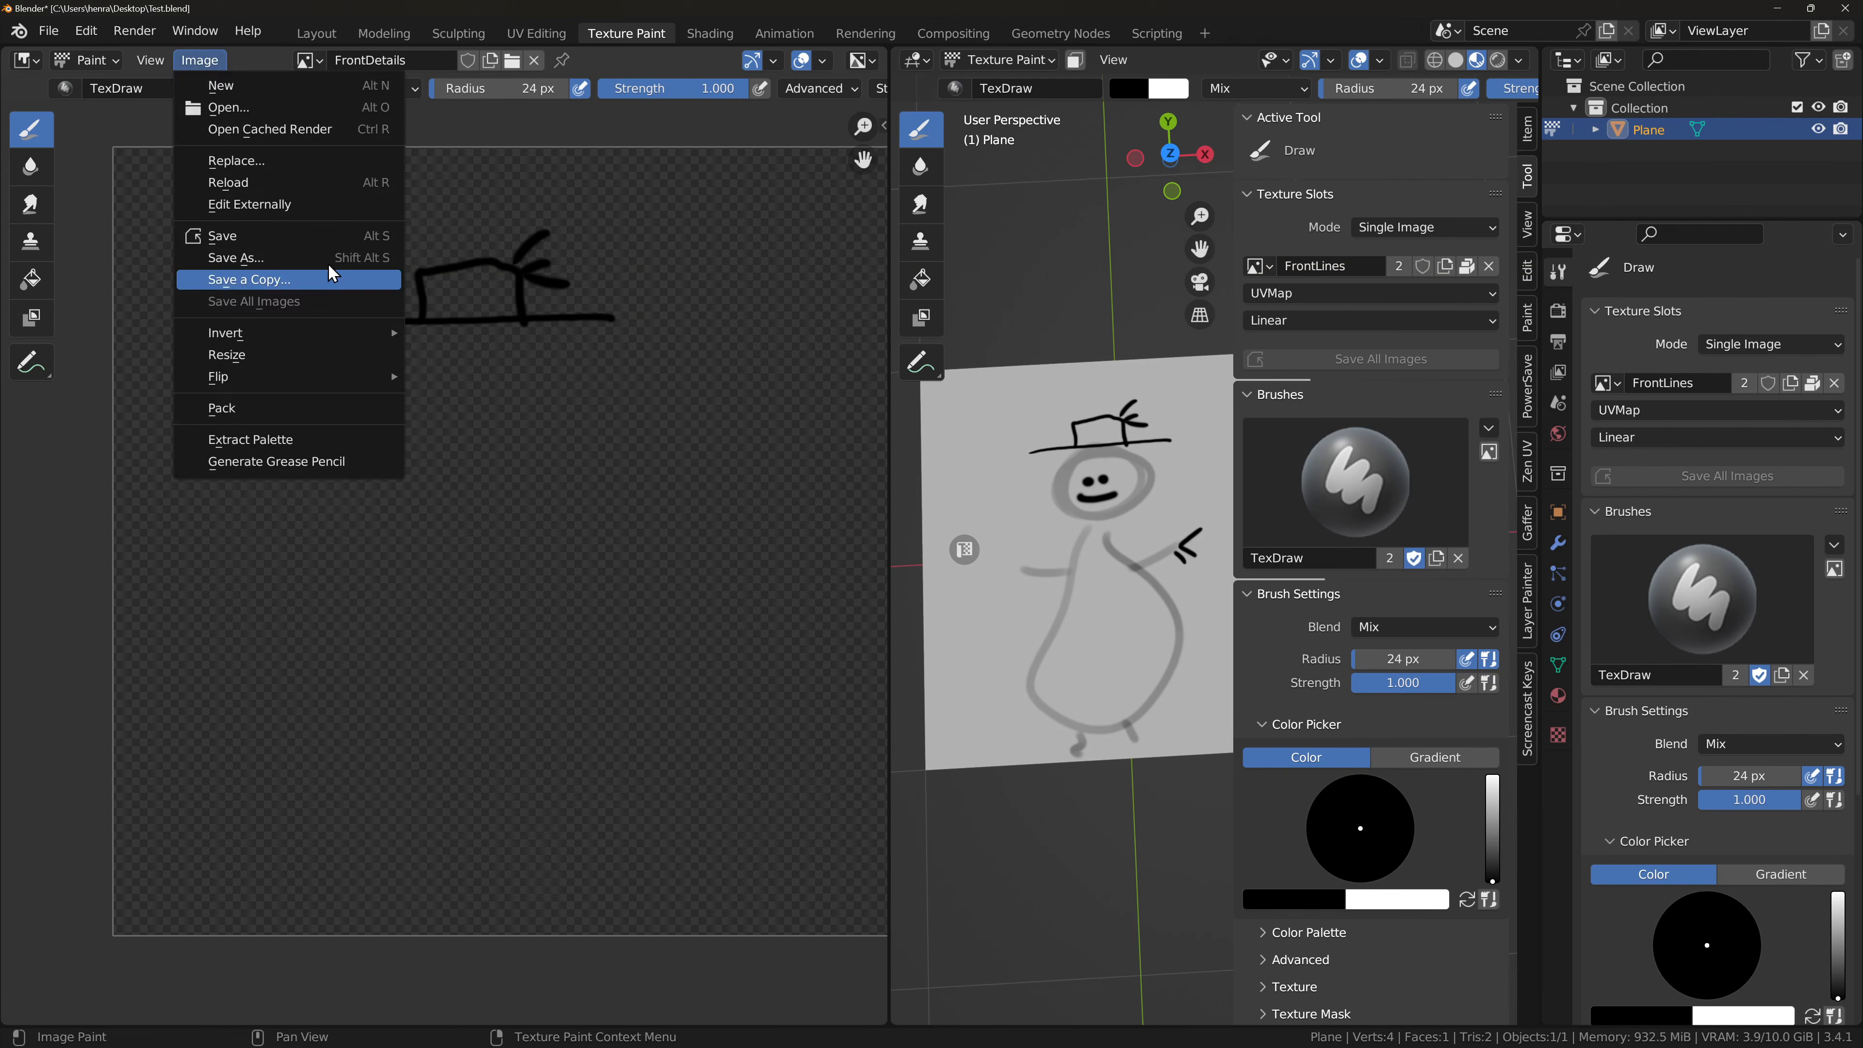
pyautogui.click(244, 408)
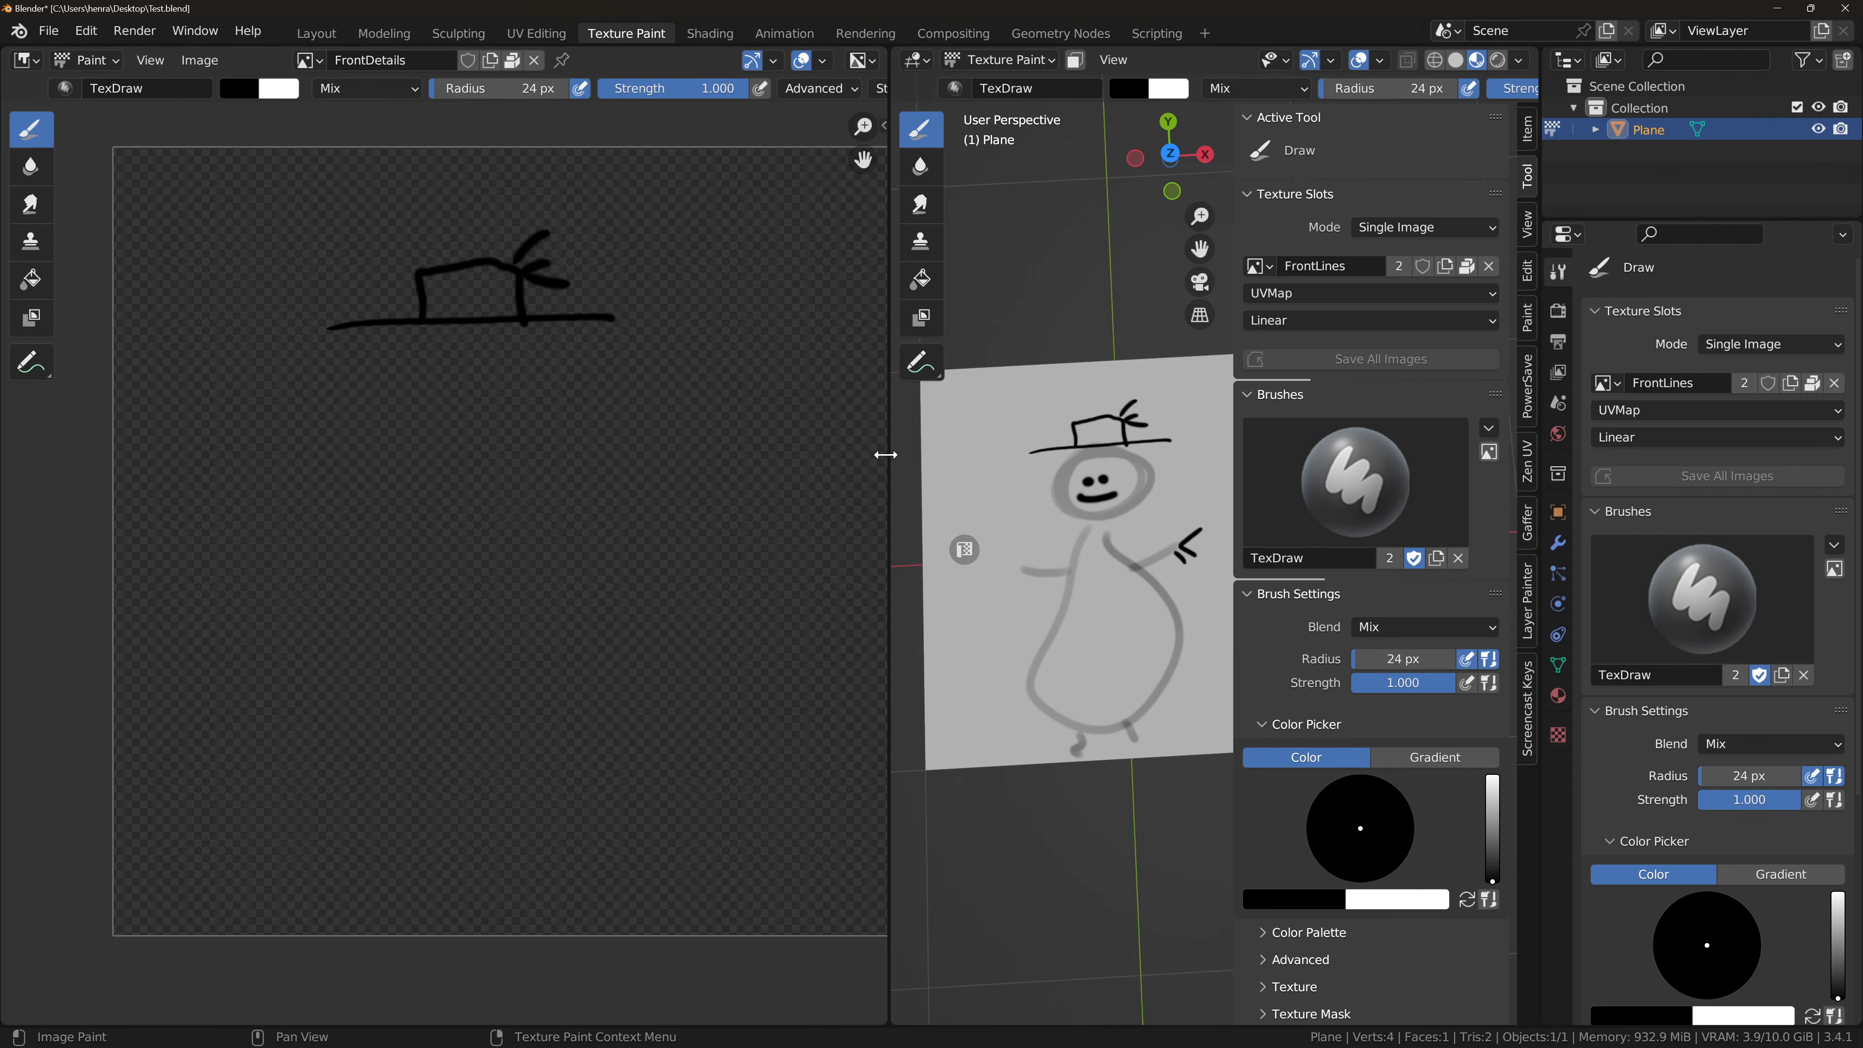
# Step: Widen the 3D viewport at the Image Editor's expense and display the Layer Painter settings for the plane
pyautogui.moveTo(886, 449); pyautogui.dragTo(636, 511)
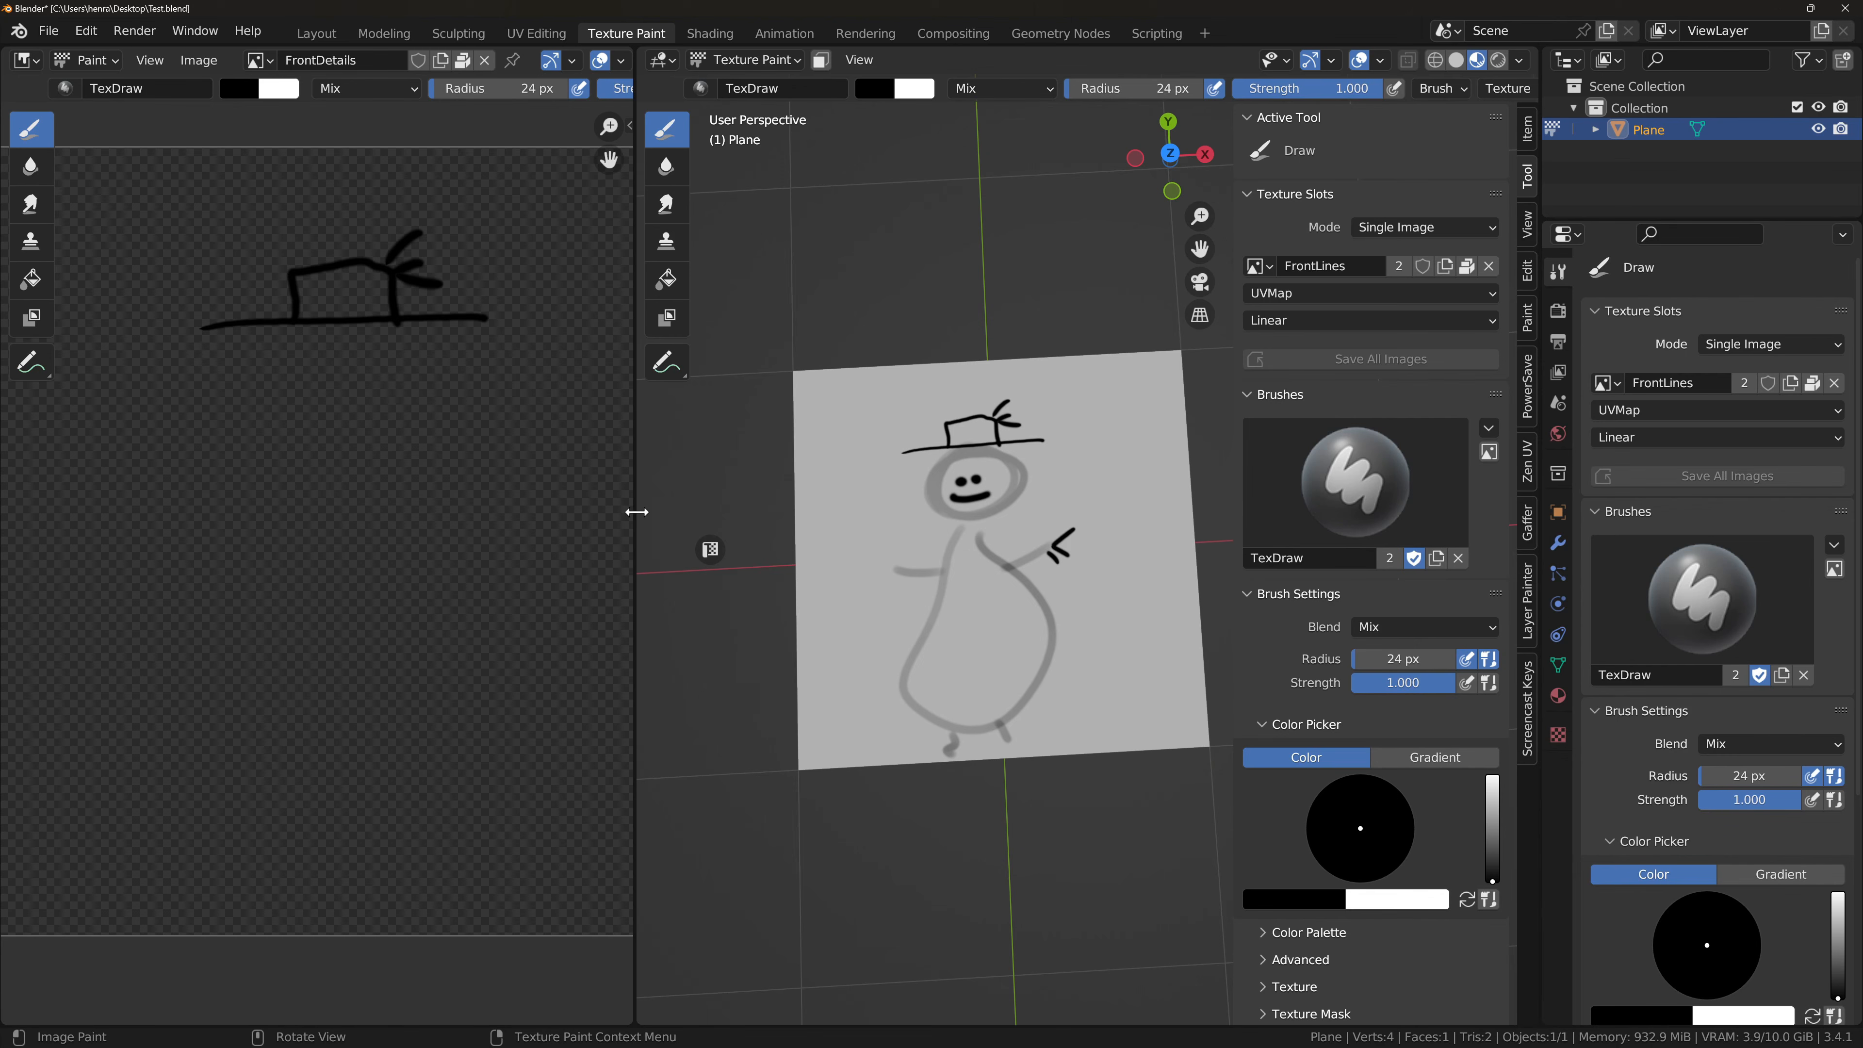
pyautogui.moveTo(960, 441); pyautogui.dragTo(1048, 300, button='middle')
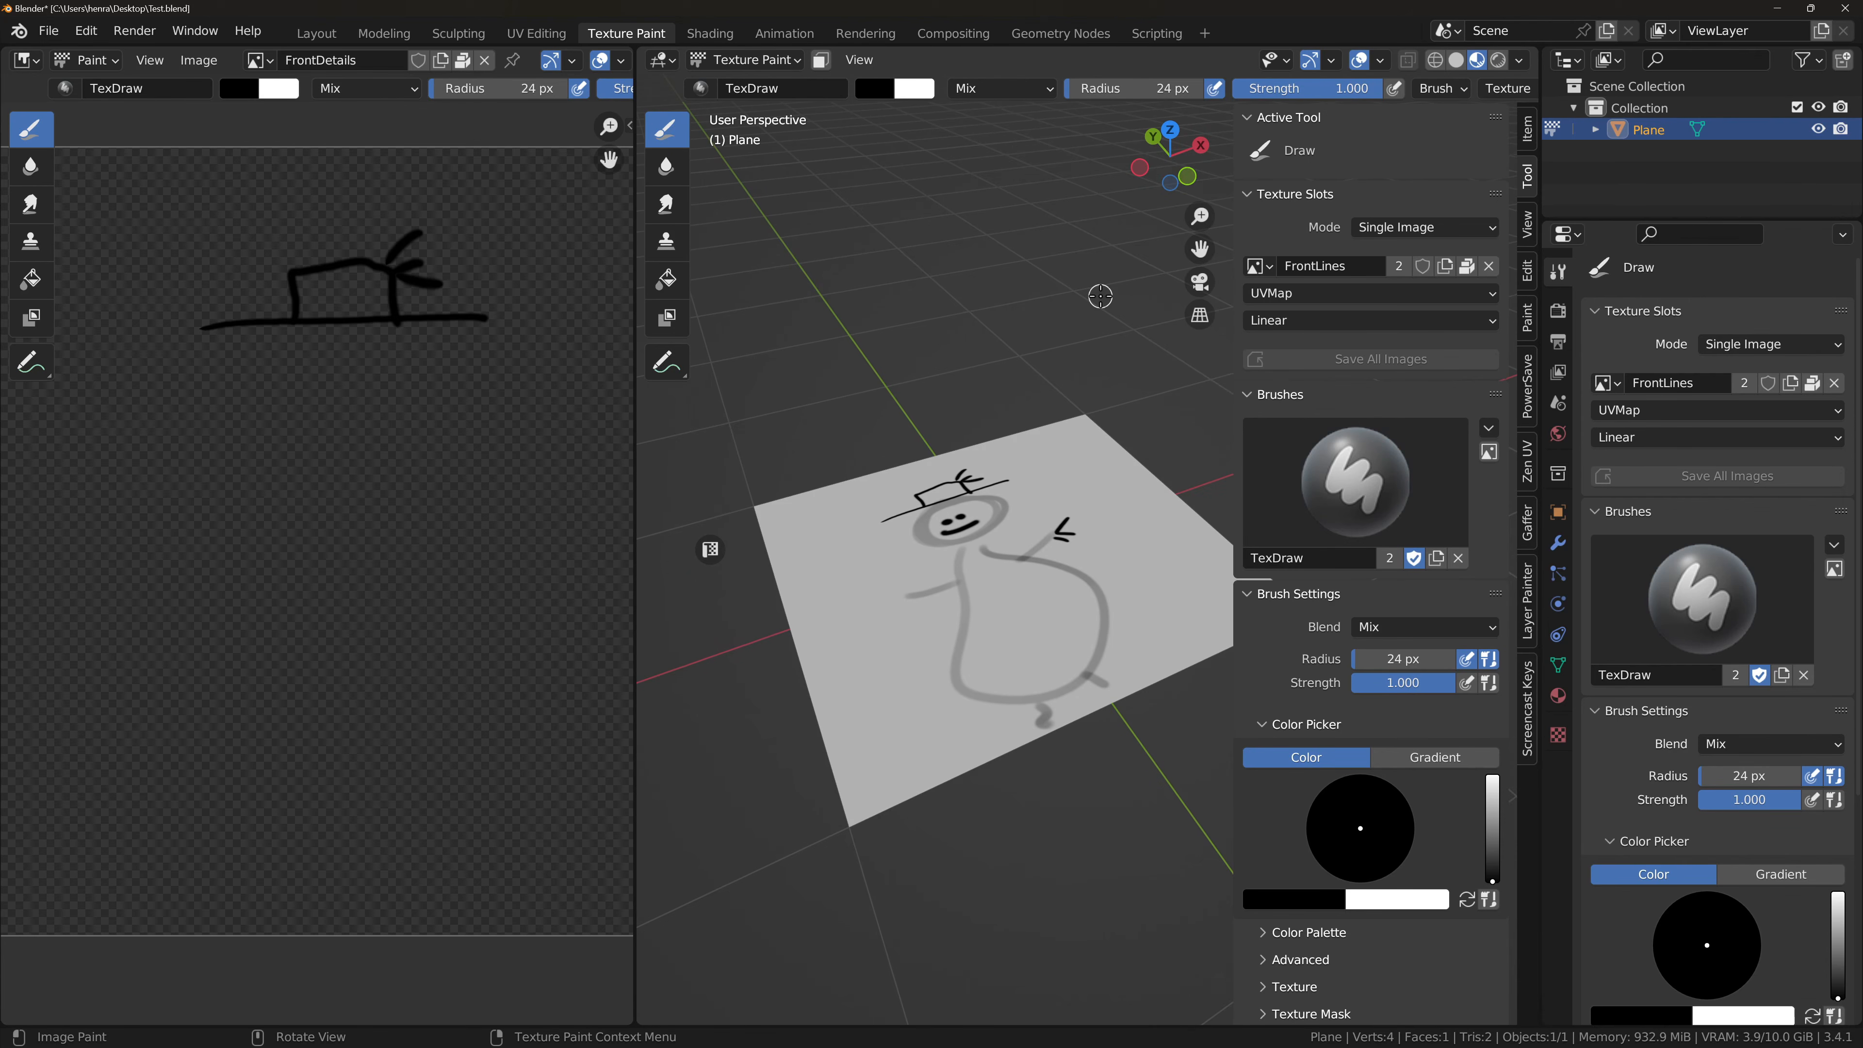
pyautogui.moveTo(635, 455); pyautogui.dragTo(524, 458)
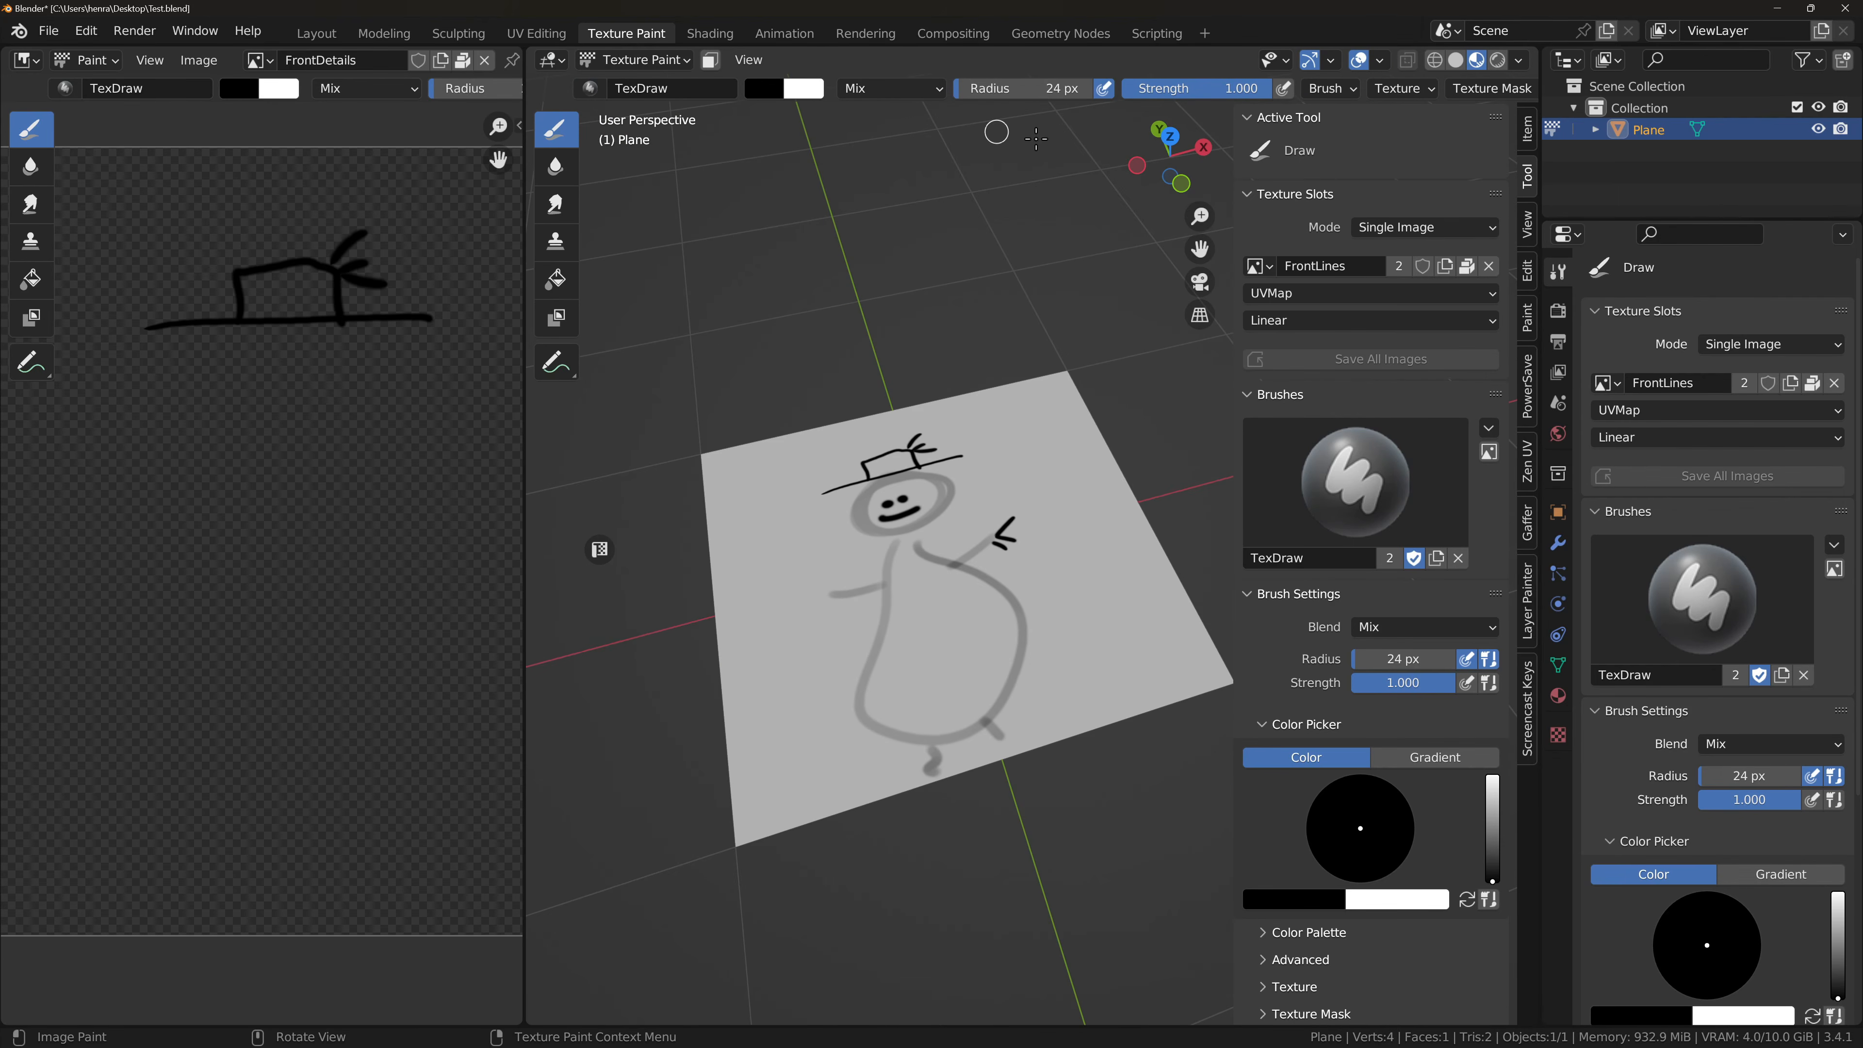
pyautogui.moveTo(1423, 89); pyautogui.dragTo(1134, 92, button='middle')
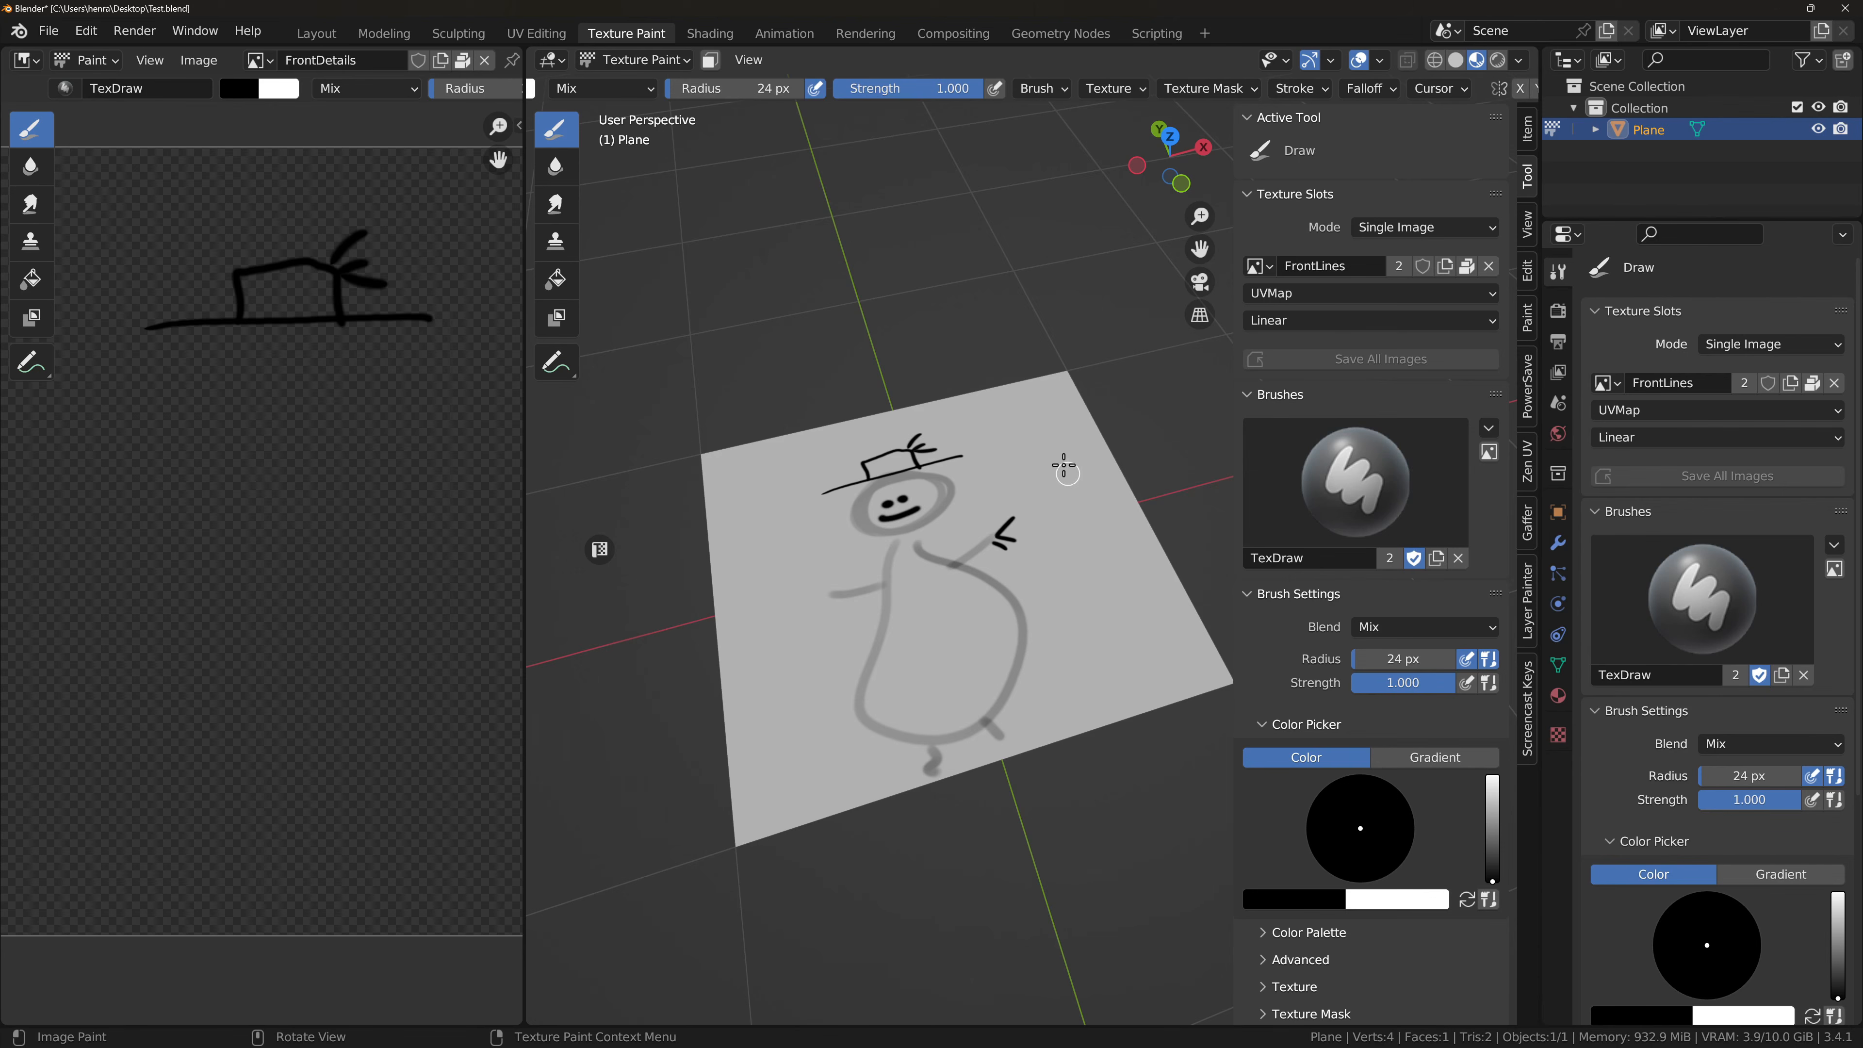
pyautogui.moveTo(1063, 470)
pyautogui.mouseDown(button='middle')
pyautogui.moveTo(956, 508)
pyautogui.moveTo(986, 533)
pyautogui.moveTo(969, 466)
pyautogui.moveTo(999, 421)
pyautogui.moveTo(1056, 441)
pyautogui.moveTo(1129, 390)
pyautogui.moveTo(1085, 455)
pyautogui.mouseUp(button='middle')
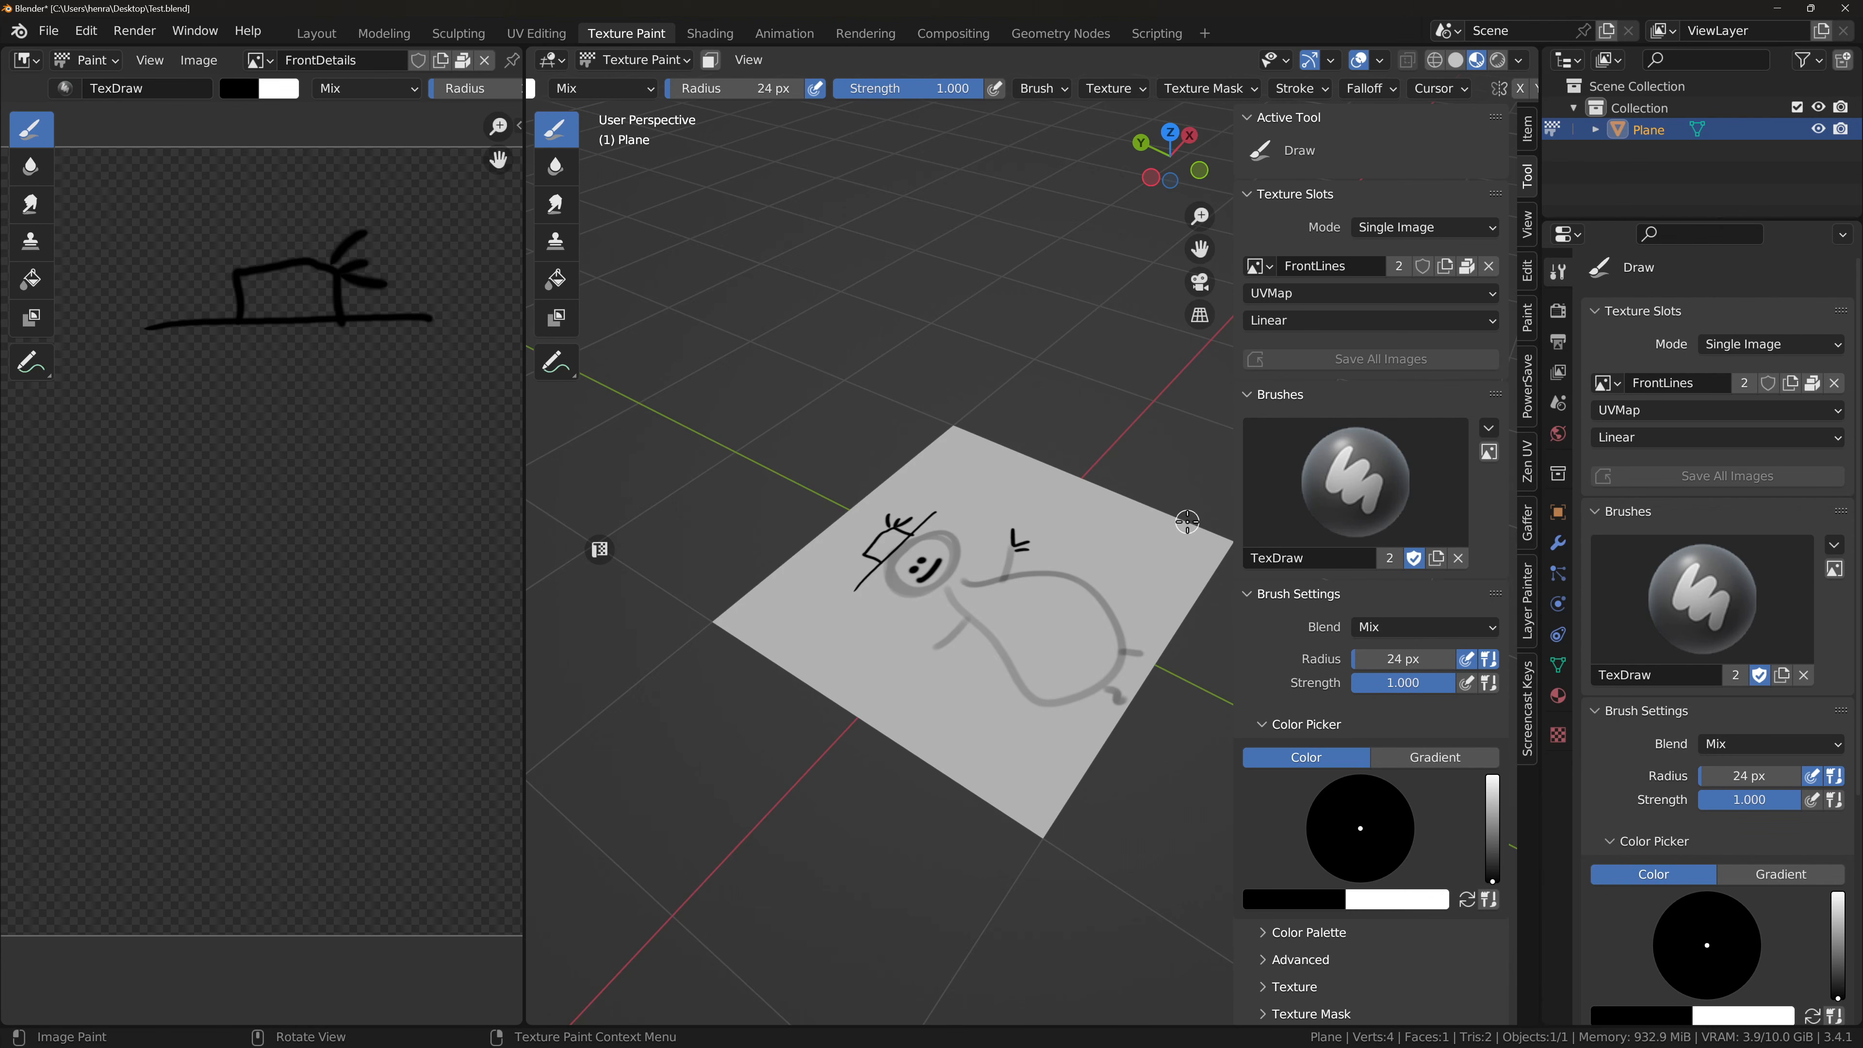
pyautogui.moveTo(1187, 522); pyautogui.dragTo(1496, 598, button='middle')
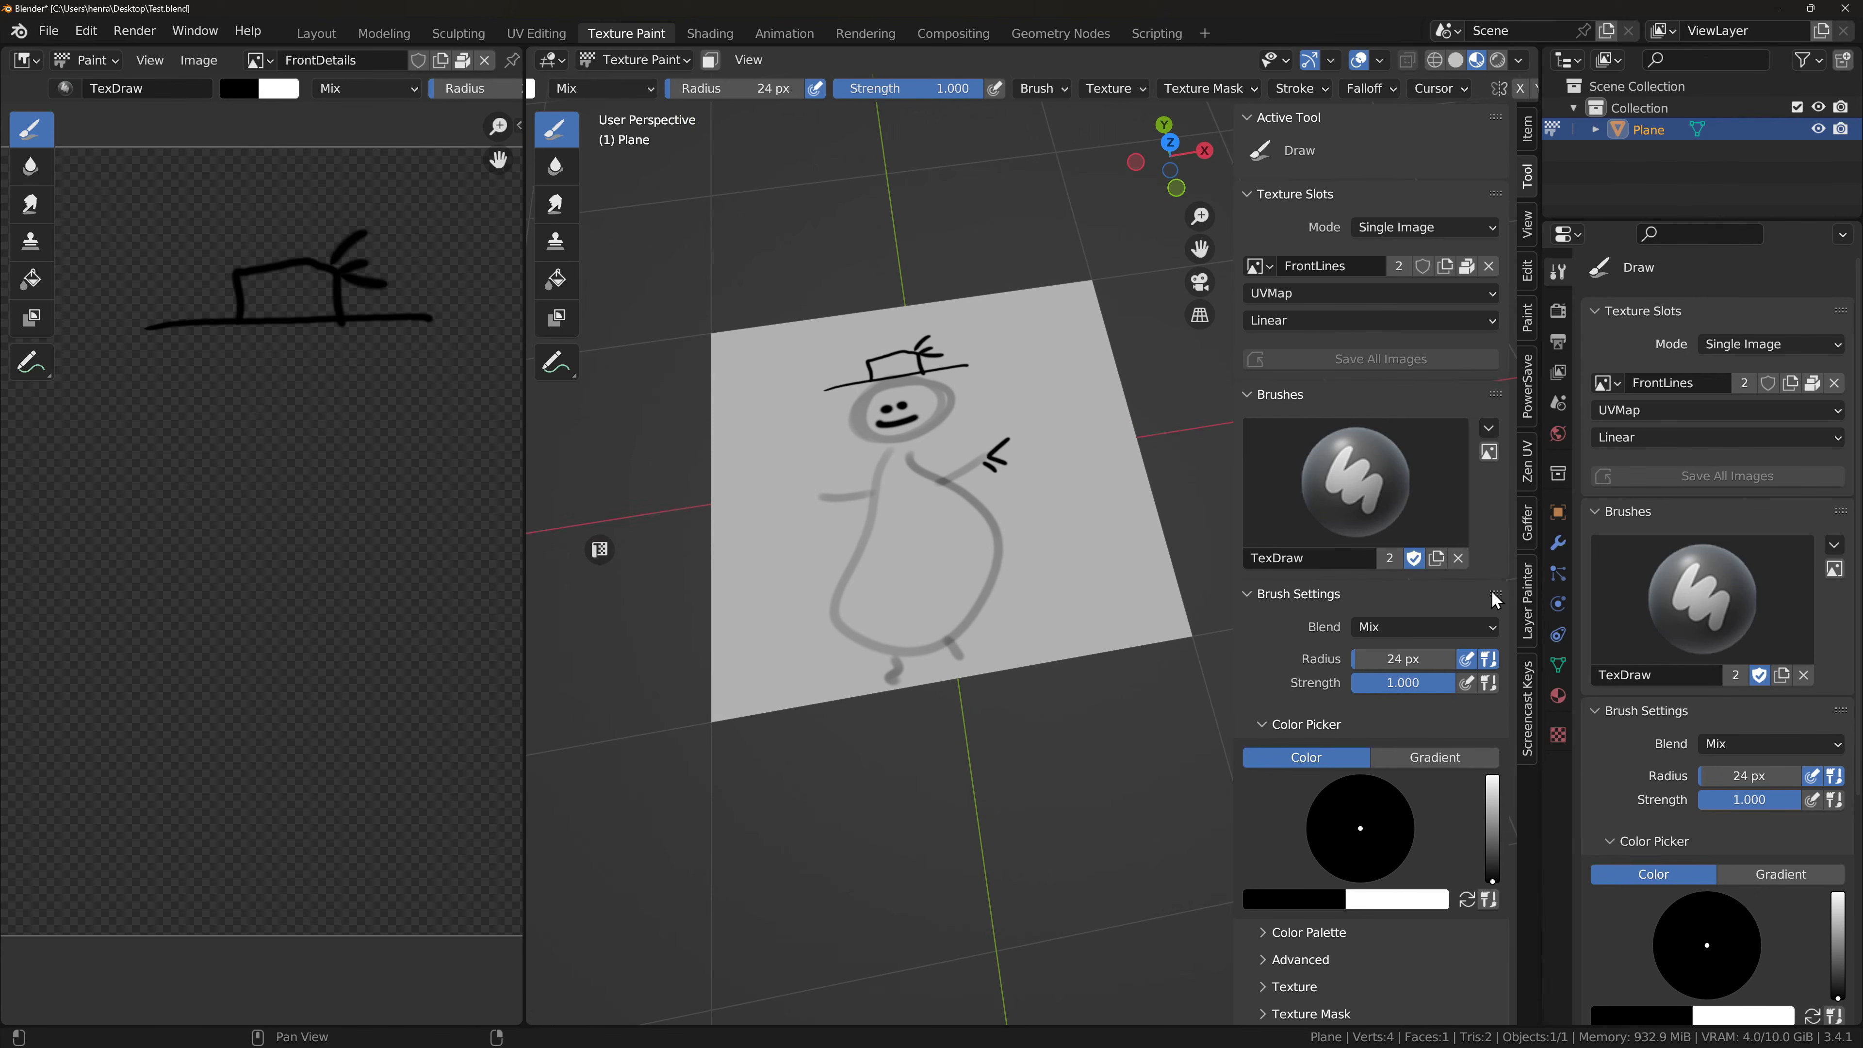
pyautogui.click(1529, 587)
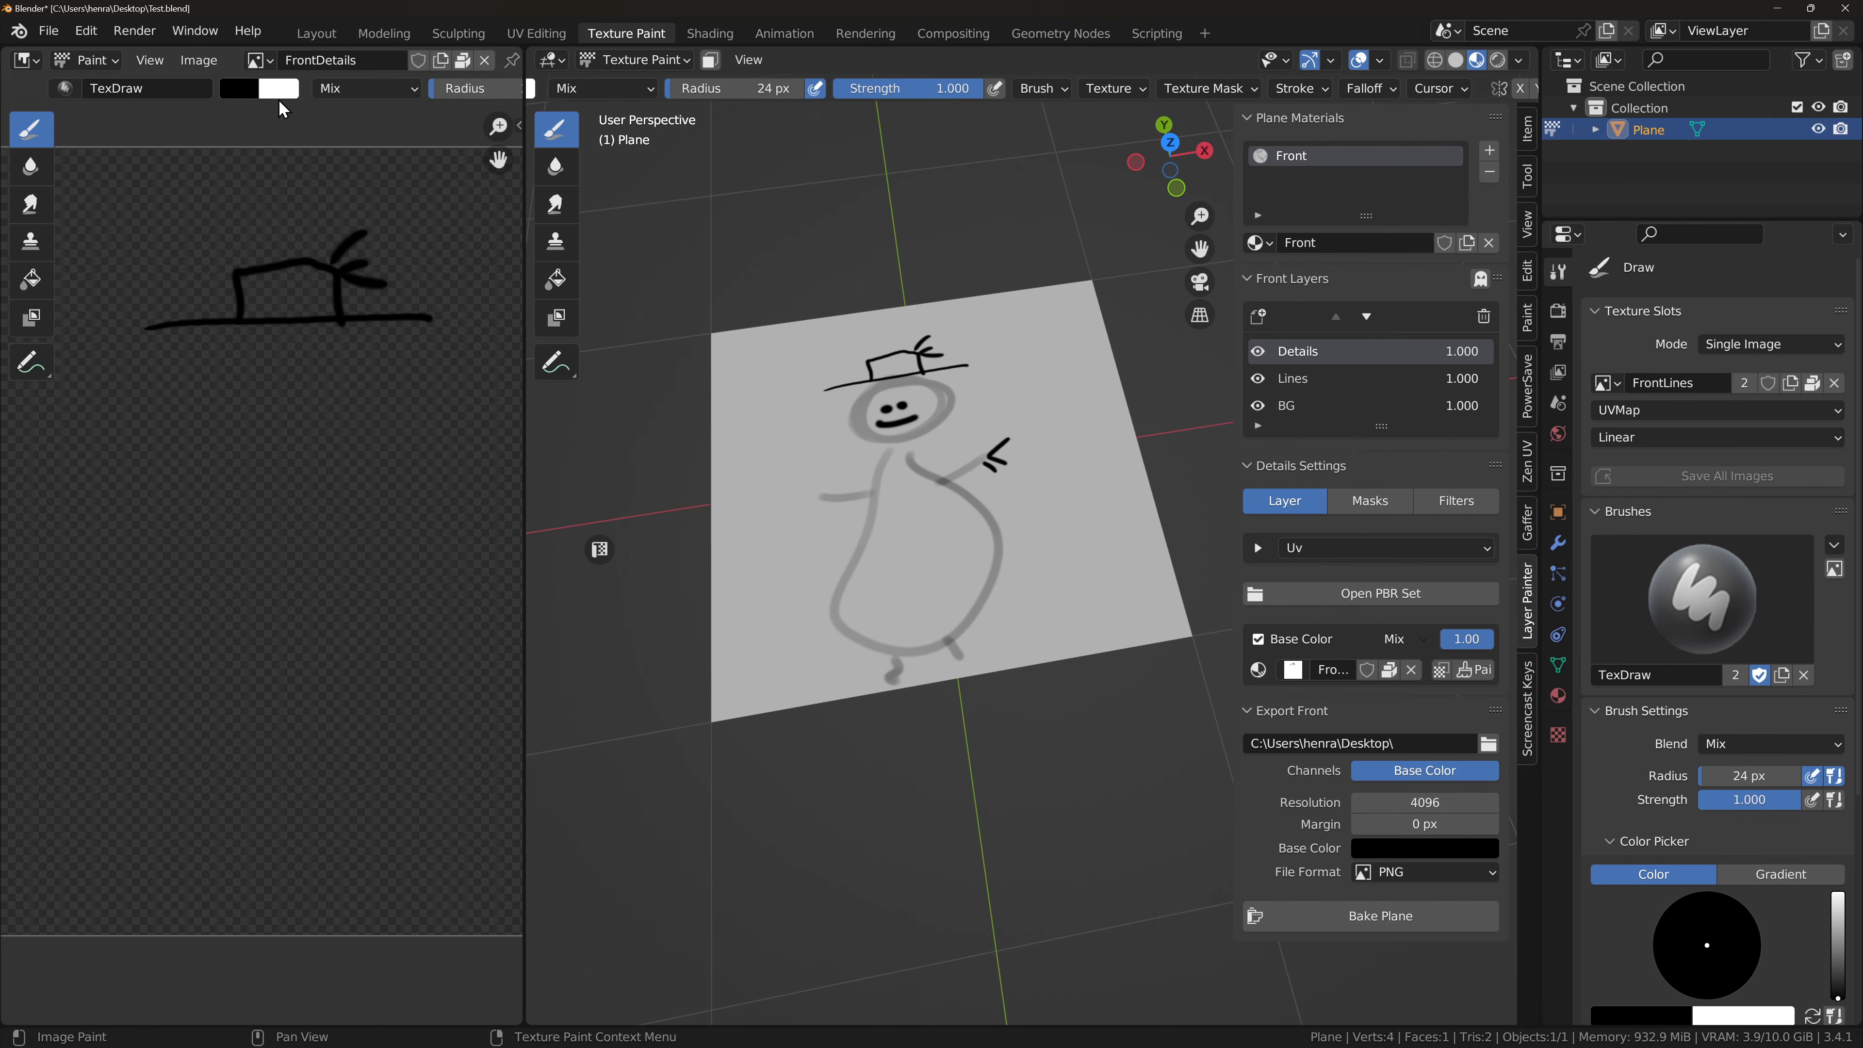
# Step: Switch to the web browser and look through the Layer Painter repository's file list and README on GitHub
pyautogui.click(164, 350)
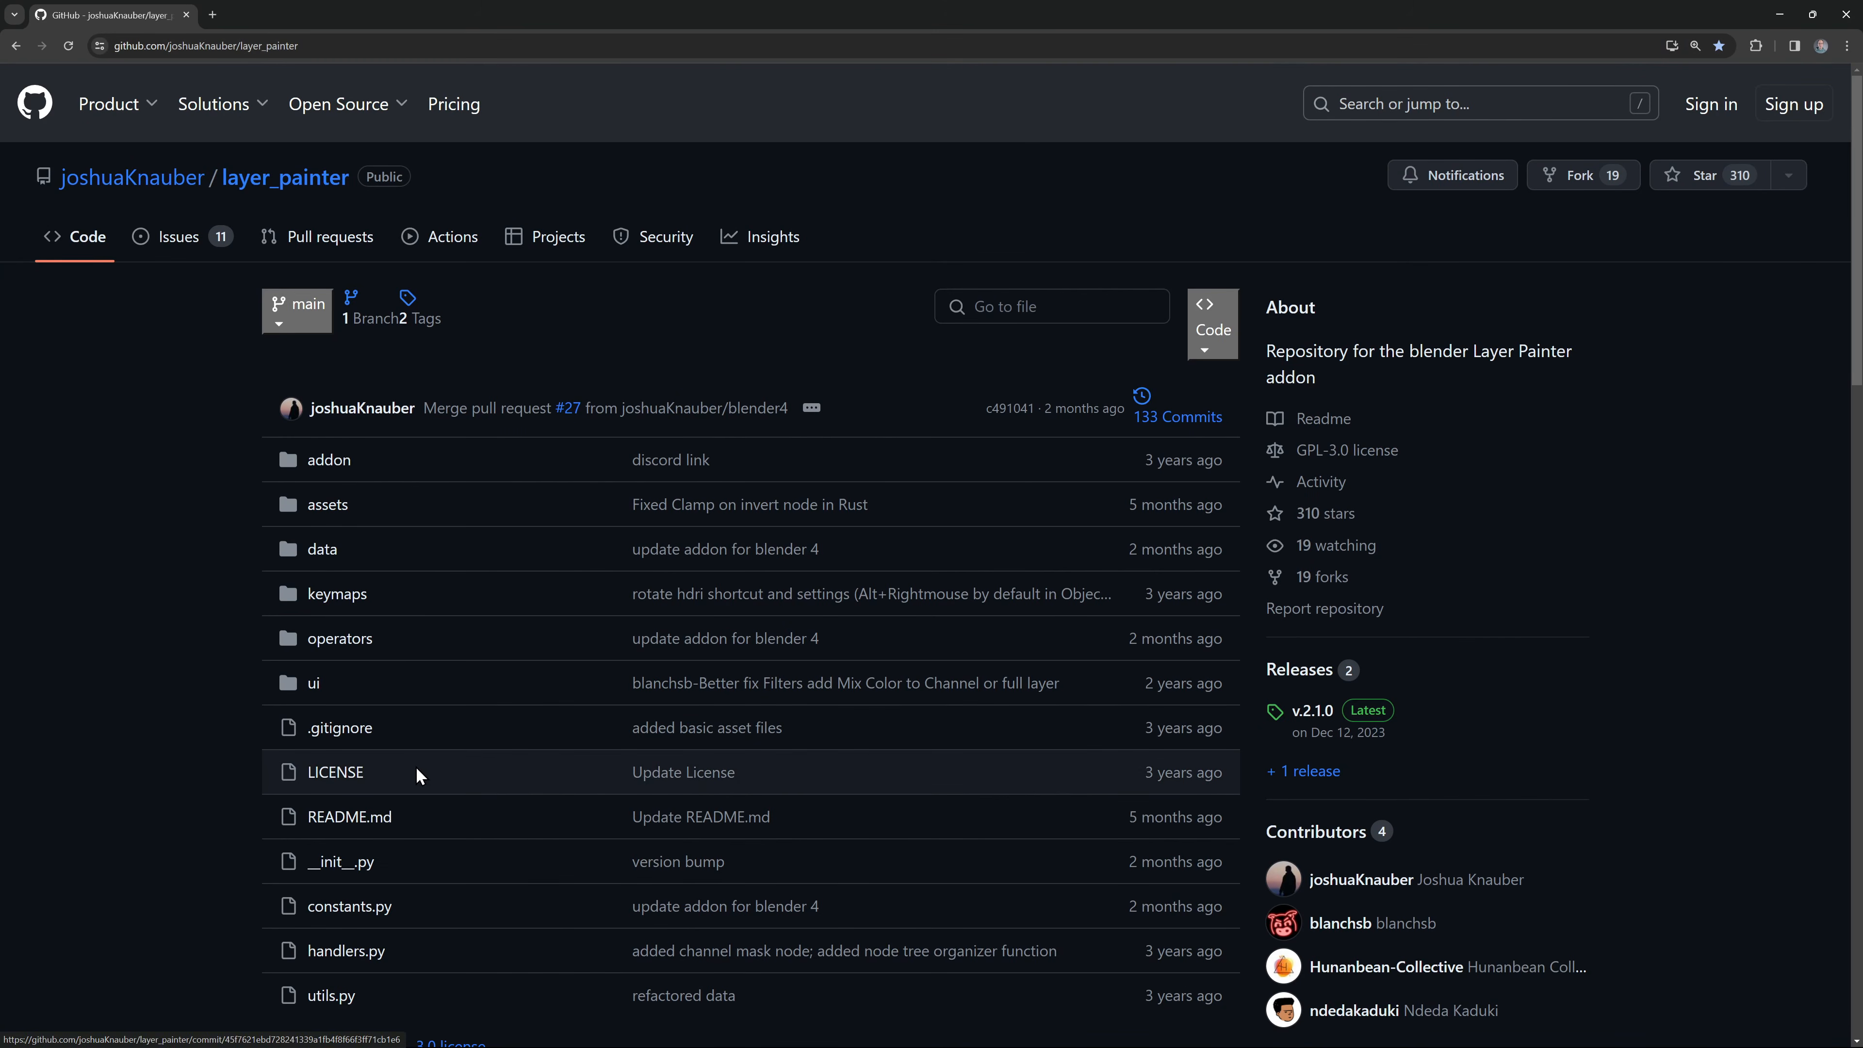
pyautogui.scroll(-10, 417, 766)
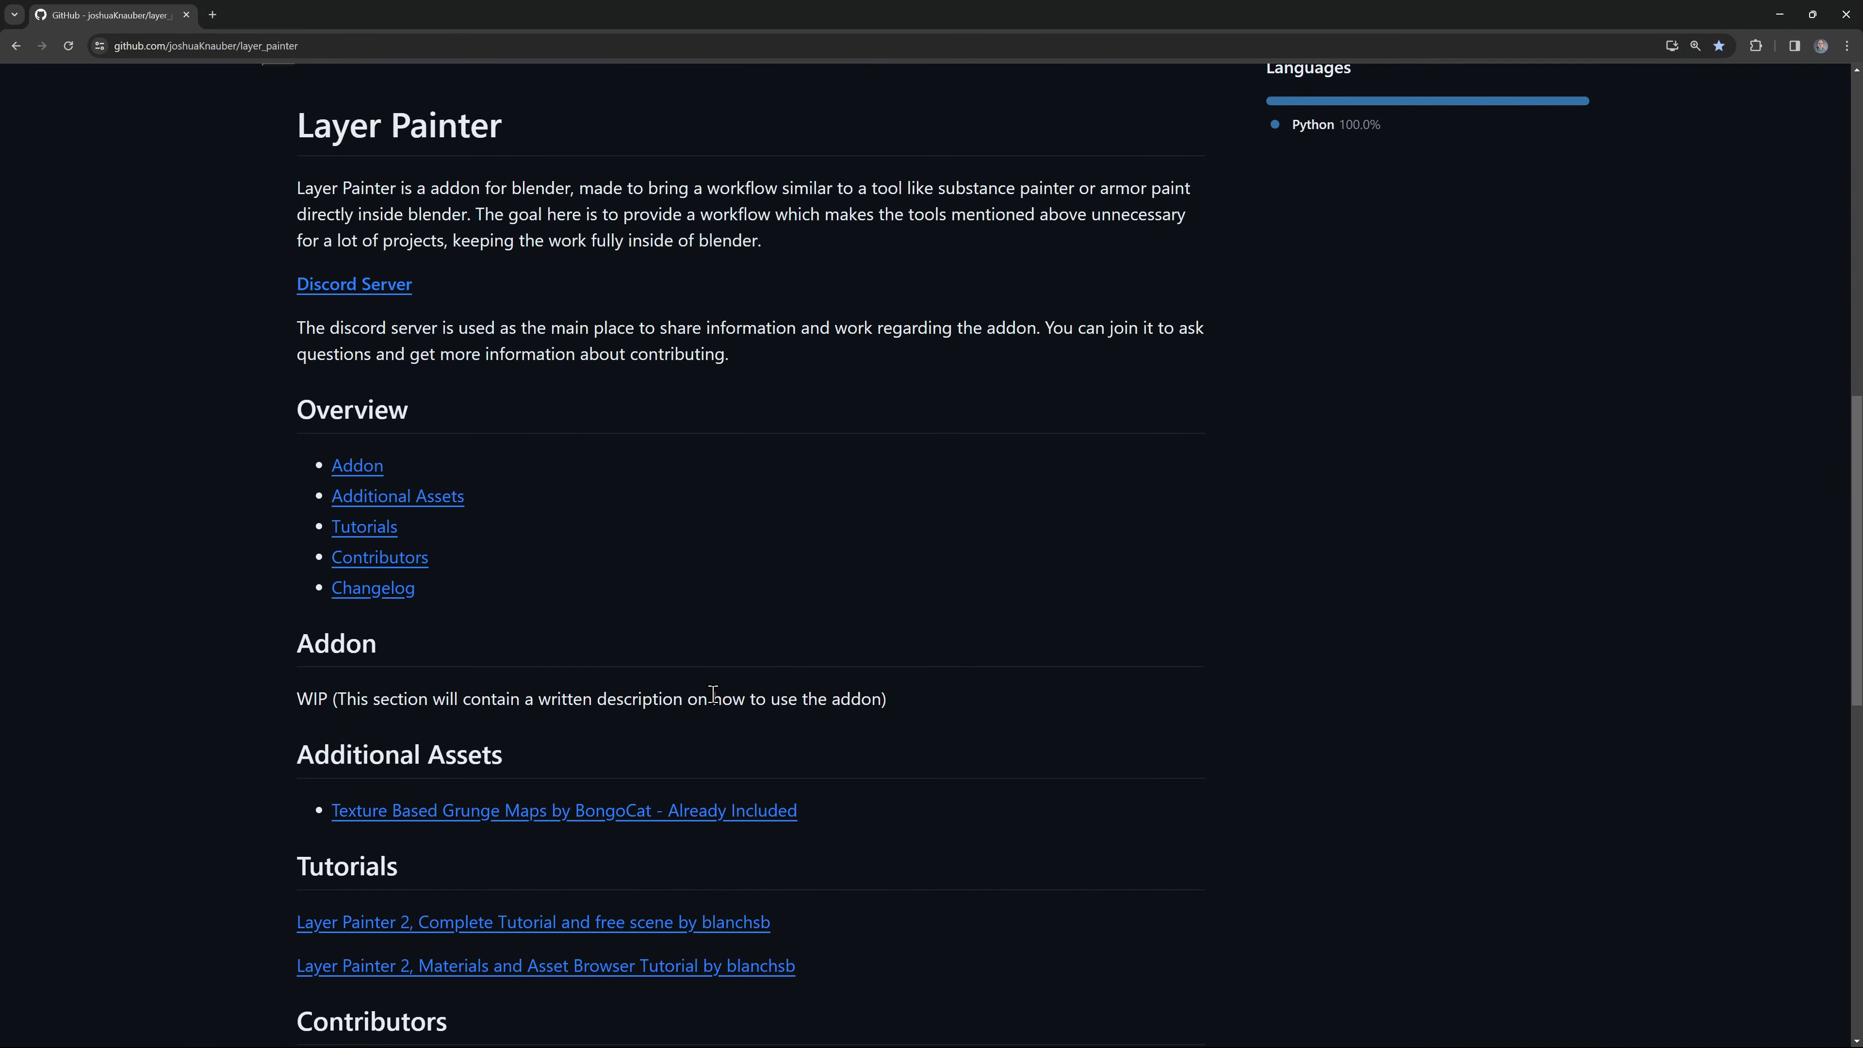
pyautogui.scroll(10, 712, 693)
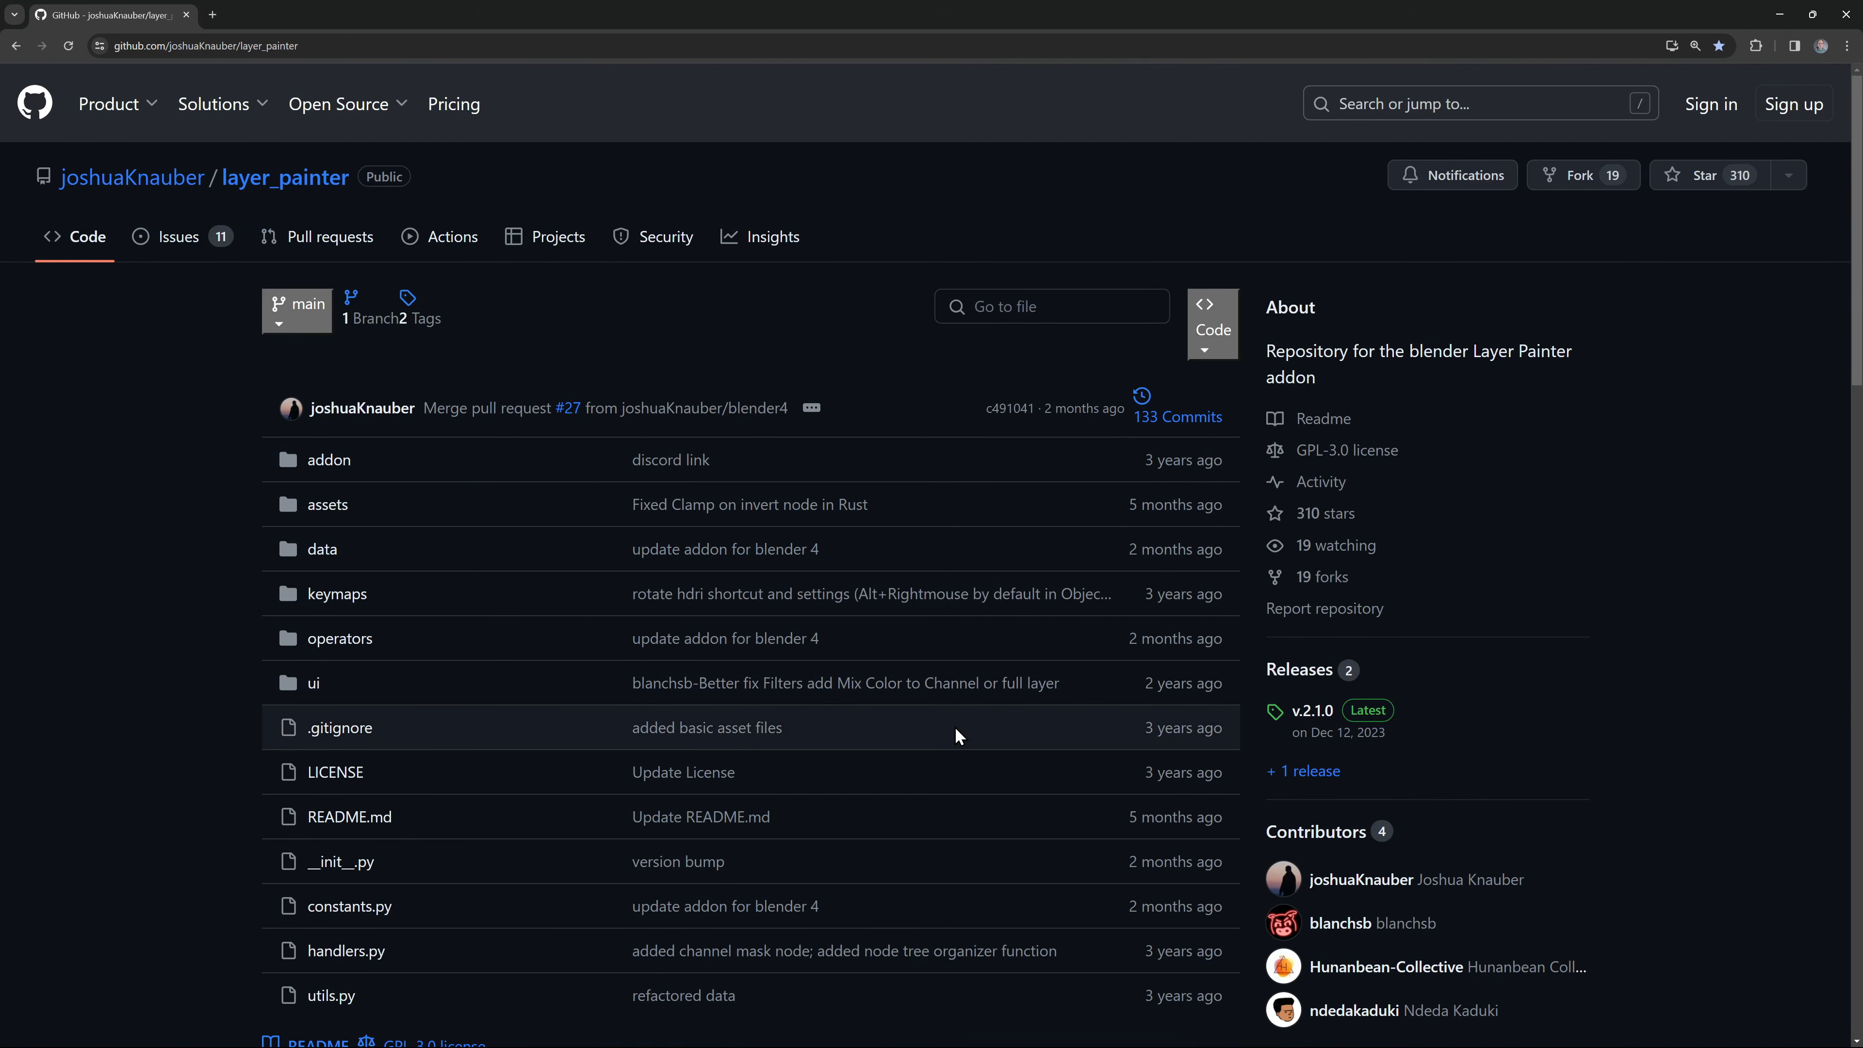
pyautogui.scroll(-3, 678, 582)
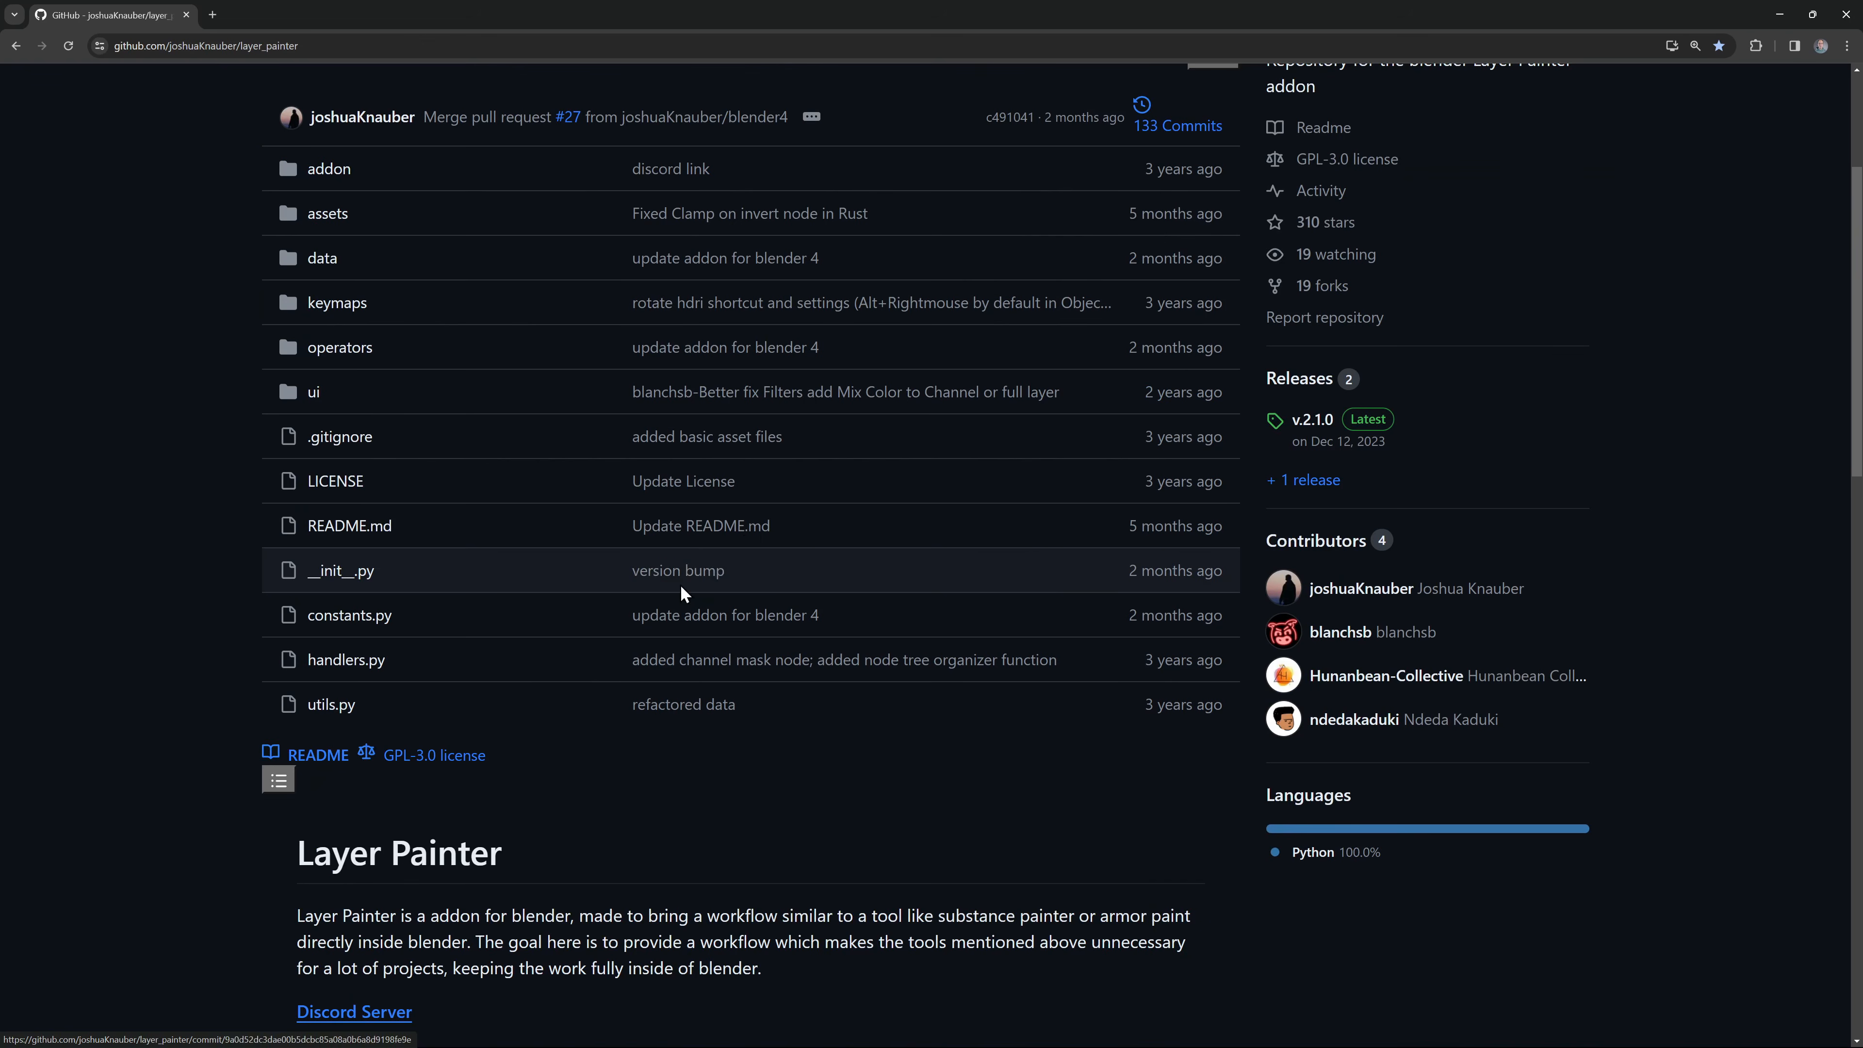
pyautogui.scroll(3, 665, 578)
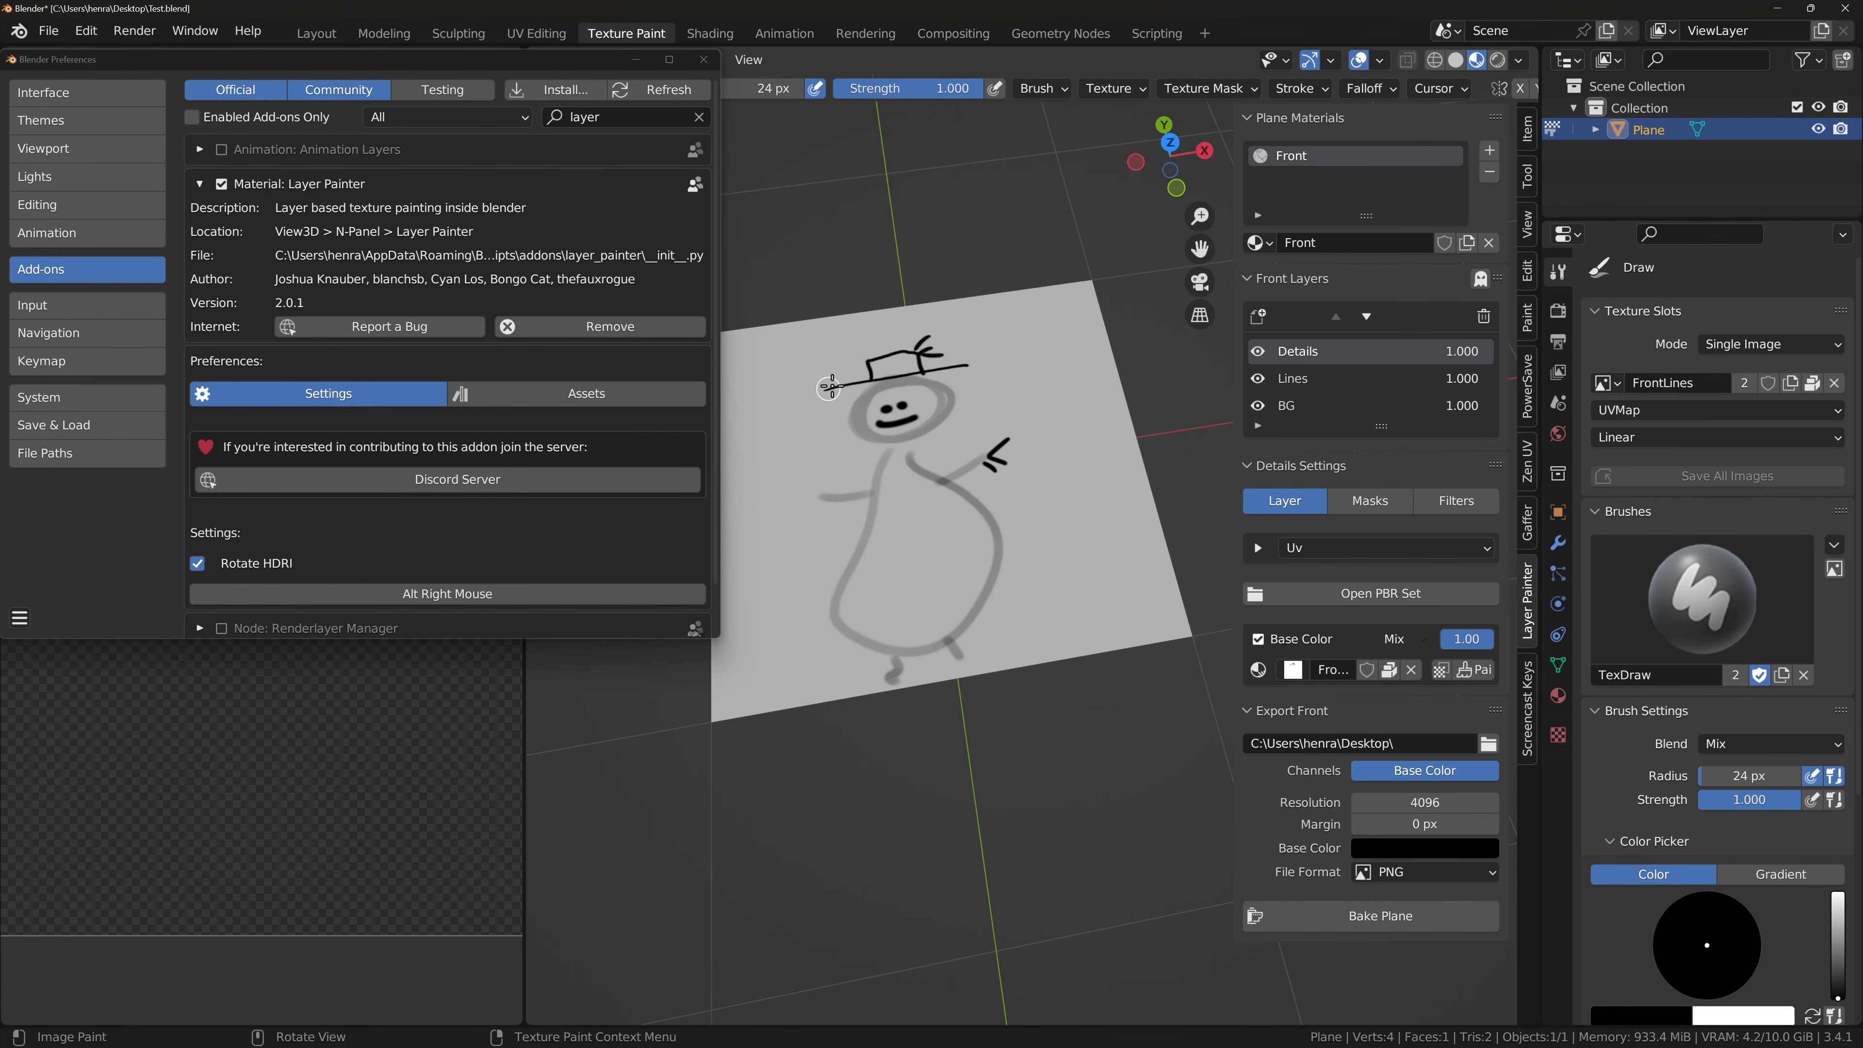
# Step: Switch back to Blender, check its version on the splash screen and dismiss the splash screen
pyautogui.click(19, 30)
pyautogui.click(51, 54)
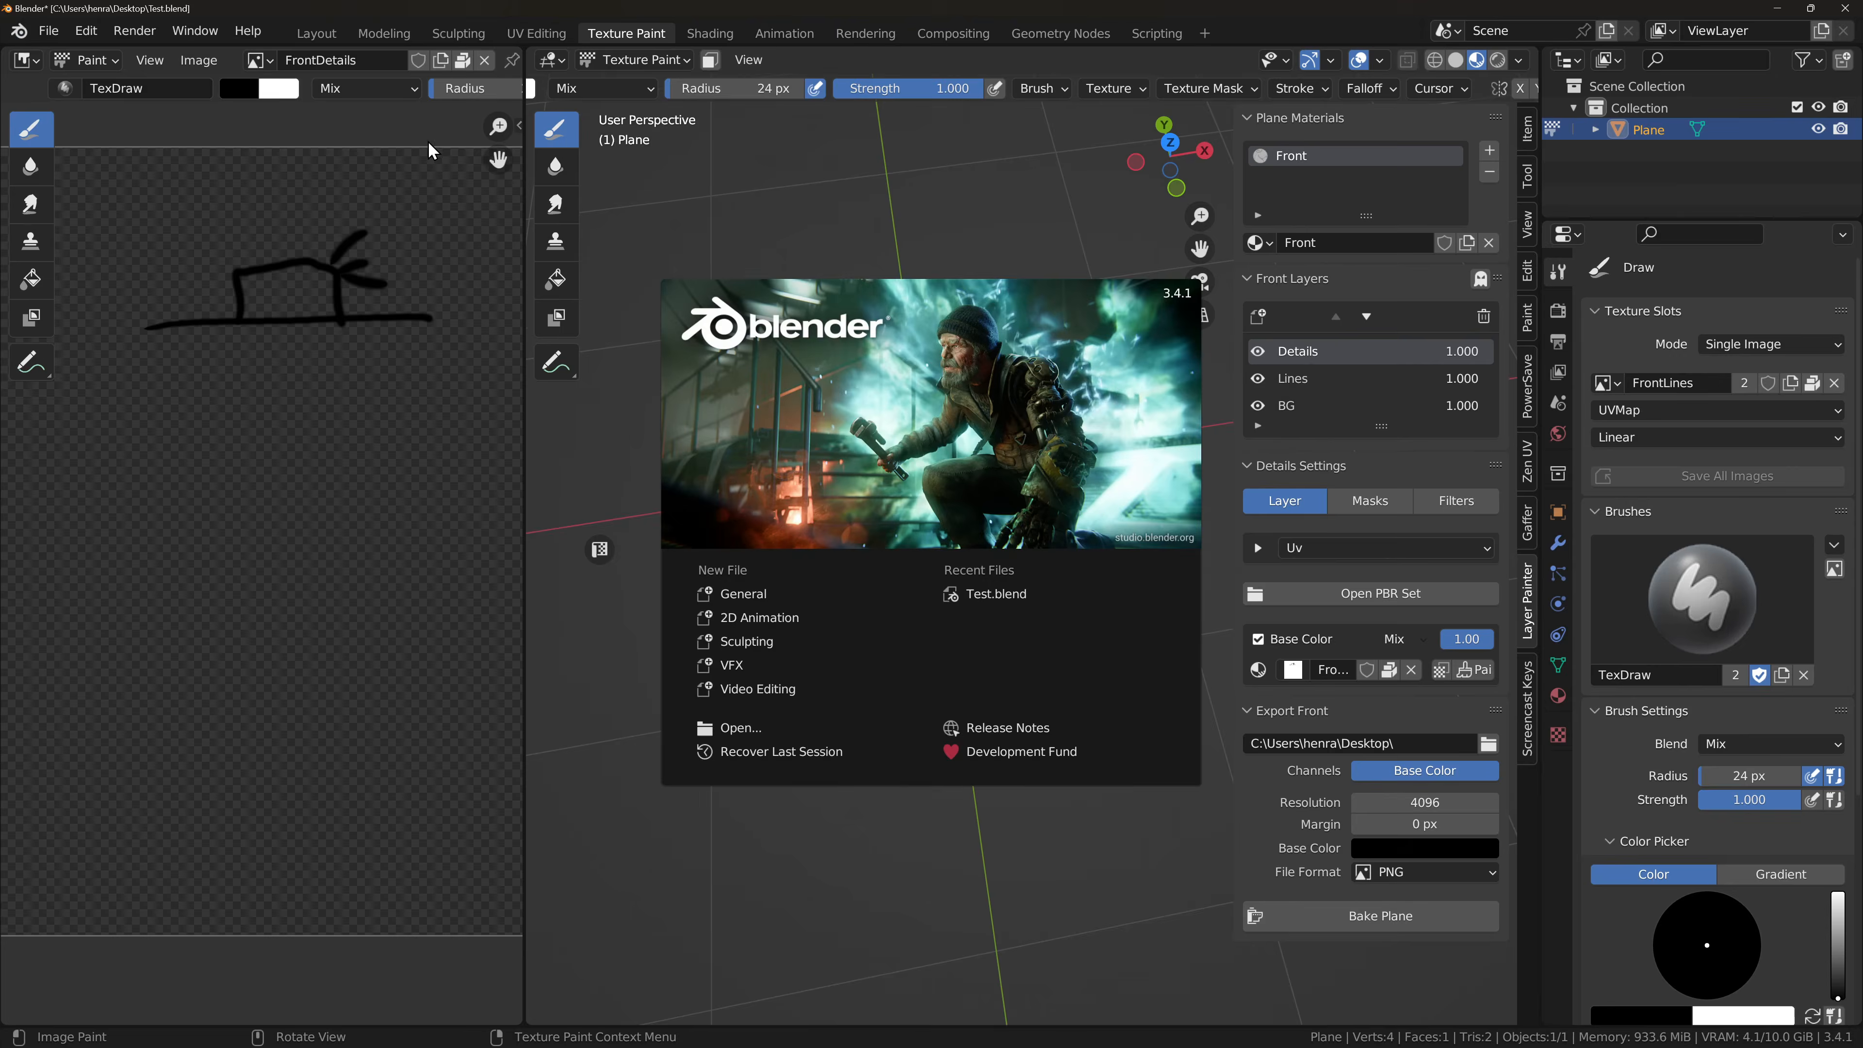
pyautogui.click(1027, 366)
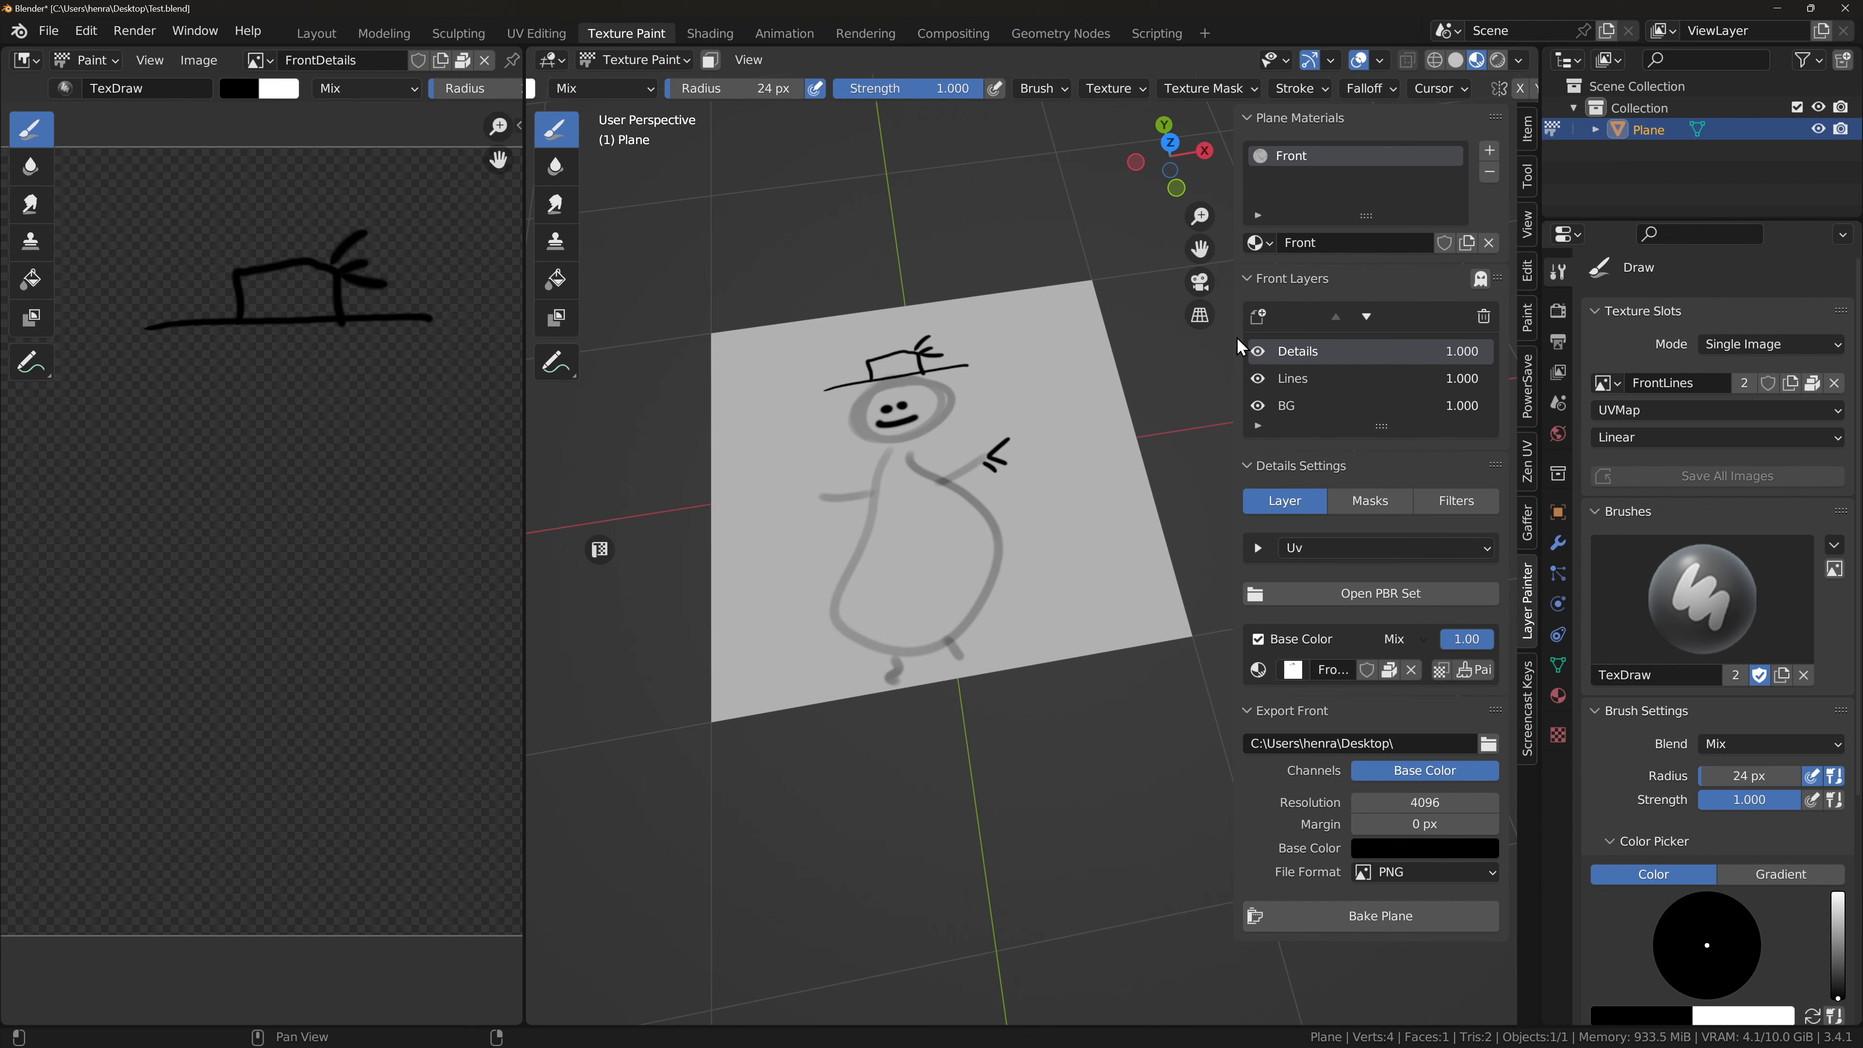
# Step: Narrow the 3D viewport's sidebar slightly and widen the Image Editor so the FrontDetails drawing has more room
pyautogui.moveTo(1237, 336); pyautogui.dragTo(1263, 336)
pyautogui.moveTo(777, 412); pyautogui.dragTo(925, 449, button='middle')
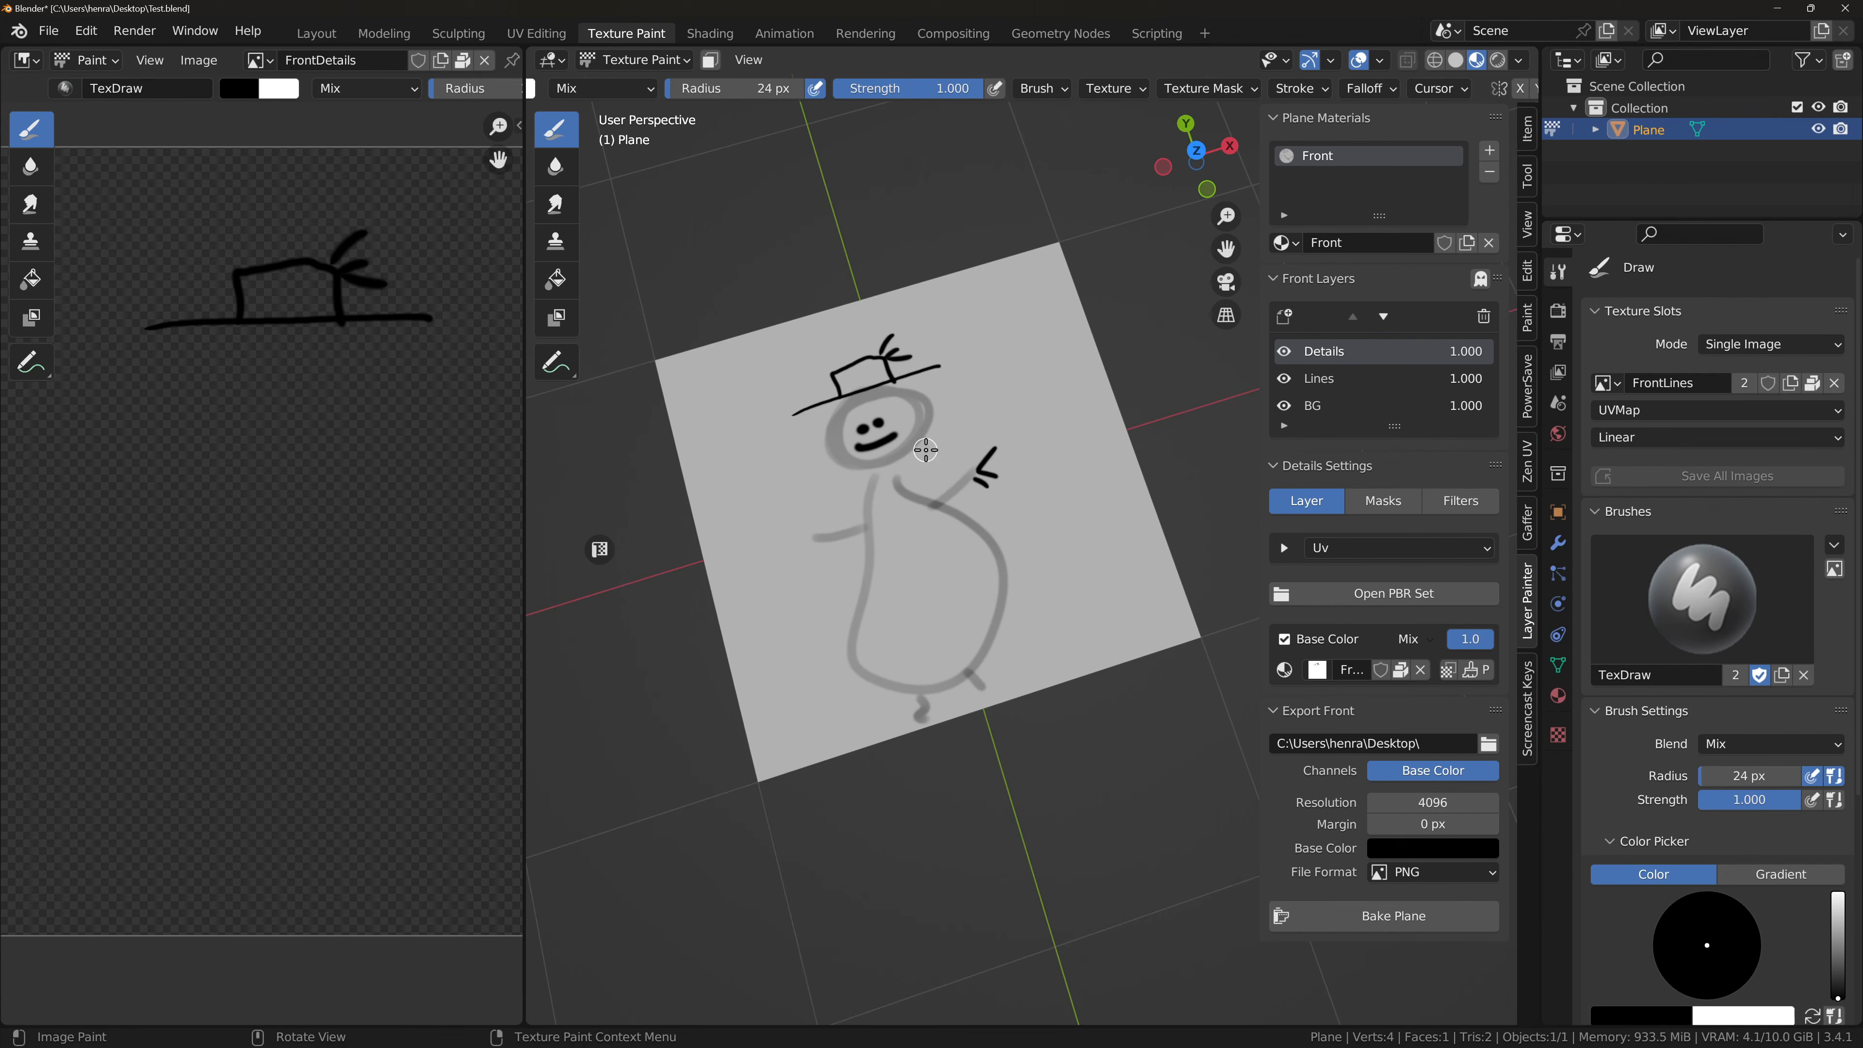
pyautogui.moveTo(525, 445); pyautogui.dragTo(815, 434)
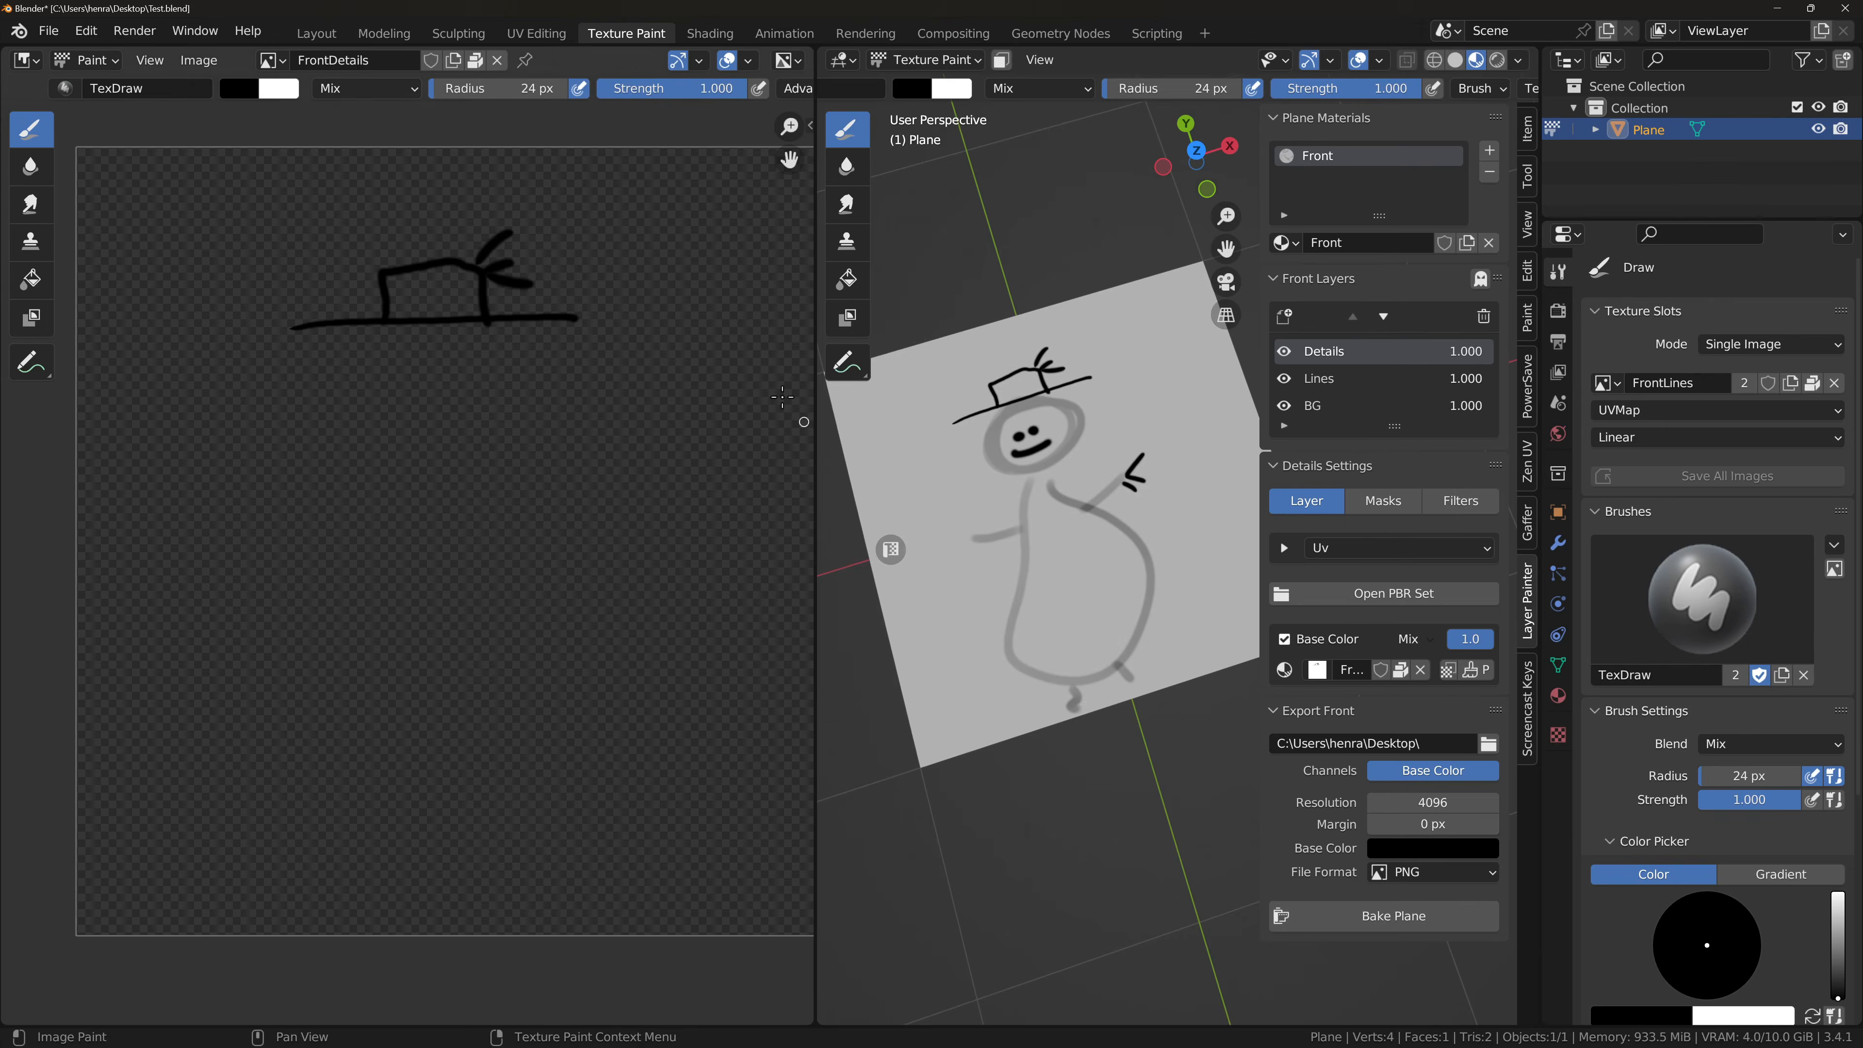